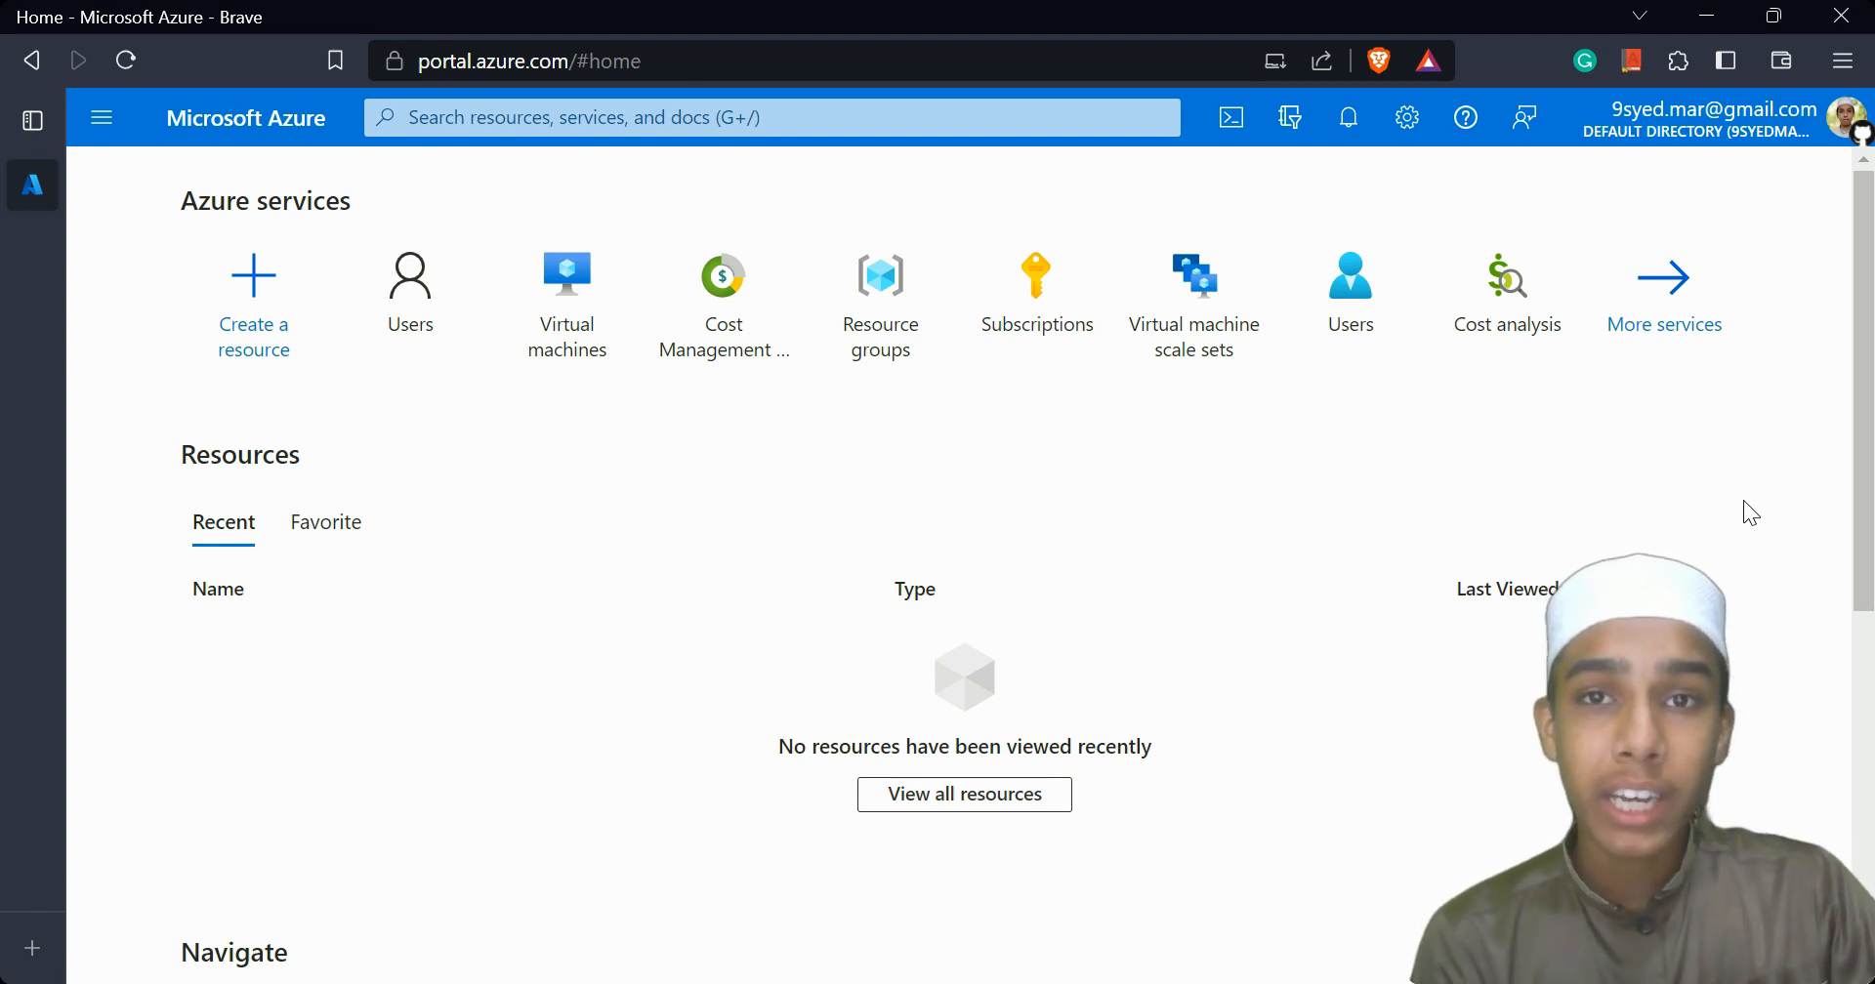
Open the Azure pricing calculator in a new browser tab from the 'azure' address-bar suggestion.
scroll(1743, 500, "down", 2)
scroll(1743, 500, "up", 2)
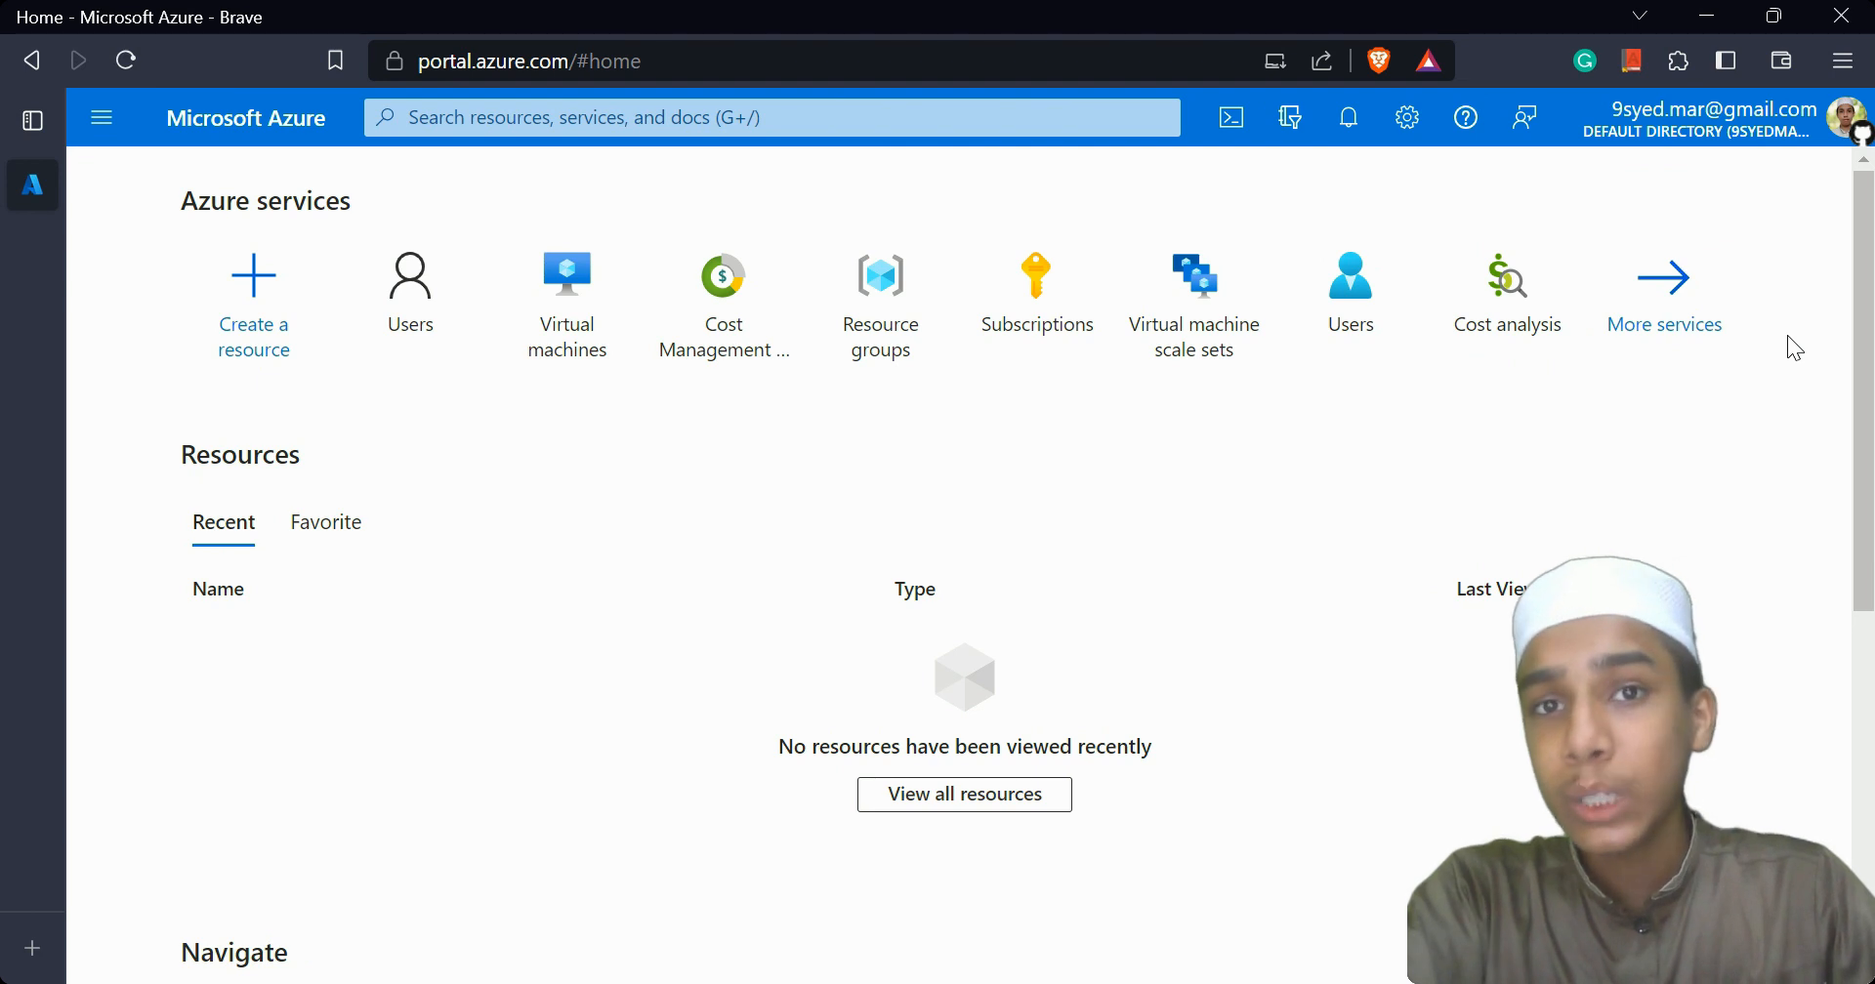
scroll(1787, 336, "down", 5)
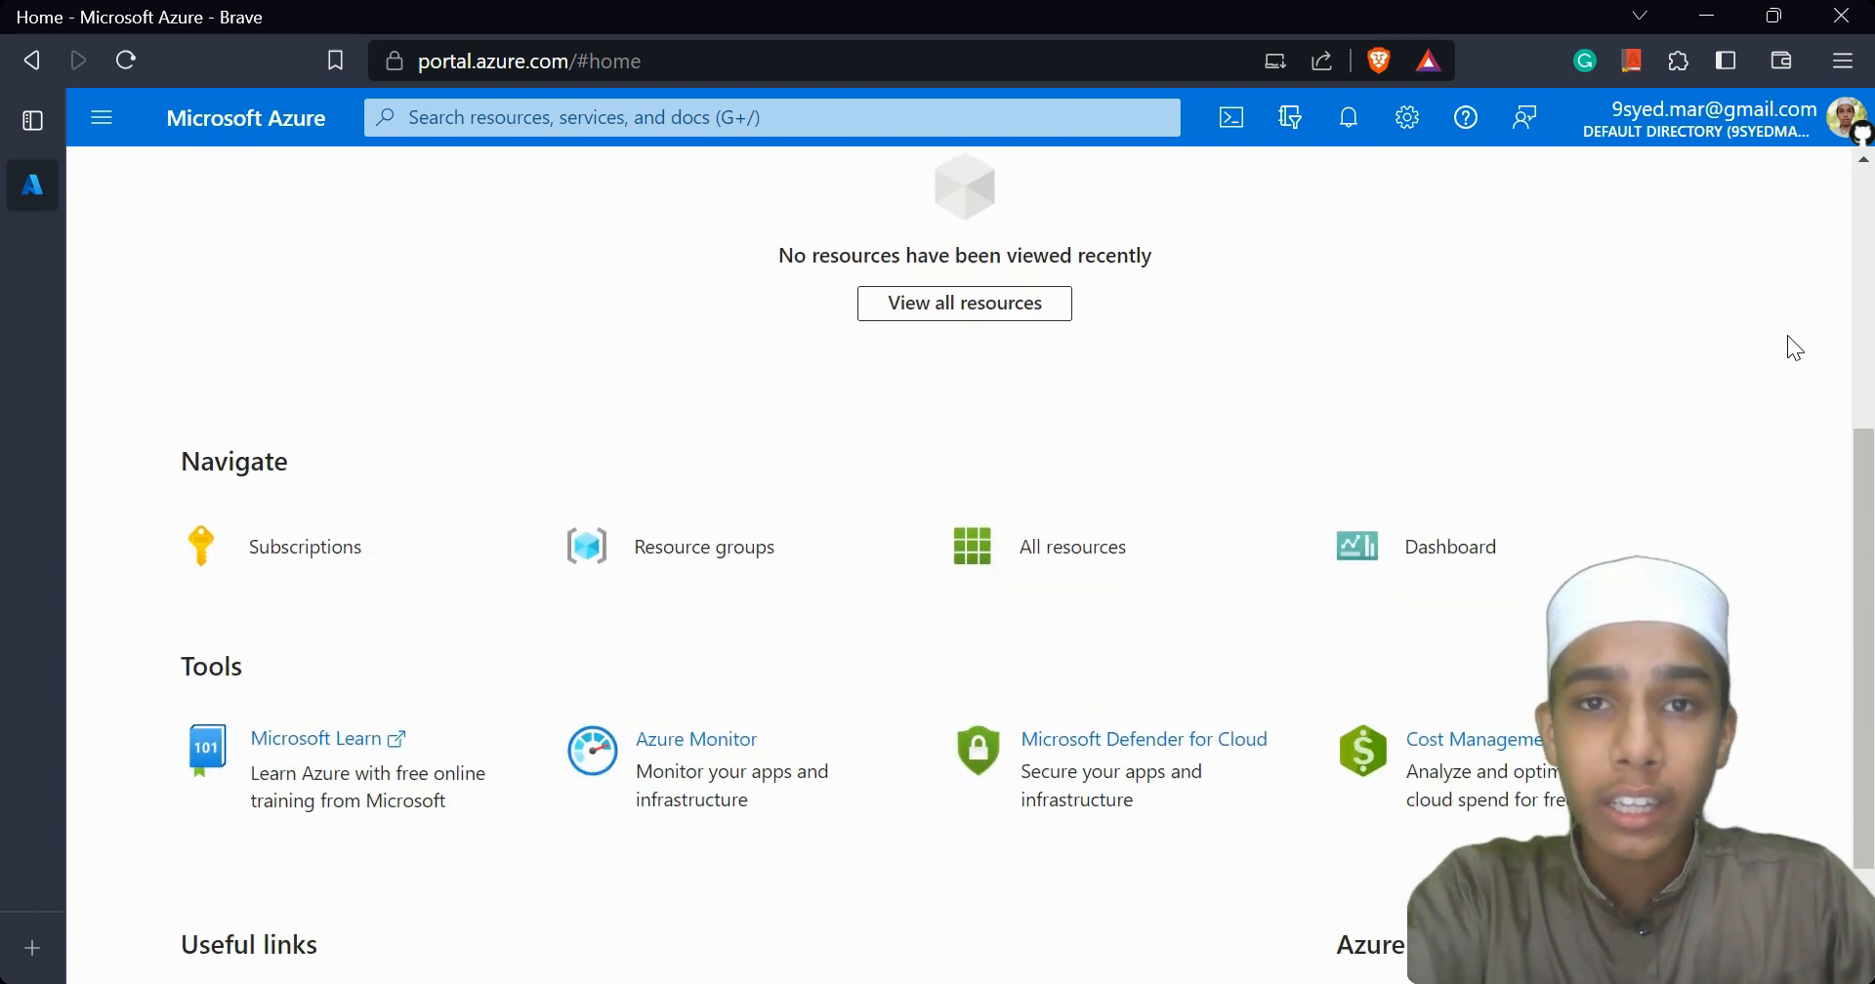
scroll(1786, 336, "down", 1)
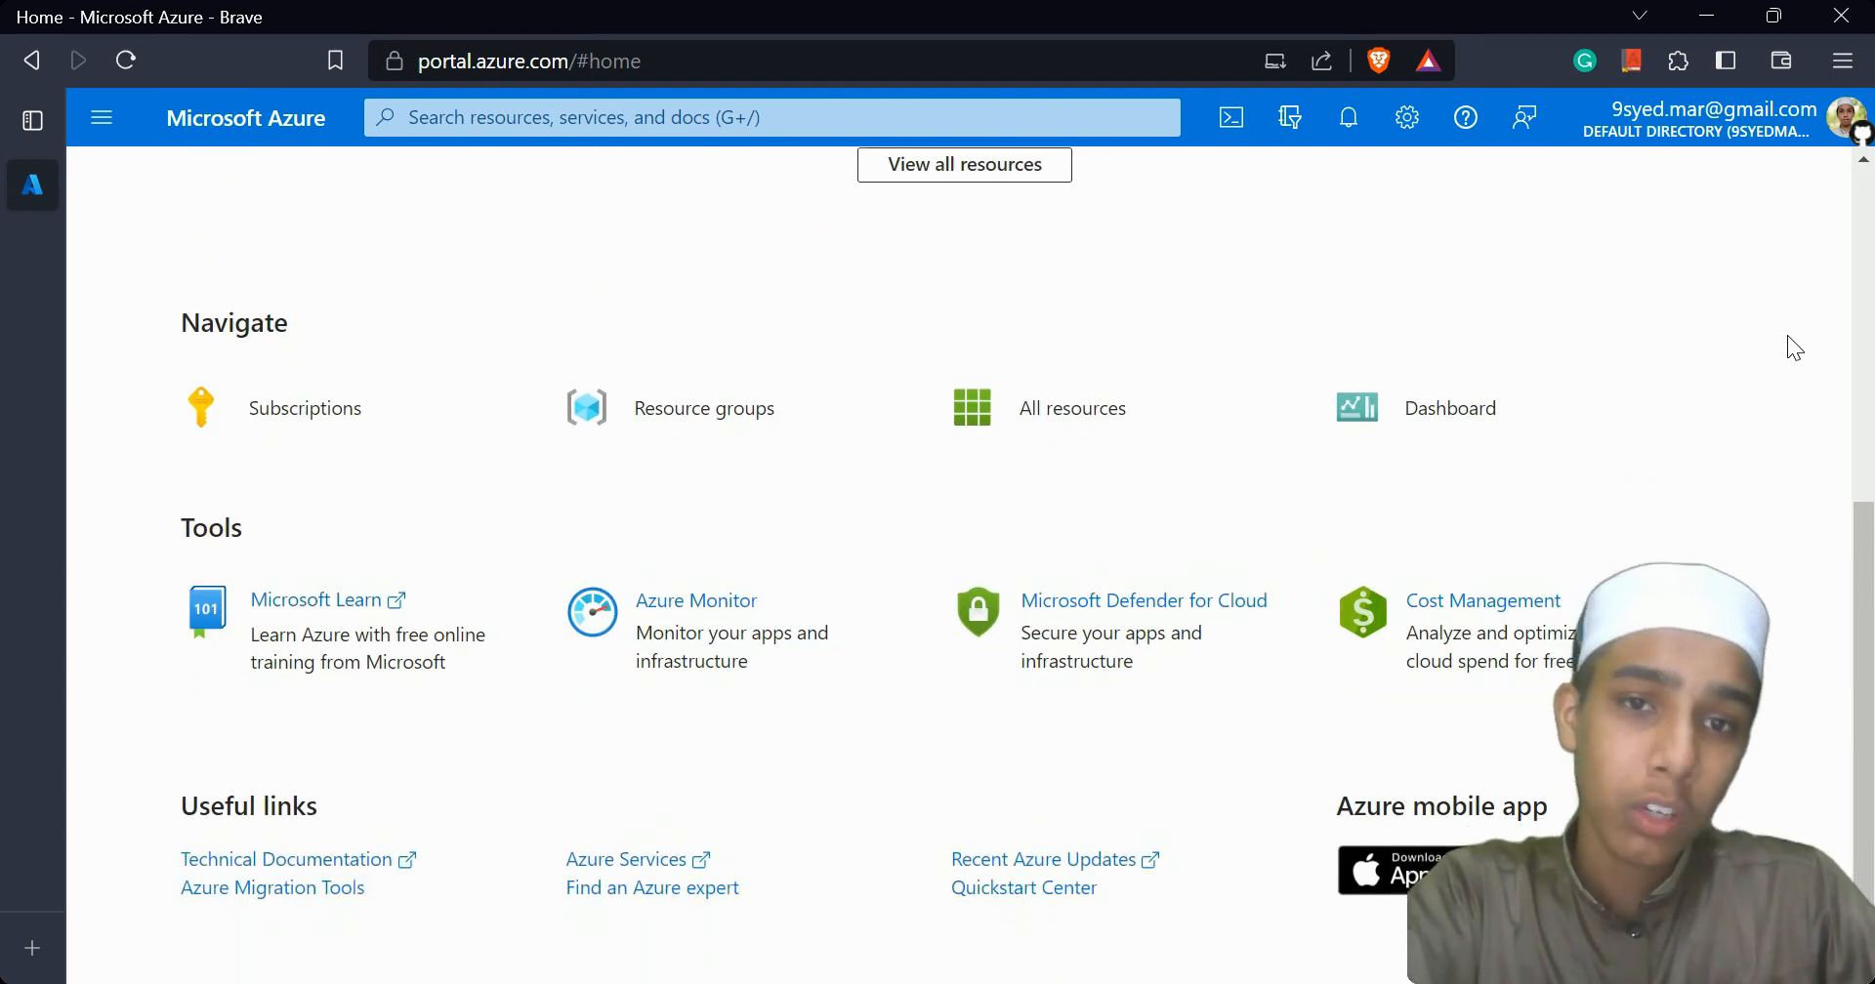
scroll(1788, 337, "up", 6)
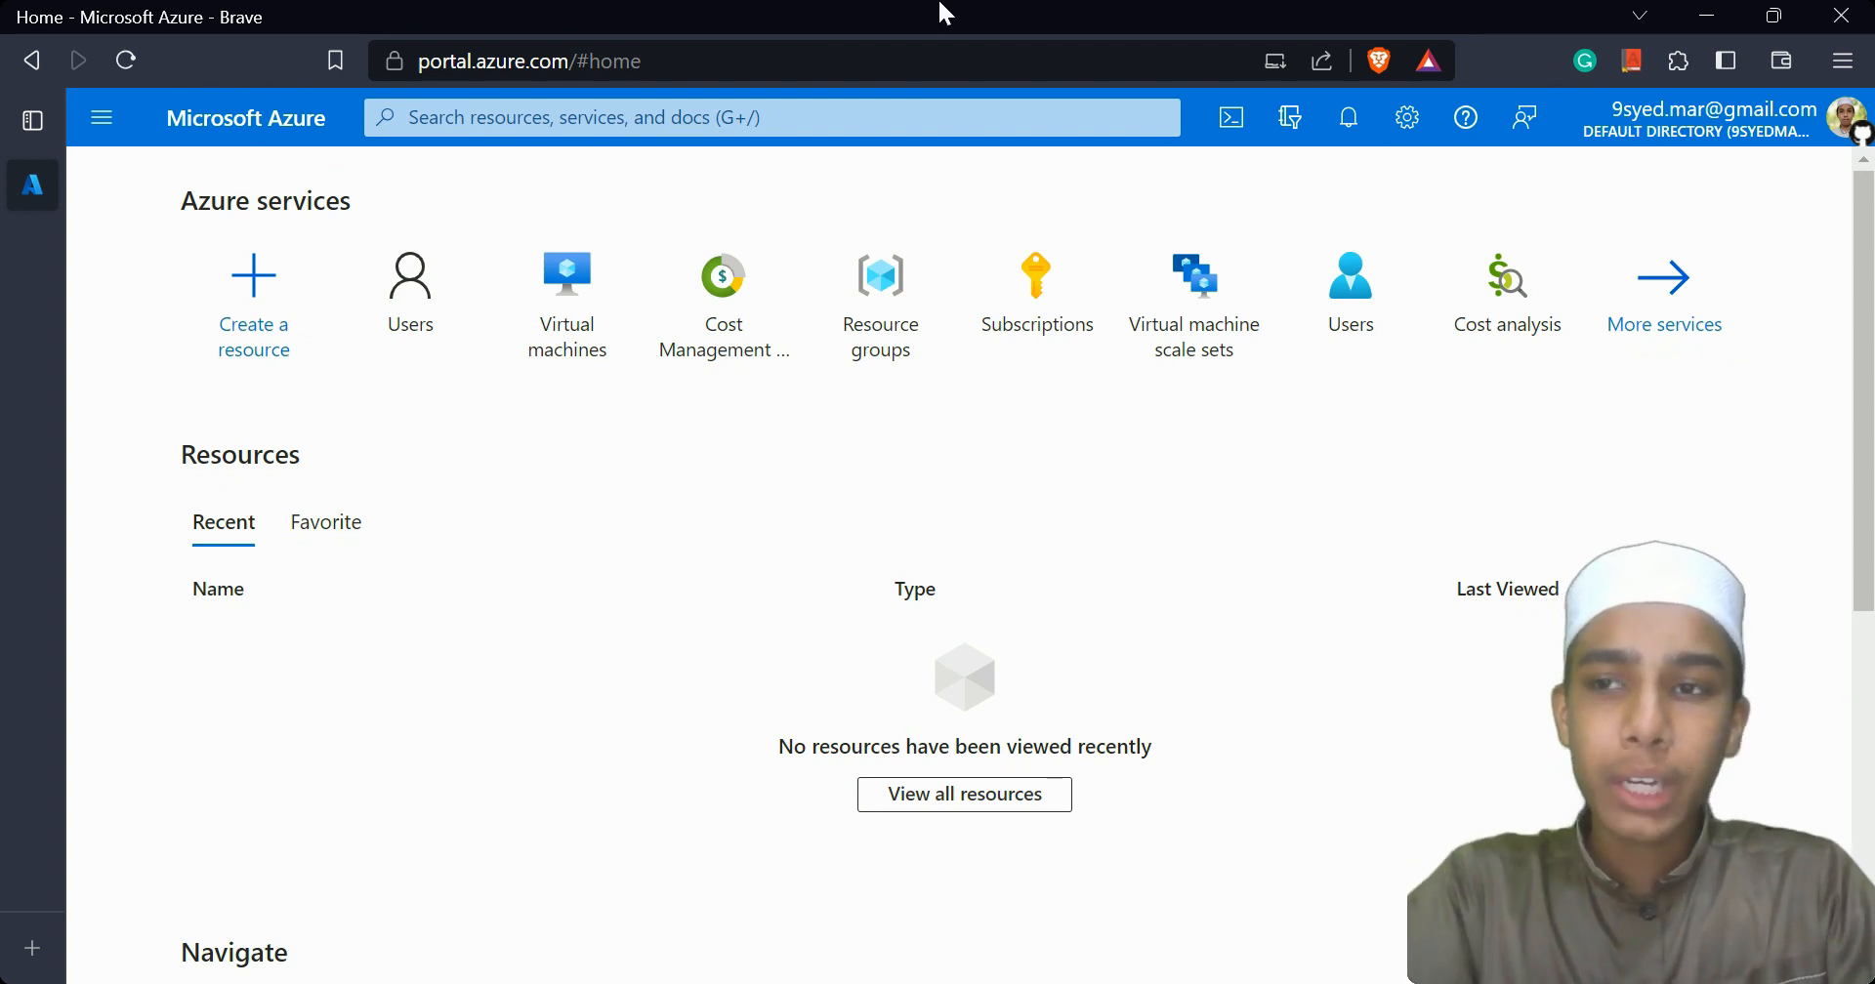
key("ctrl+t")
type("azure.microsoft.com/en-us/pricing/calculator/")
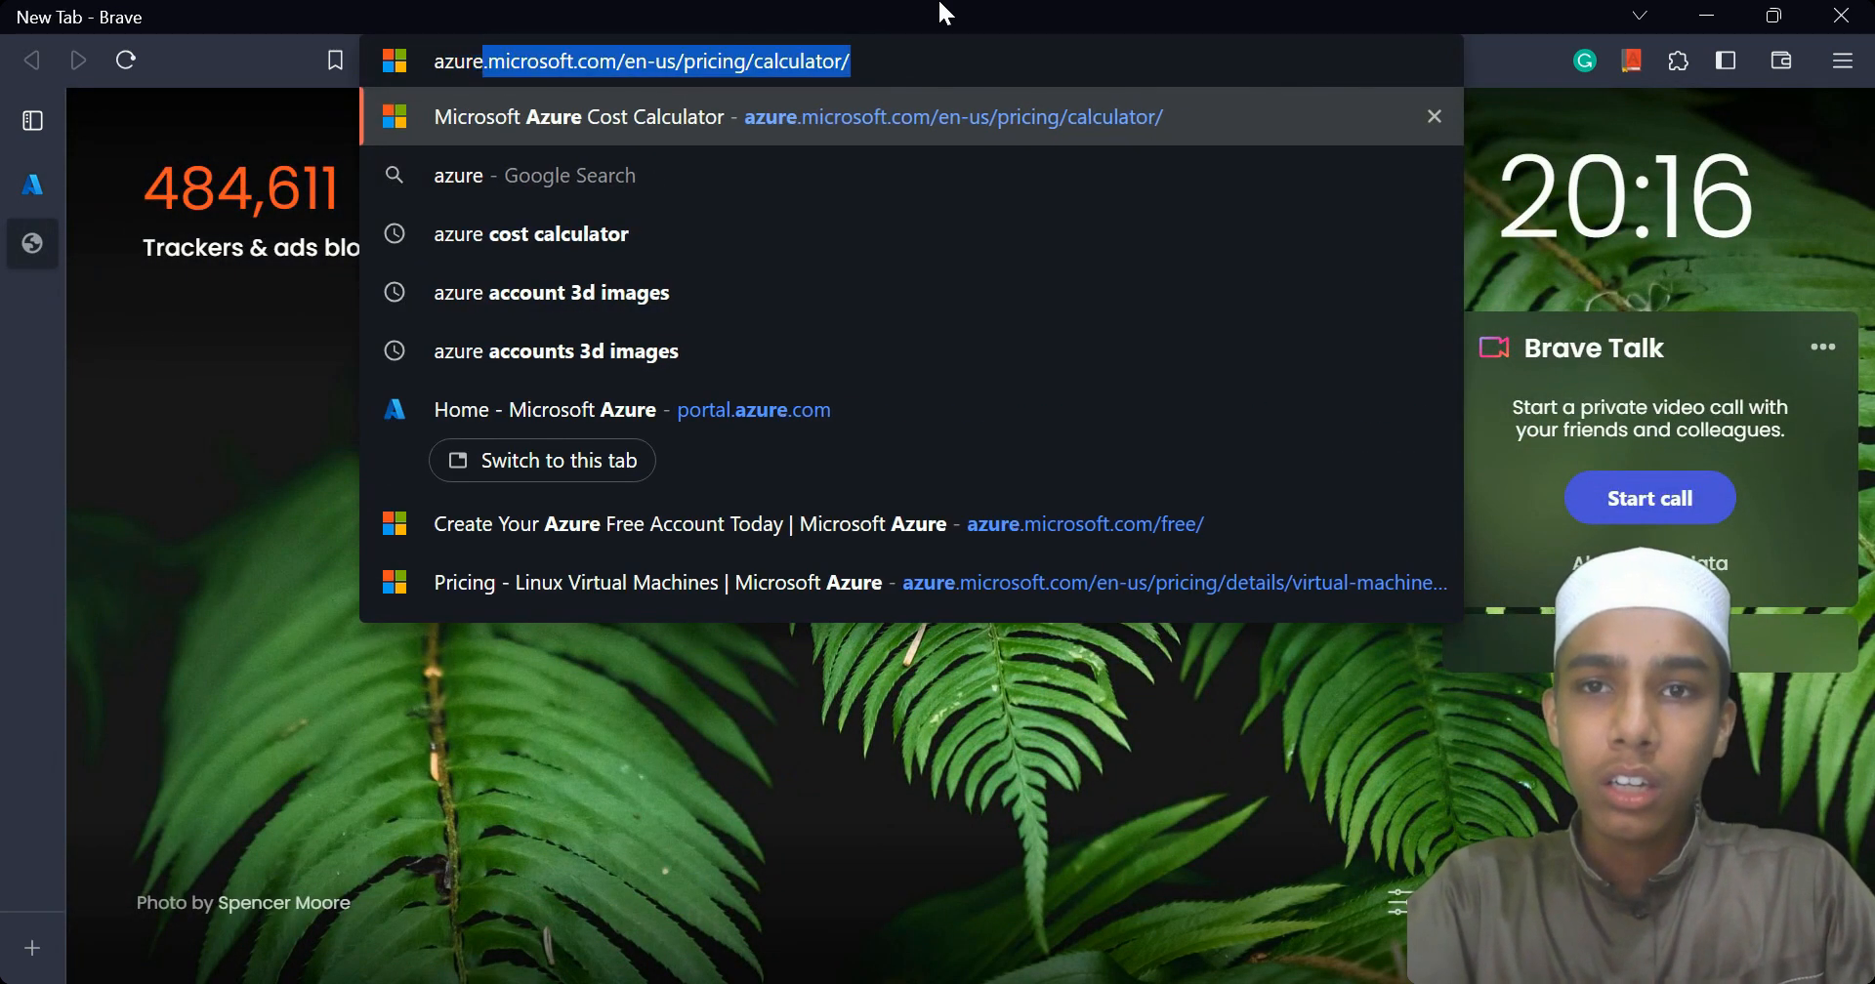
key("Return")
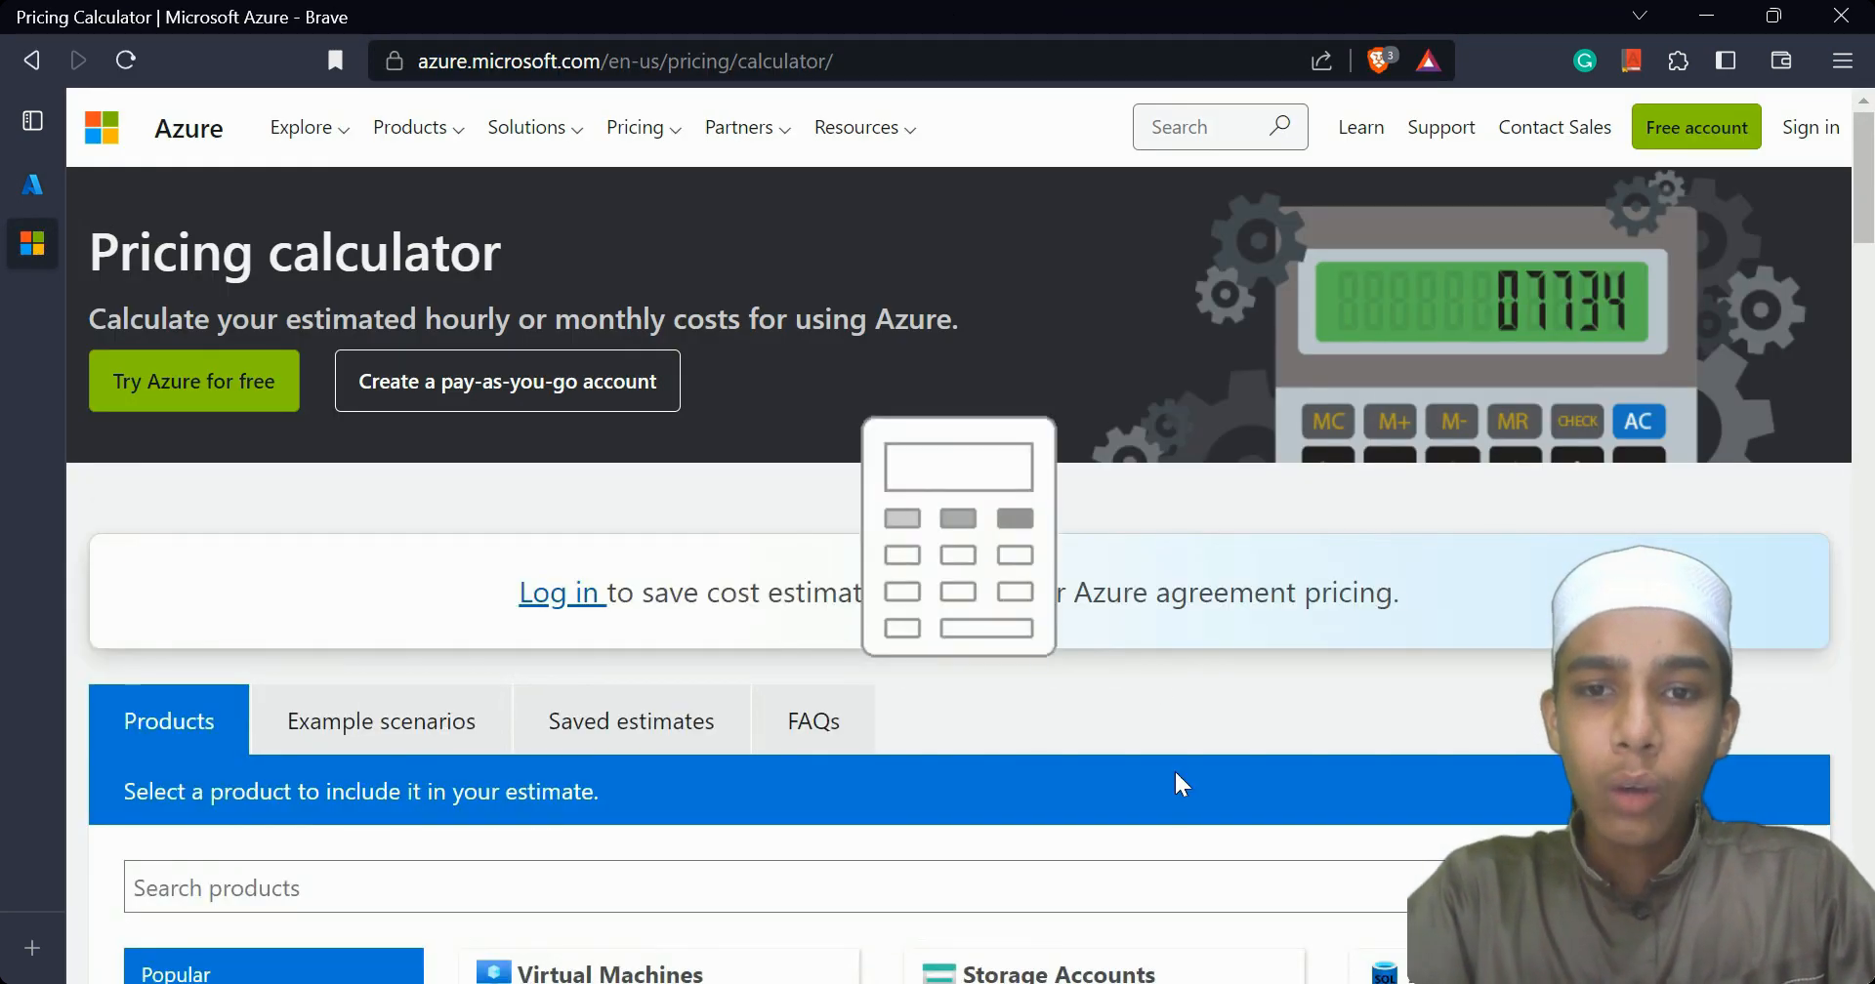
scroll(1174, 769, "down", 5)
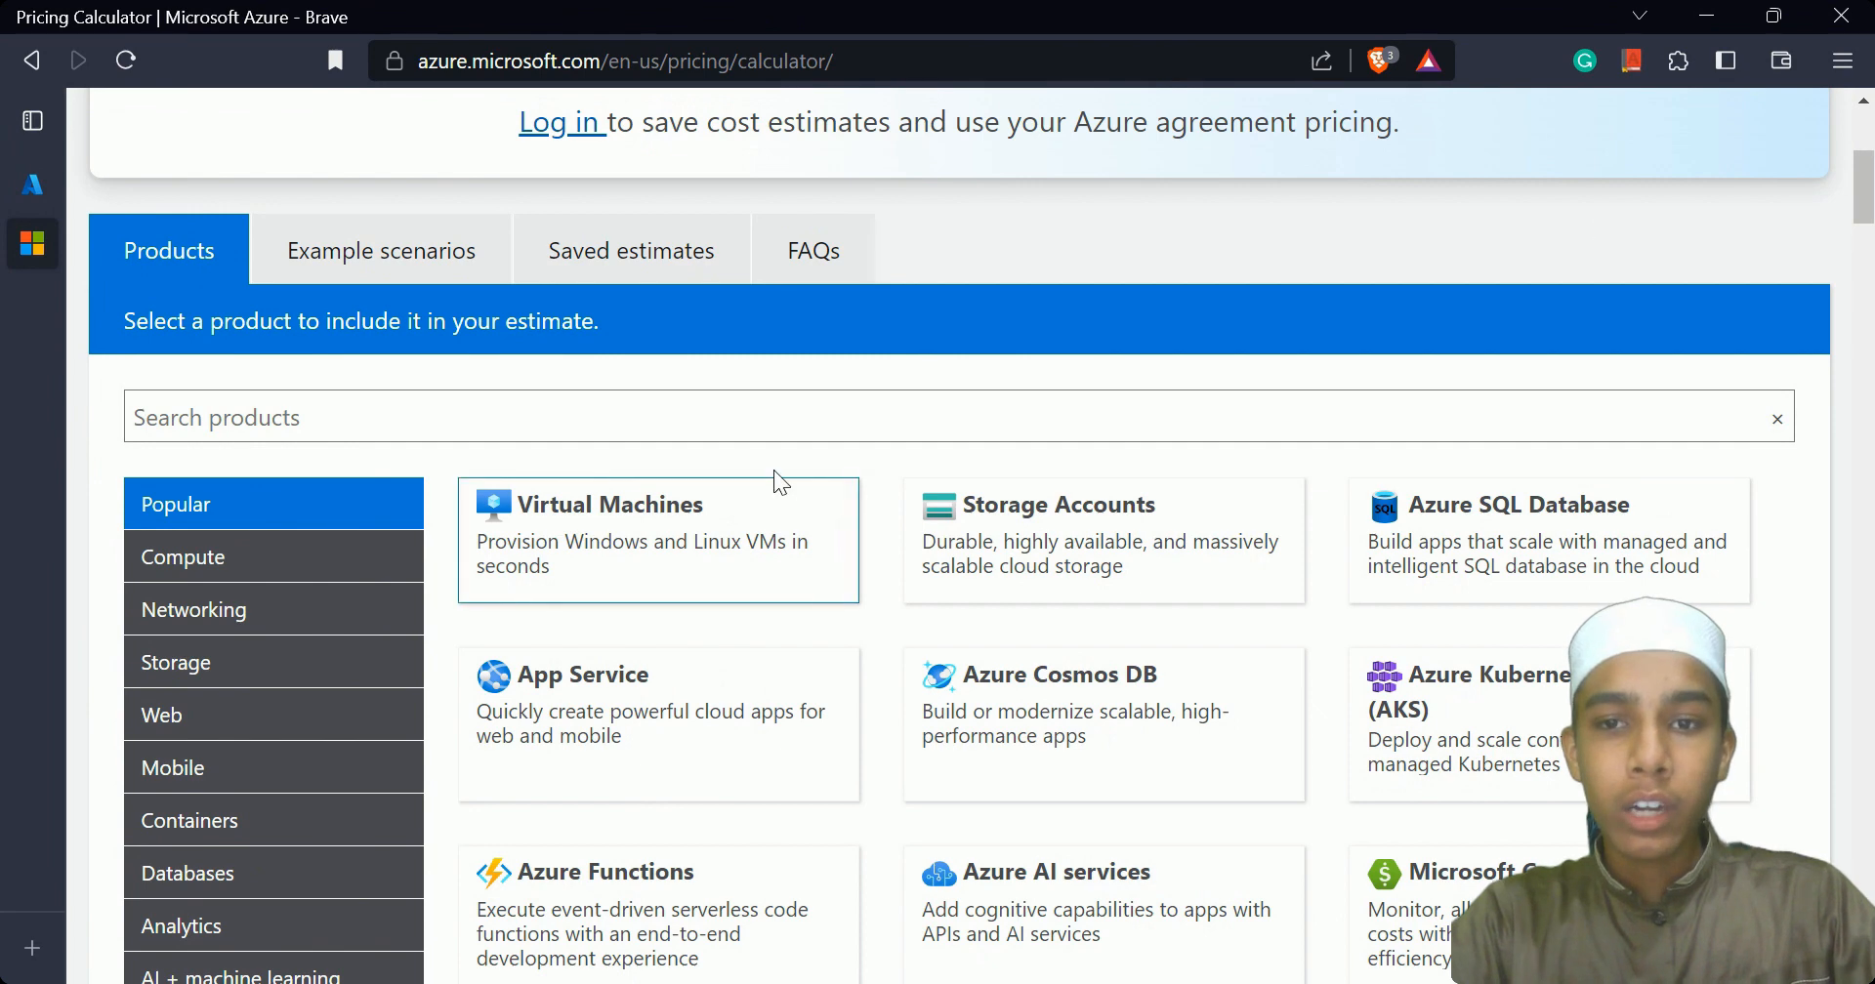
Add Virtual Machines to the estimate and jump to its default East US, Windows, D2 v3 settings.
left_click(812, 398)
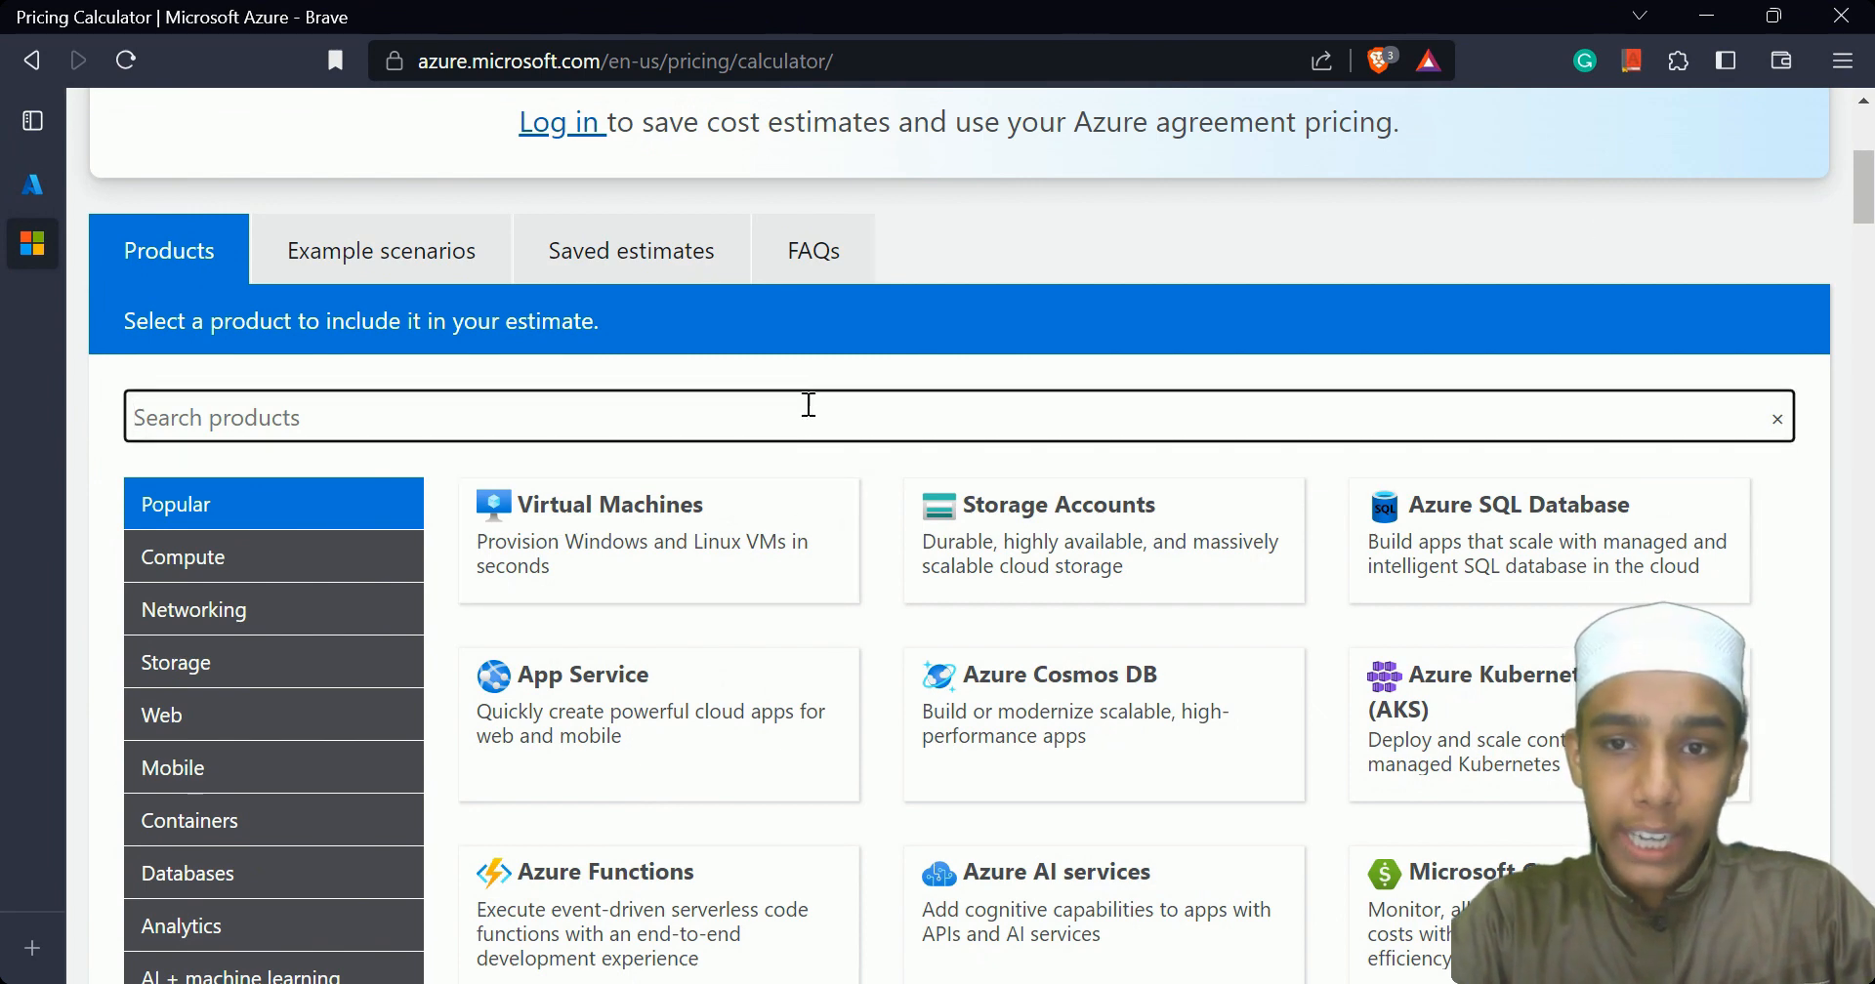
scroll(712, 771, "down", 12)
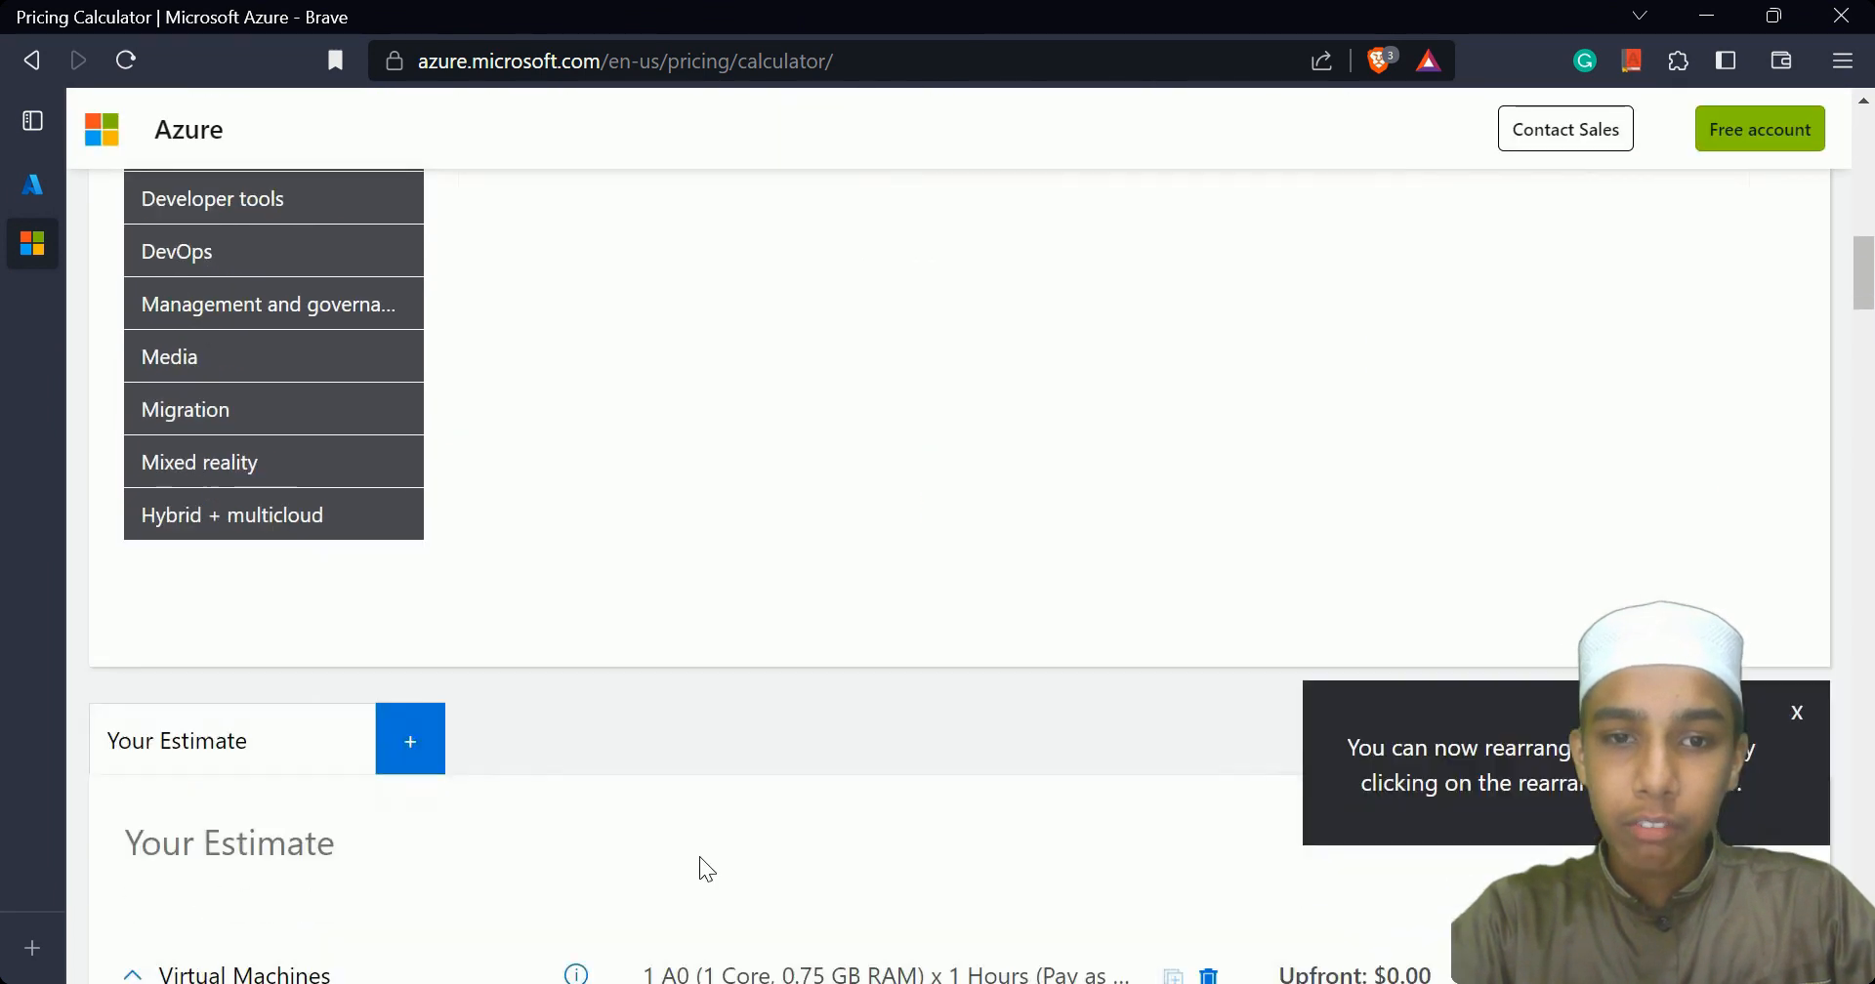
scroll(699, 866, "up", 10)
left_click(690, 379)
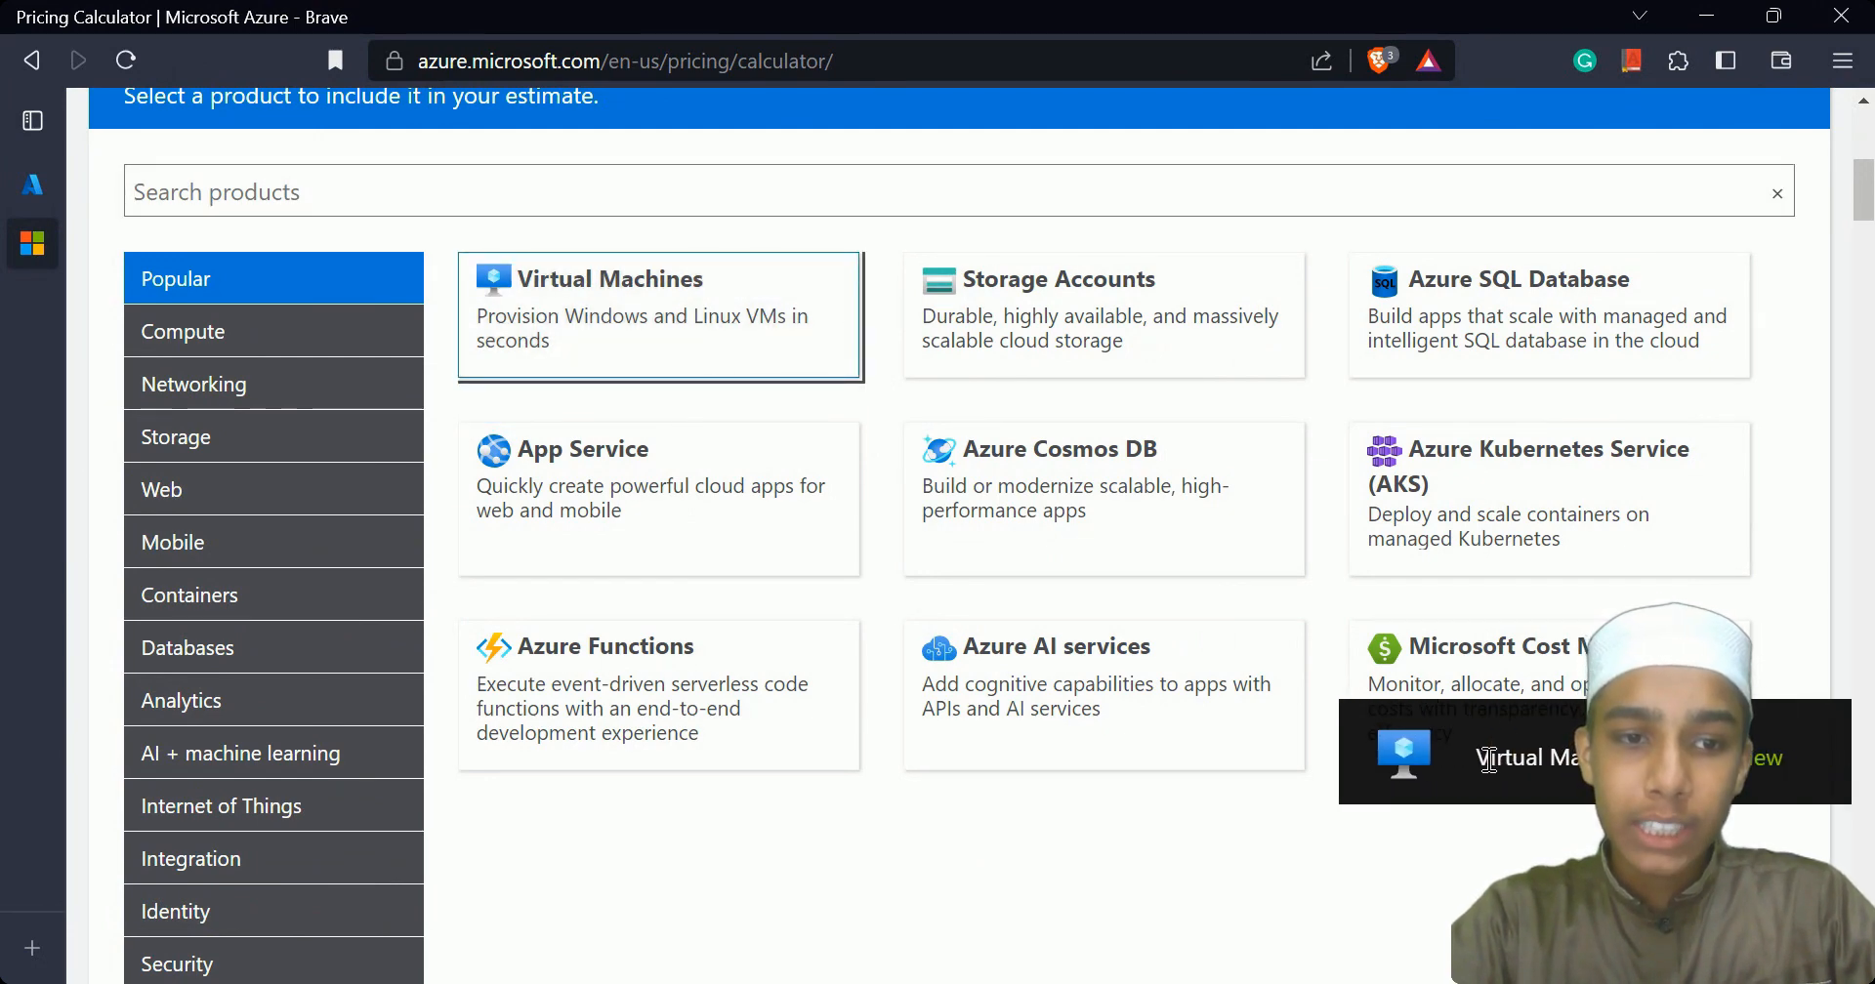
left_click(1774, 763)
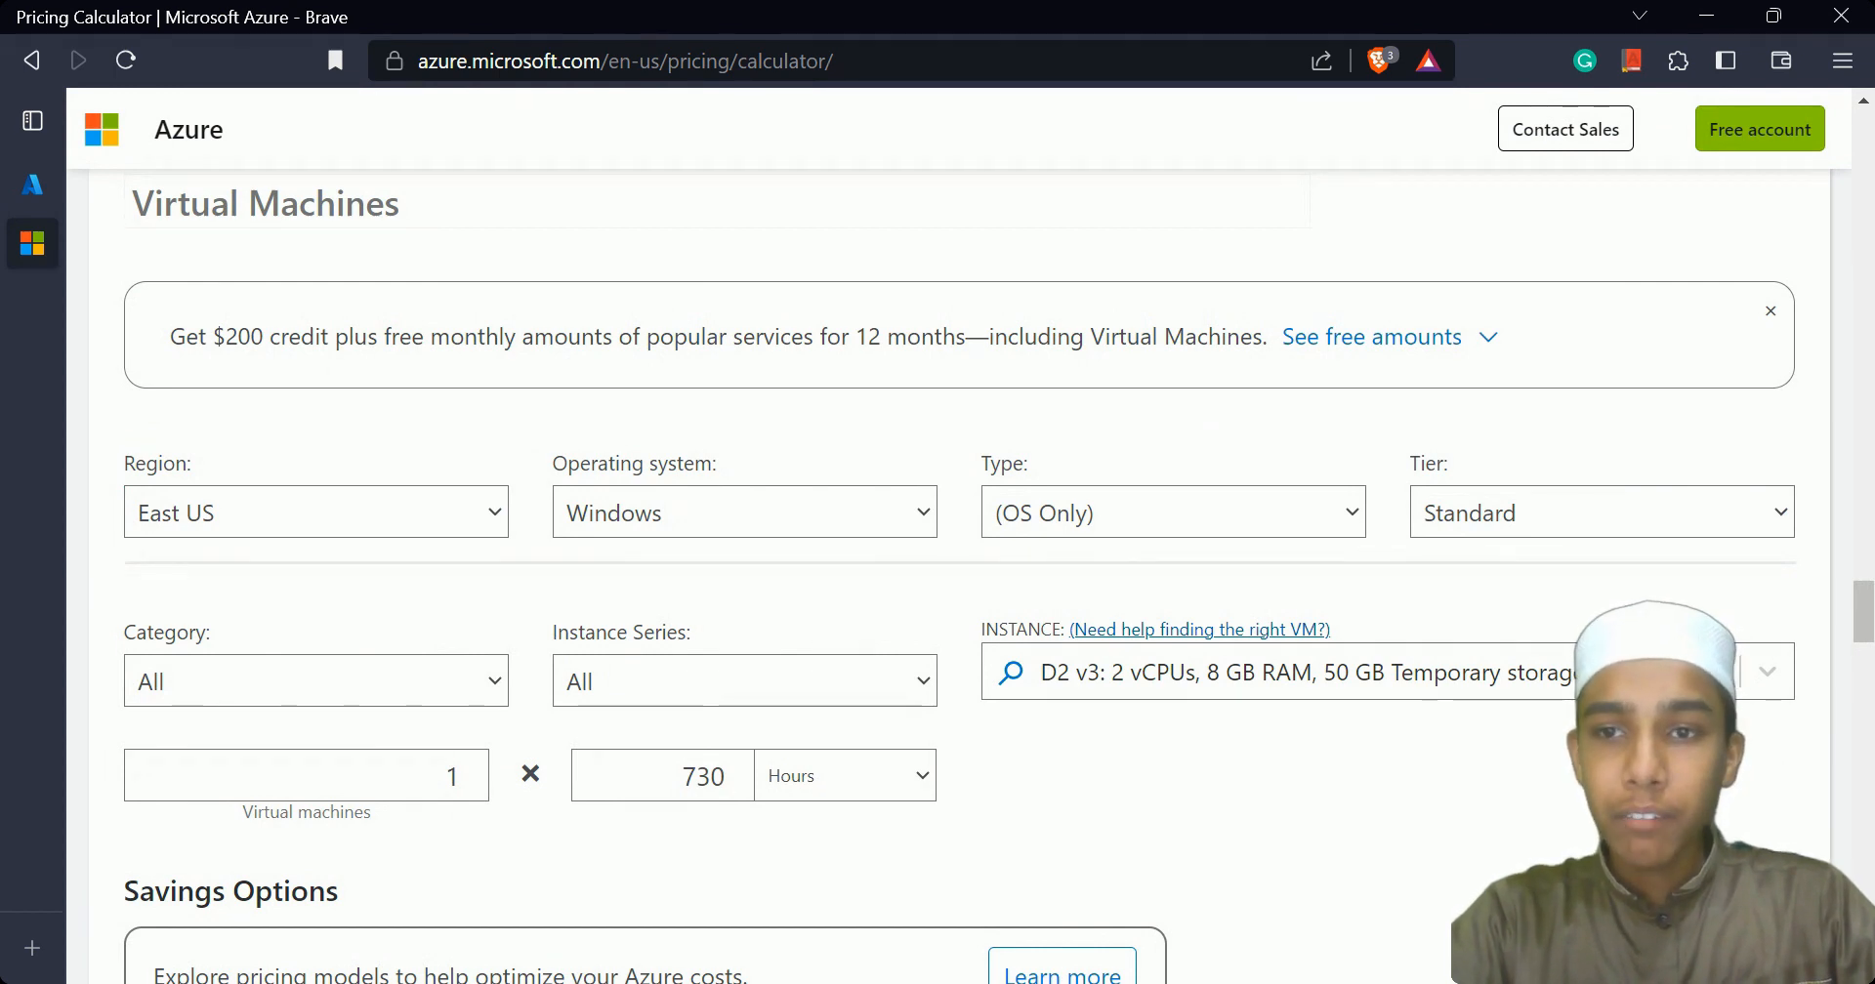
Switch the VM operating system to Linux and the region to South India.
left_click(787, 529)
left_click(721, 565)
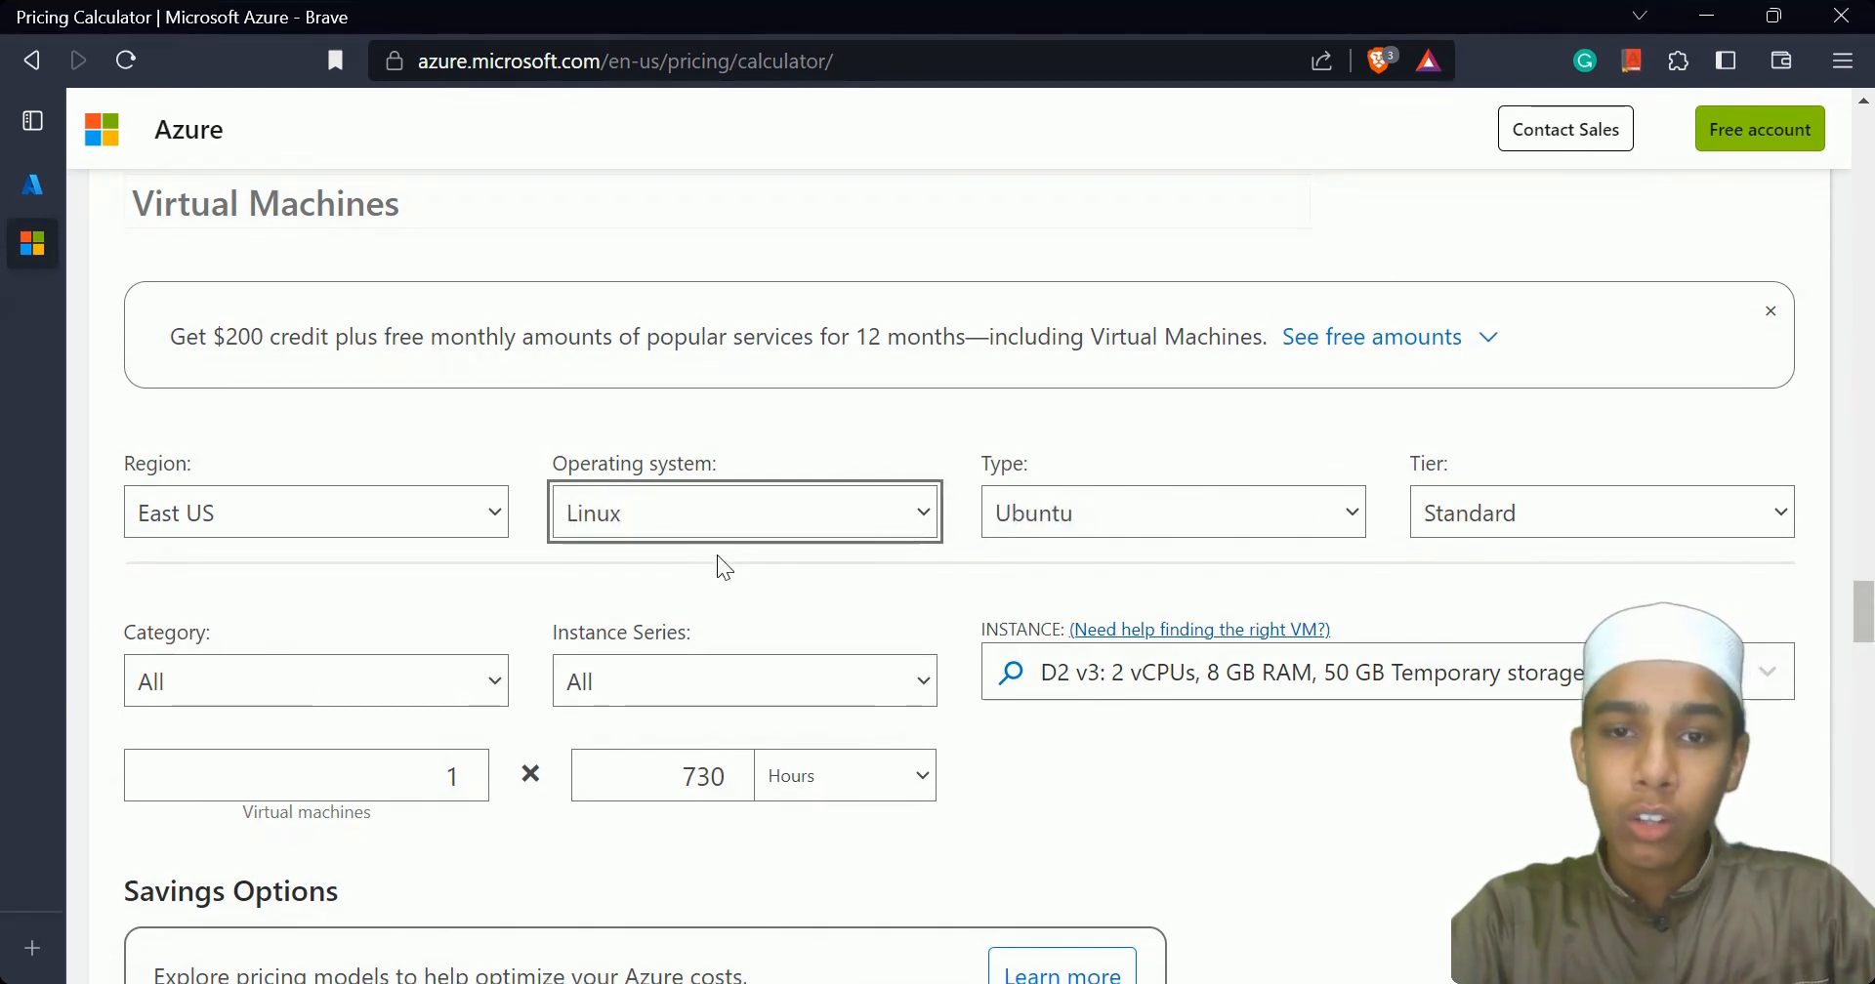
left_click(705, 565)
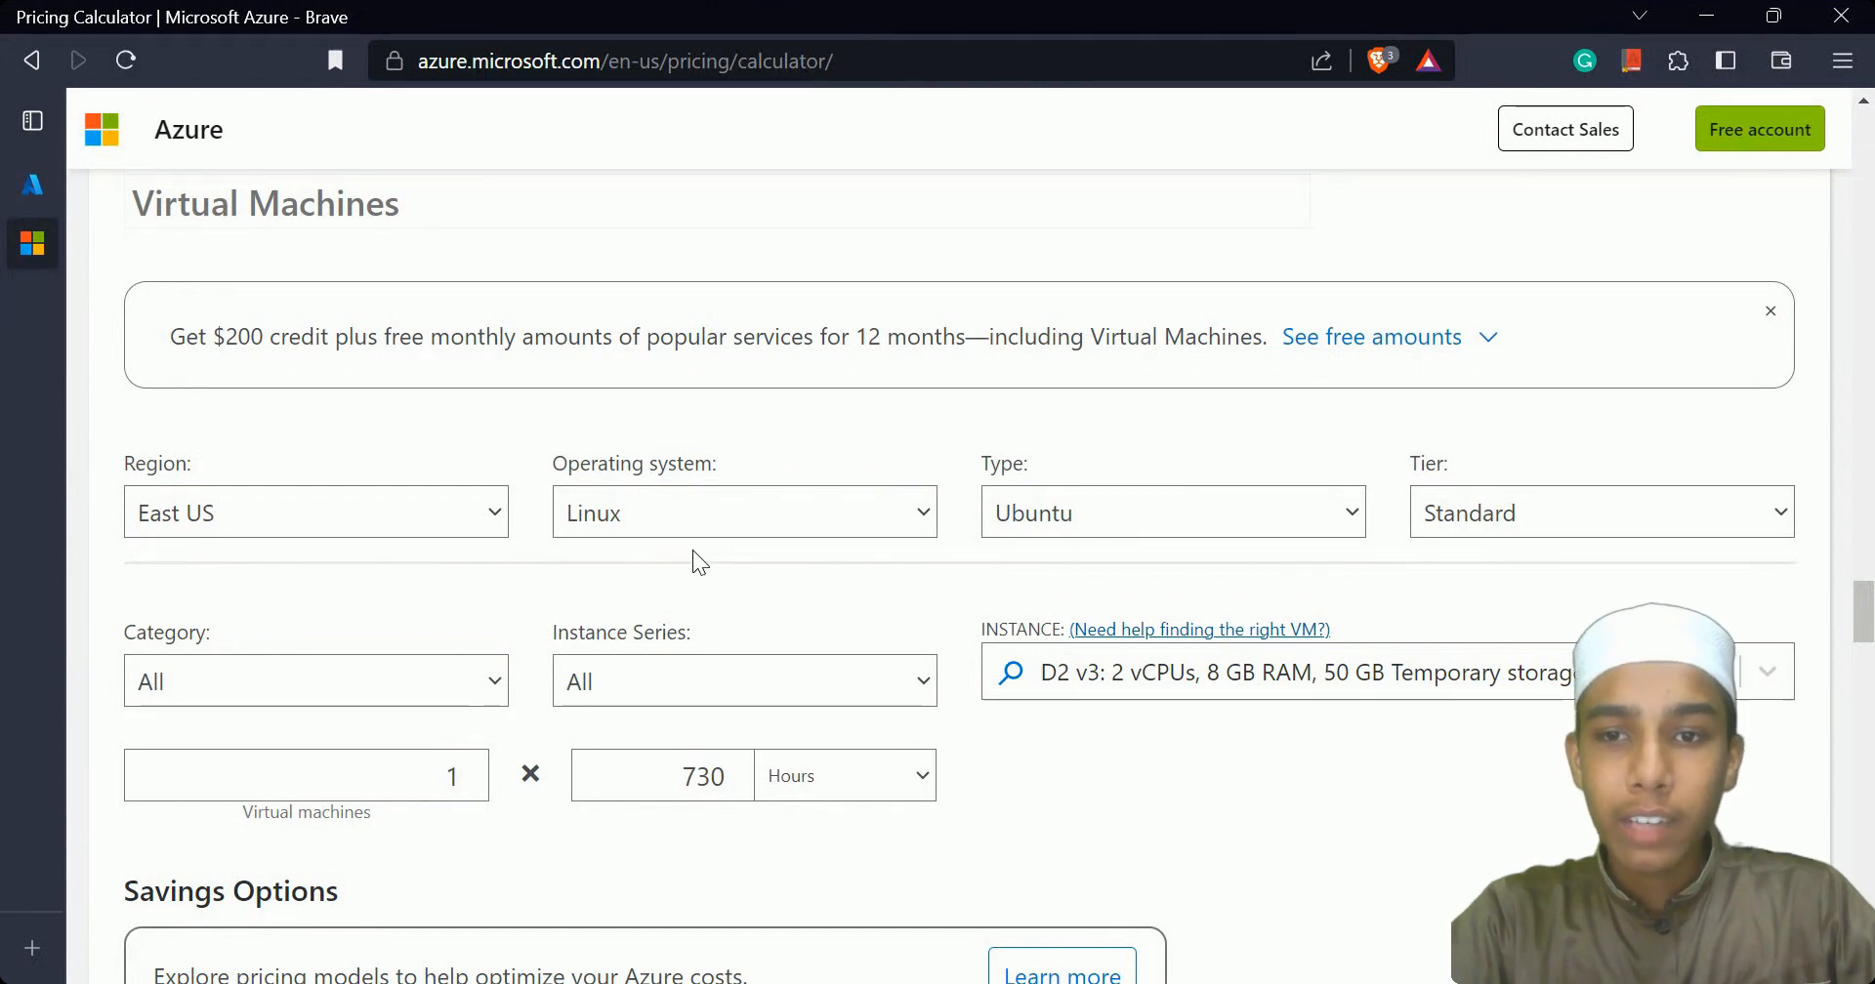
left_click(1191, 510)
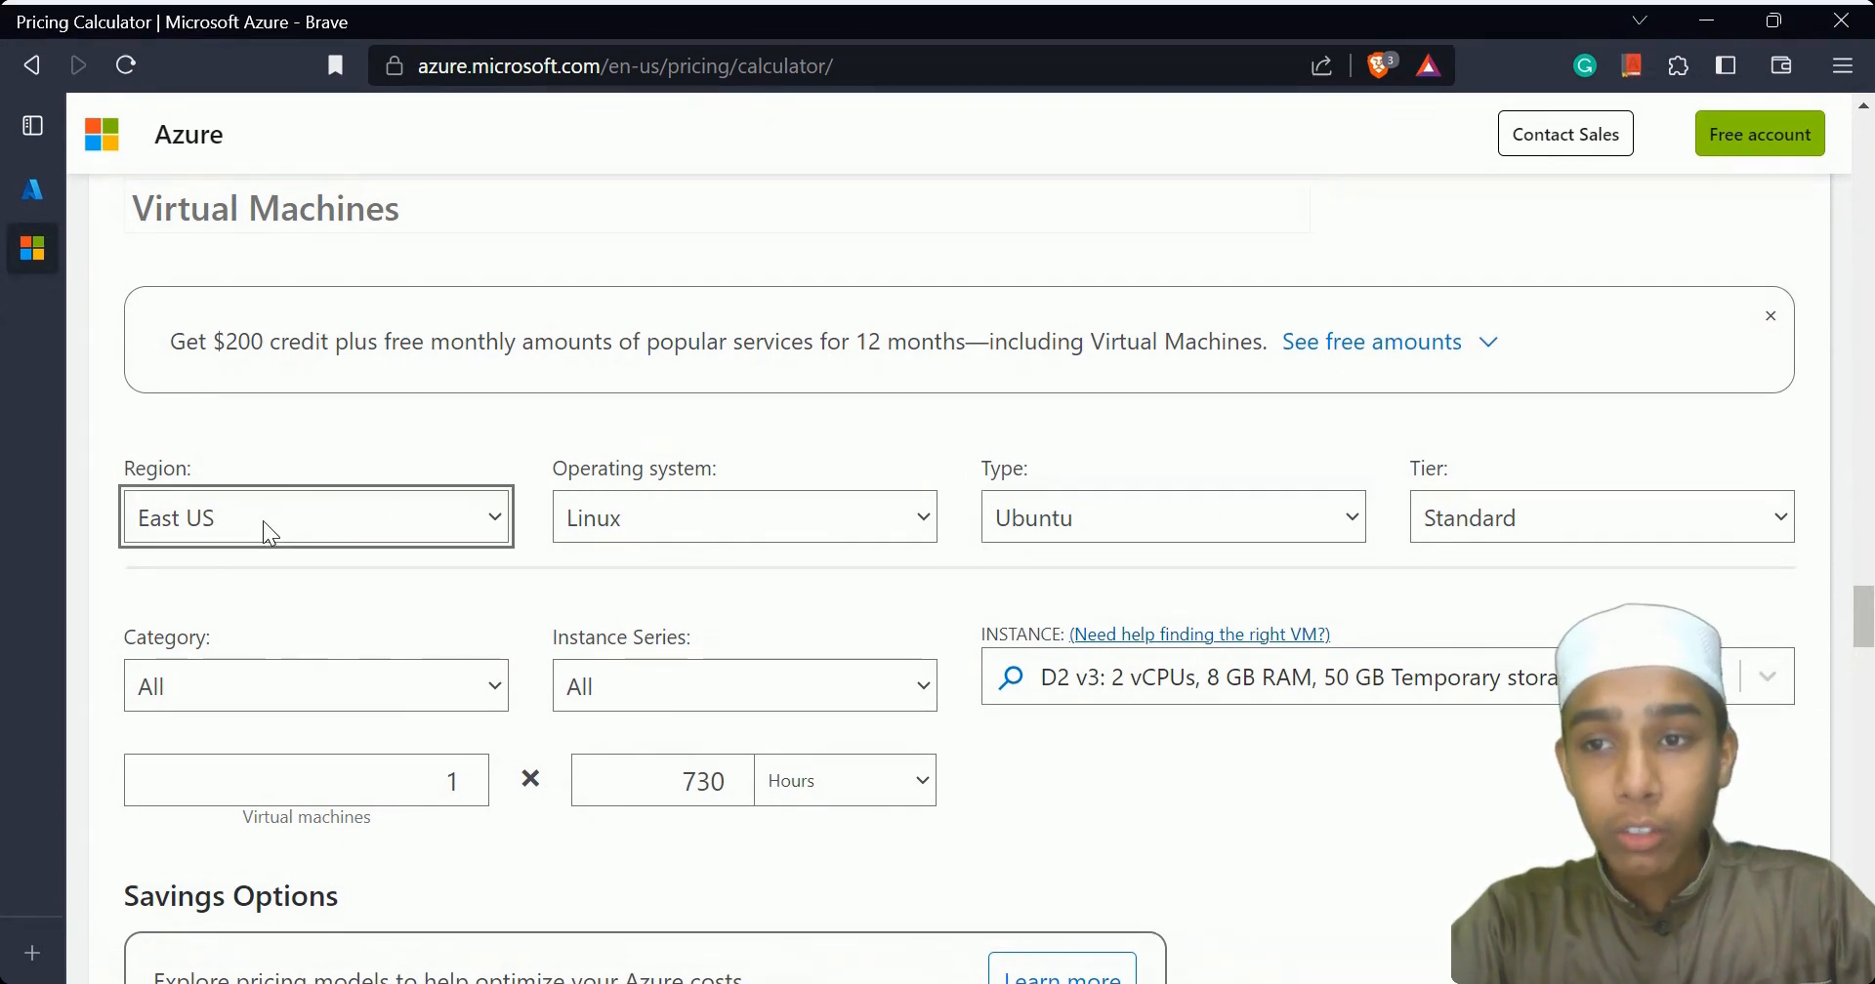
left_click(492, 483)
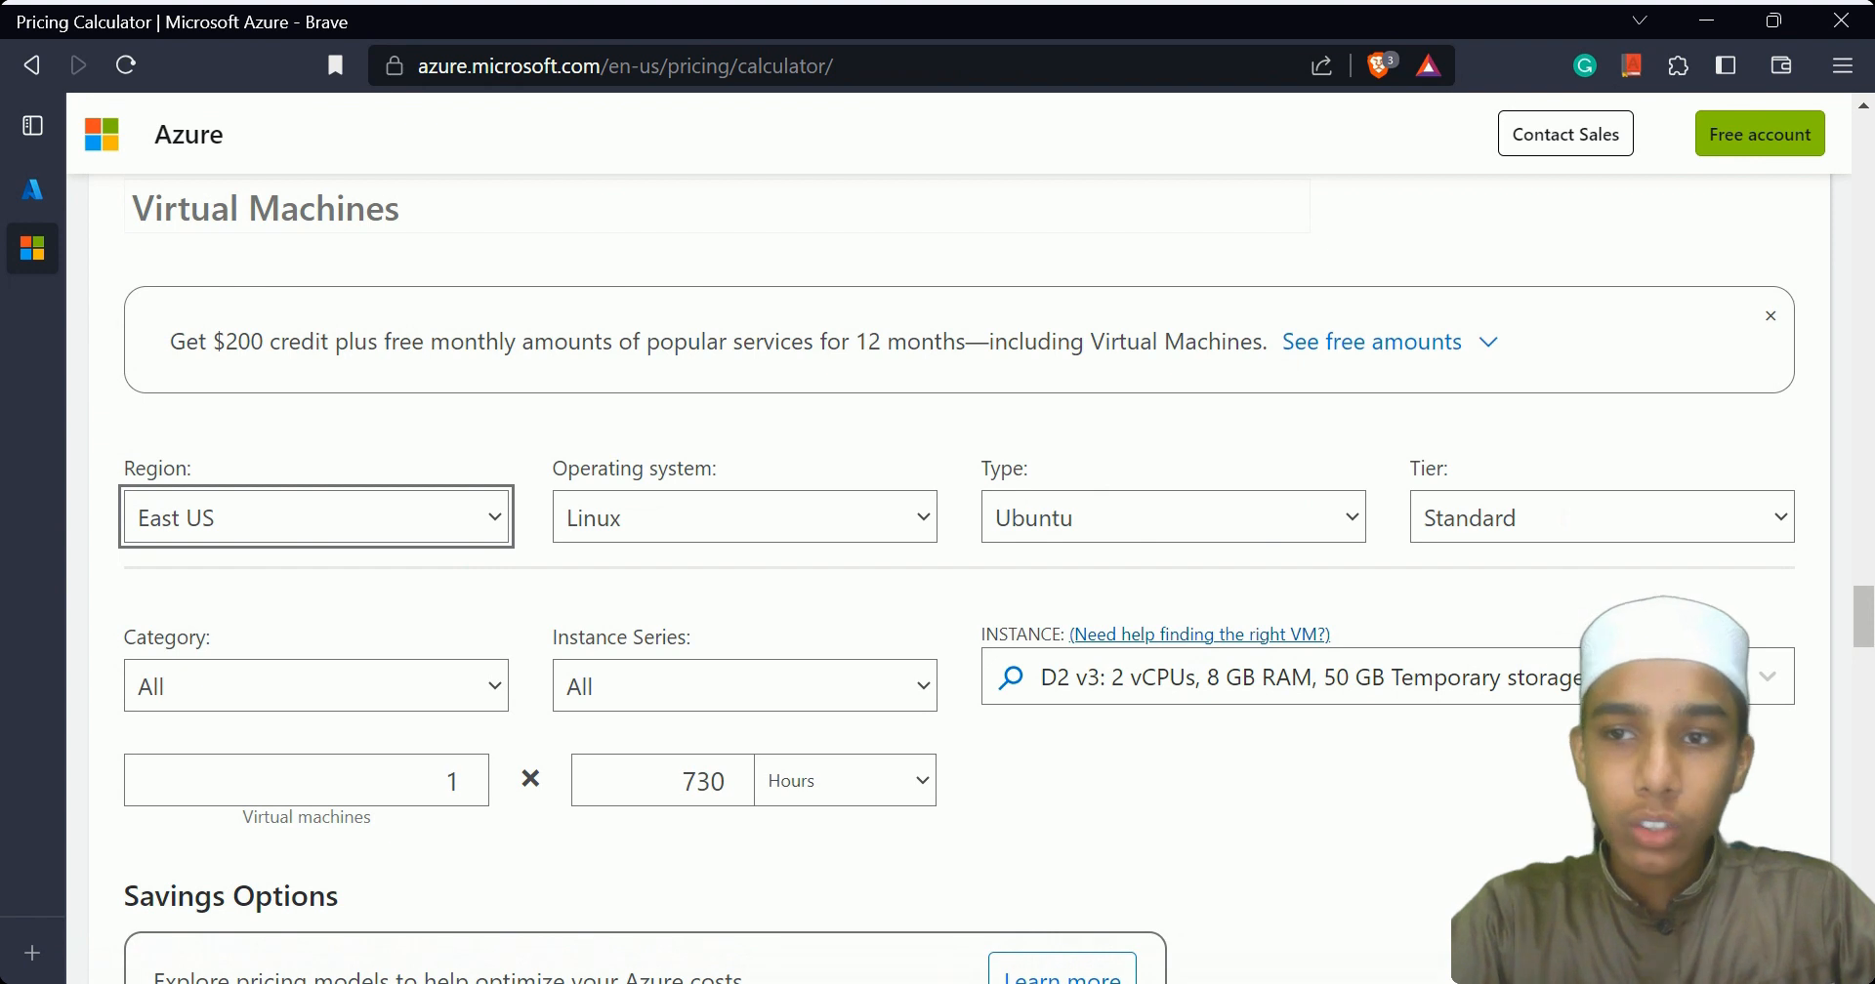
left_click(189, 352)
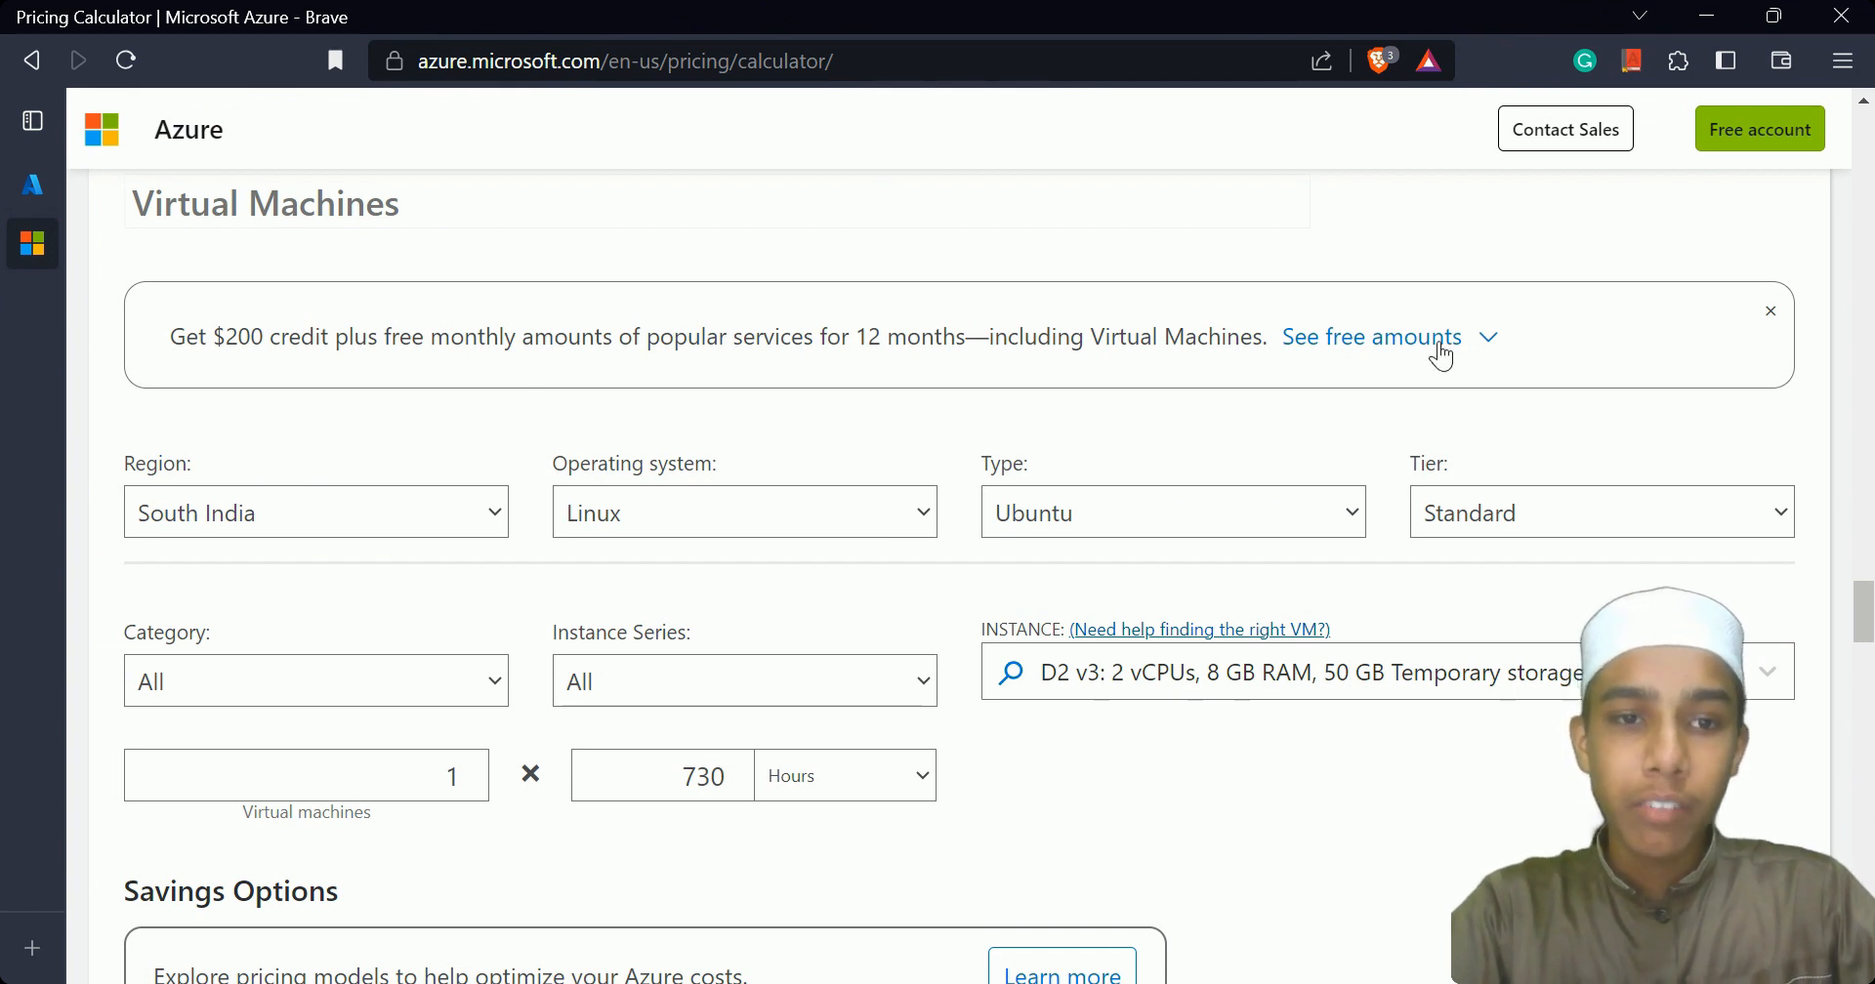
Set the tier to Basic and review the A0–A4 instance sizes, keeping A0 at $0.016/hour.
left_click(1572, 527)
left_click(1487, 553)
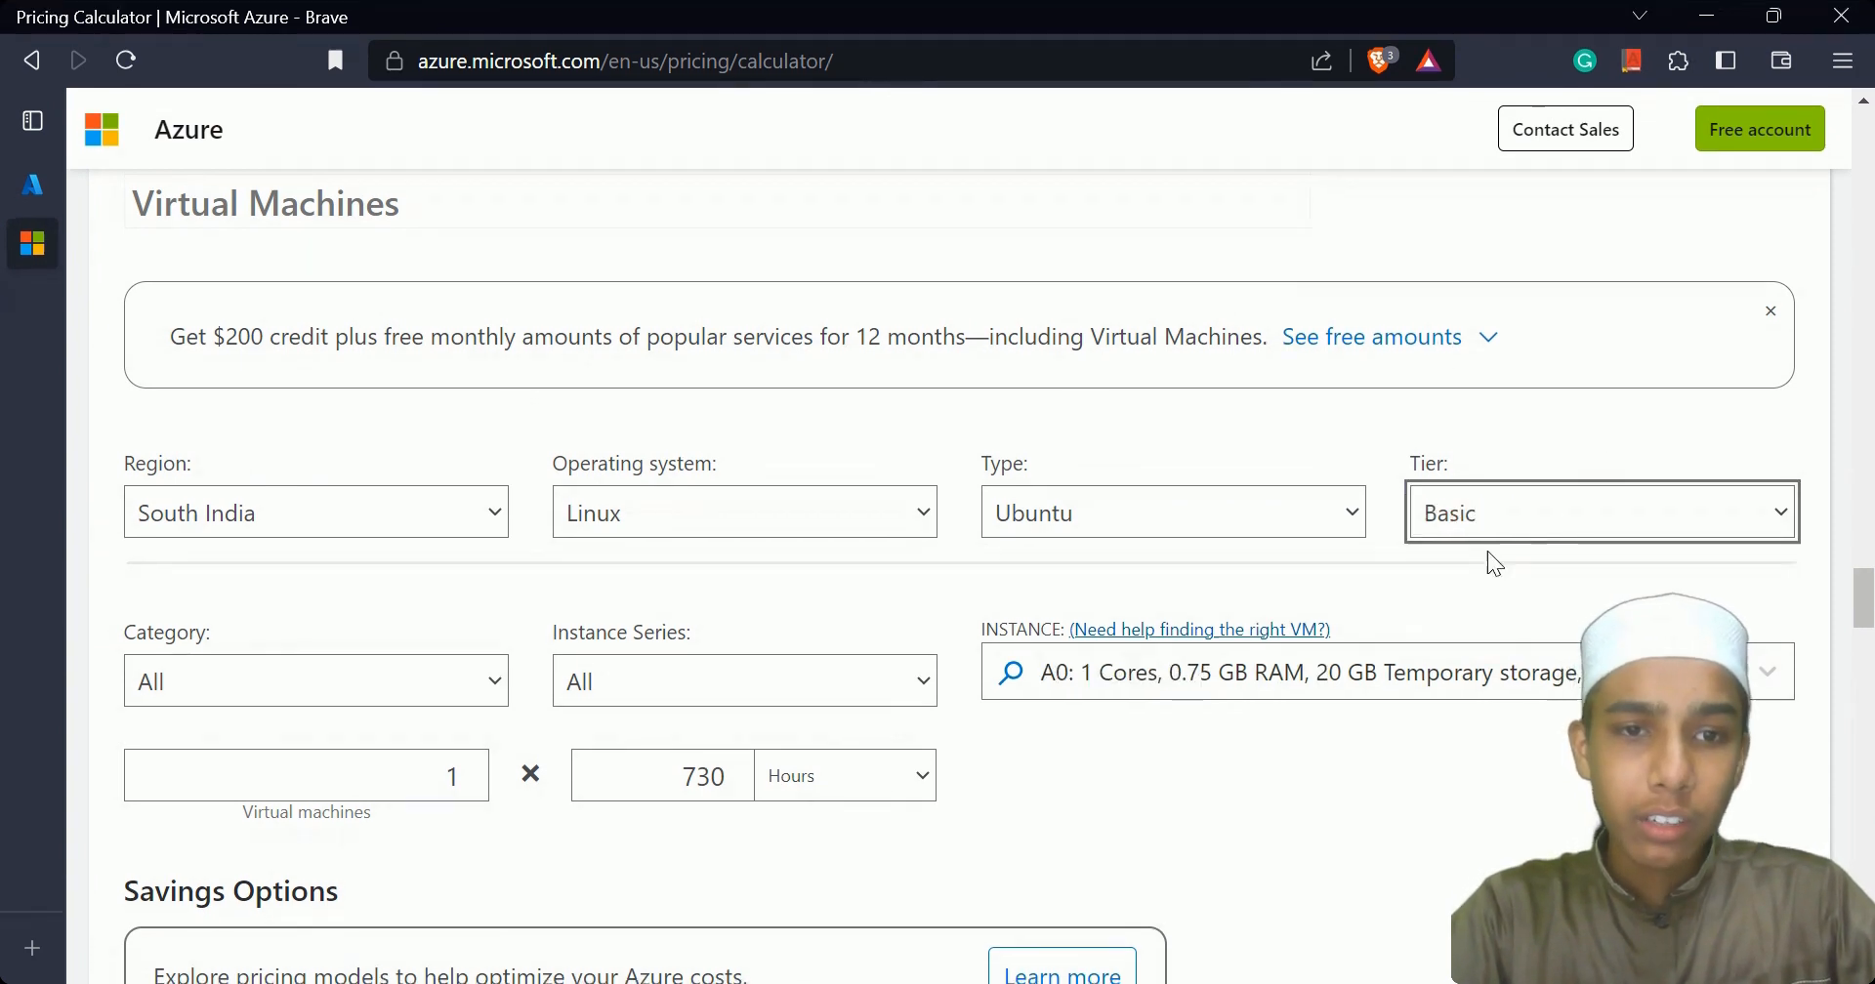
scroll(1486, 550, "down", 1)
left_click(1488, 552)
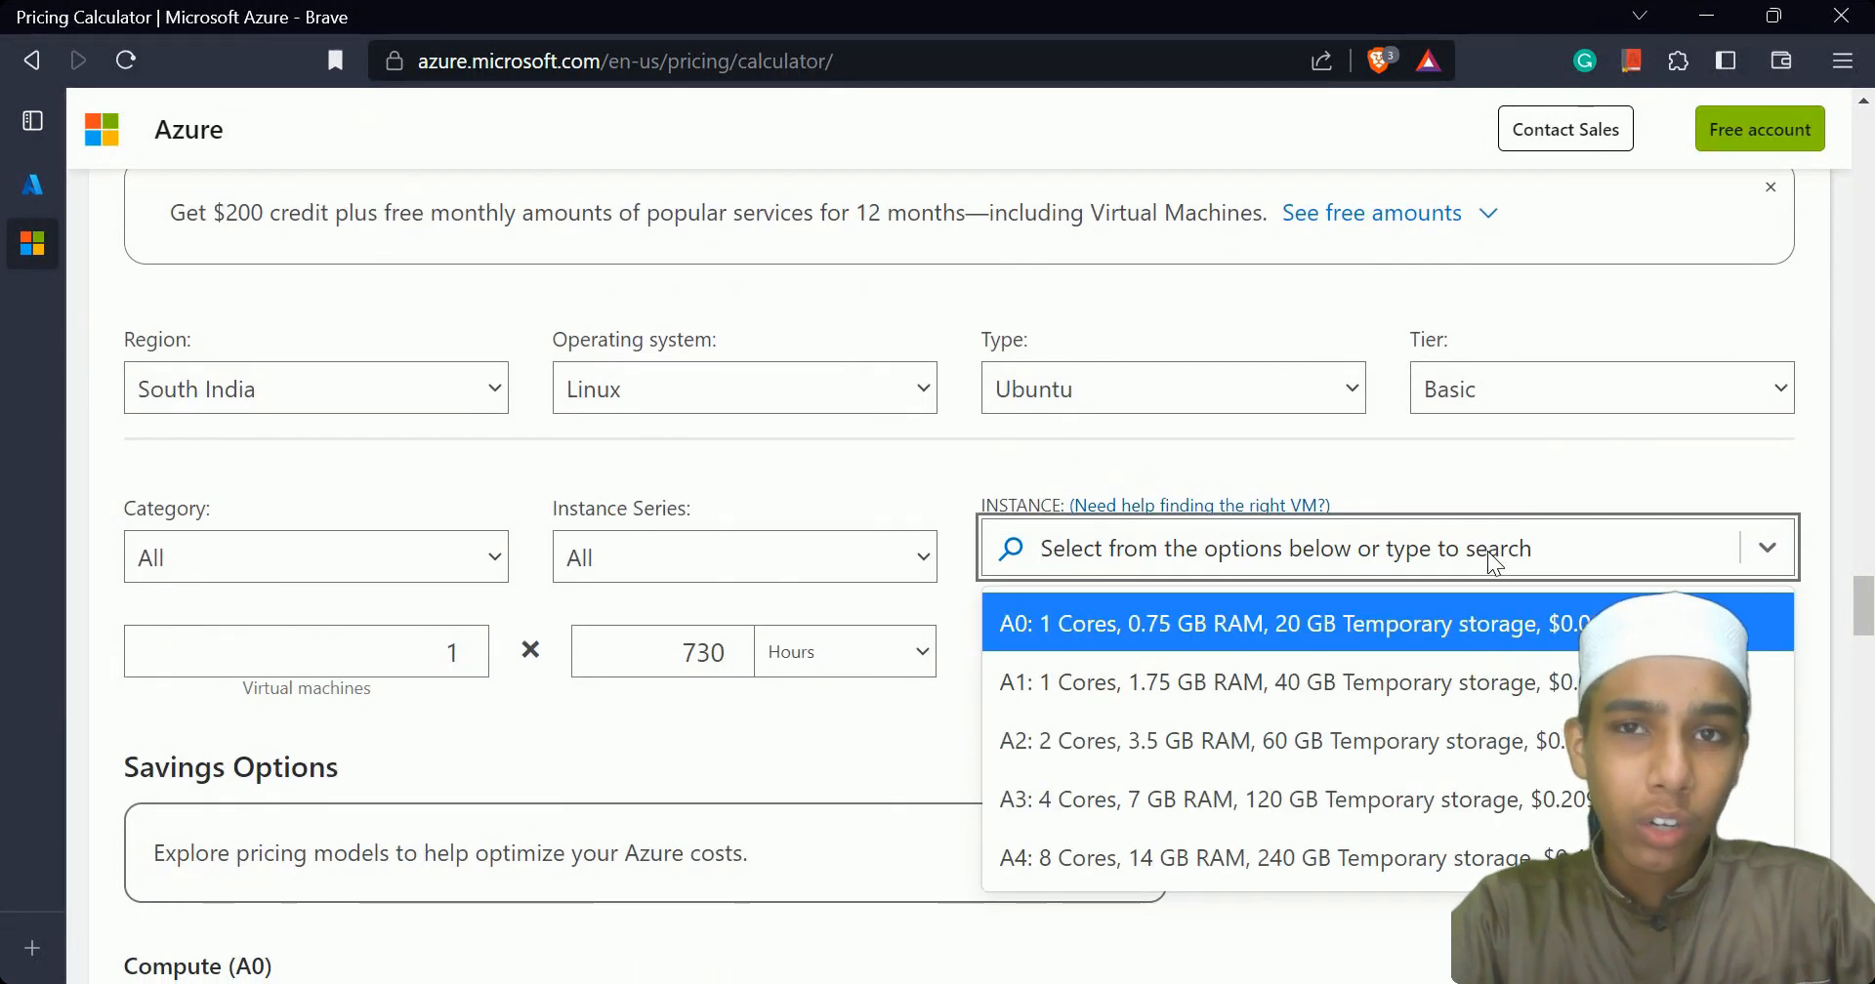
left_click(1488, 553)
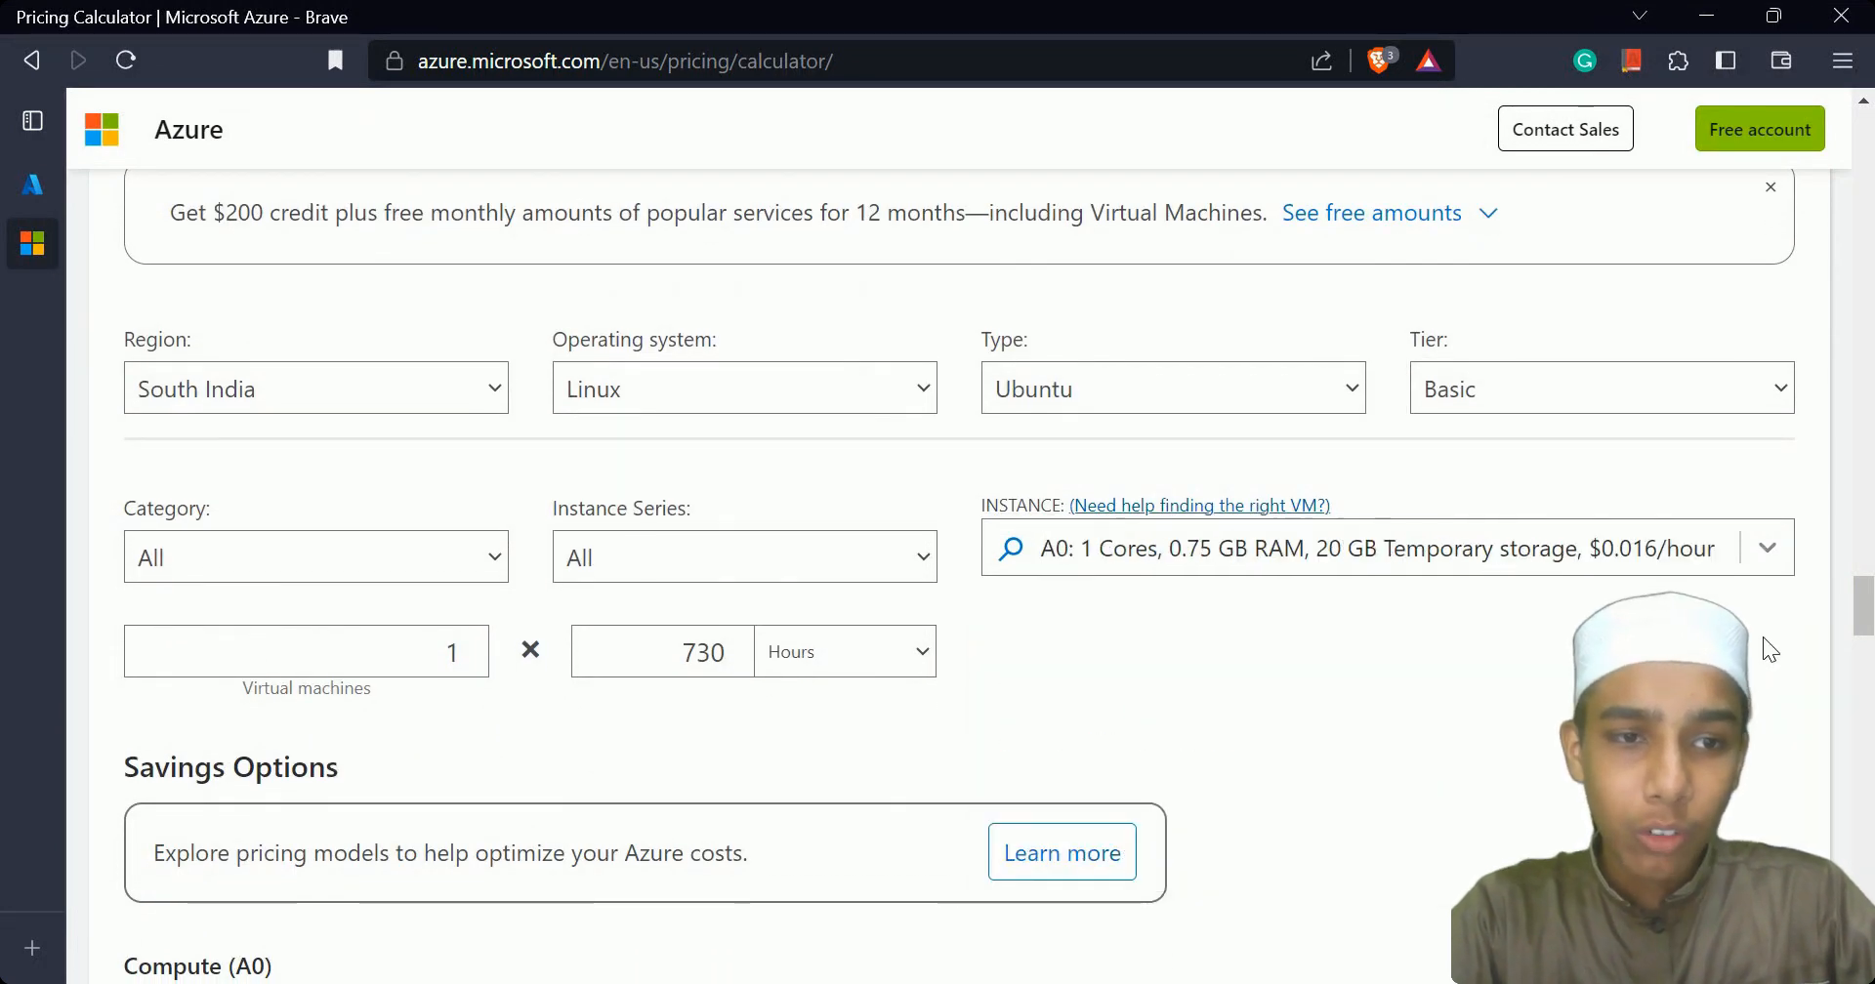
left_click(1773, 561)
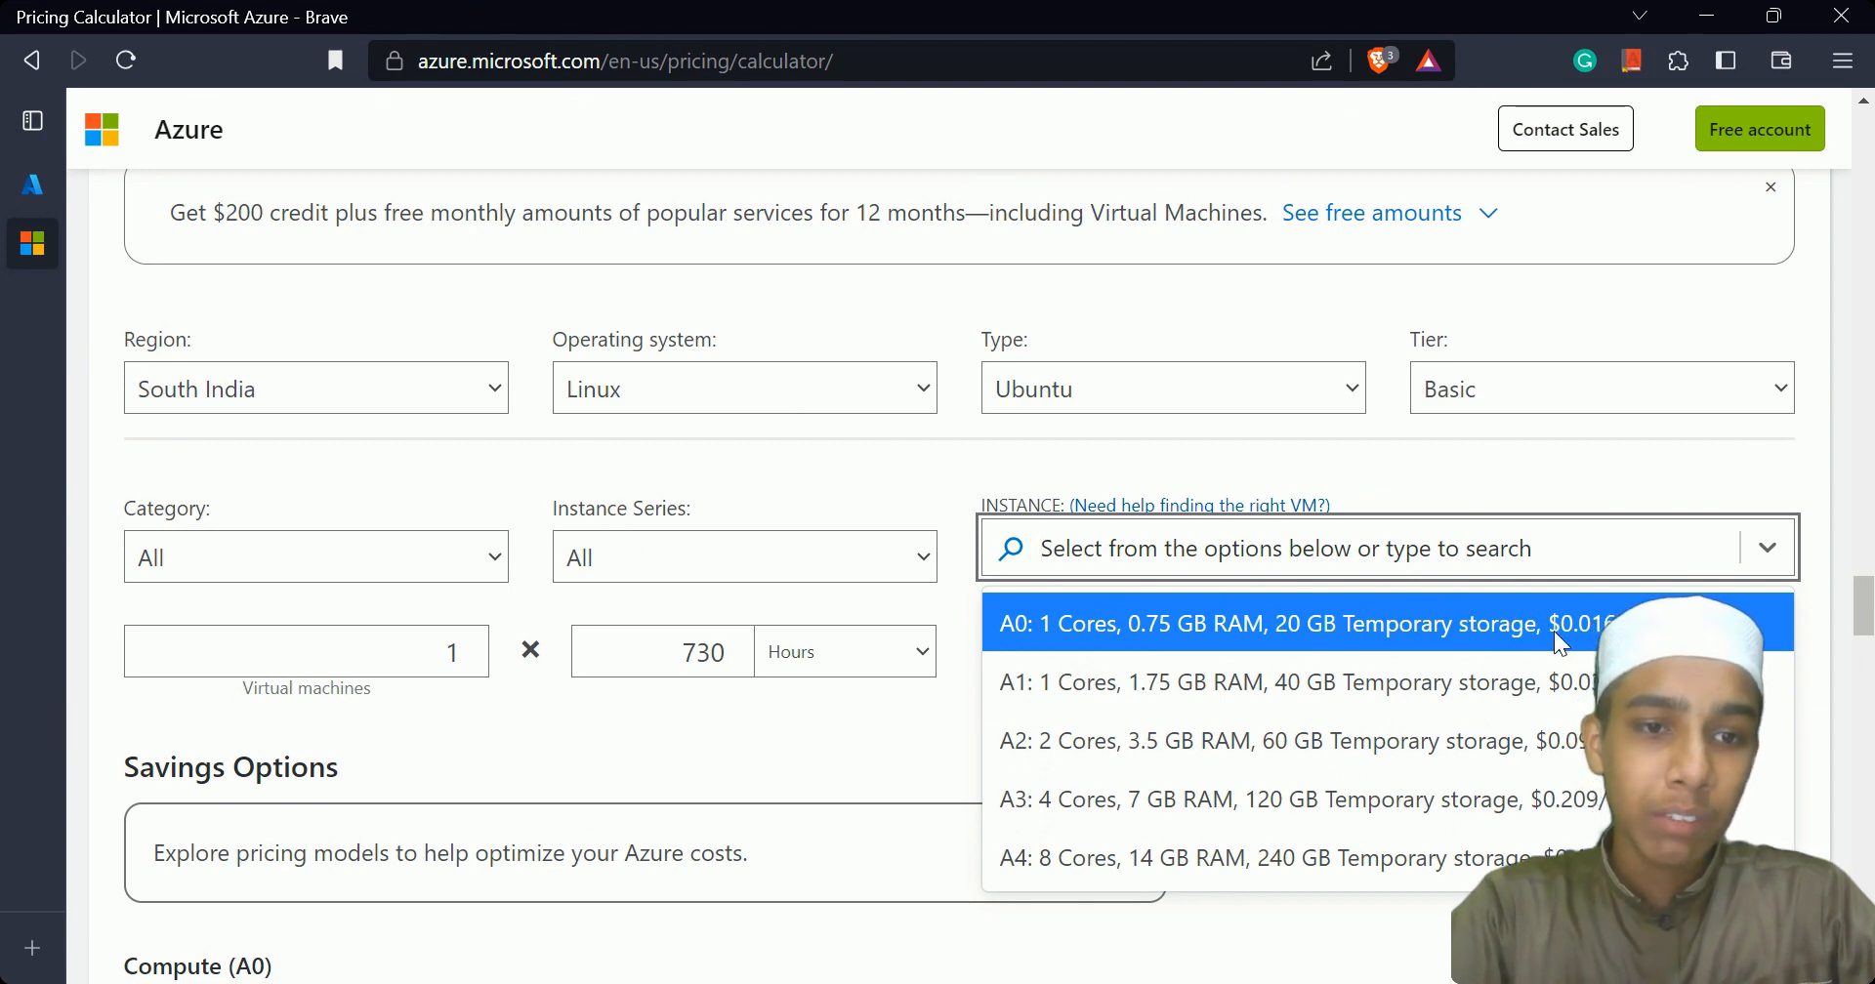
Google '0.016 usd to inr' to find it is 1.33 rupees, then close the tab.
key("ctrl+t")
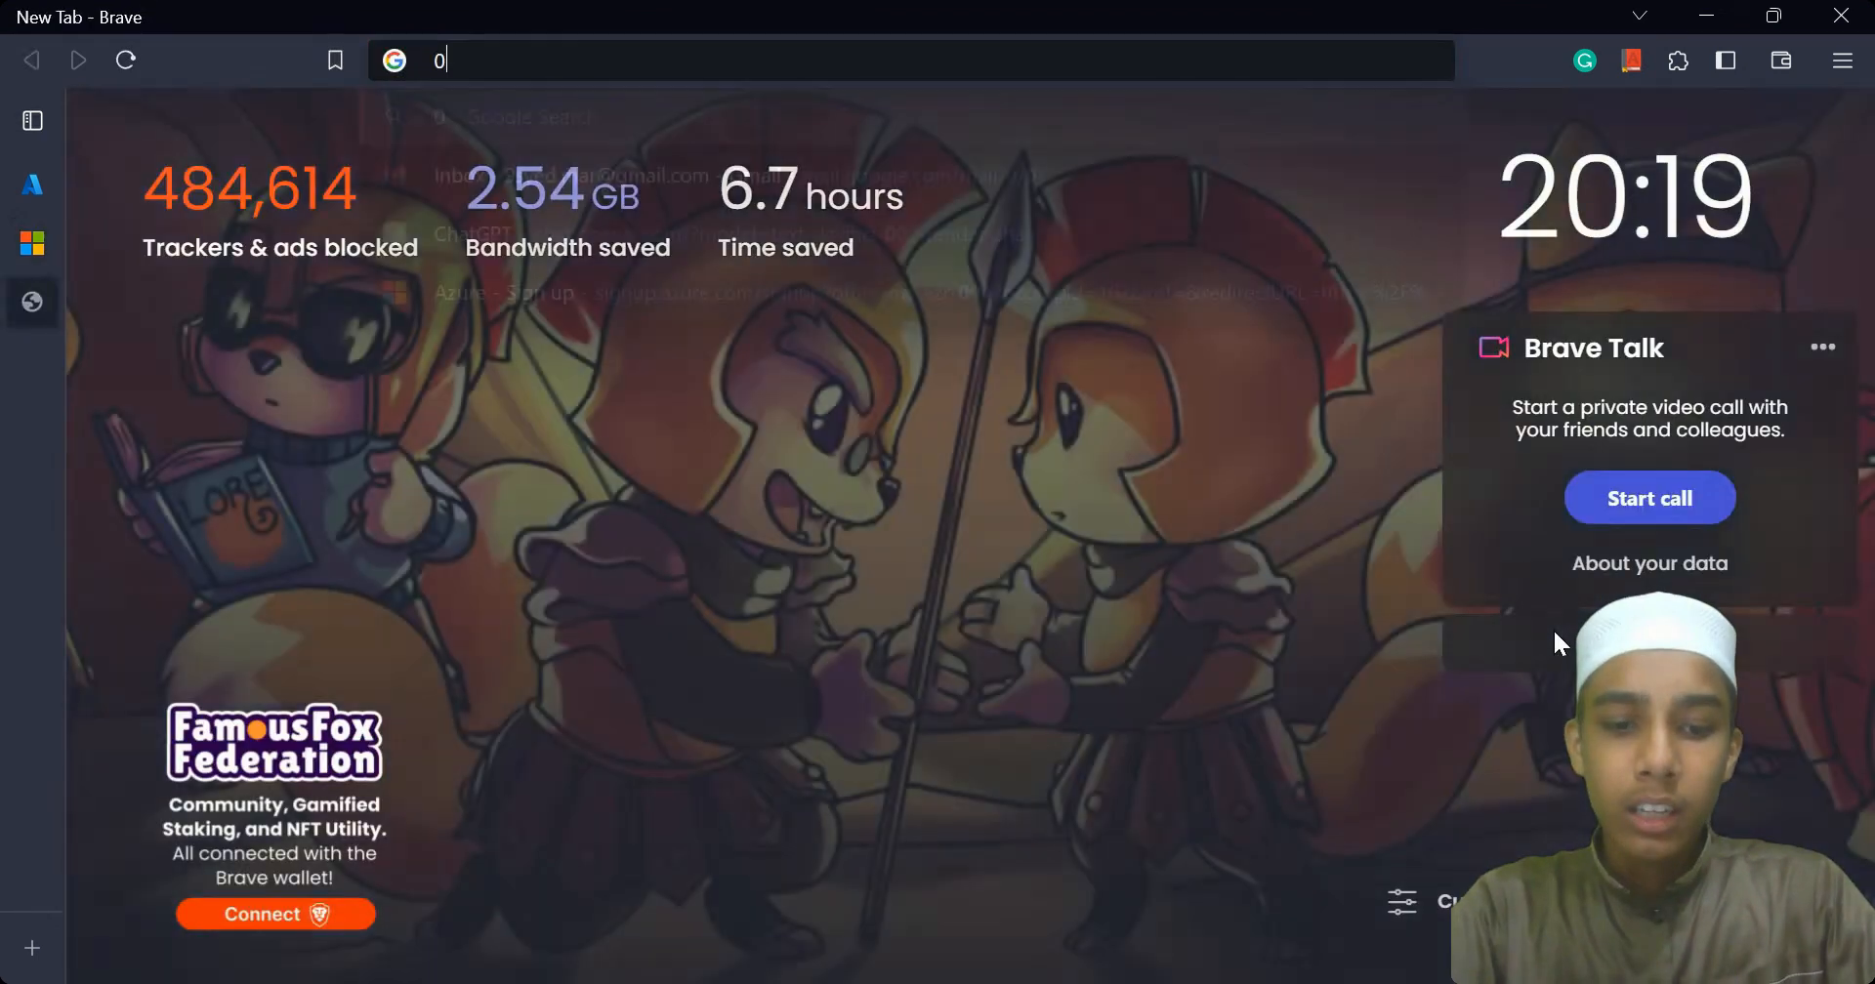
type("0.016")
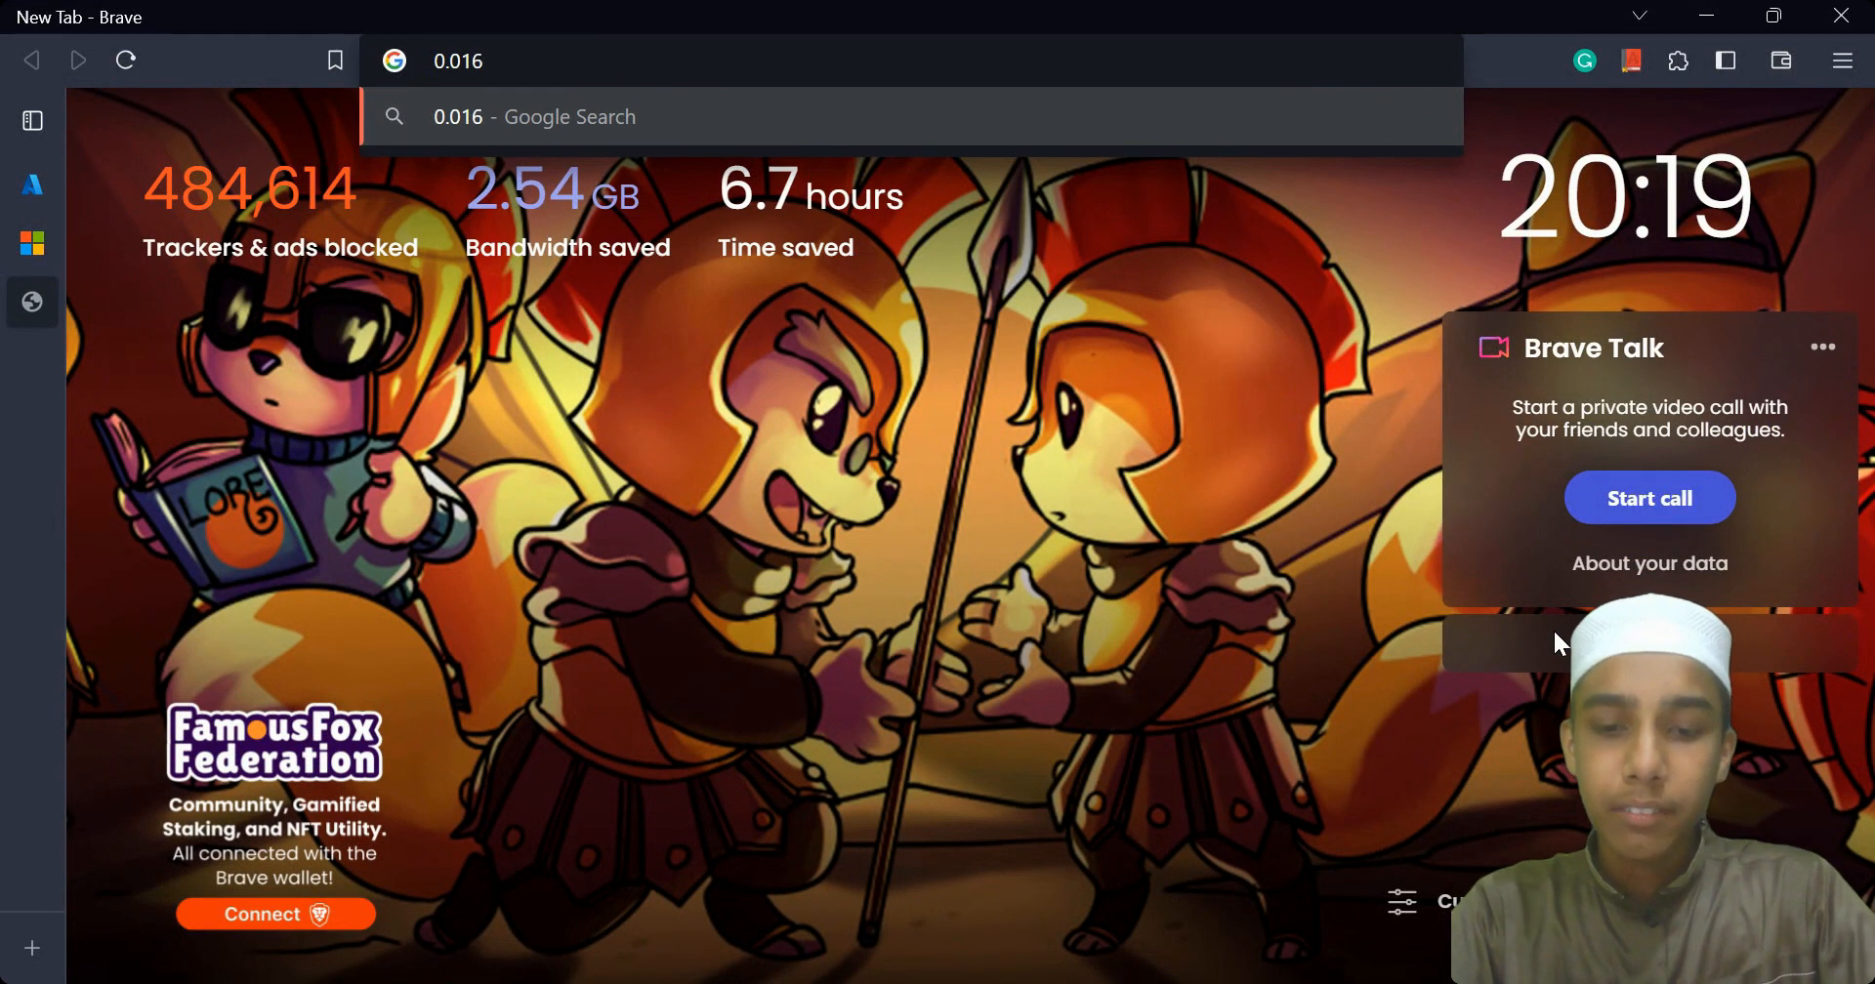
type(" usd to inr")
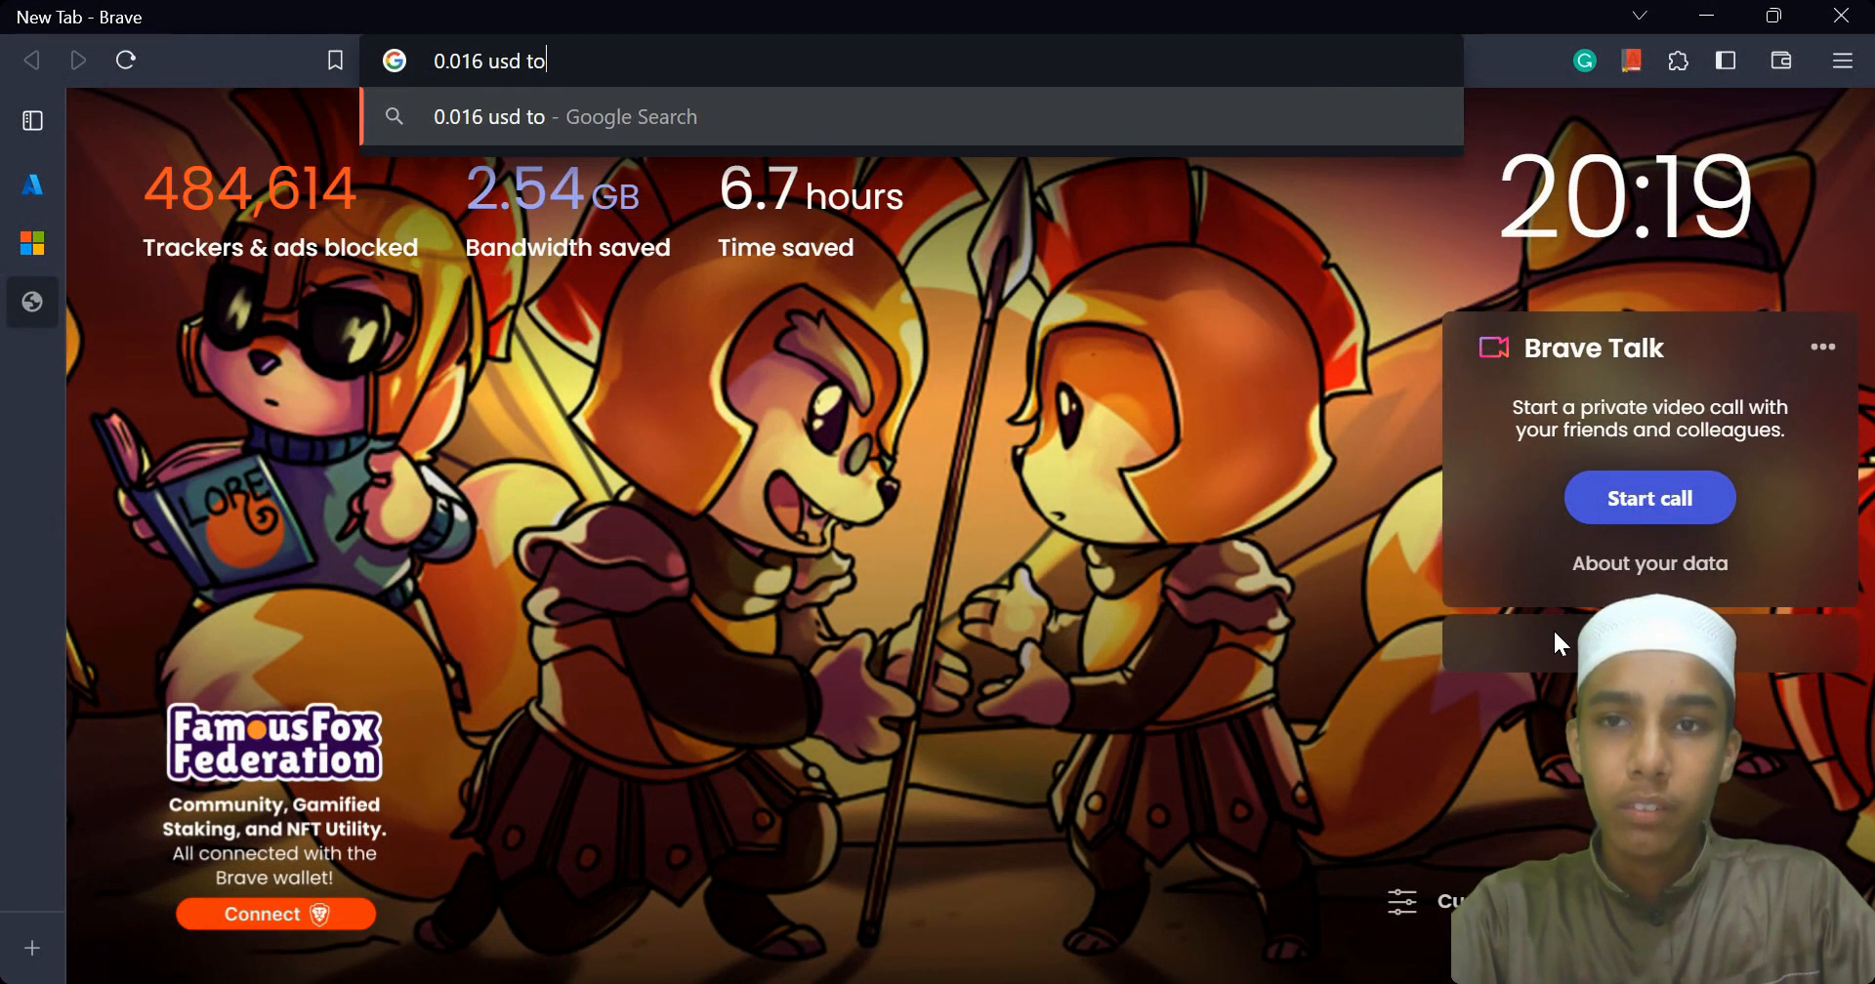
key("Return")
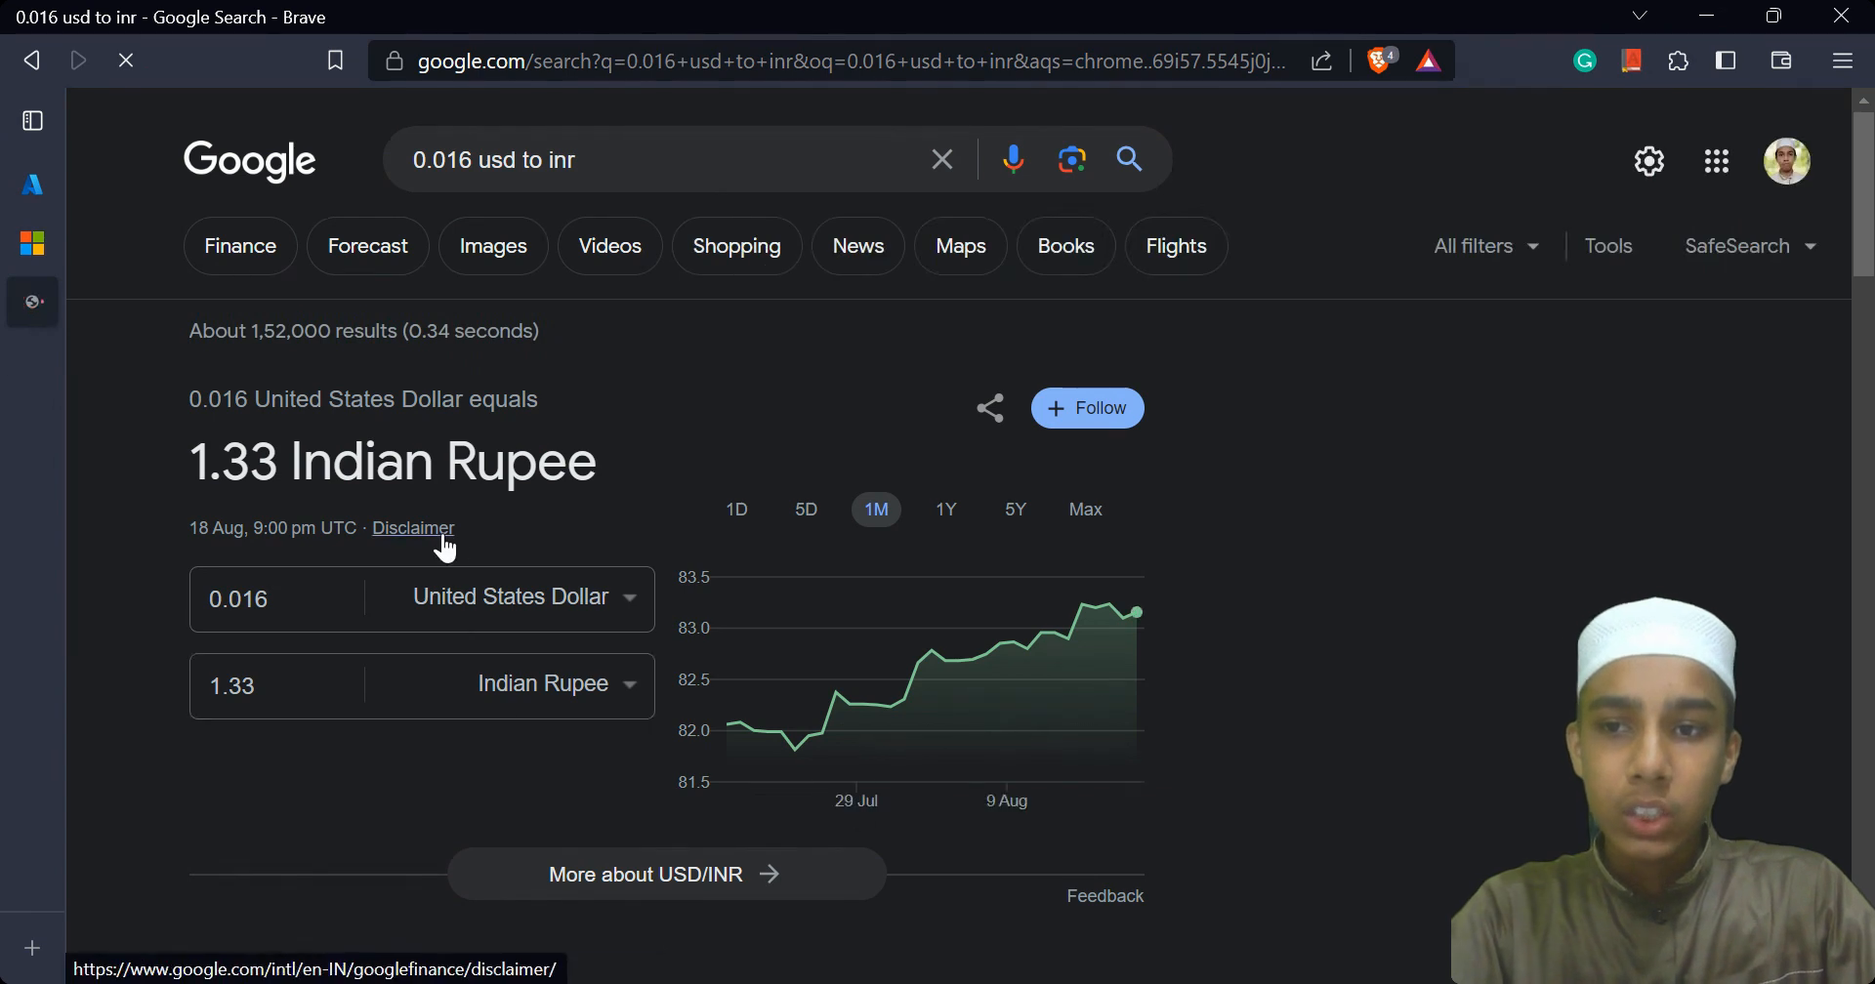
key("ctrl+w")
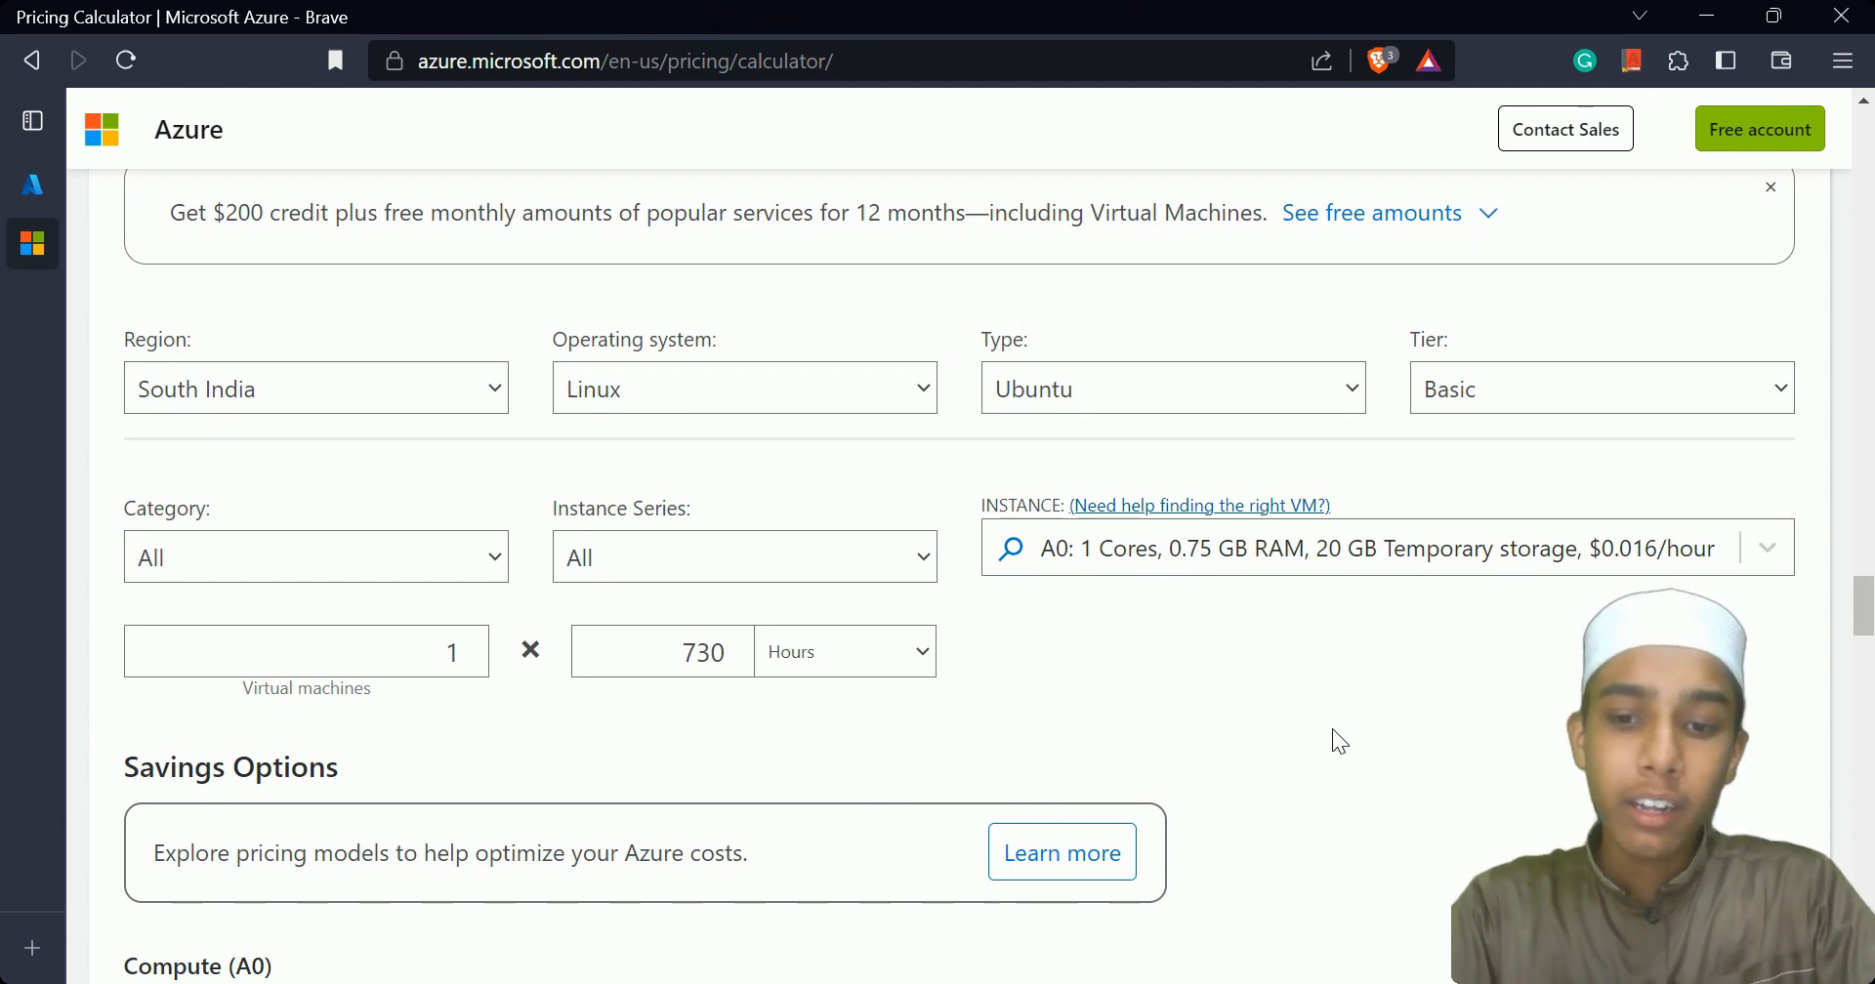
Google '5 usd to inr', note the 415.79 rupee result, and close the tab.
key("ctrl+t")
type("5 un")
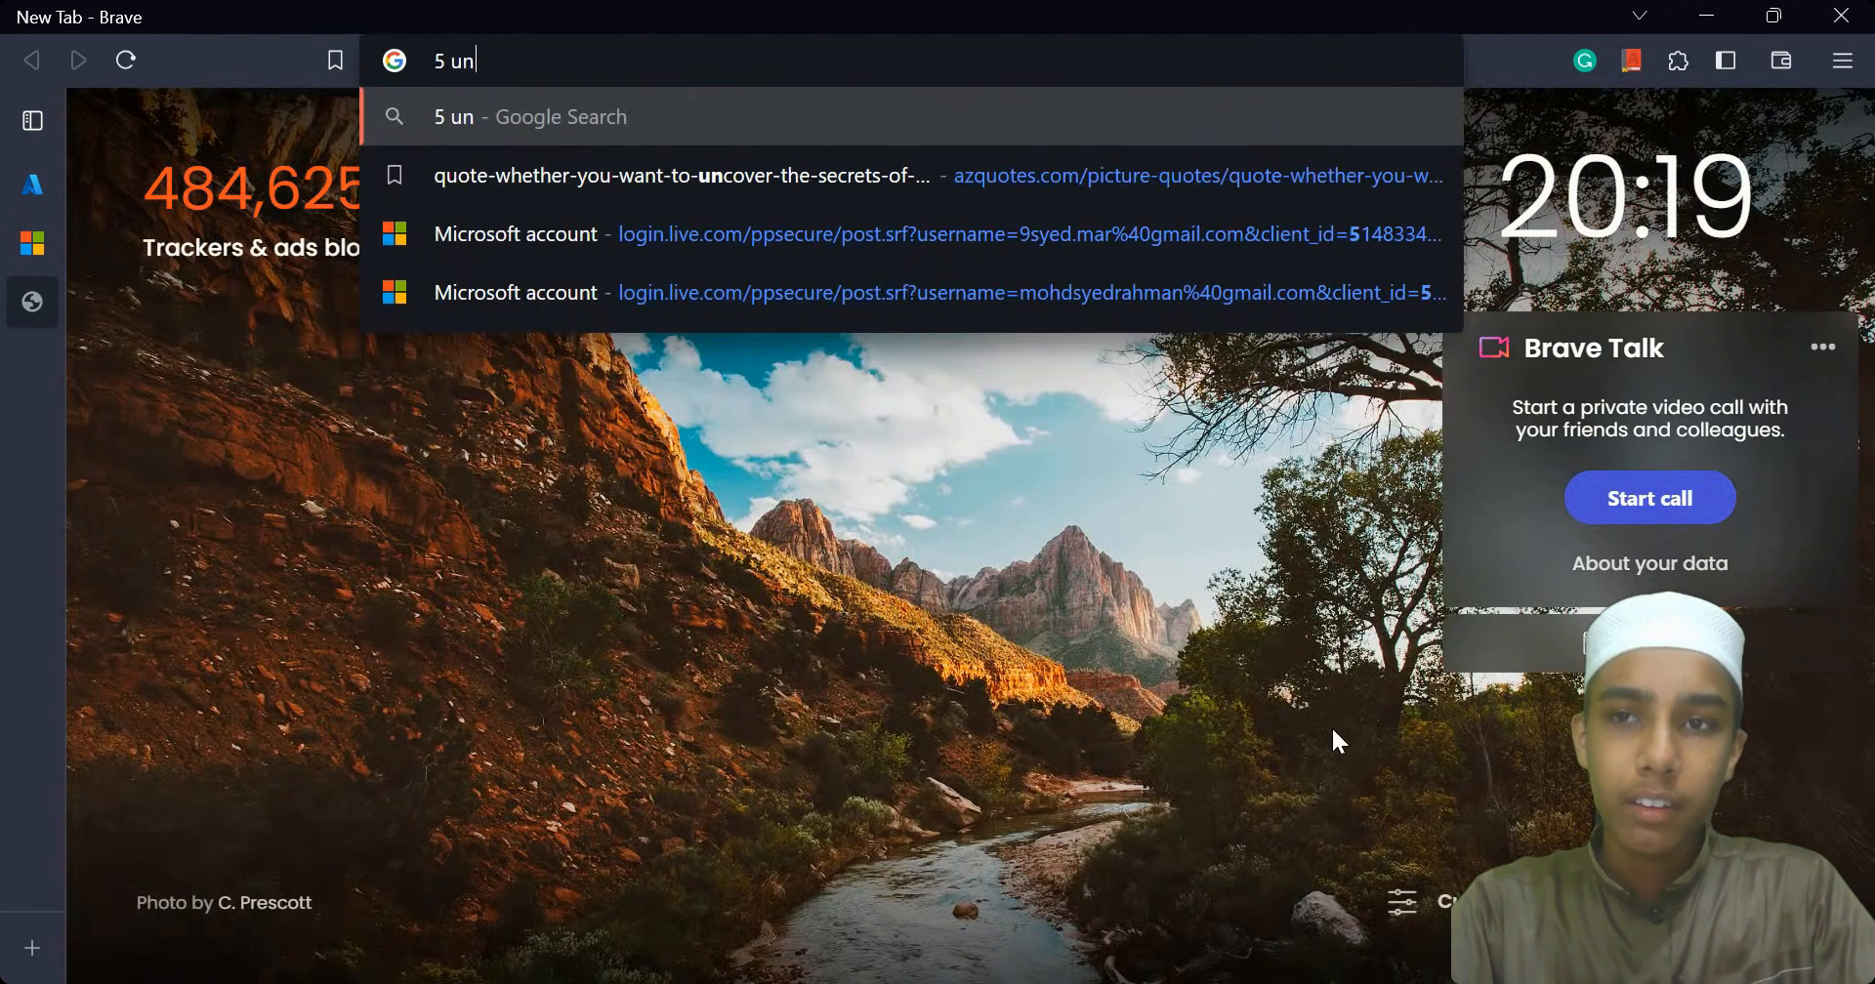
key("BackSpace")
type("sd to inr")
key("Return")
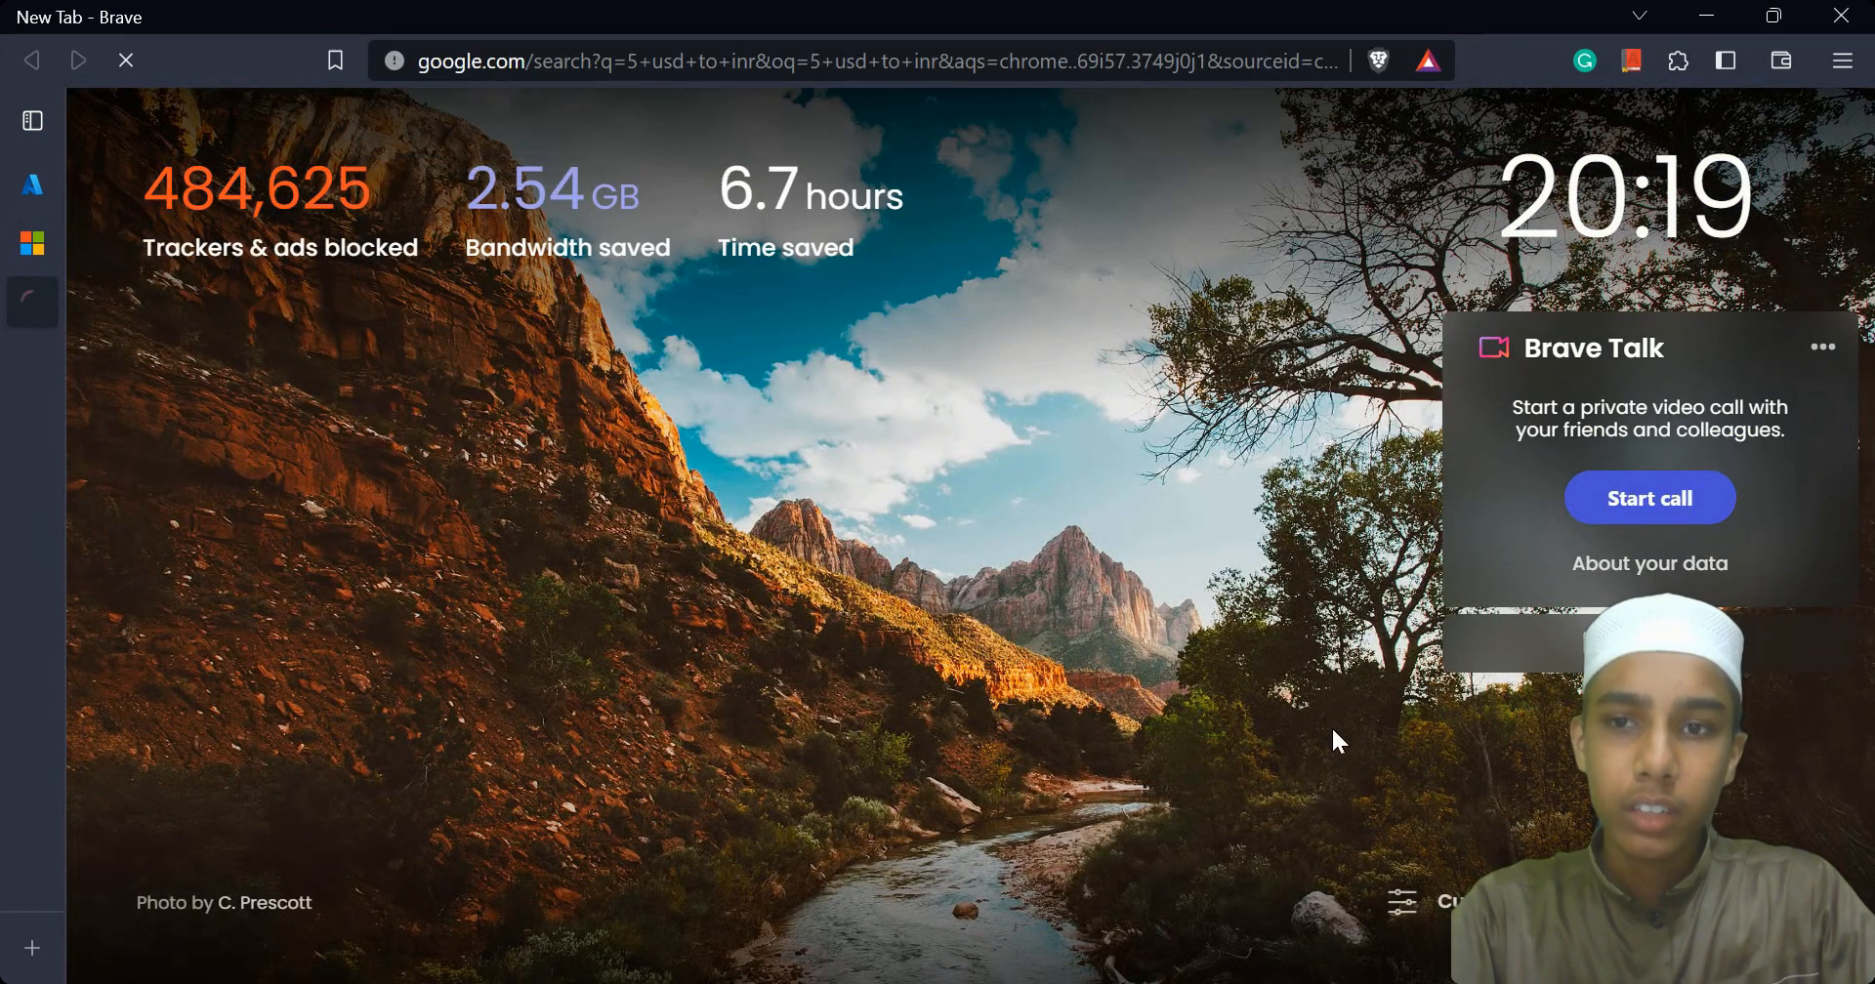
left_click_drag(193, 459, 301, 450)
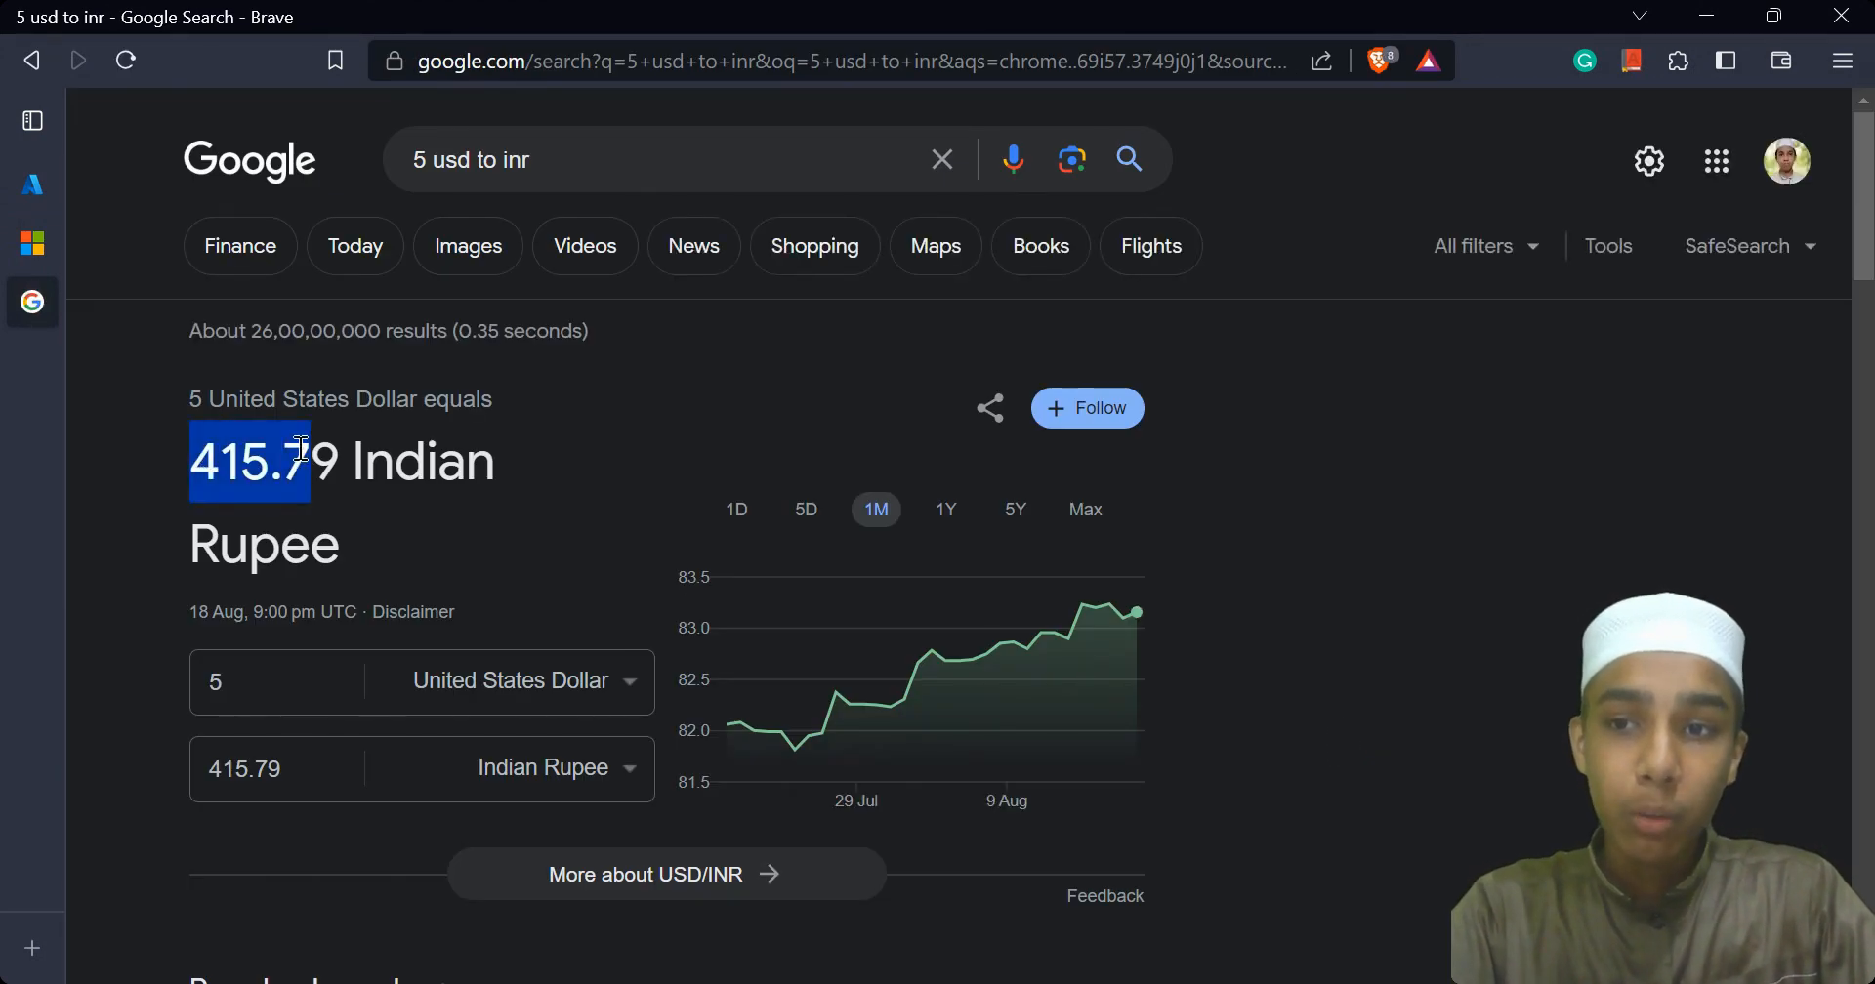
left_click(848, 421)
key("ctrl+w")
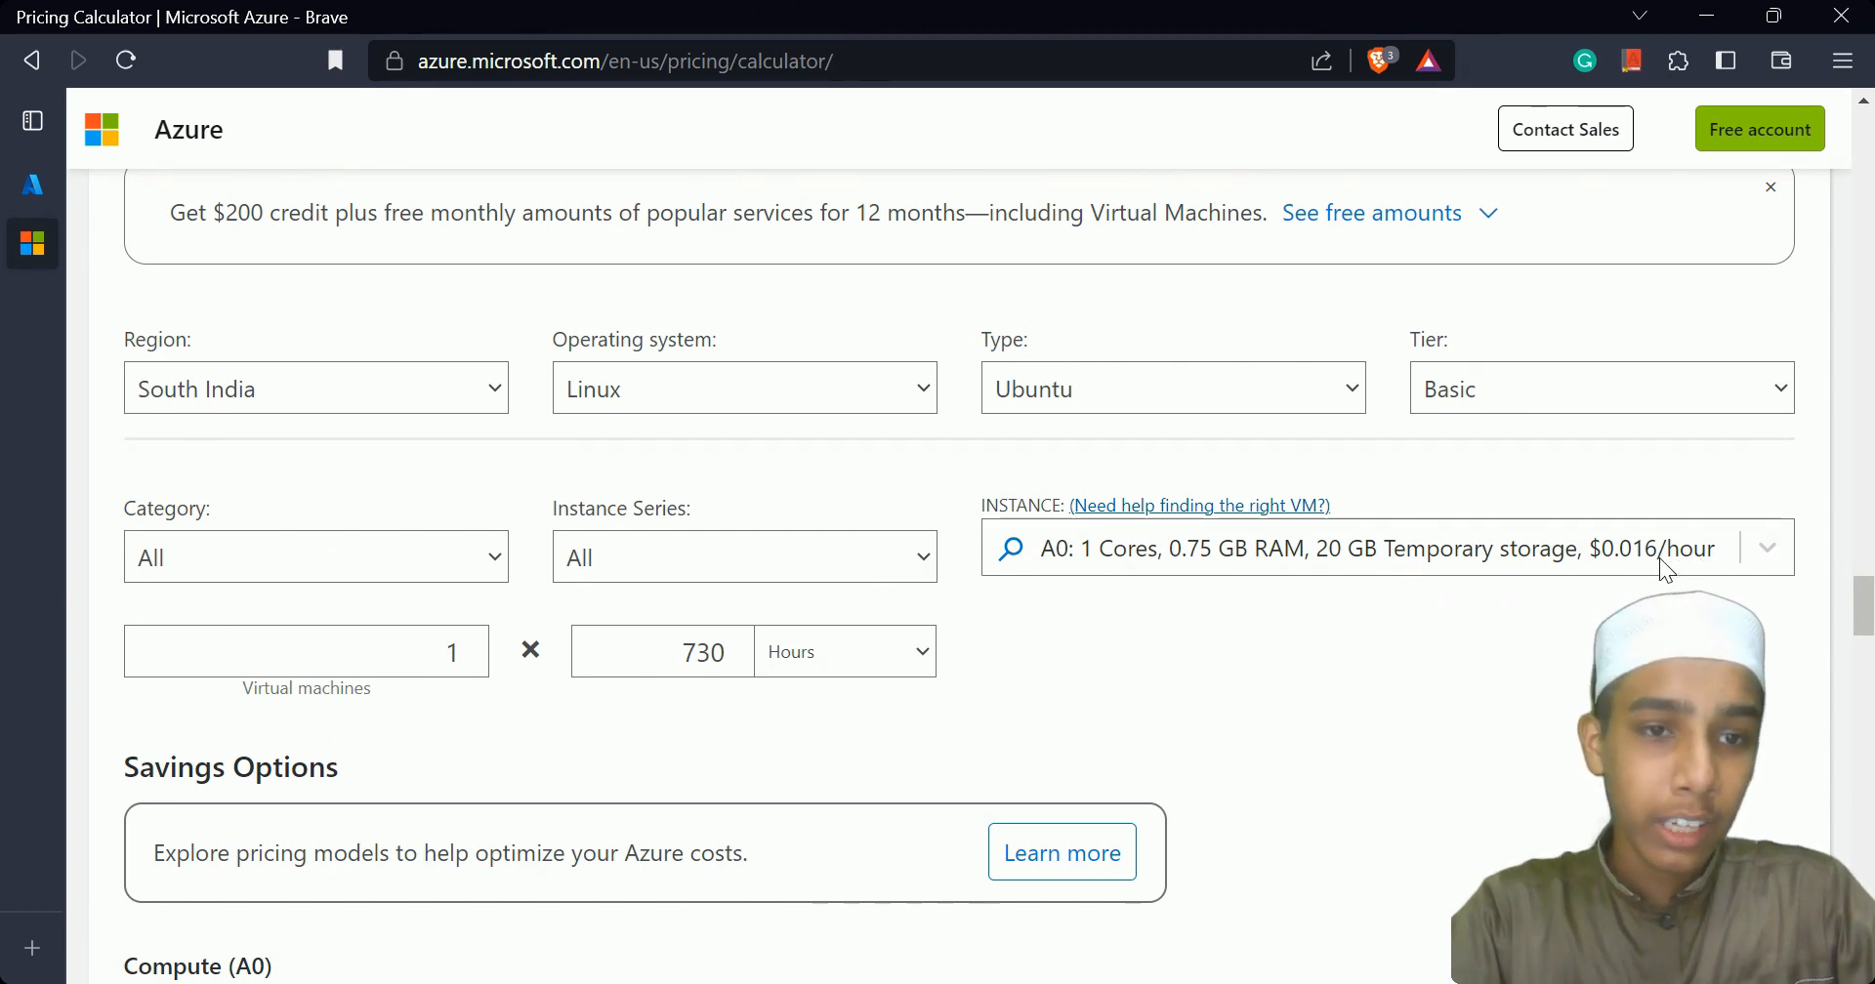
Set the VM category to General purpose, keeping one A0 machine for 730 hours.
left_click(750, 571)
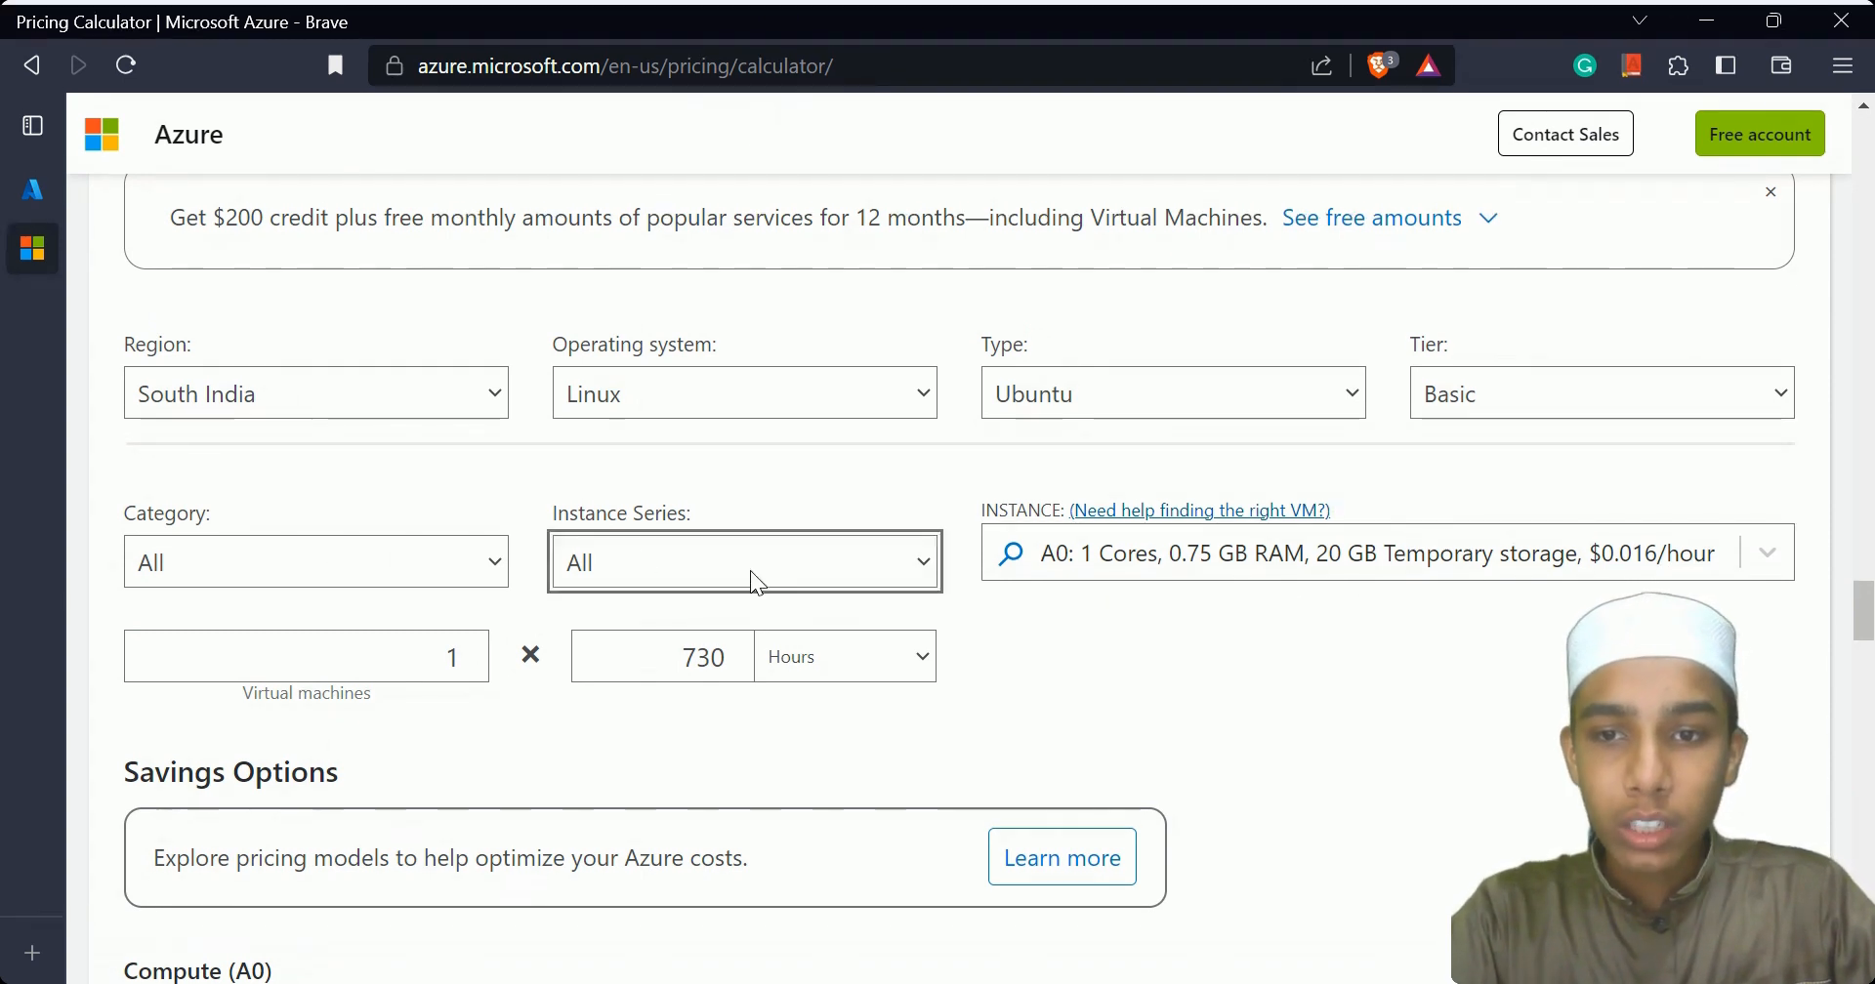
left_click(374, 578)
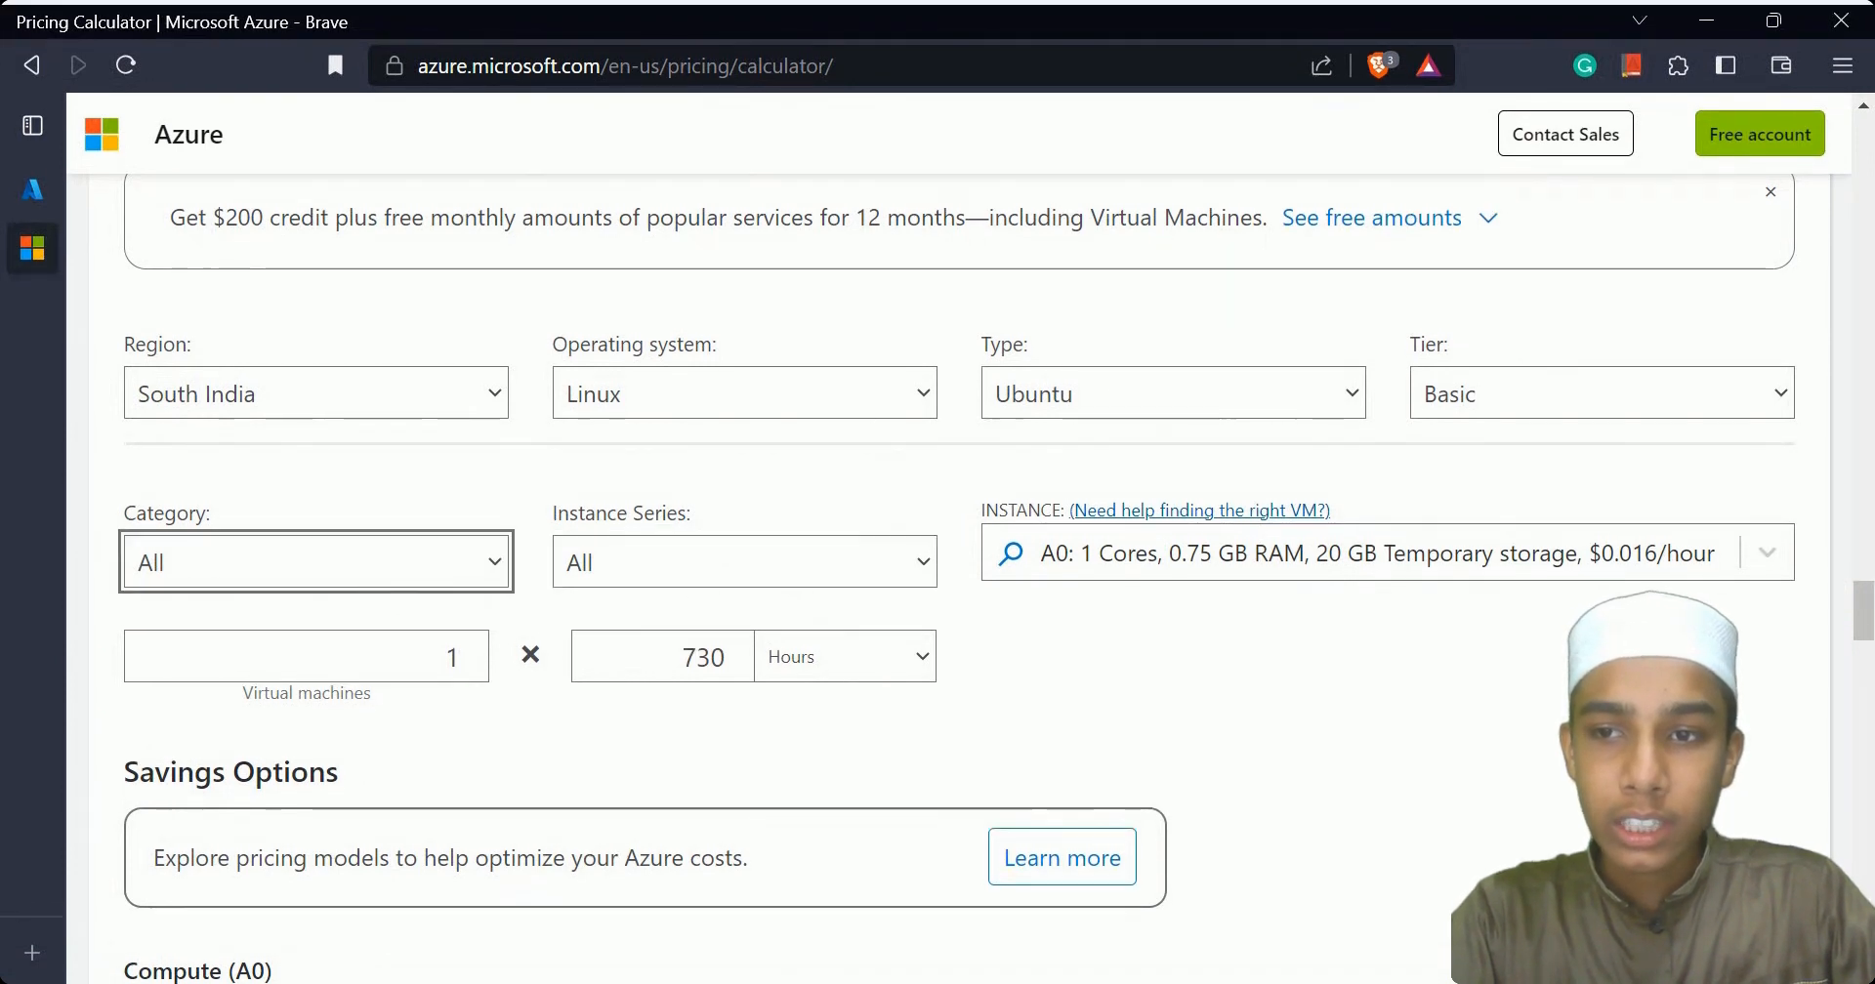
left_click(271, 629)
left_click(429, 645)
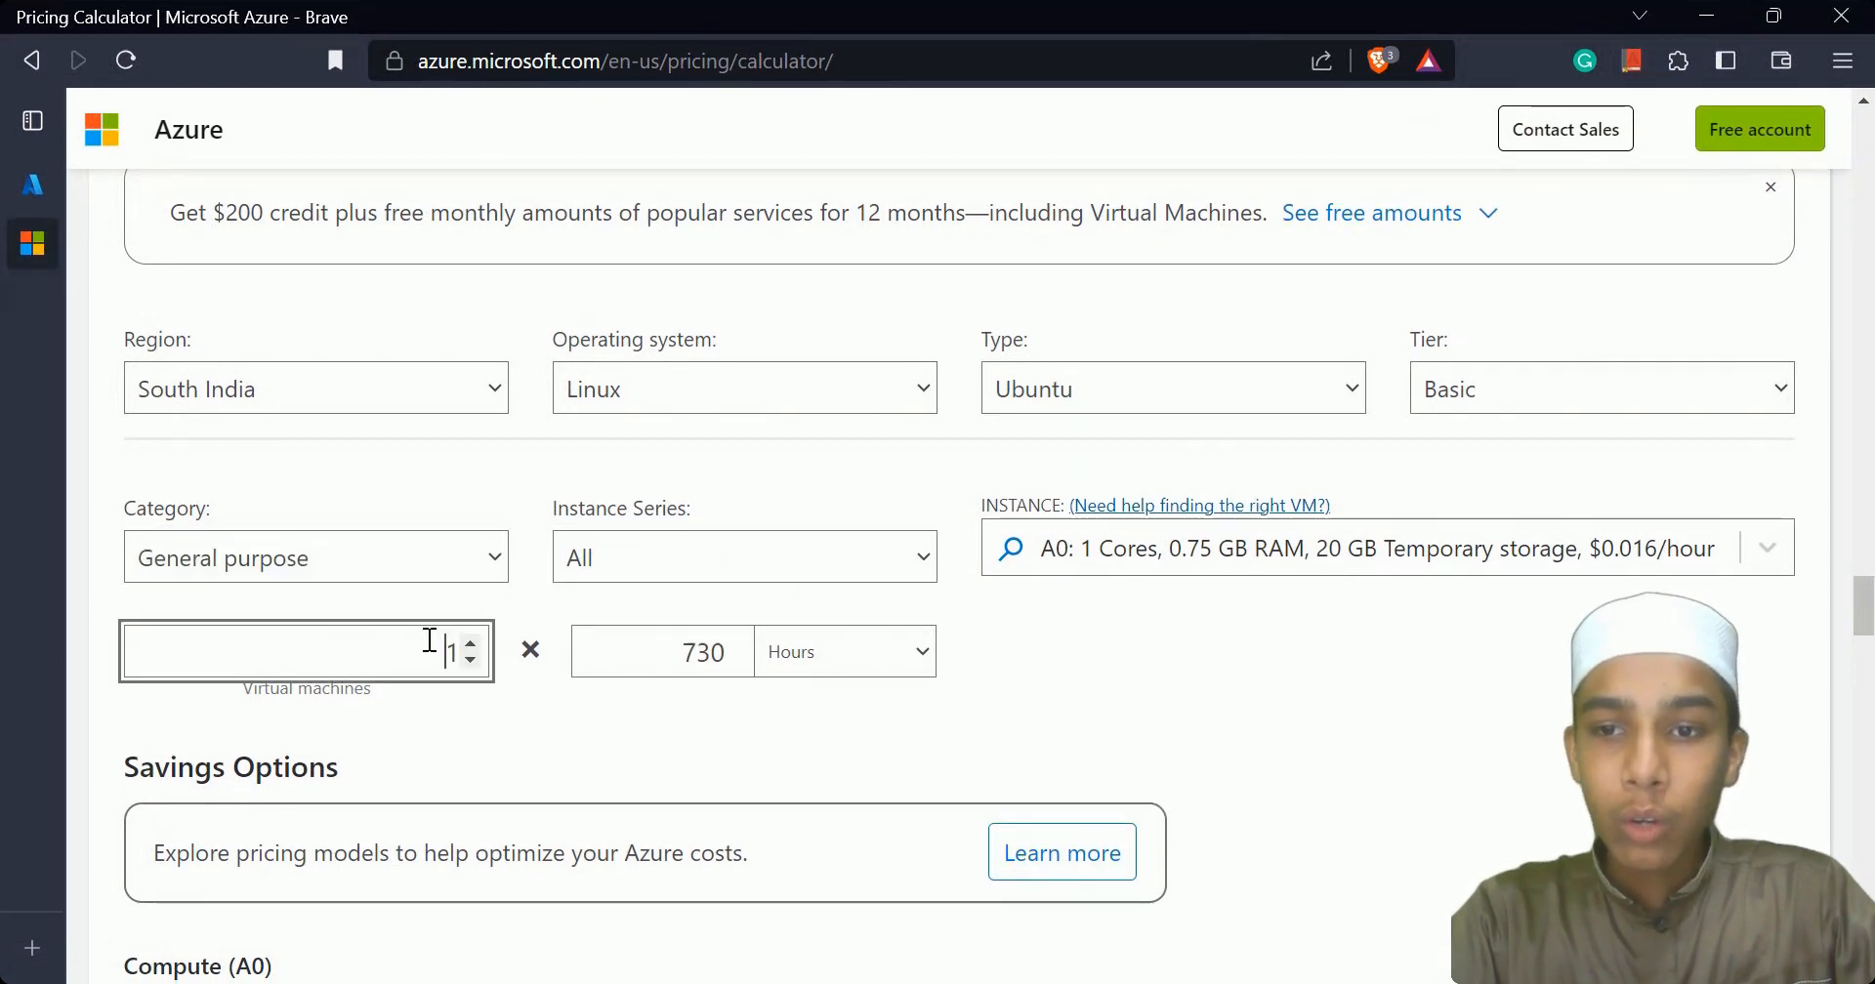
left_click(1129, 655)
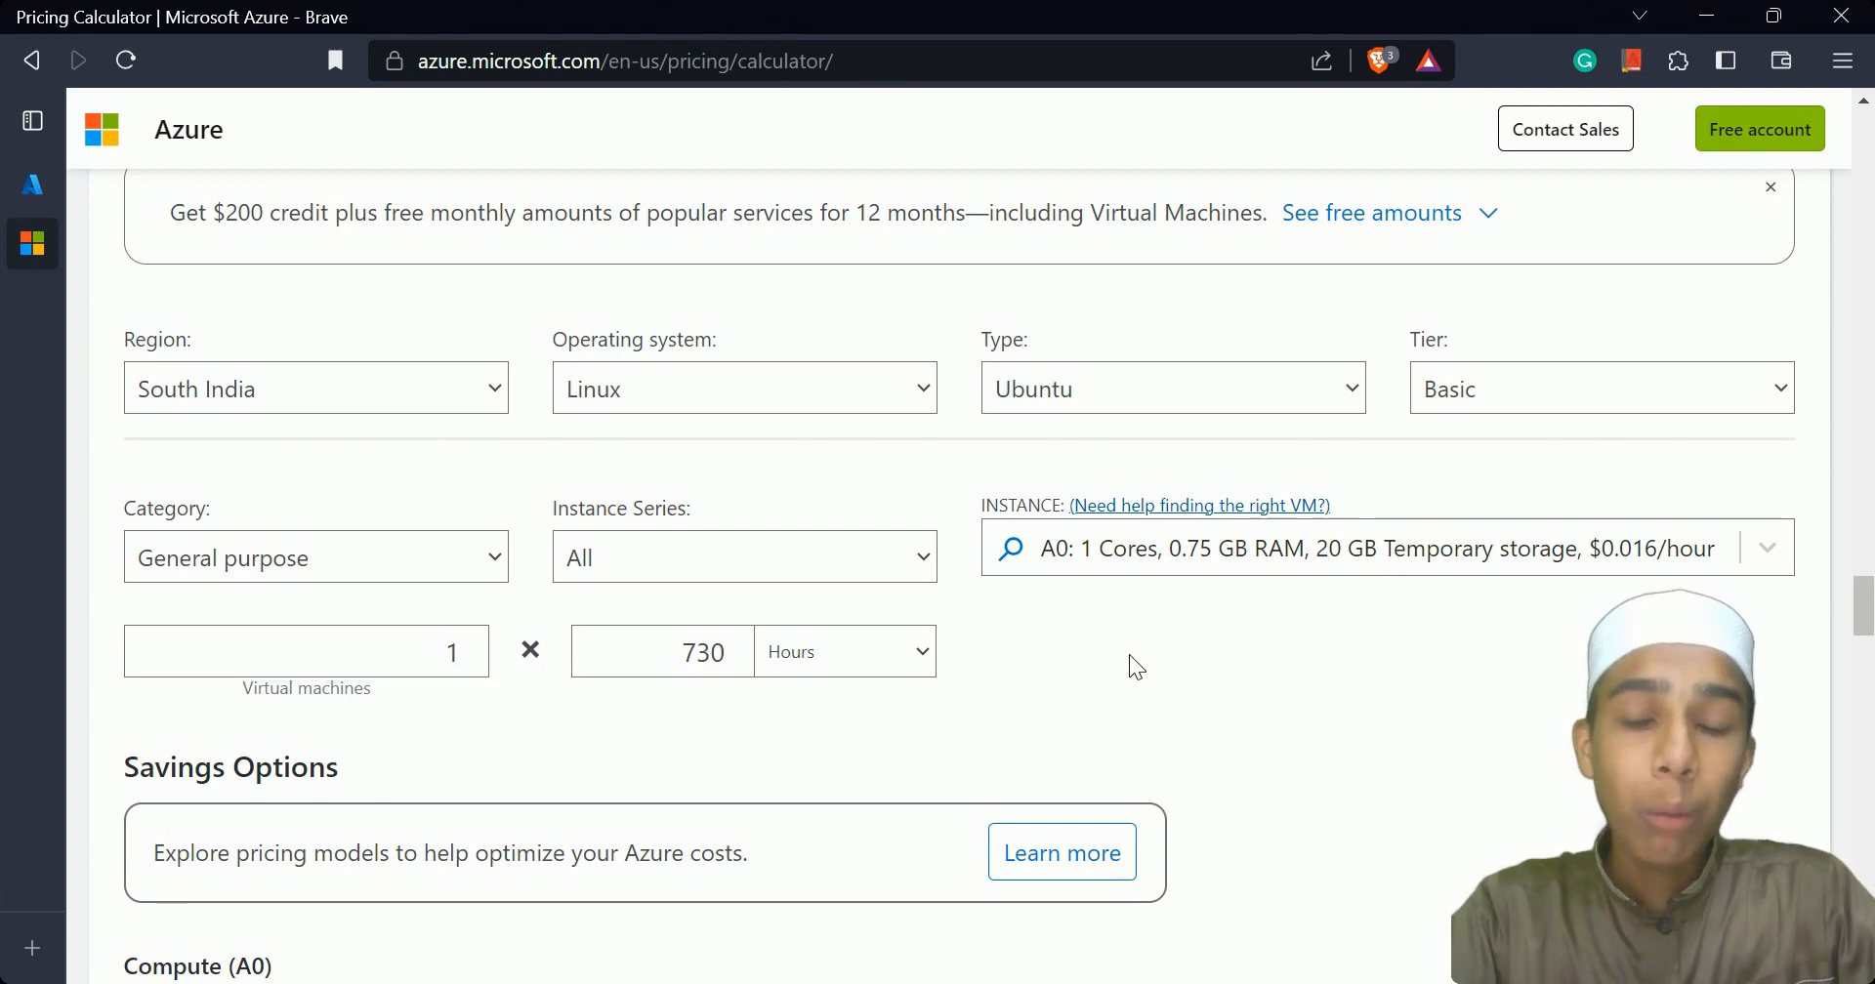
scroll(1129, 655, "up", 3)
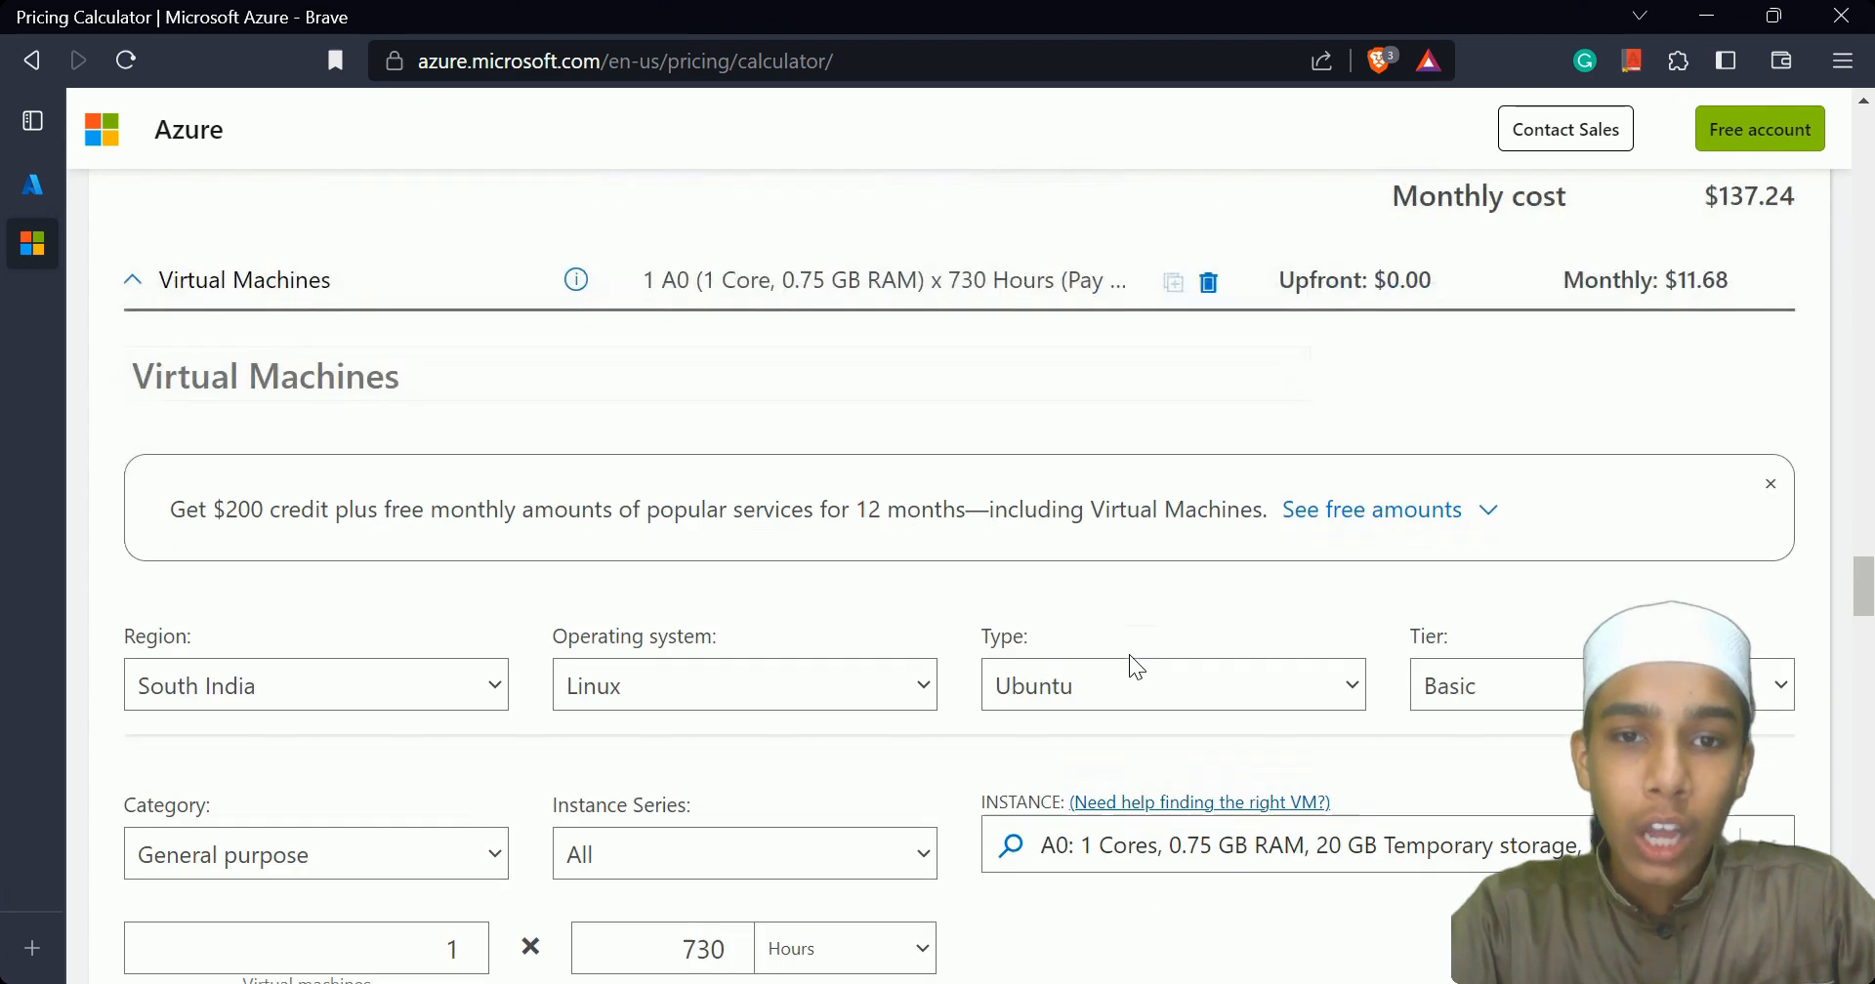
scroll(1129, 655, "down", 4)
scroll(1128, 655, "up", 3)
scroll(1129, 655, "down", 1)
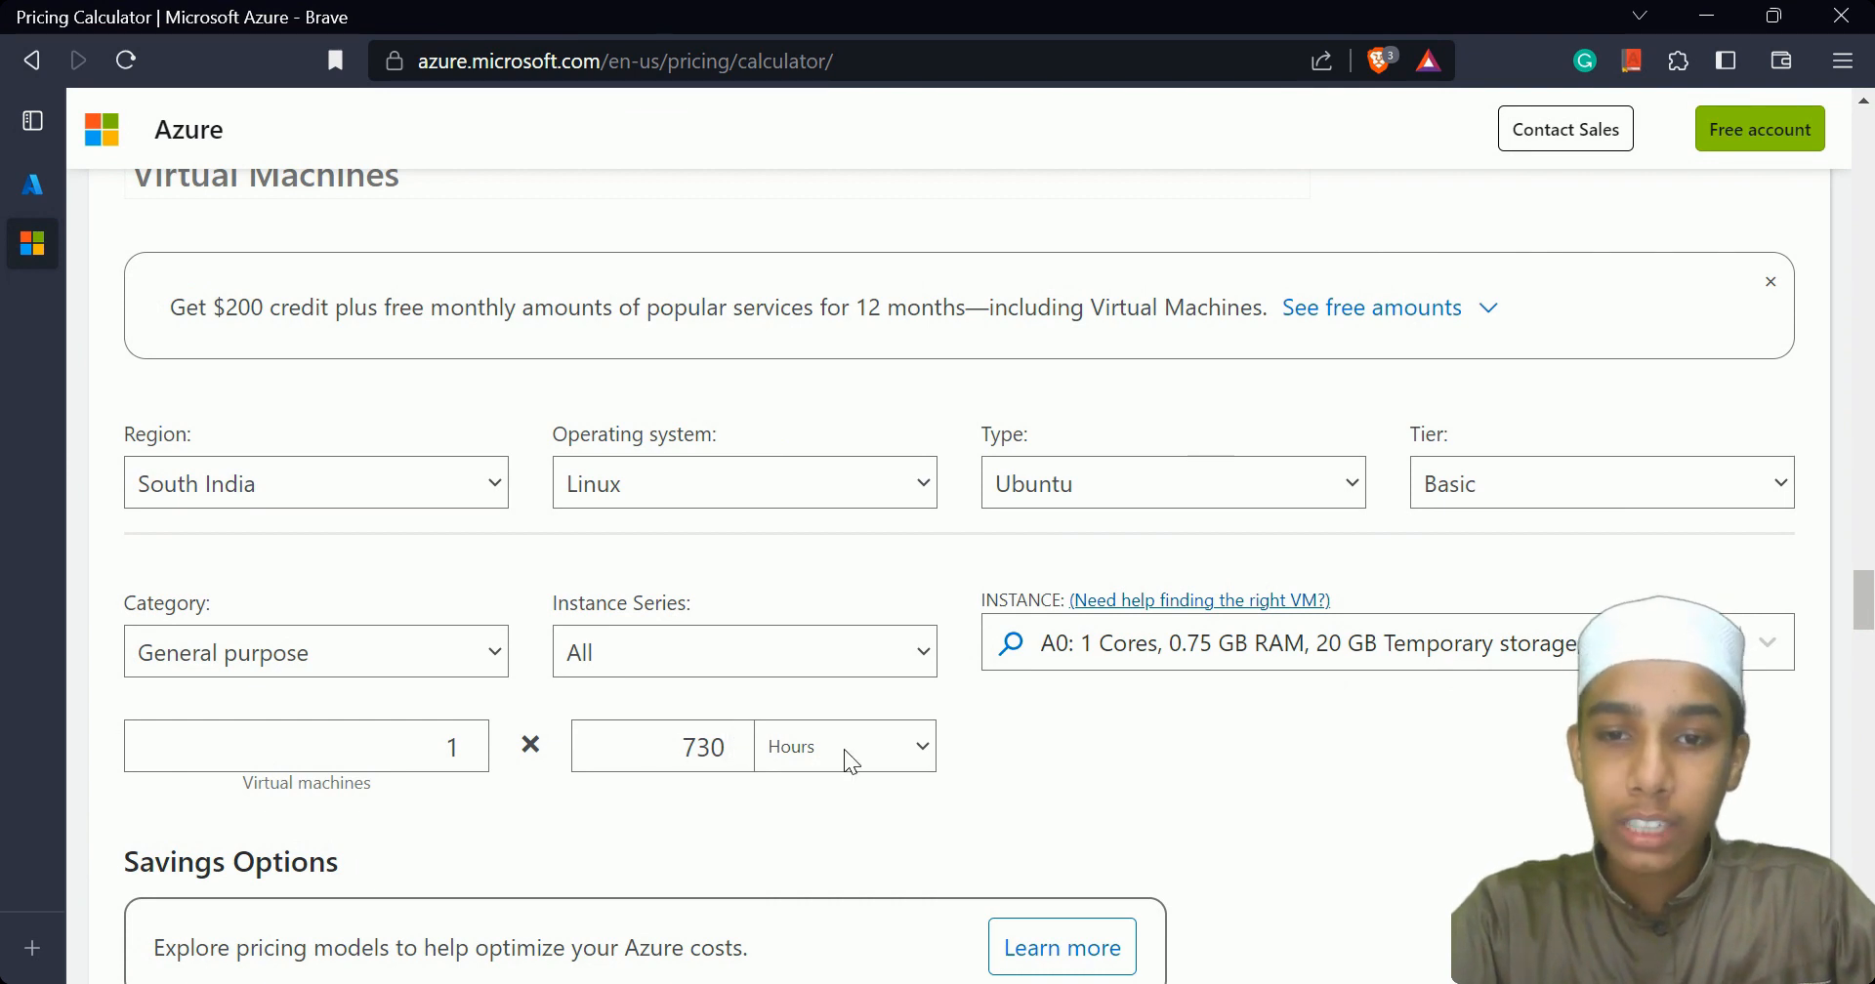
Replace 730 hours with 1, making the A0 item $0.02 and the estimate $137.24 monthly.
left_click(906, 760)
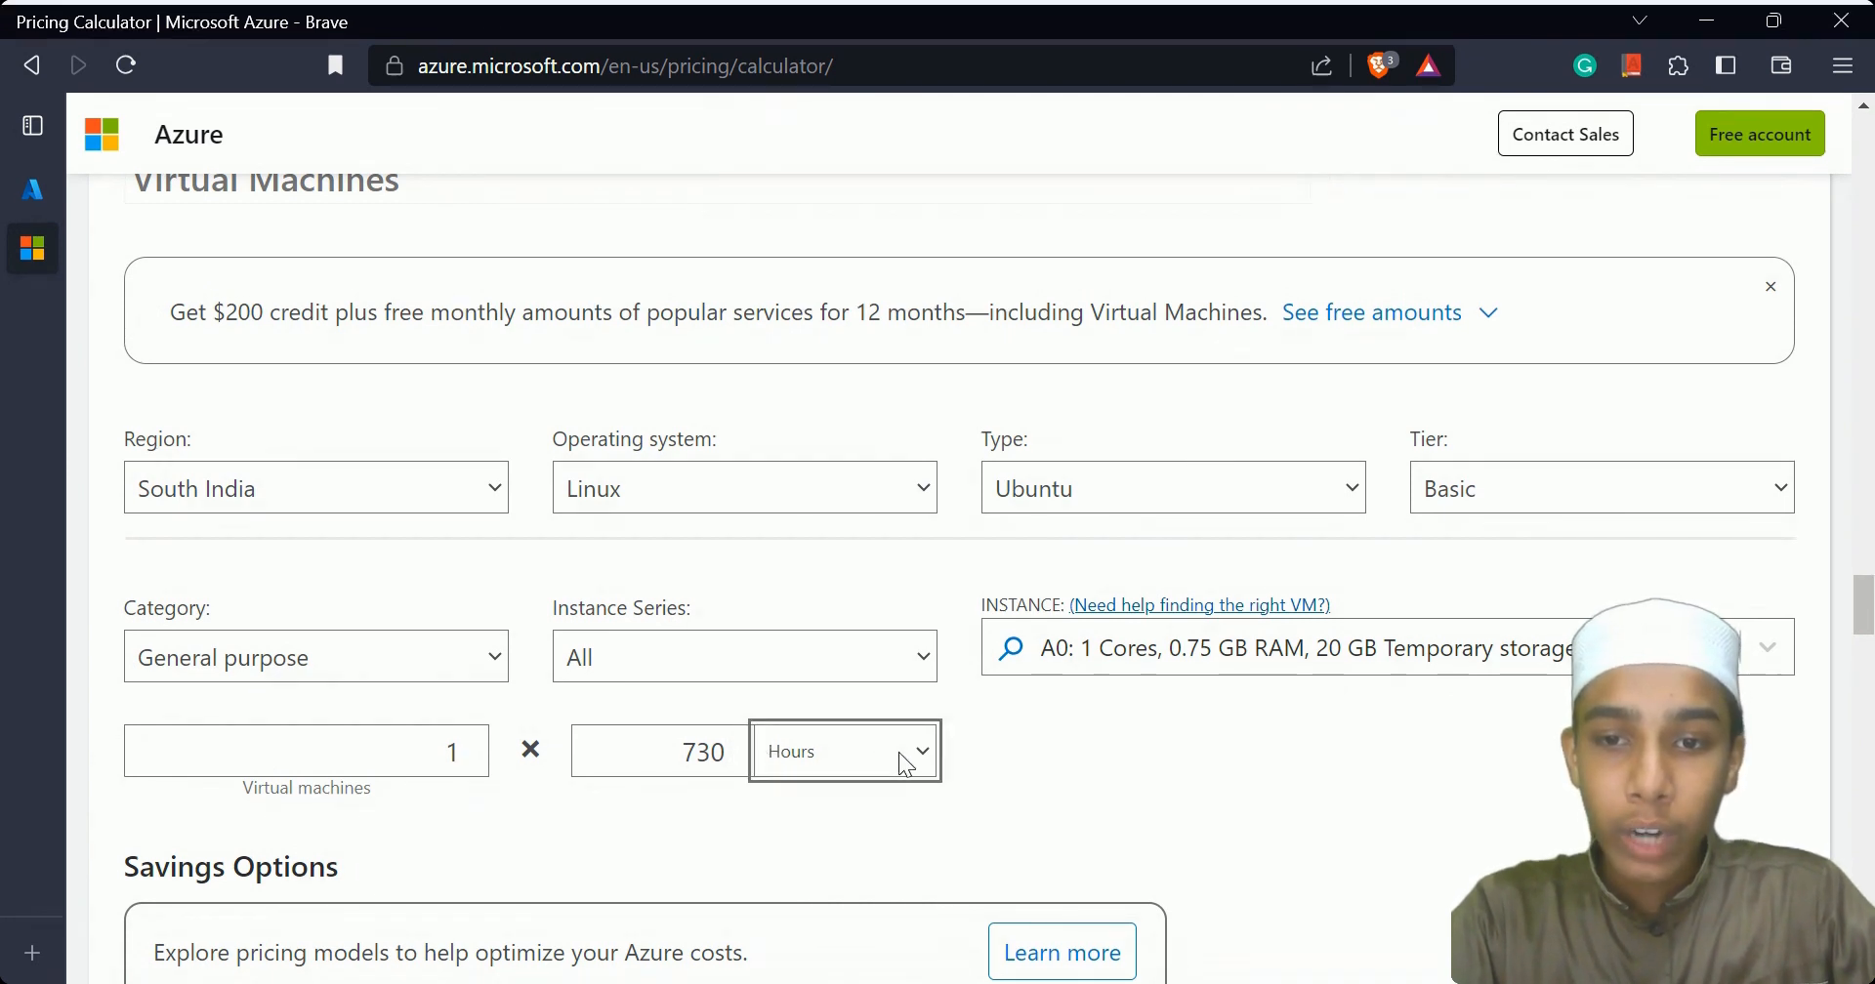
double_click(694, 740)
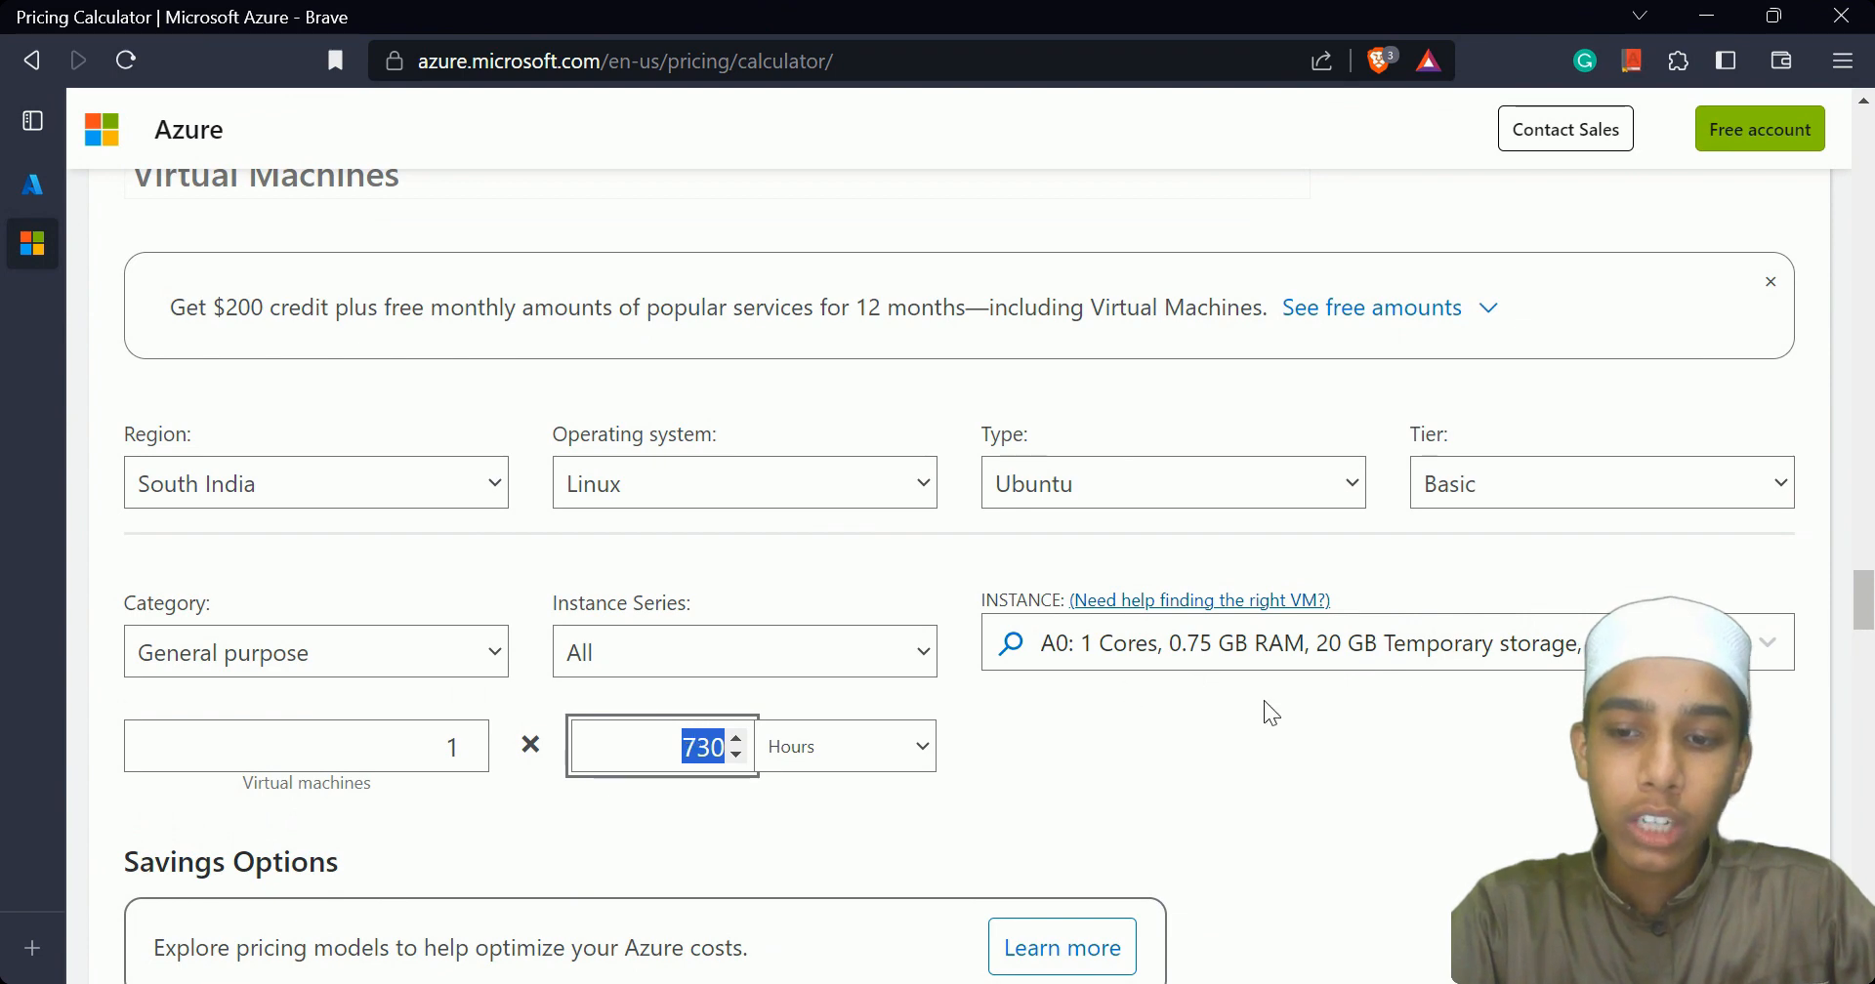
key("BackSpace")
type("1")
scroll(1229, 726, "down", 1)
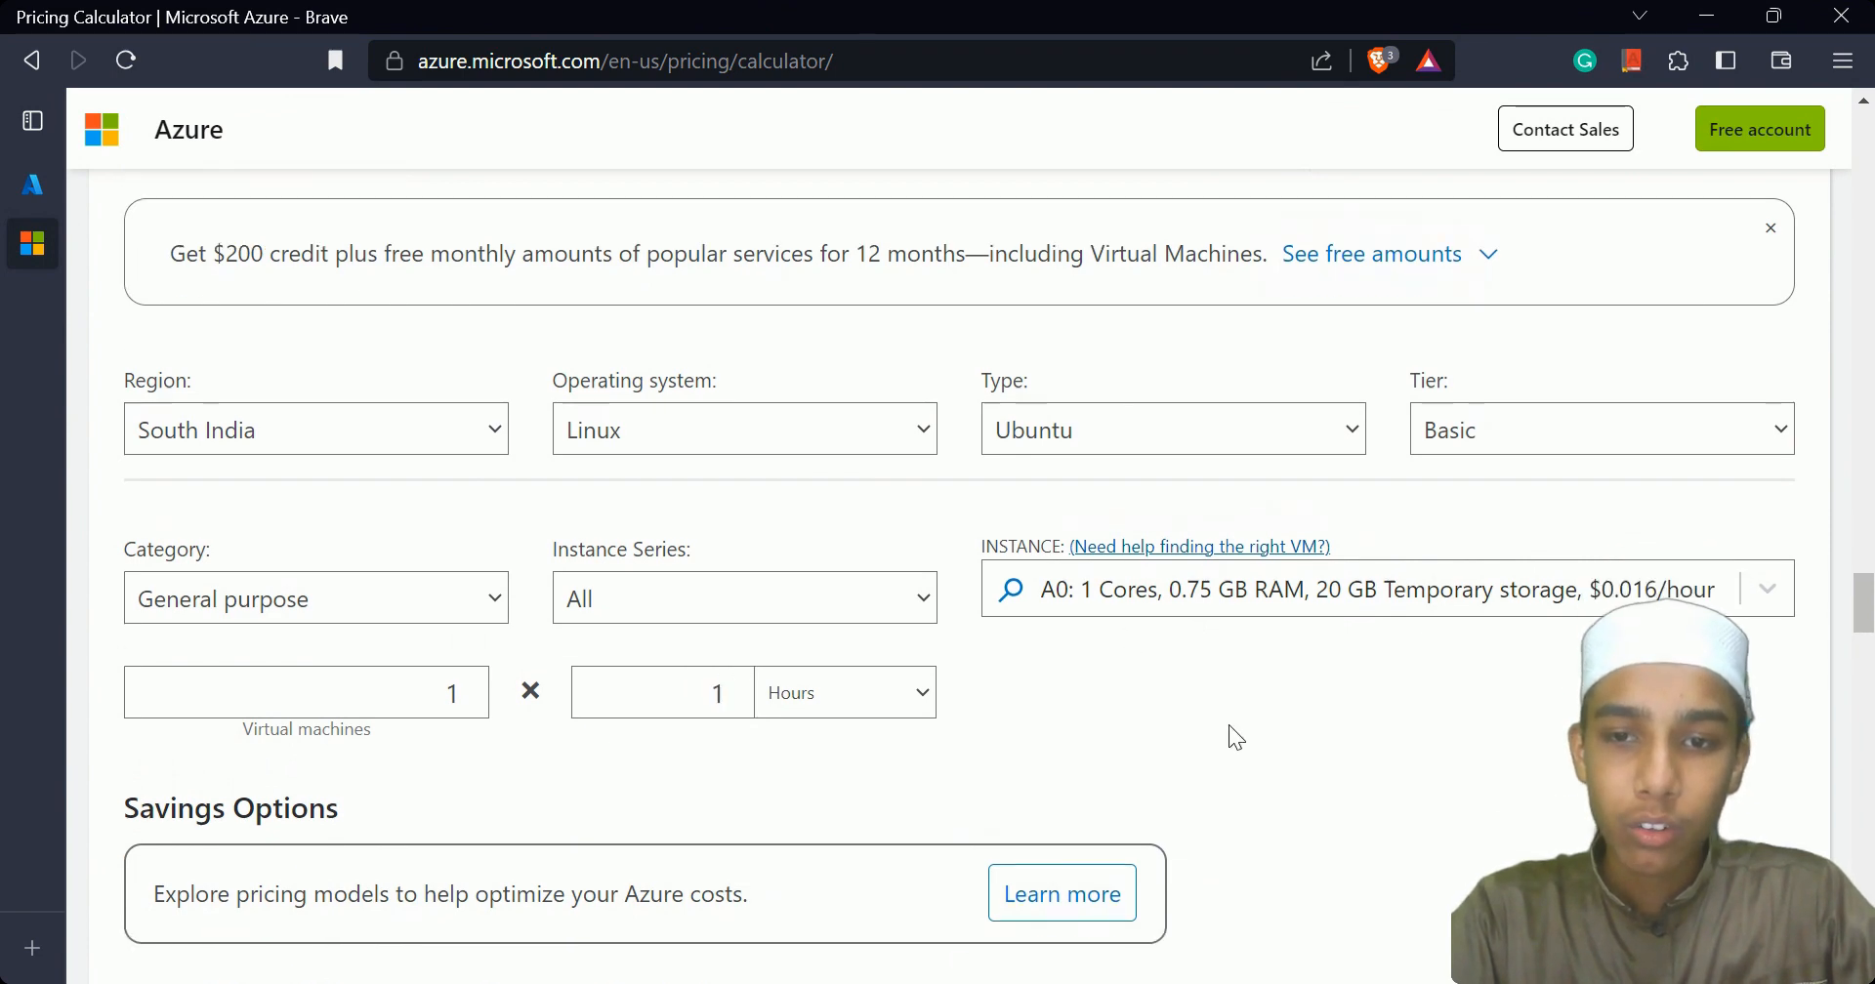
scroll(1228, 724, "down", 15)
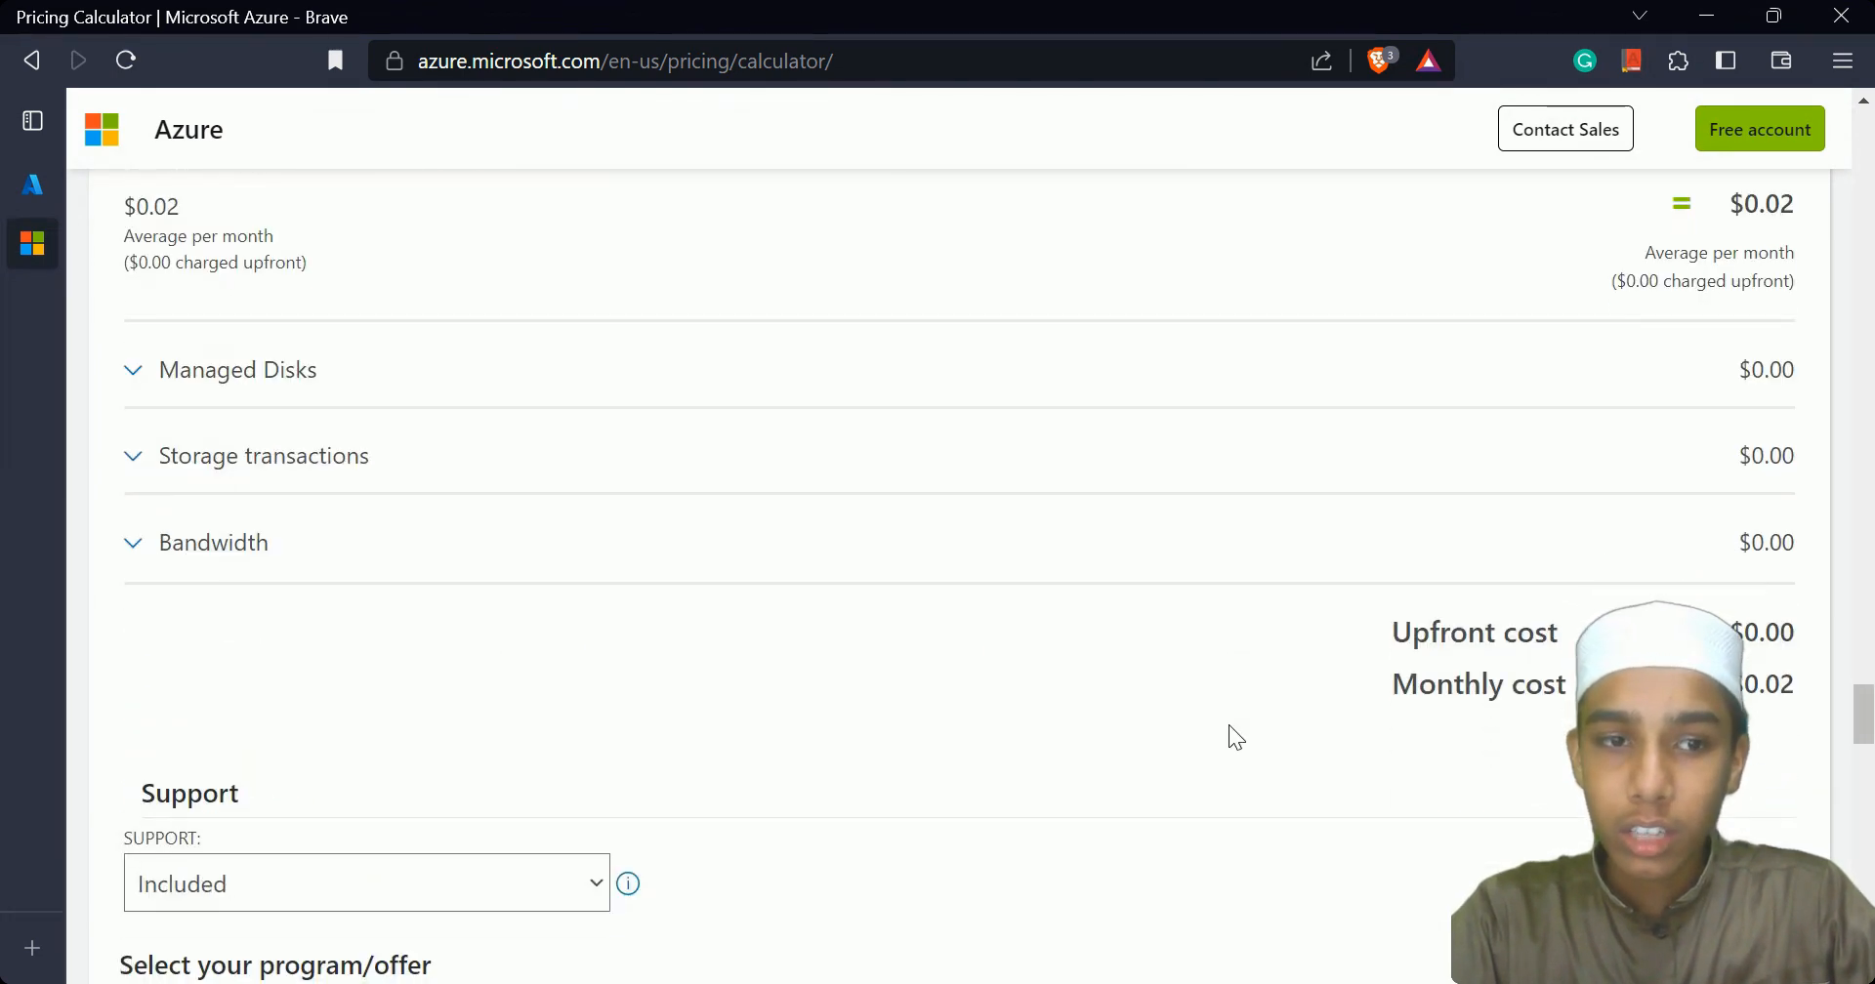
scroll(1229, 725, "up", 20)
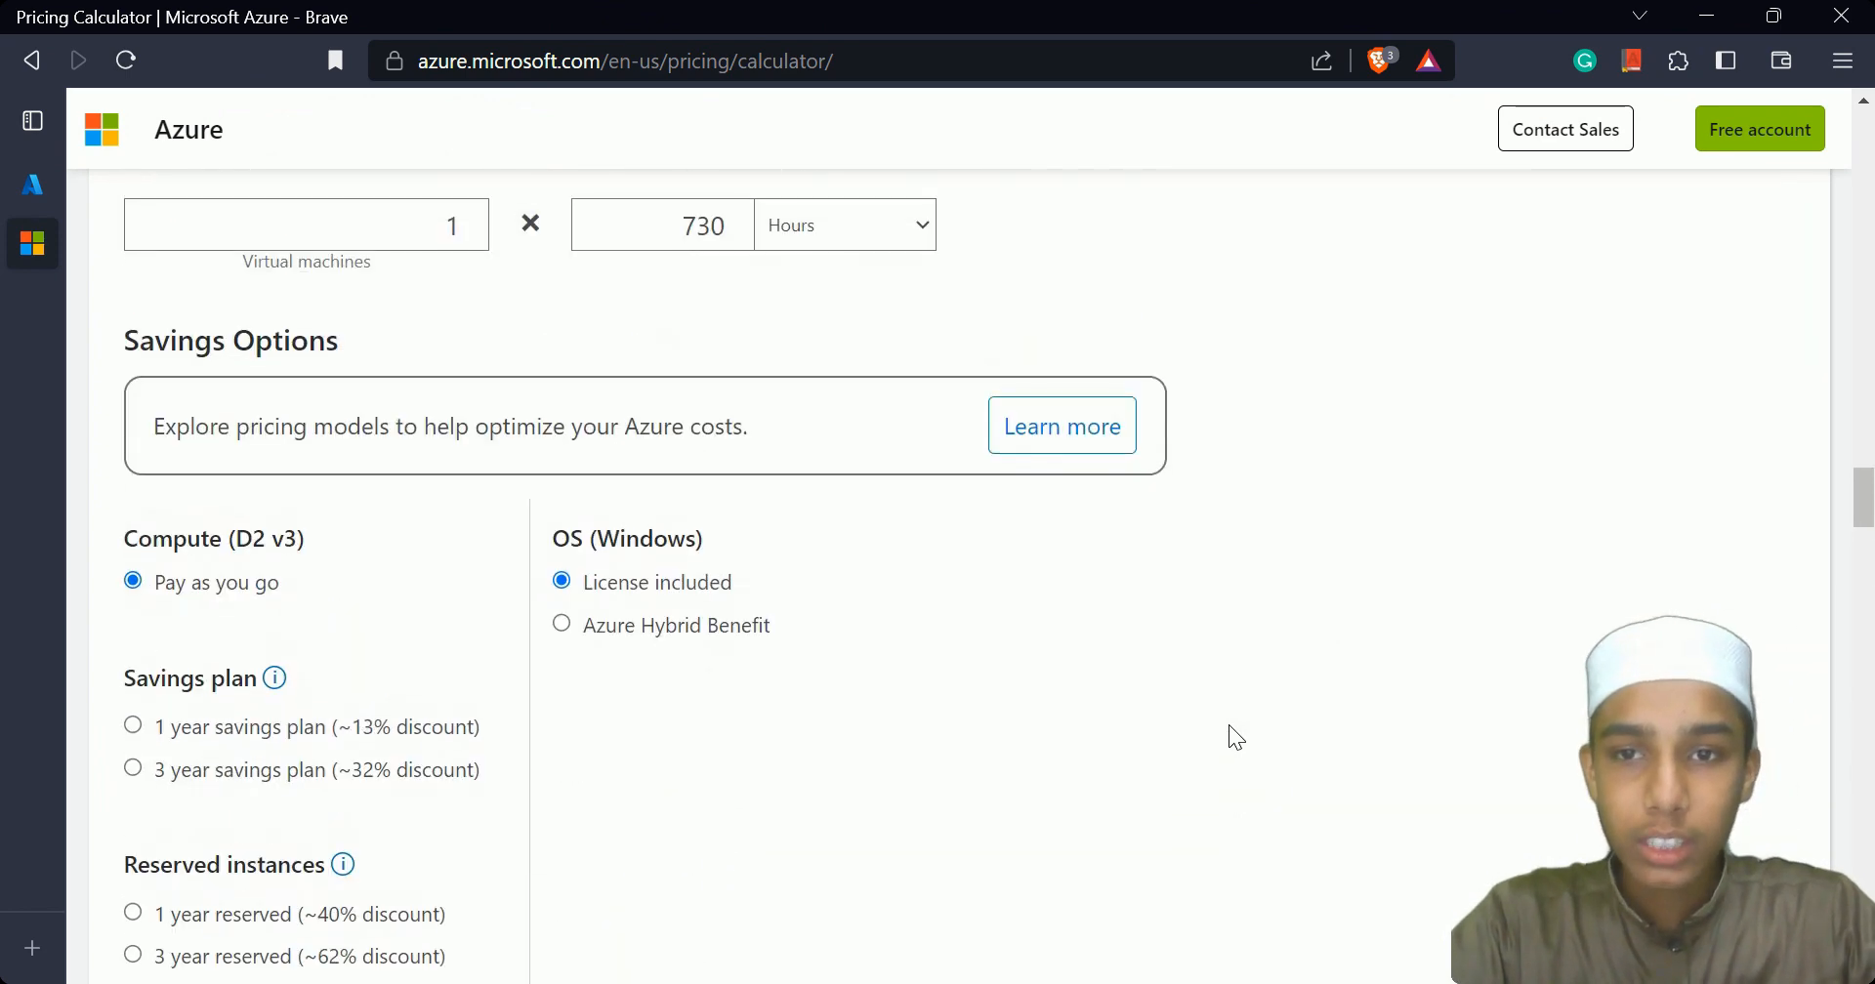
scroll(1229, 725, "up", 10)
scroll(1228, 724, "down", 2)
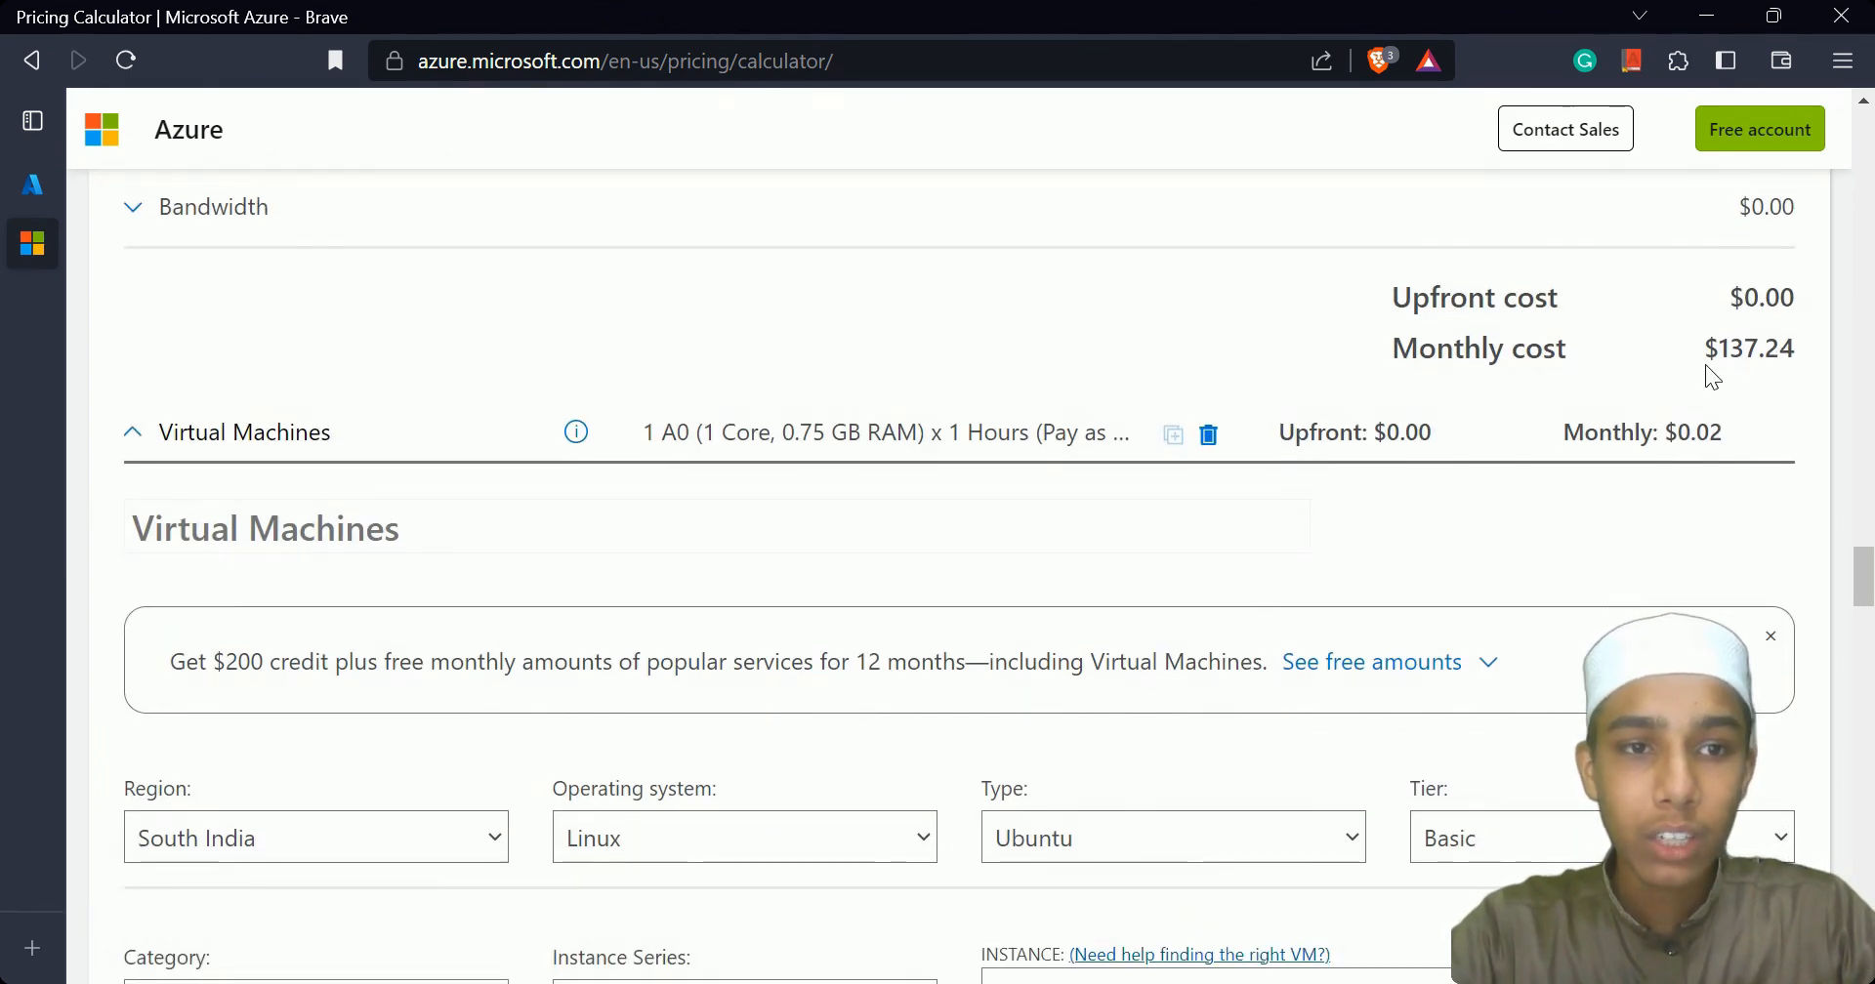
Note the $137.24 total, then delete all items from the estimate and confirm.
left_click_drag(1729, 352, 1705, 349)
left_click(1728, 354)
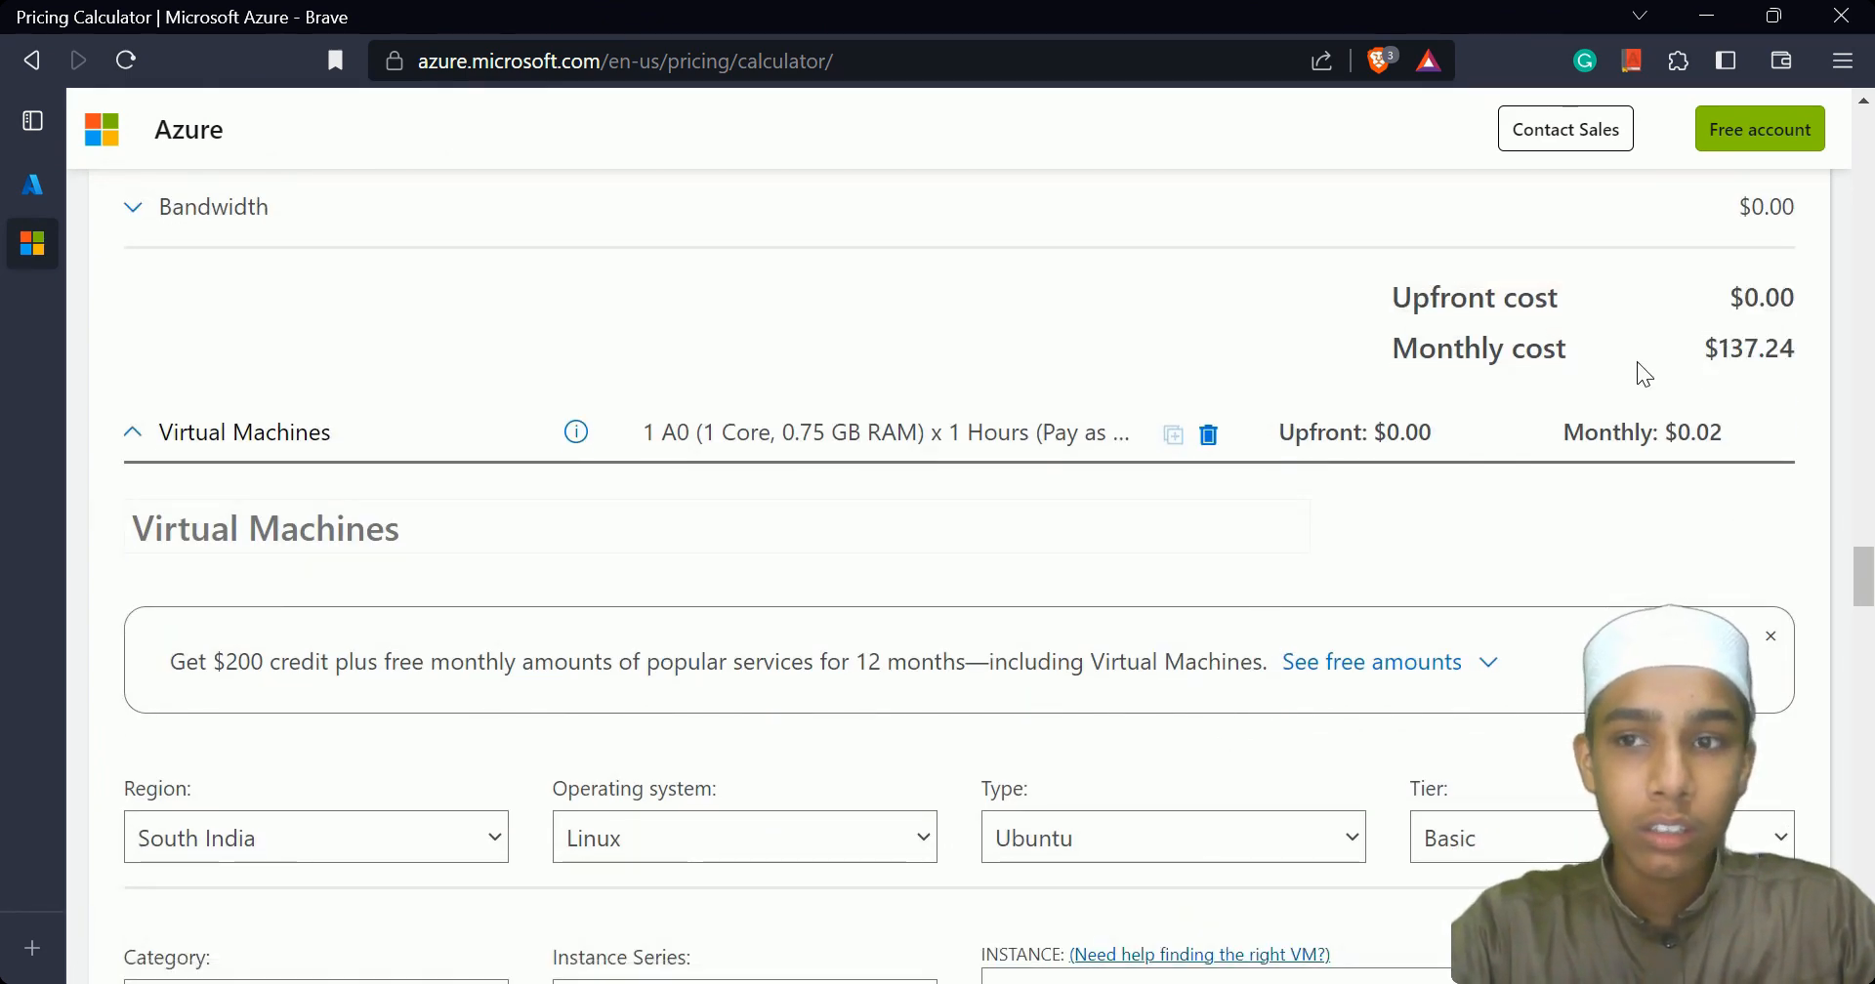
scroll(1637, 359, "down", 1)
scroll(1172, 321, "up", 10)
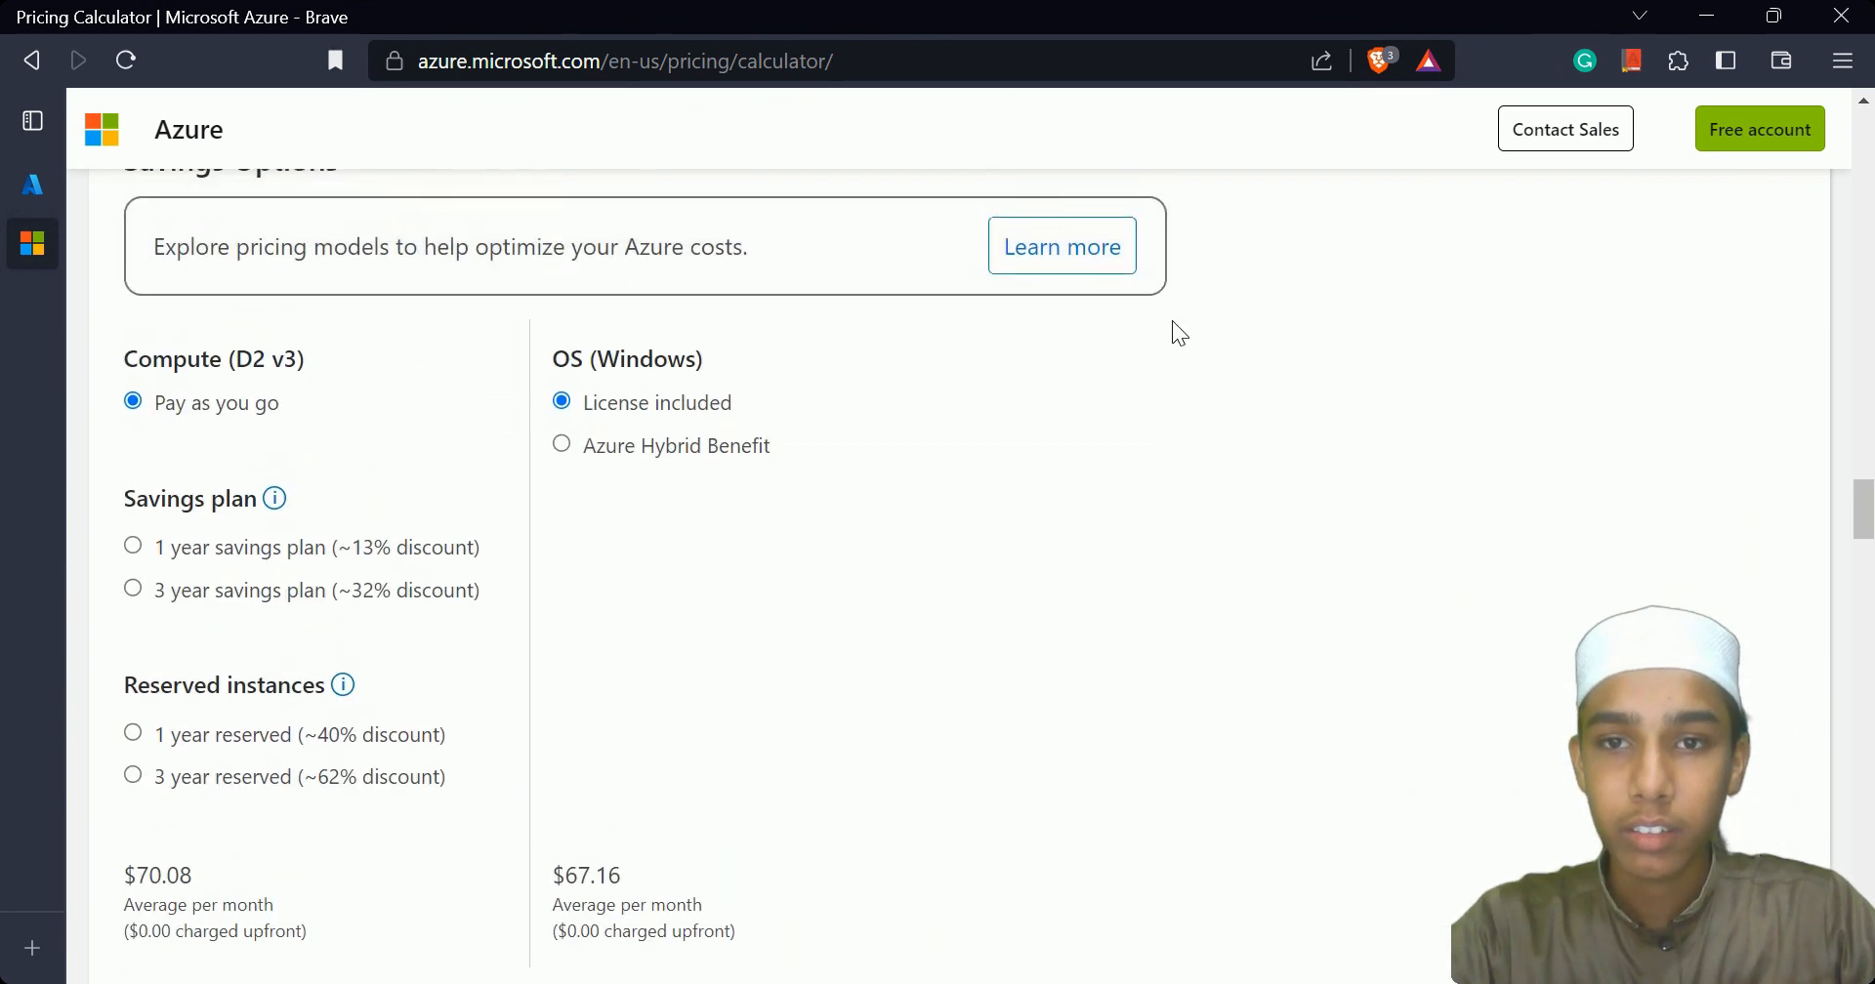
scroll(1172, 321, "up", 10)
scroll(1553, 444, "up", 5)
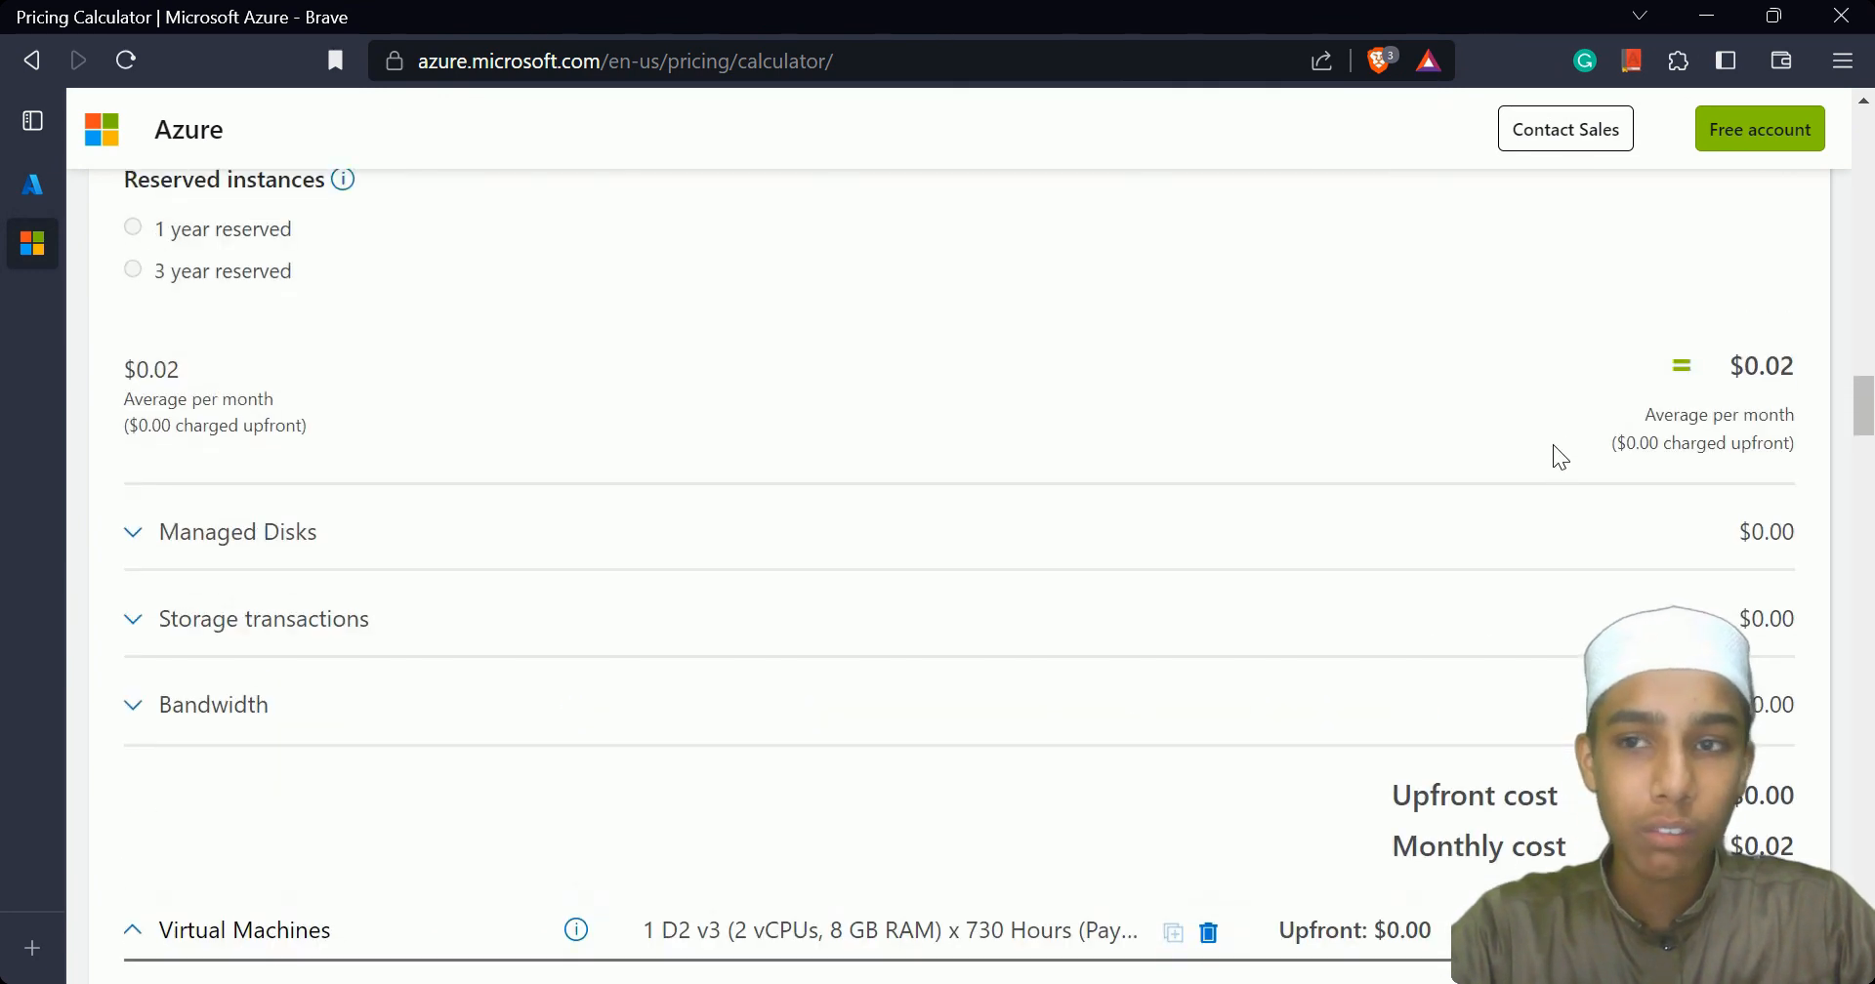
scroll(1552, 444, "up", 10)
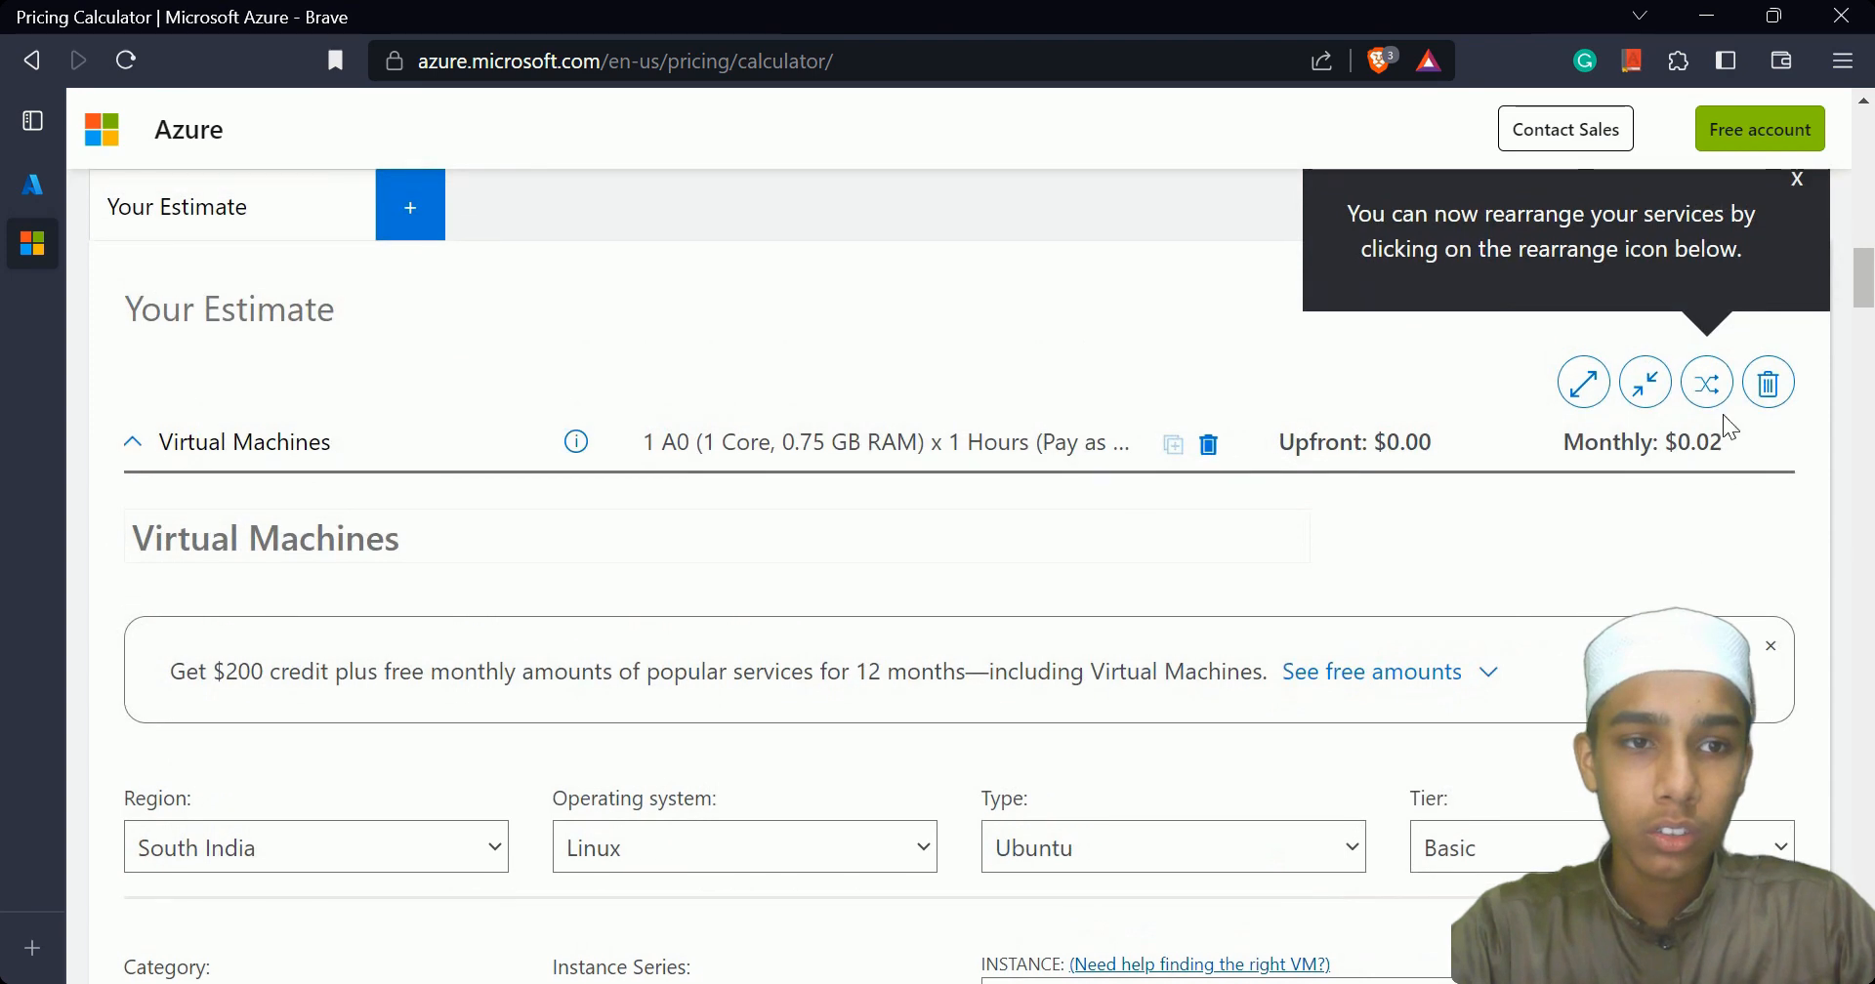
left_click(1769, 383)
left_click(1214, 608)
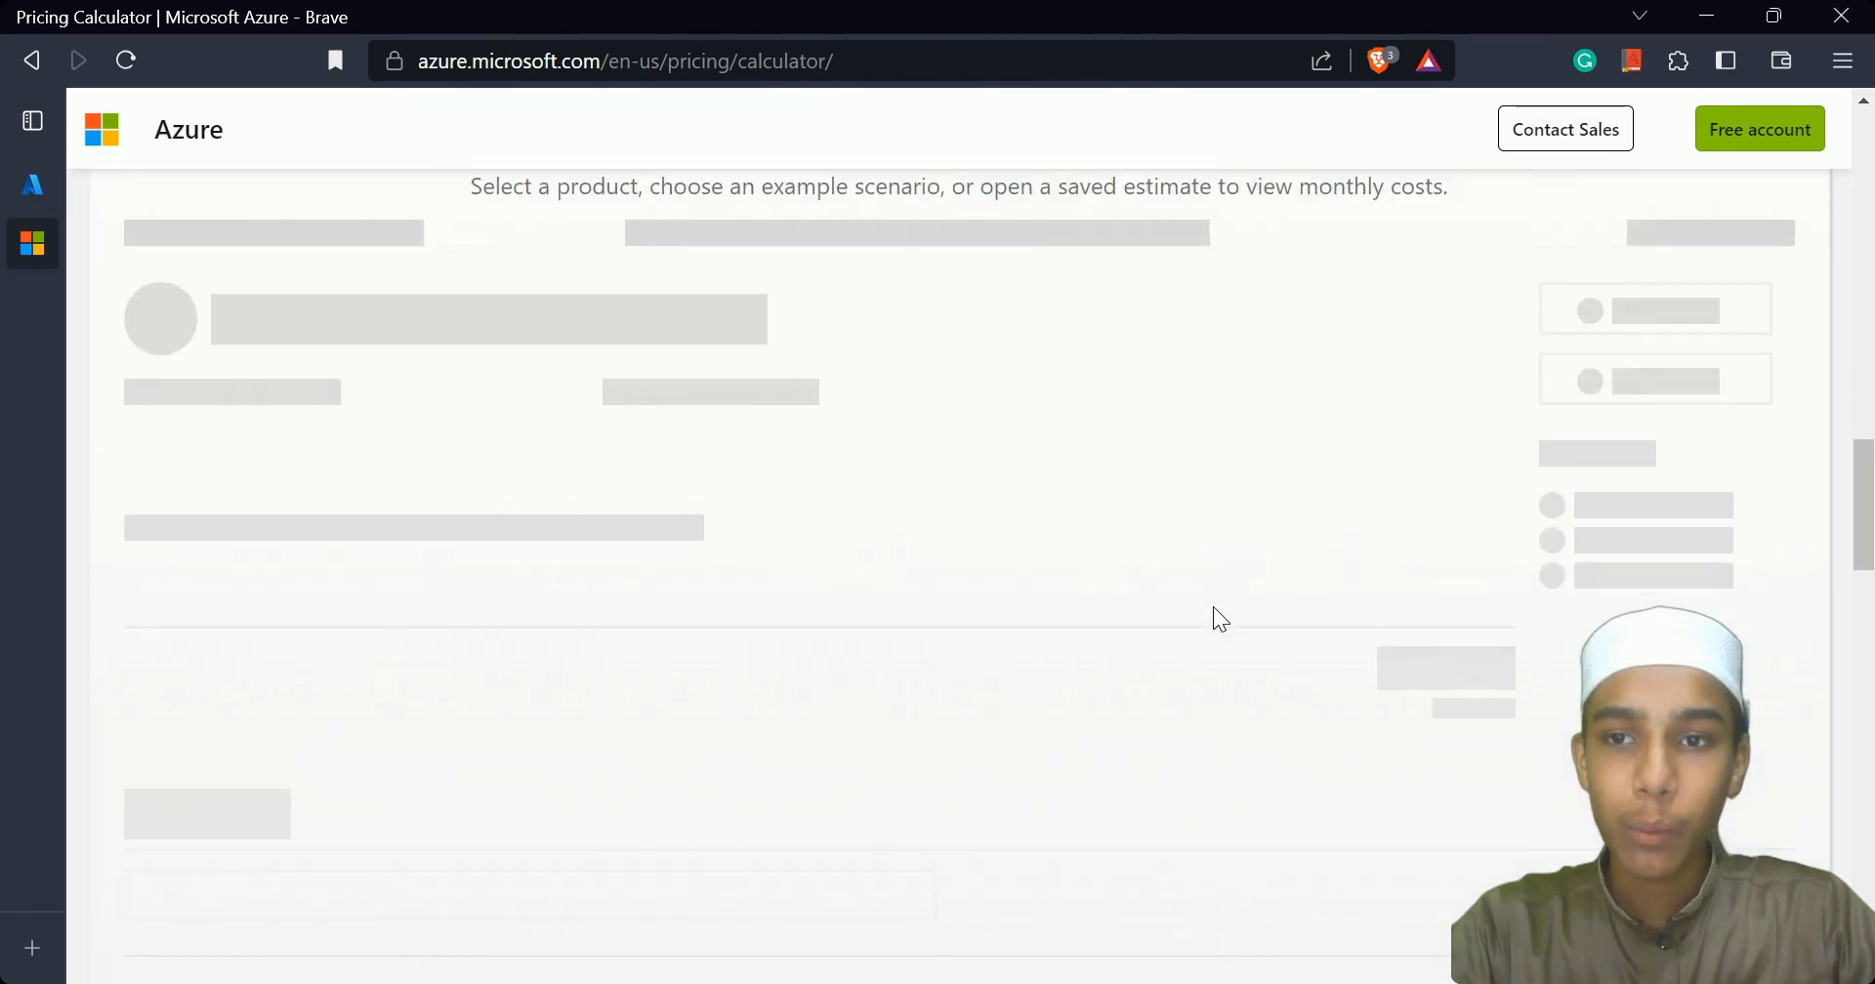
Add a new Virtual Machines item with region South India and Linux operating system.
left_click(734, 438)
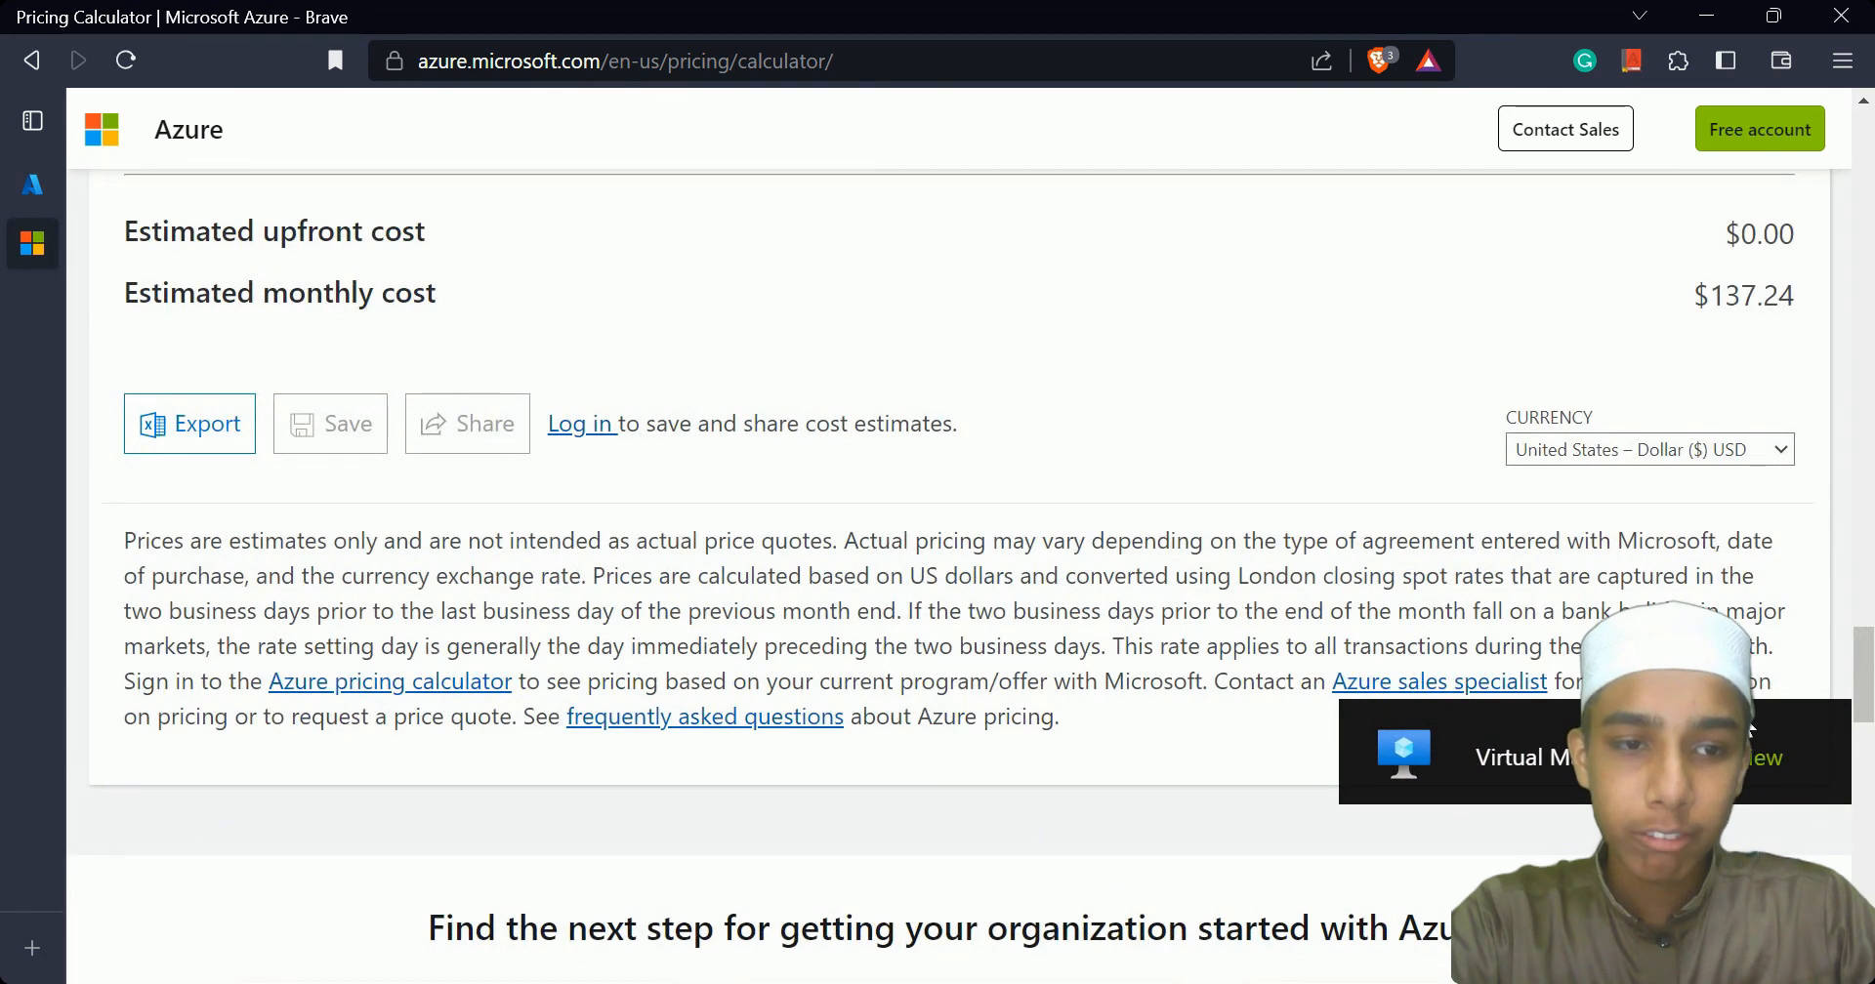
left_click(1750, 731)
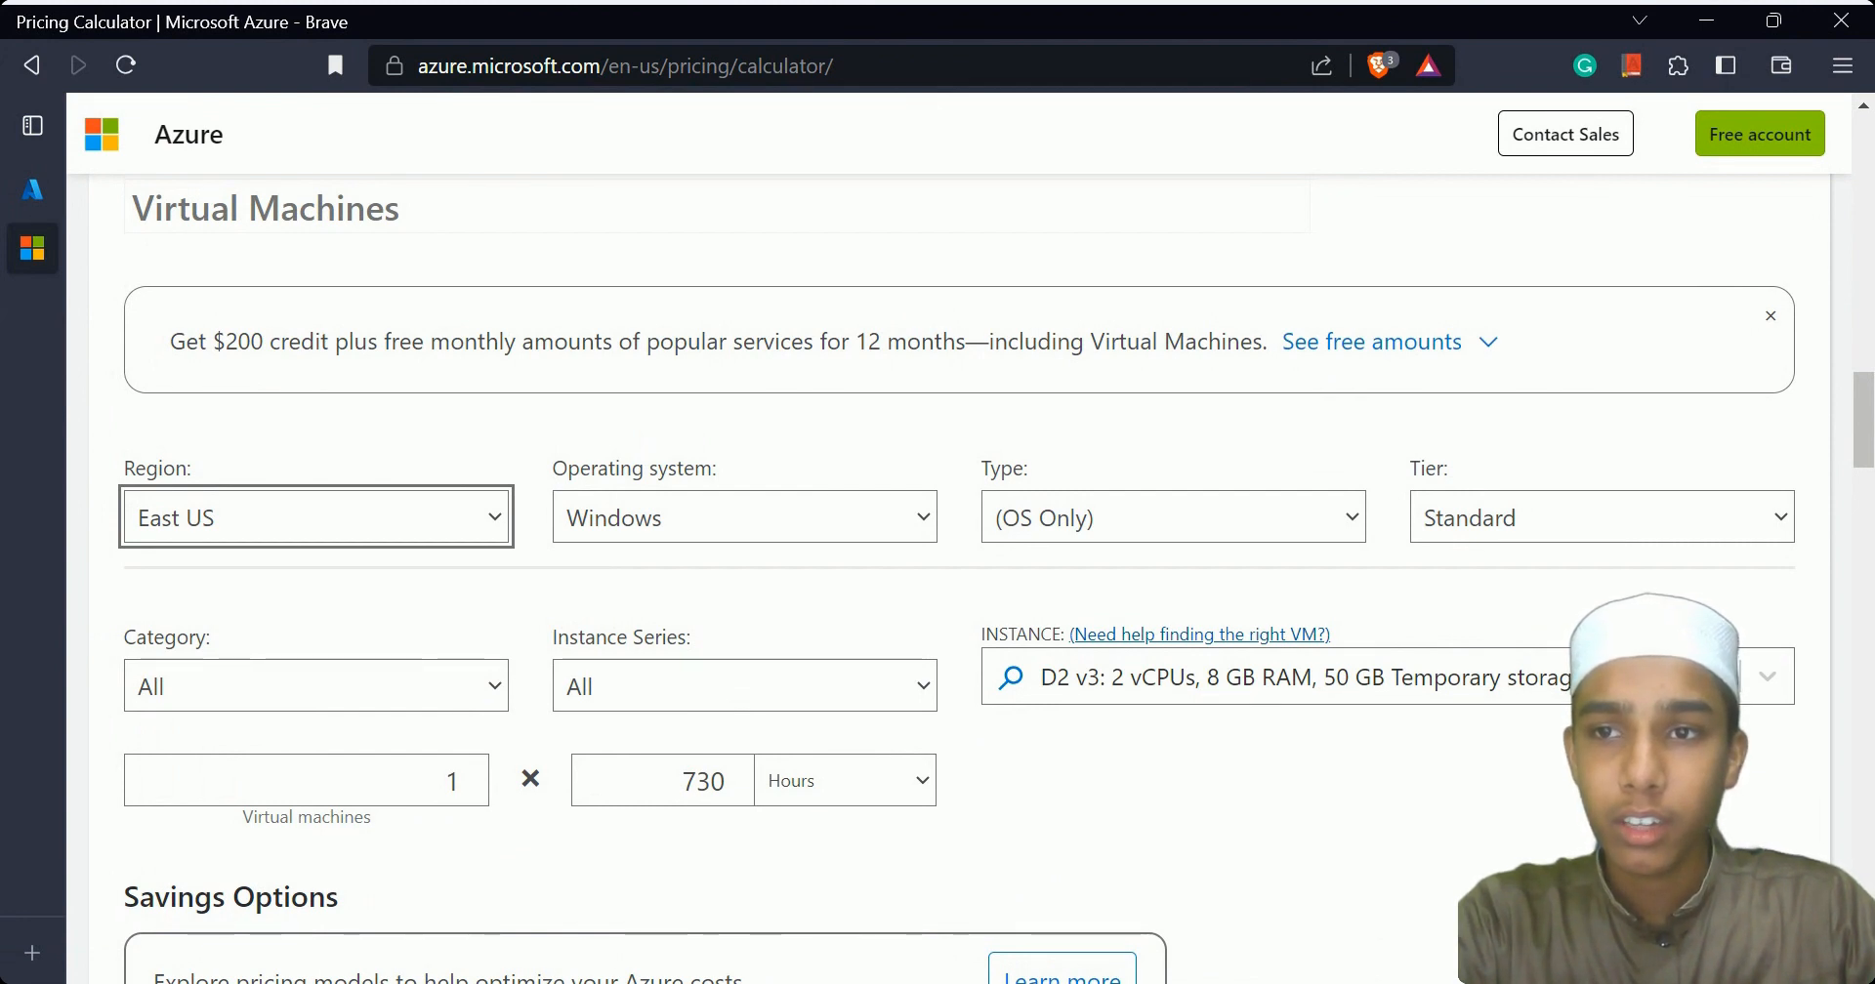
type("West India")
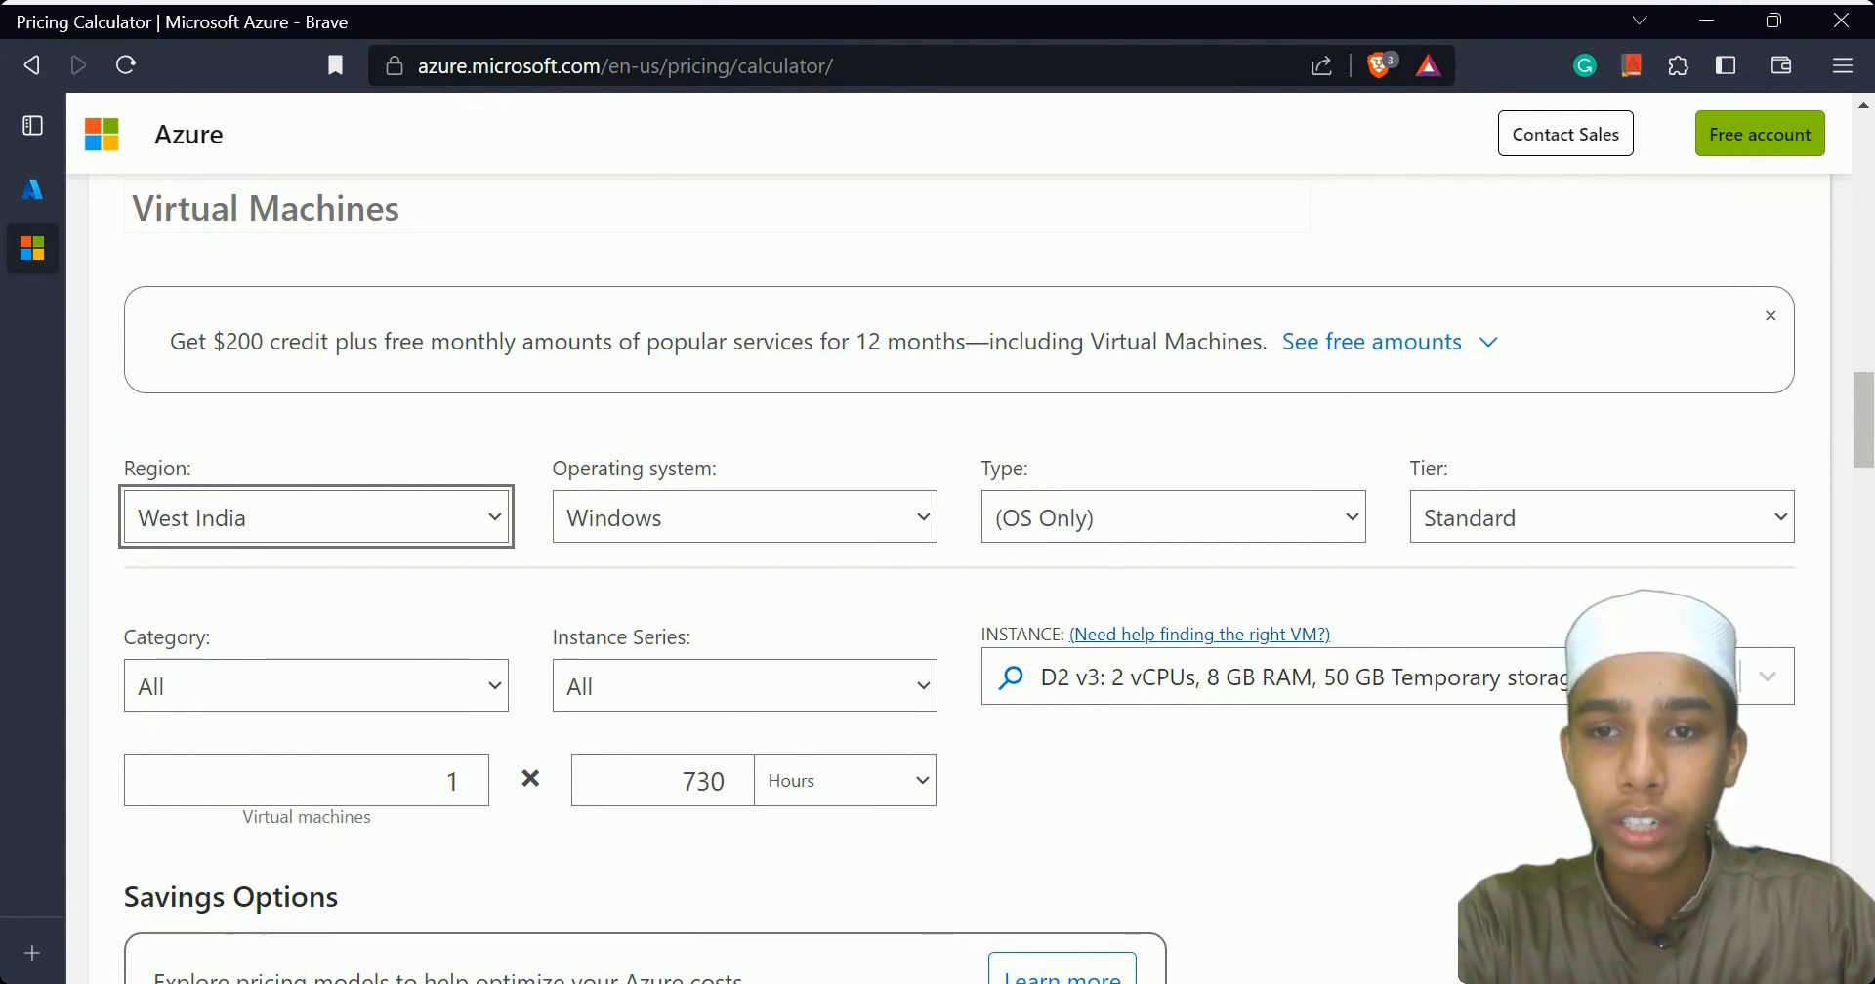
key("Up")
left_click(818, 515)
key("Down")
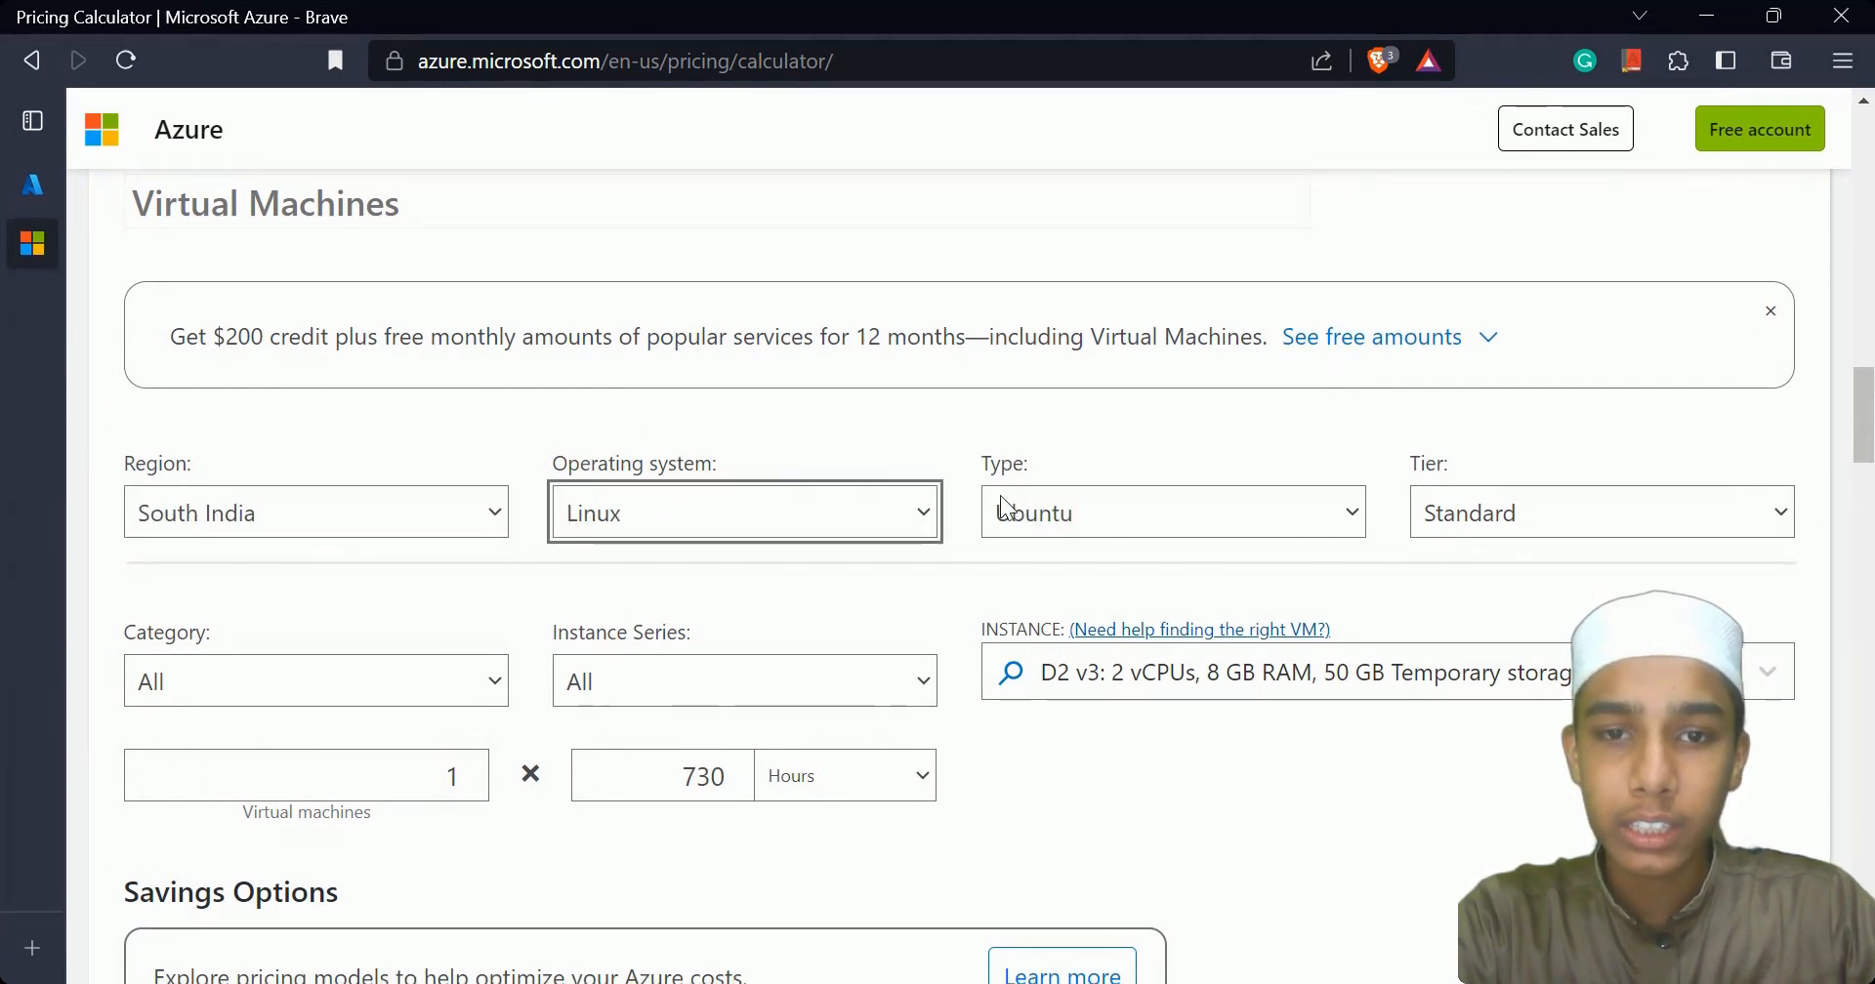
key("Tab")
Set the tier to Basic, category to General purpose, and clear the 730 hours value.
left_click(1560, 509)
key("Up")
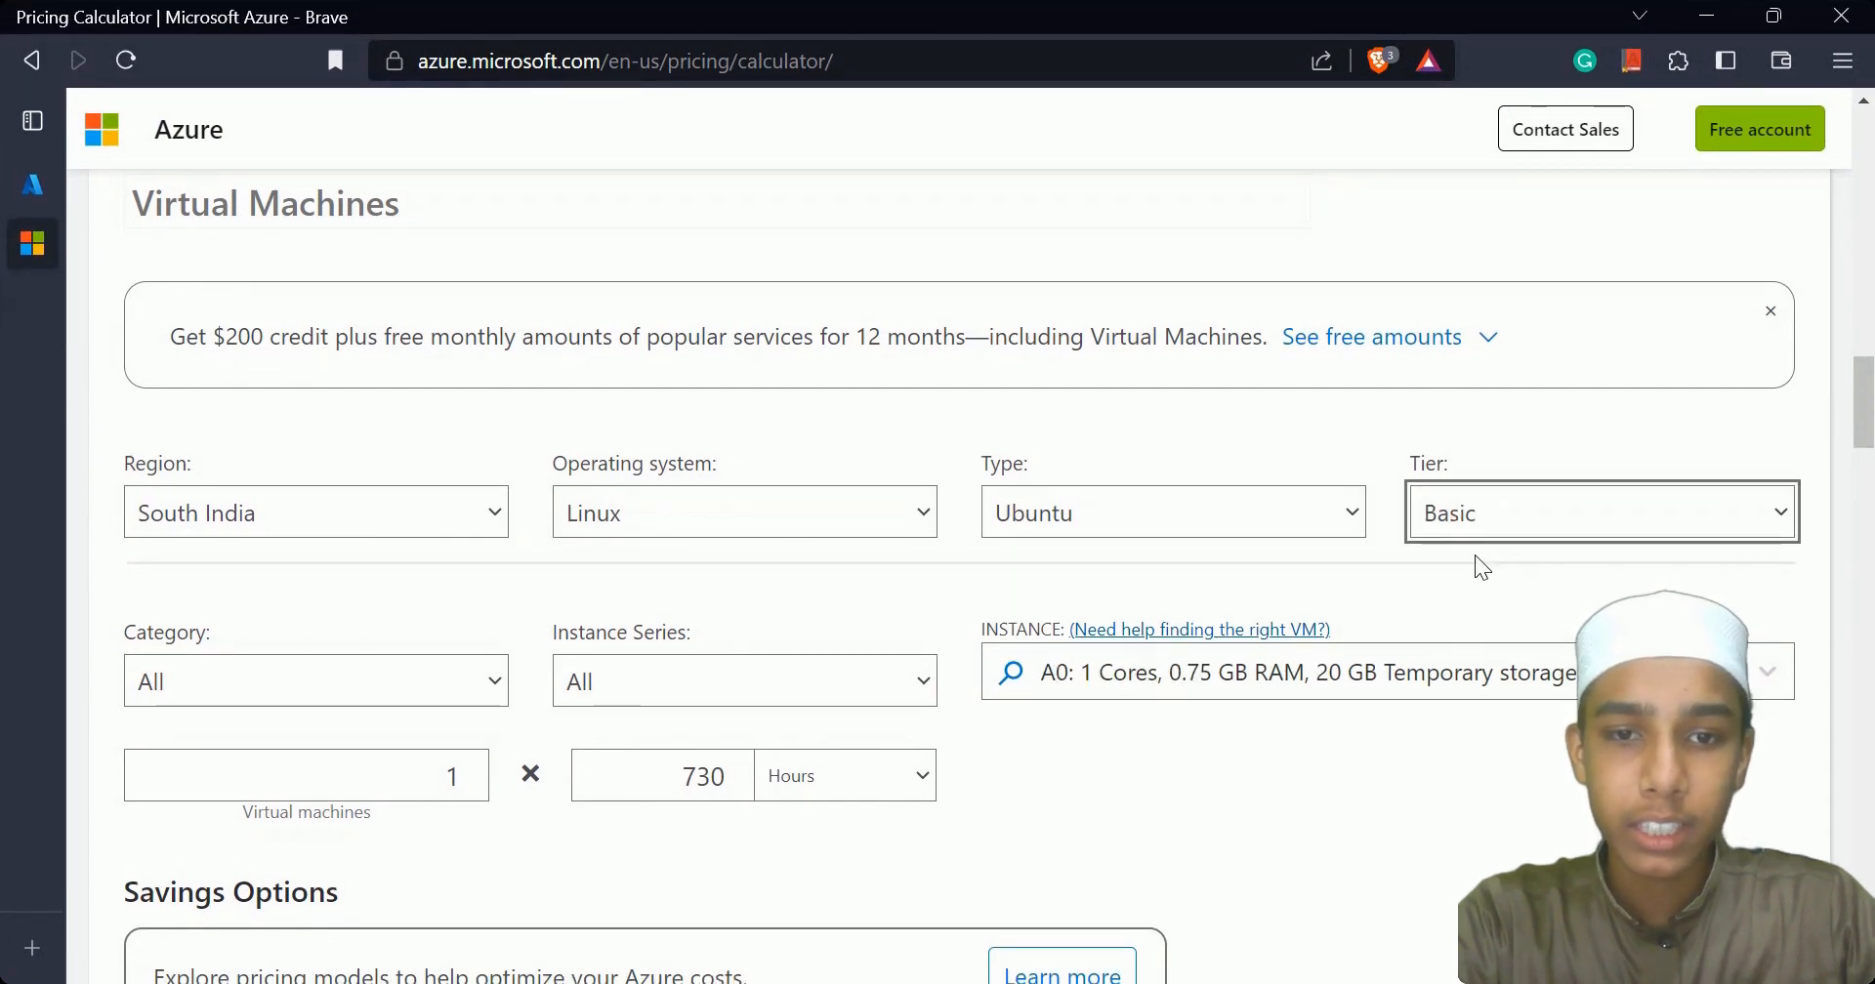
scroll(1474, 557, "down", 1)
left_click(1128, 551)
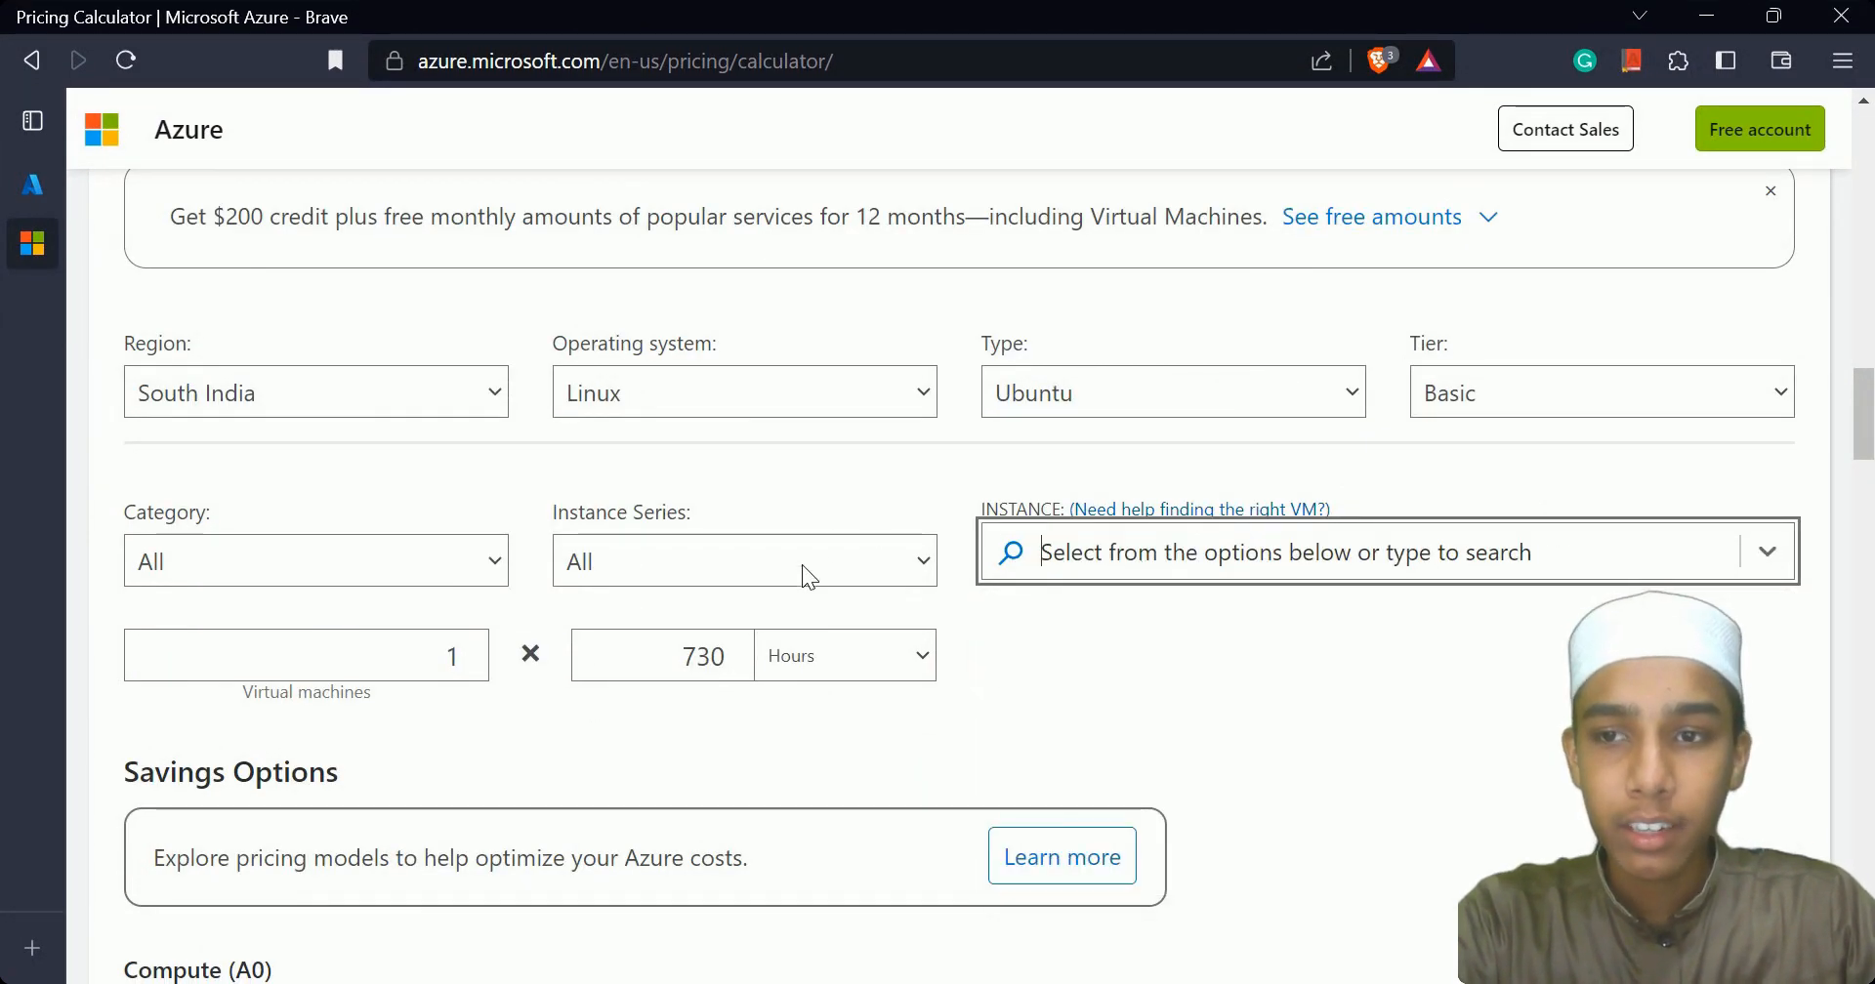
left_click(334, 576)
key("Down")
double_click(688, 655)
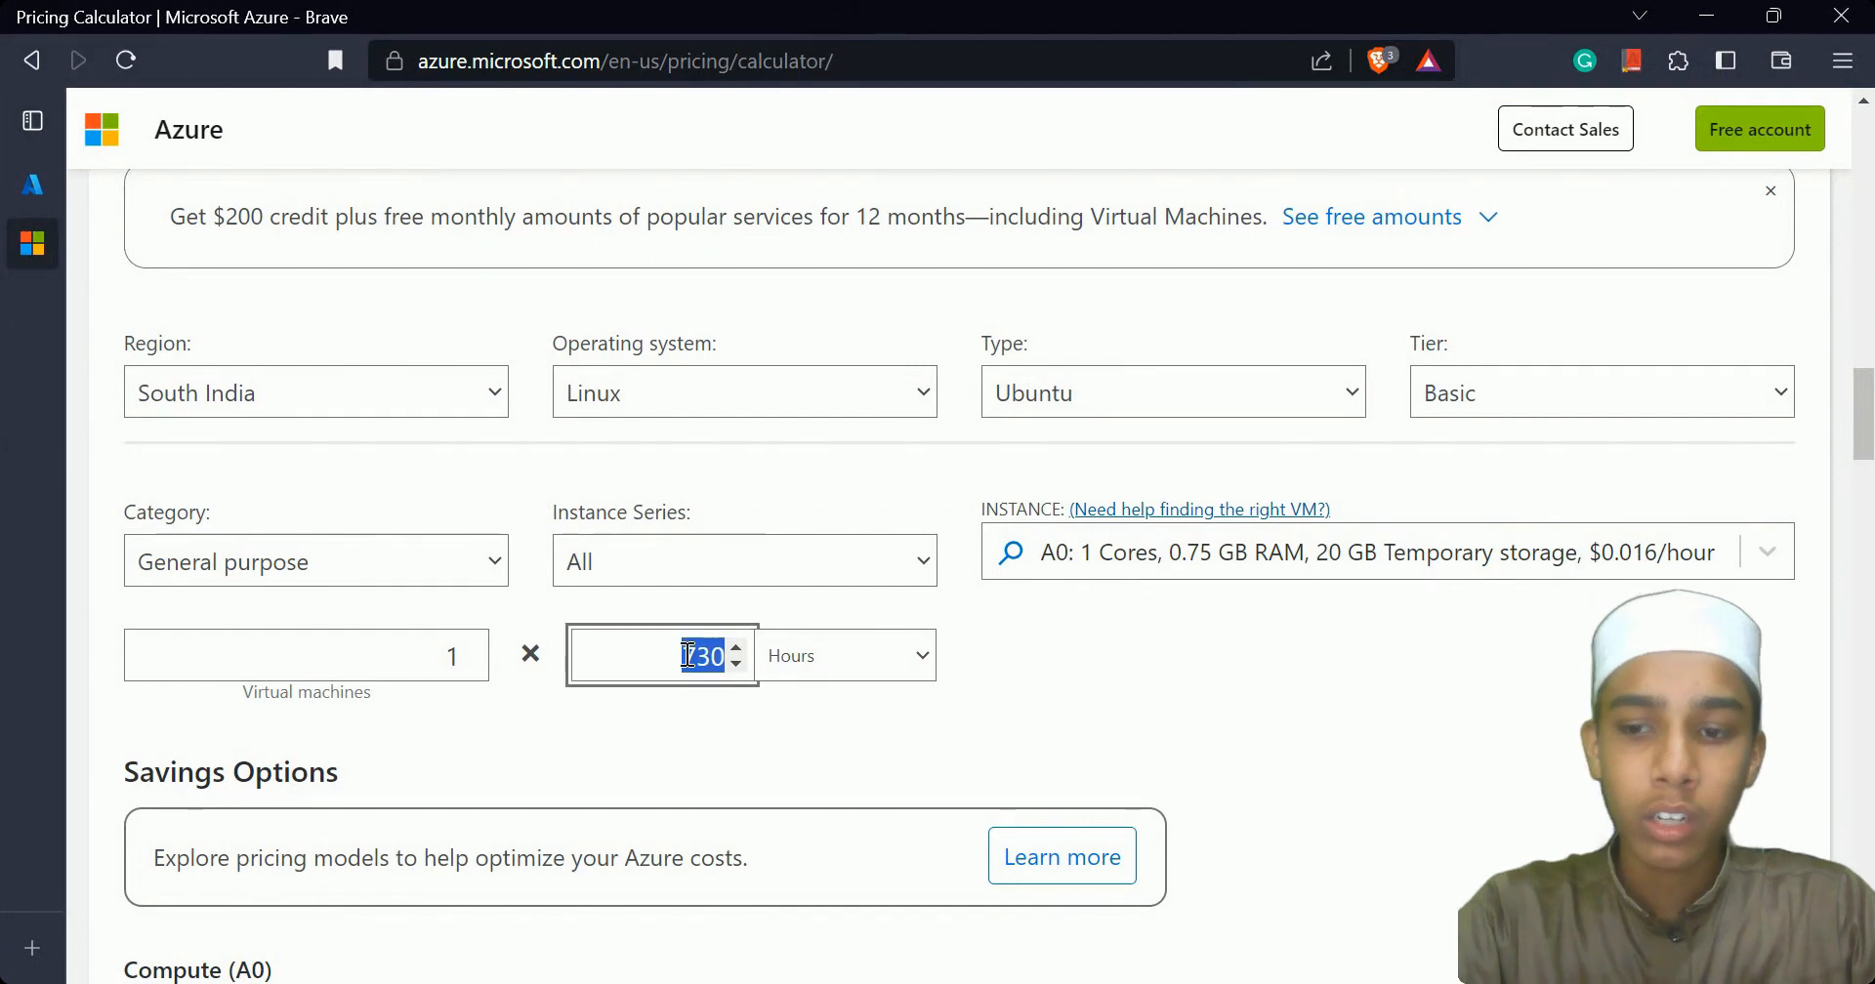
key("BackSpace")
Enter 1 hour of usage and check the resulting $0.02 monthly cost.
type("1")
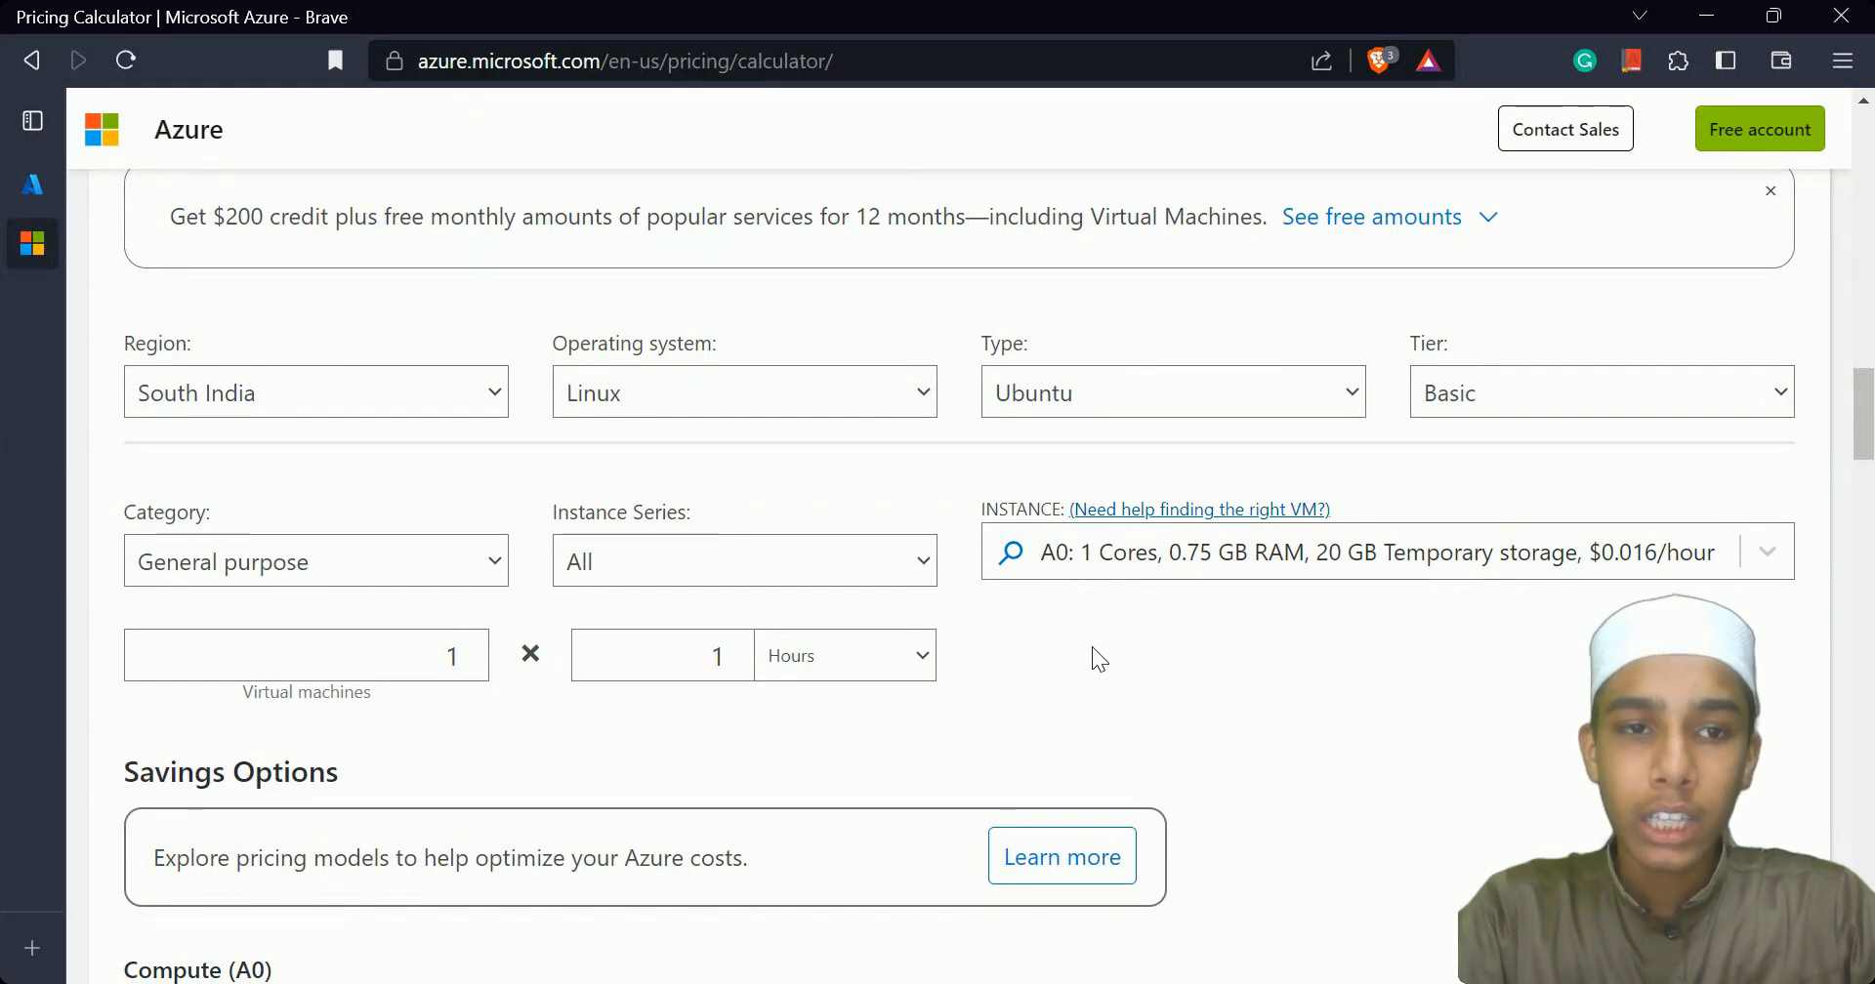
scroll(1172, 644, "up", 5)
triple_click(1718, 449)
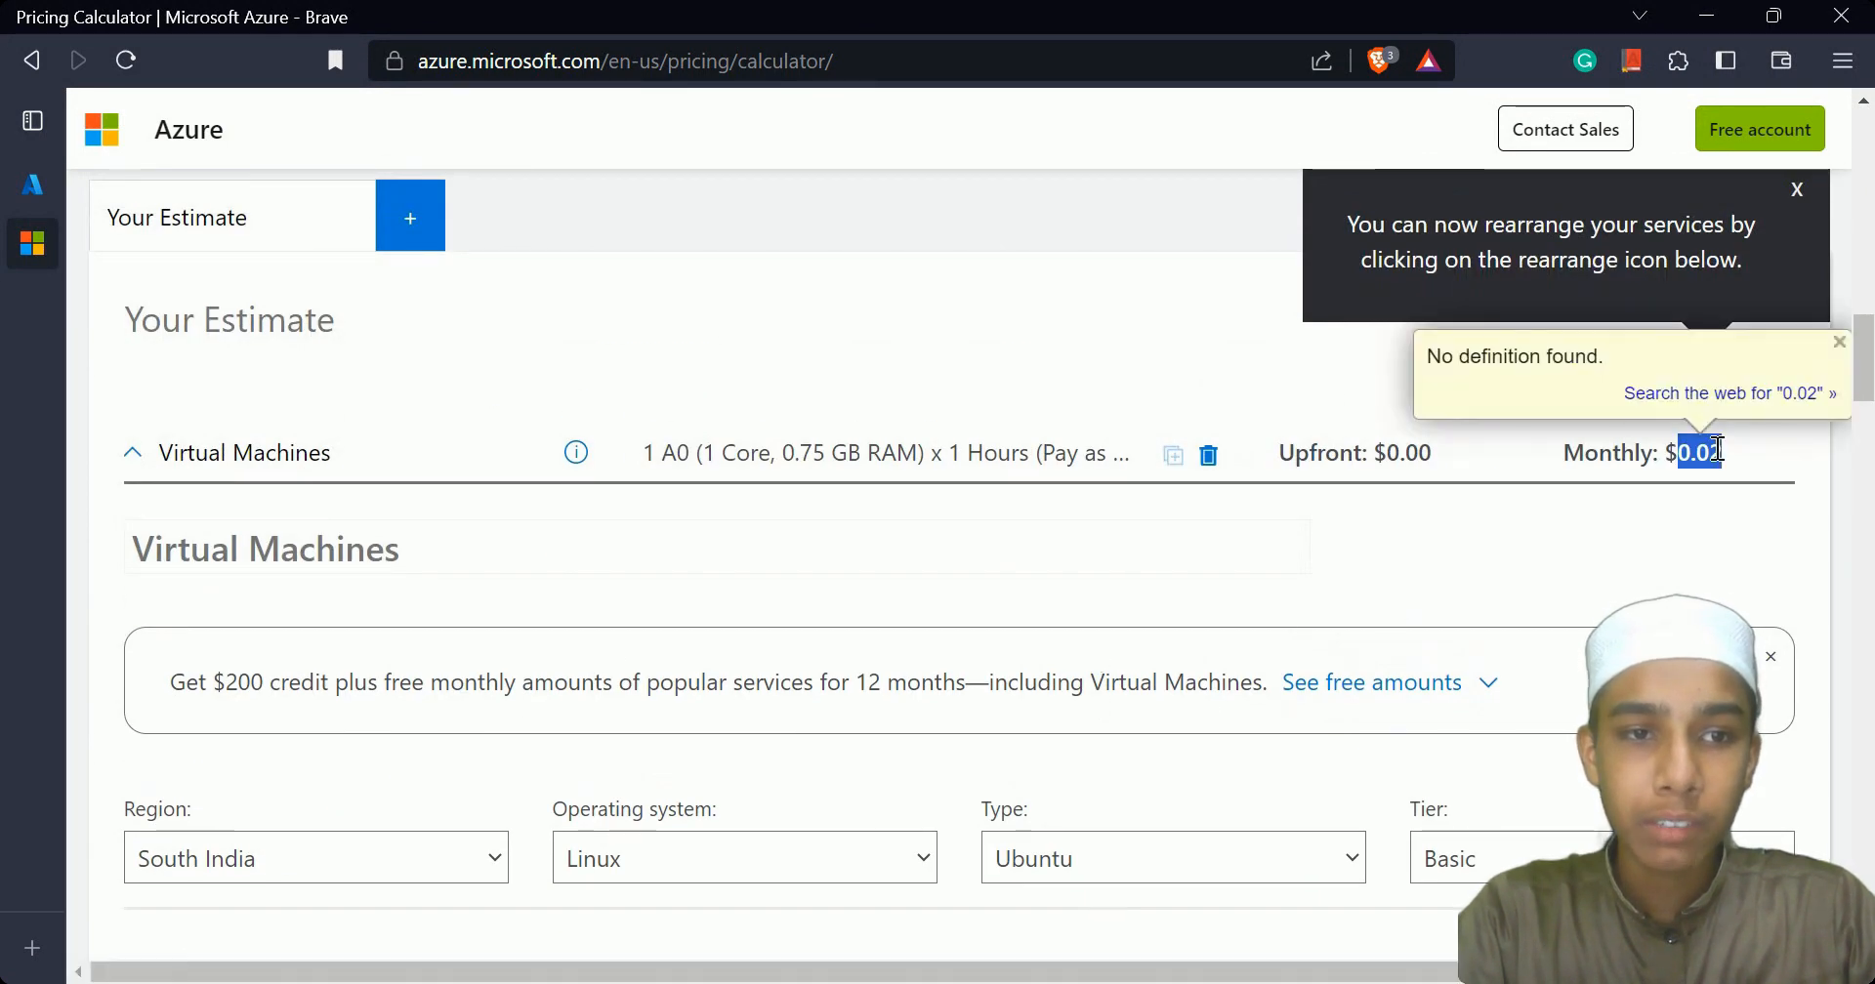
left_click(1742, 459)
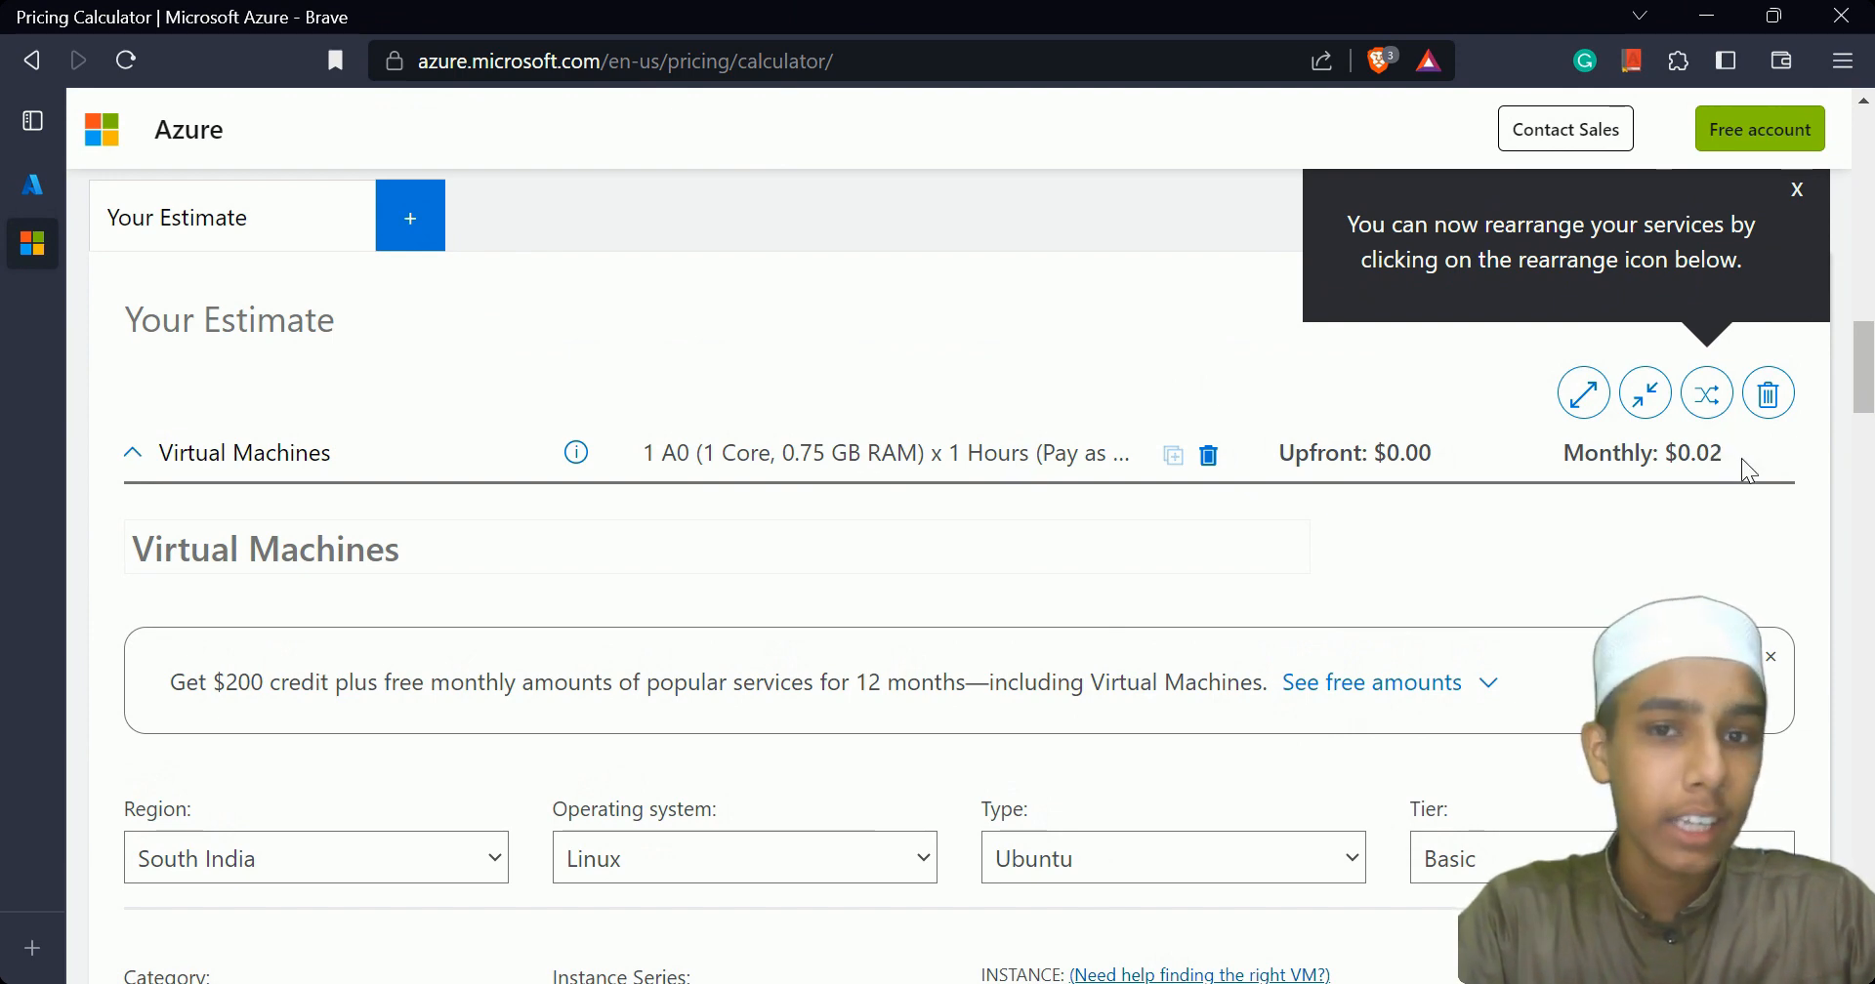
scroll(1744, 460, "down", 5)
Change the usage hours to 730, bringing the A0 machine to $11.68 monthly.
double_click(682, 597)
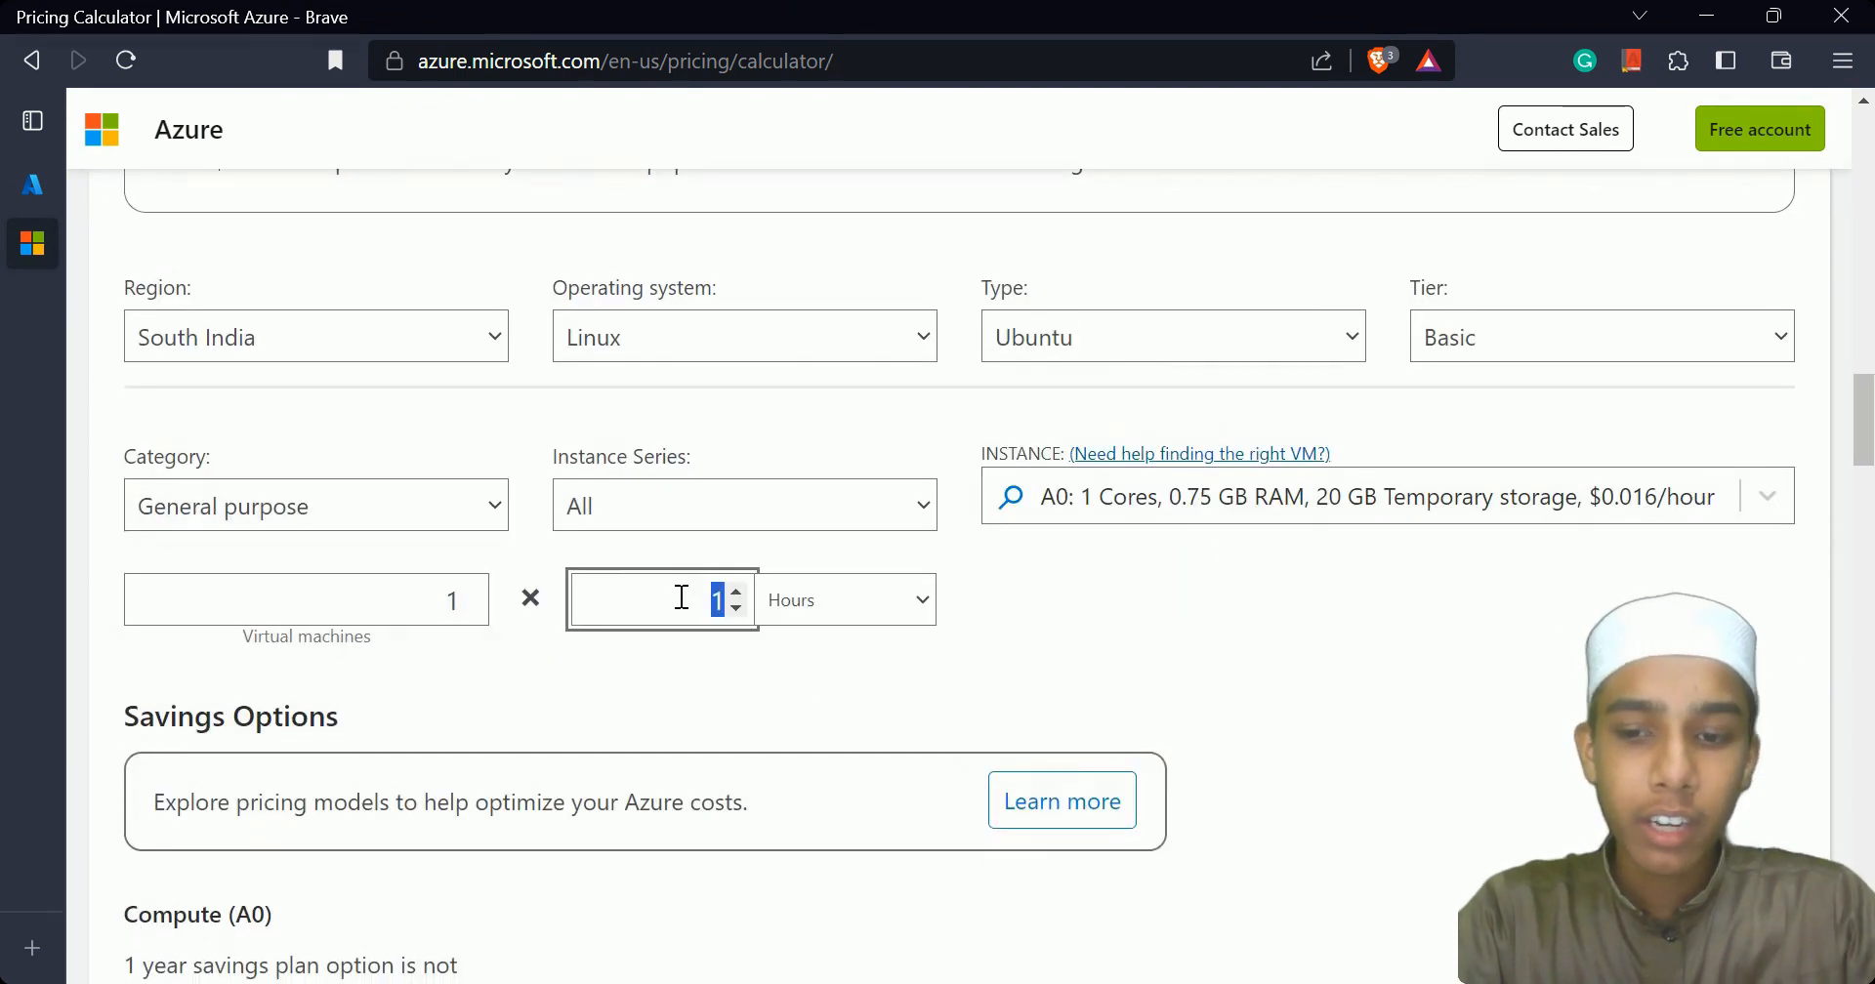
type("130")
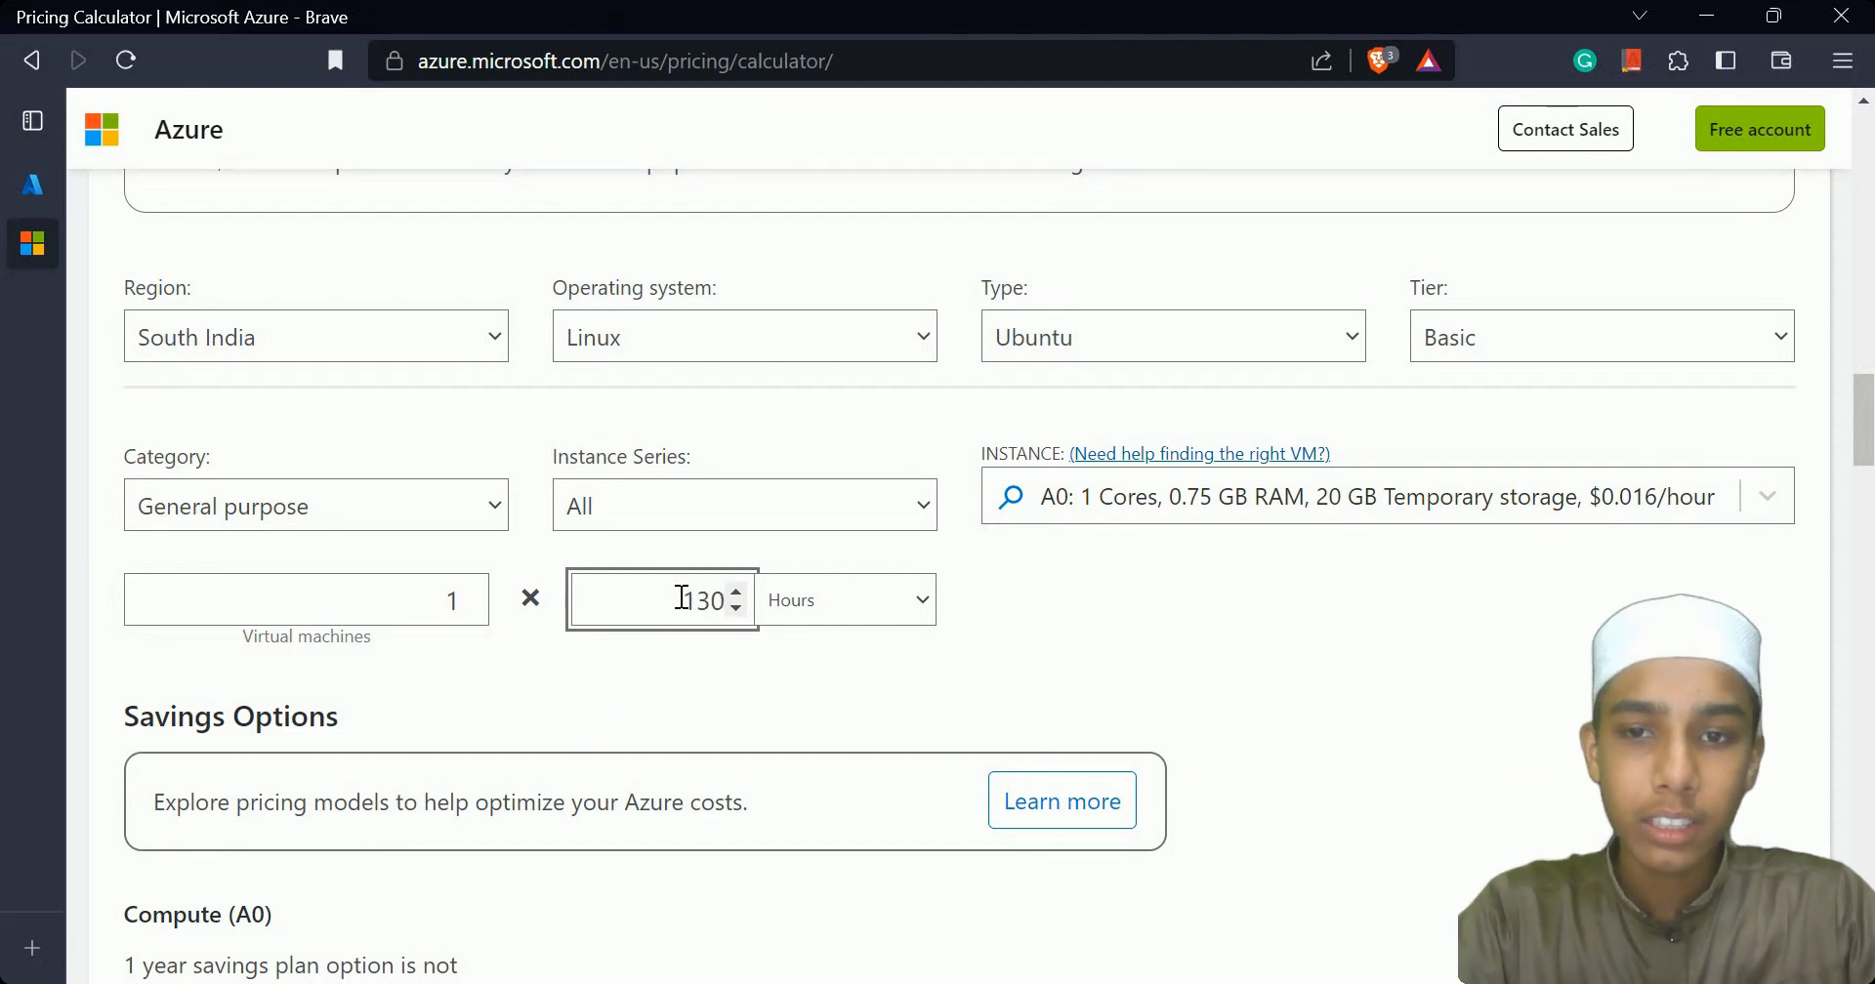
key("ctrl+a")
type("730")
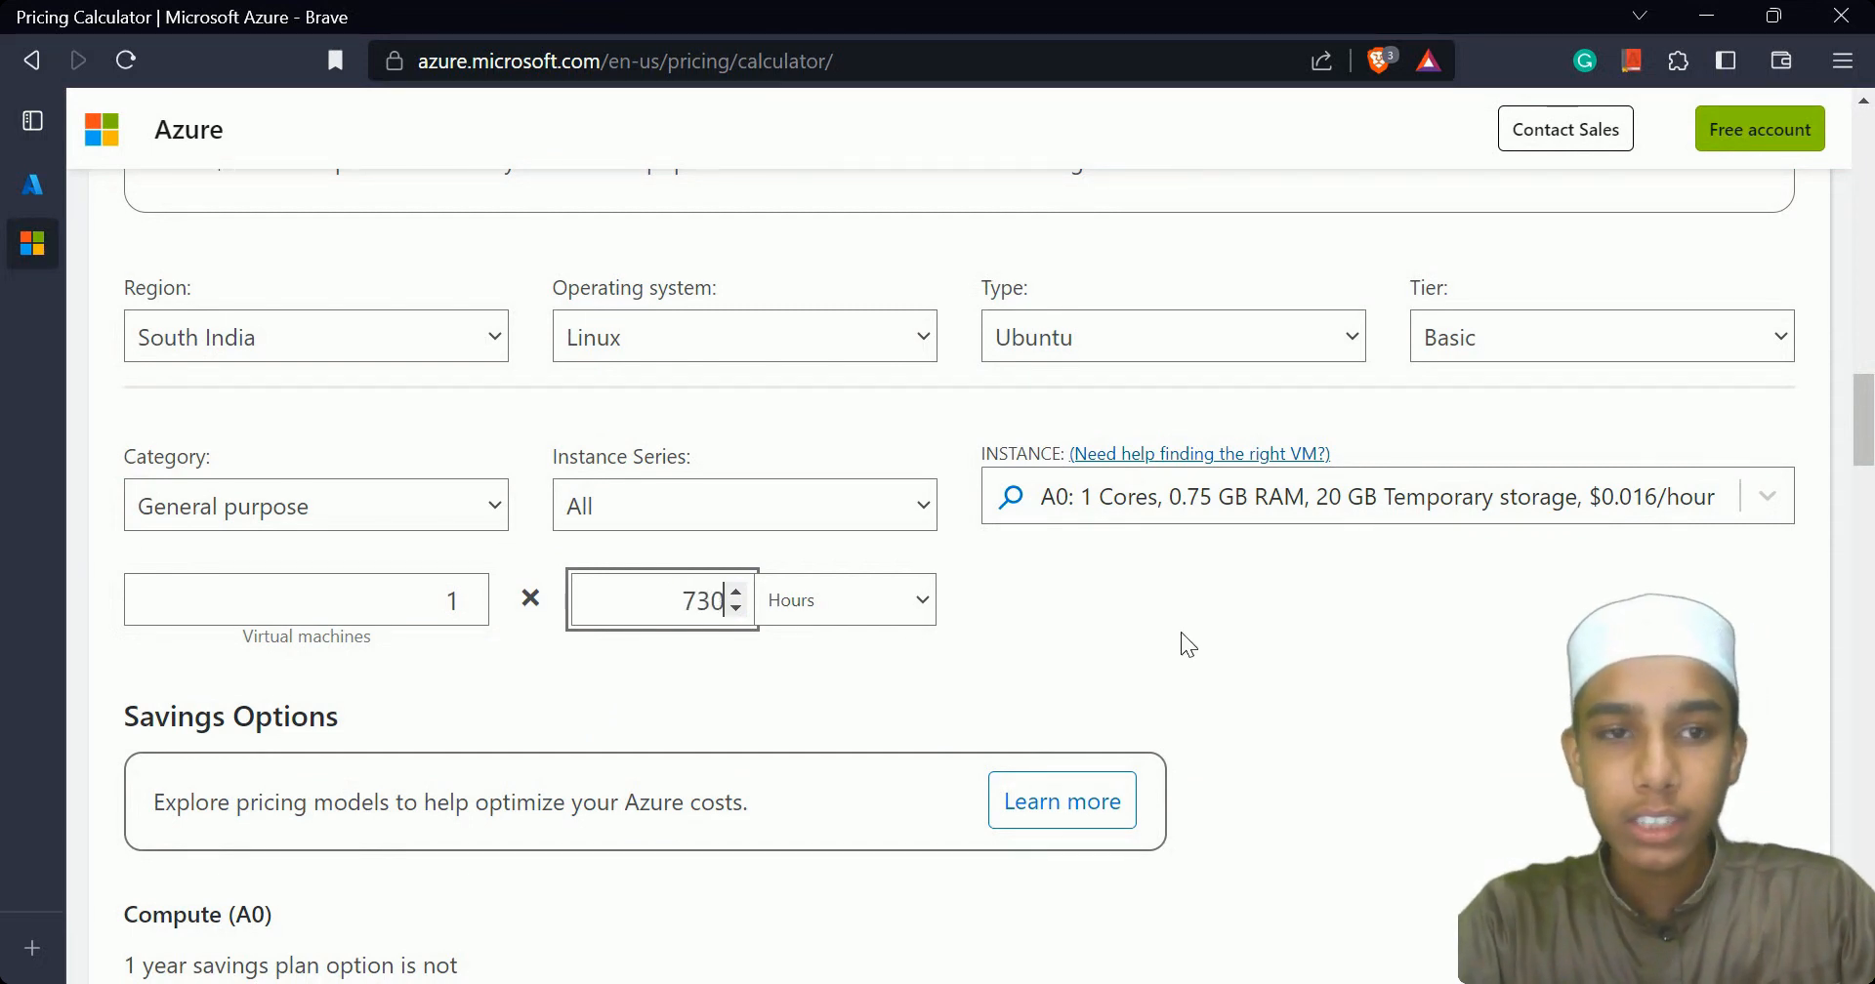
scroll(1181, 640, "up", 5)
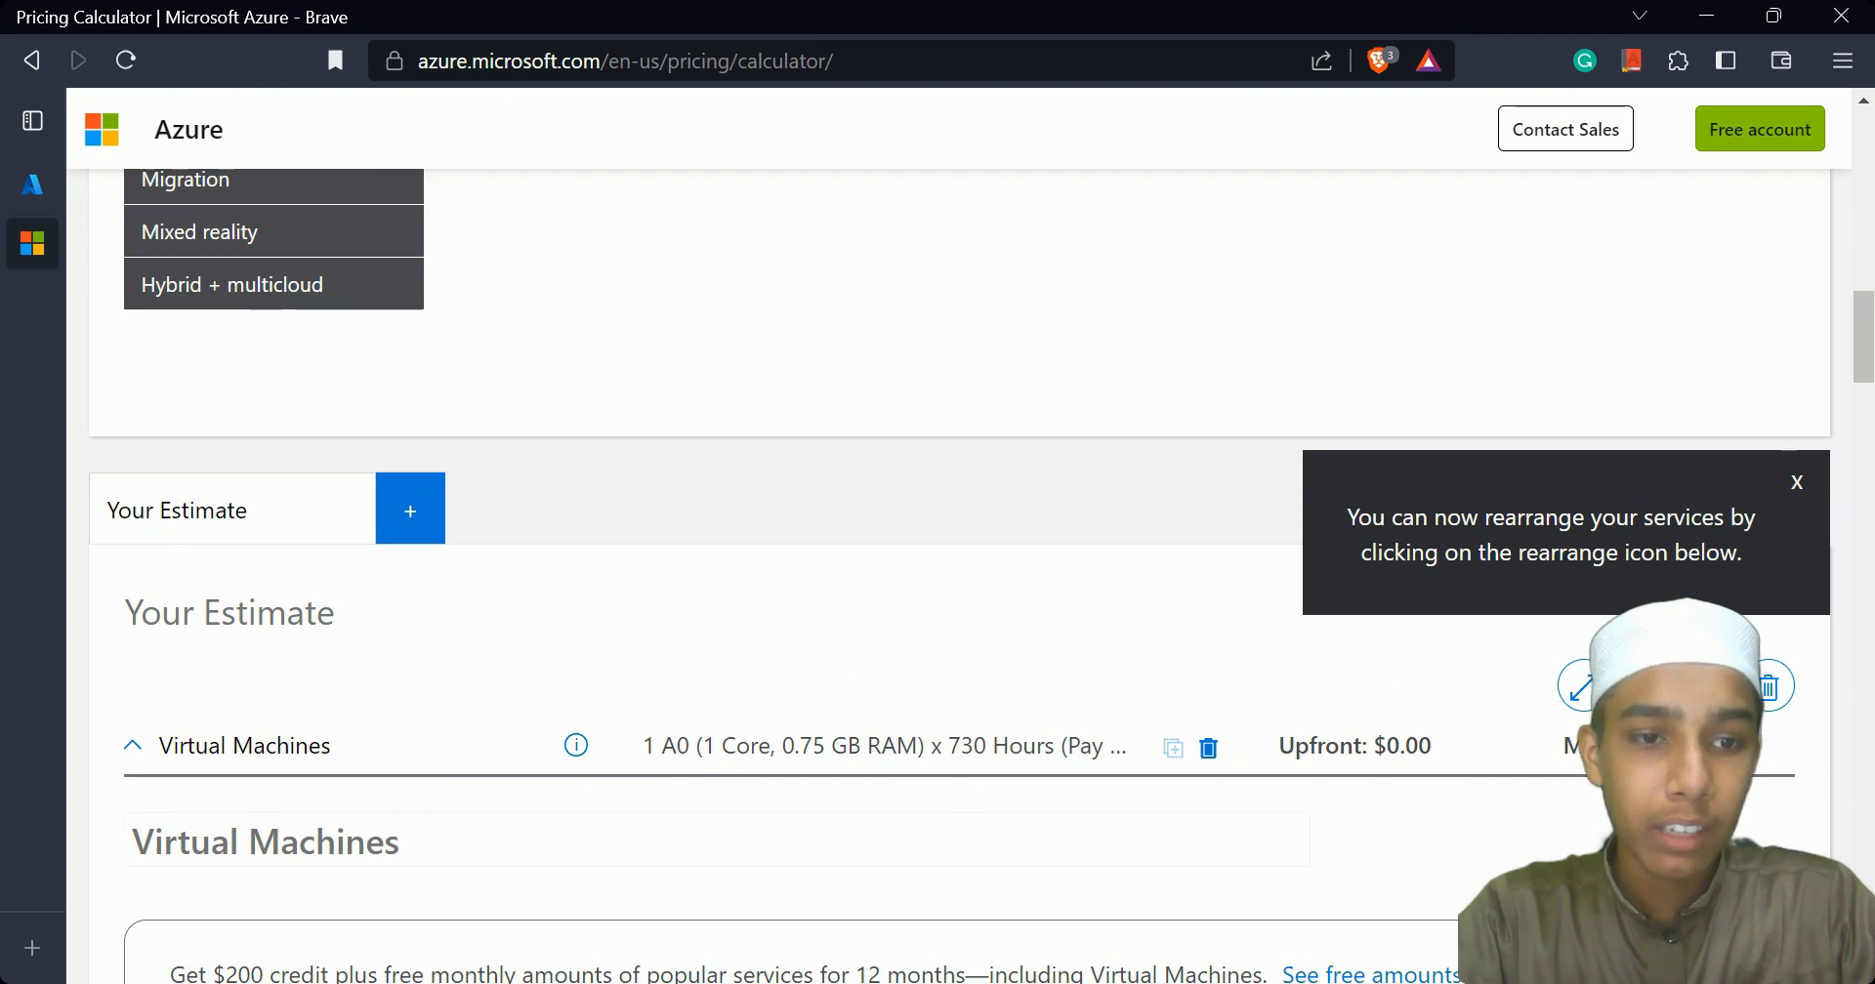
scroll(1802, 843, "down", 5)
scroll(1672, 485, "up", 3)
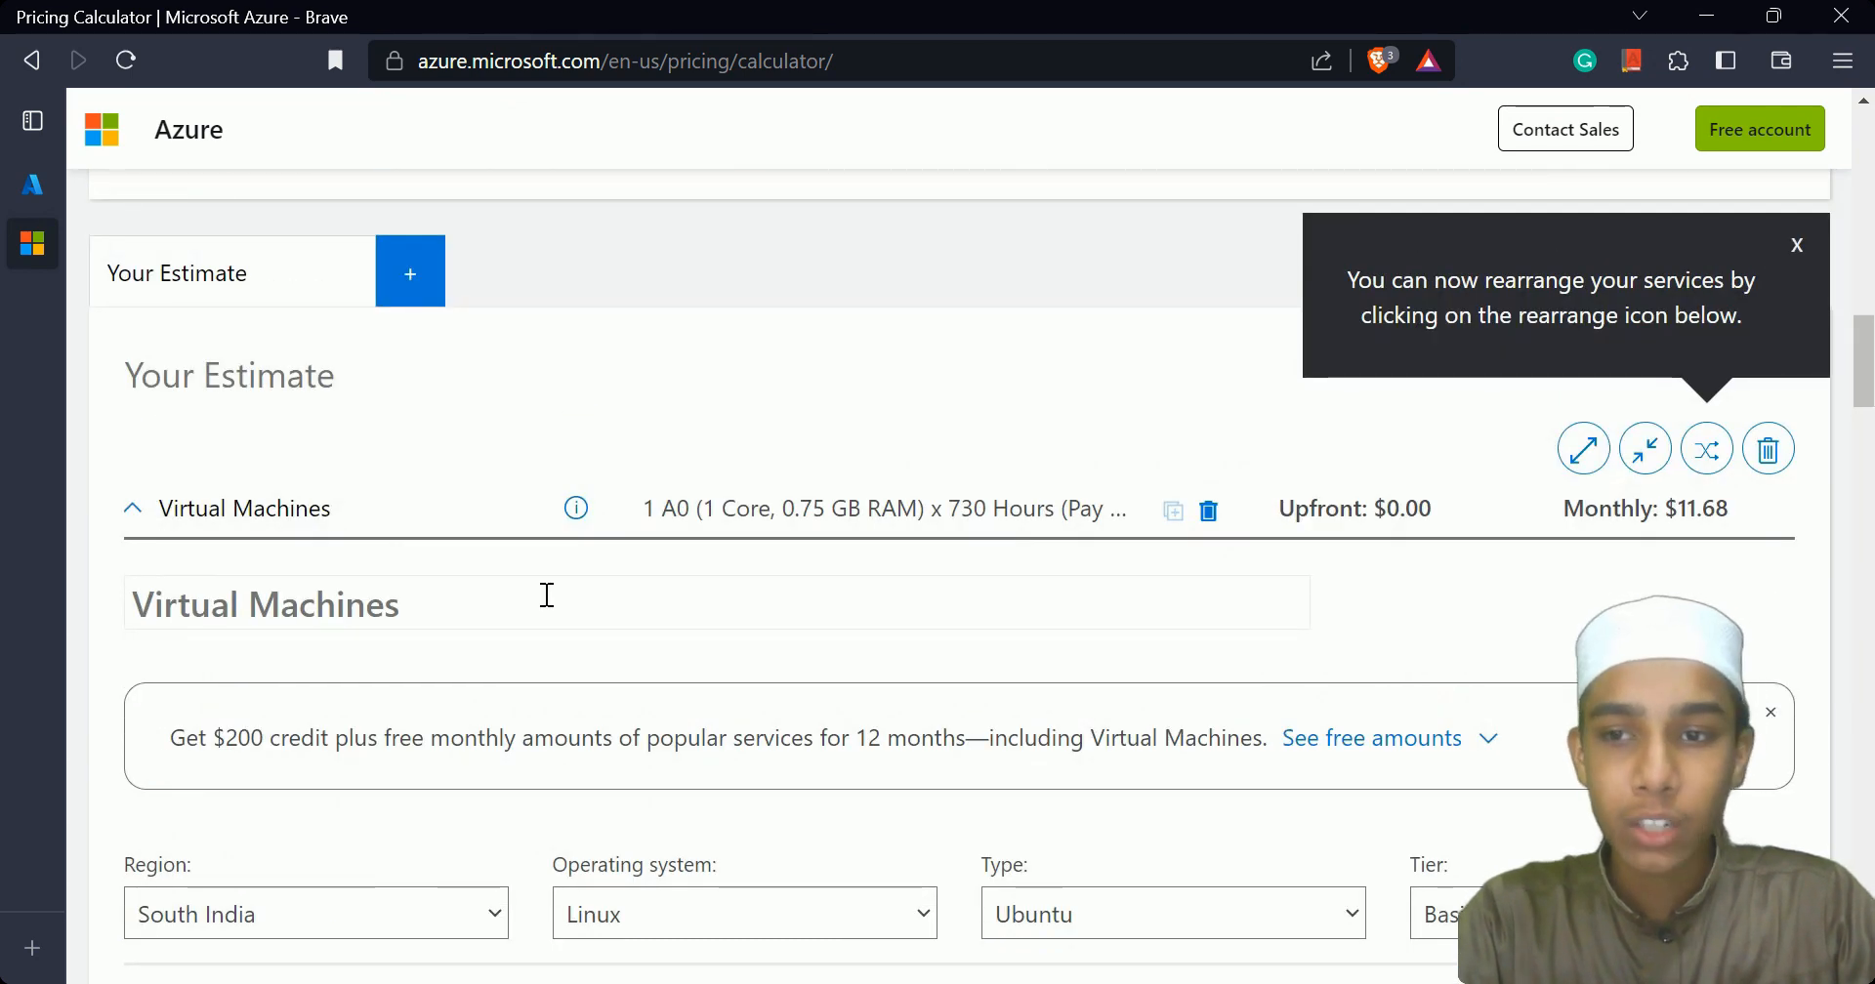
Change the estimate's region to Central US, raising the monthly cost to $13.14.
scroll(544, 594, "down", 3)
left_click(489, 553)
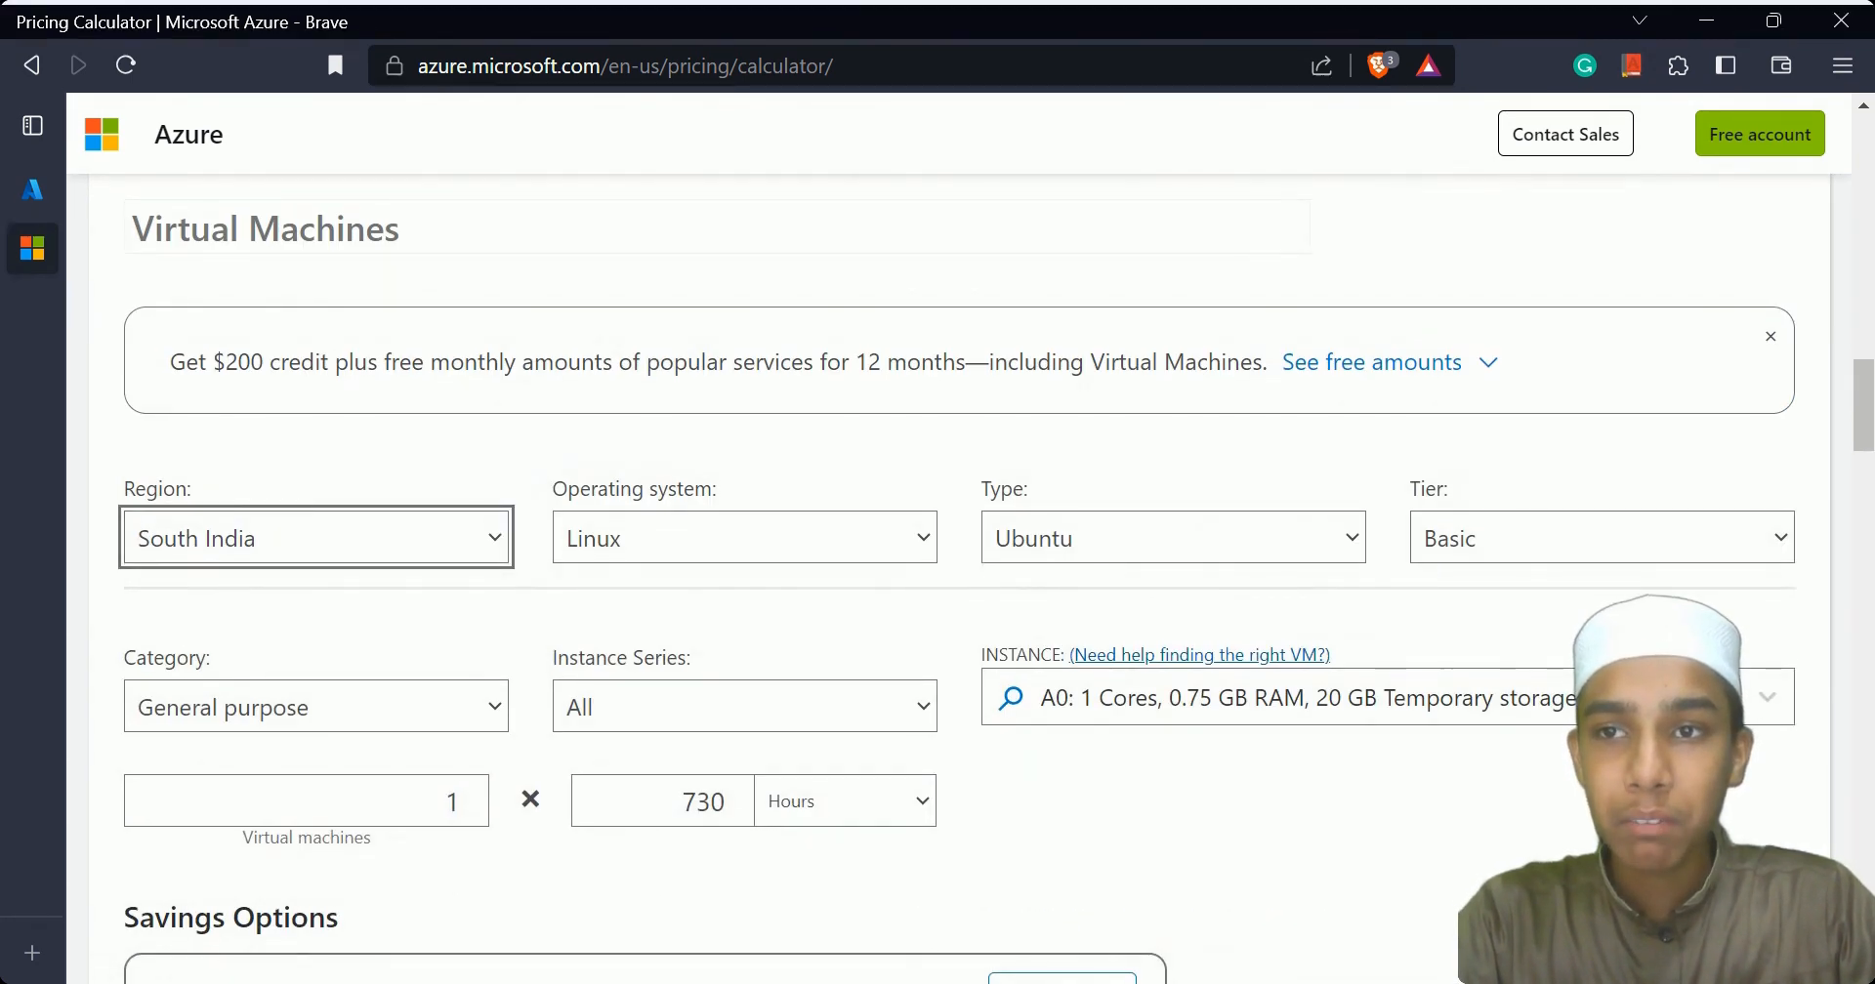
left_click(317, 538)
scroll(1668, 556, "up", 4)
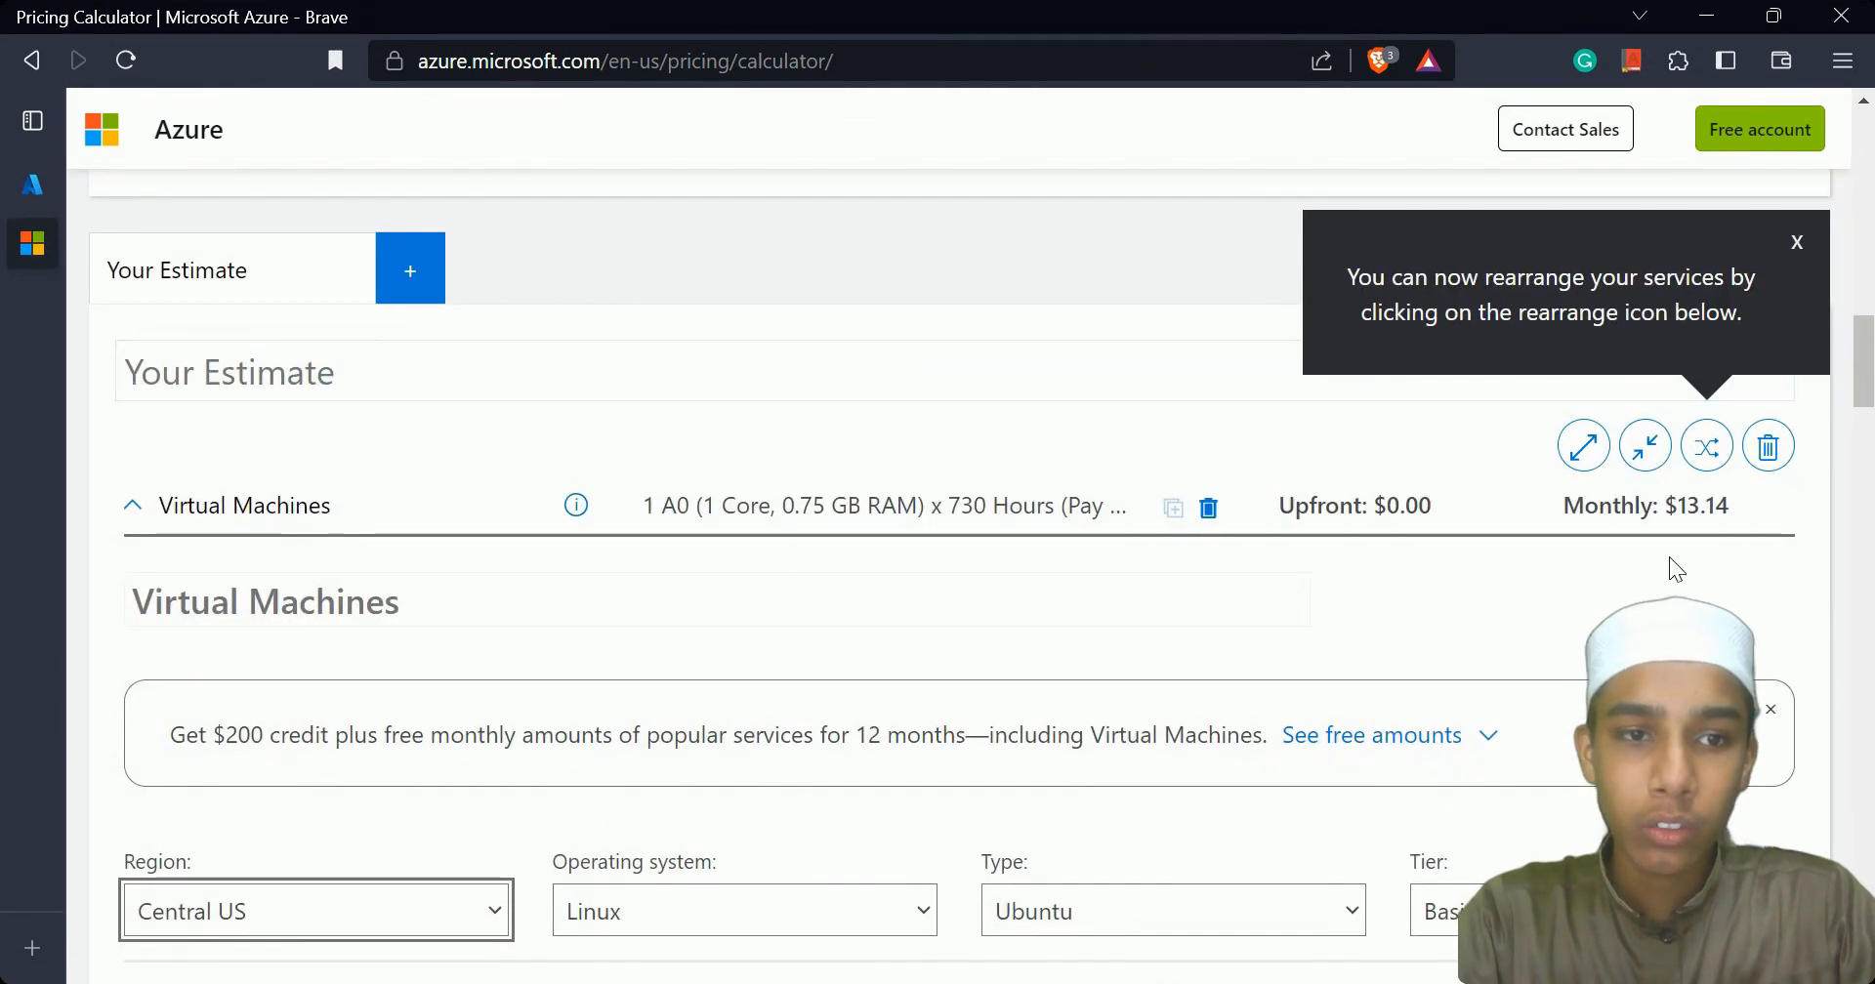
triple_click(1697, 505)
Switch to Windows with SQL Server type ($1,108.14 monthly), then close the calculator tab.
scroll(1695, 504, "down", 3)
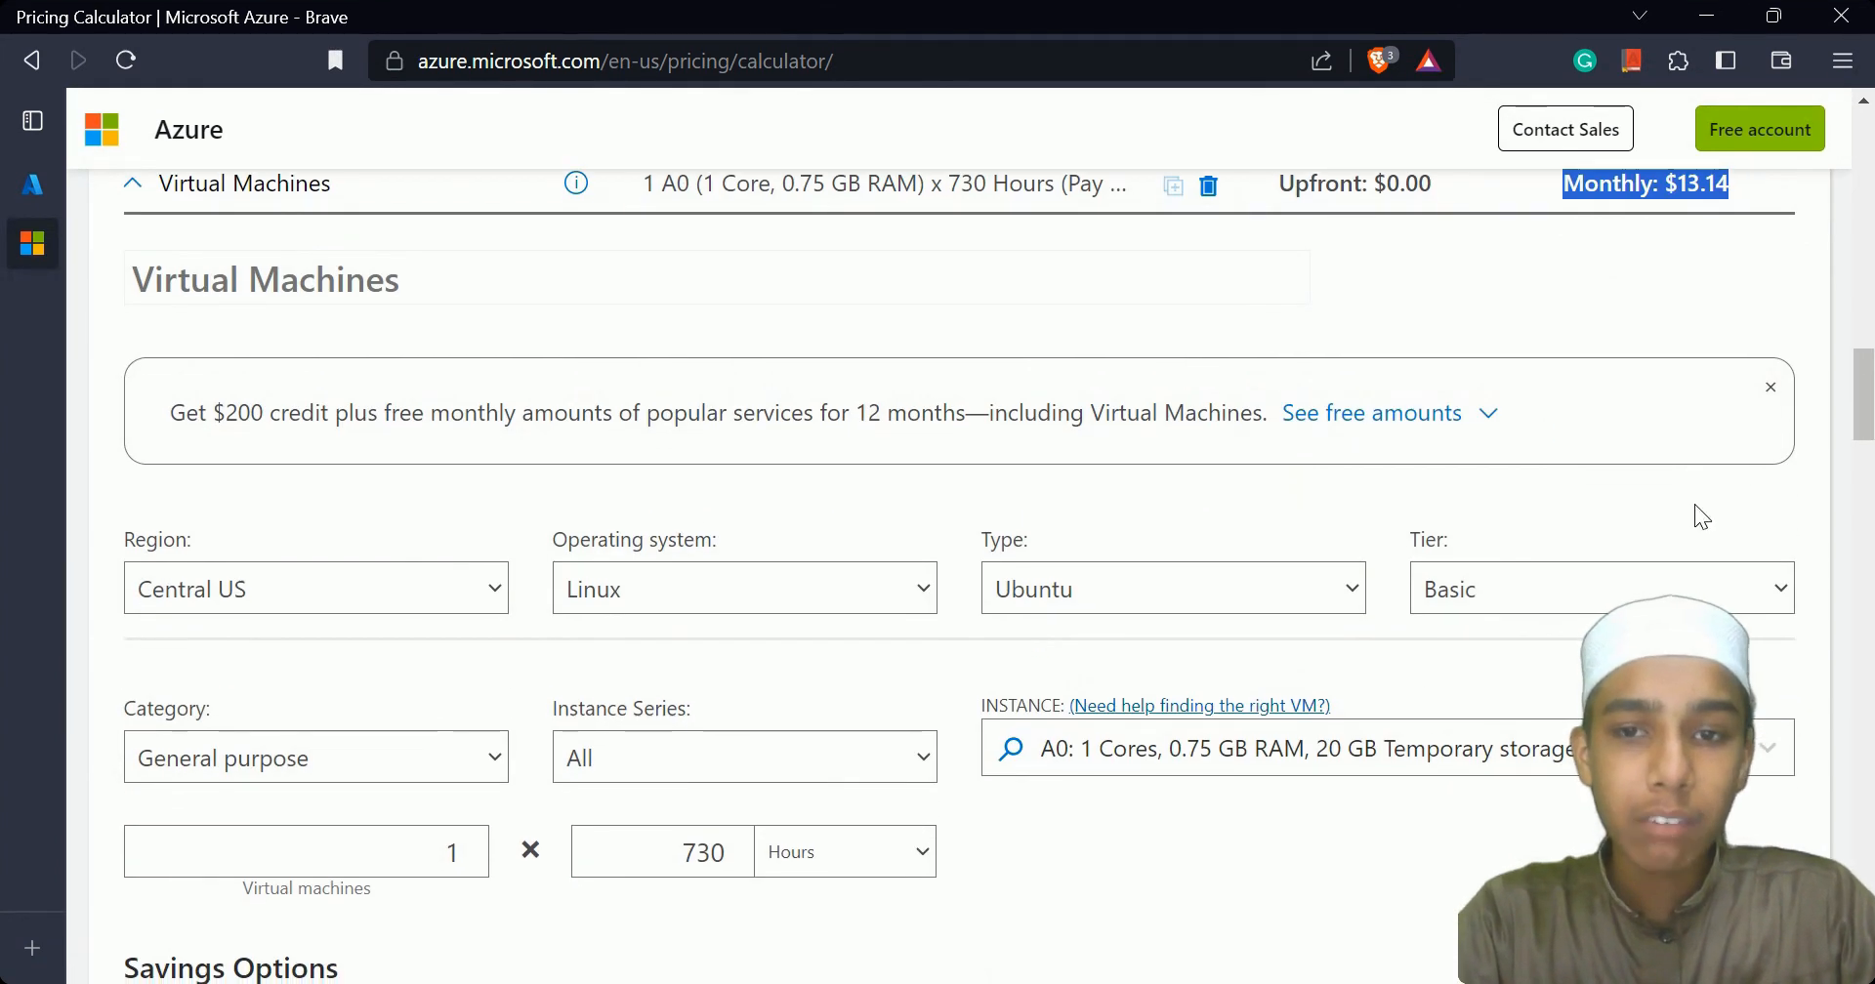
left_click(770, 590)
left_click(611, 661)
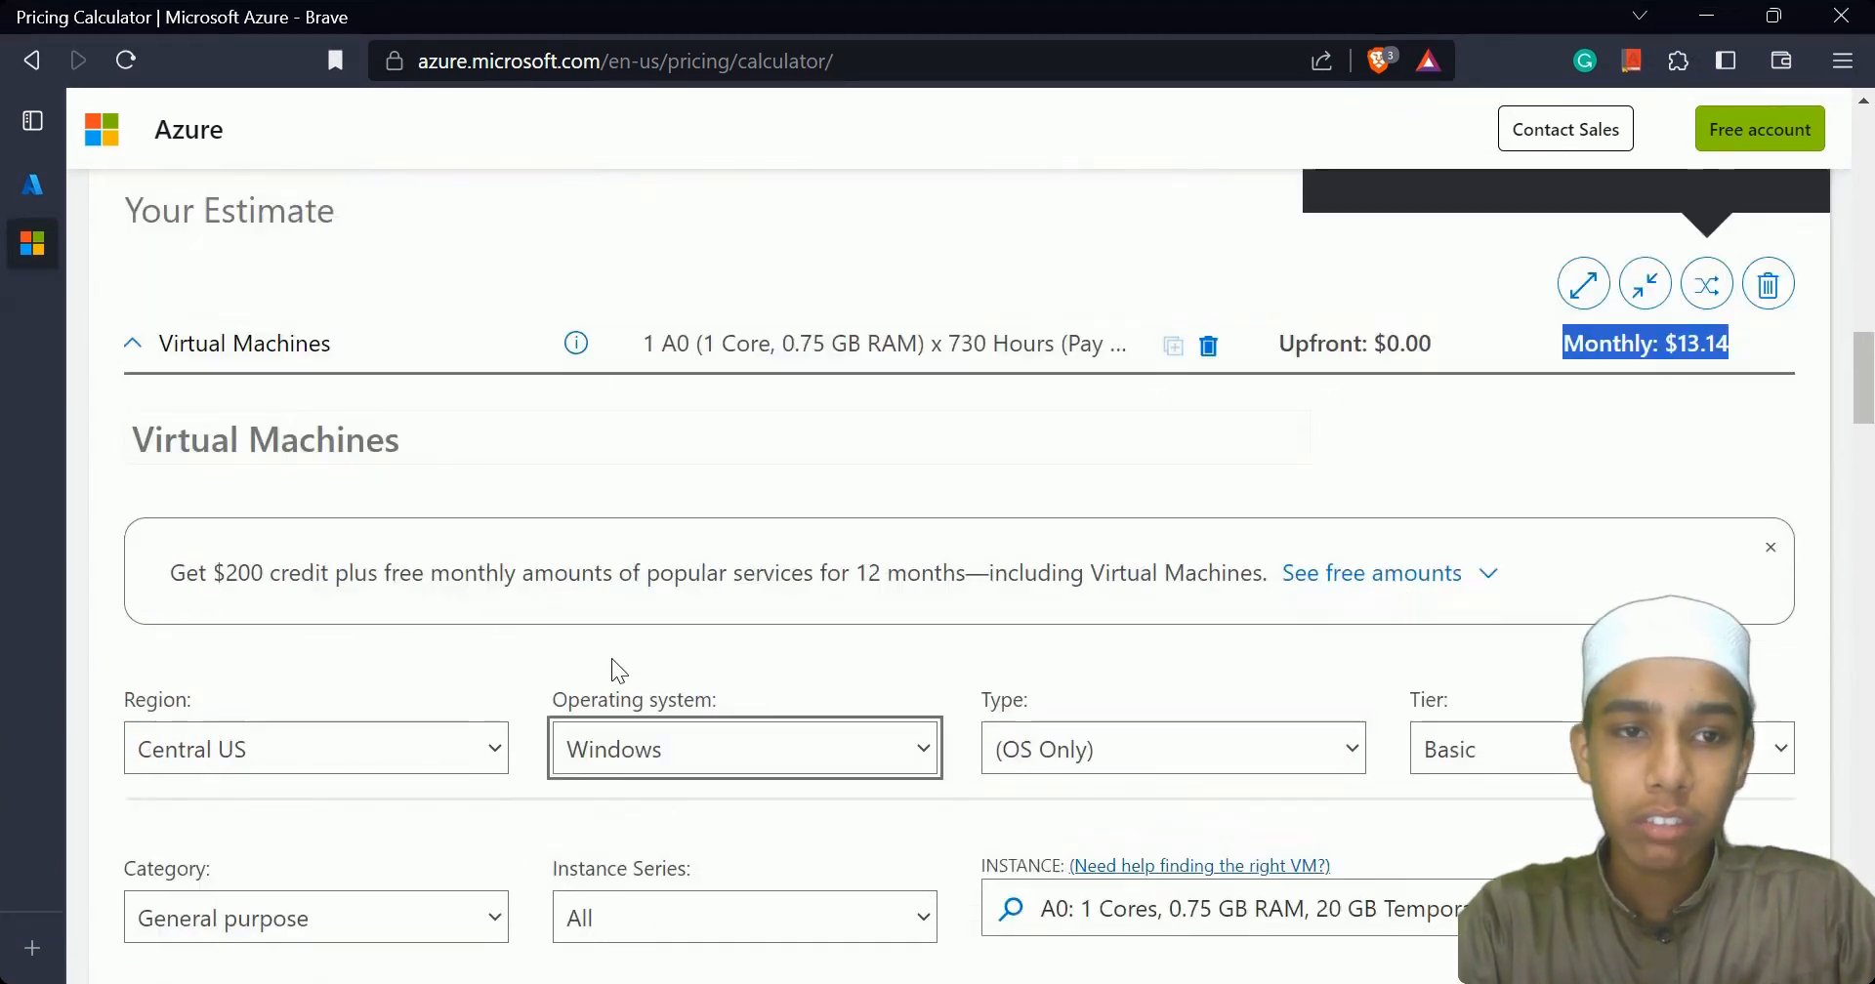
left_click(1305, 536)
scroll(1305, 536, "down", 2)
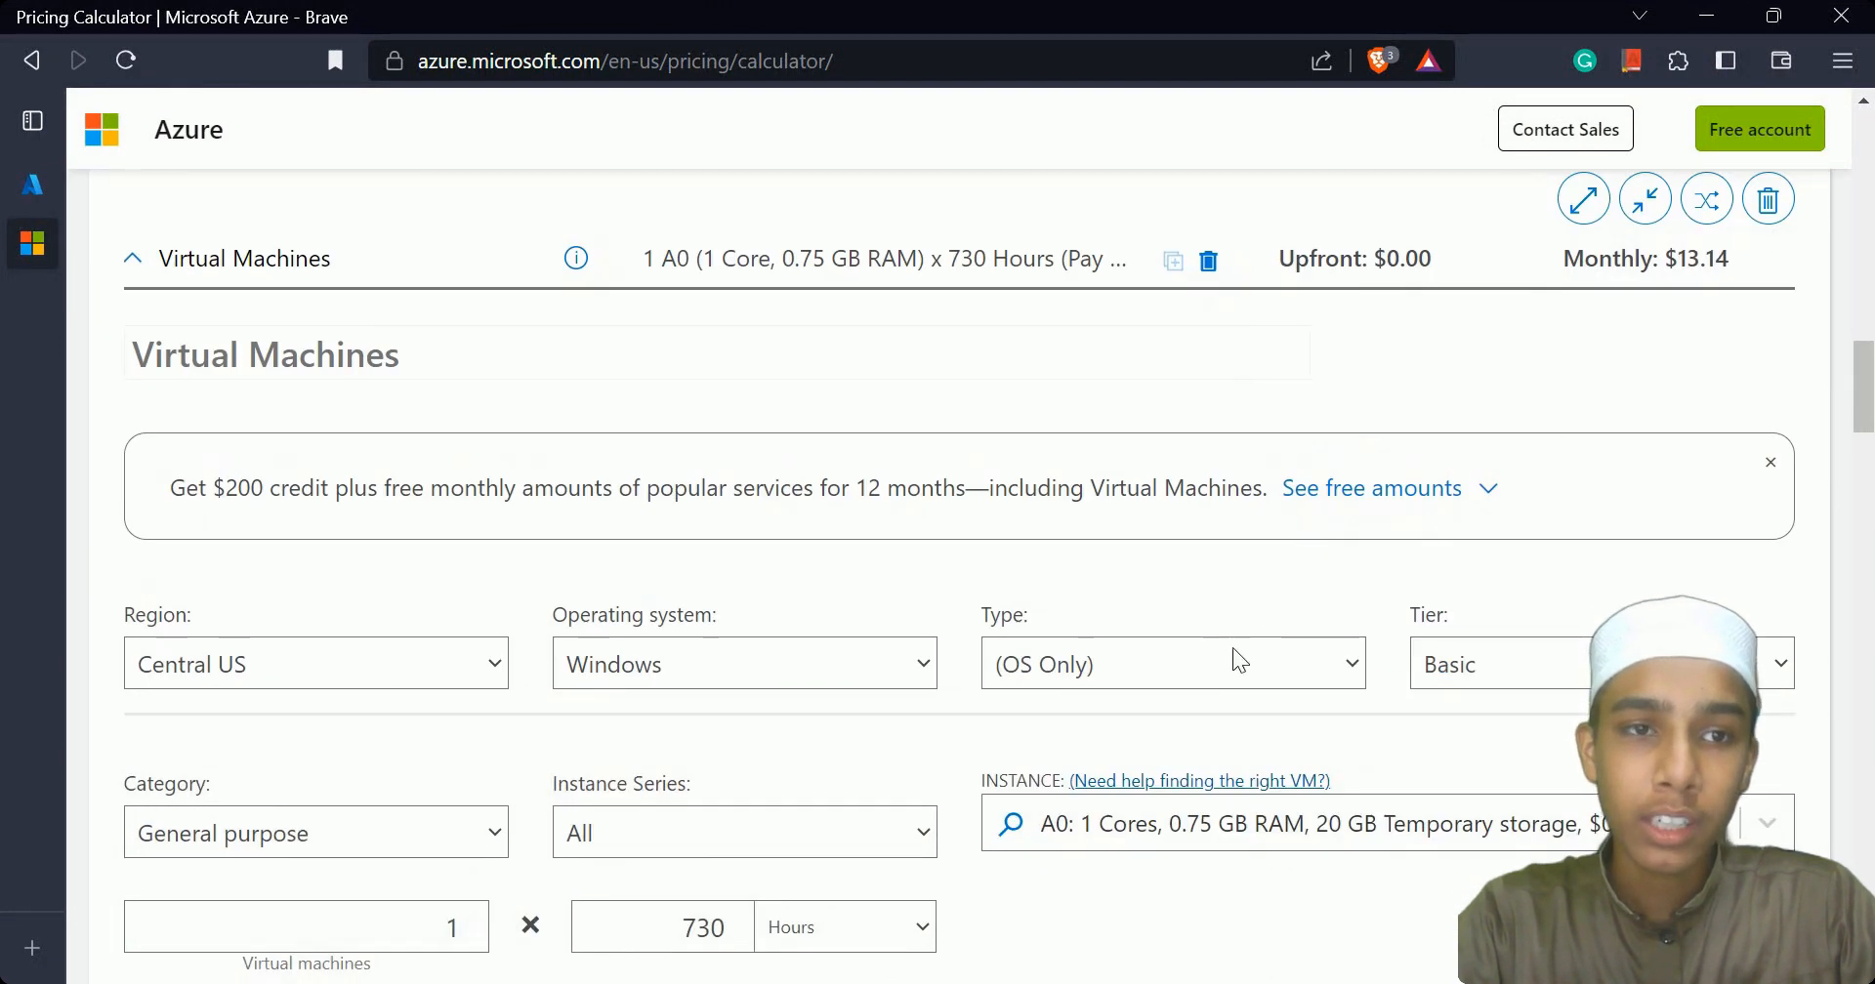
left_click(1041, 757)
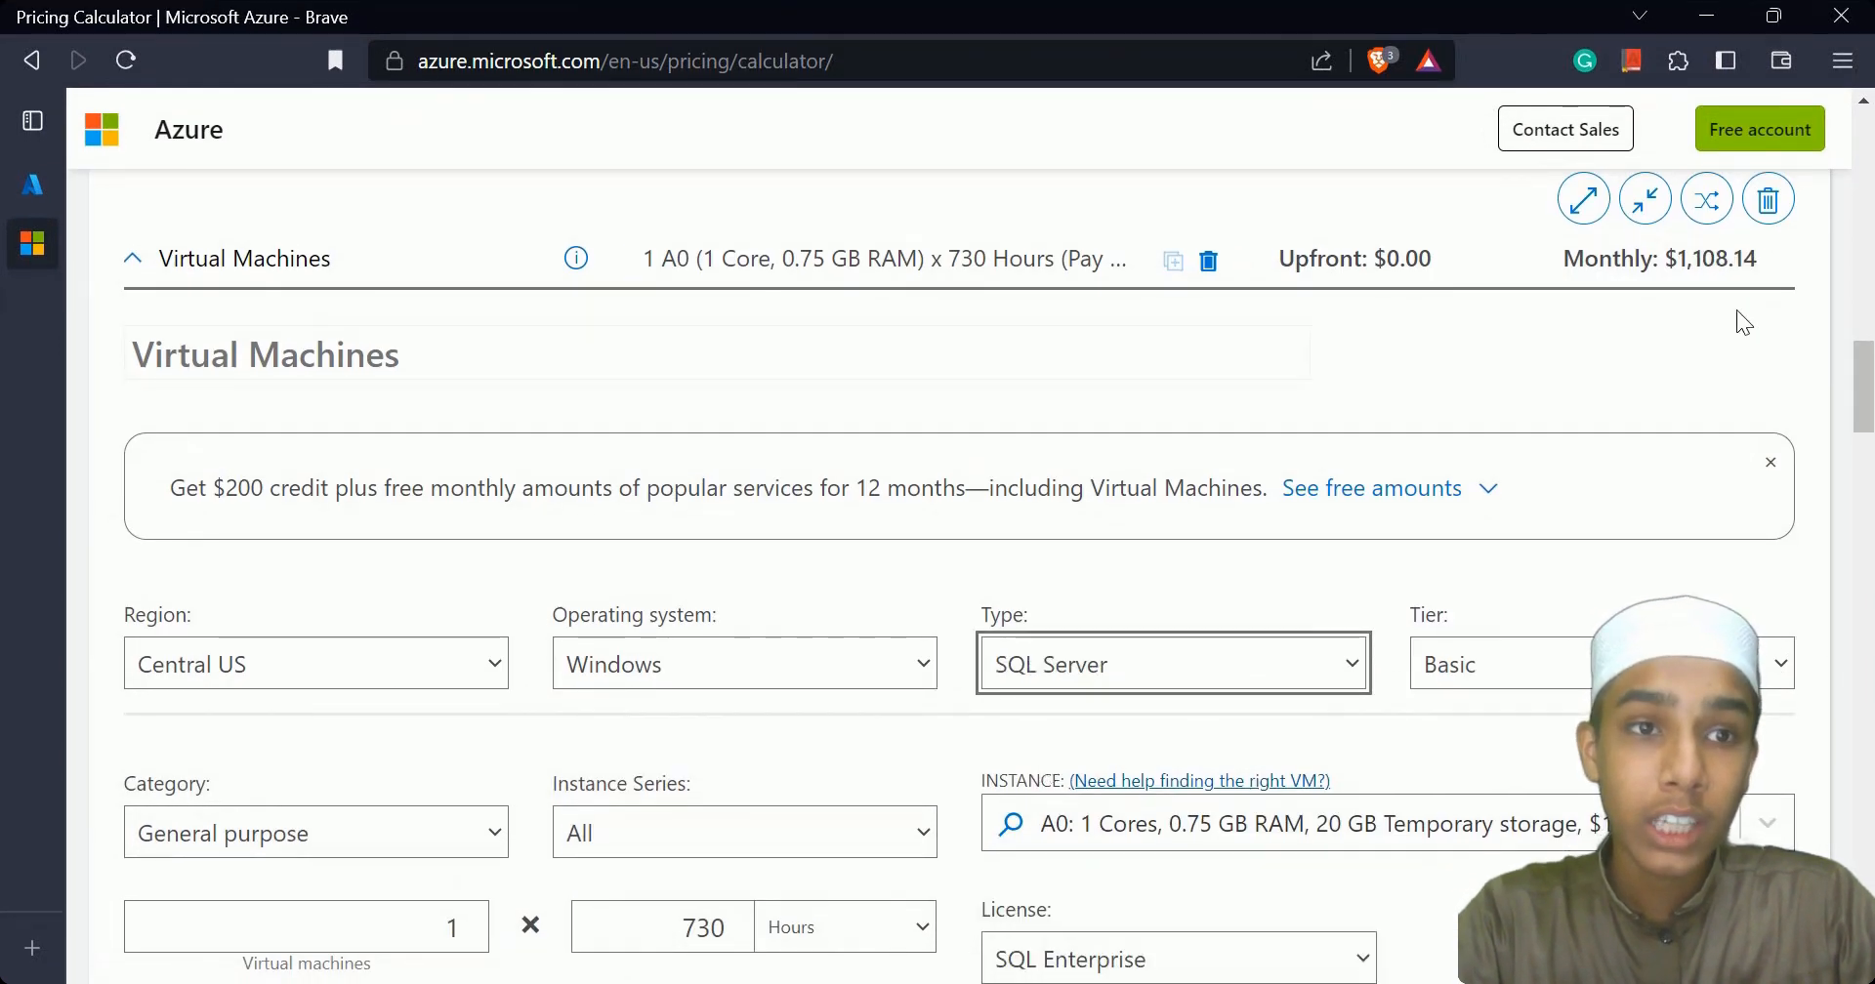
double_click(1689, 262)
left_click(1565, 416)
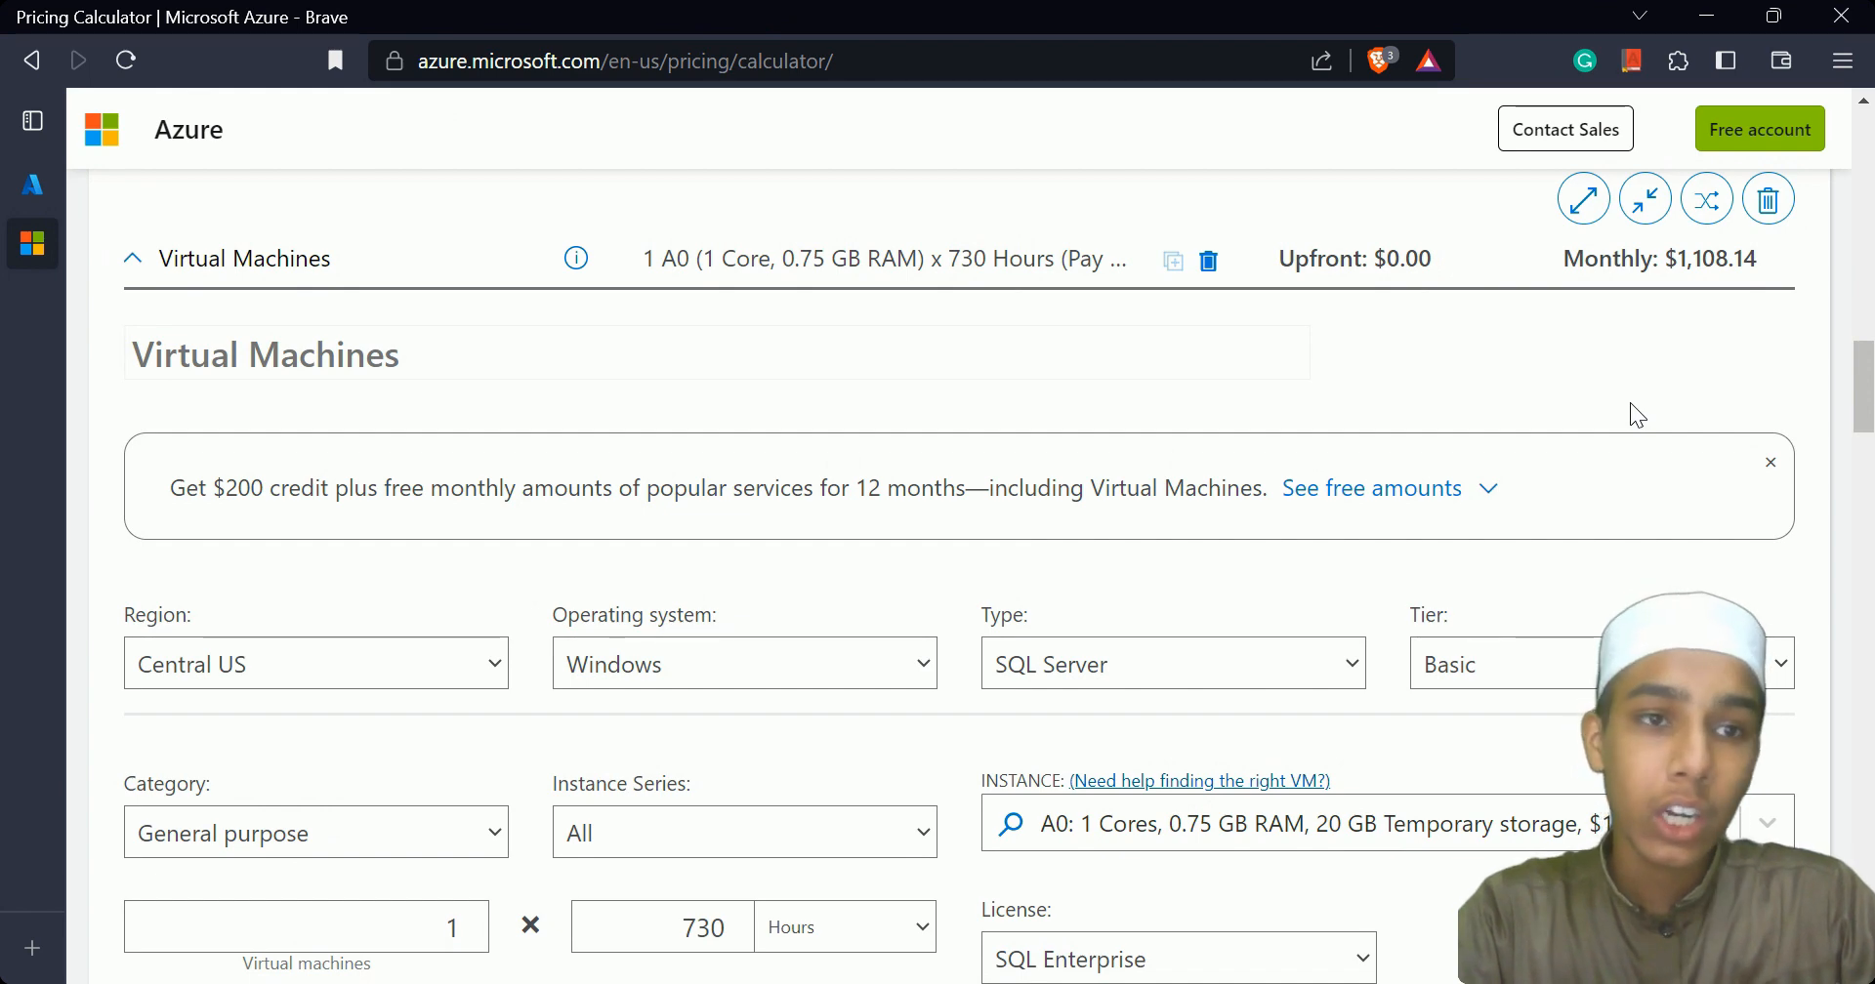
scroll(1638, 415, "down", 4)
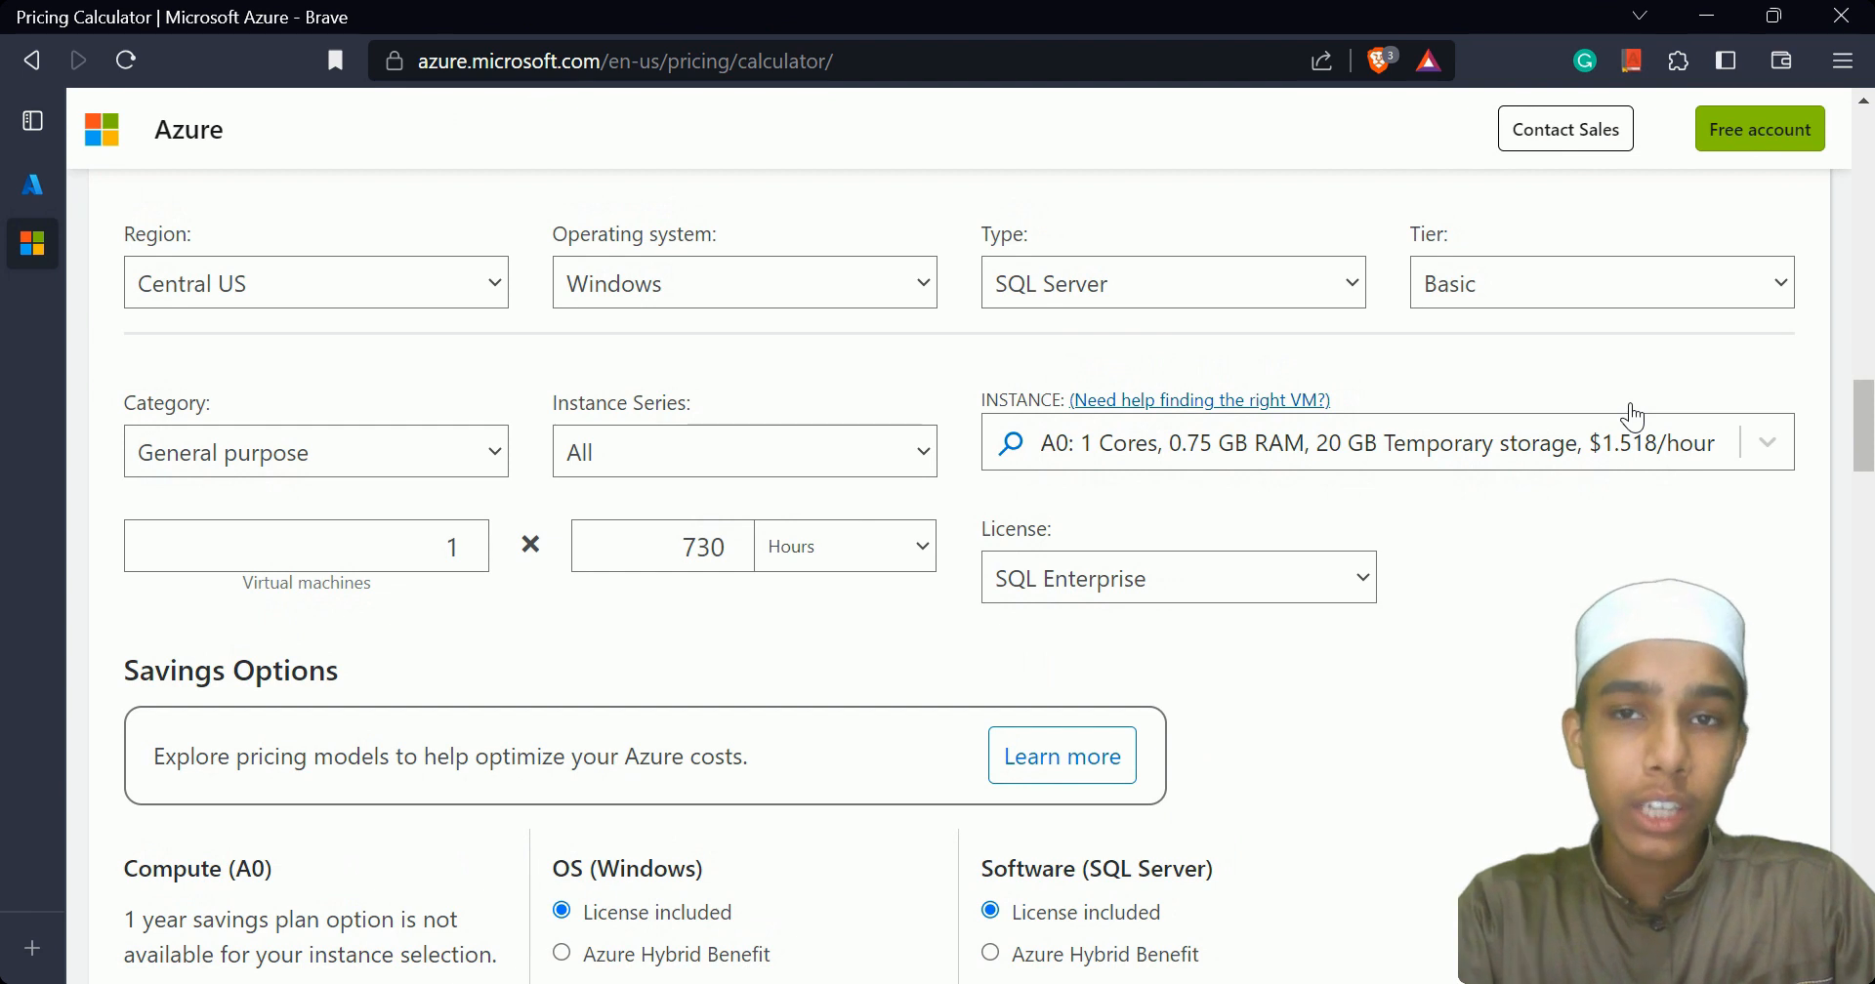
key("ctrl+w")
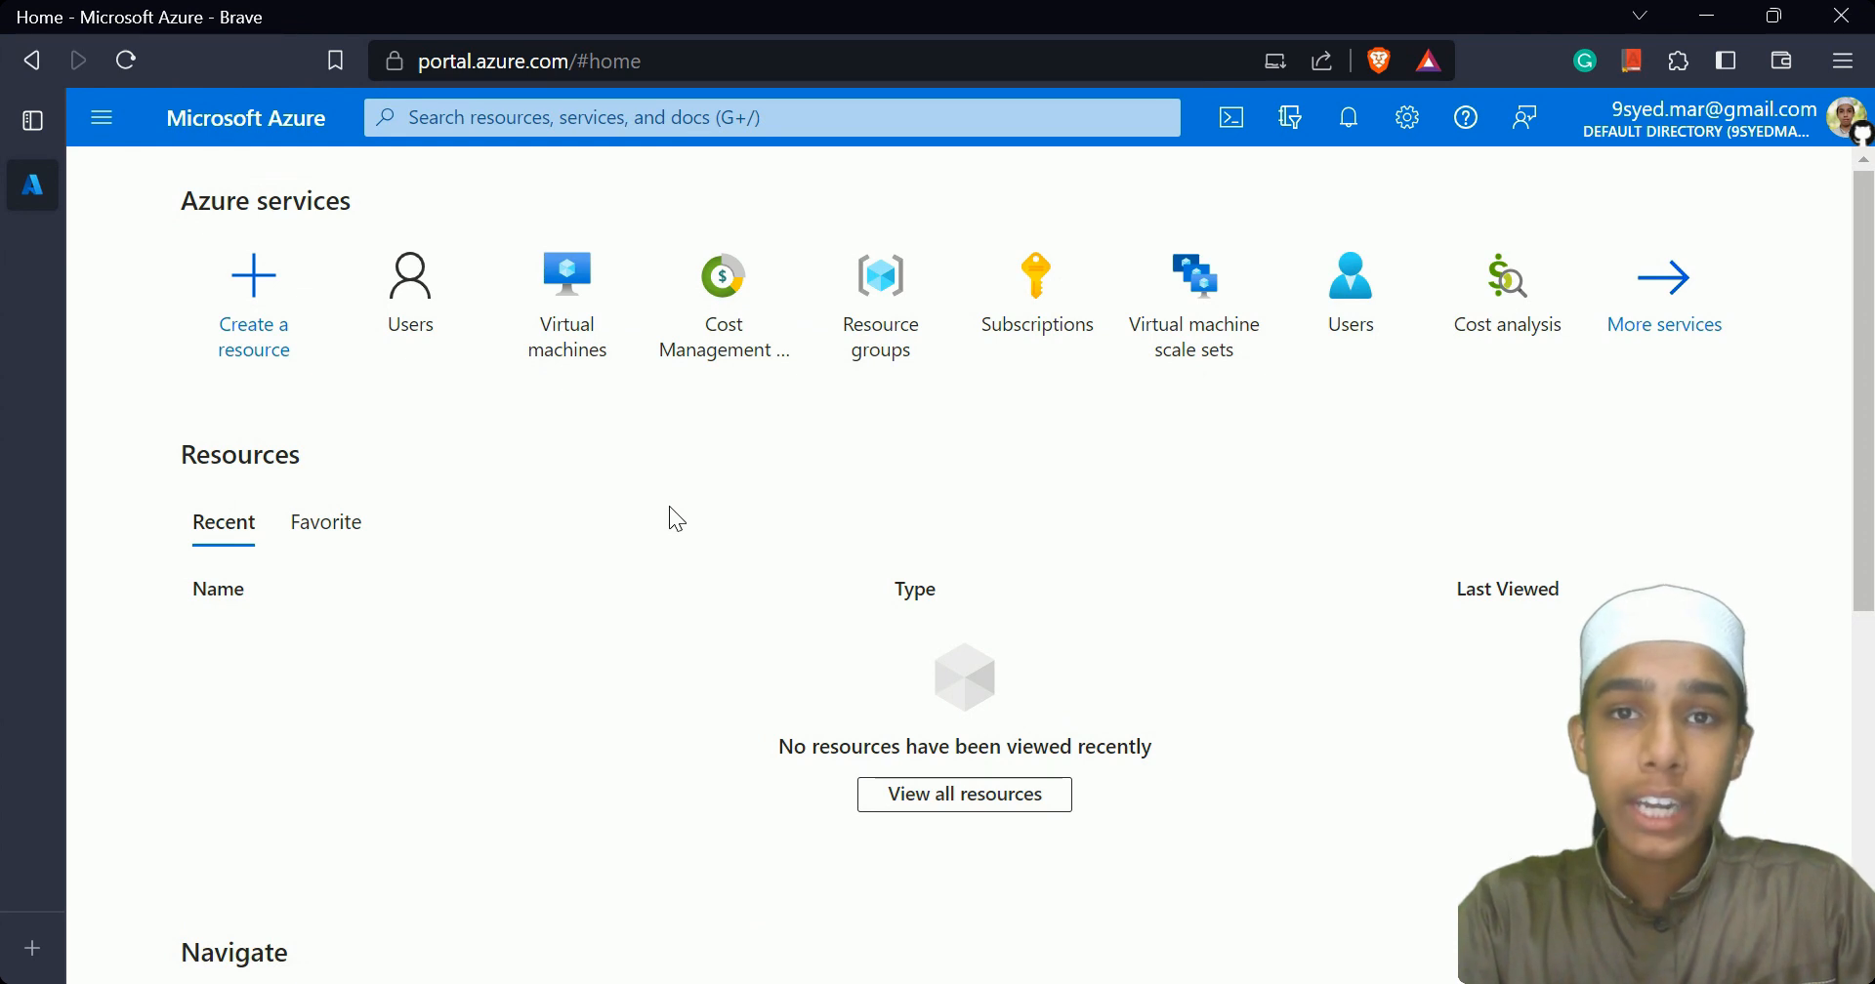
Search for 'virtual machine', open Virtual machines and start a new Azure virtual machine.
left_click(683, 122)
type("virt")
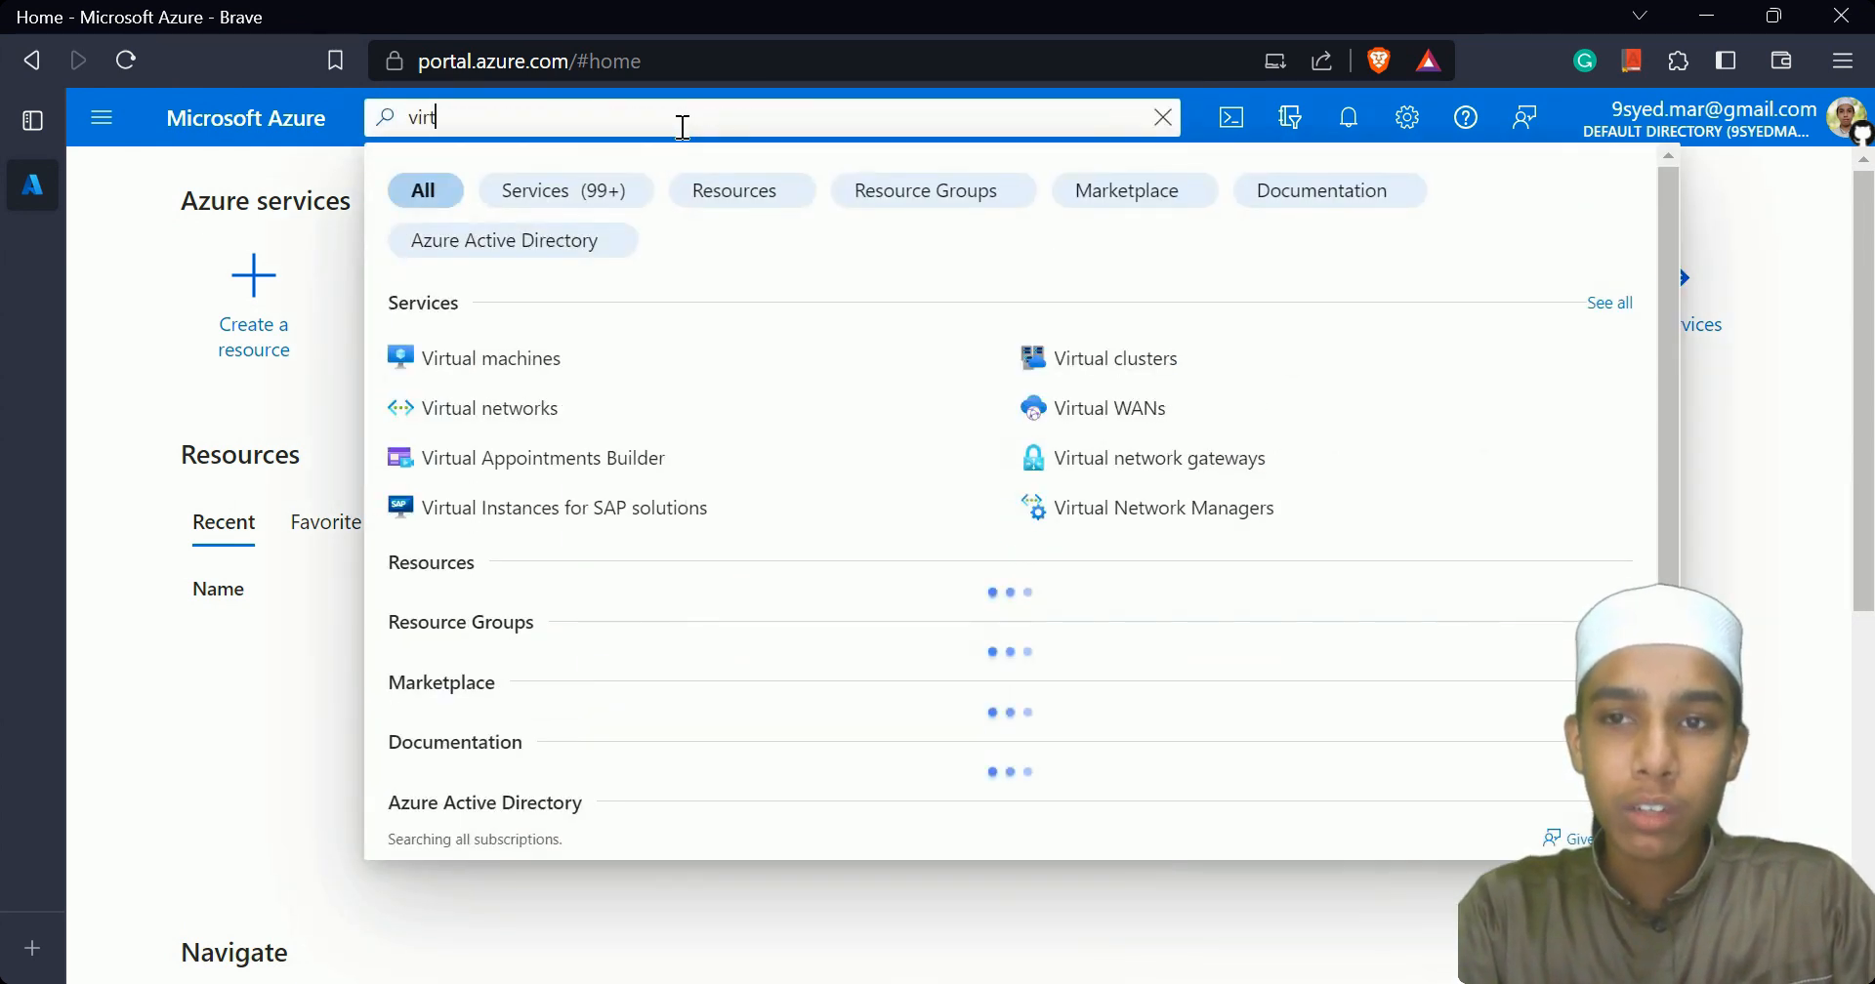
type("ual machine")
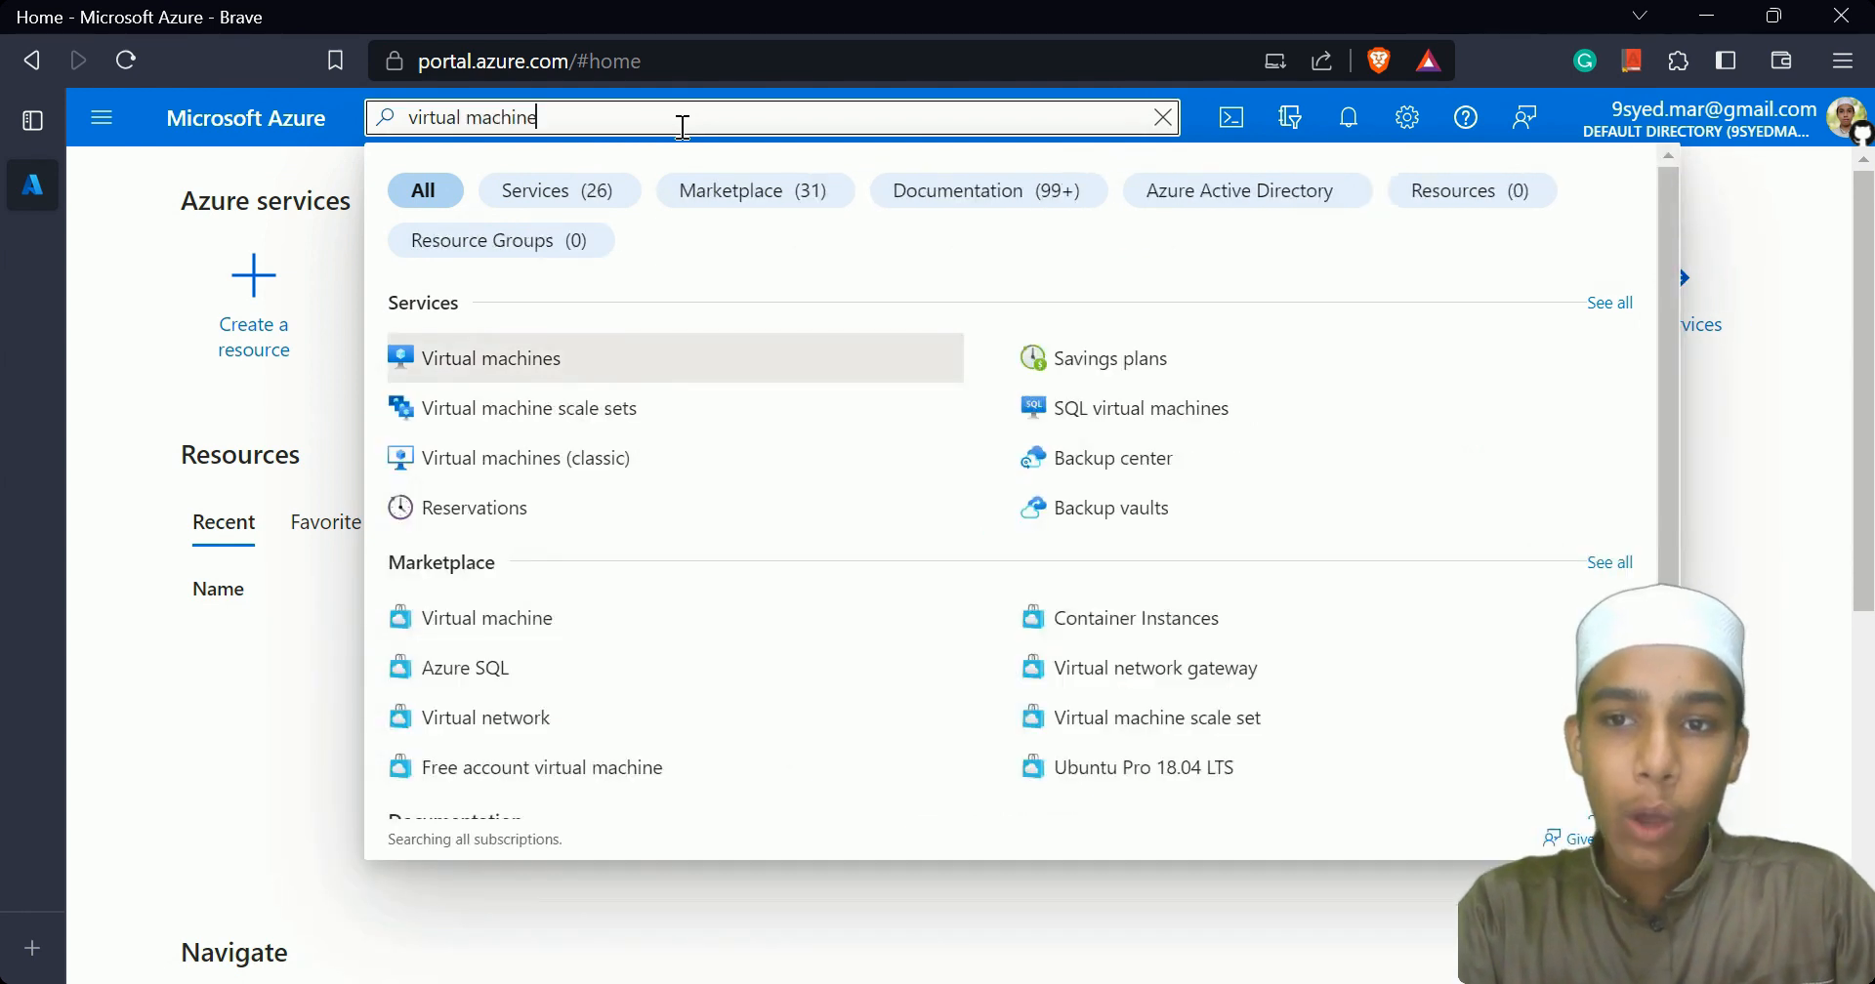
left_click(496, 379)
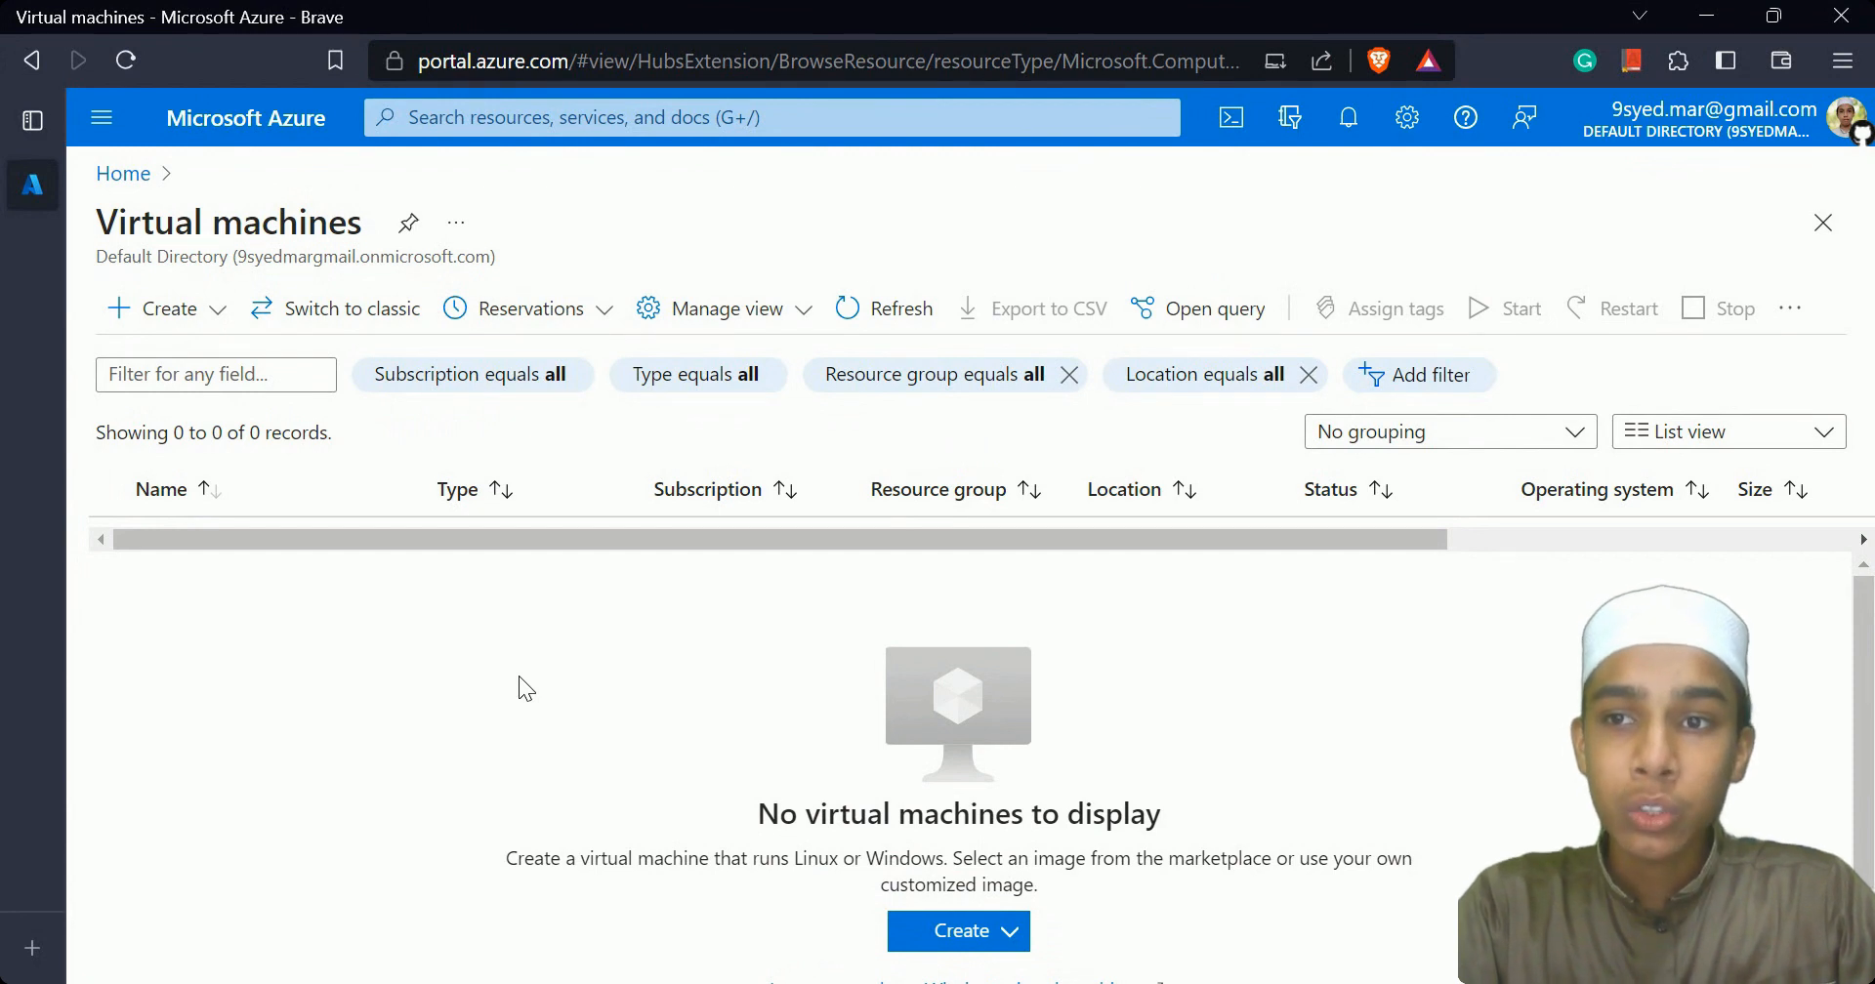
left_click(196, 340)
left_click(235, 371)
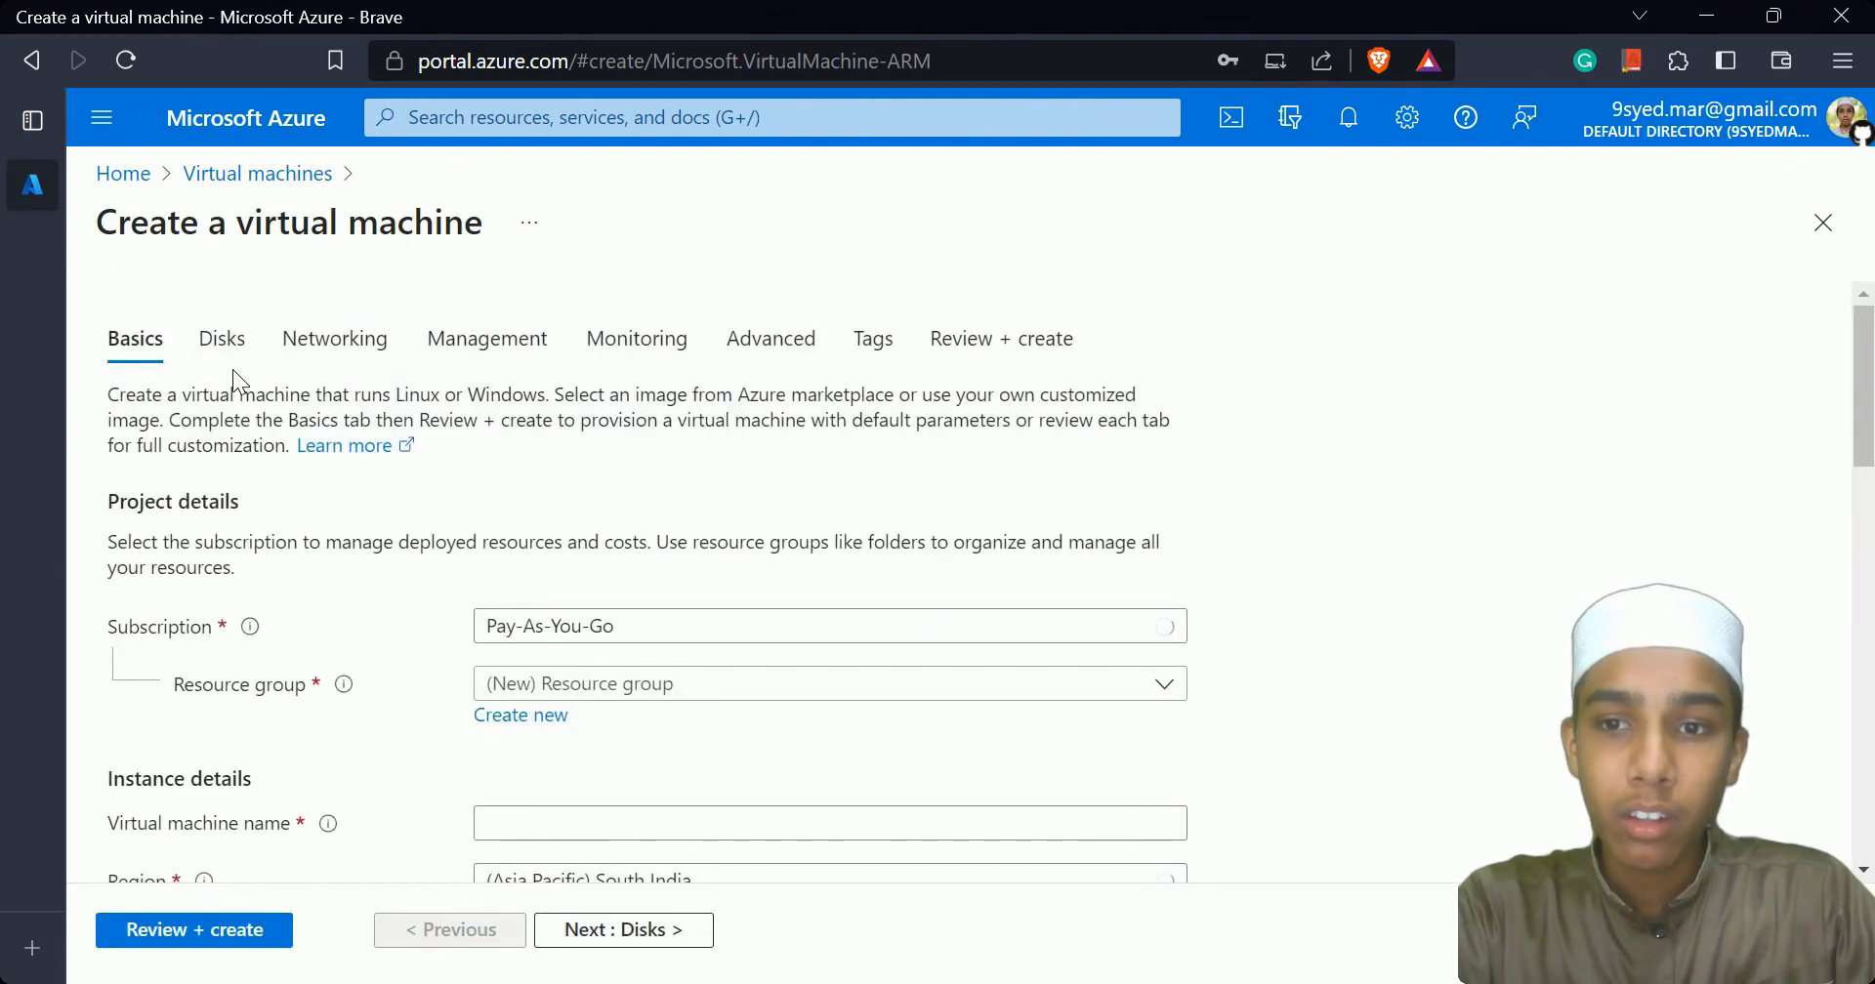
scroll(1588, 536, "down", 3)
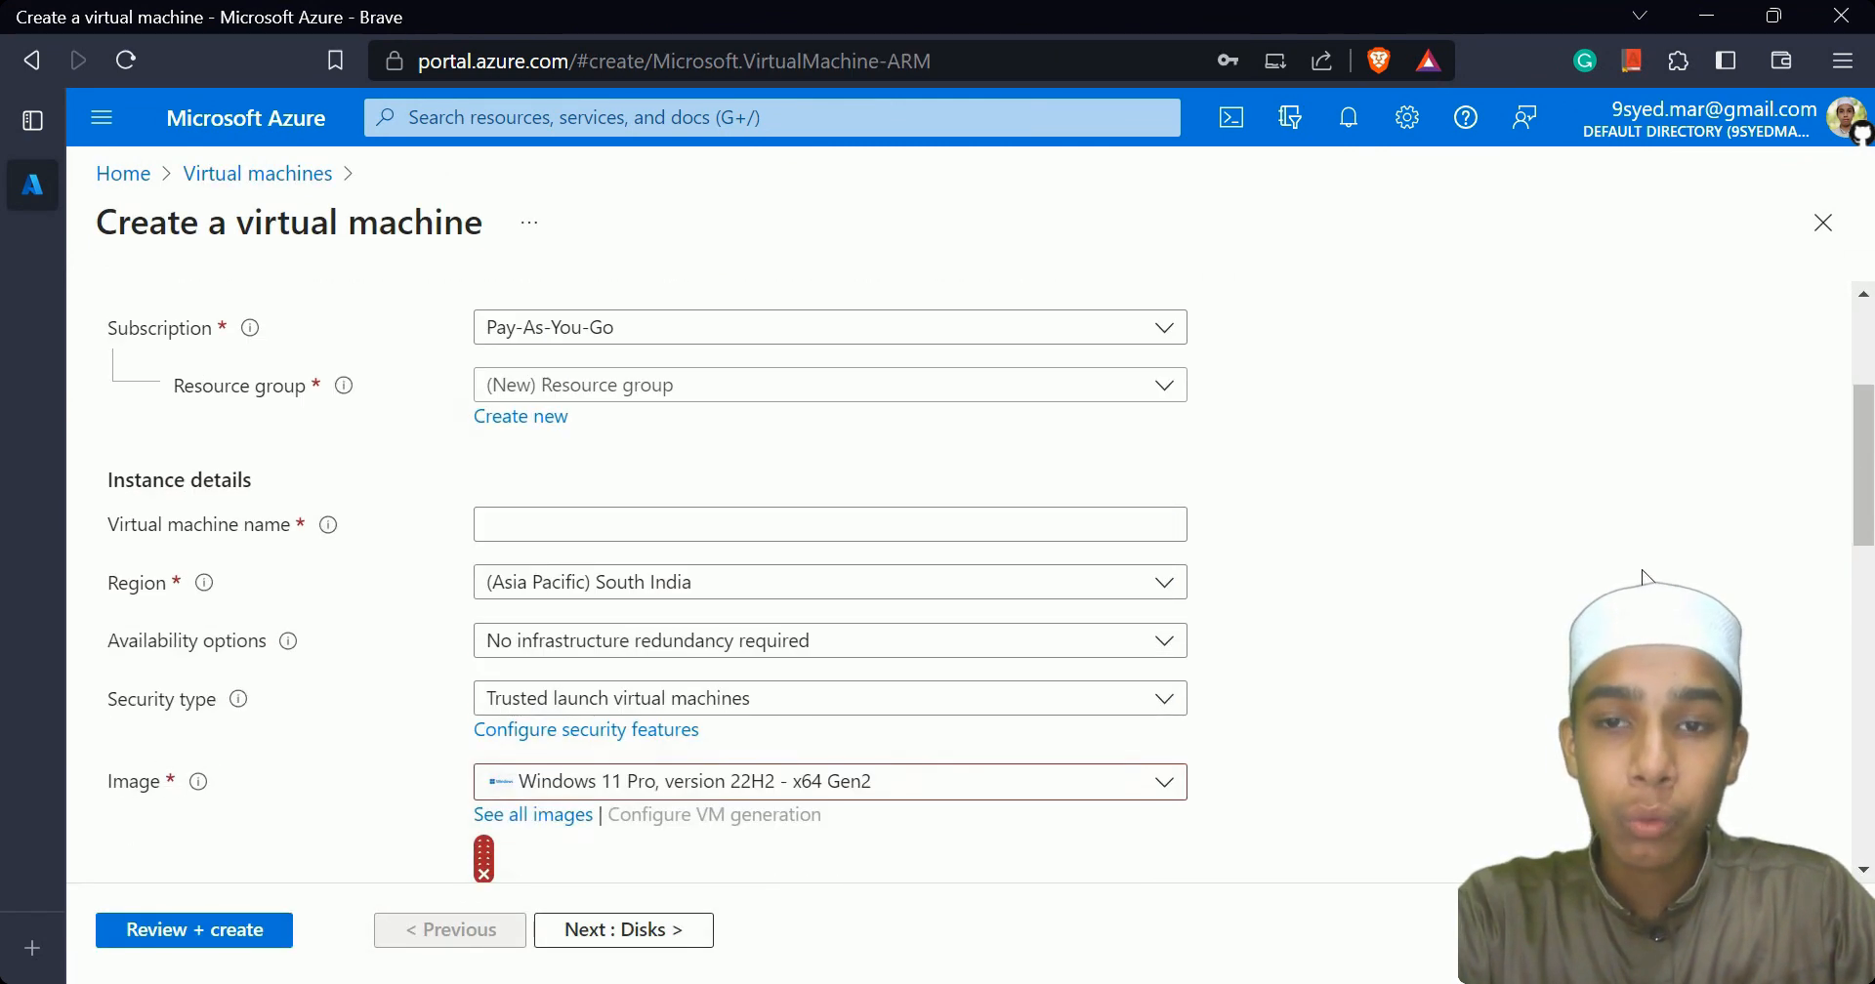
scroll(1594, 549, "down", 2)
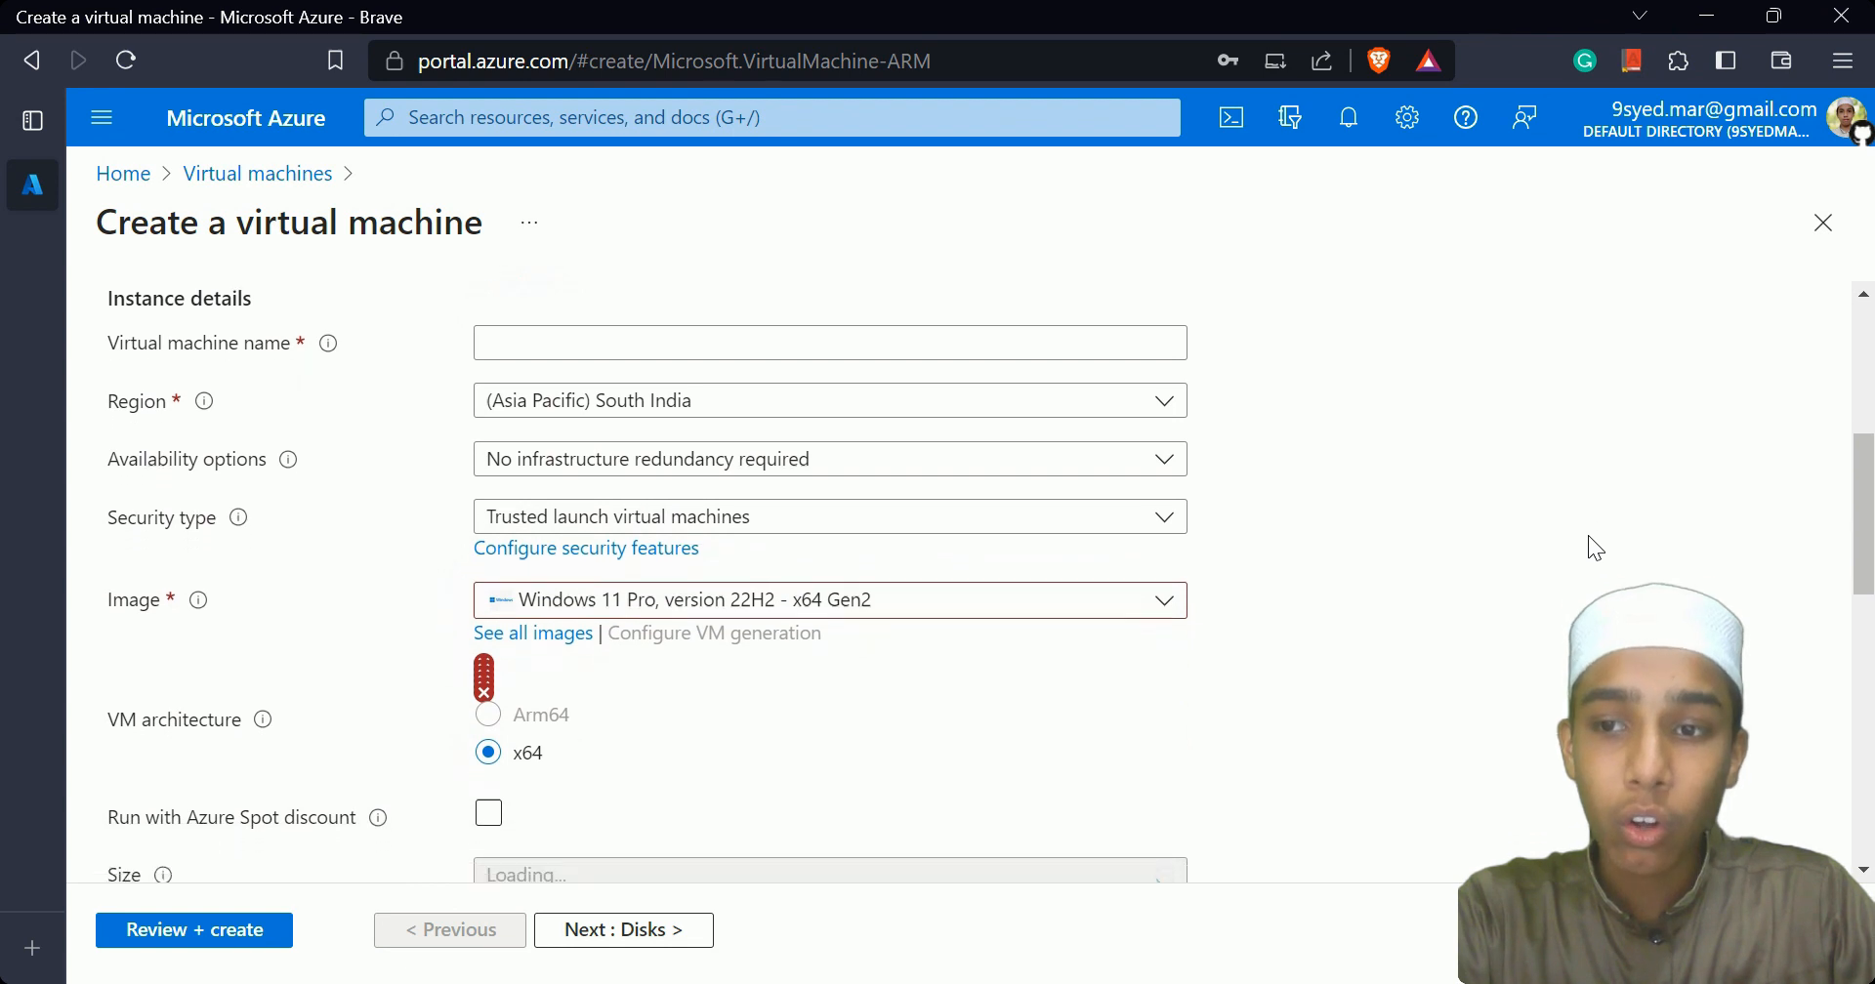
scroll(1595, 549, "up", 1)
scroll(1588, 537, "up", 4)
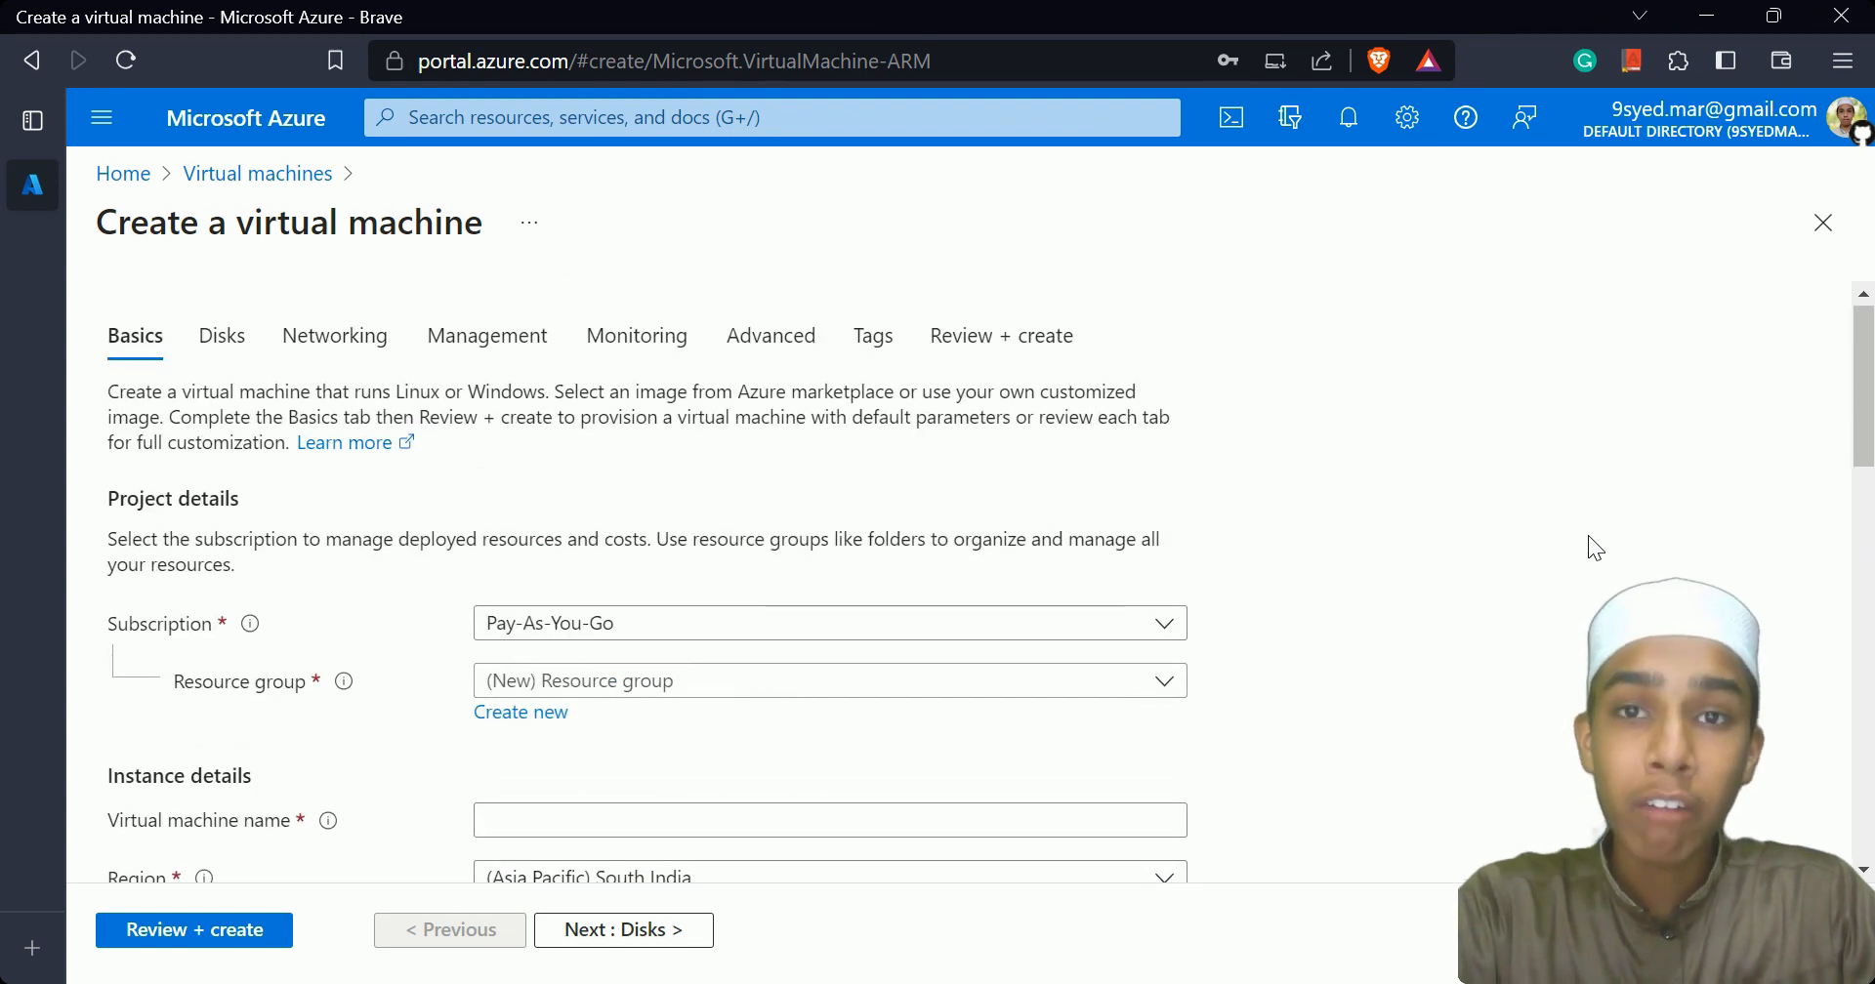
left_click(1023, 632)
left_click(1019, 639)
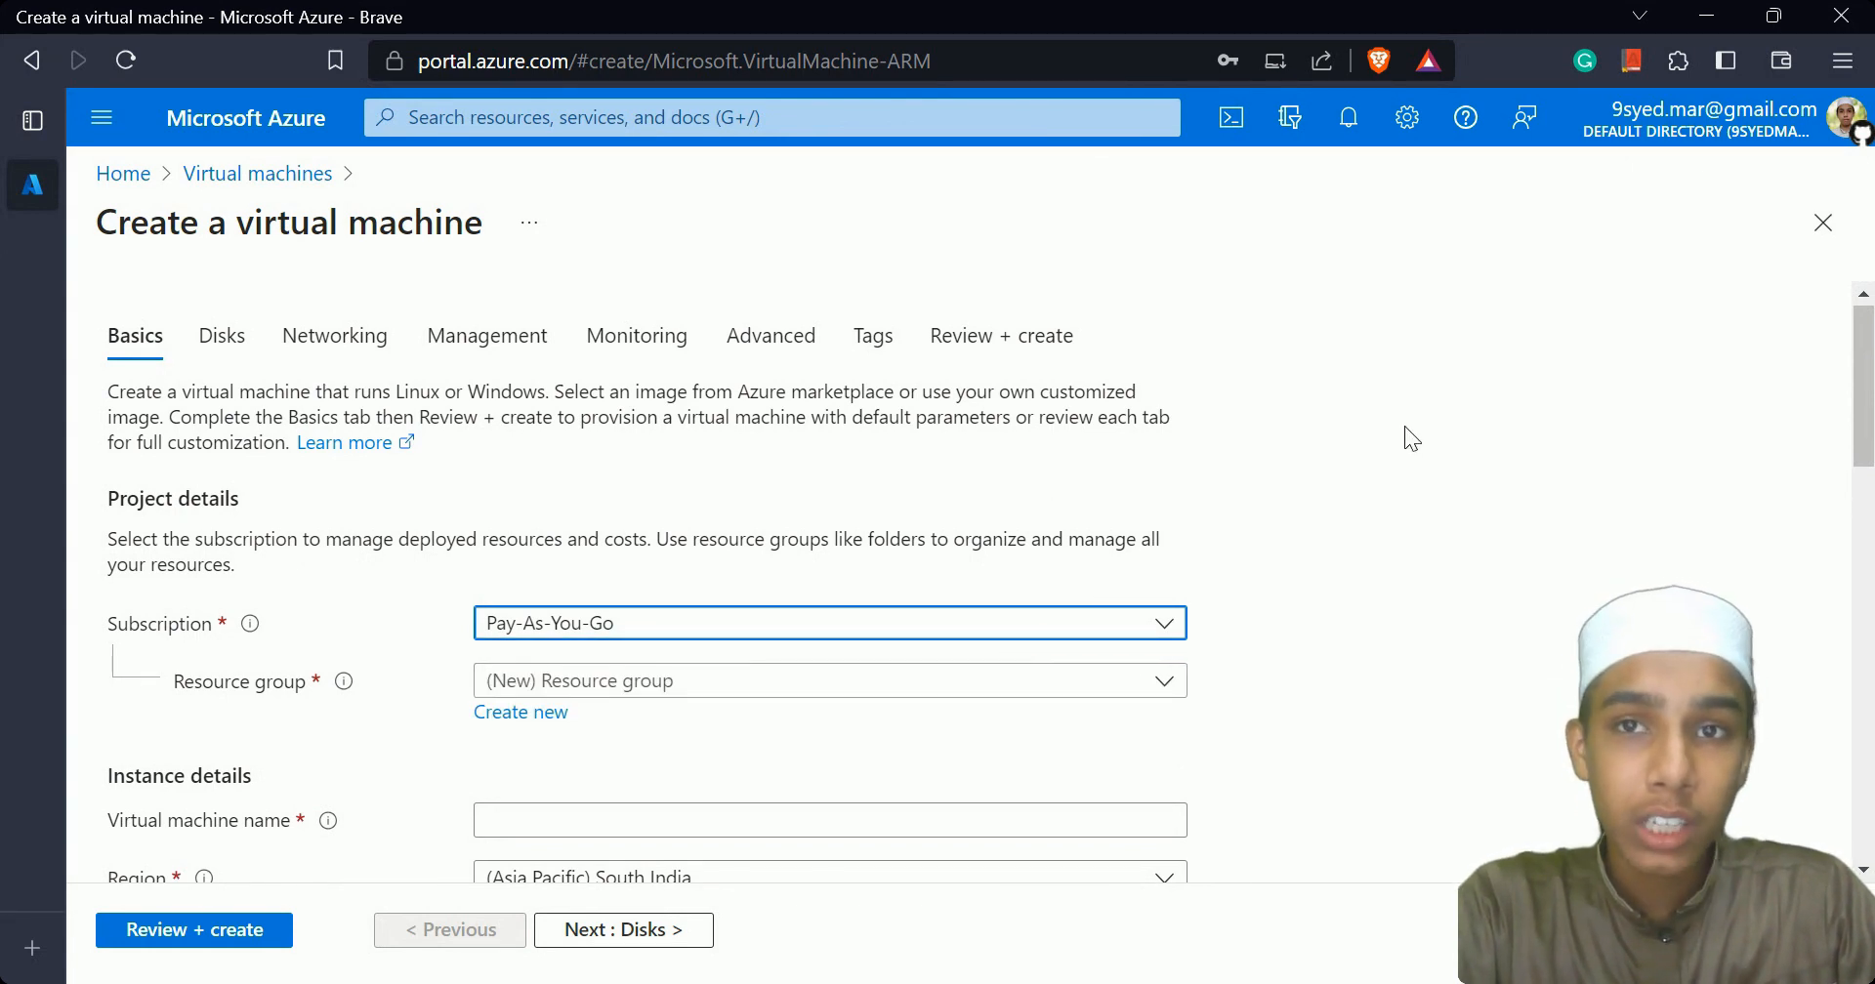
left_click(937, 525)
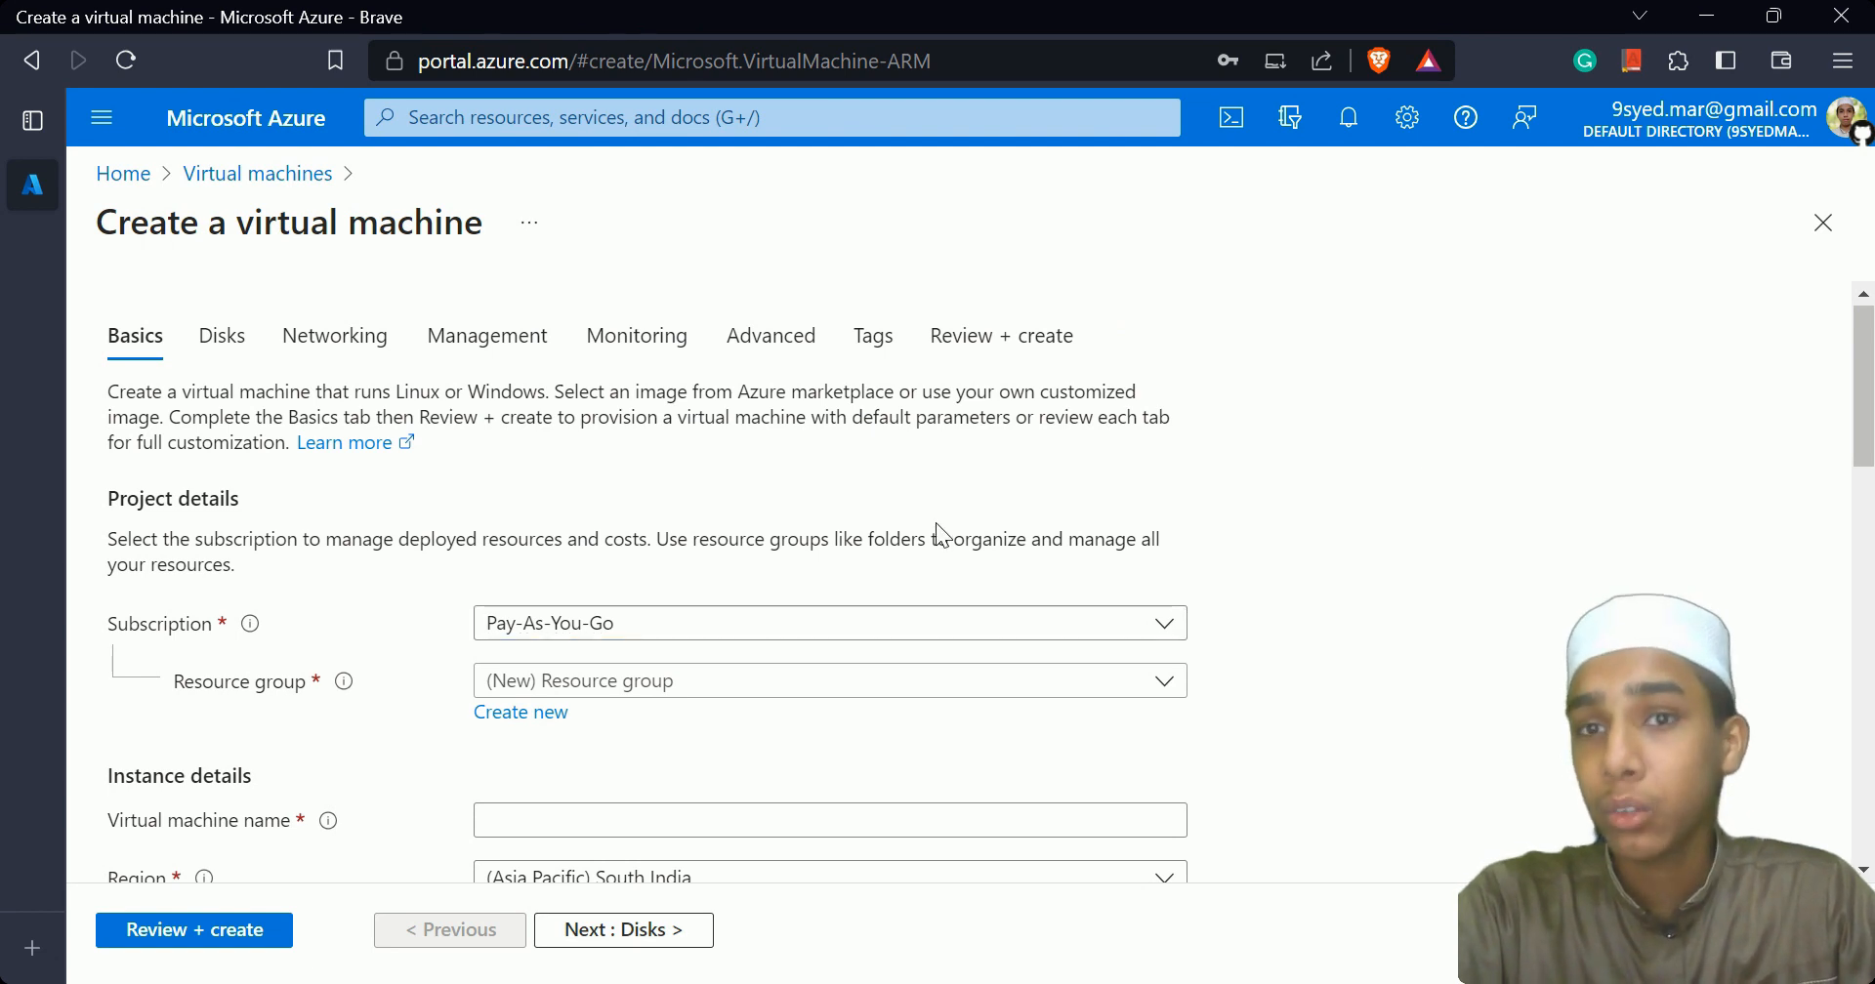
scroll(935, 524, "down", 3)
left_click(910, 482)
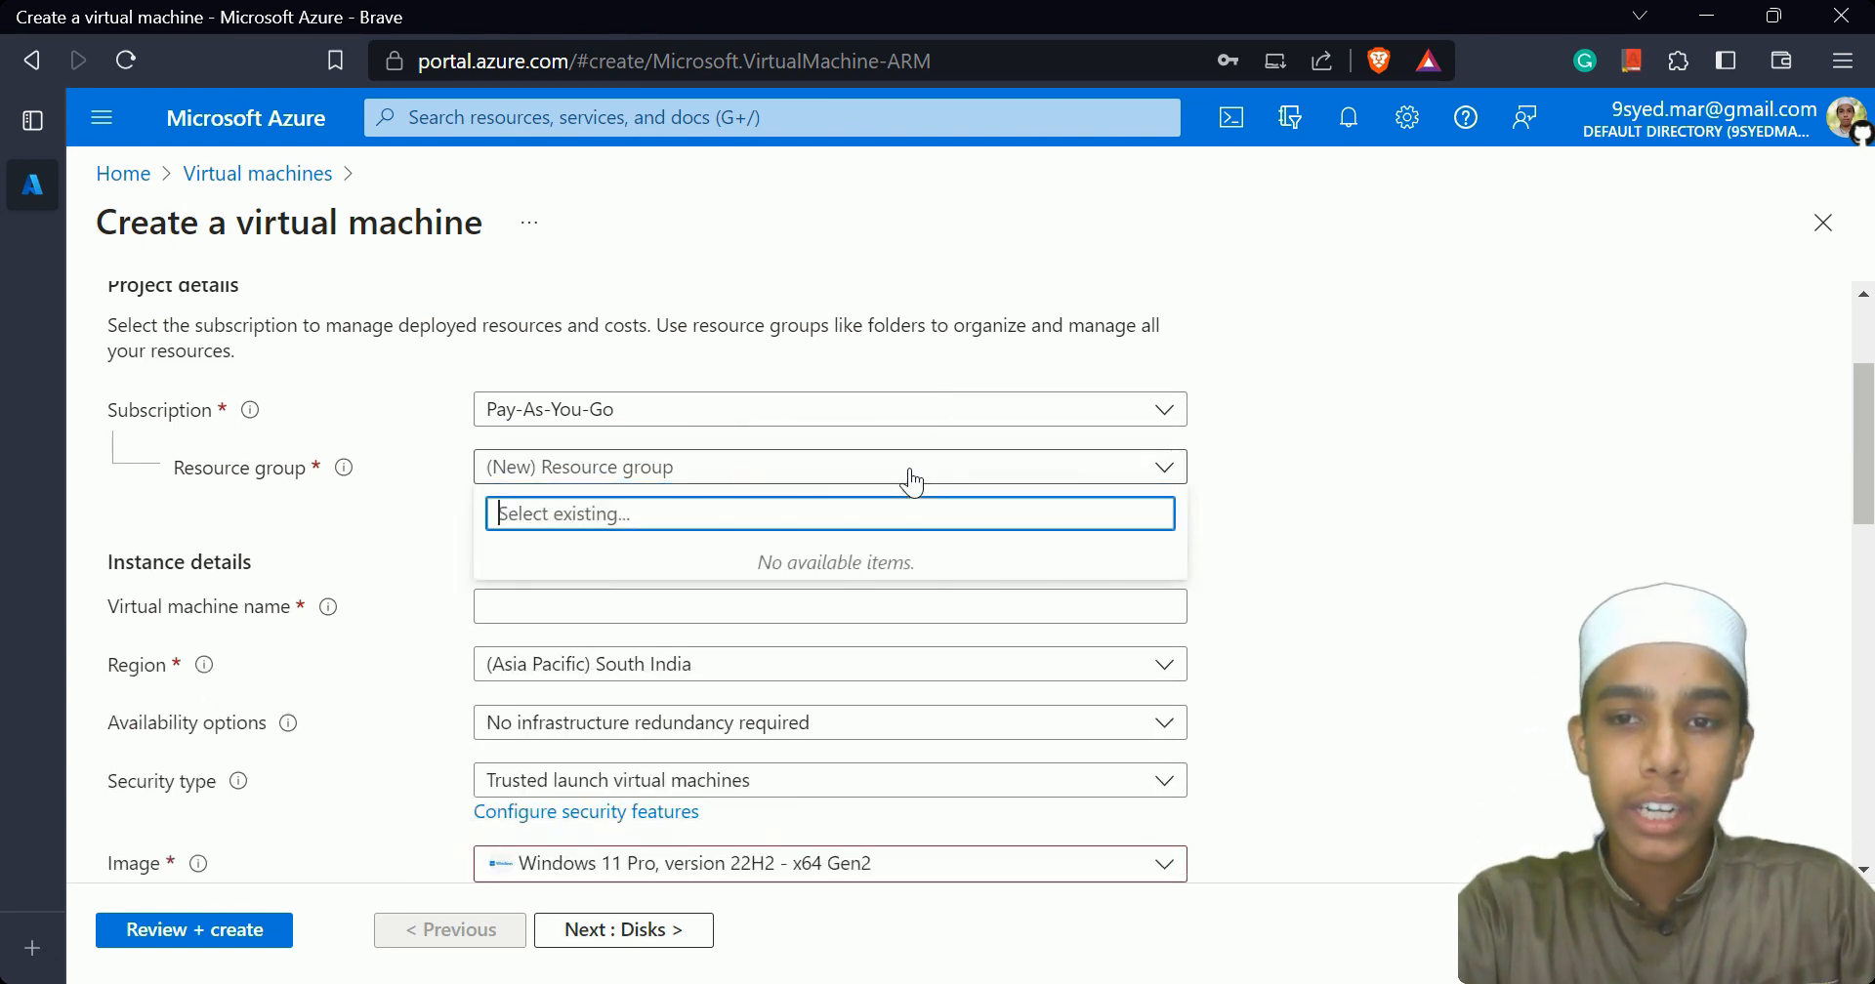
left_click(913, 482)
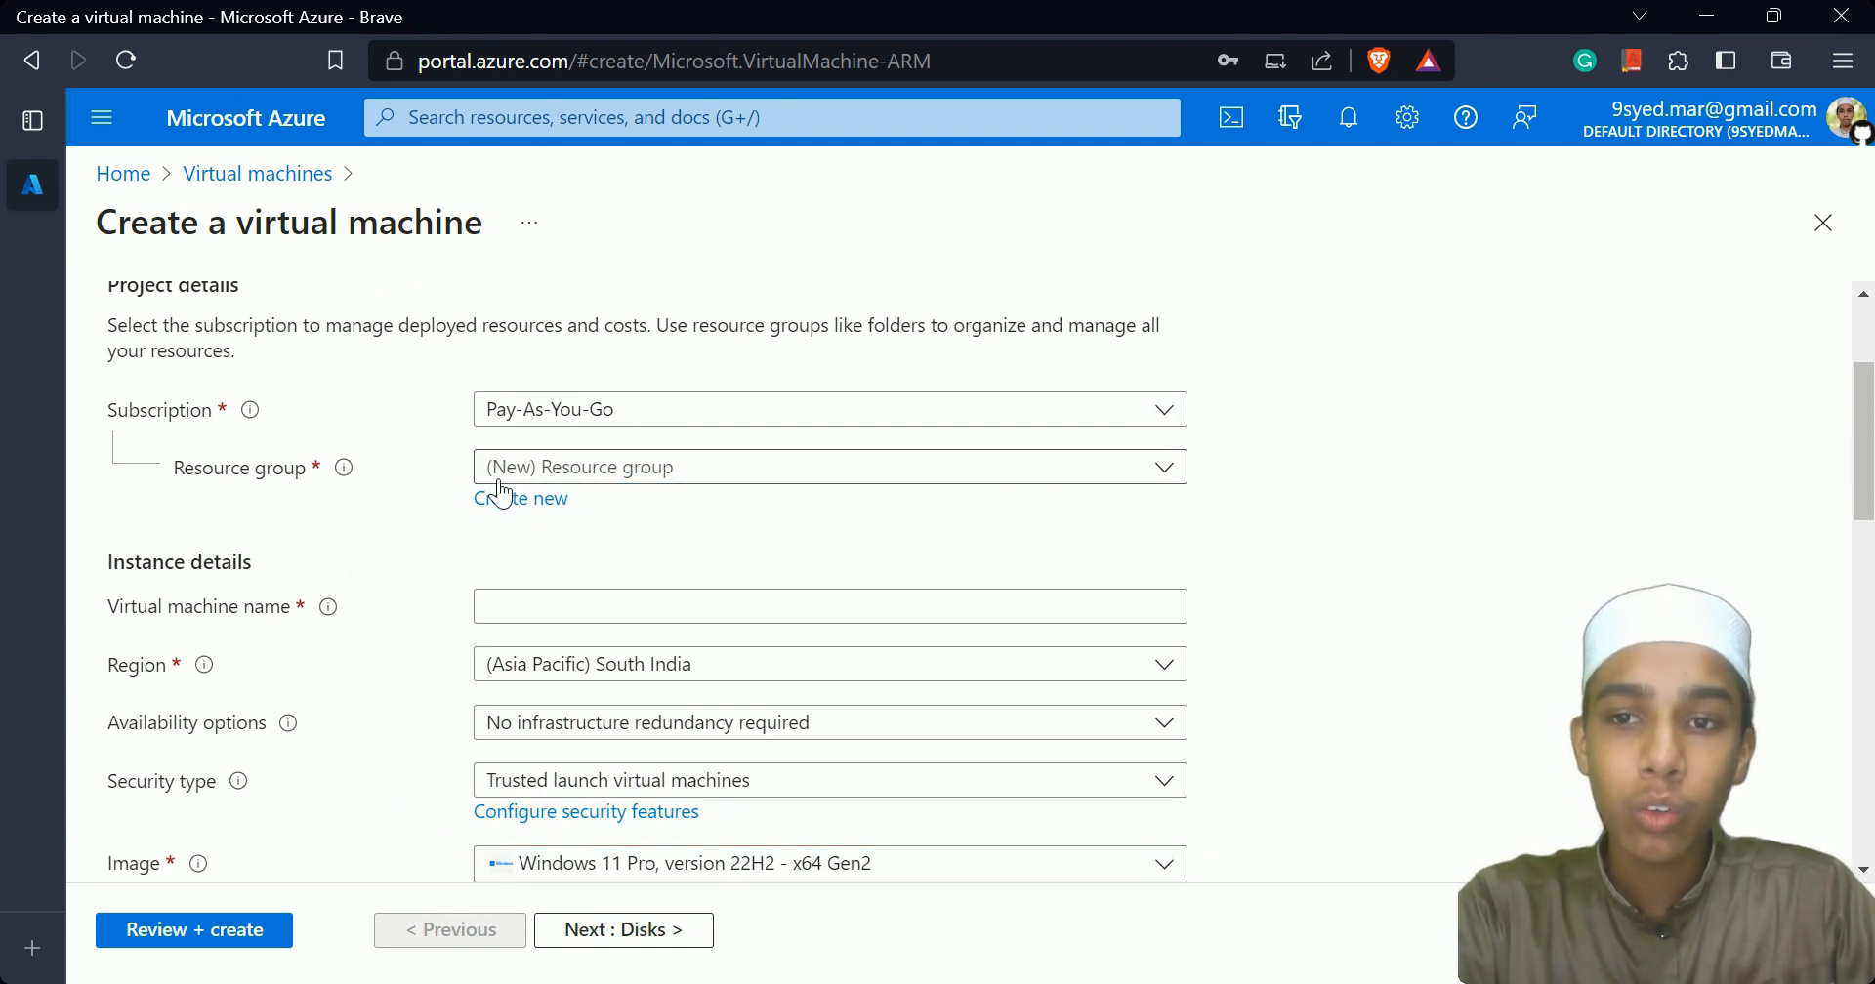
key("ctrl+t")
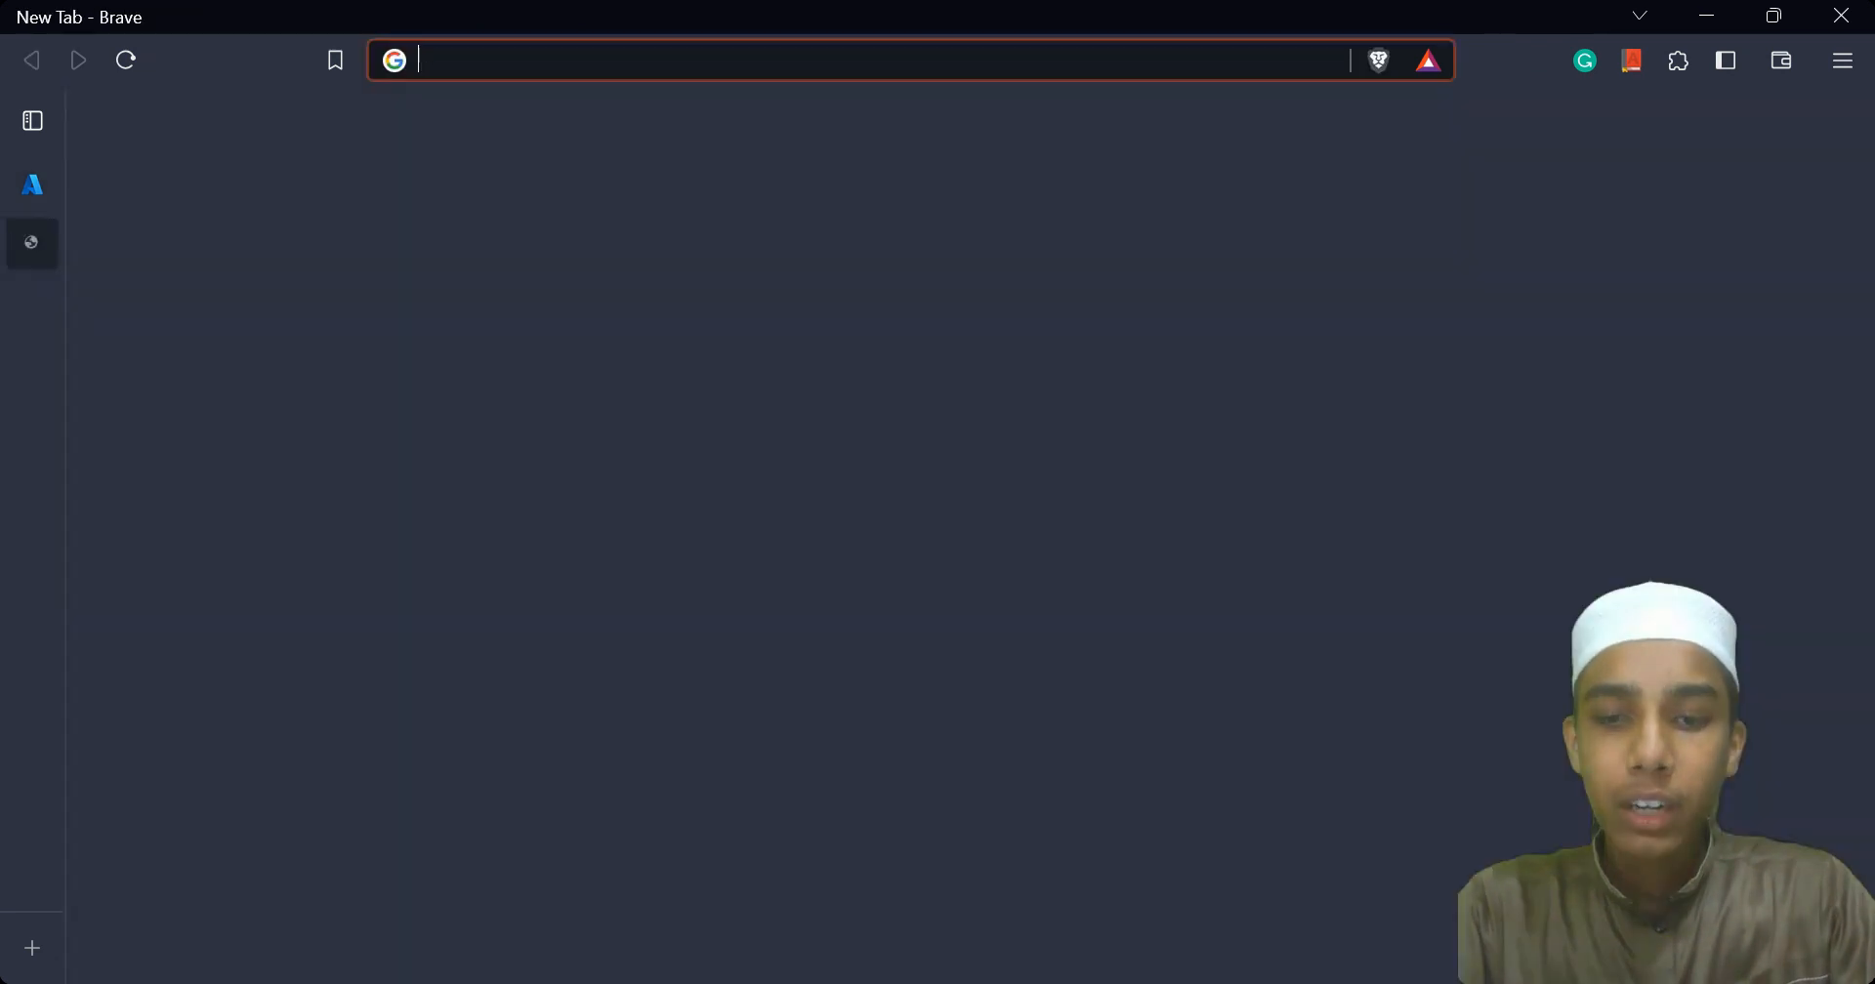
type("portal.azure.com")
key("Return")
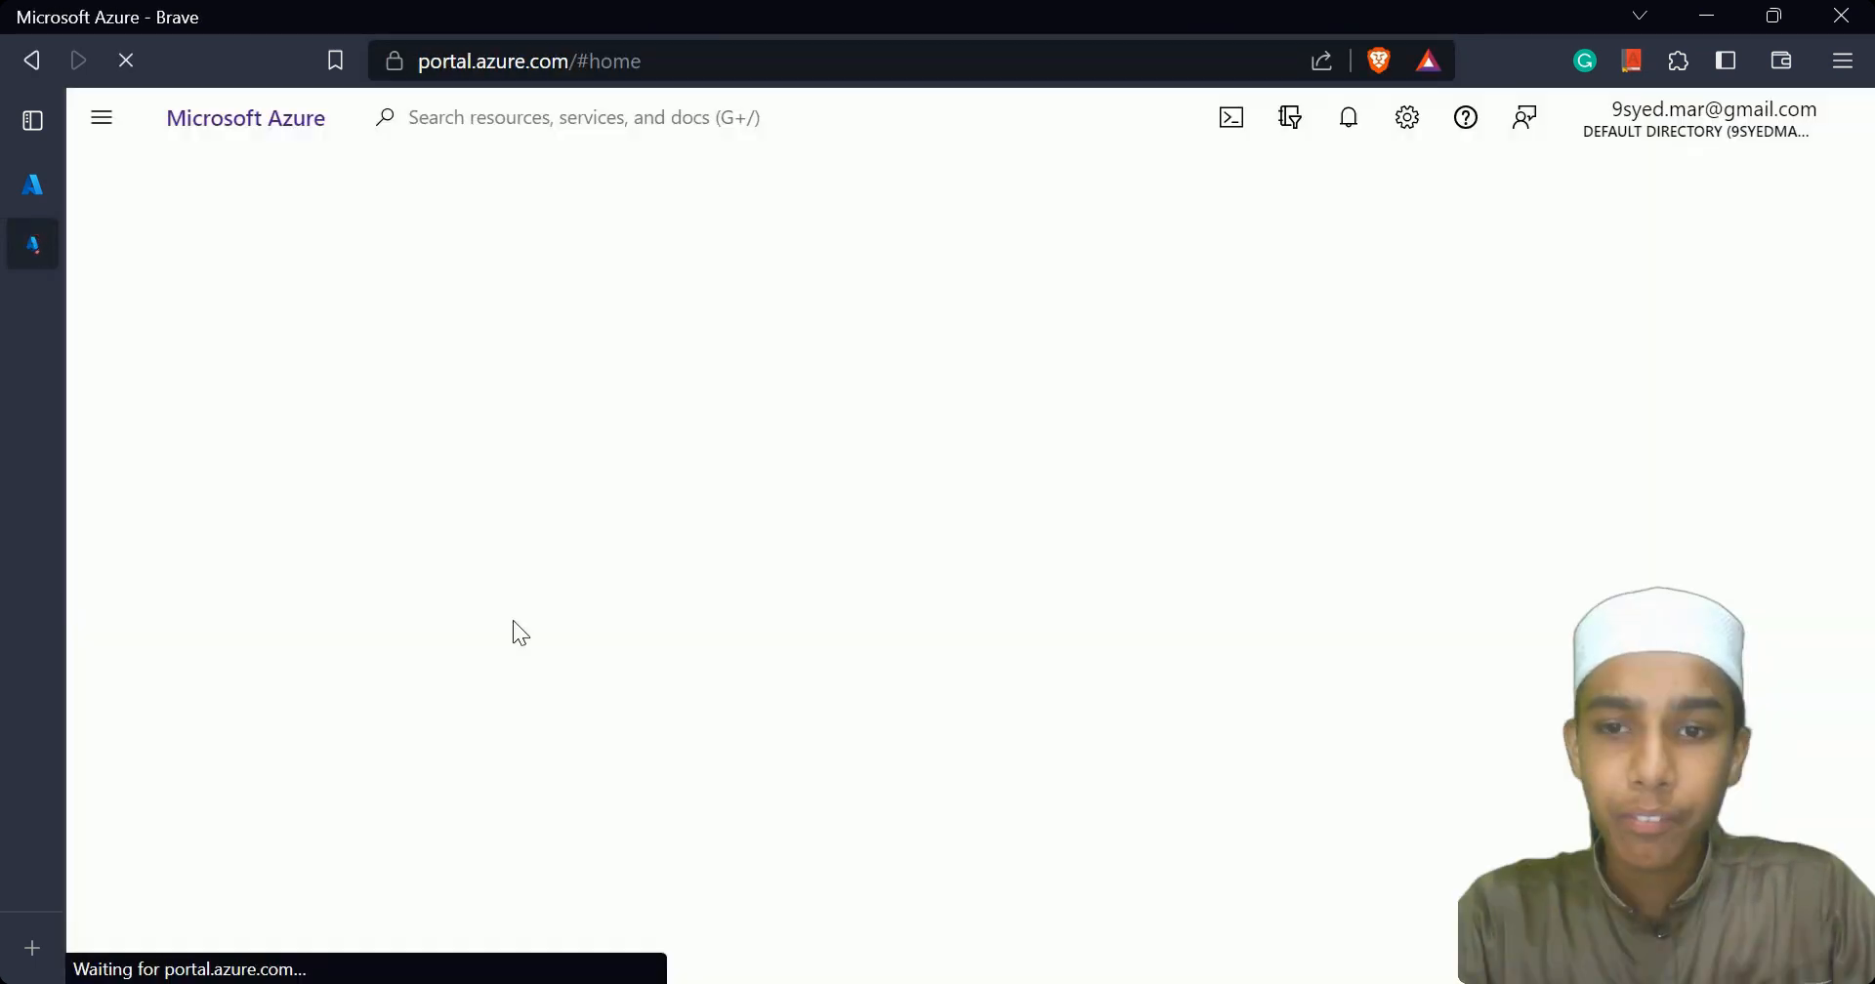
scroll(512, 621, "down", 3)
scroll(518, 634, "down", 3)
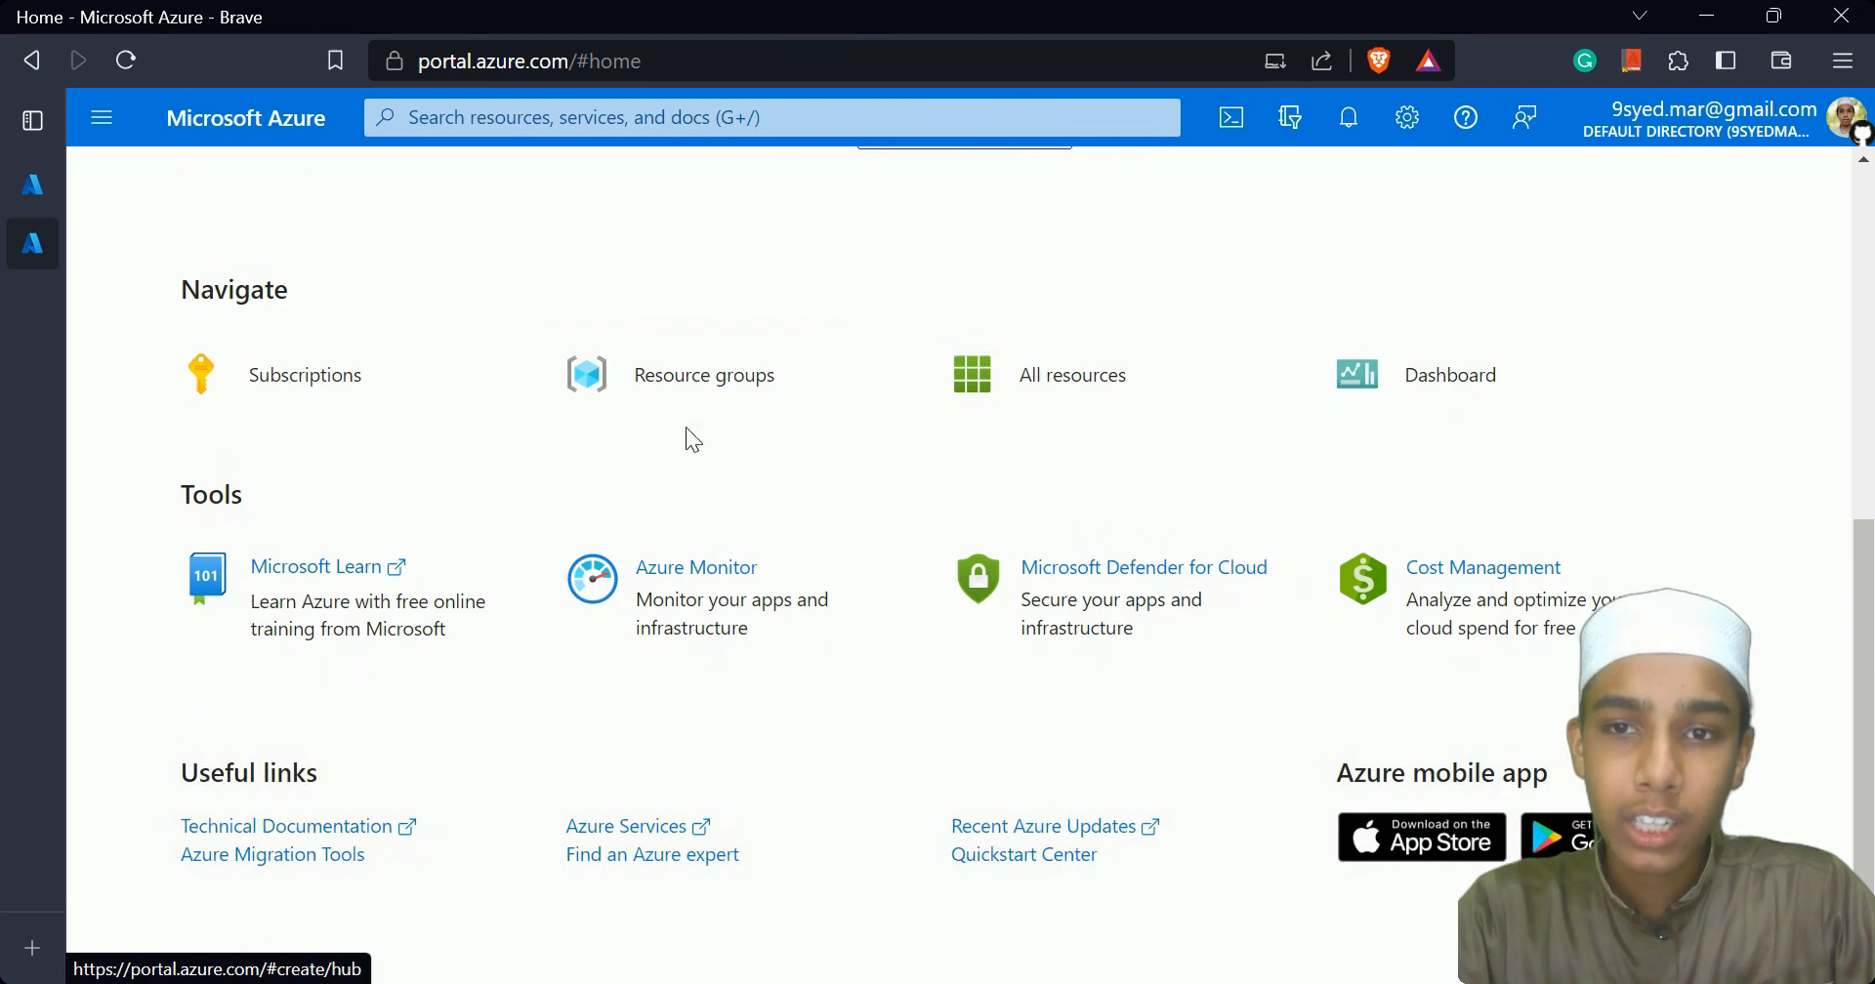
left_click(691, 399)
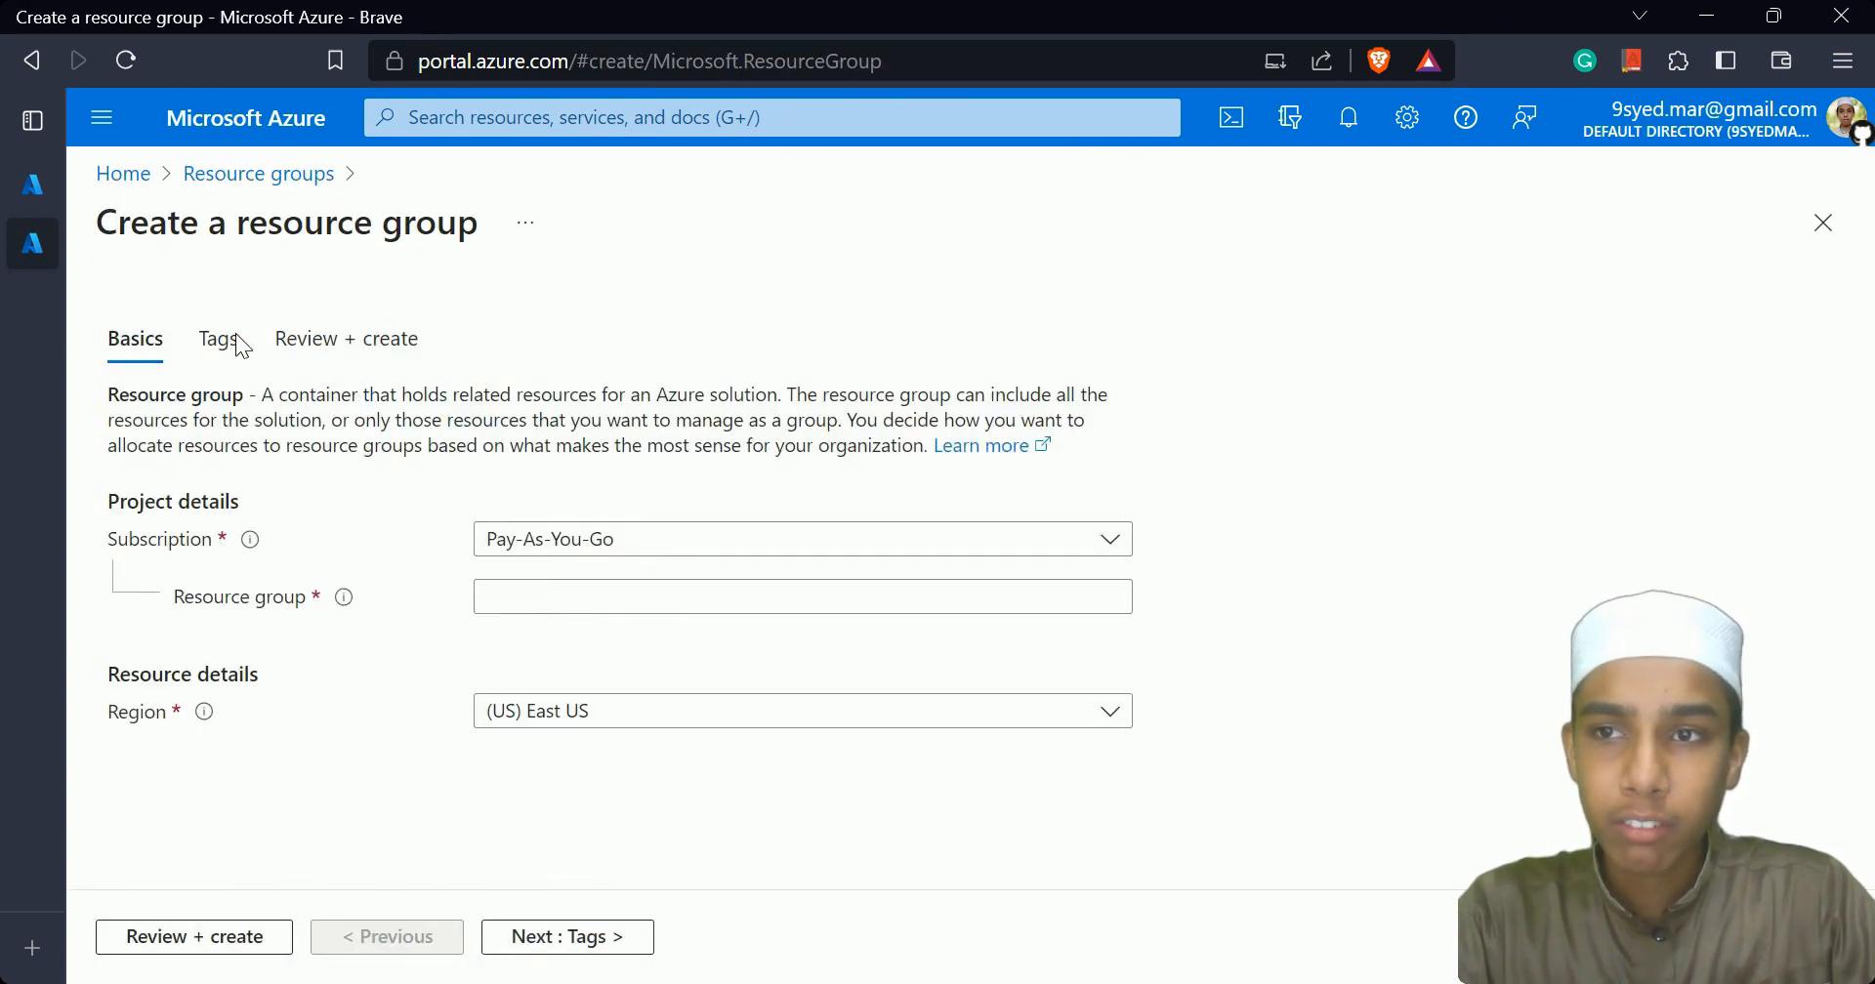
left_click(114, 178)
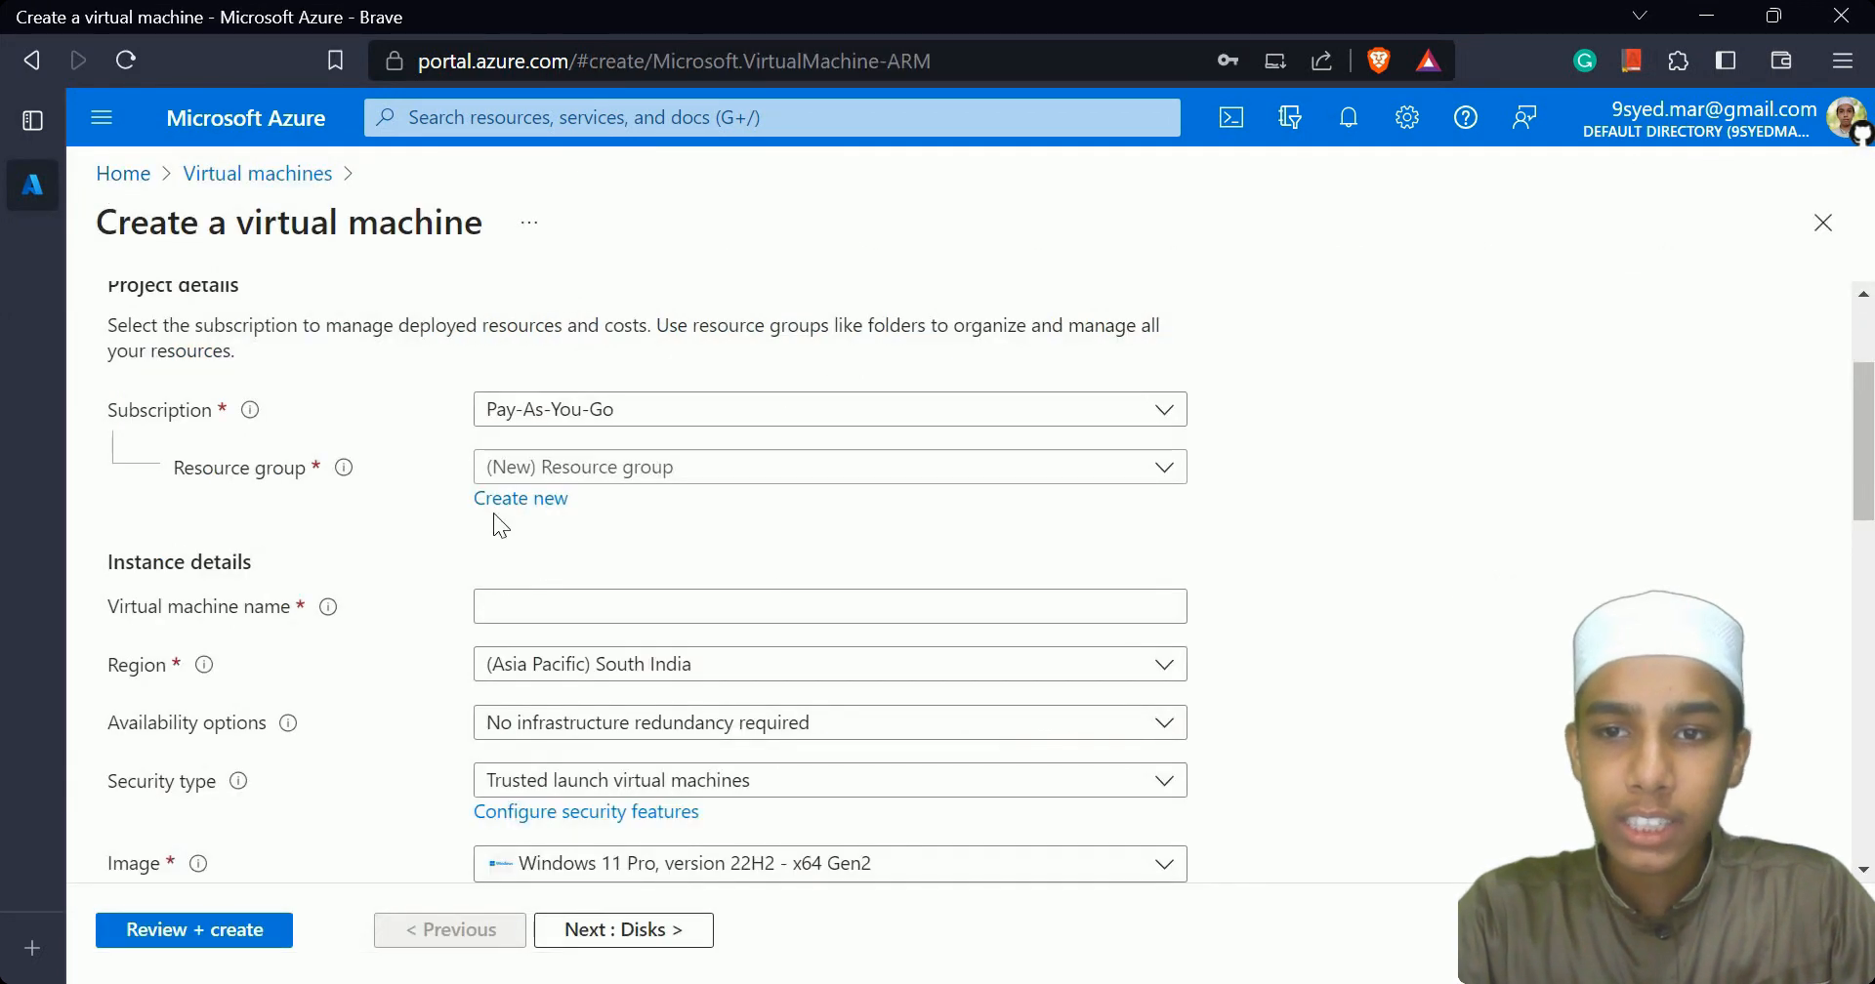
Create a new resource group named WinVM for the VM.
left_click(499, 512)
left_click(713, 694)
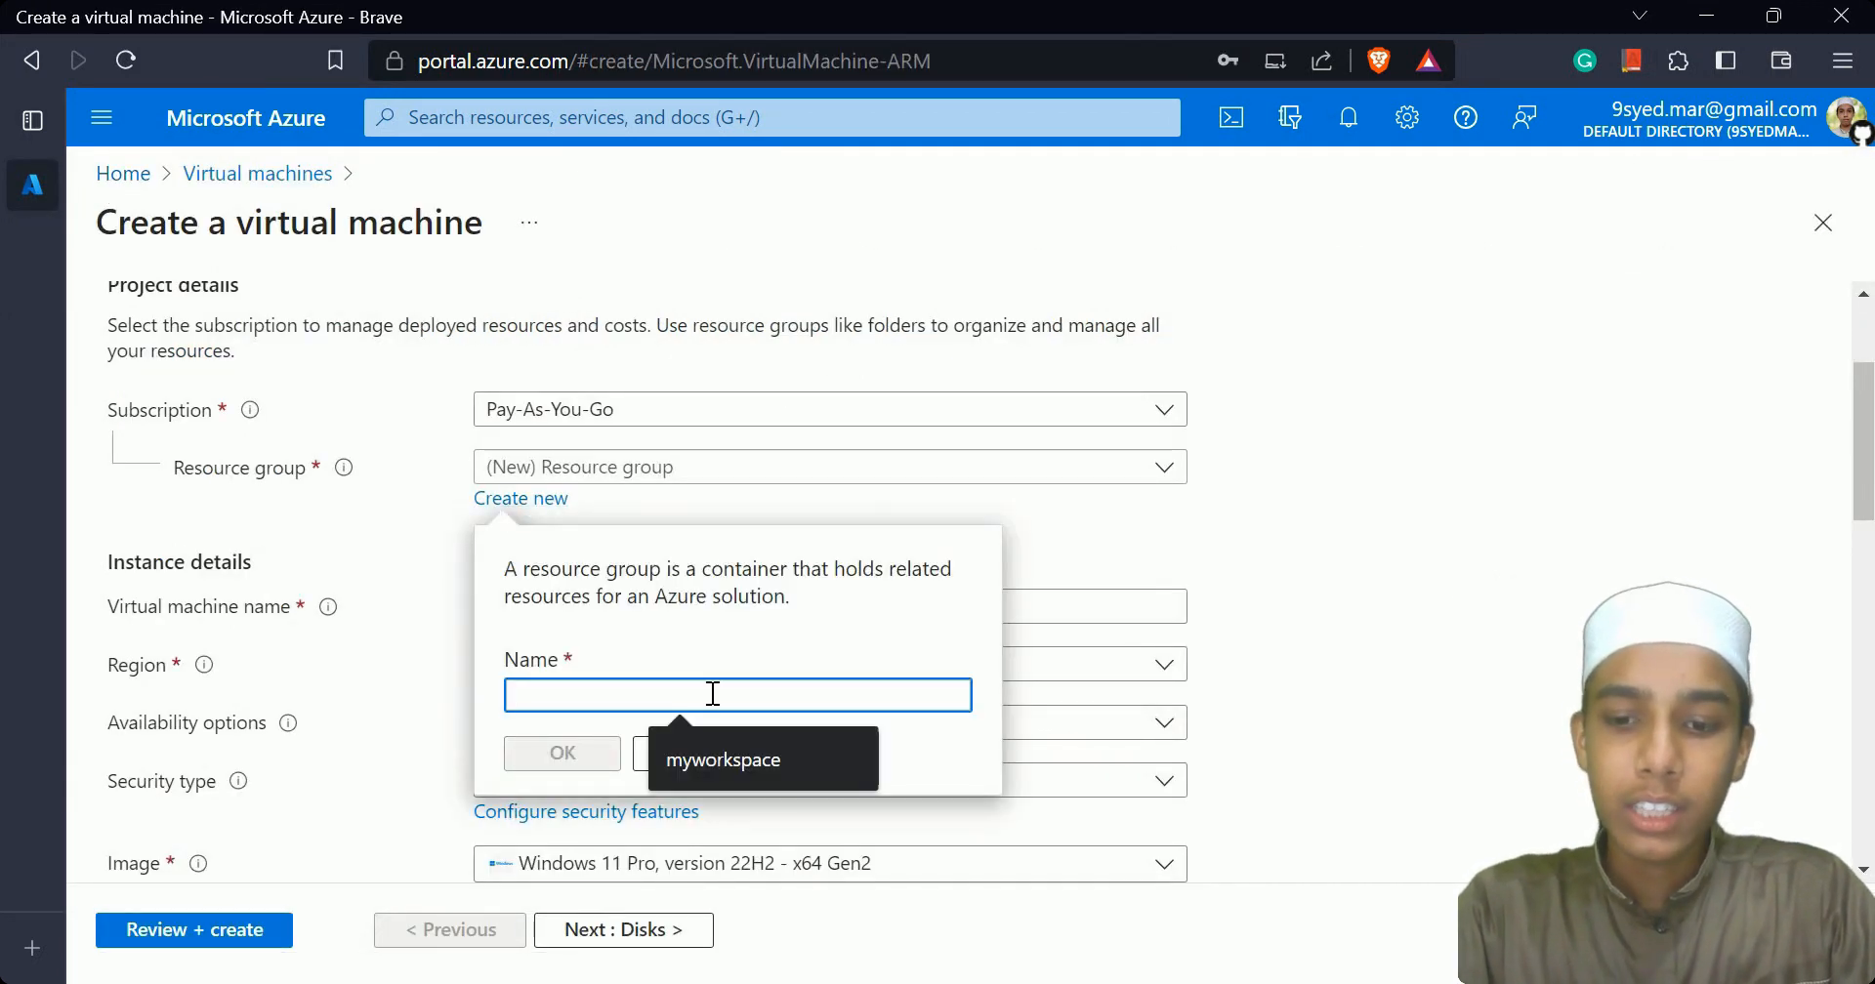
type("Win")
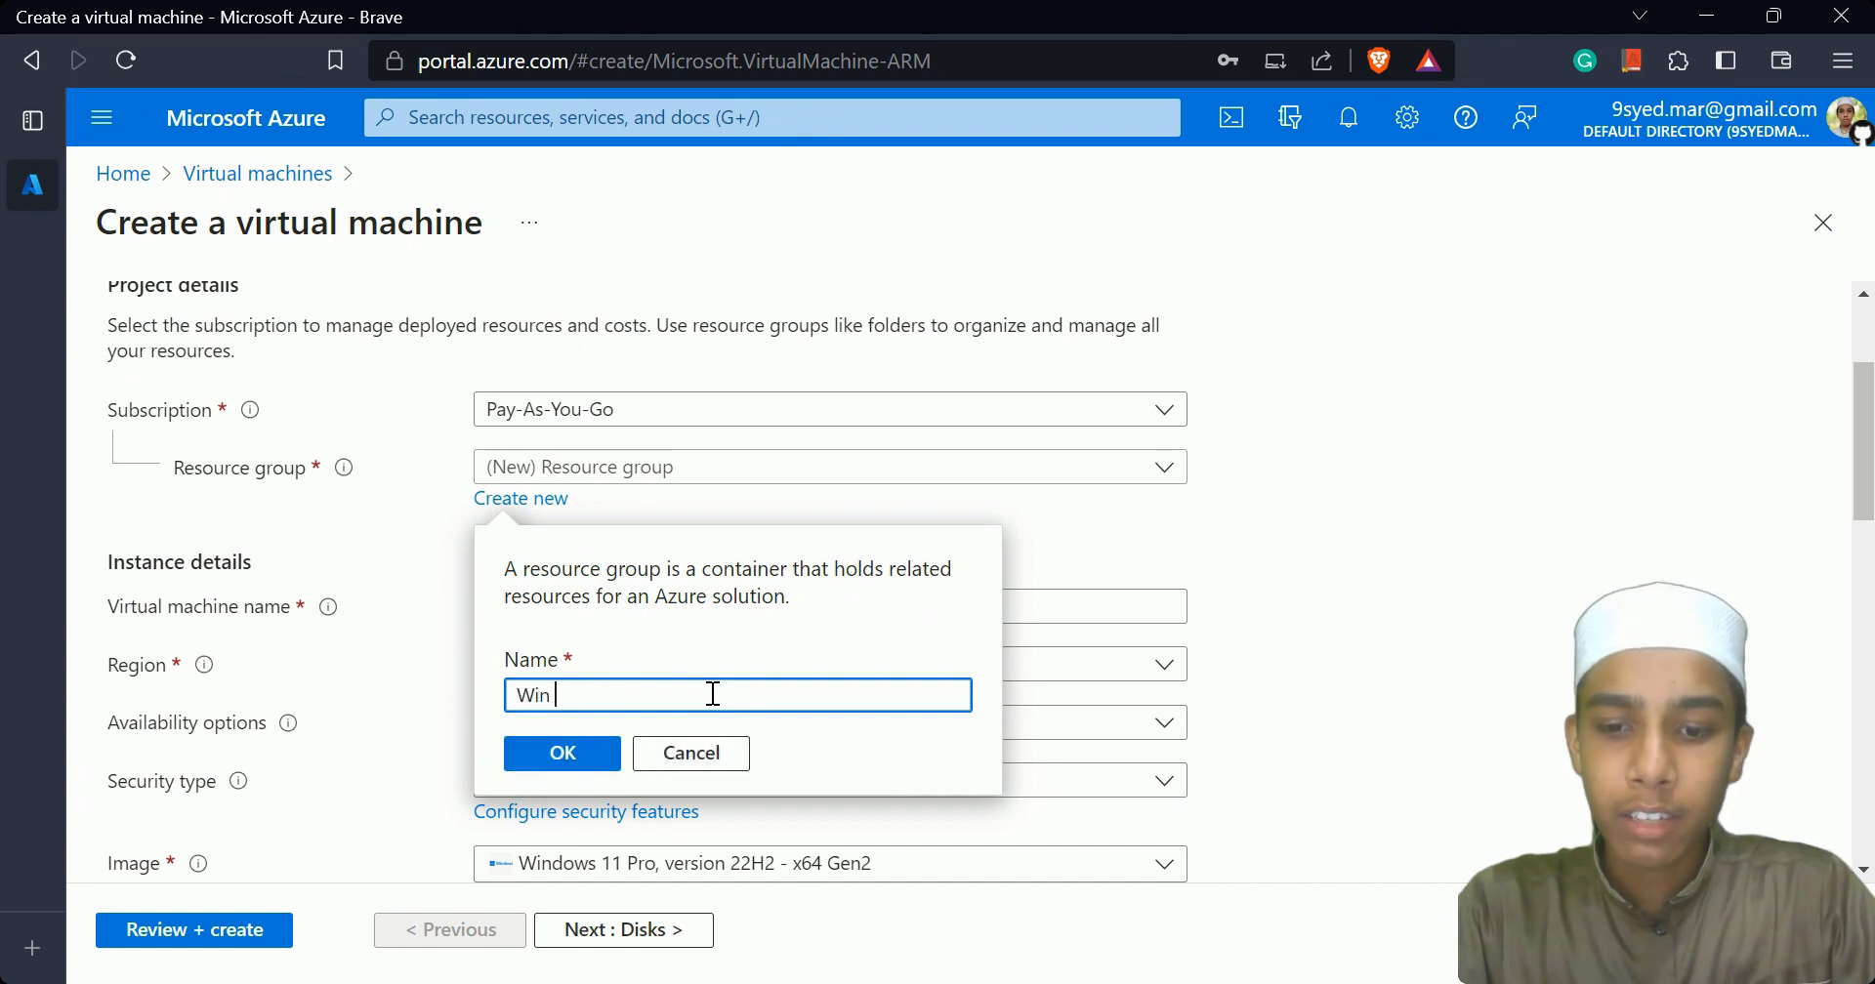
key("BackSpace")
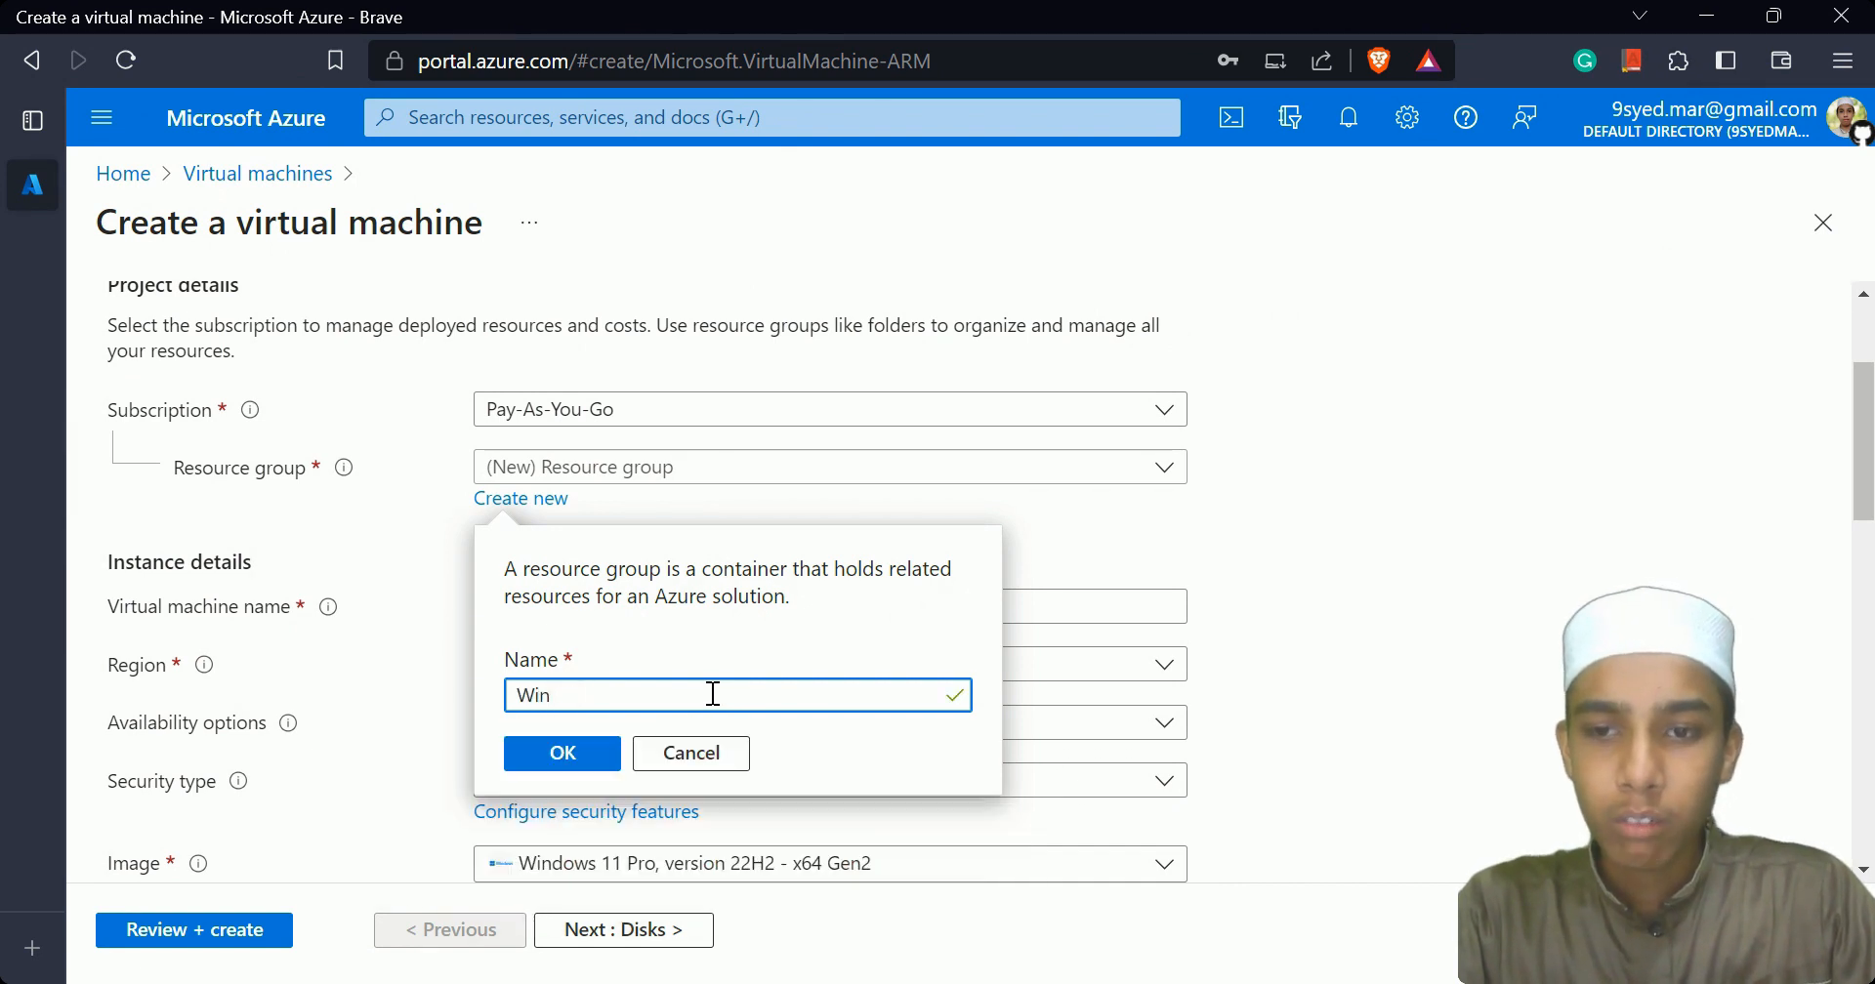
left_click(553, 753)
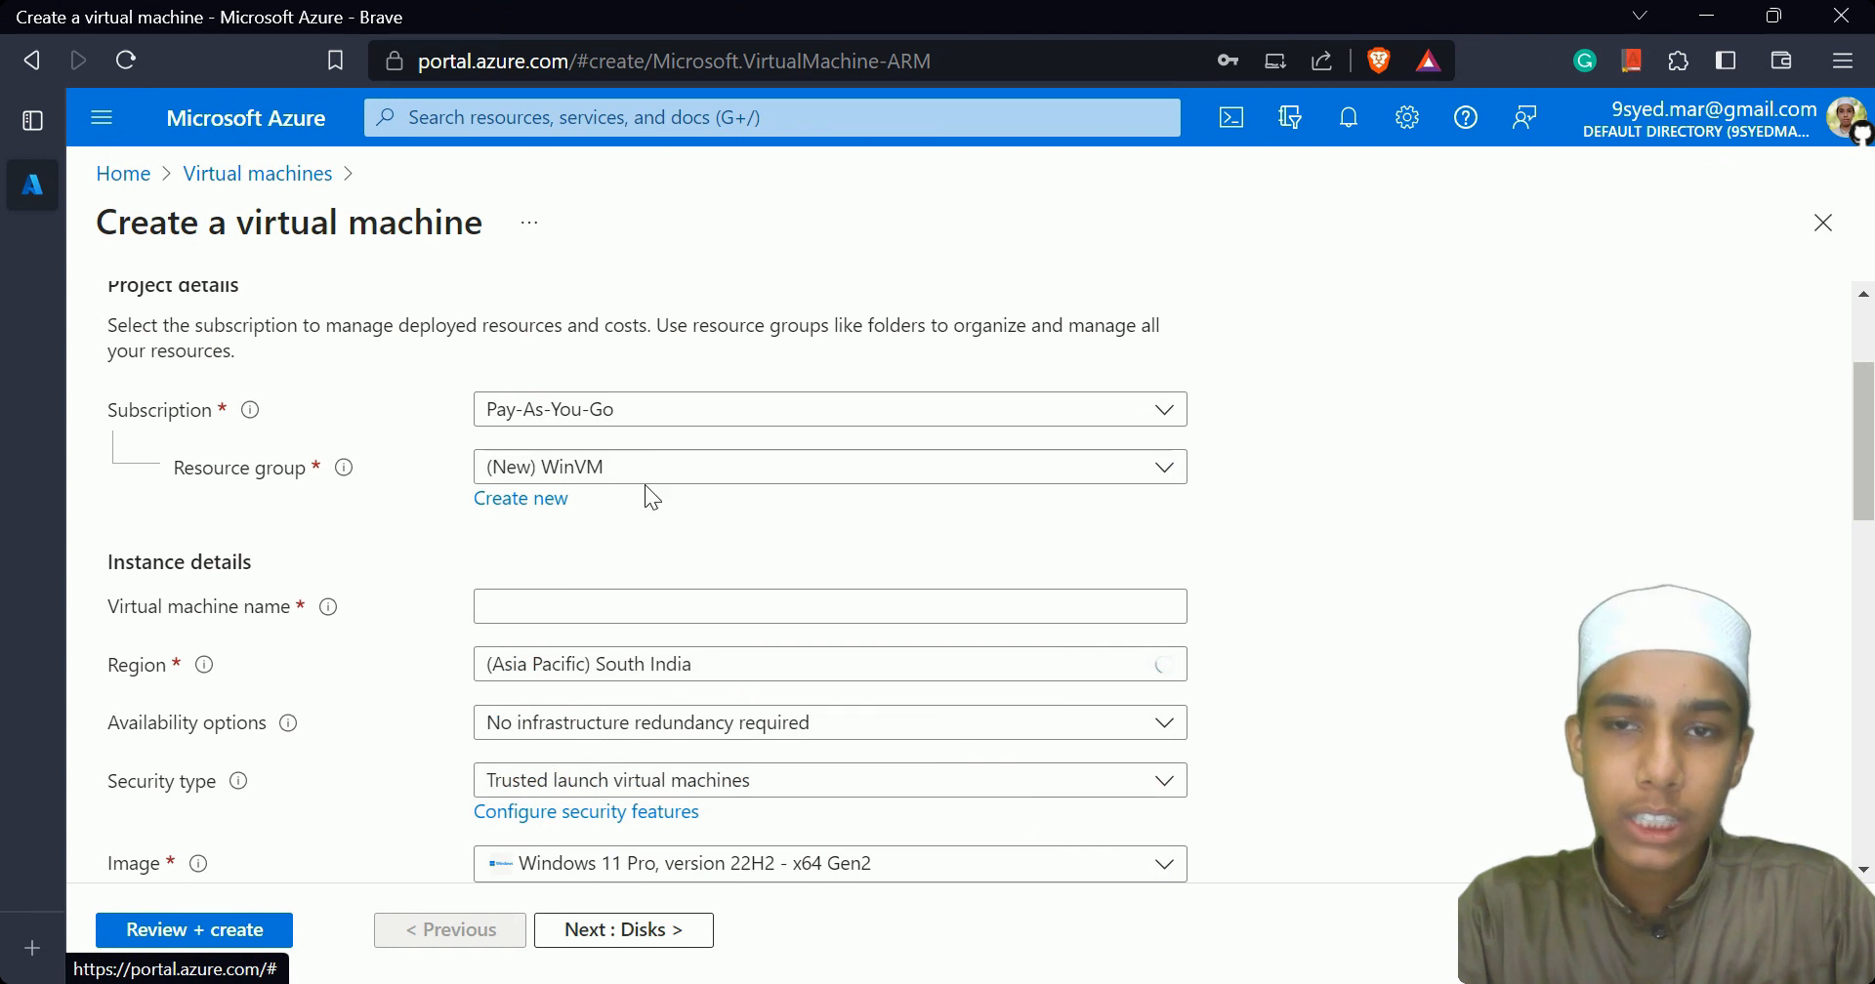
Enter Win10VM as the virtual machine name from the saved suggestions.
left_click(577, 613)
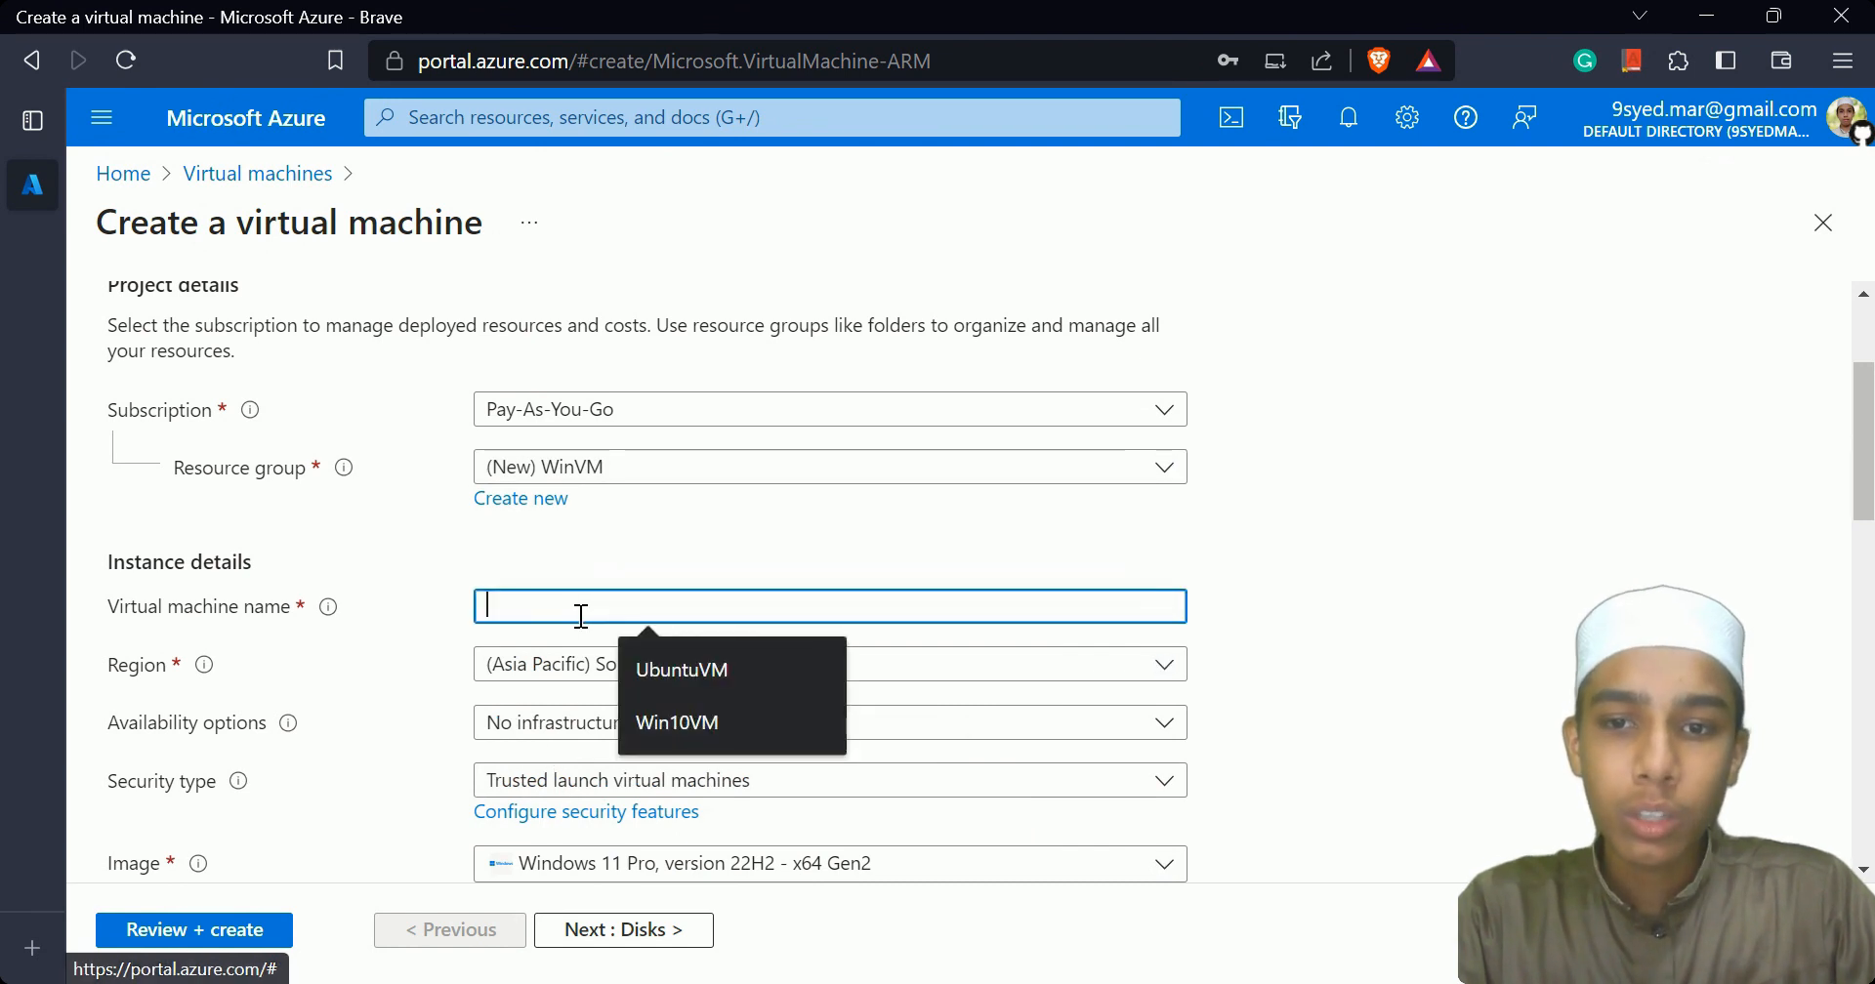
key("Down")
key("Down")
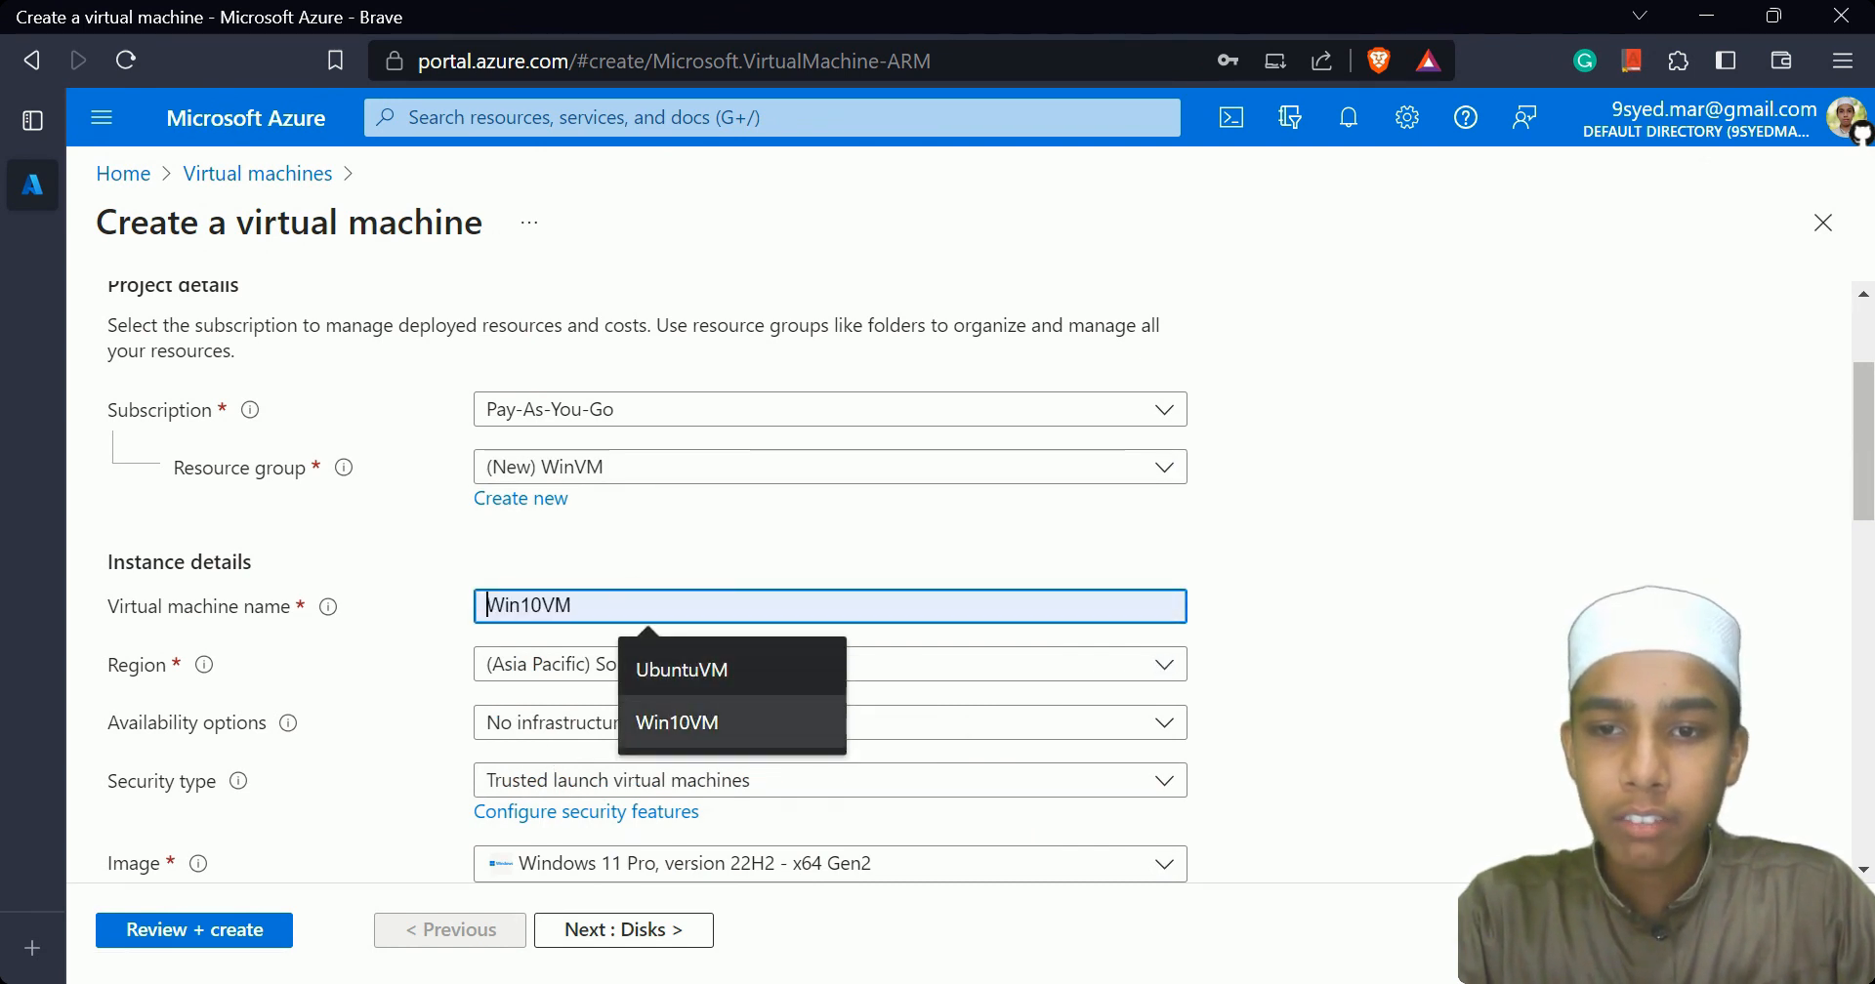
key("Return")
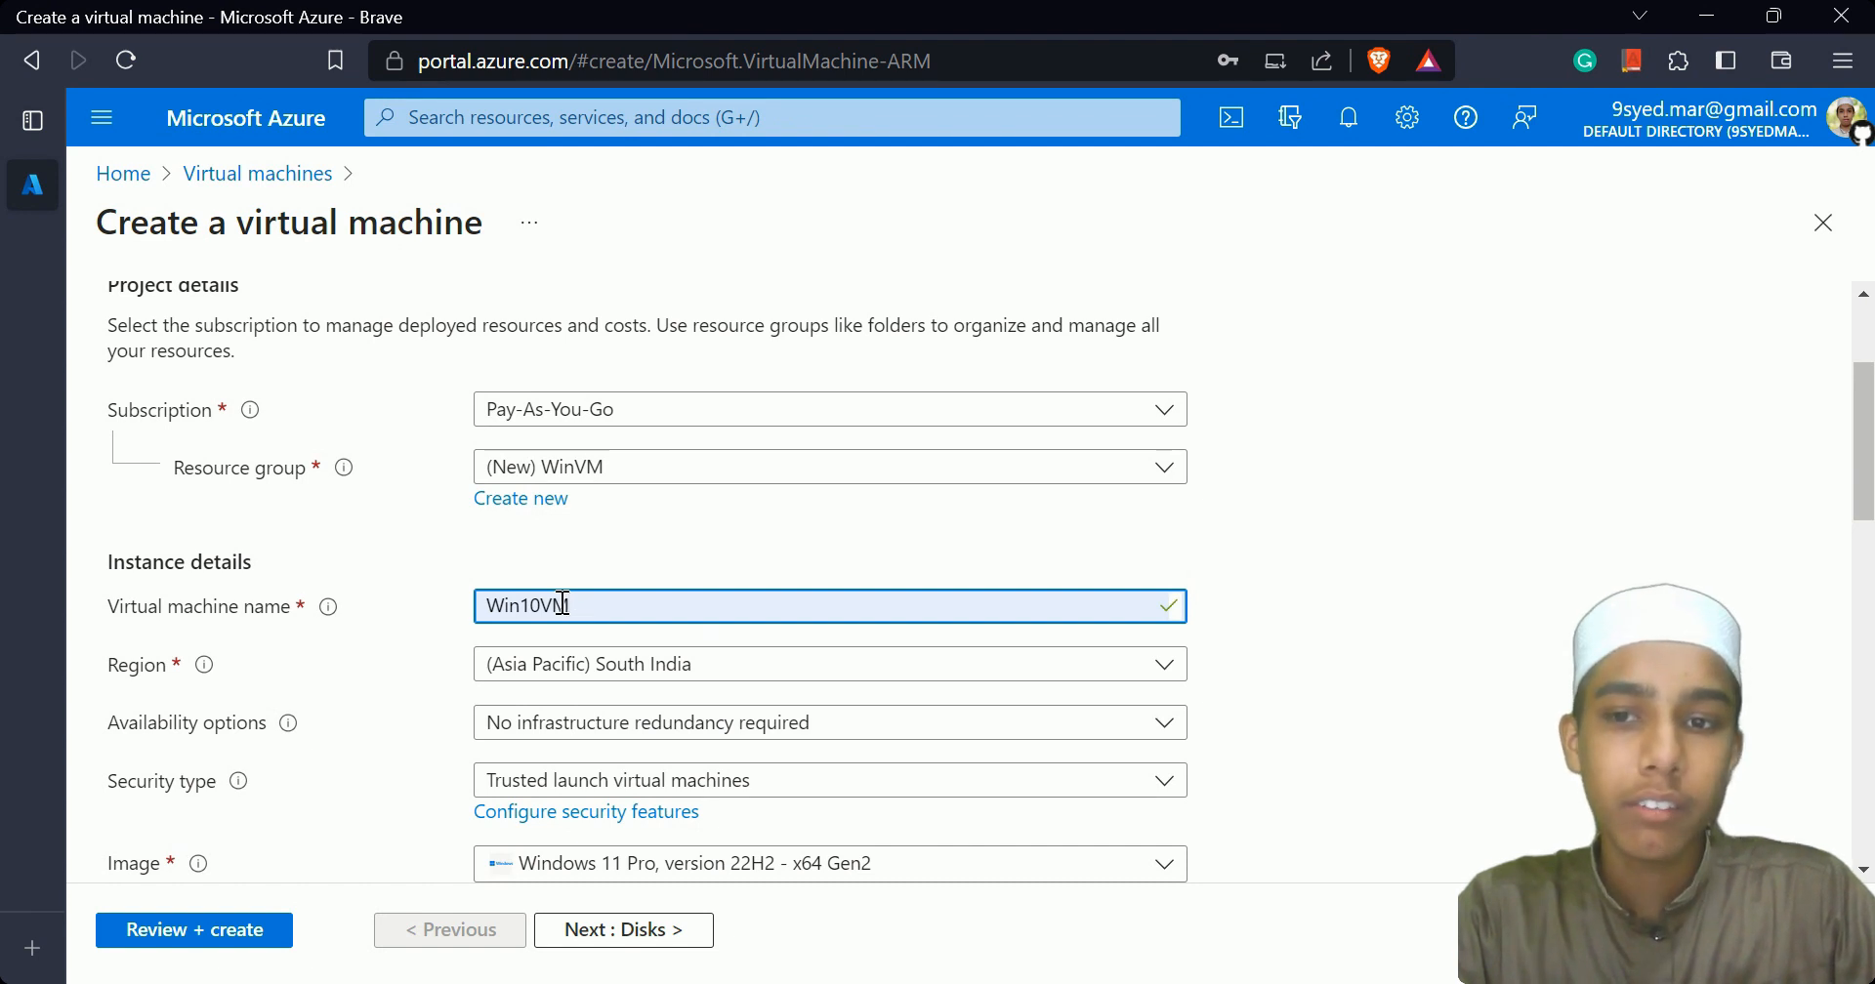
scroll(563, 604, "down", 1)
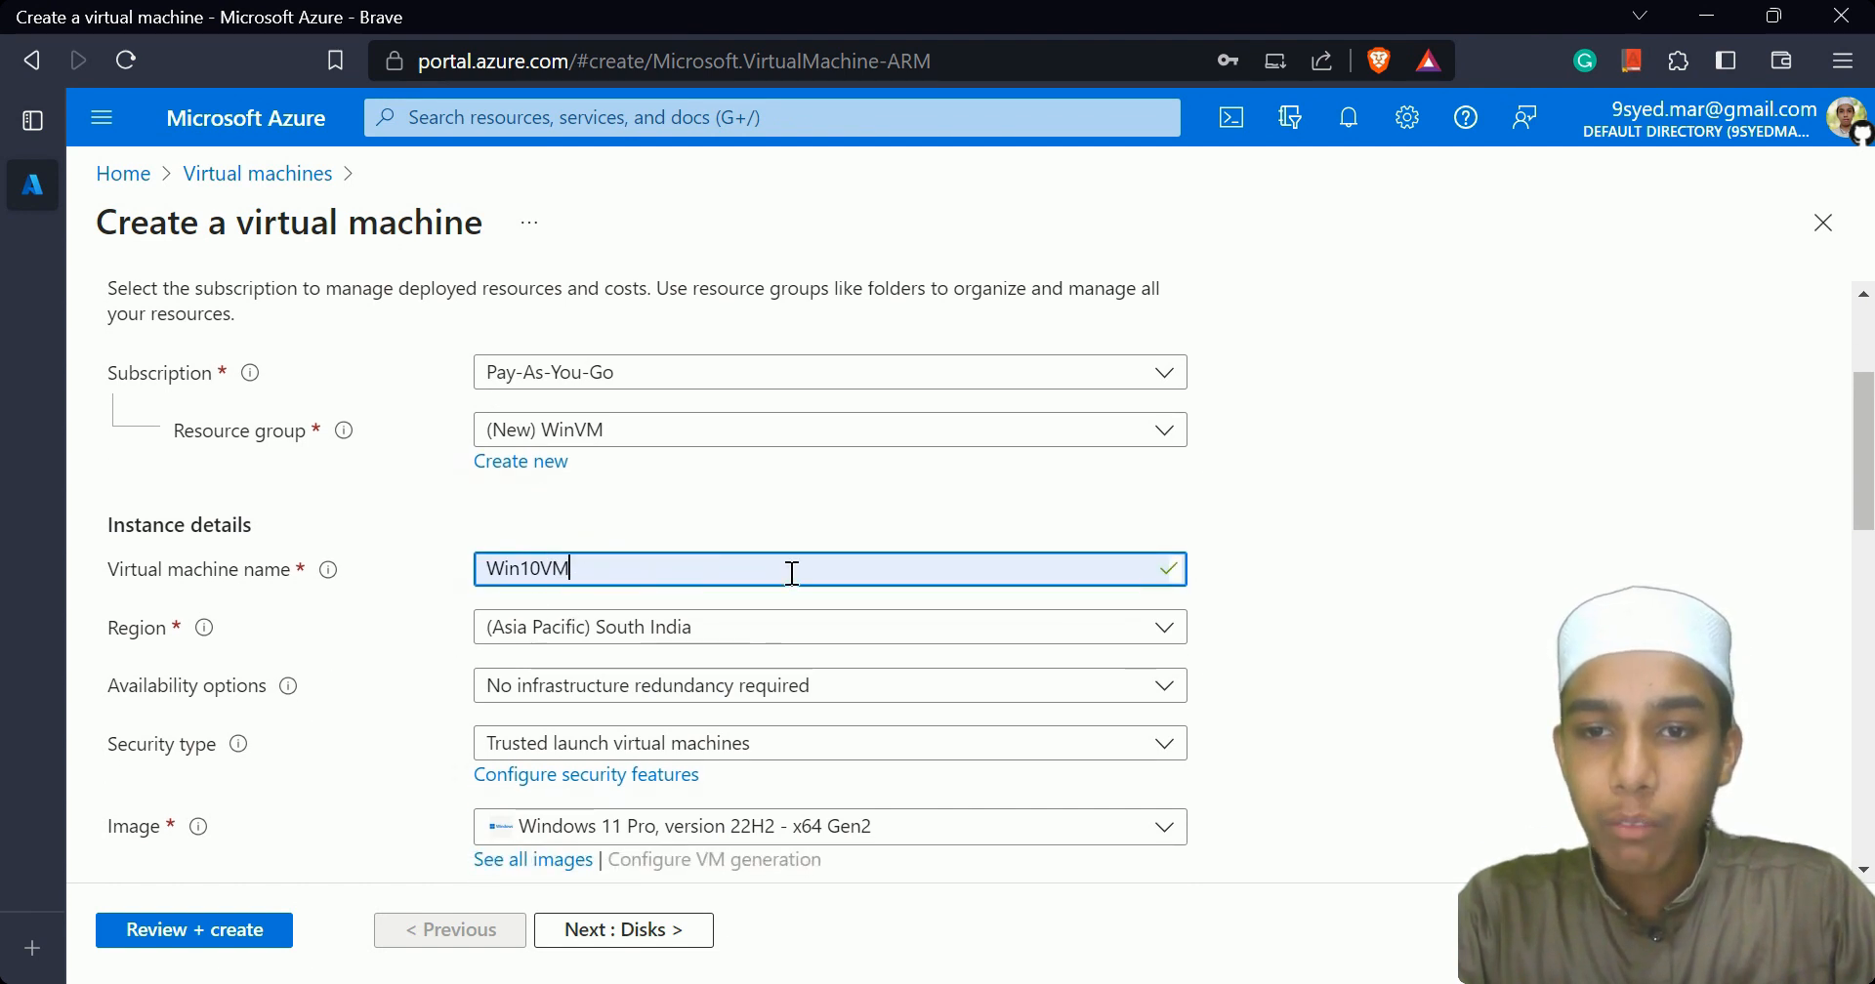
scroll(1358, 668, "down", 3)
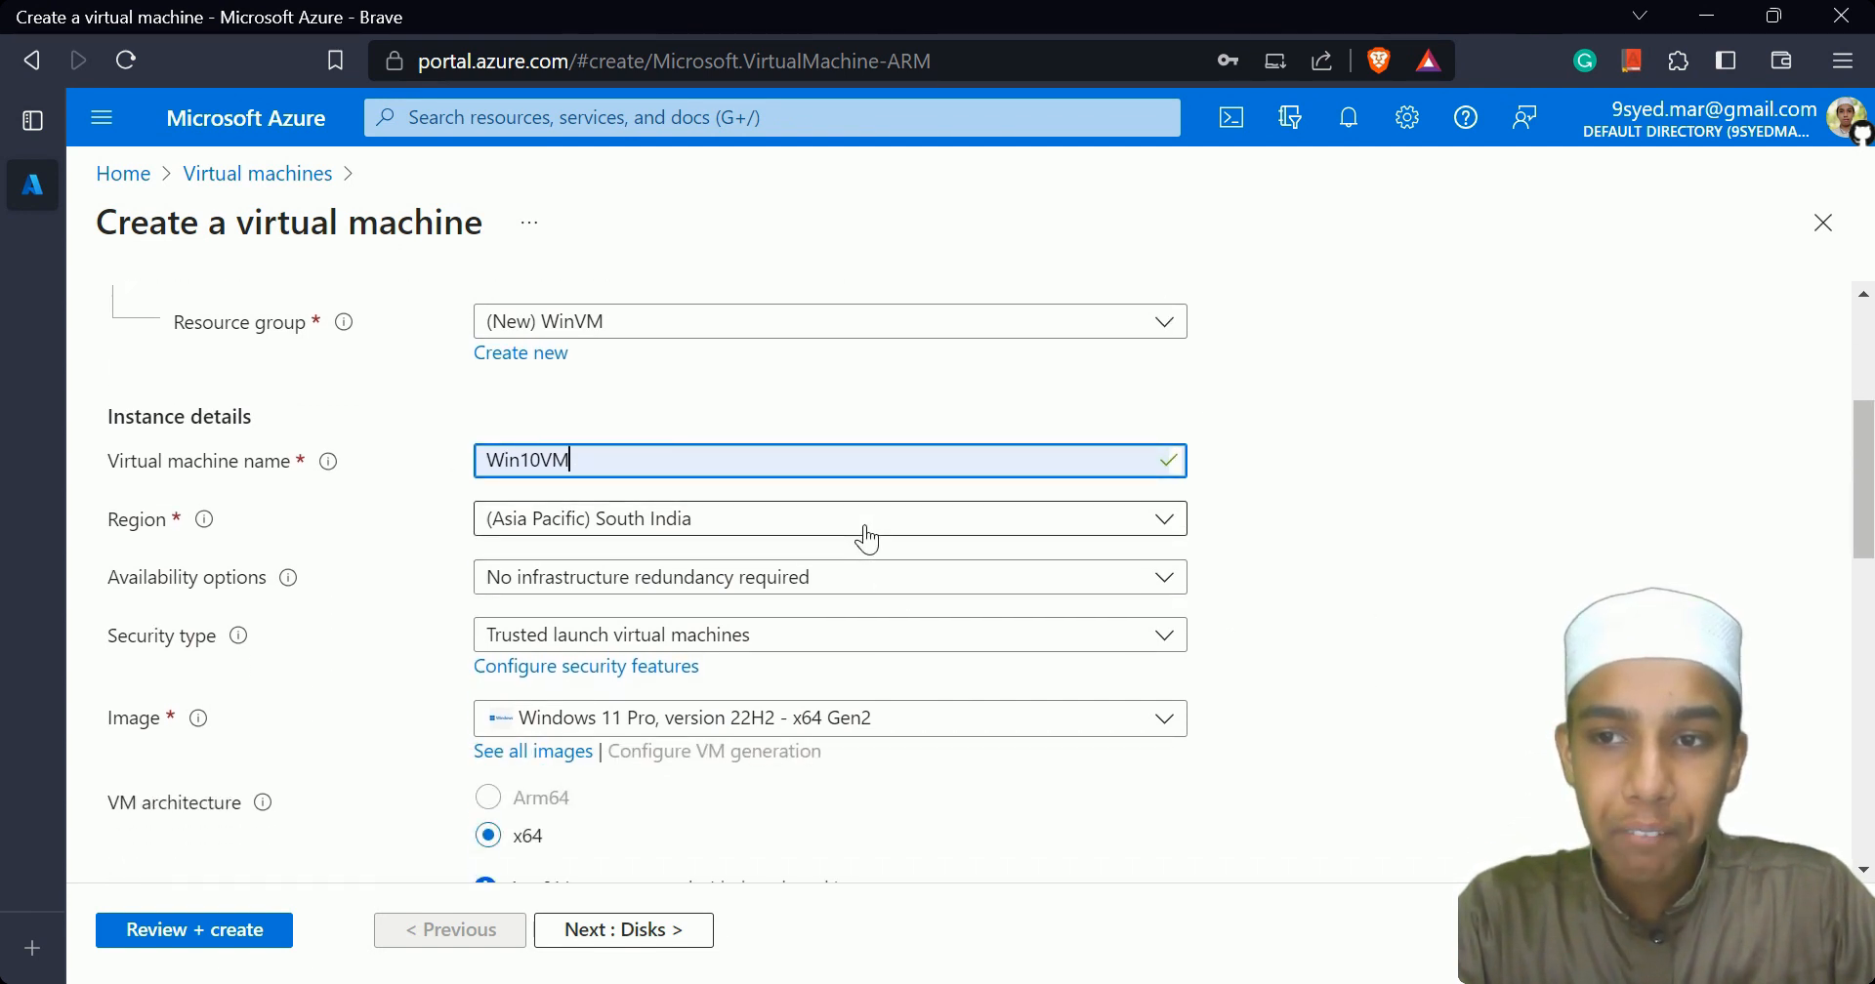
Review availability options, keeping no infrastructure redundancy required.
left_click(849, 581)
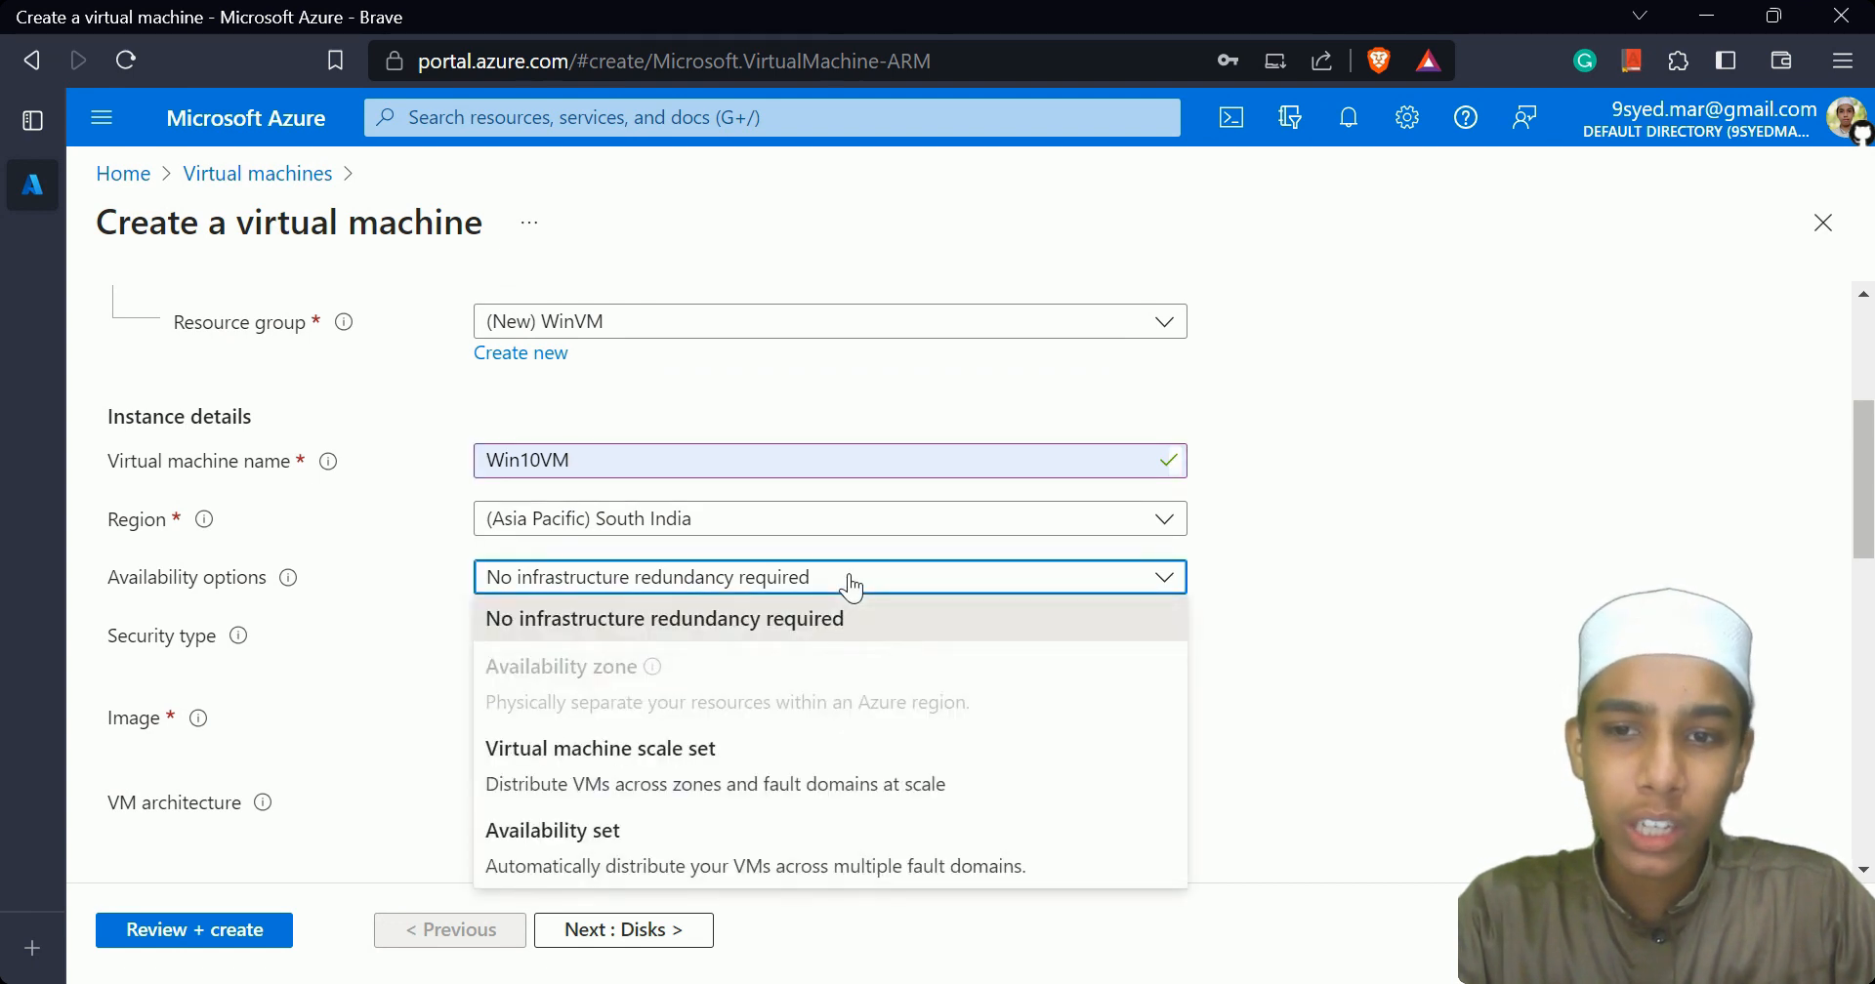
left_click(851, 586)
left_click(851, 586)
left_click(851, 586)
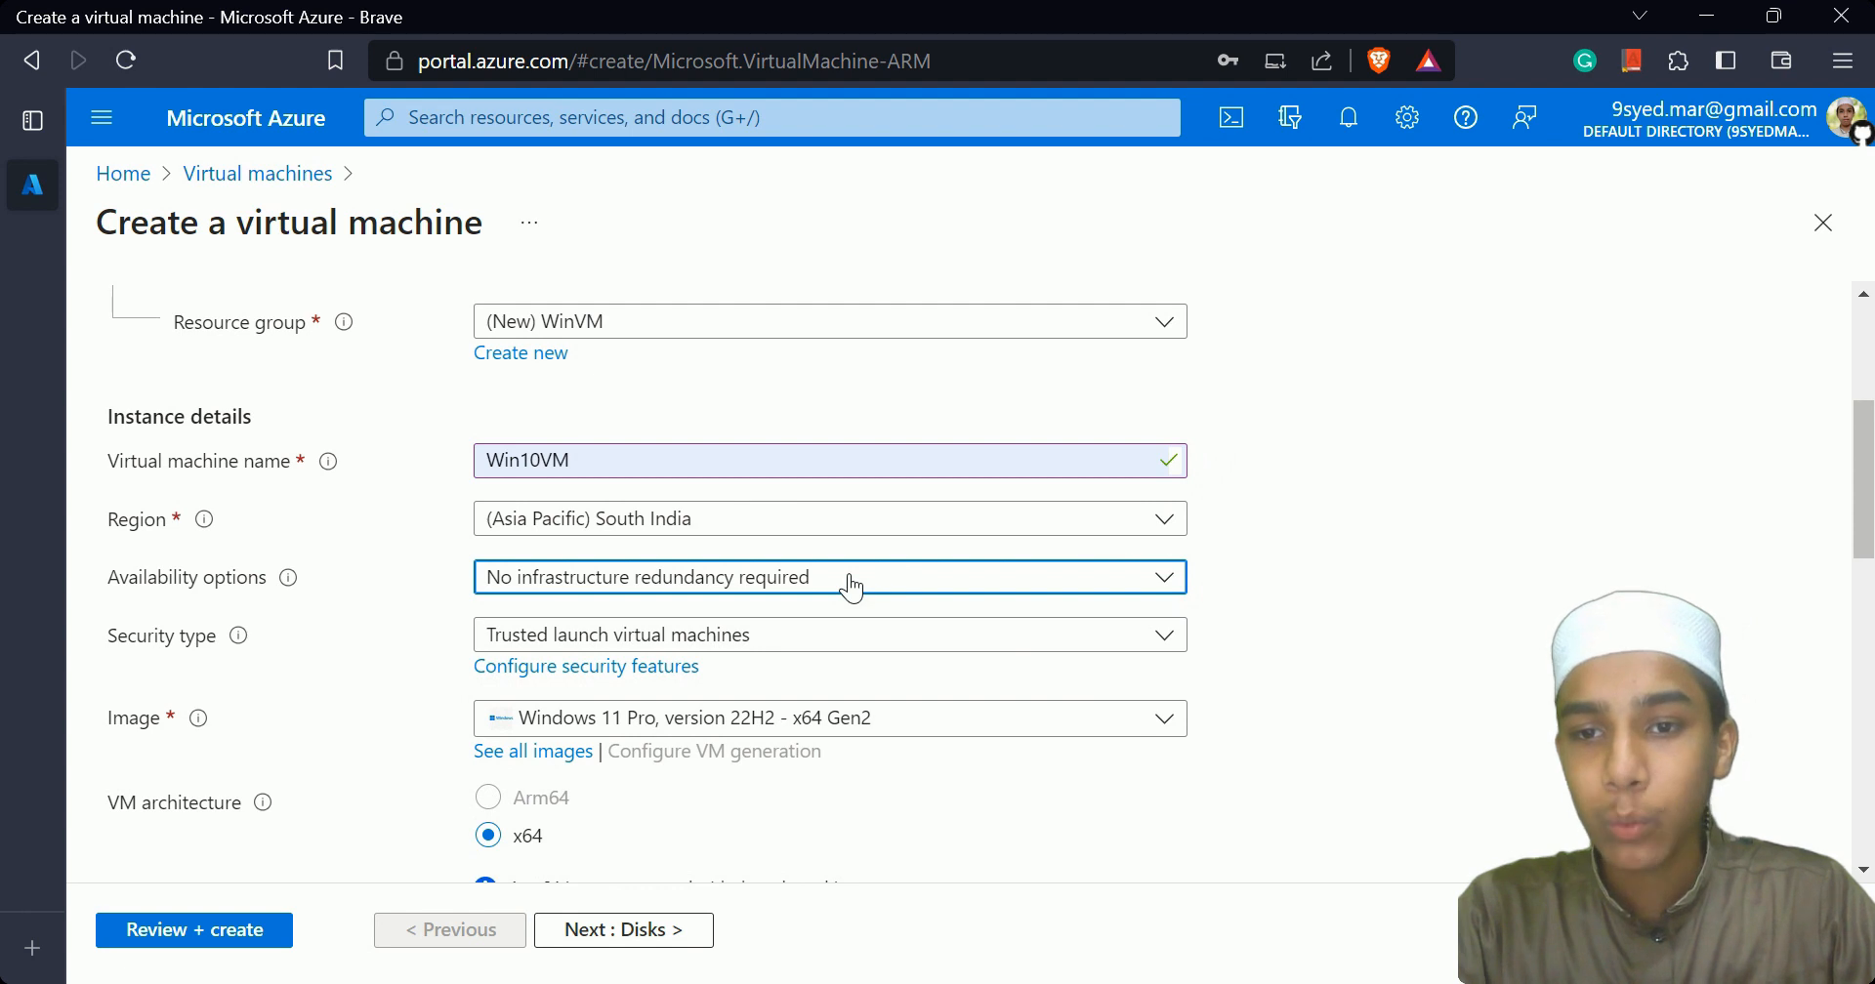
Choose Standard in the Security type dropdown.
scroll(853, 588, "down", 1)
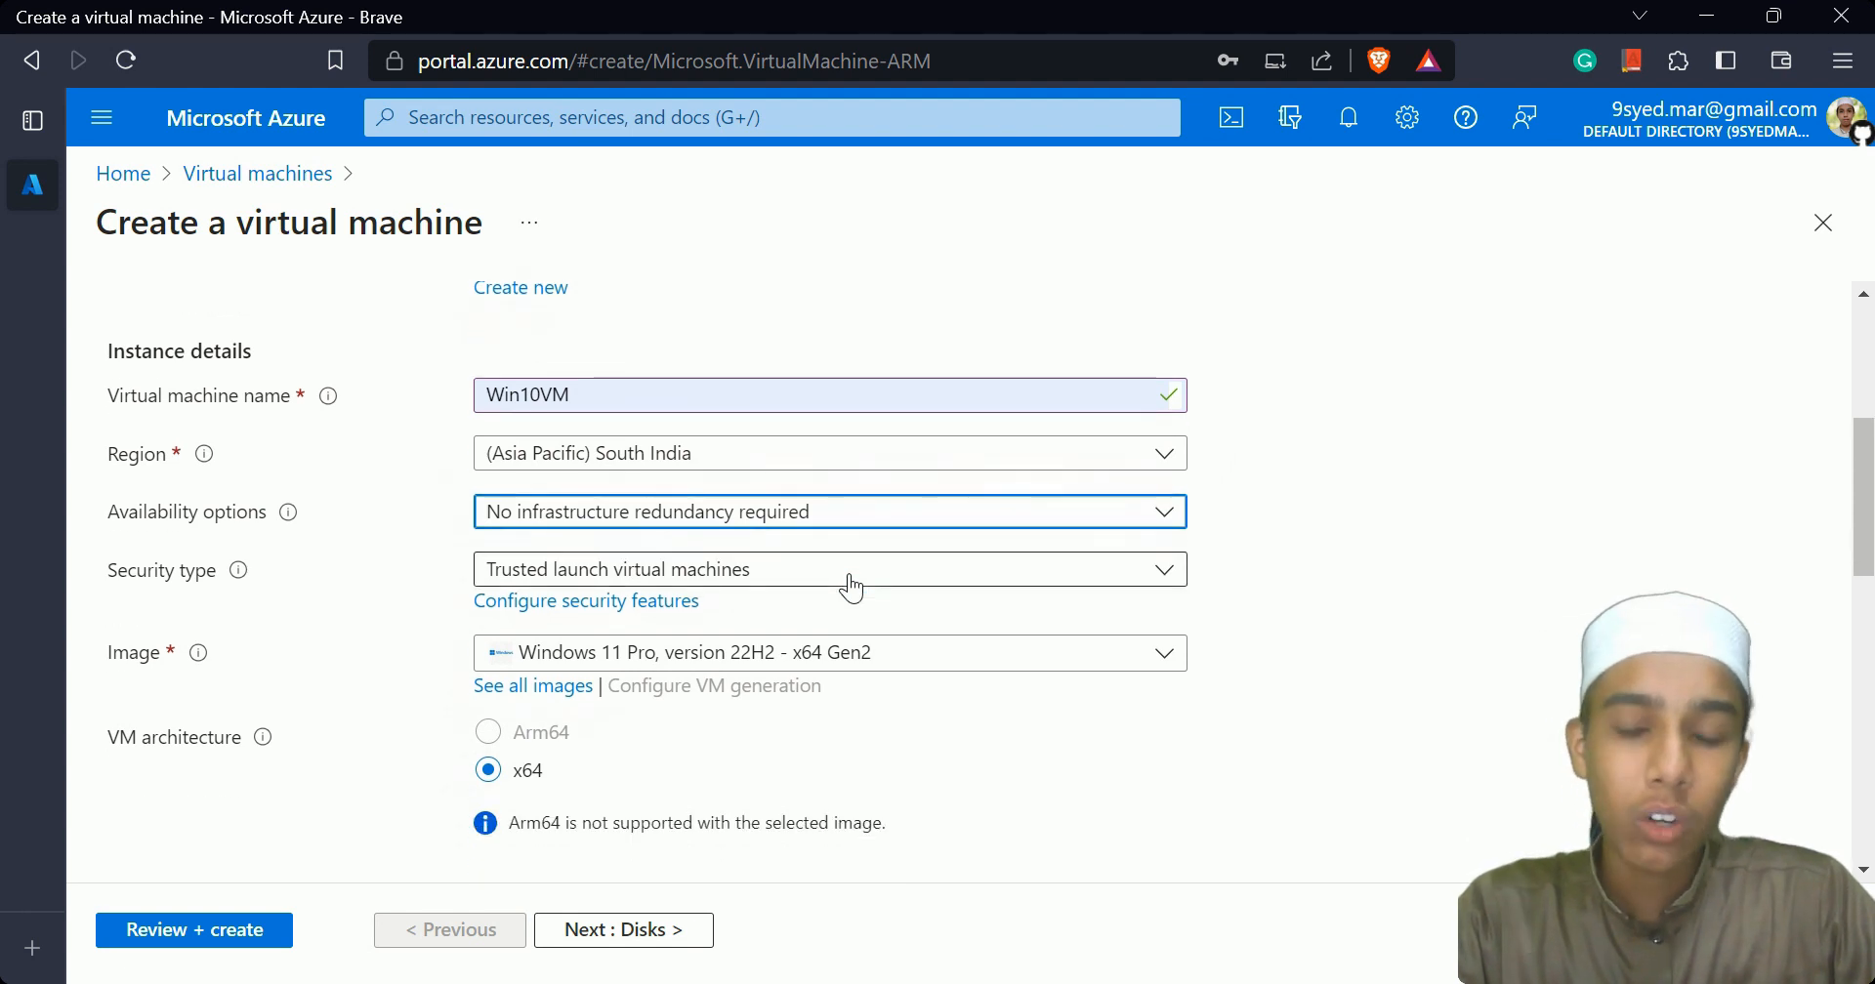
scroll(852, 588, "down", 1)
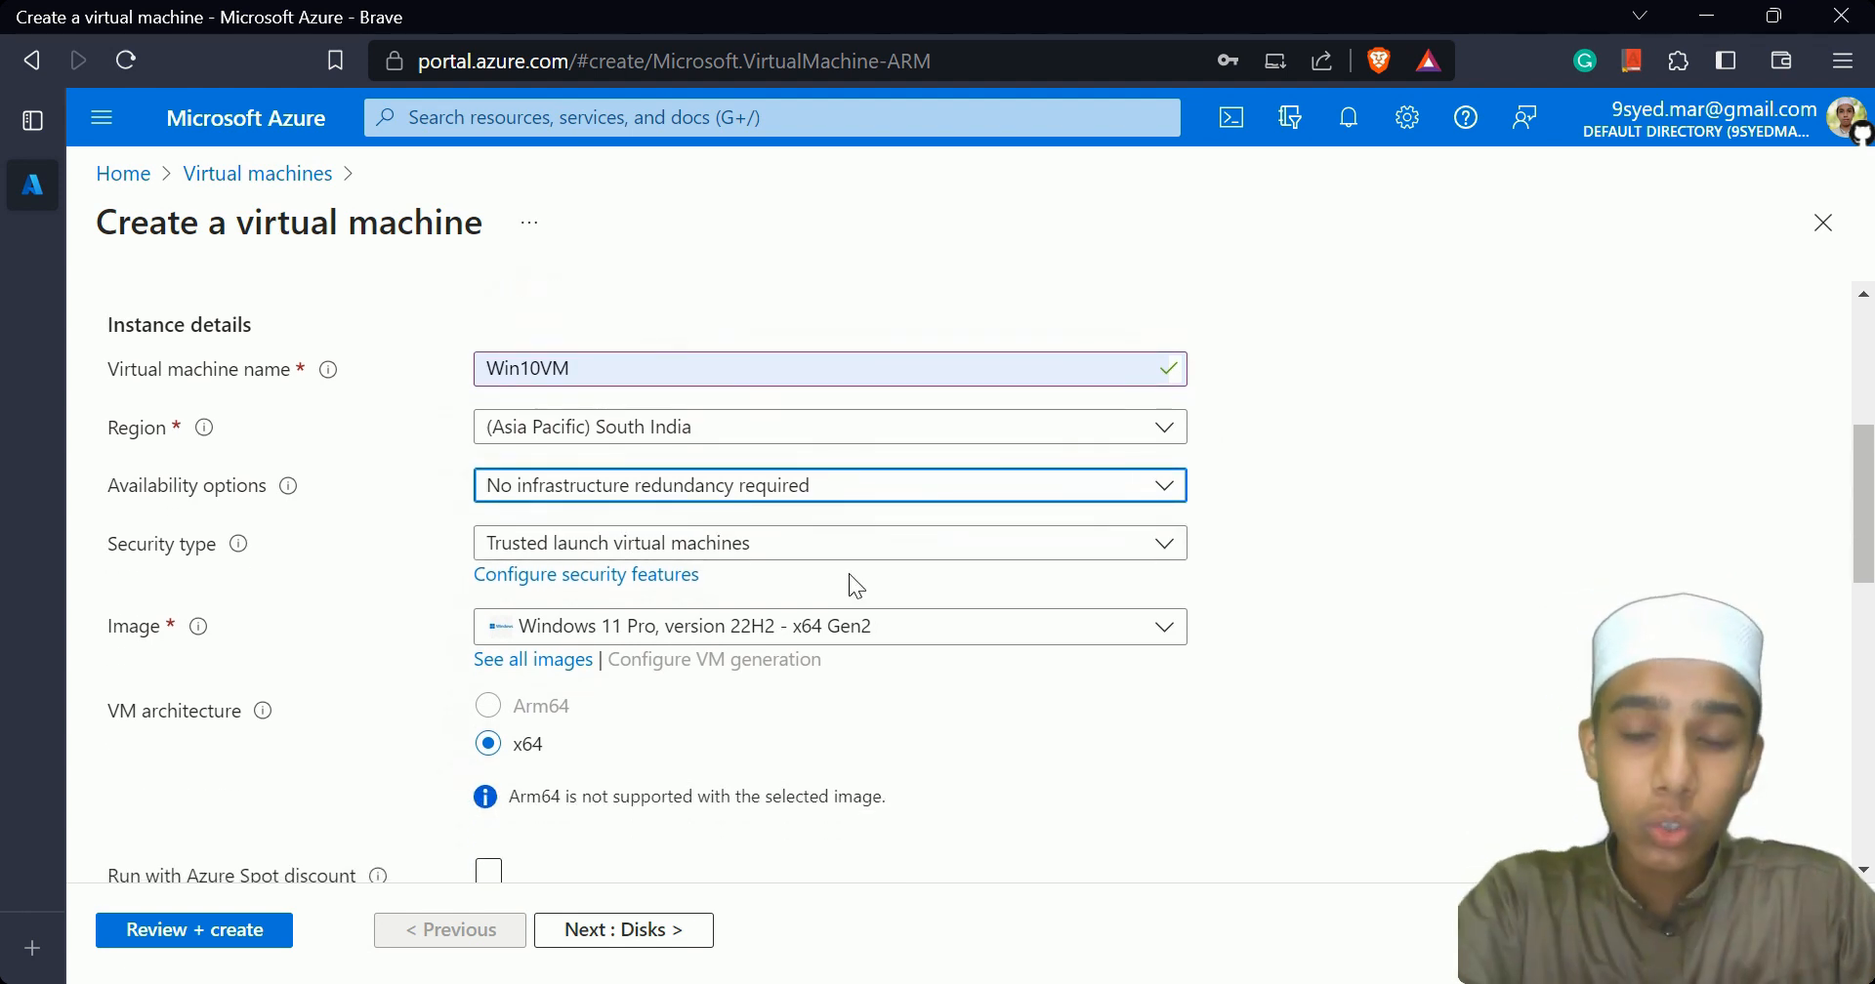
left_click(852, 547)
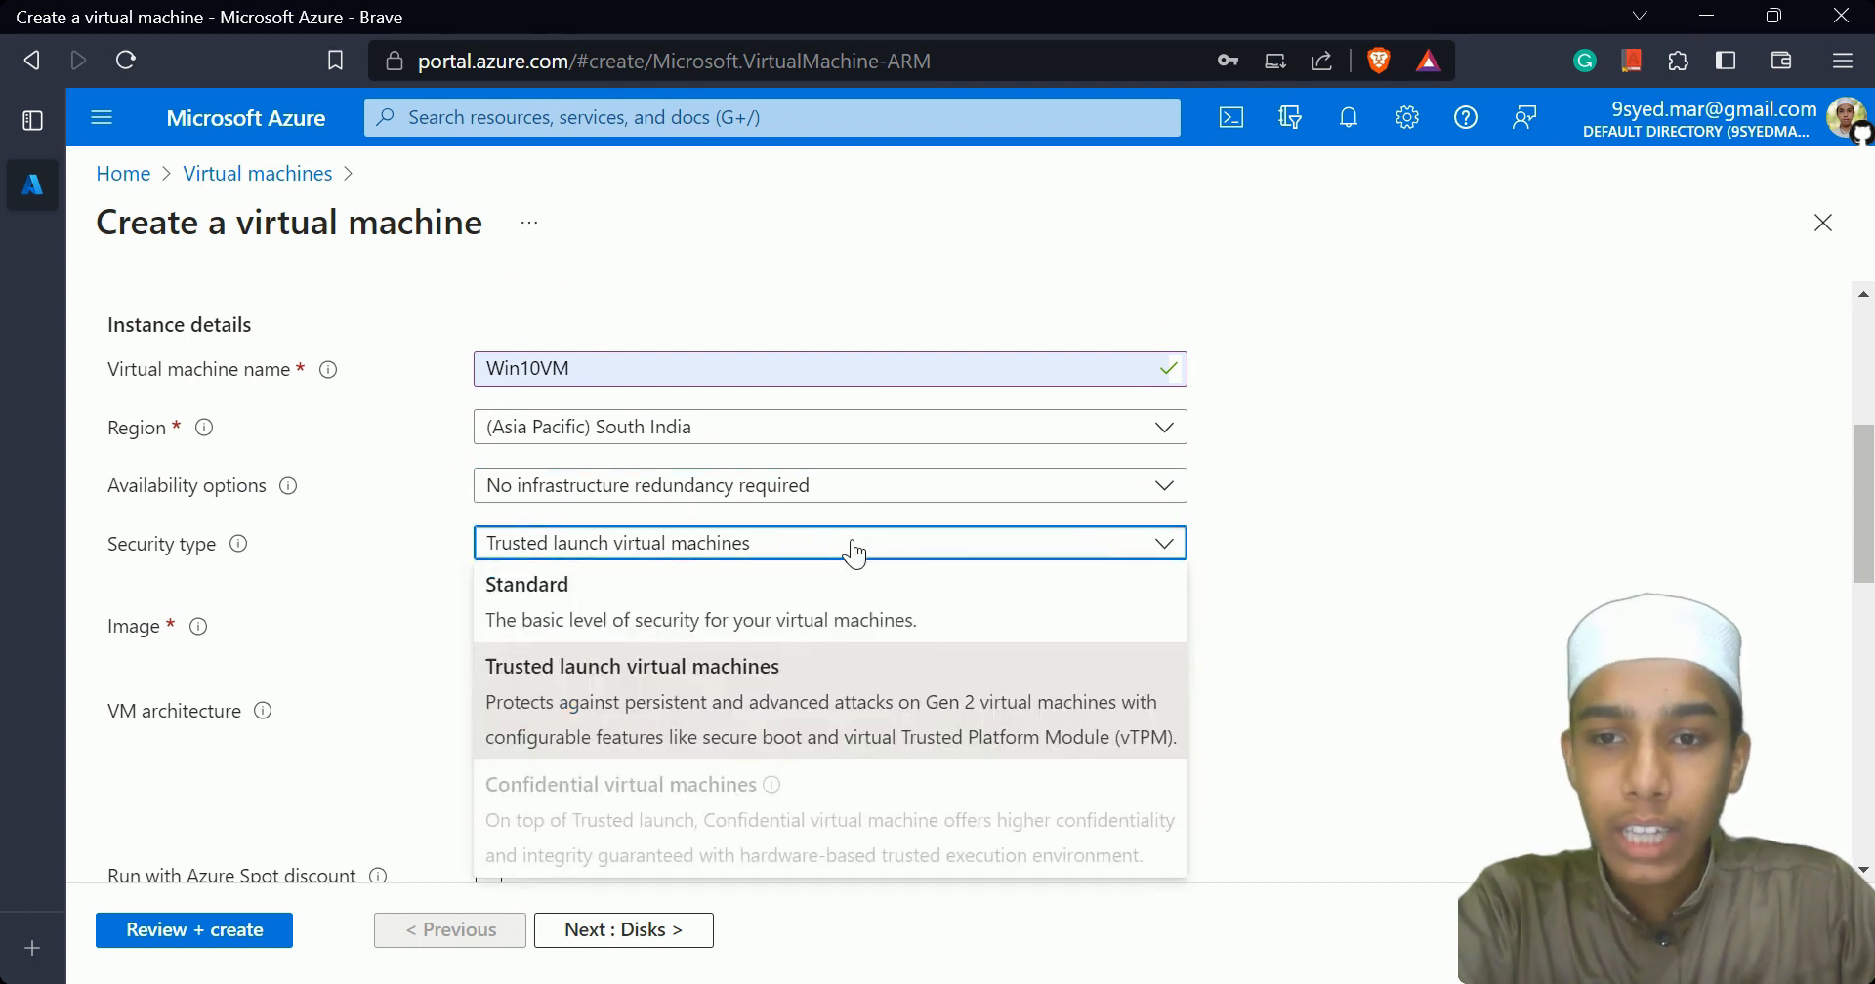
scroll(852, 551, "down", 3)
left_click(964, 354)
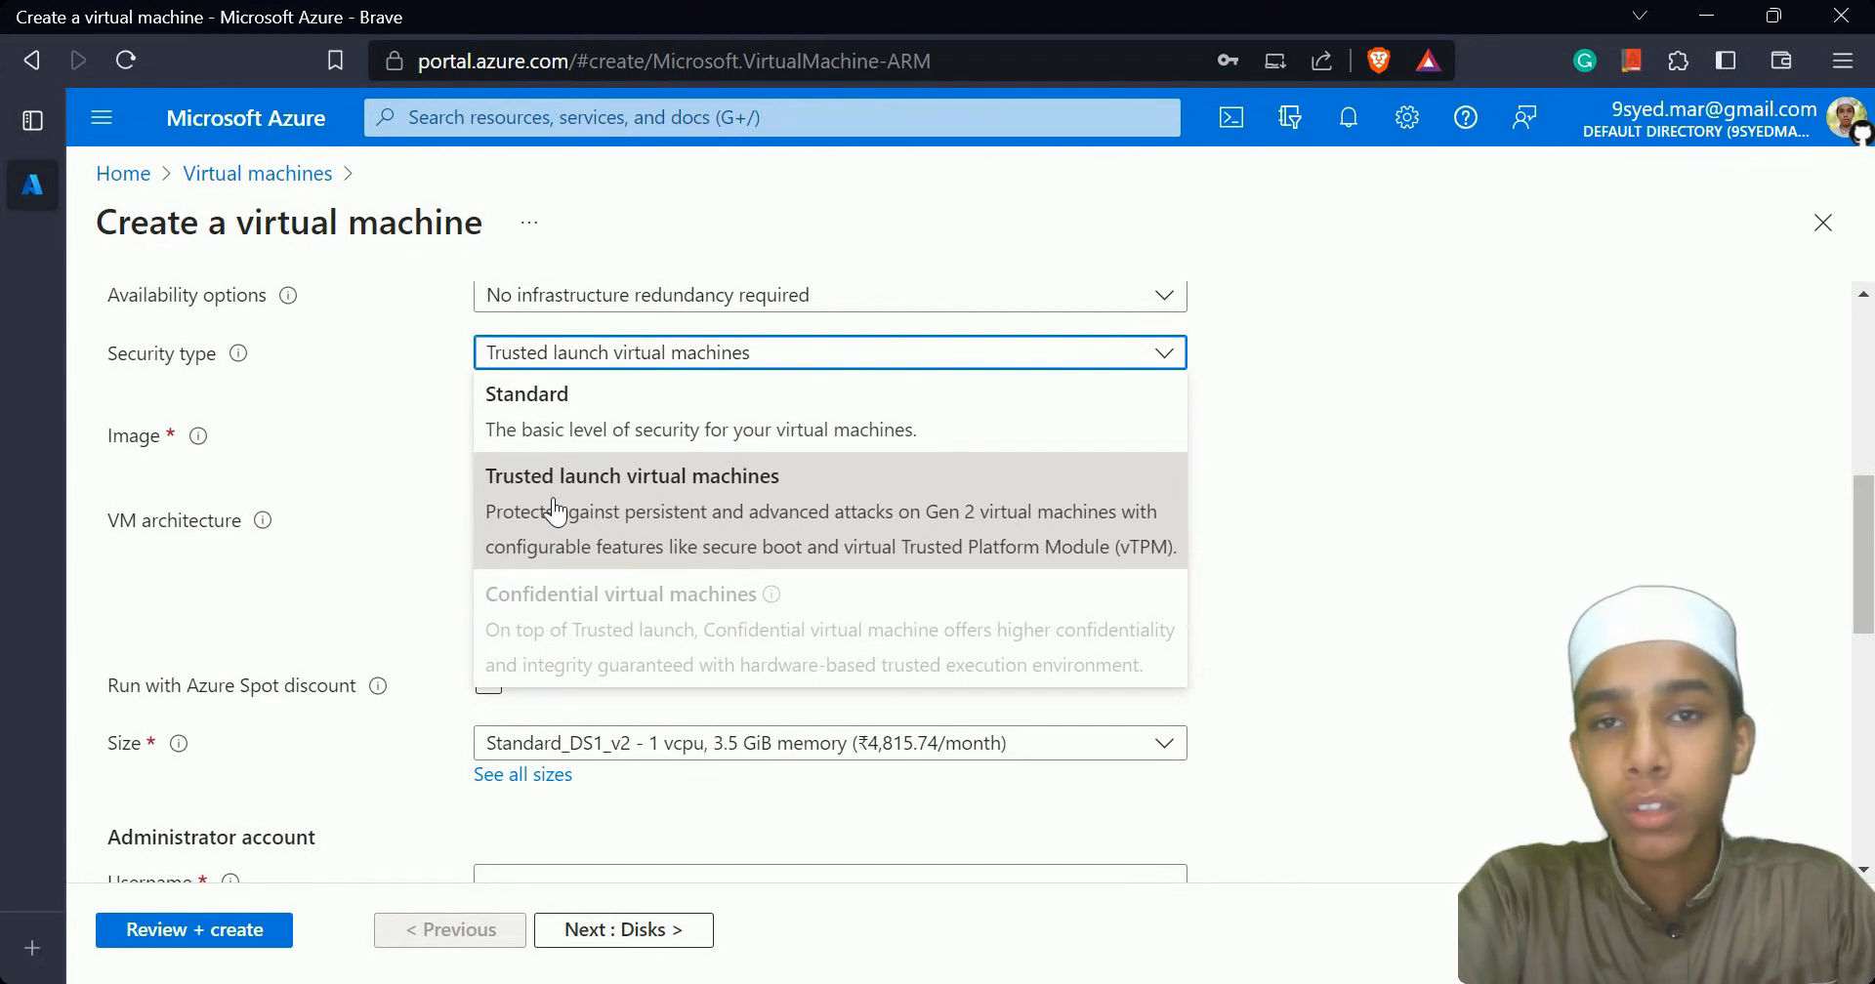
left_click(605, 426)
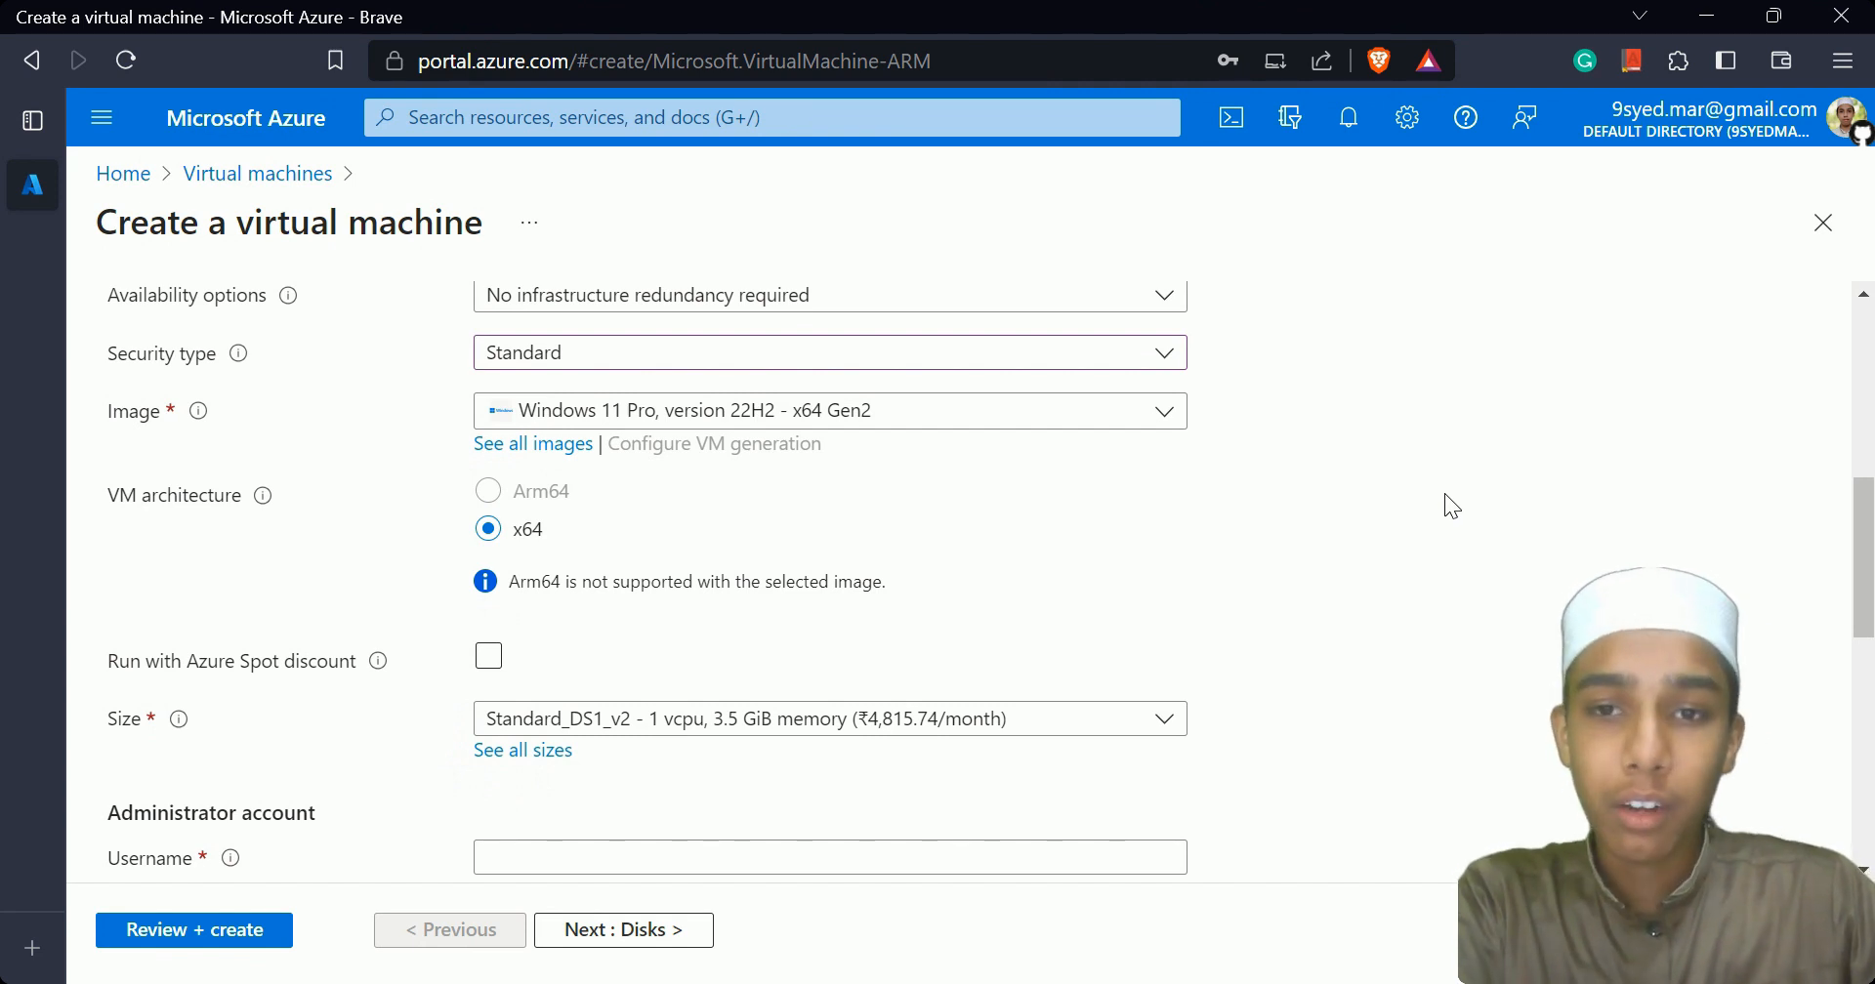
Browse the Image dropdown and the full Select an image marketplace.
left_click(1022, 426)
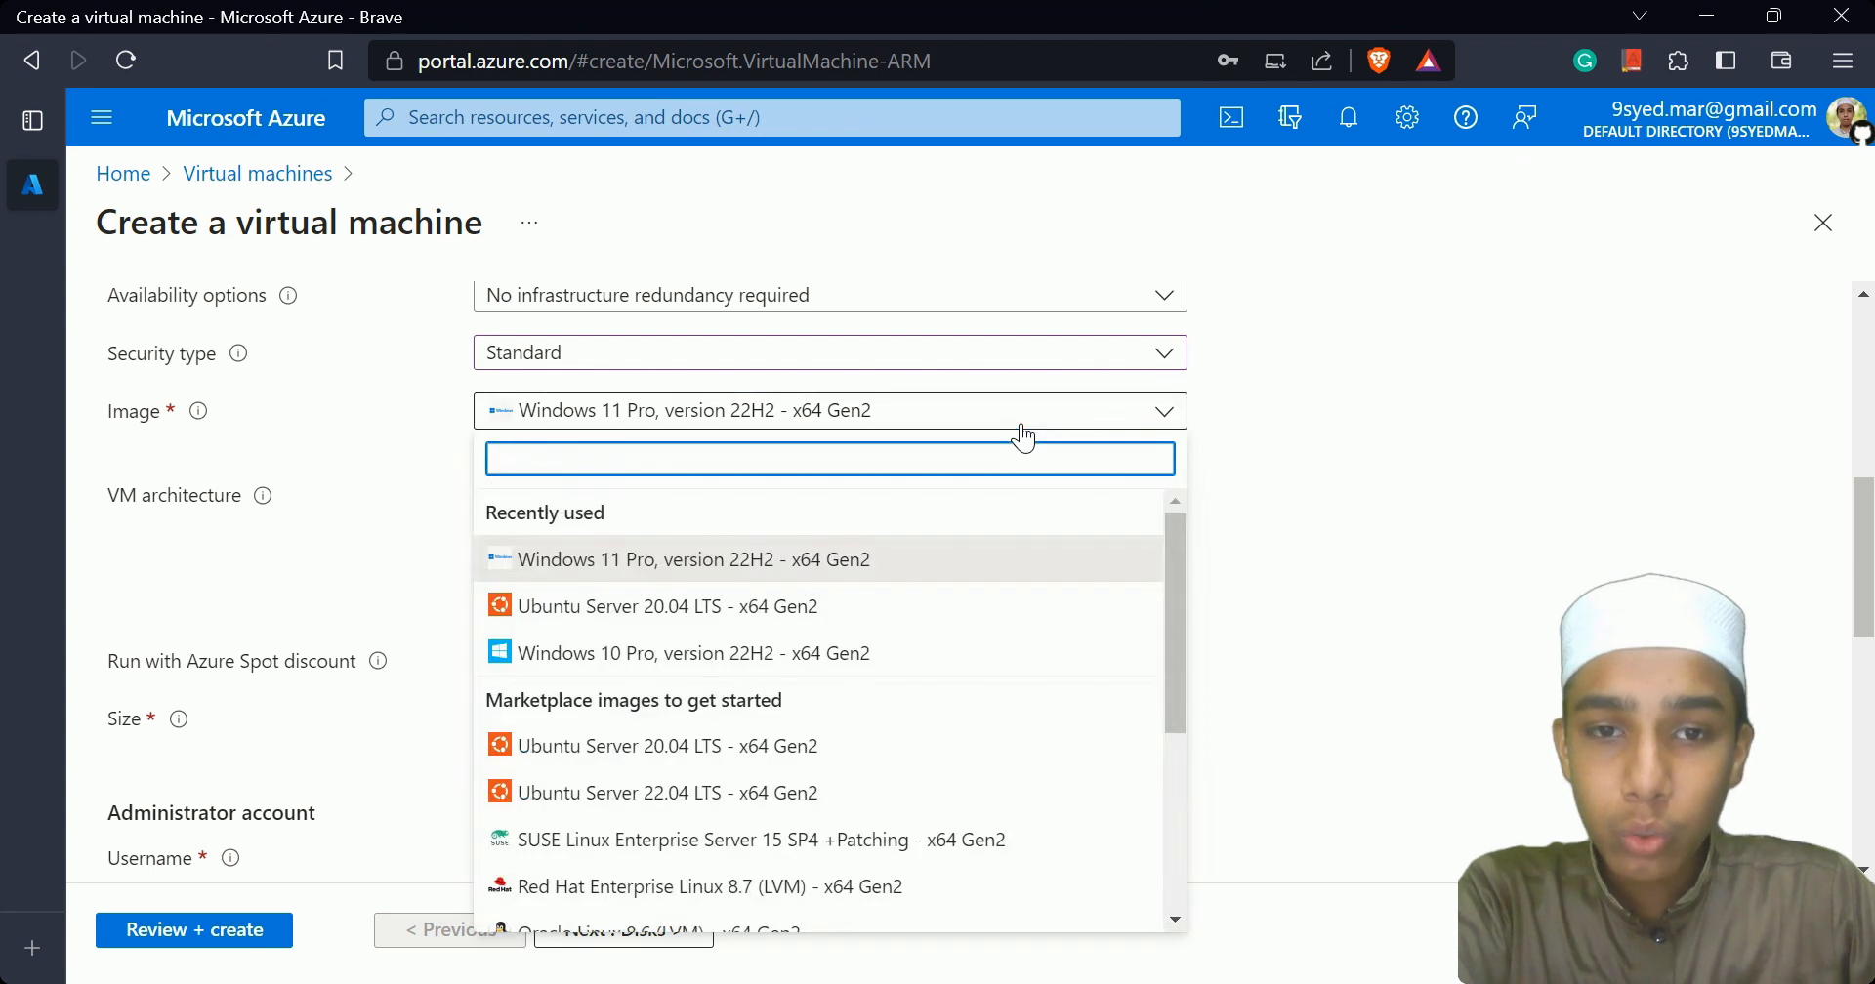
scroll(1302, 500, "down", 4)
scroll(1231, 452, "up", 3)
left_click(1044, 344)
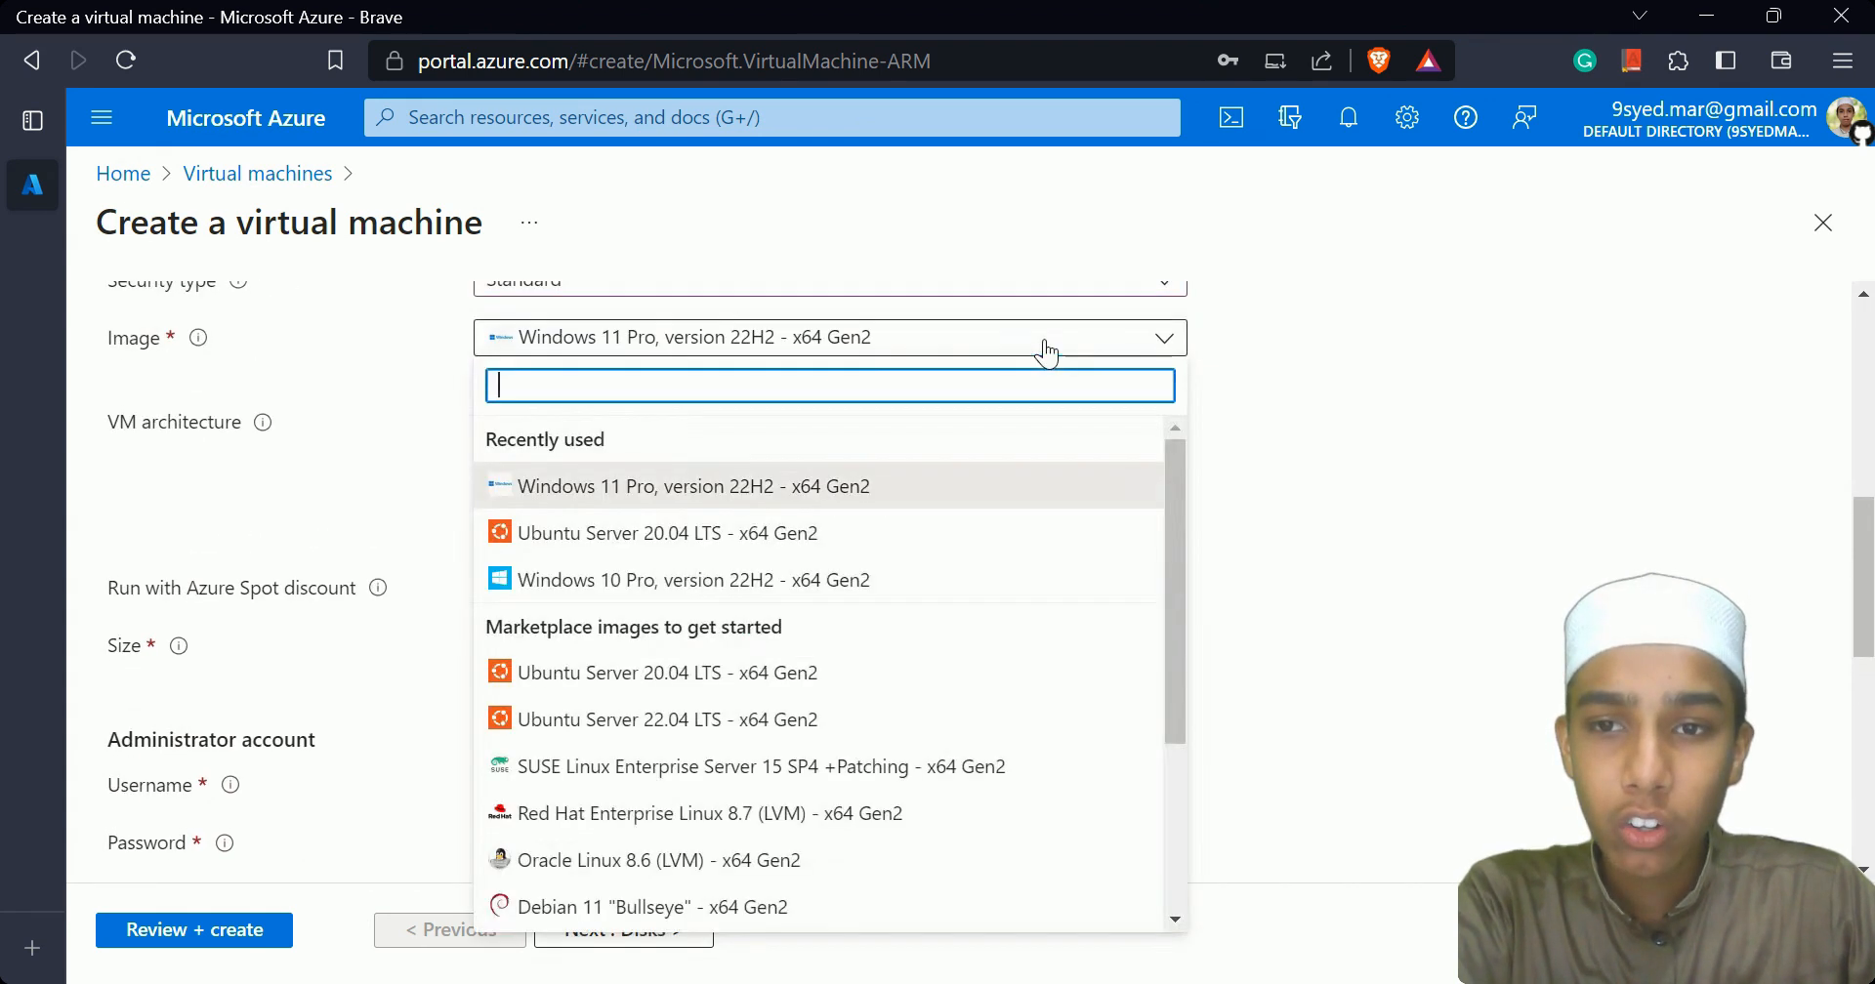
scroll(869, 641, "down", 3)
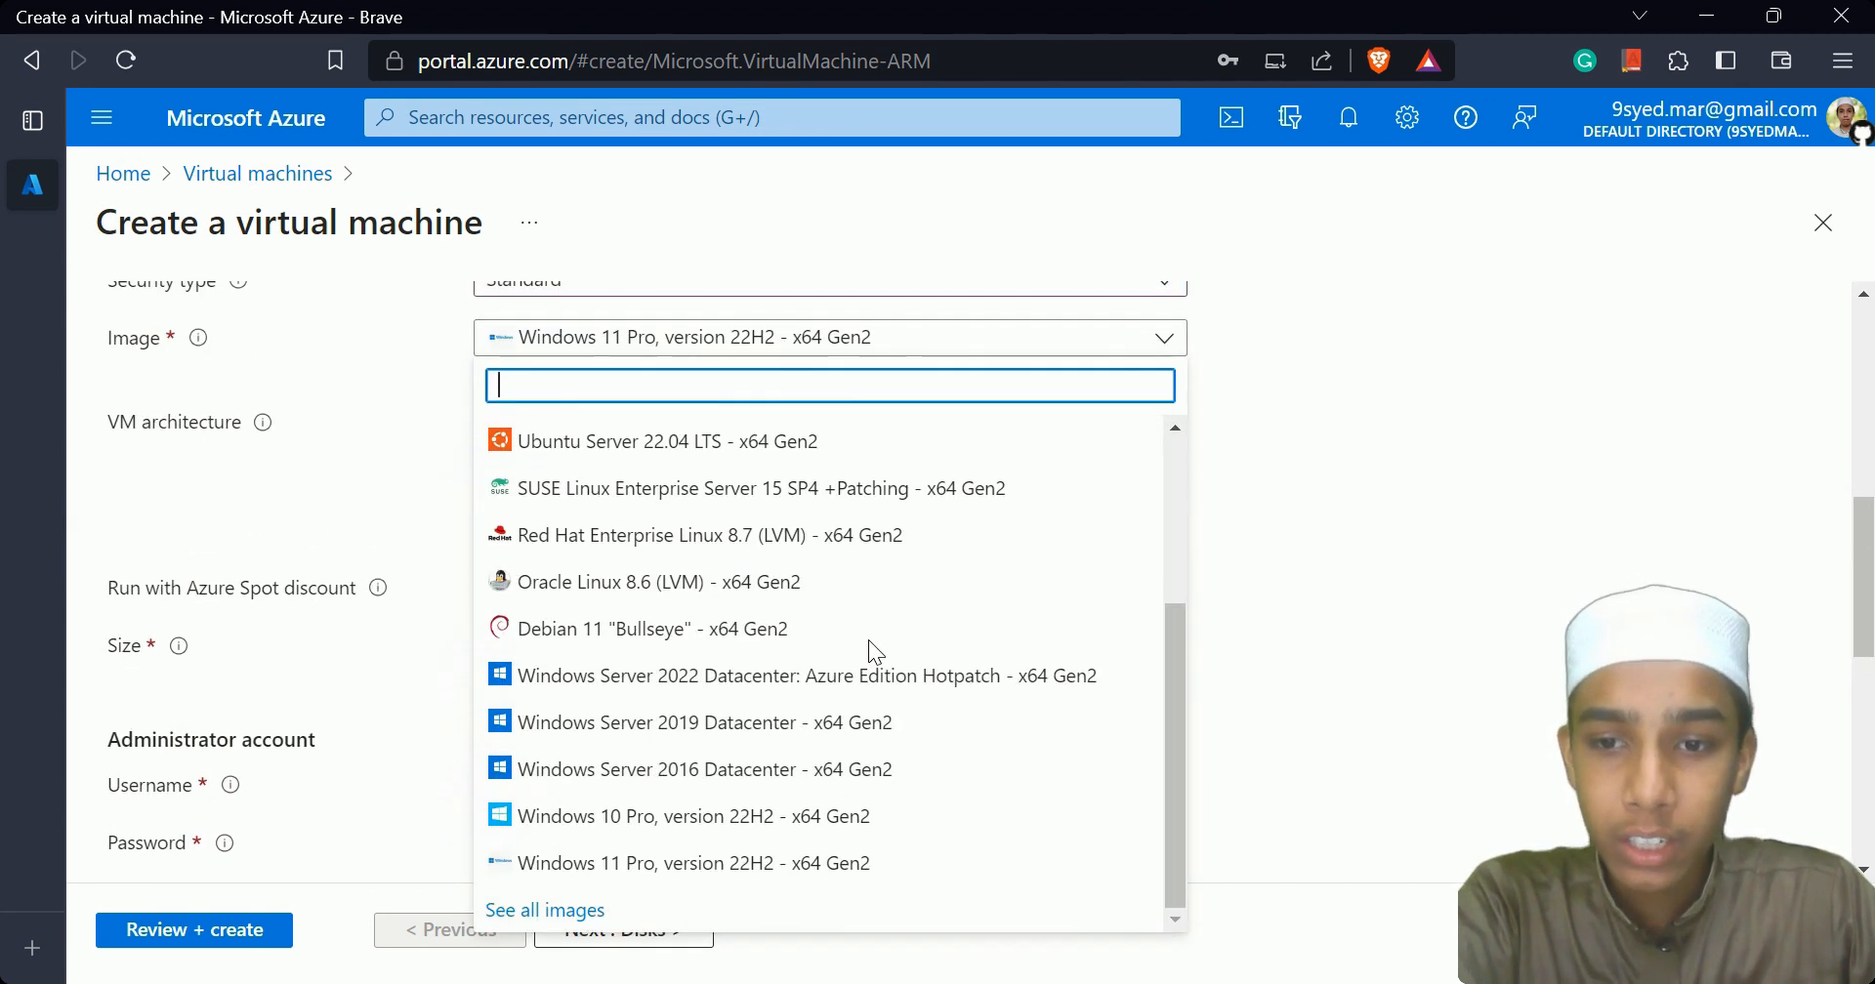
left_click(560, 910)
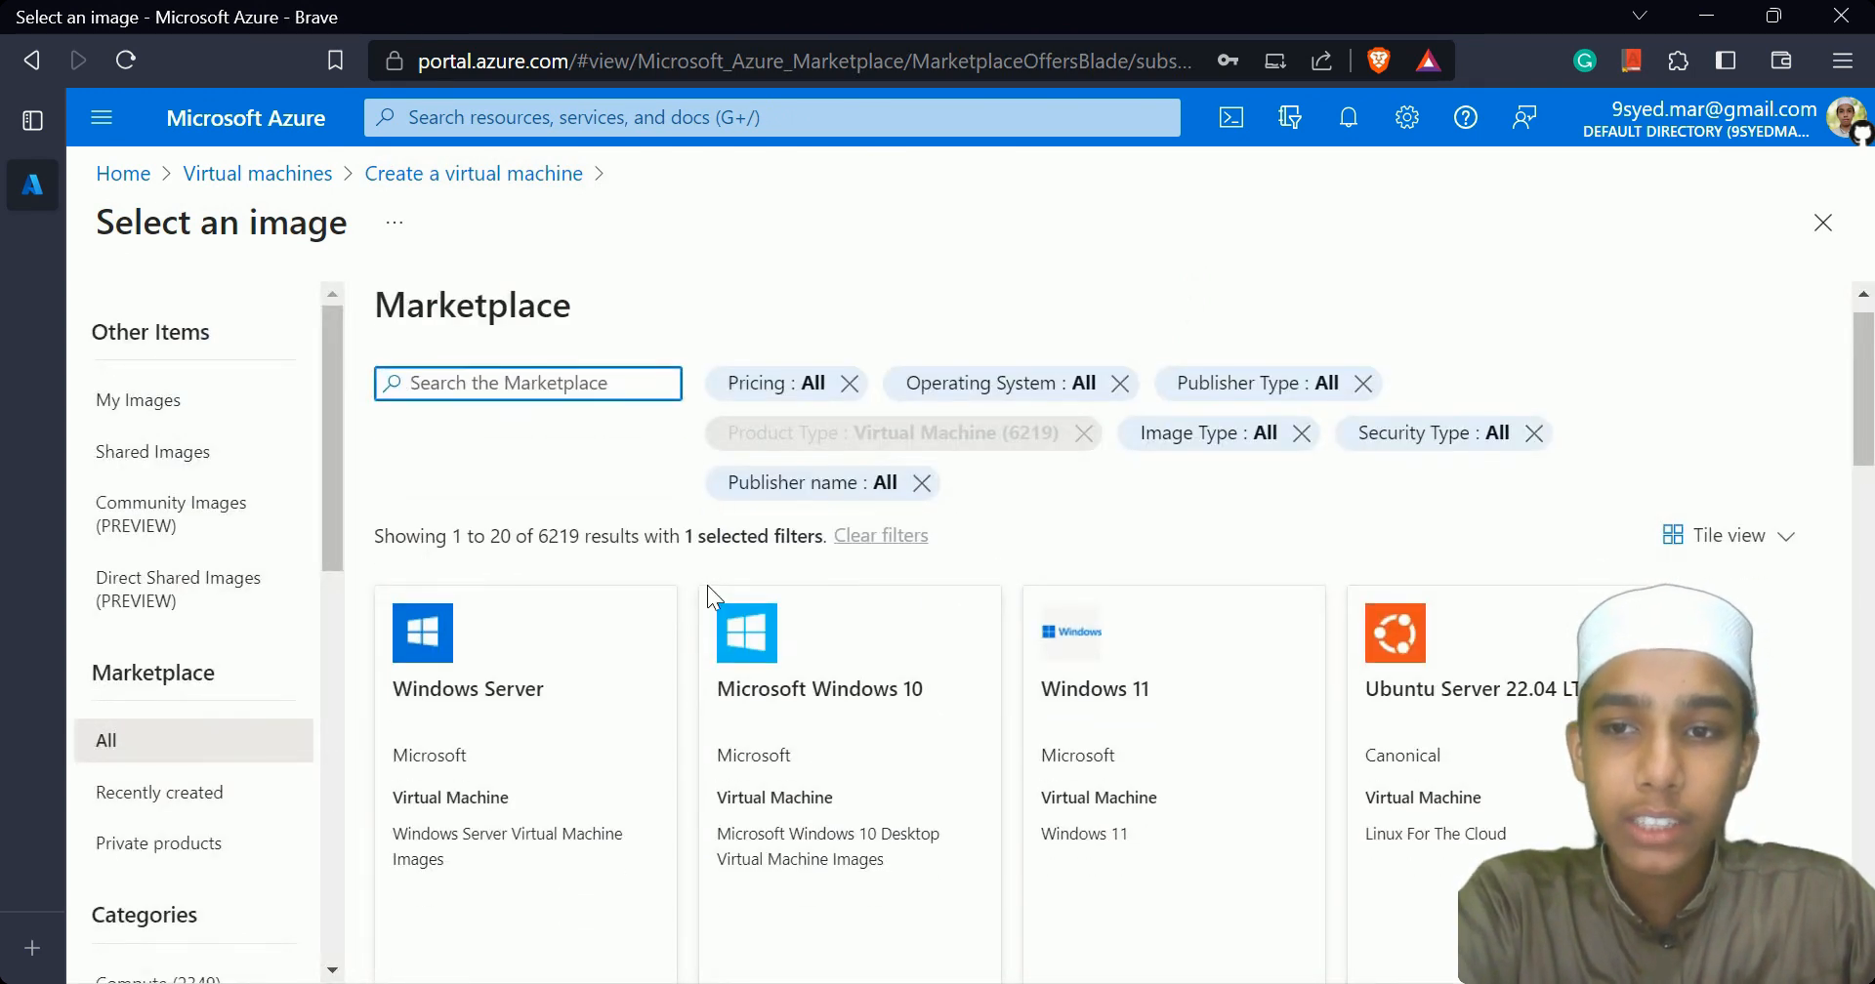
scroll(706, 584, "down", 3)
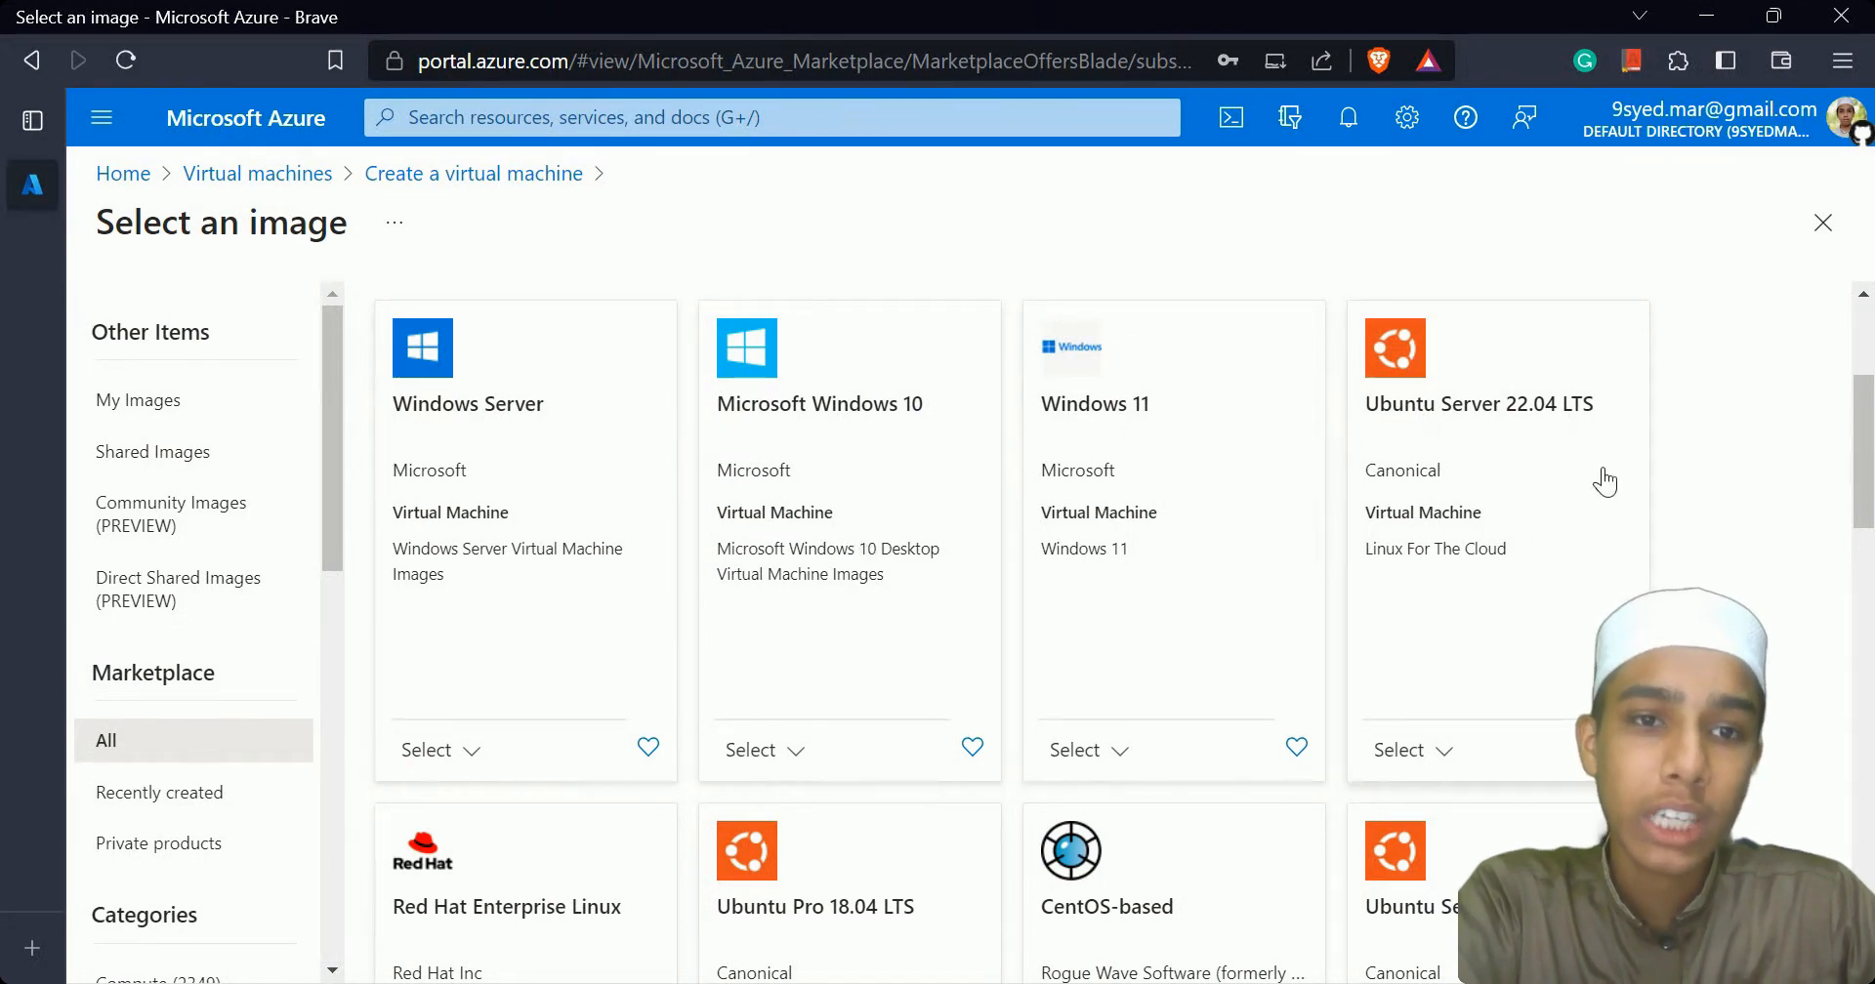
scroll(1343, 722, "down", 10)
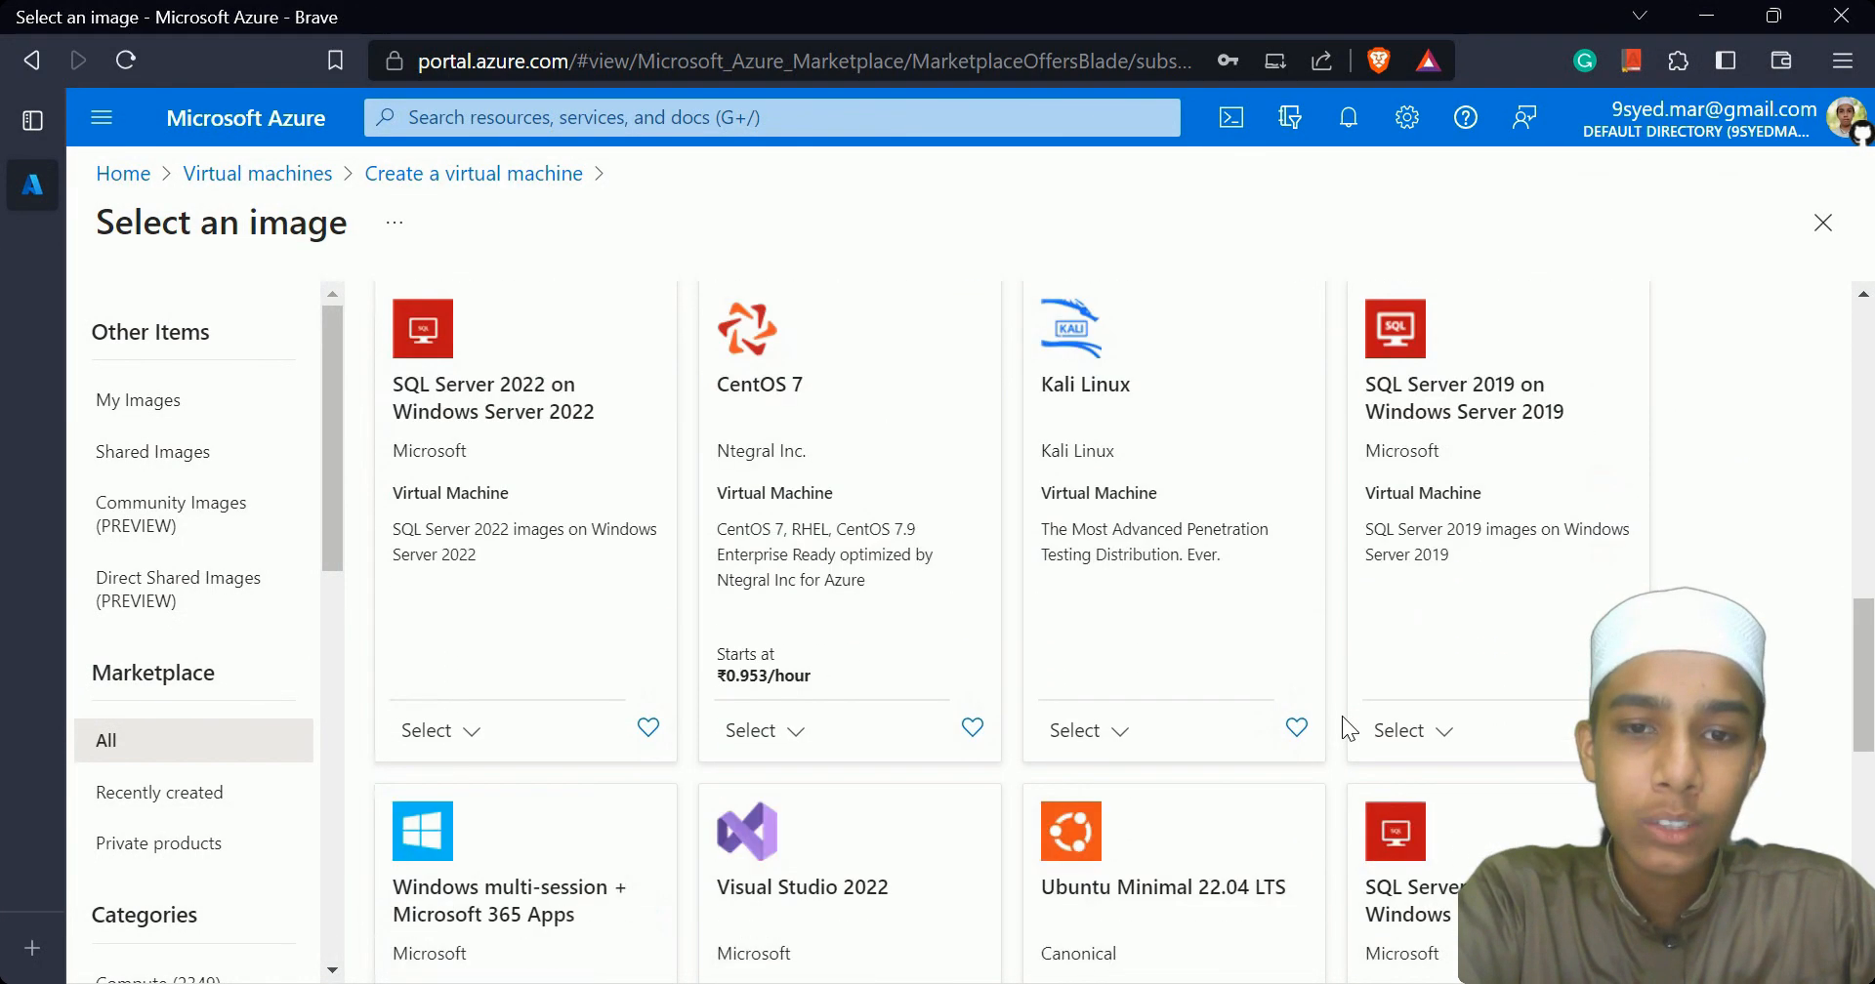
scroll(1343, 717, "down", 5)
scroll(1343, 717, "up", 15)
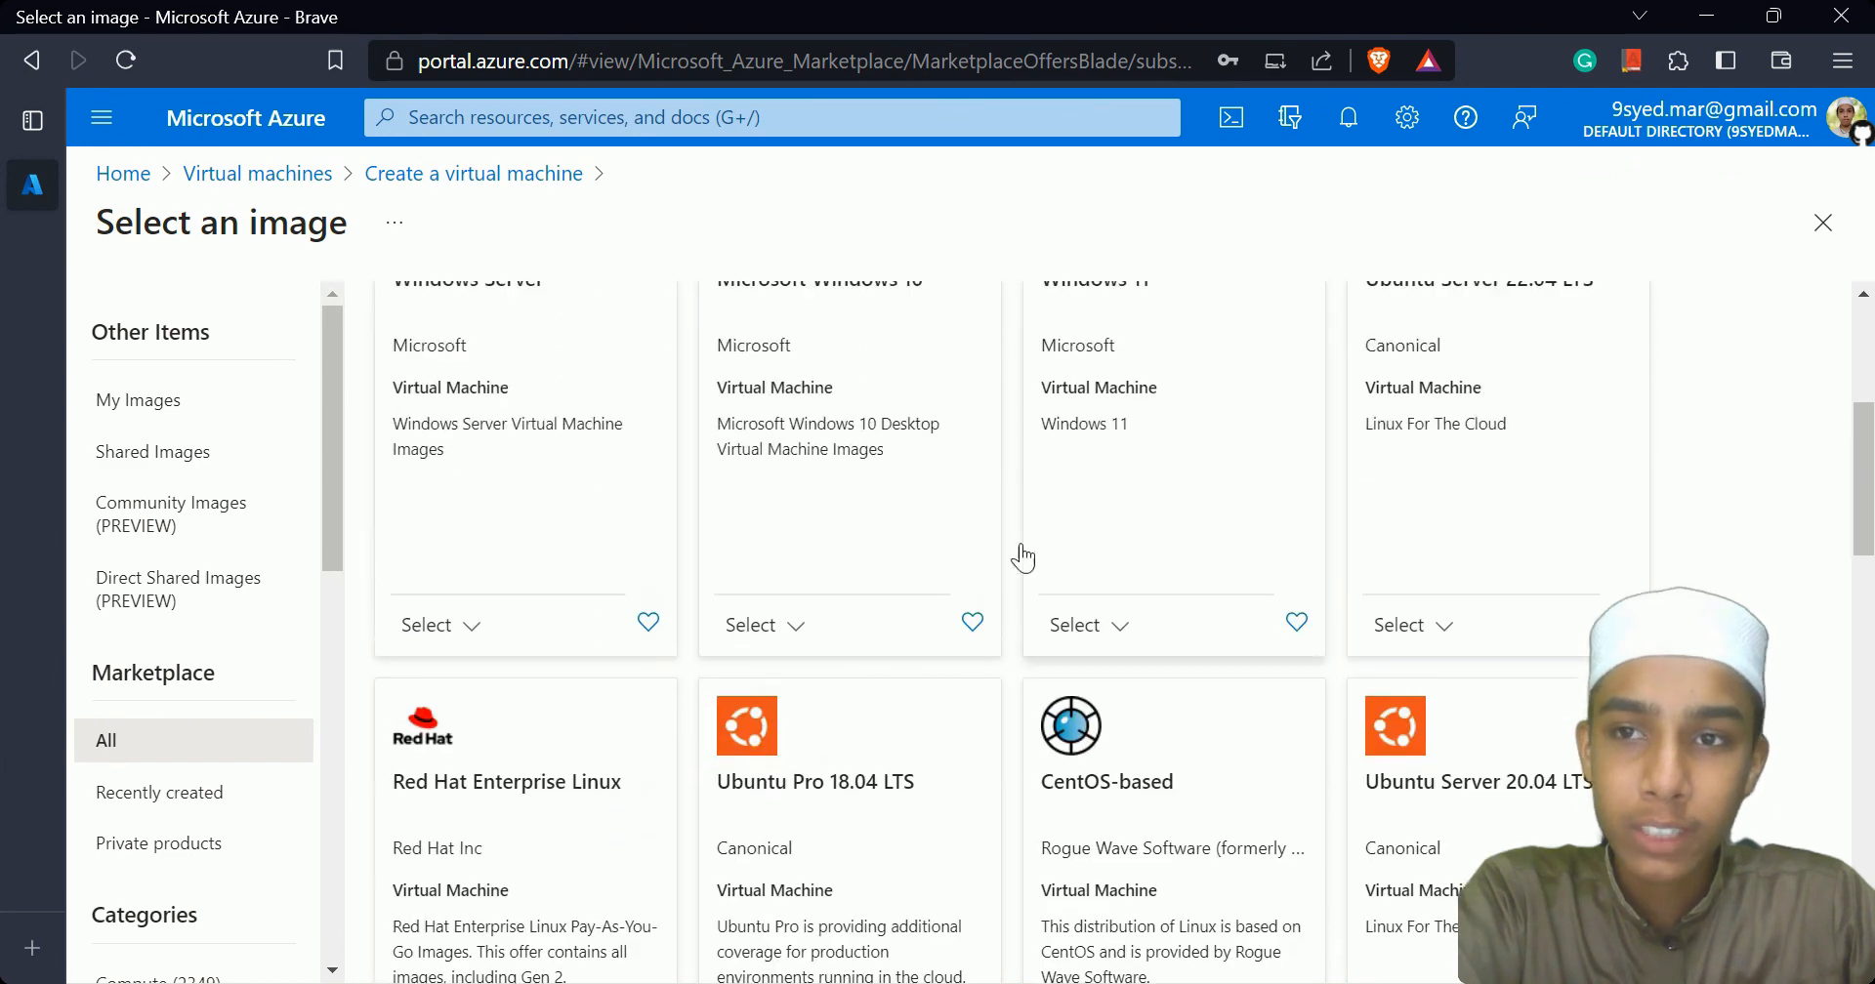
scroll(391, 439, "up", 5)
Leave the marketplace and go back via Home to the Virtual machines list.
left_click(322, 186)
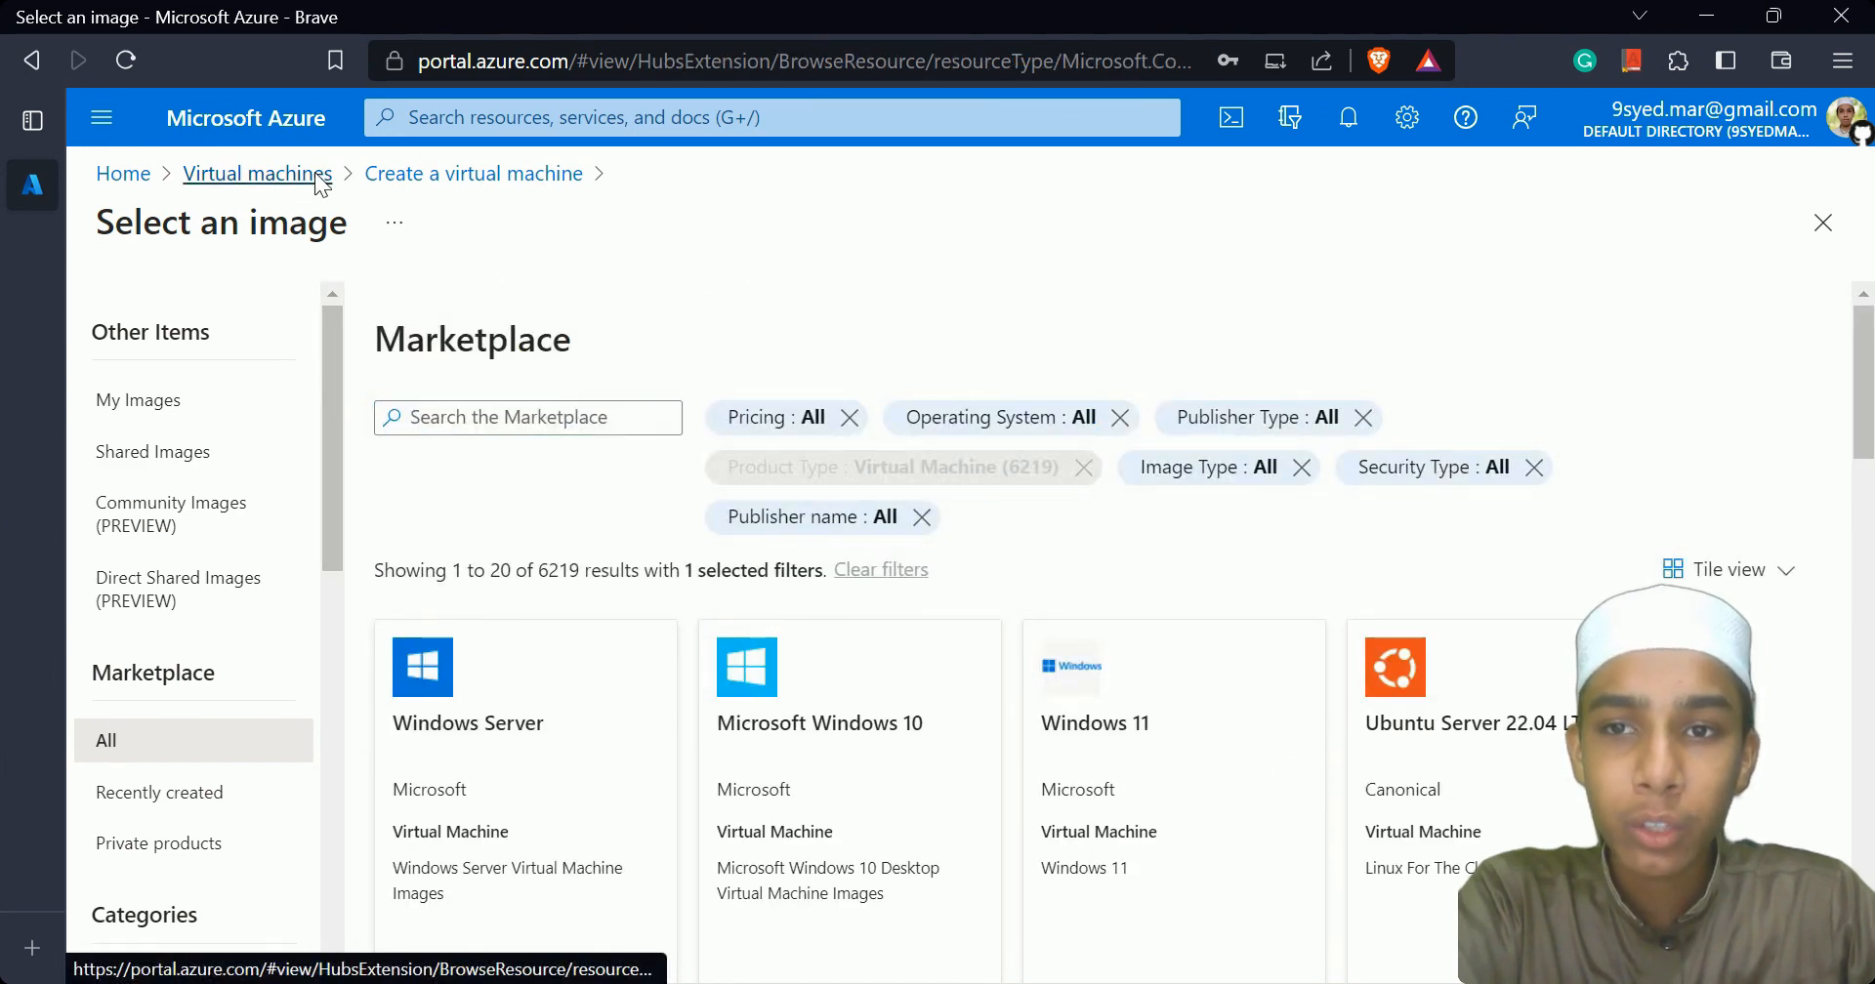
left_click(35, 63)
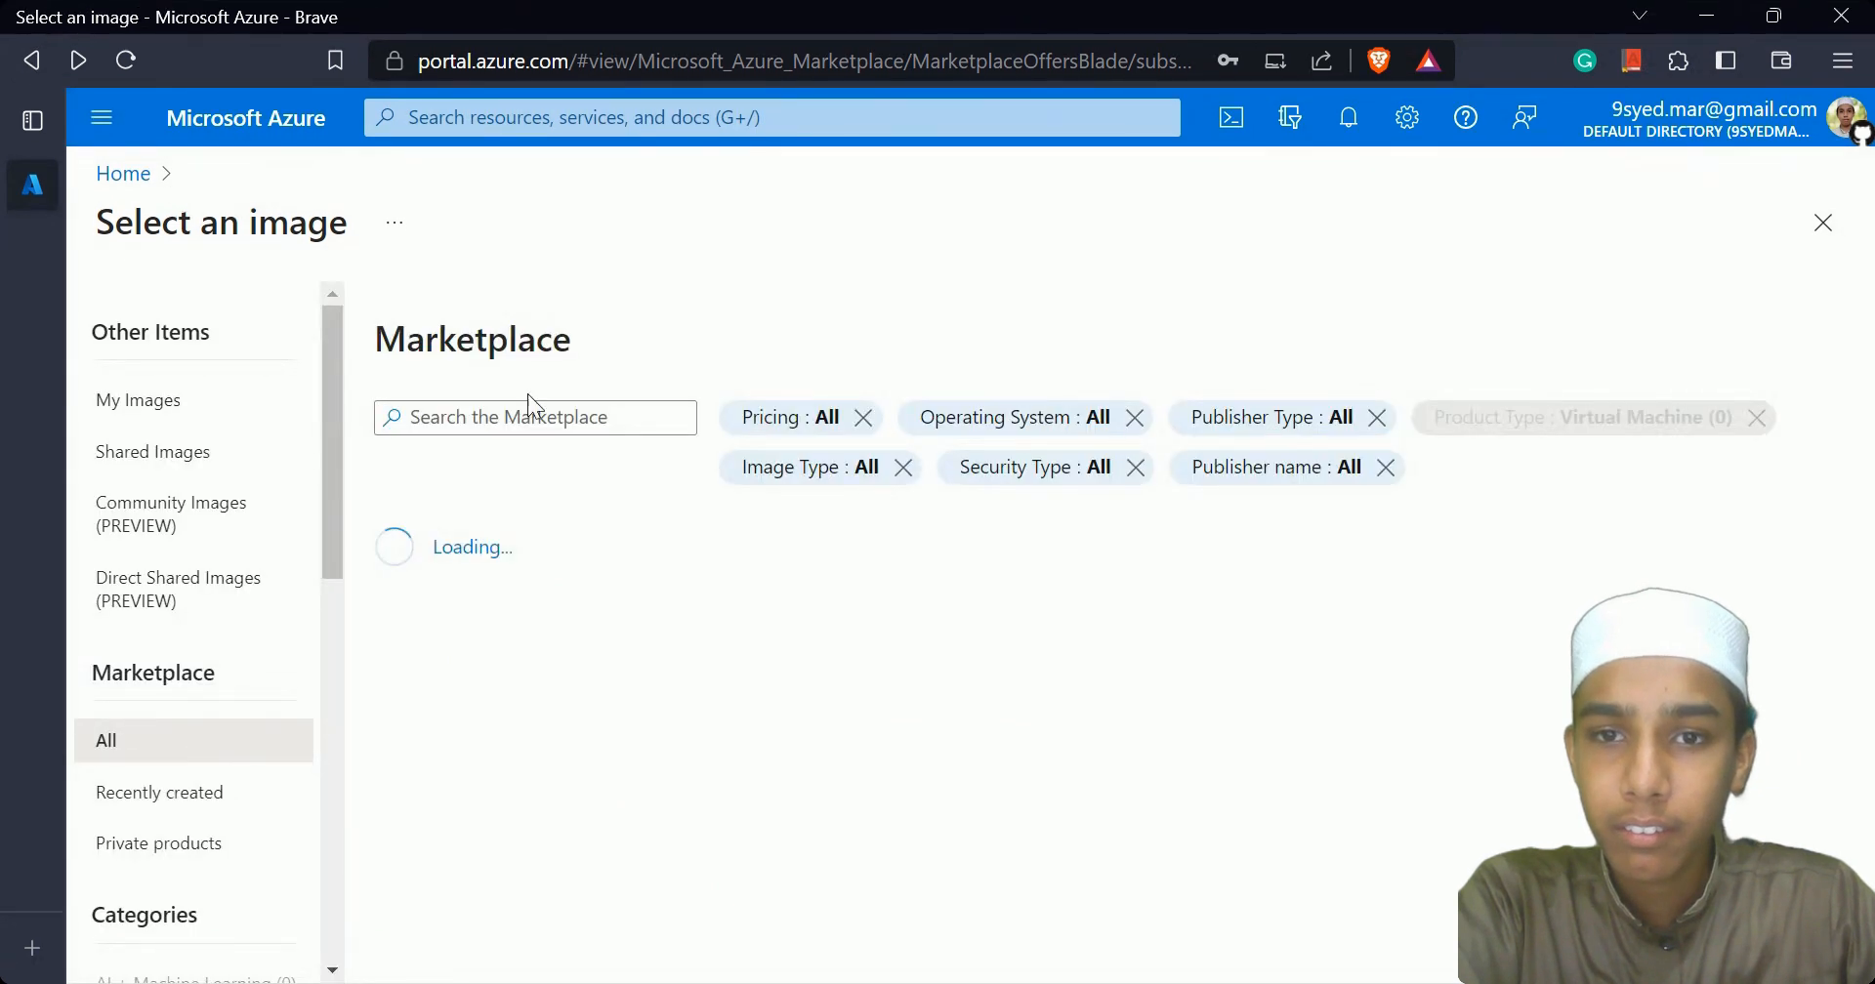
left_click(123, 174)
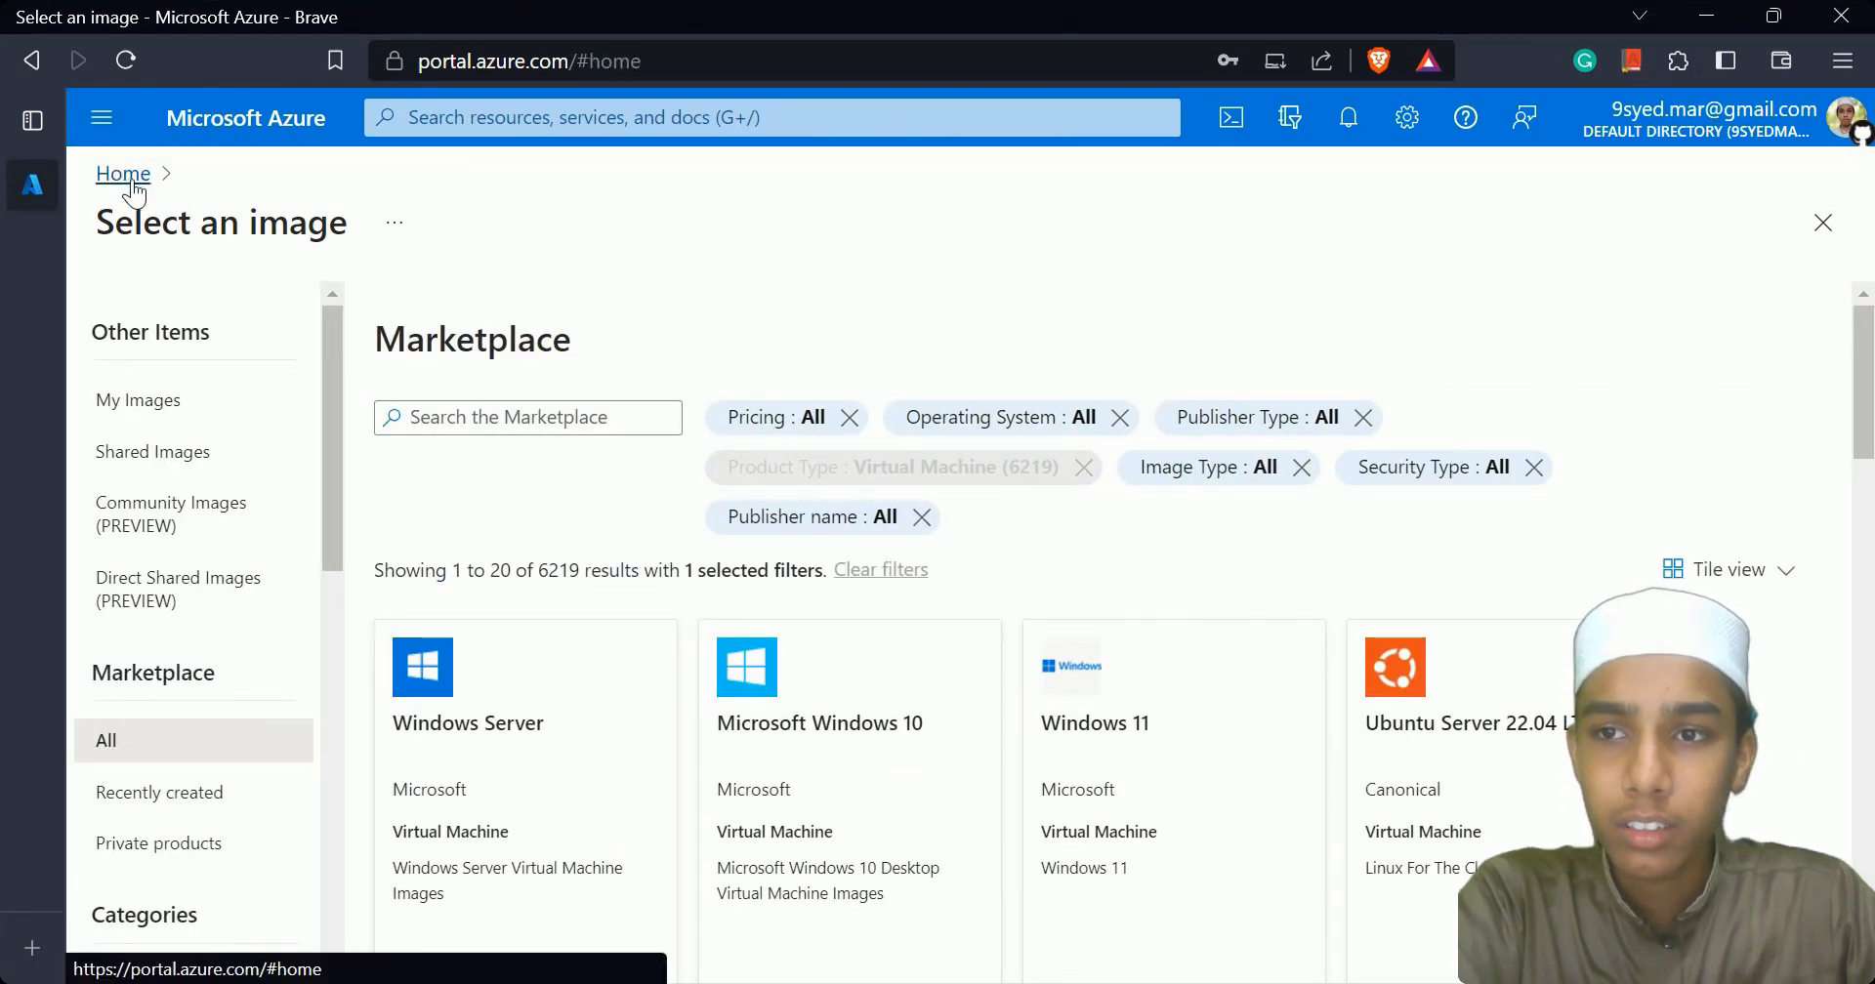
left_click(361, 322)
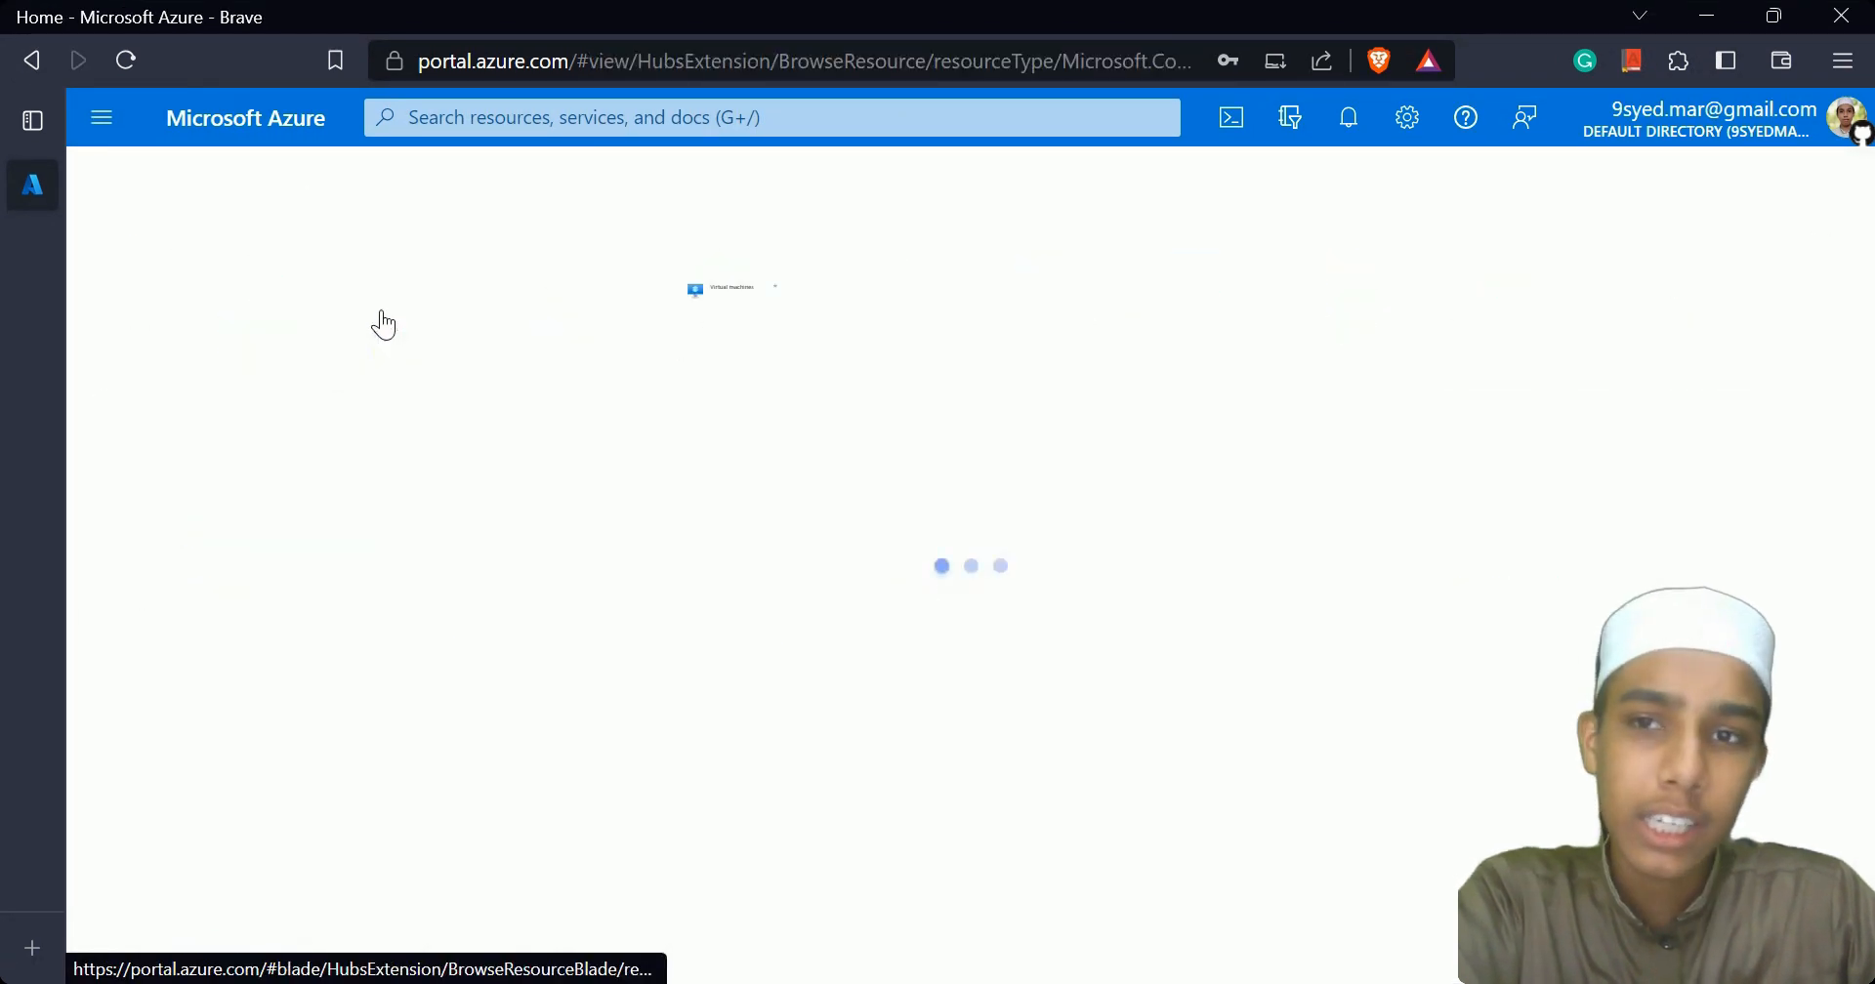
Start a new Azure virtual machine and check the empty resource group list.
left_click(215, 313)
left_click(168, 368)
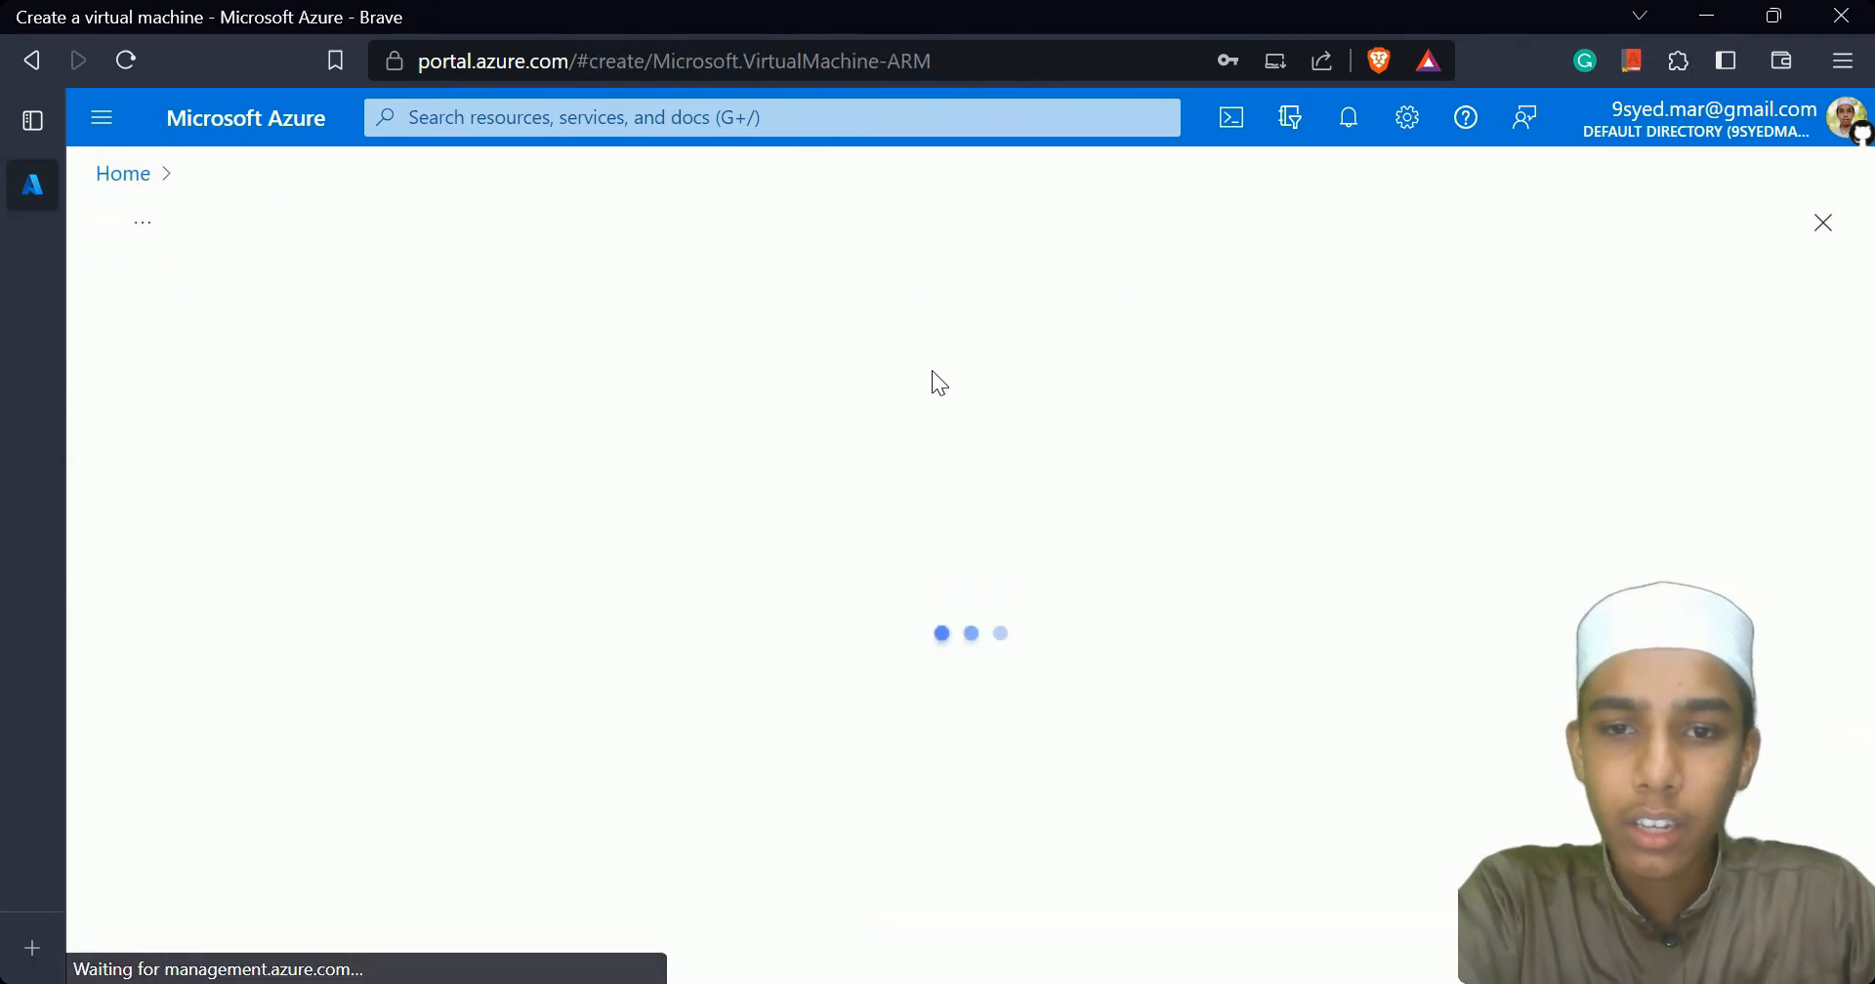
scroll(1020, 781, "down", 1)
left_click(712, 553)
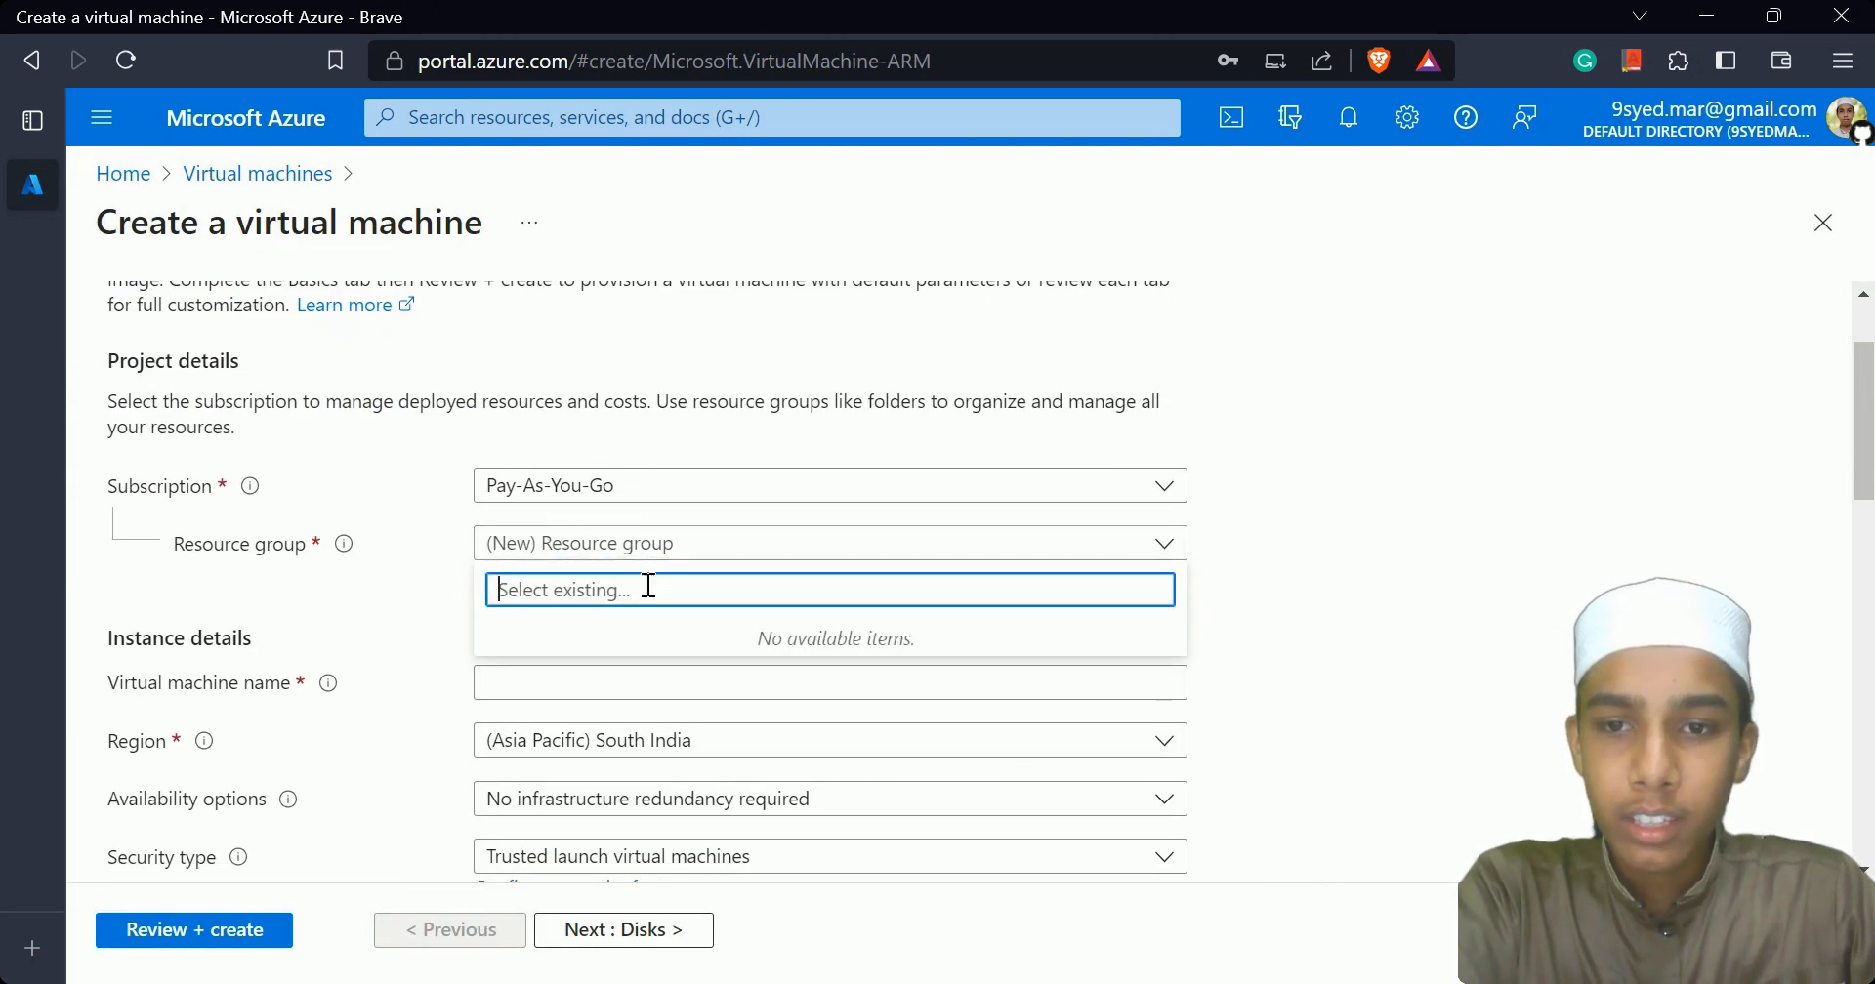
left_click(380, 589)
Create a new resource group named WinRe.
left_click(521, 575)
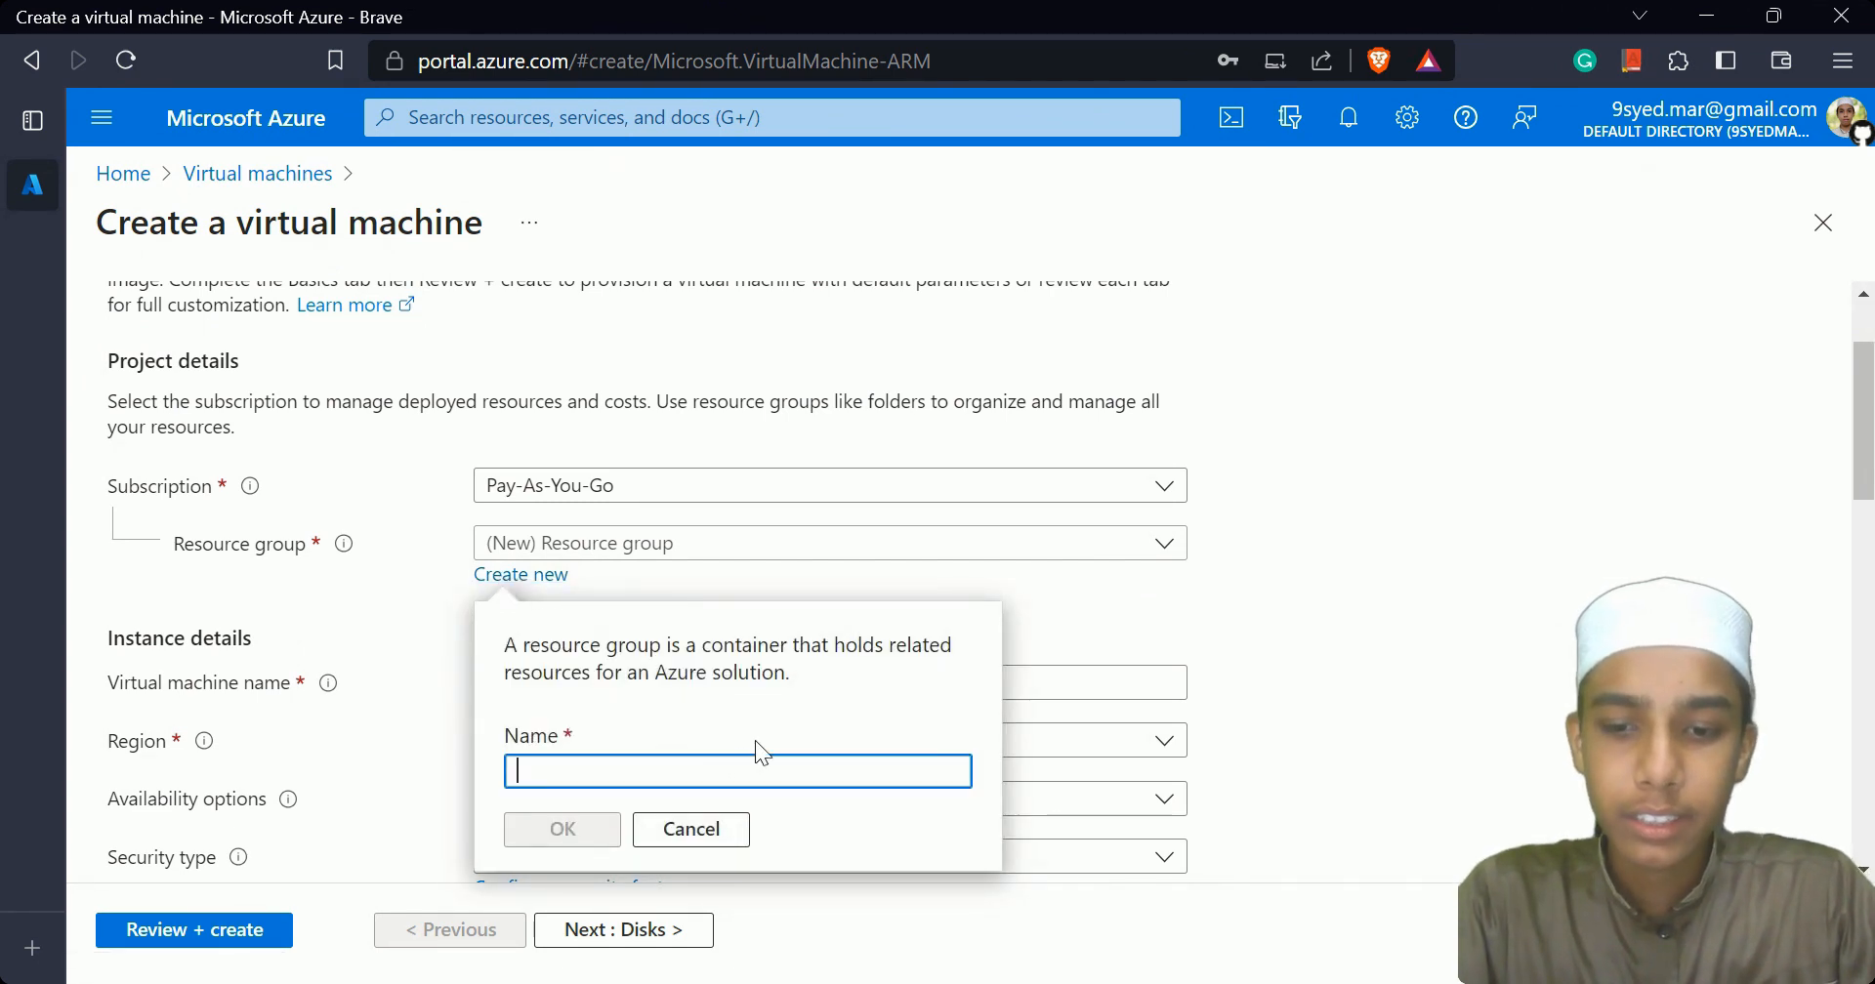
type("Wn")
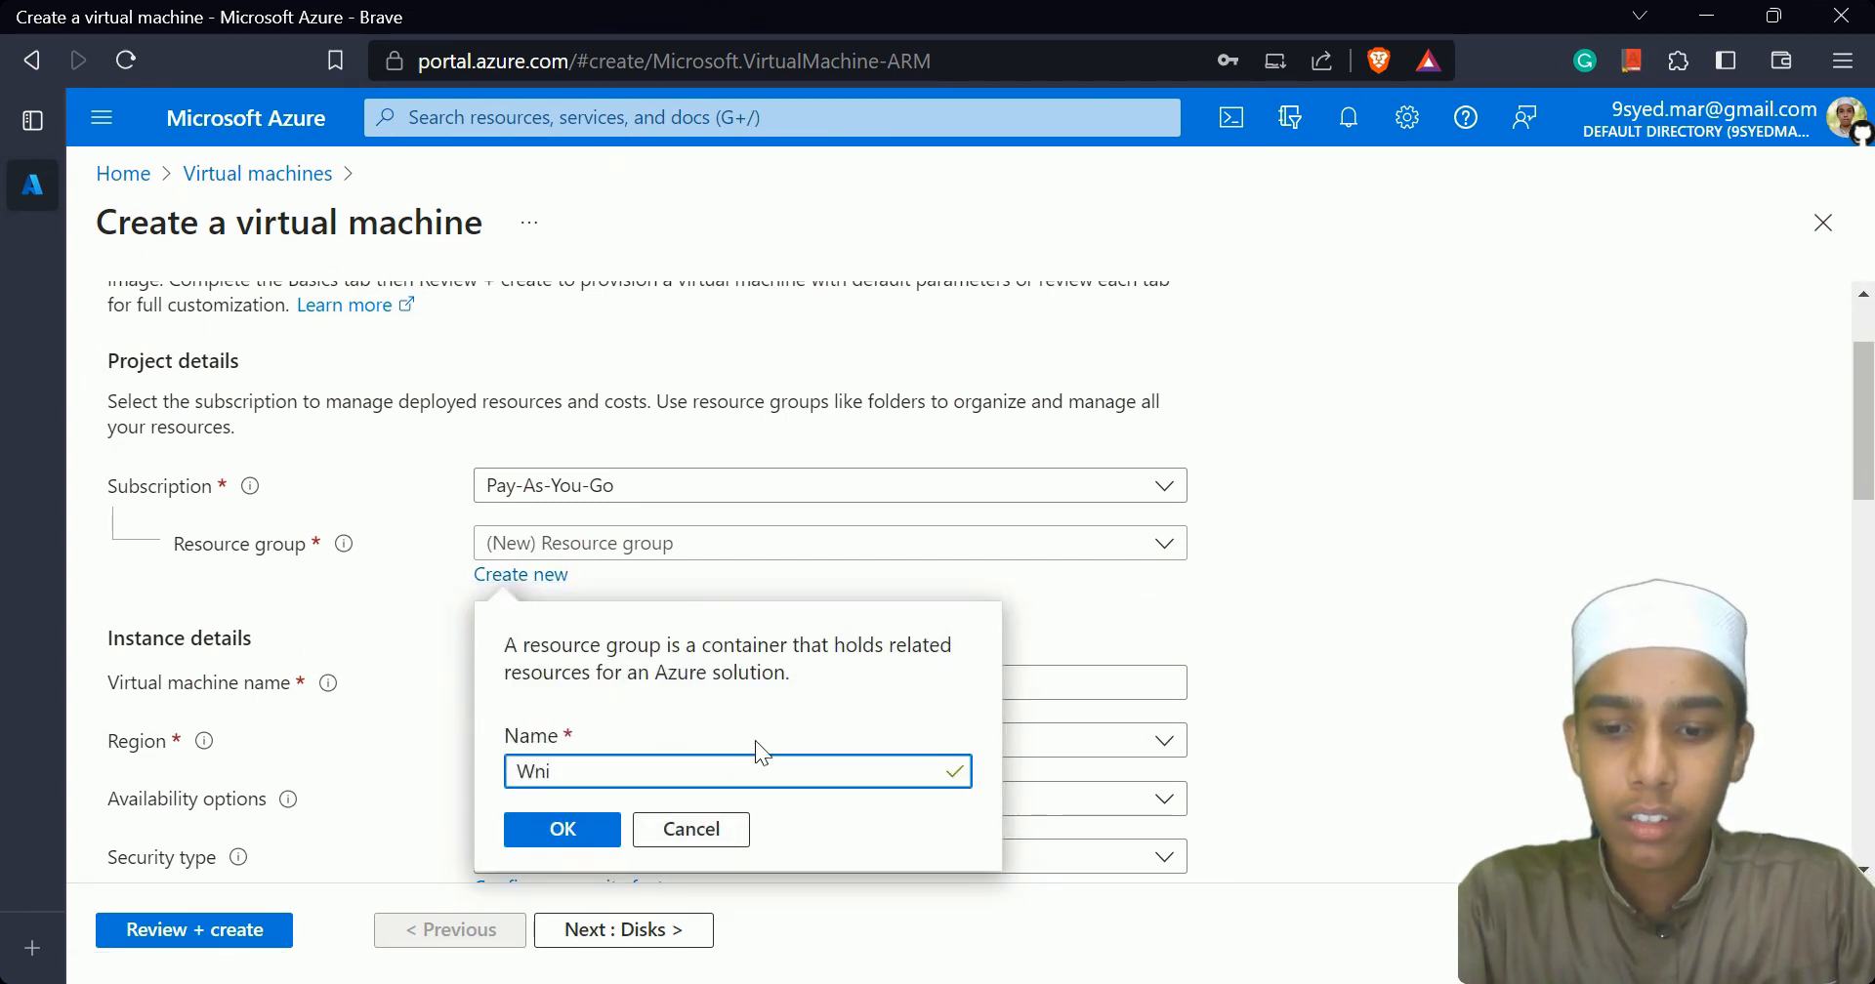
key("BackSpace")
type("in ")
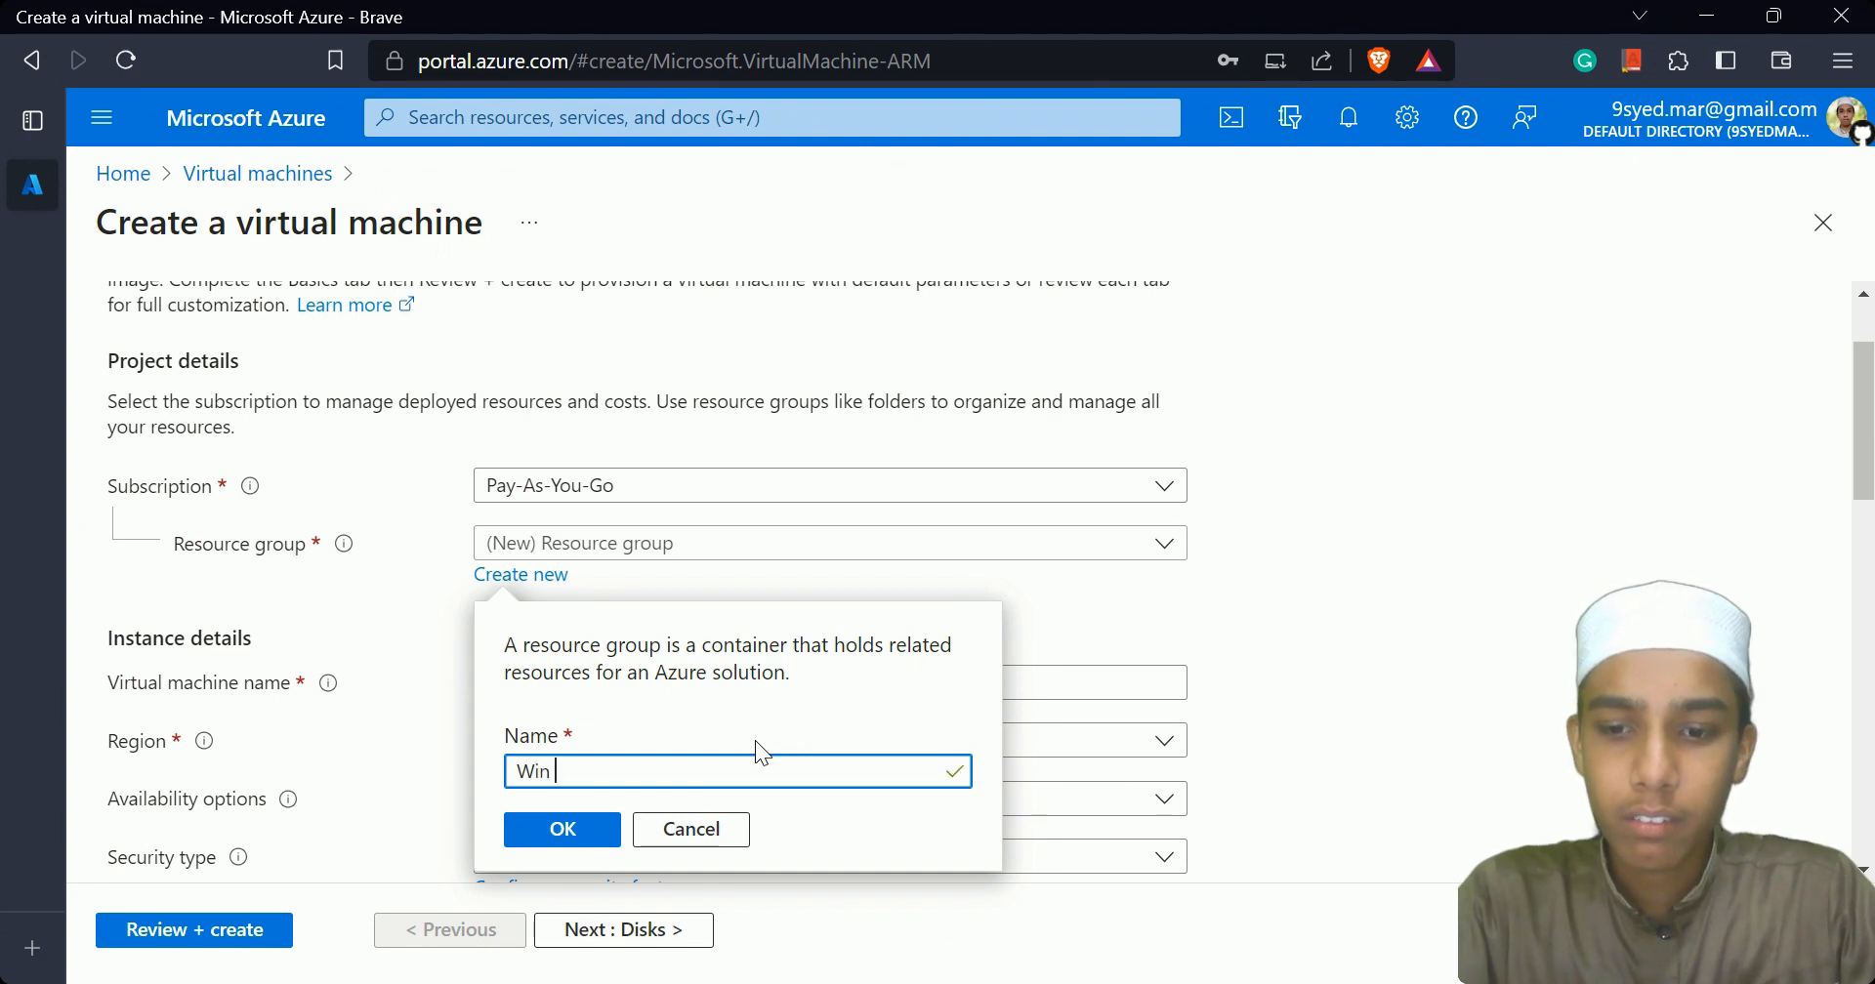
type("R")
key("BackSpace")
key("BackSpace")
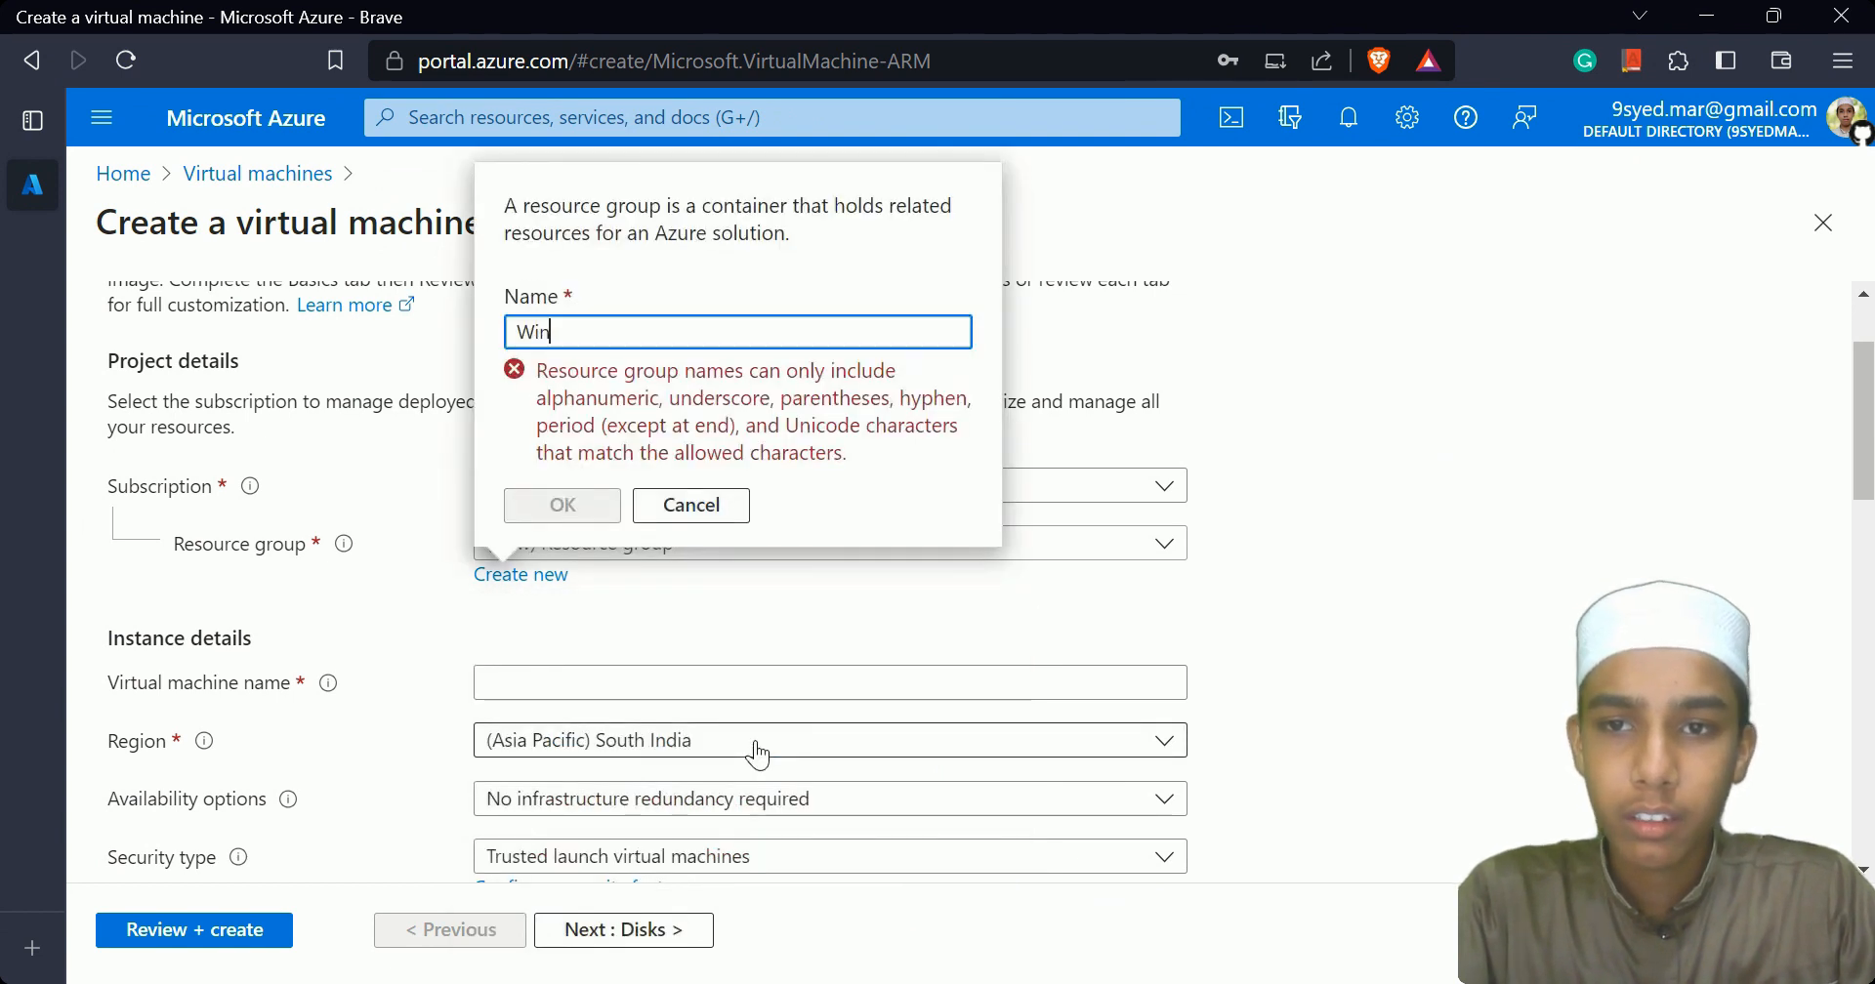
type("Re")
left_click(572, 832)
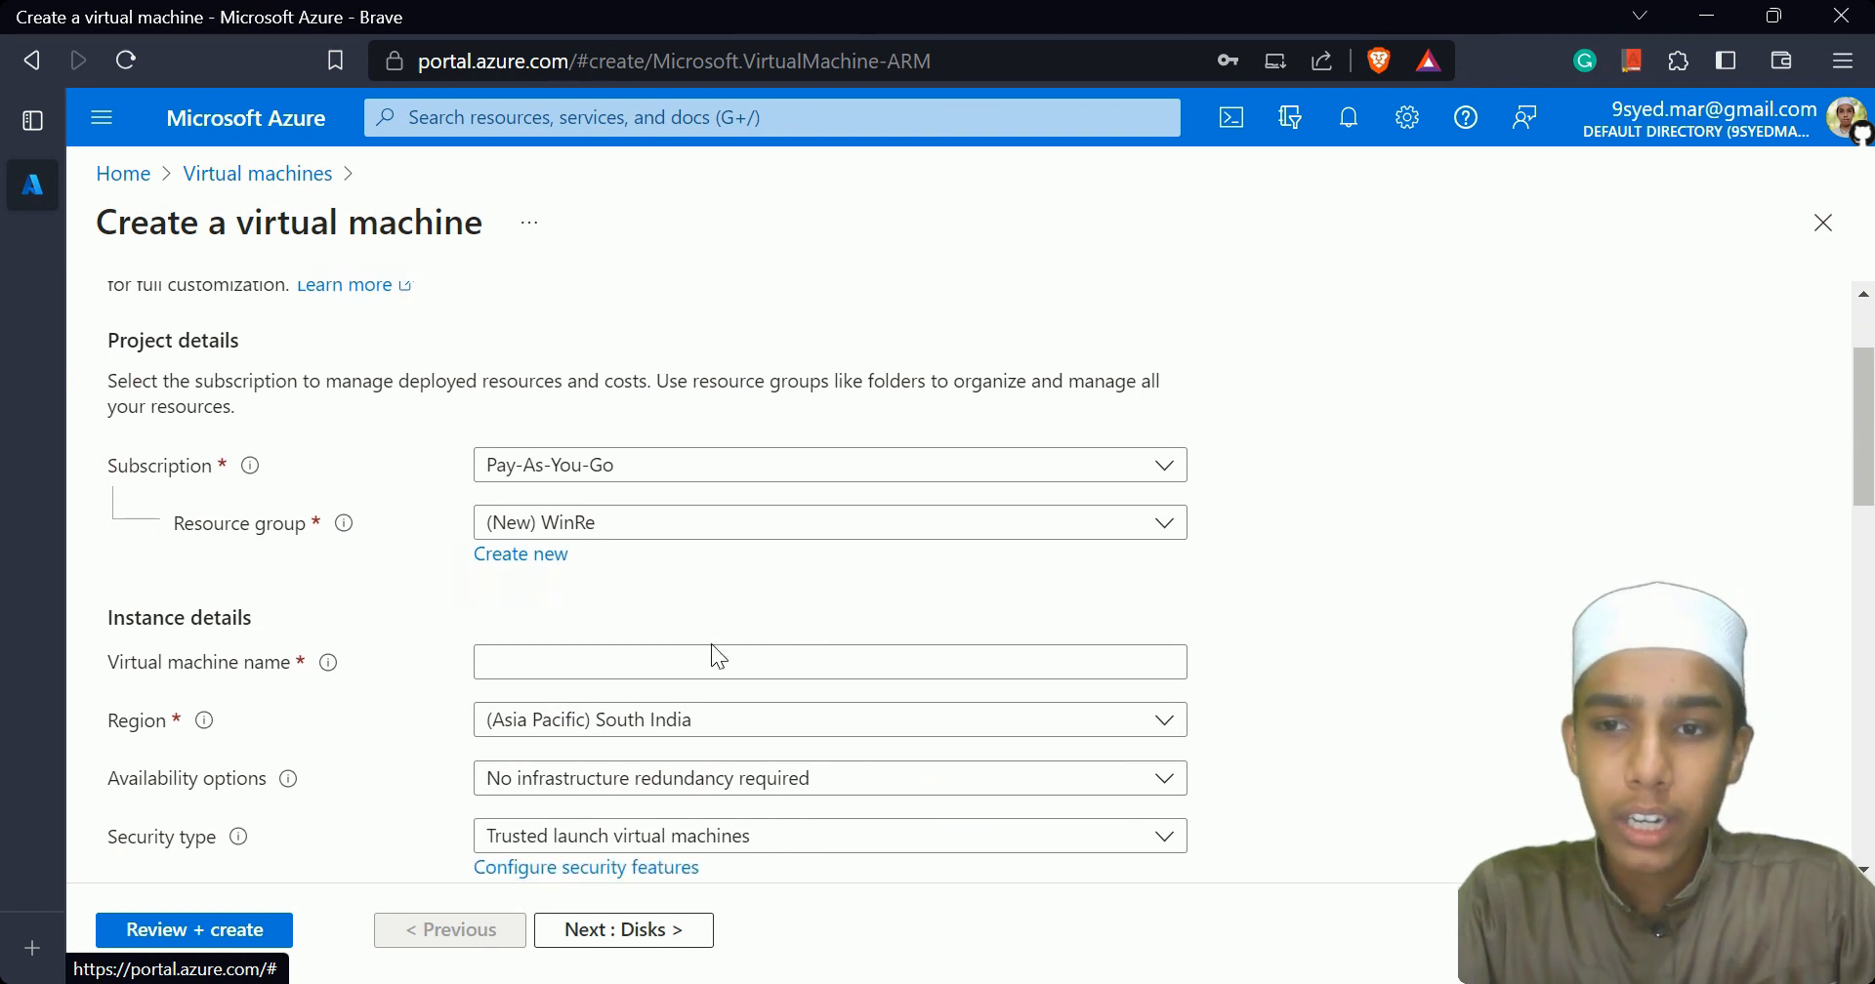
Enter Win10VM as the virtual machine name.
left_click(675, 660)
type("Win")
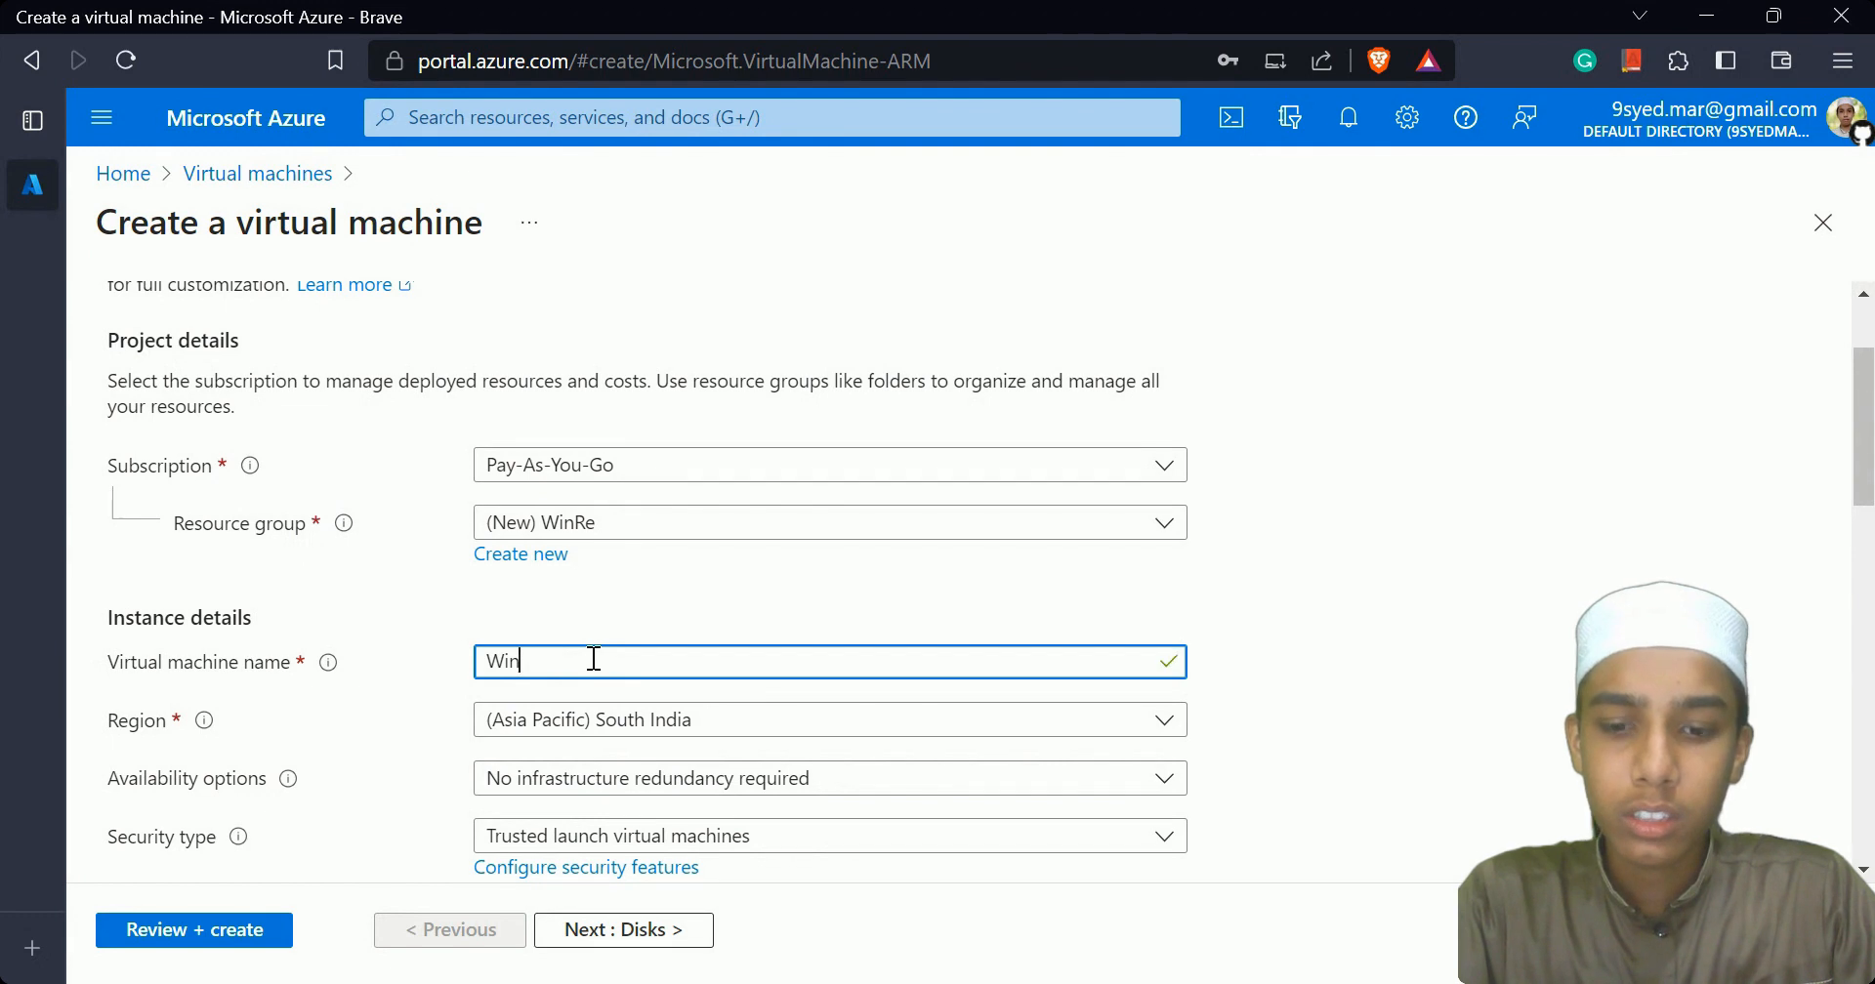
type("10VM")
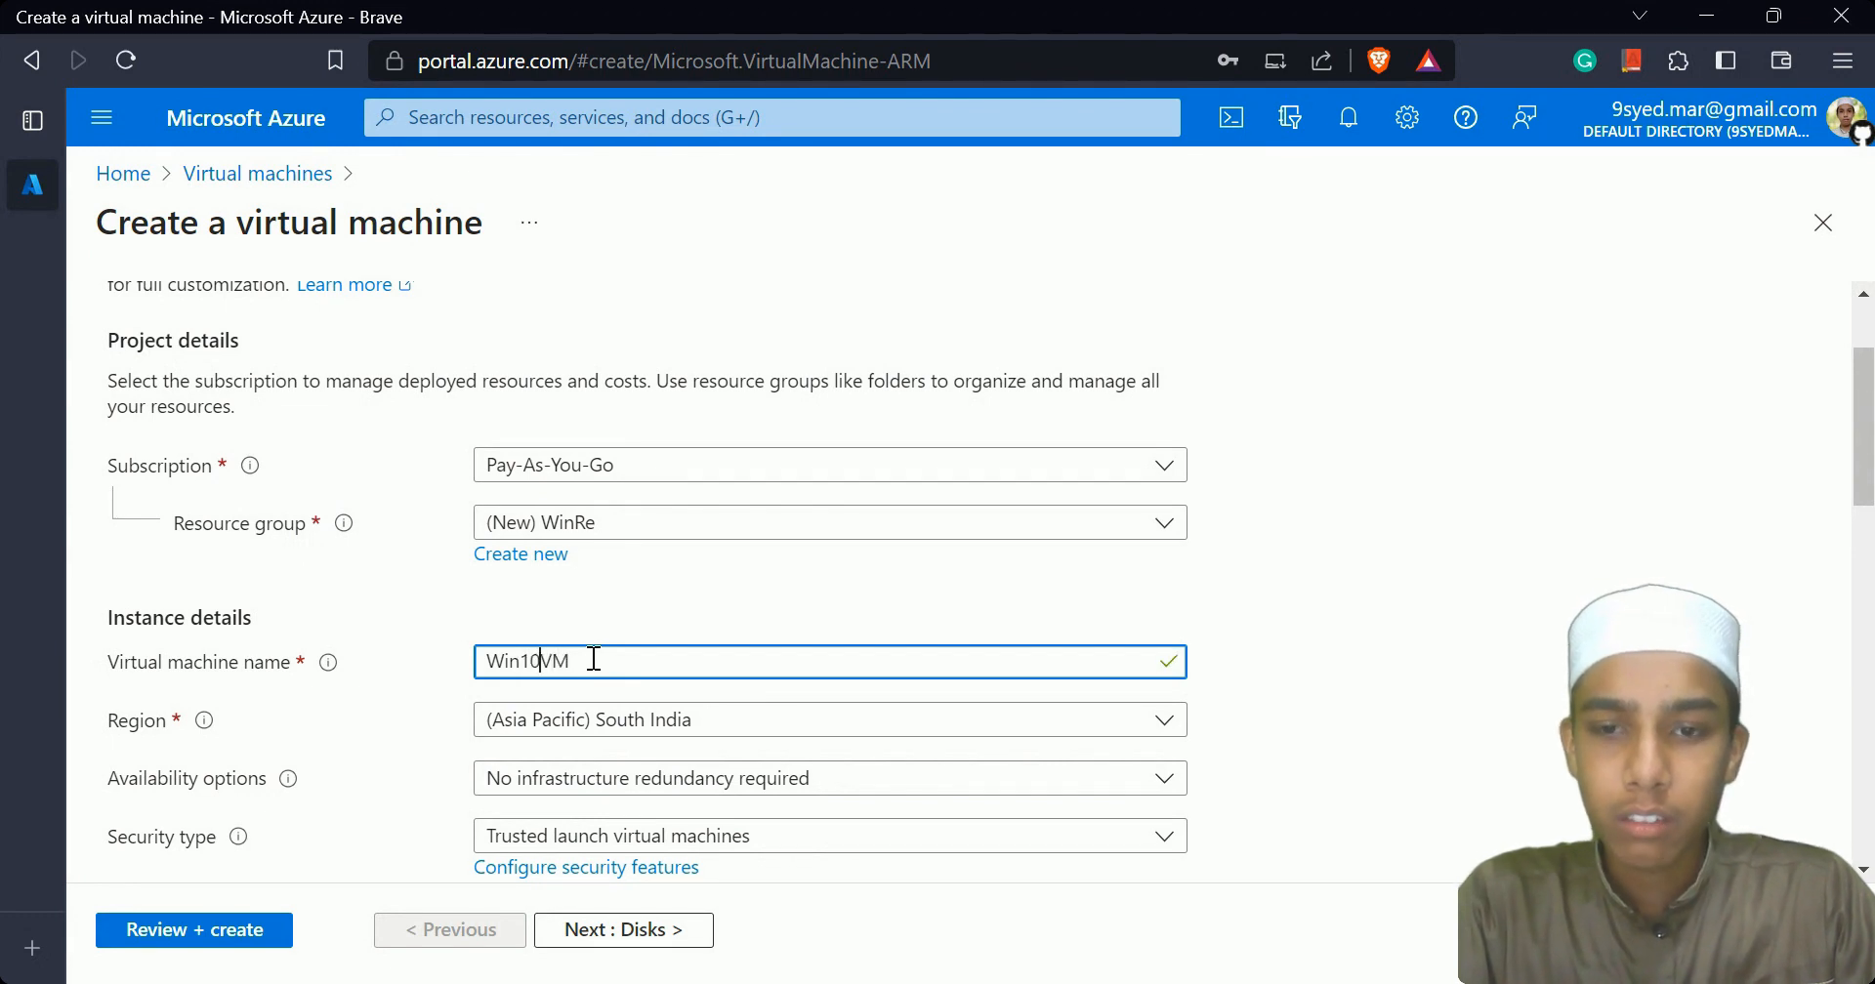
scroll(748, 611, "down", 1)
Keep South India as the region and set the security type to Standard.
left_click(692, 671)
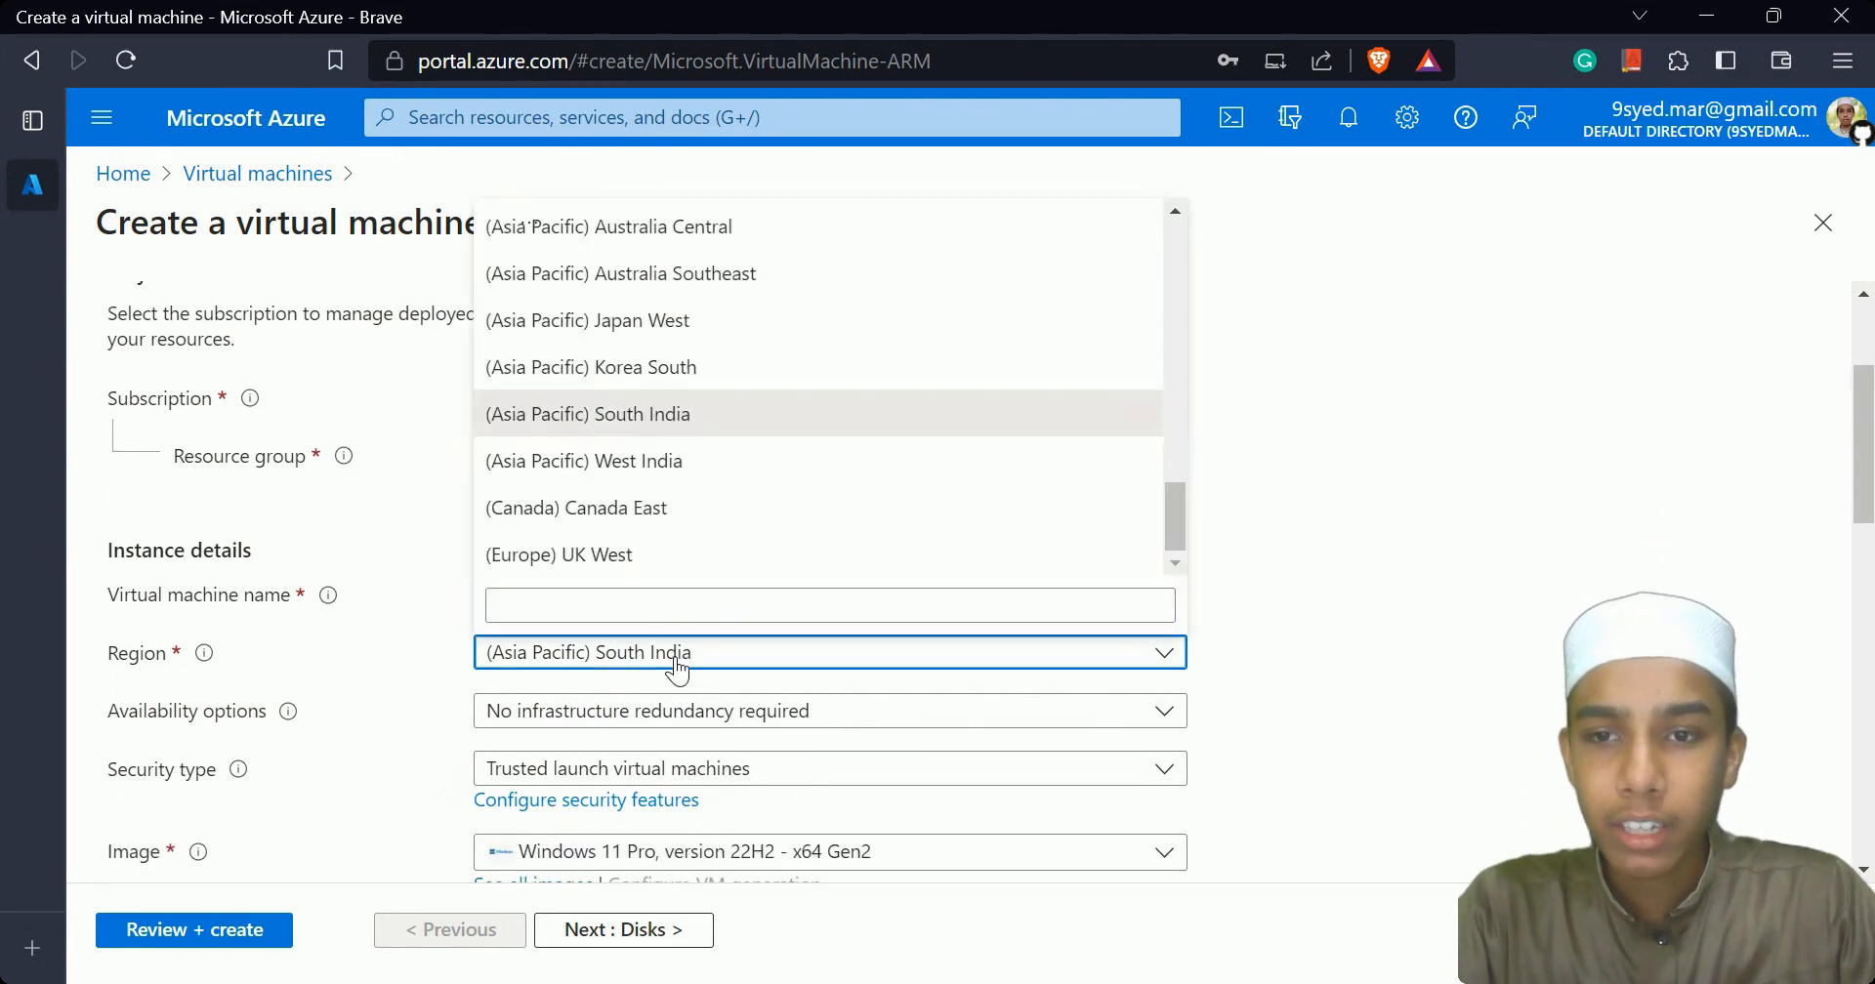
left_click(691, 672)
scroll(703, 679, "down", 1)
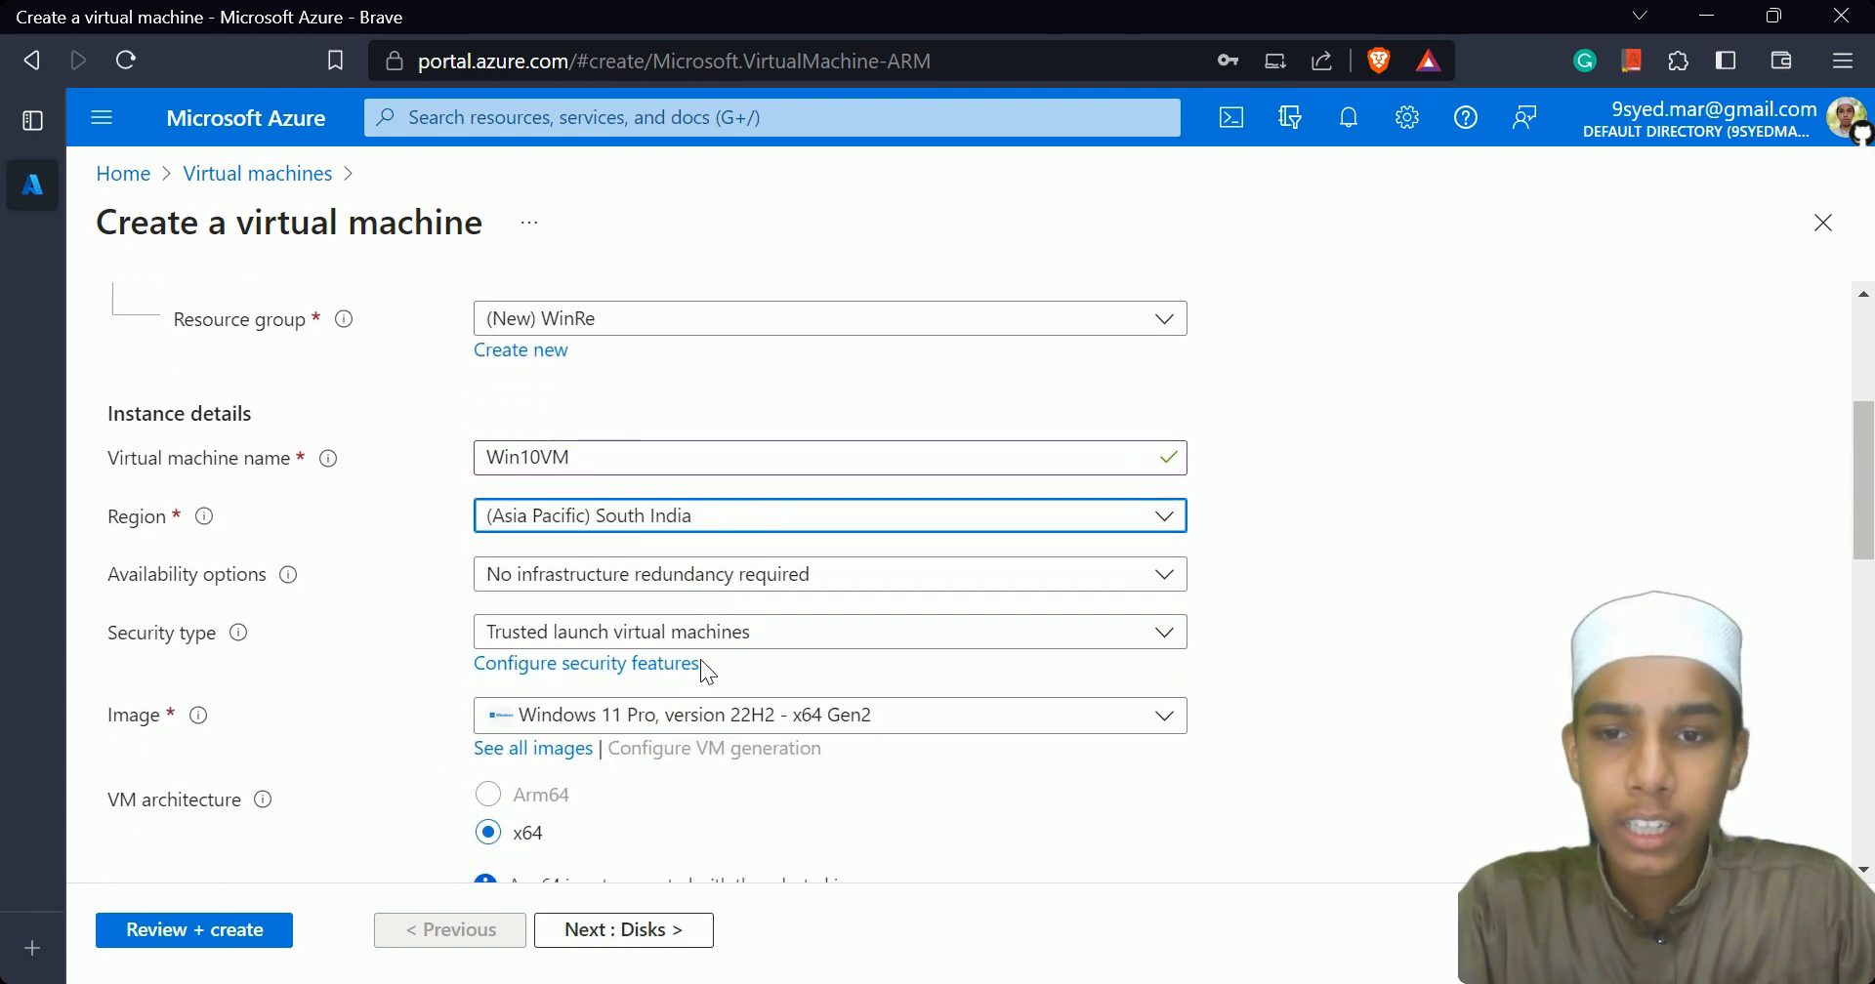
left_click(713, 630)
left_click(644, 672)
scroll(650, 735, "down", 1)
scroll(746, 600, "down", 1)
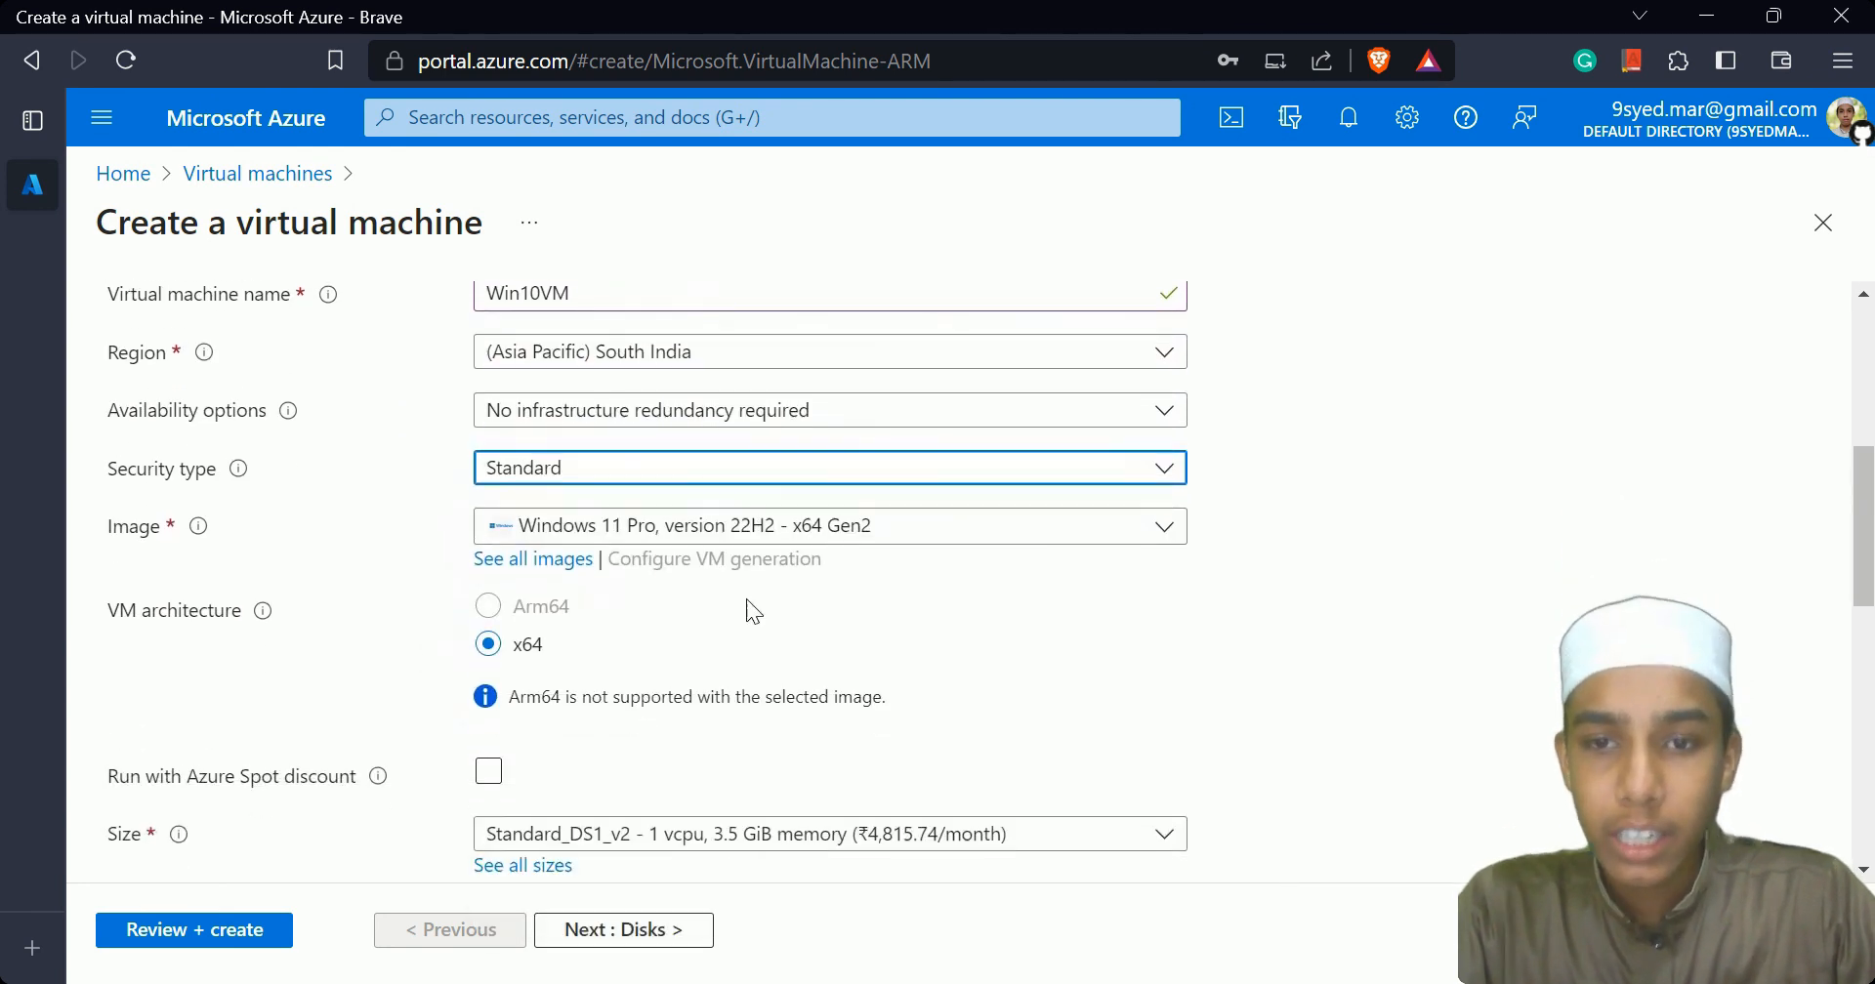
Choose Windows 10 Pro, version 22H2 - x64 Gen2 as the image.
left_click(742, 526)
scroll(674, 699, "down", 3)
scroll(674, 699, "down", 5)
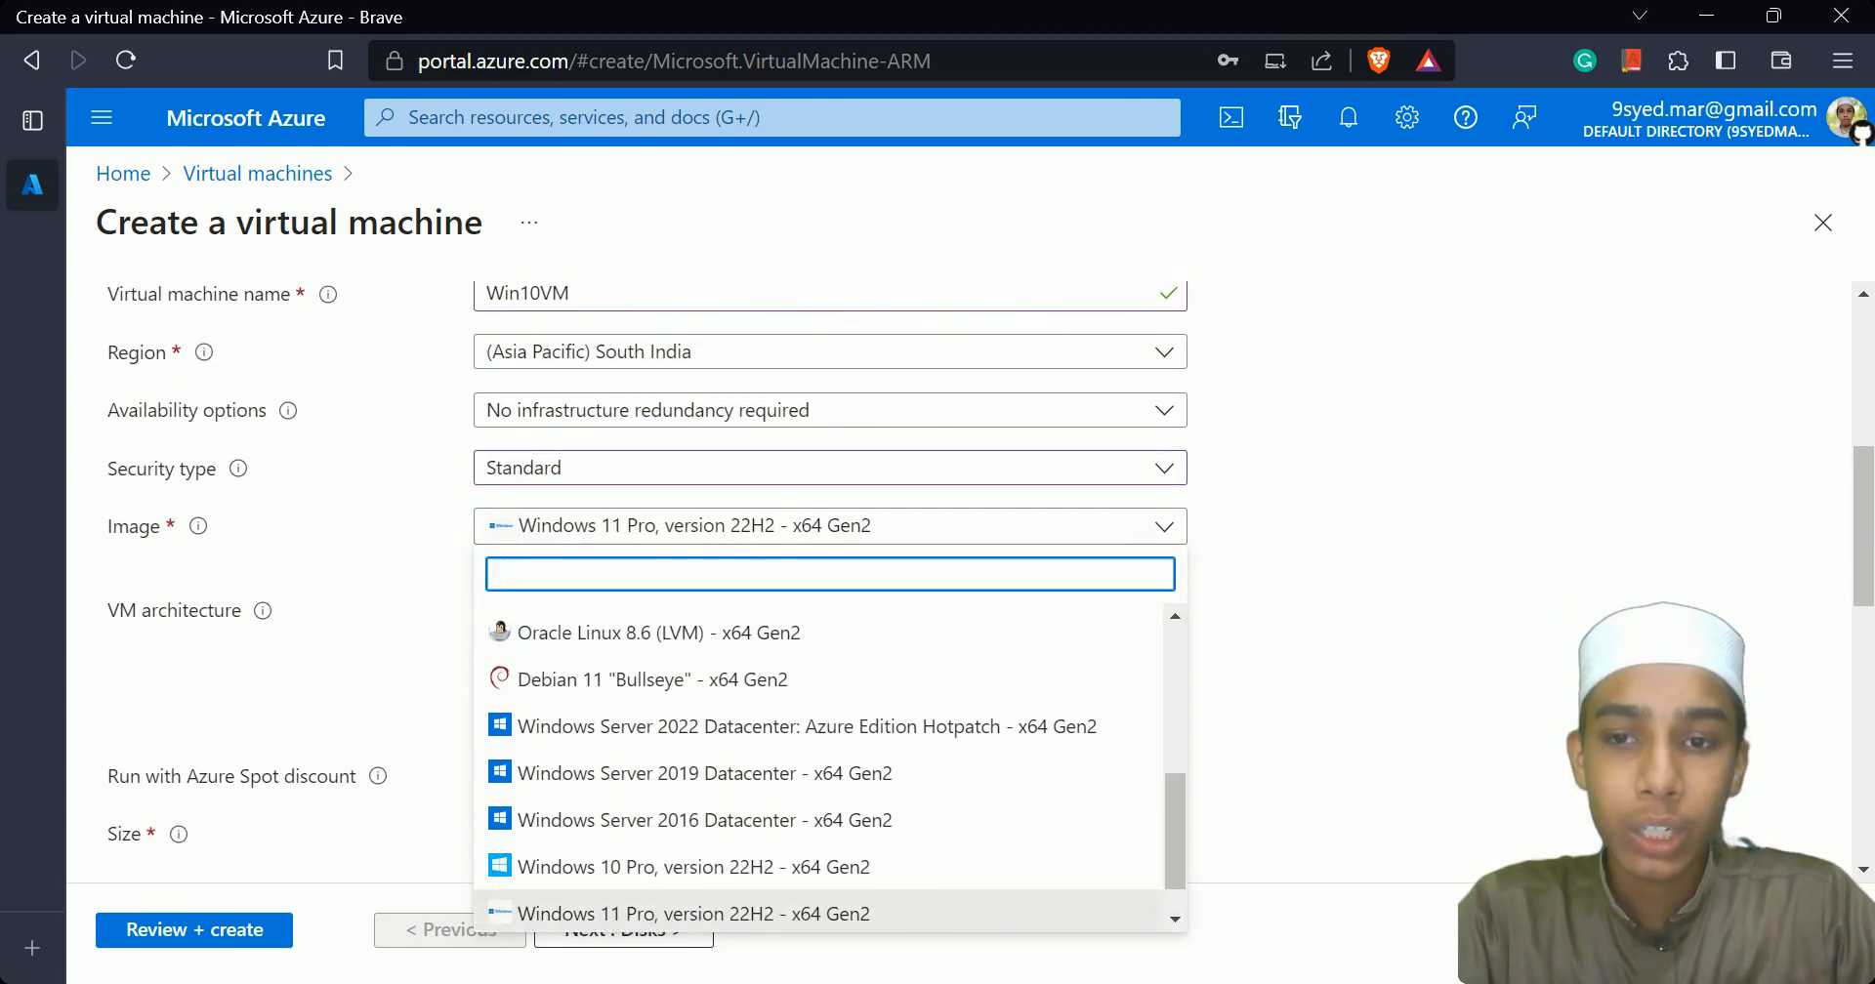
scroll(1065, 425, "up", 1)
left_click(904, 302)
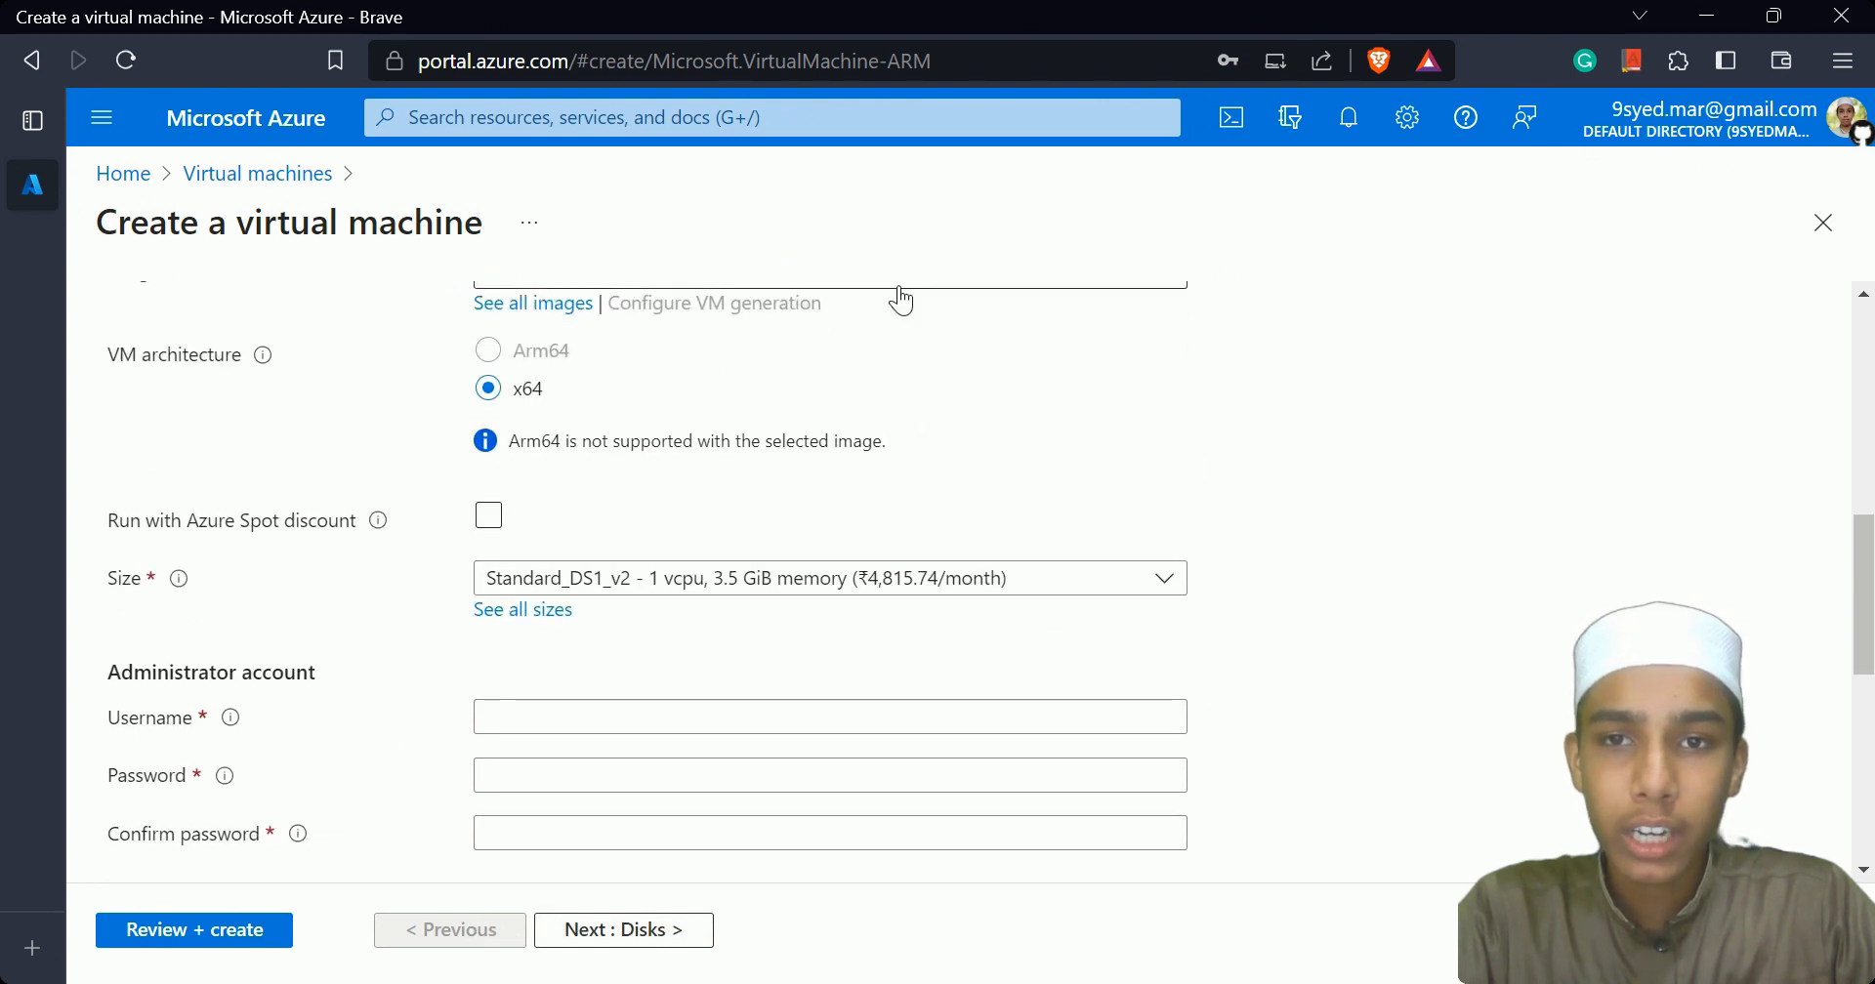
left_click(922, 296)
scroll(703, 818, "down", 3)
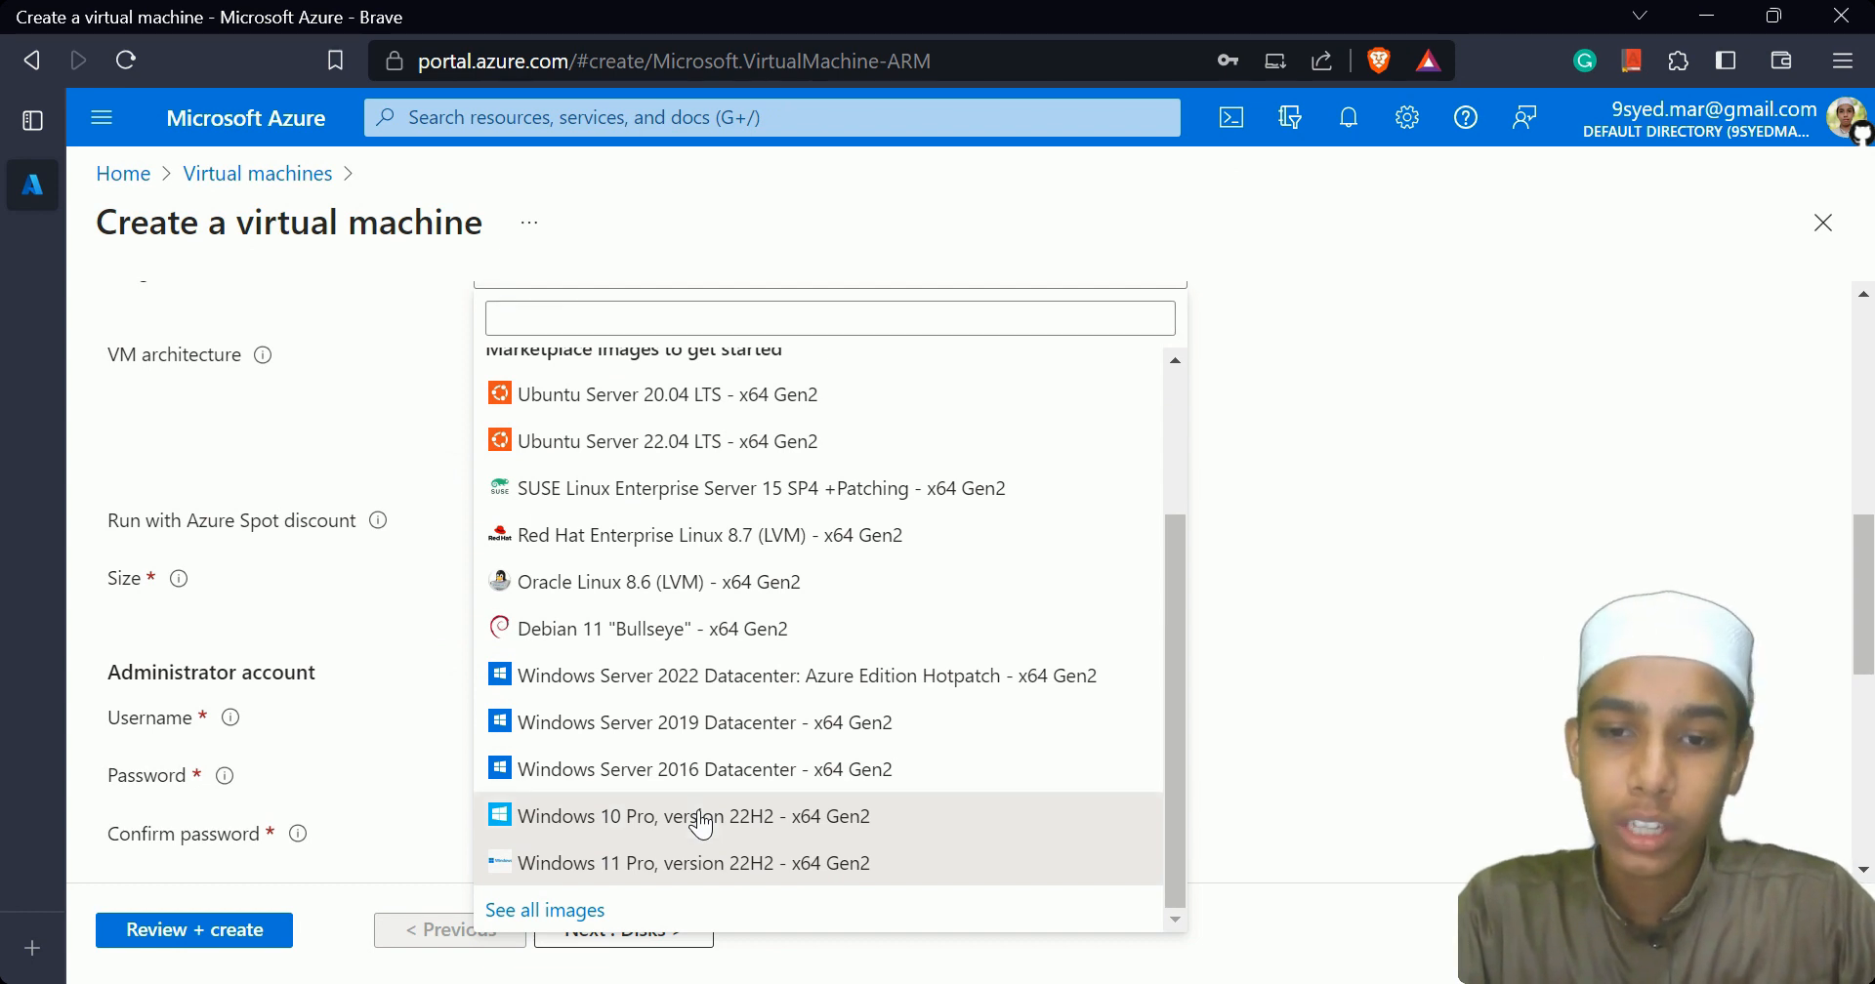
left_click(700, 817)
Keep x64 architecture and review the Standard_DS1_v2 size at ₹4,815.74/month.
scroll(699, 813, "up", 3)
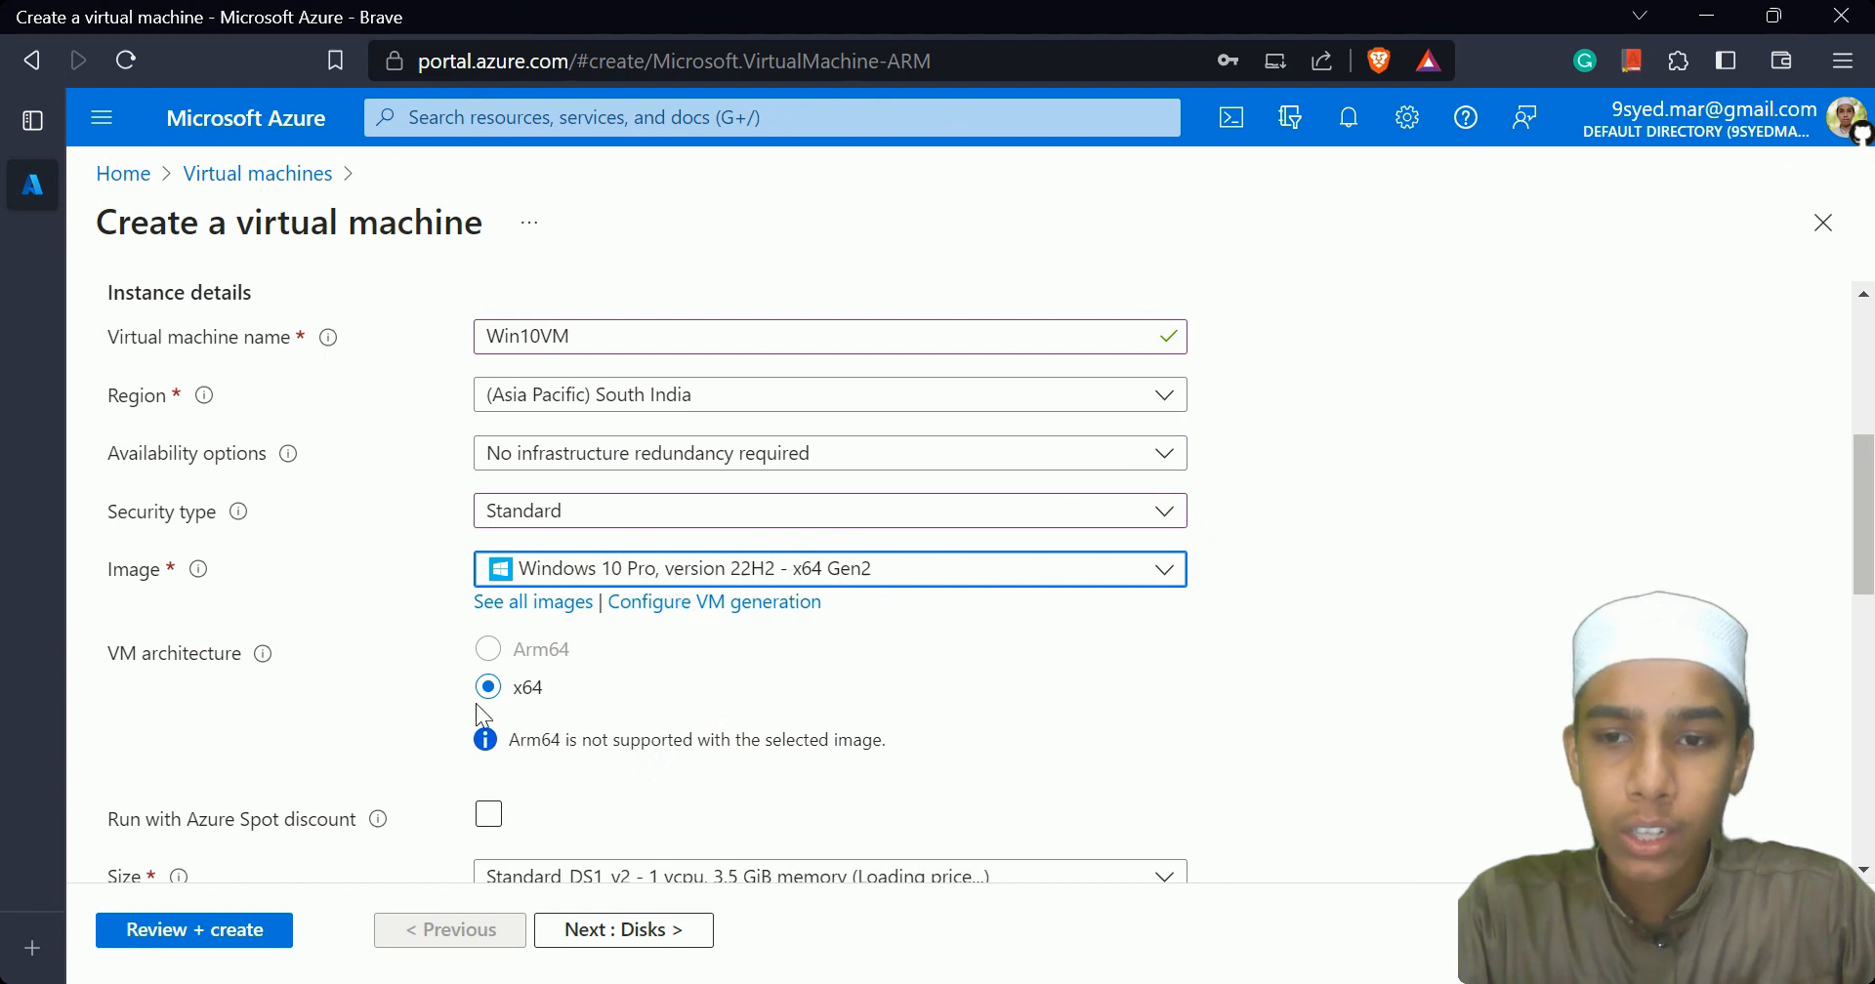
scroll(694, 761, "down", 2)
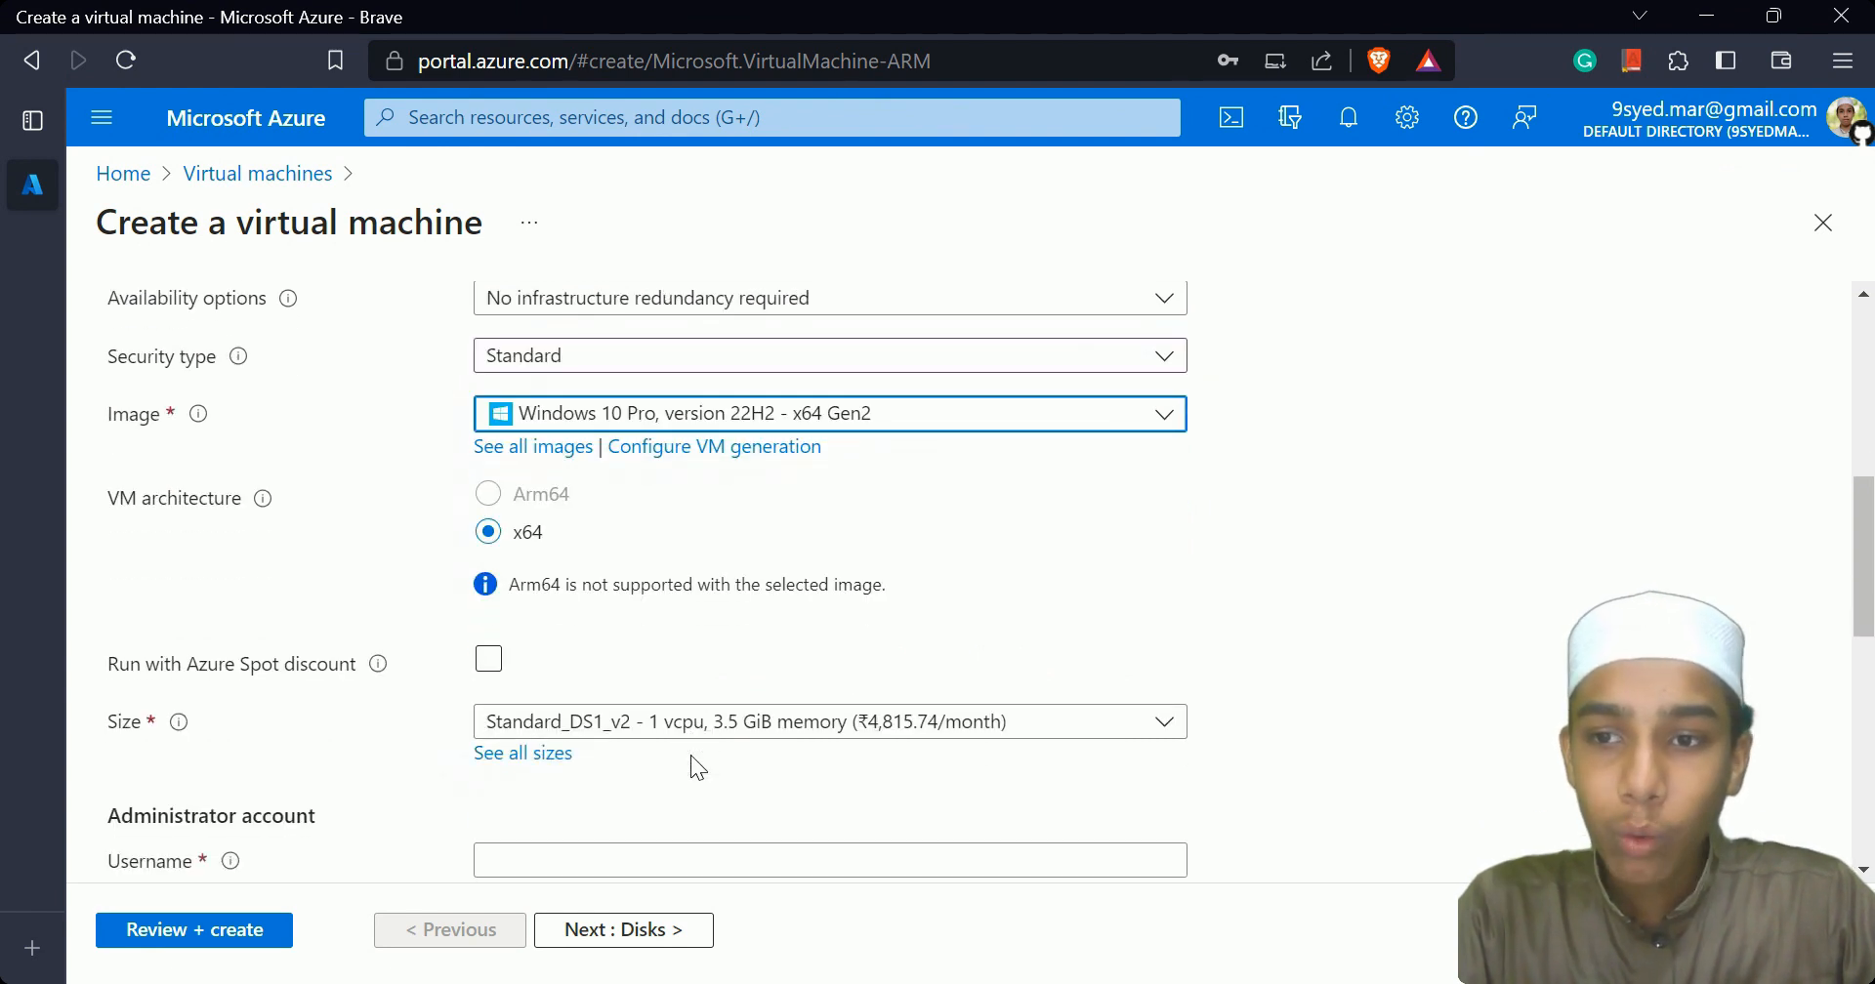
left_click(488, 530)
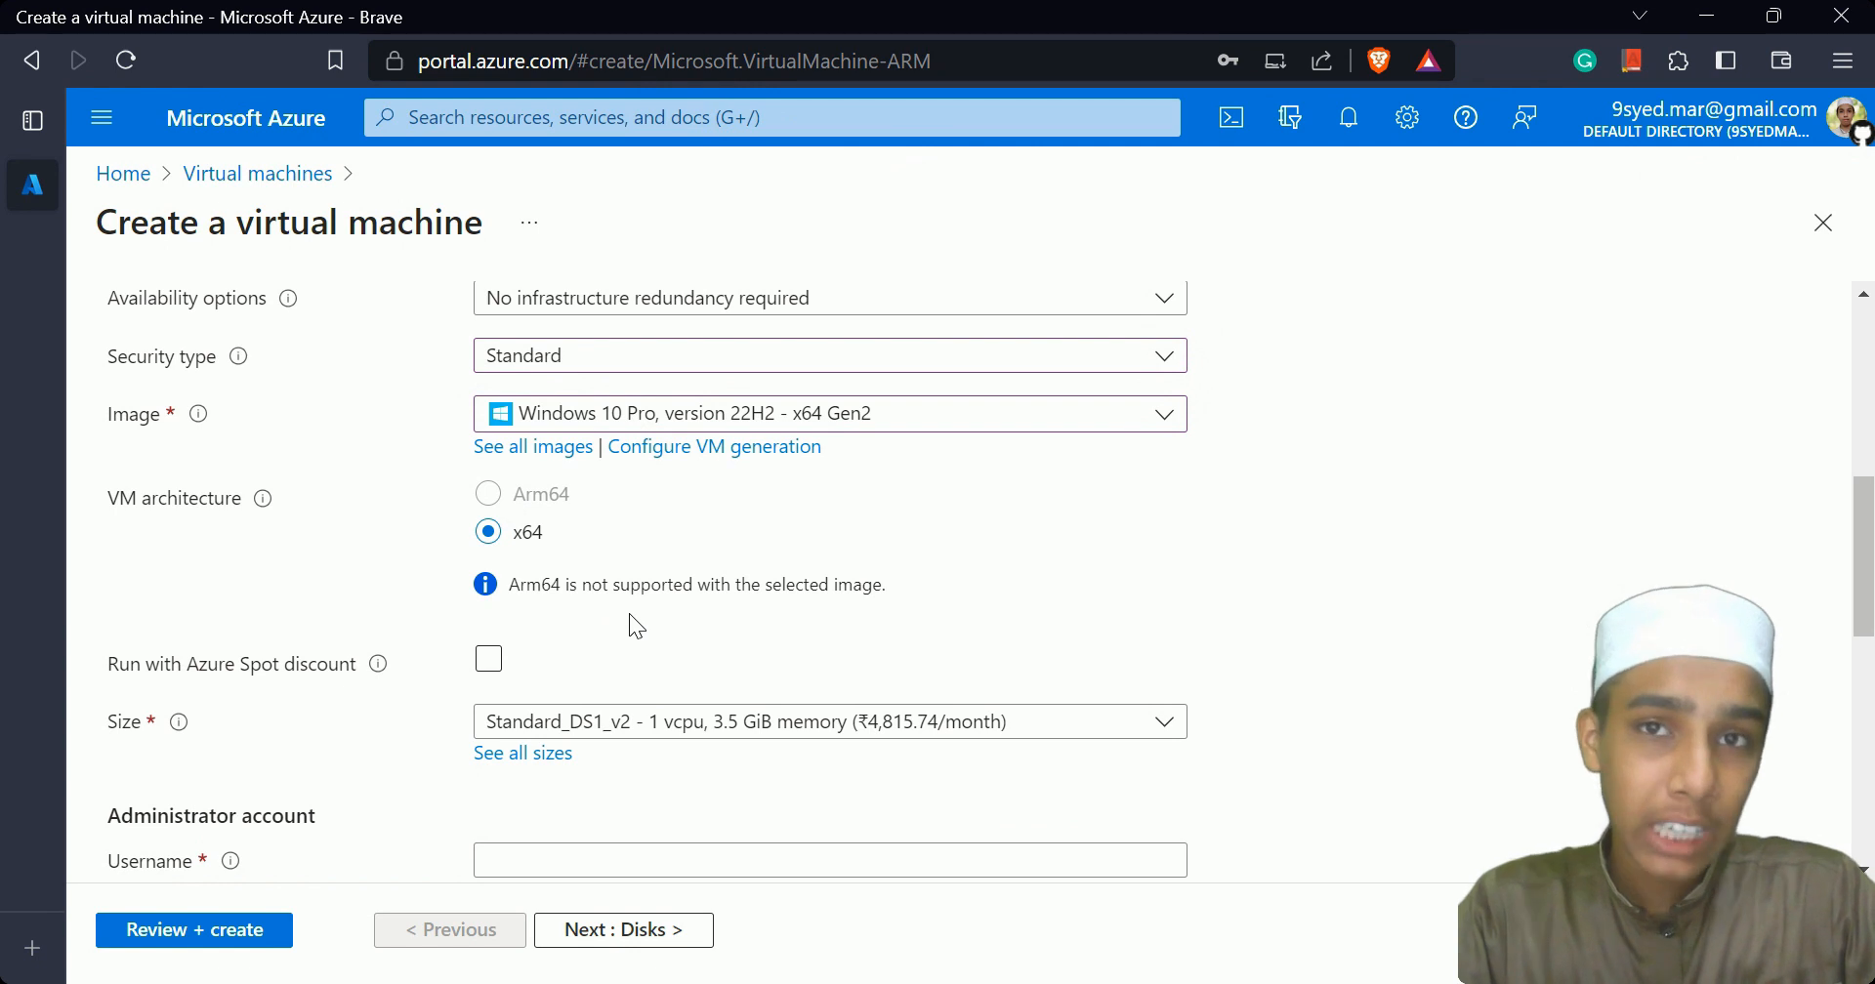
scroll(632, 623, "down", 1)
scroll(632, 623, "down", 1)
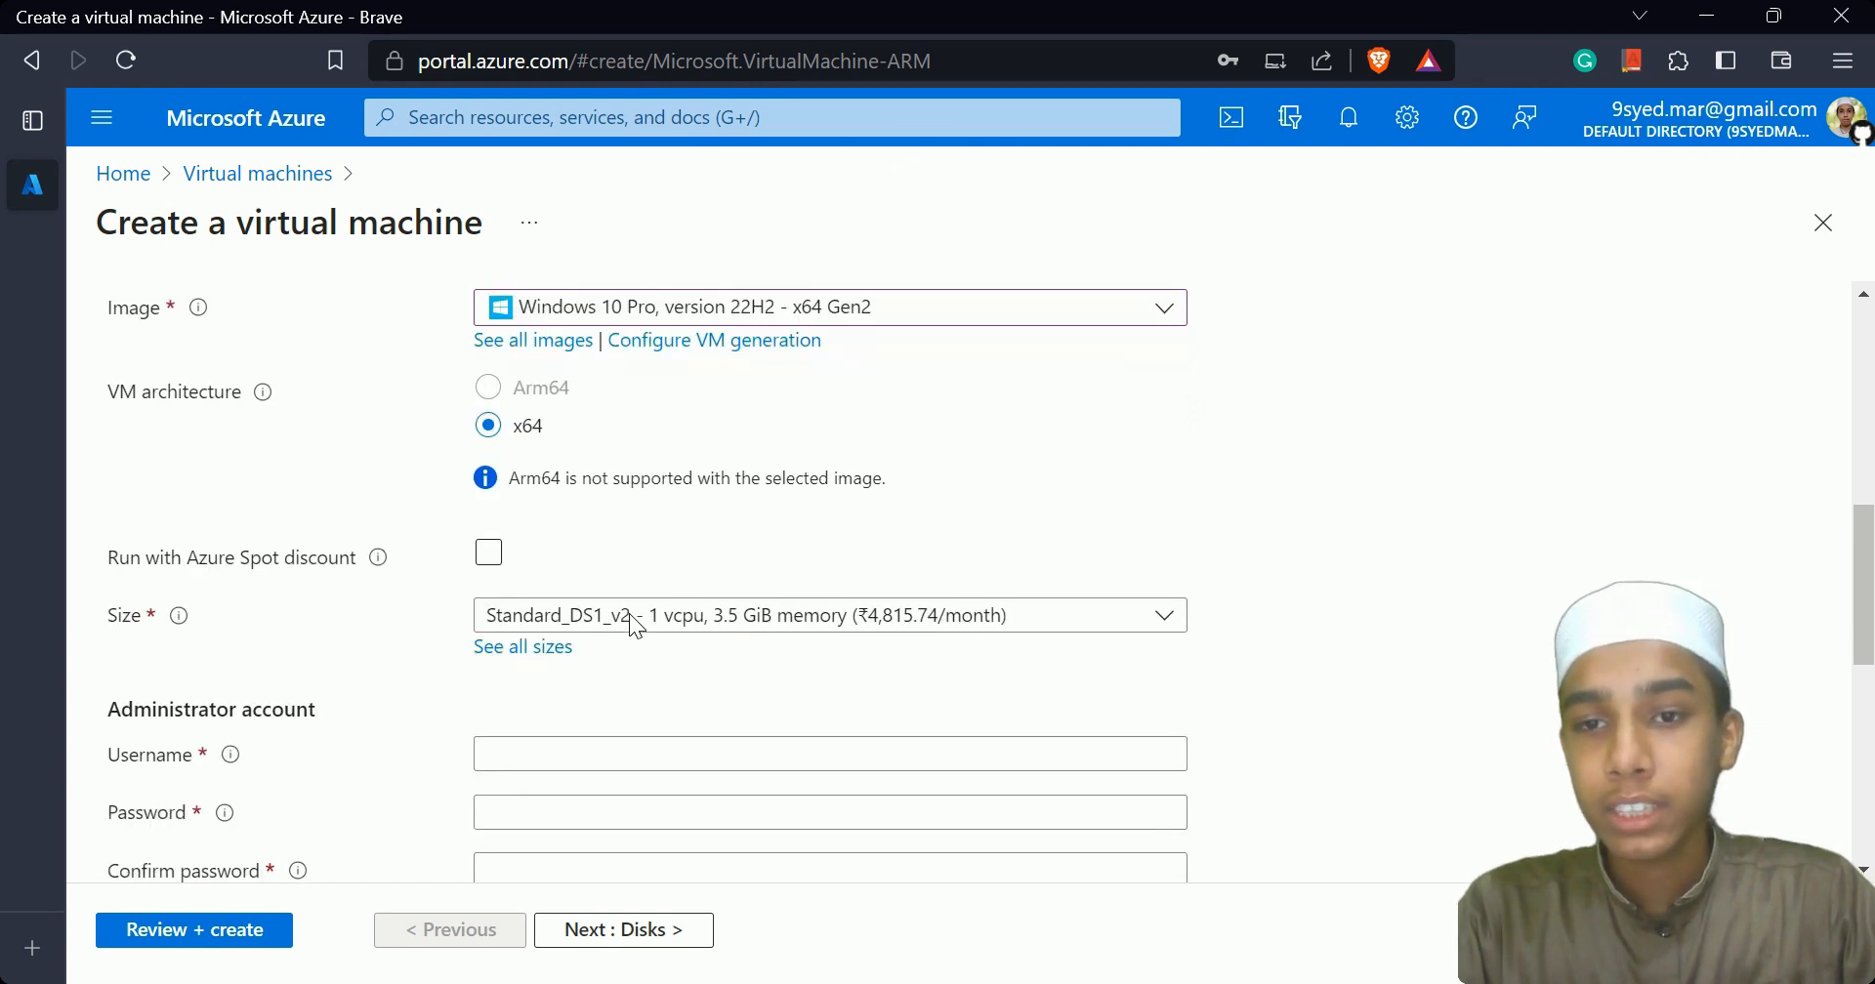
scroll(634, 625, "down", 3)
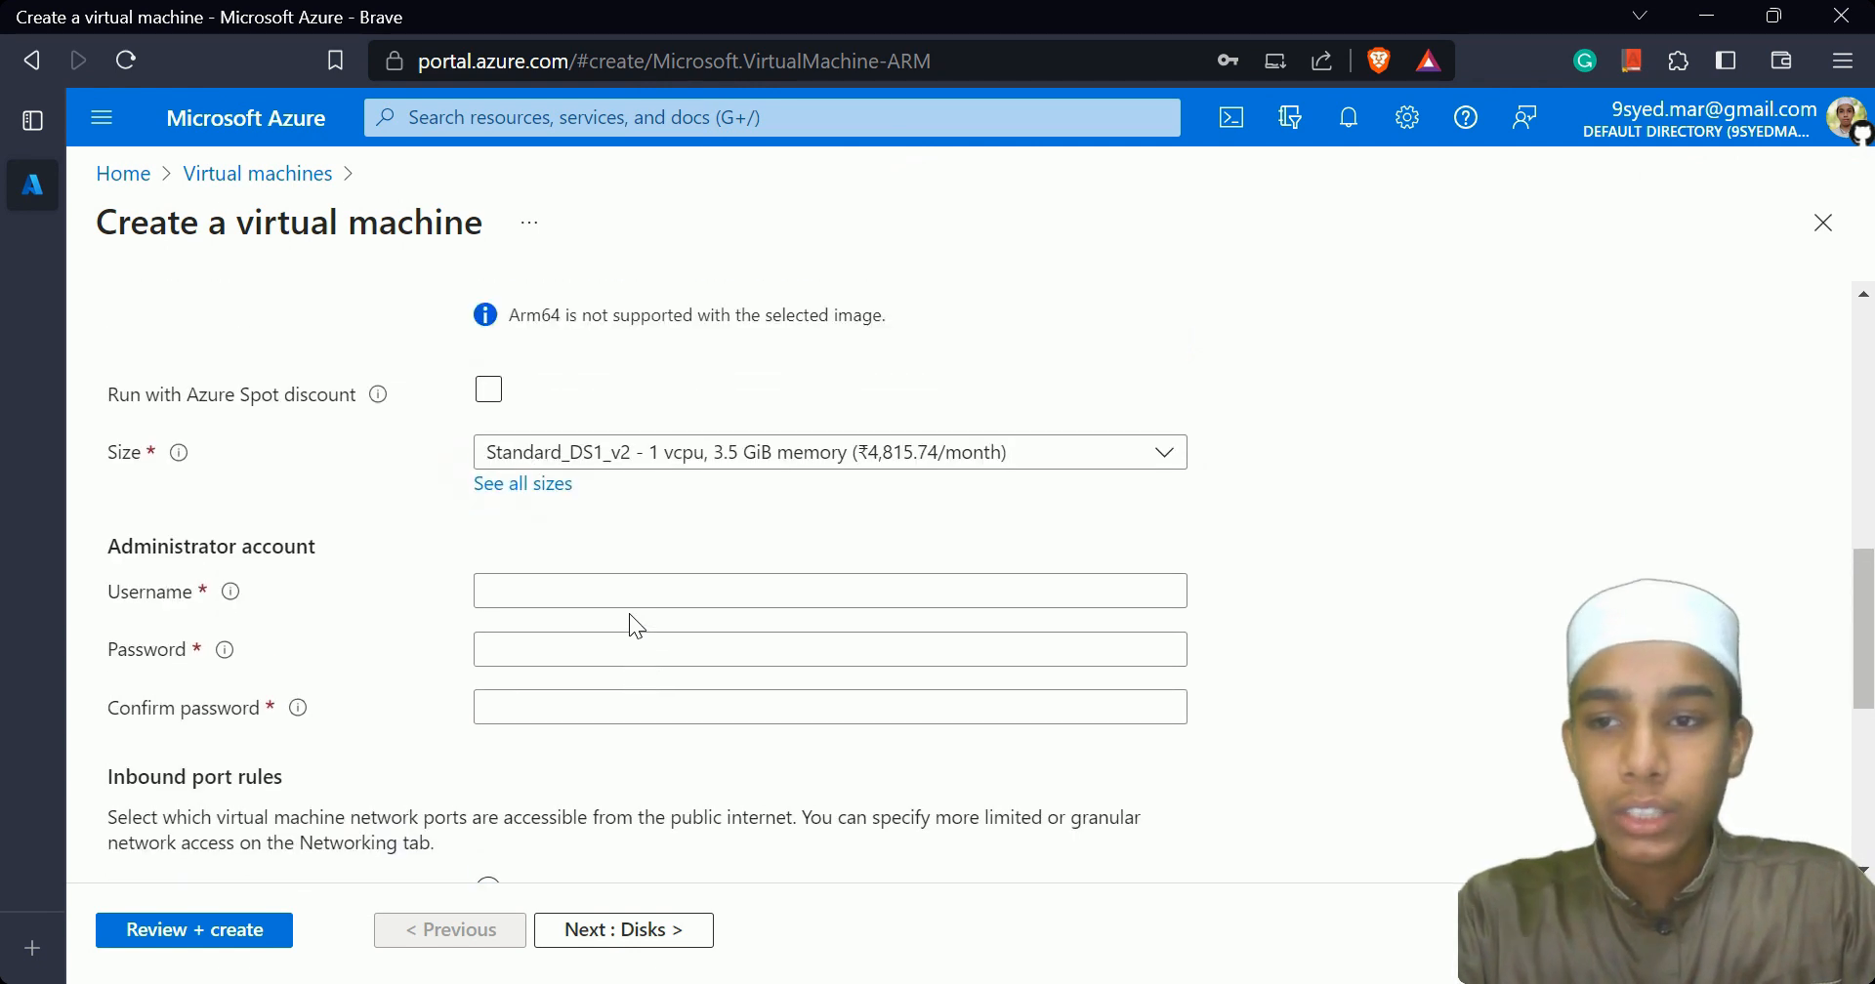
scroll(637, 625, "up", 1)
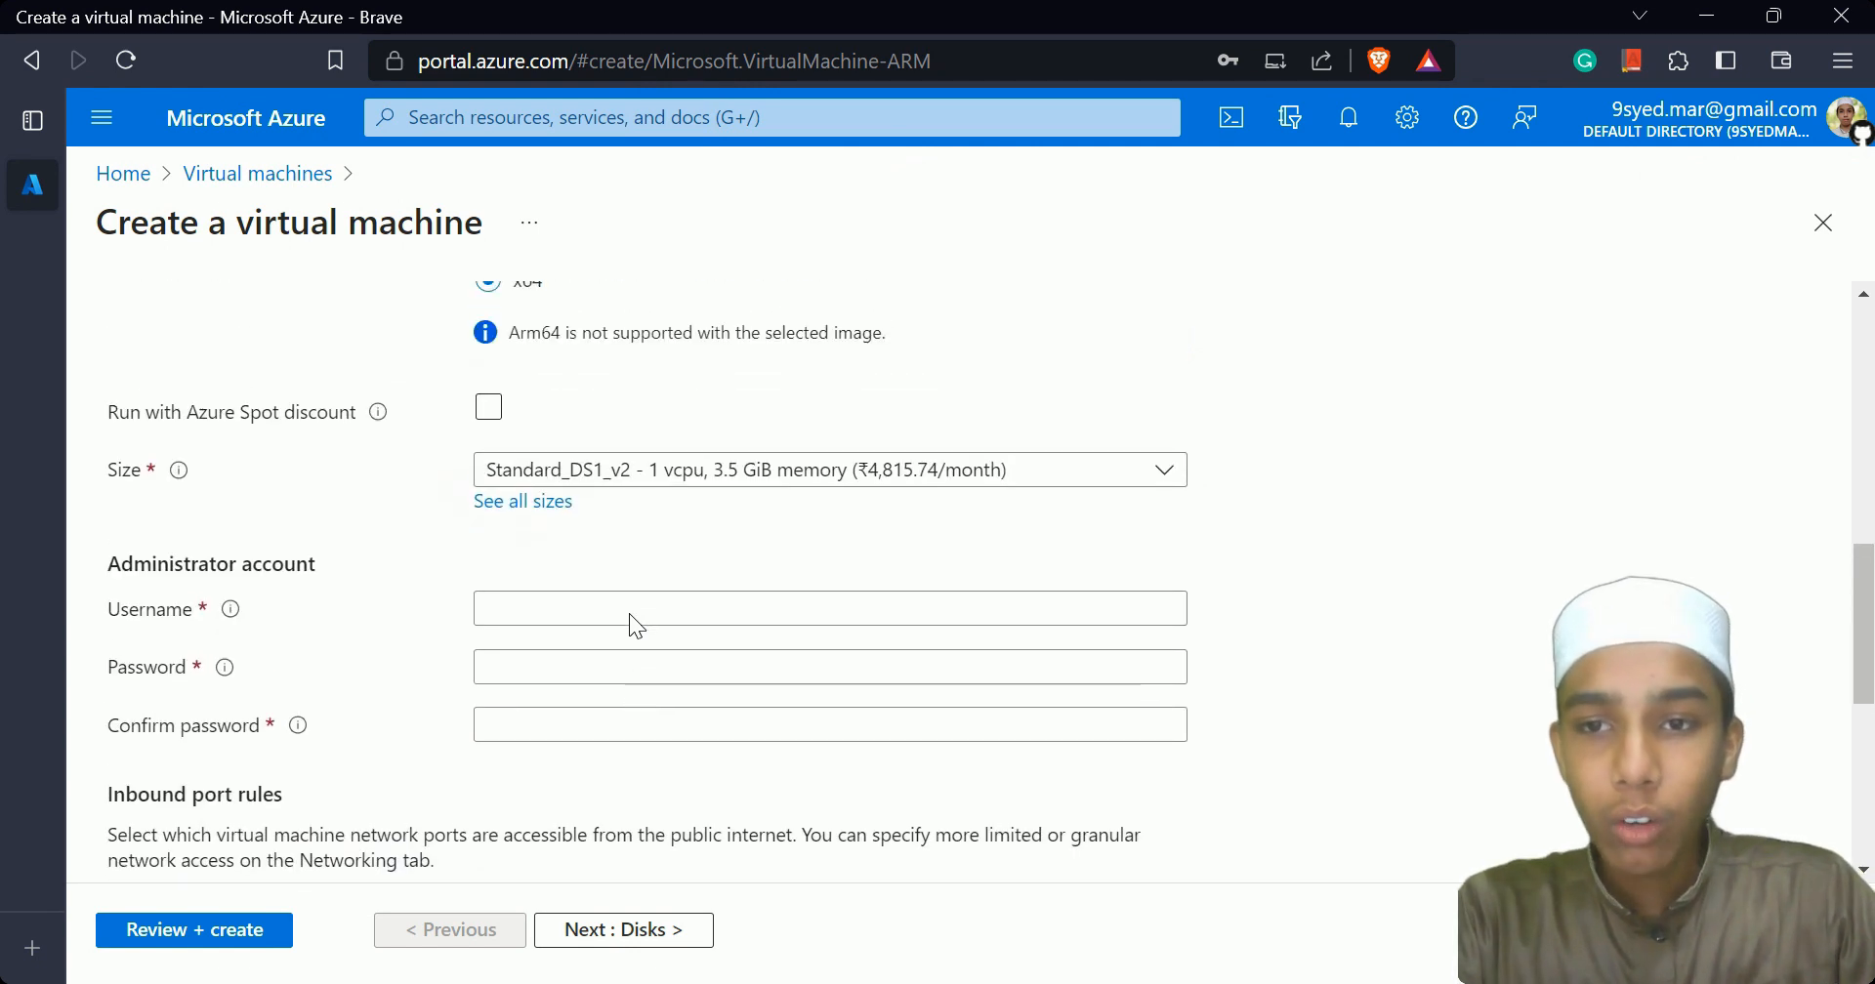
left_click(810, 485)
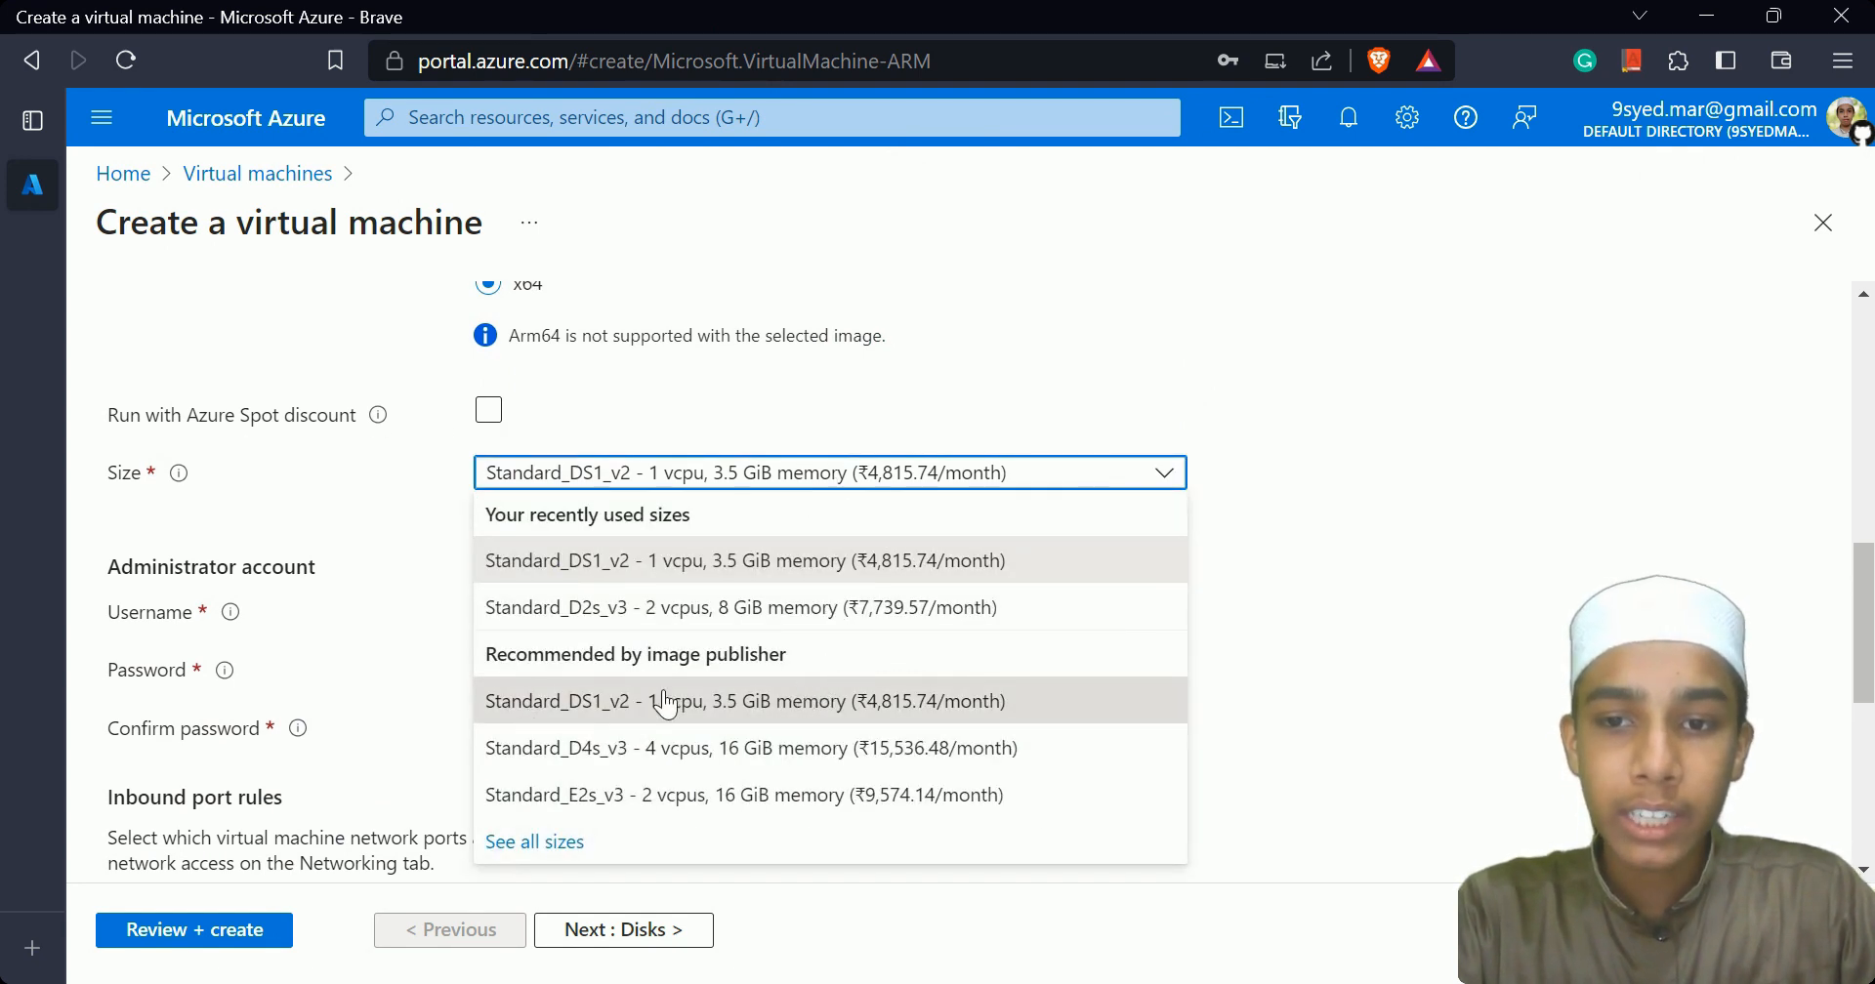
left_click(730, 576)
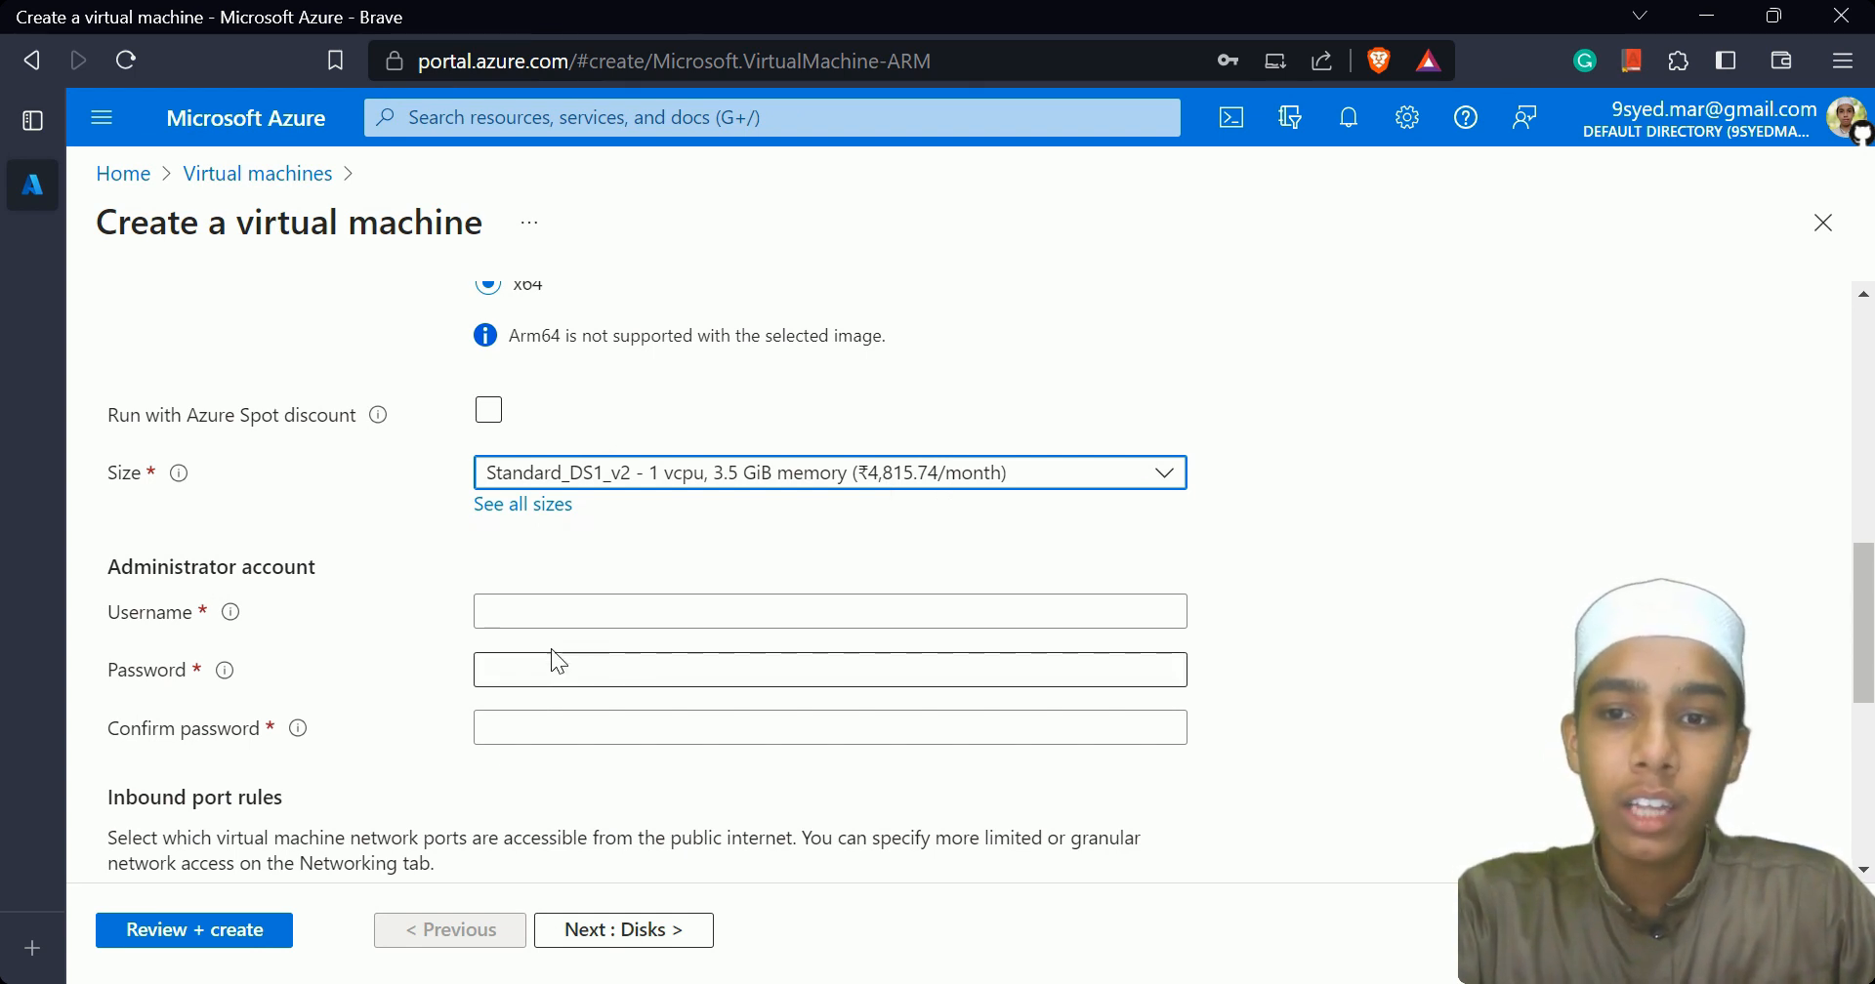
Fill in the administrator username and password from saved autofill entries.
left_click(559, 617)
left_click(739, 695)
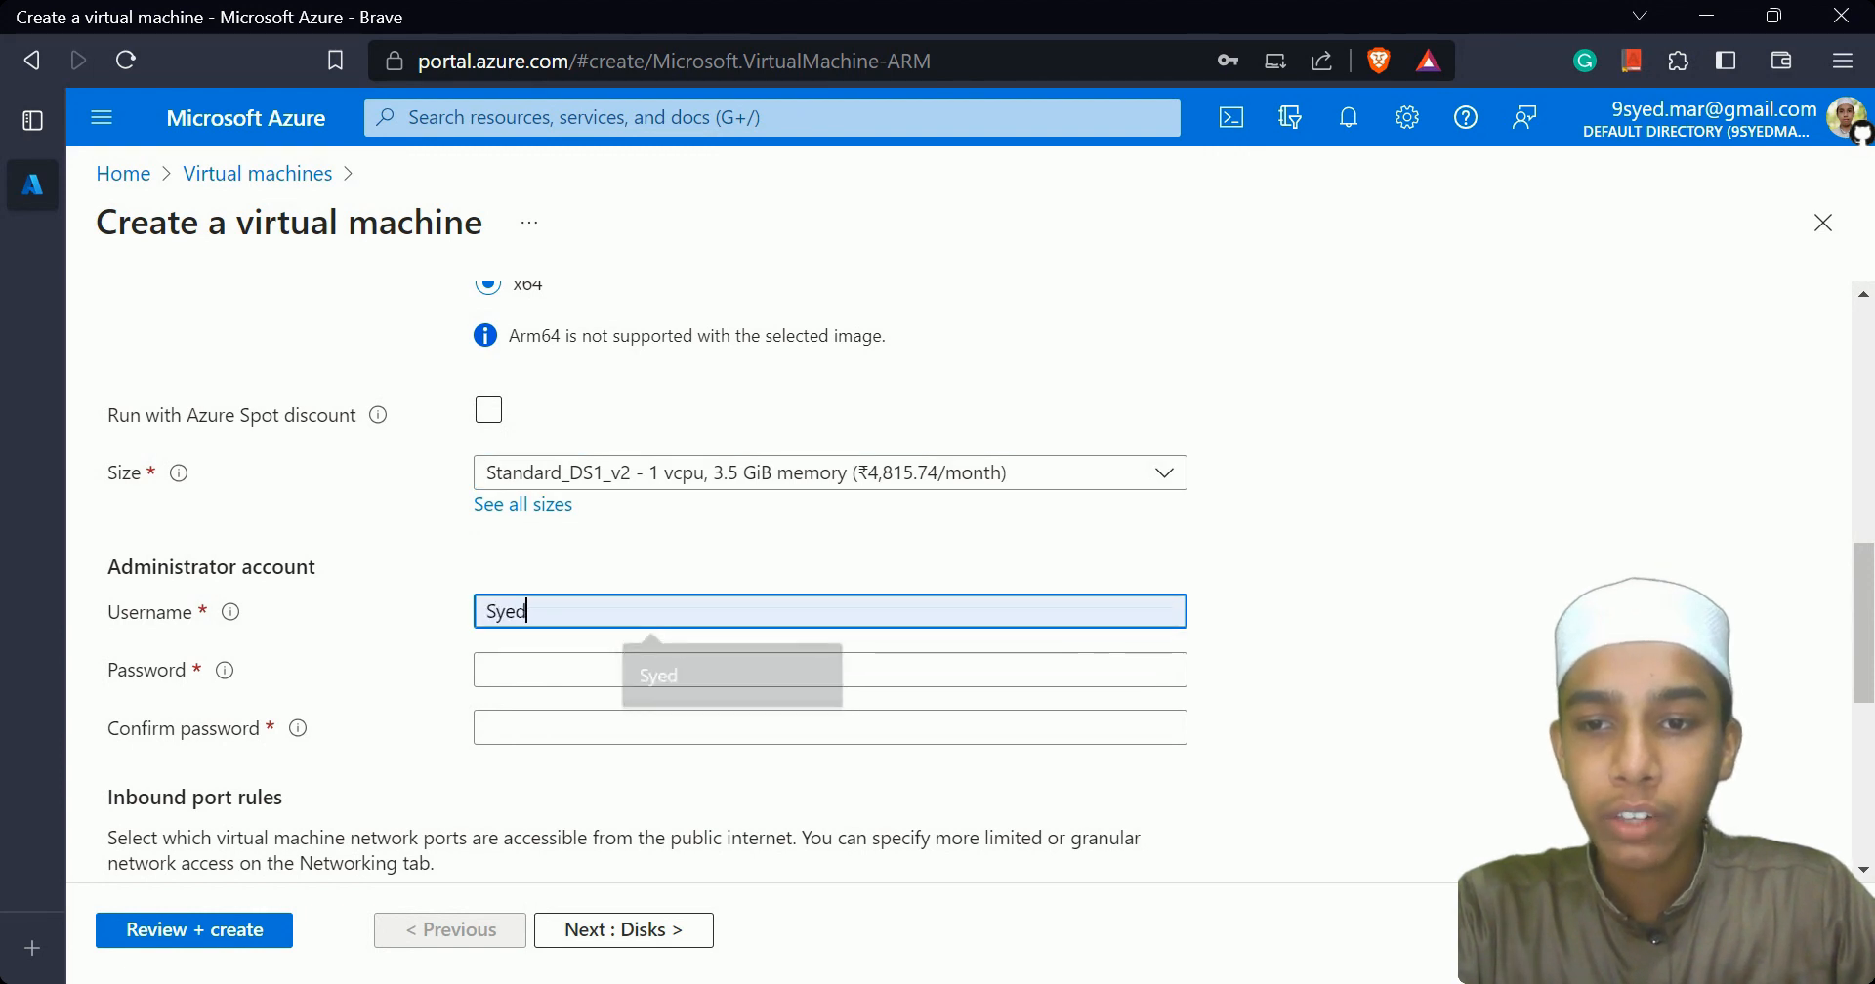
scroll(739, 695, "down", 2)
left_click(536, 485)
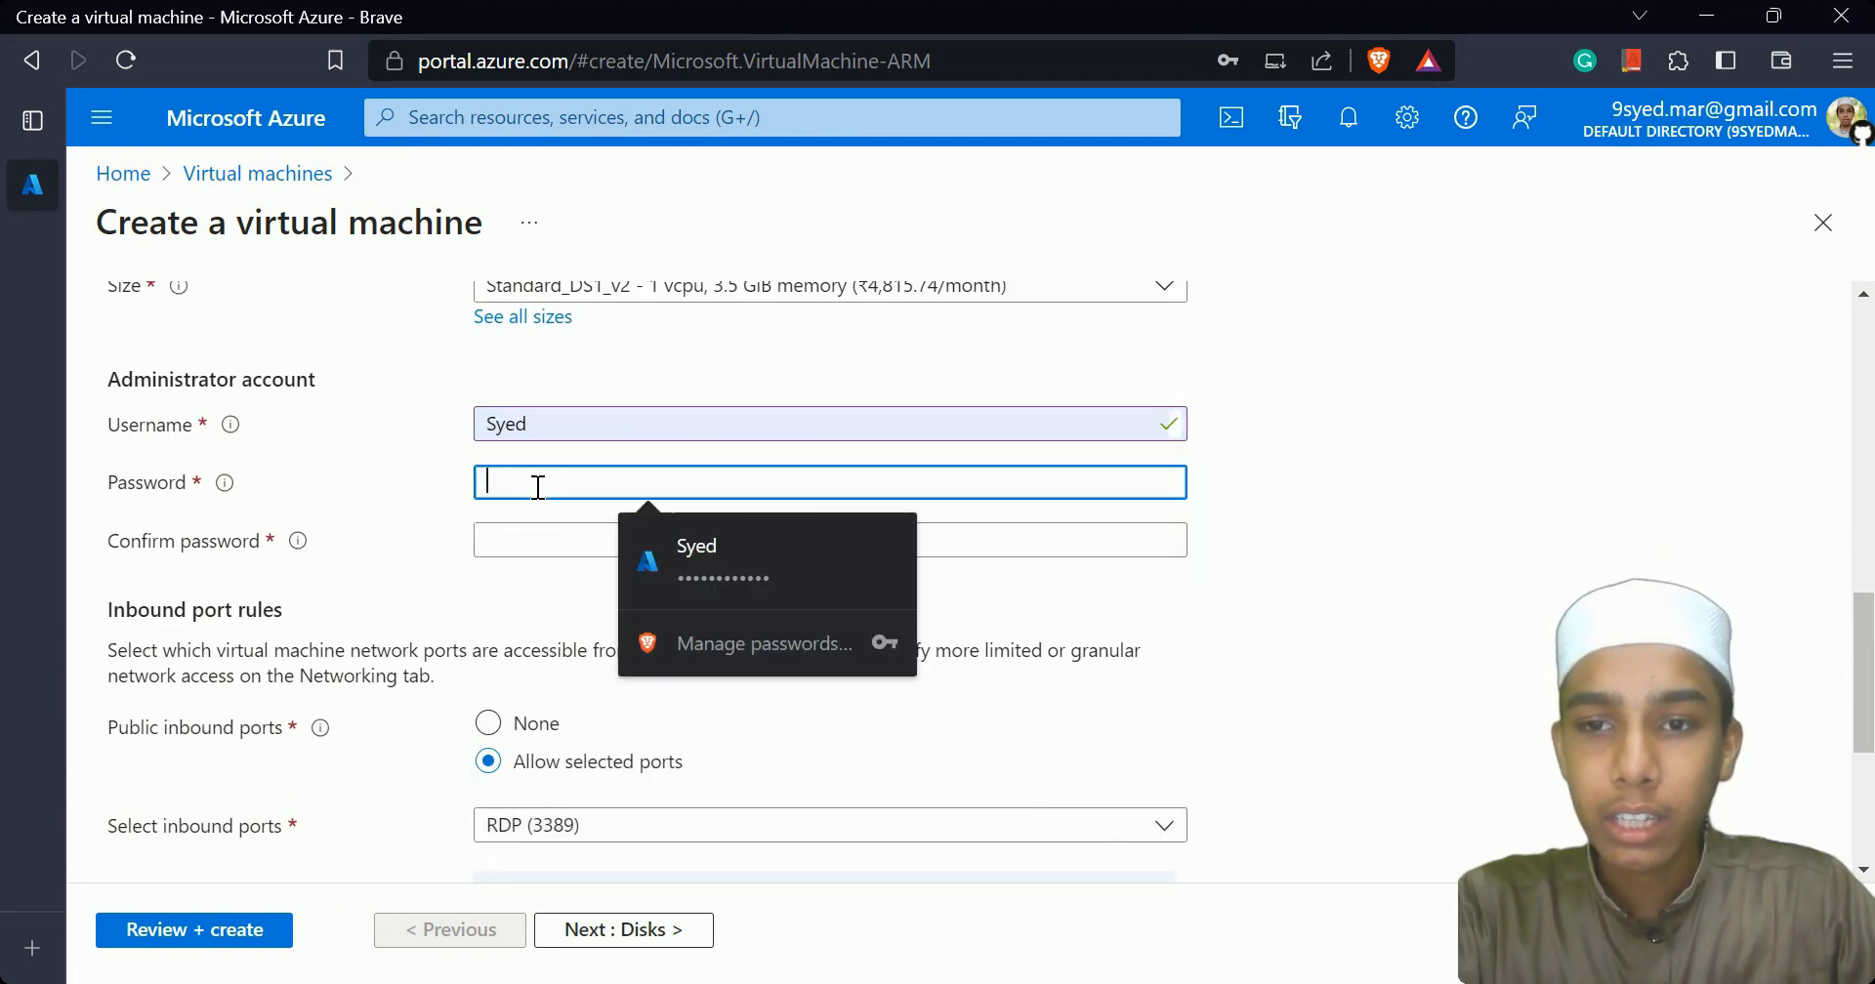
left_click(771, 117)
type("Syed")
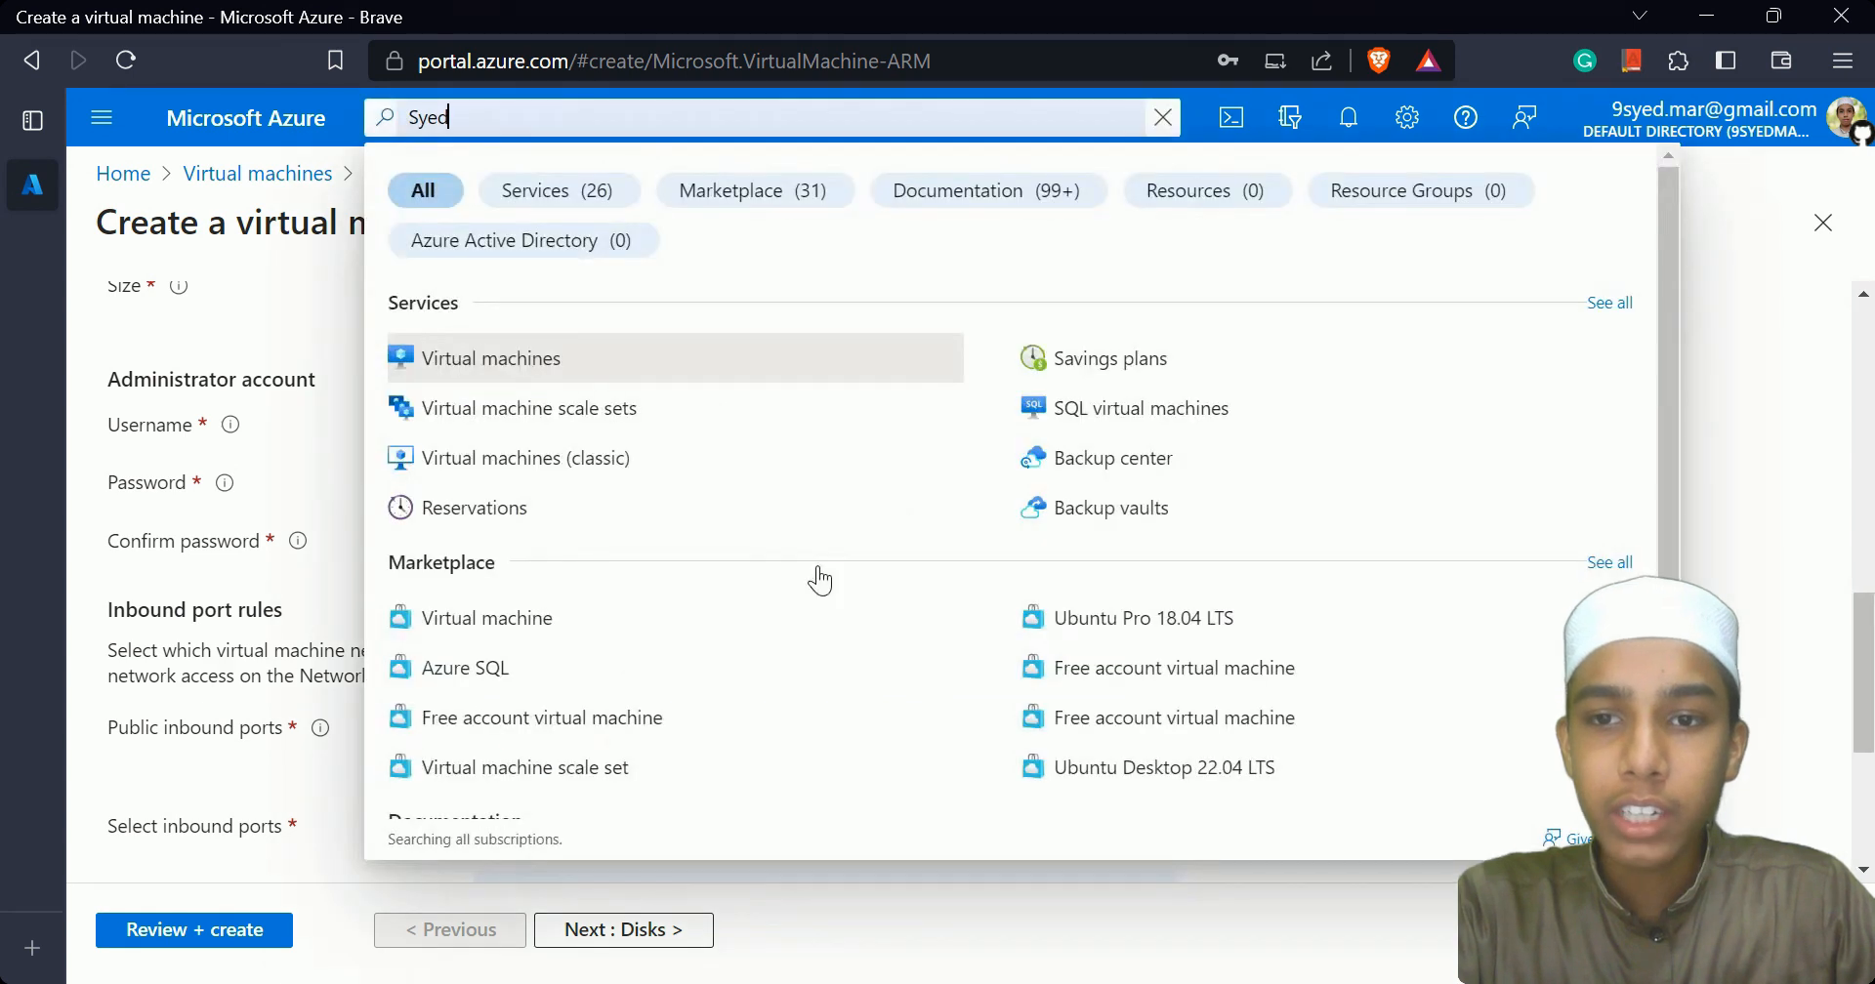
left_click(1732, 435)
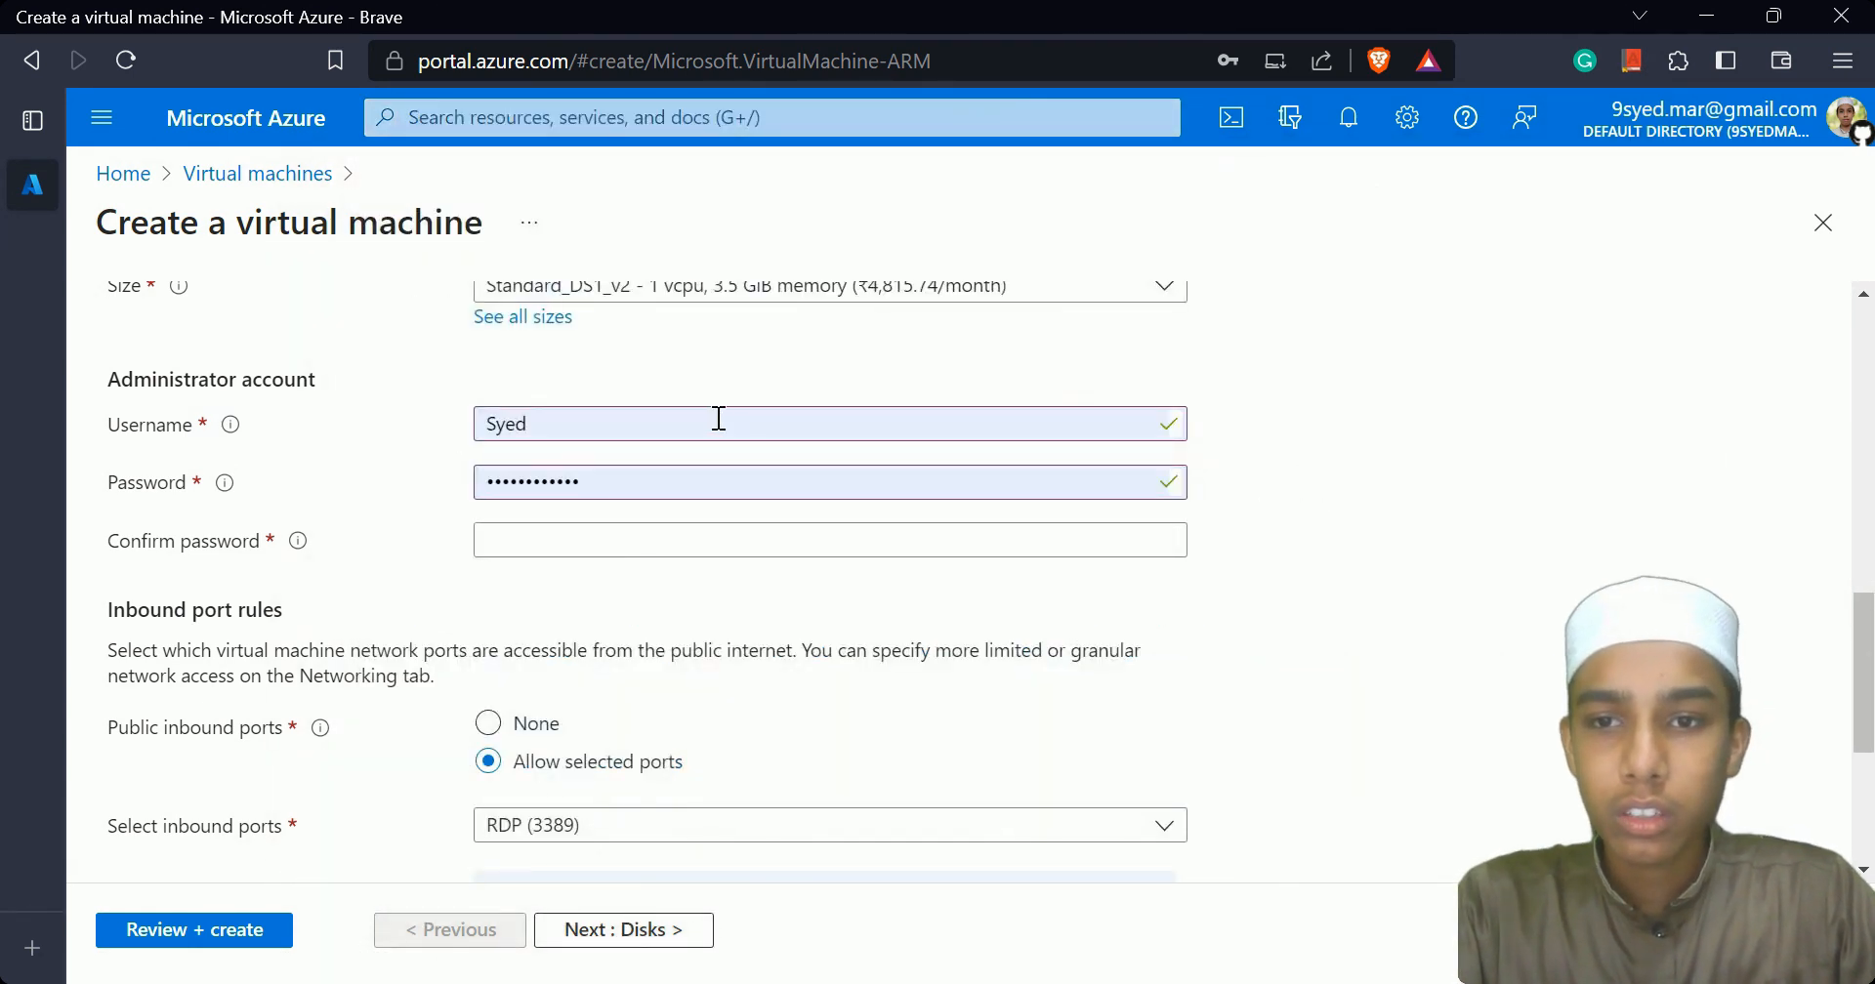
Type the matching administrator password into Confirm password.
left_click(980, 537)
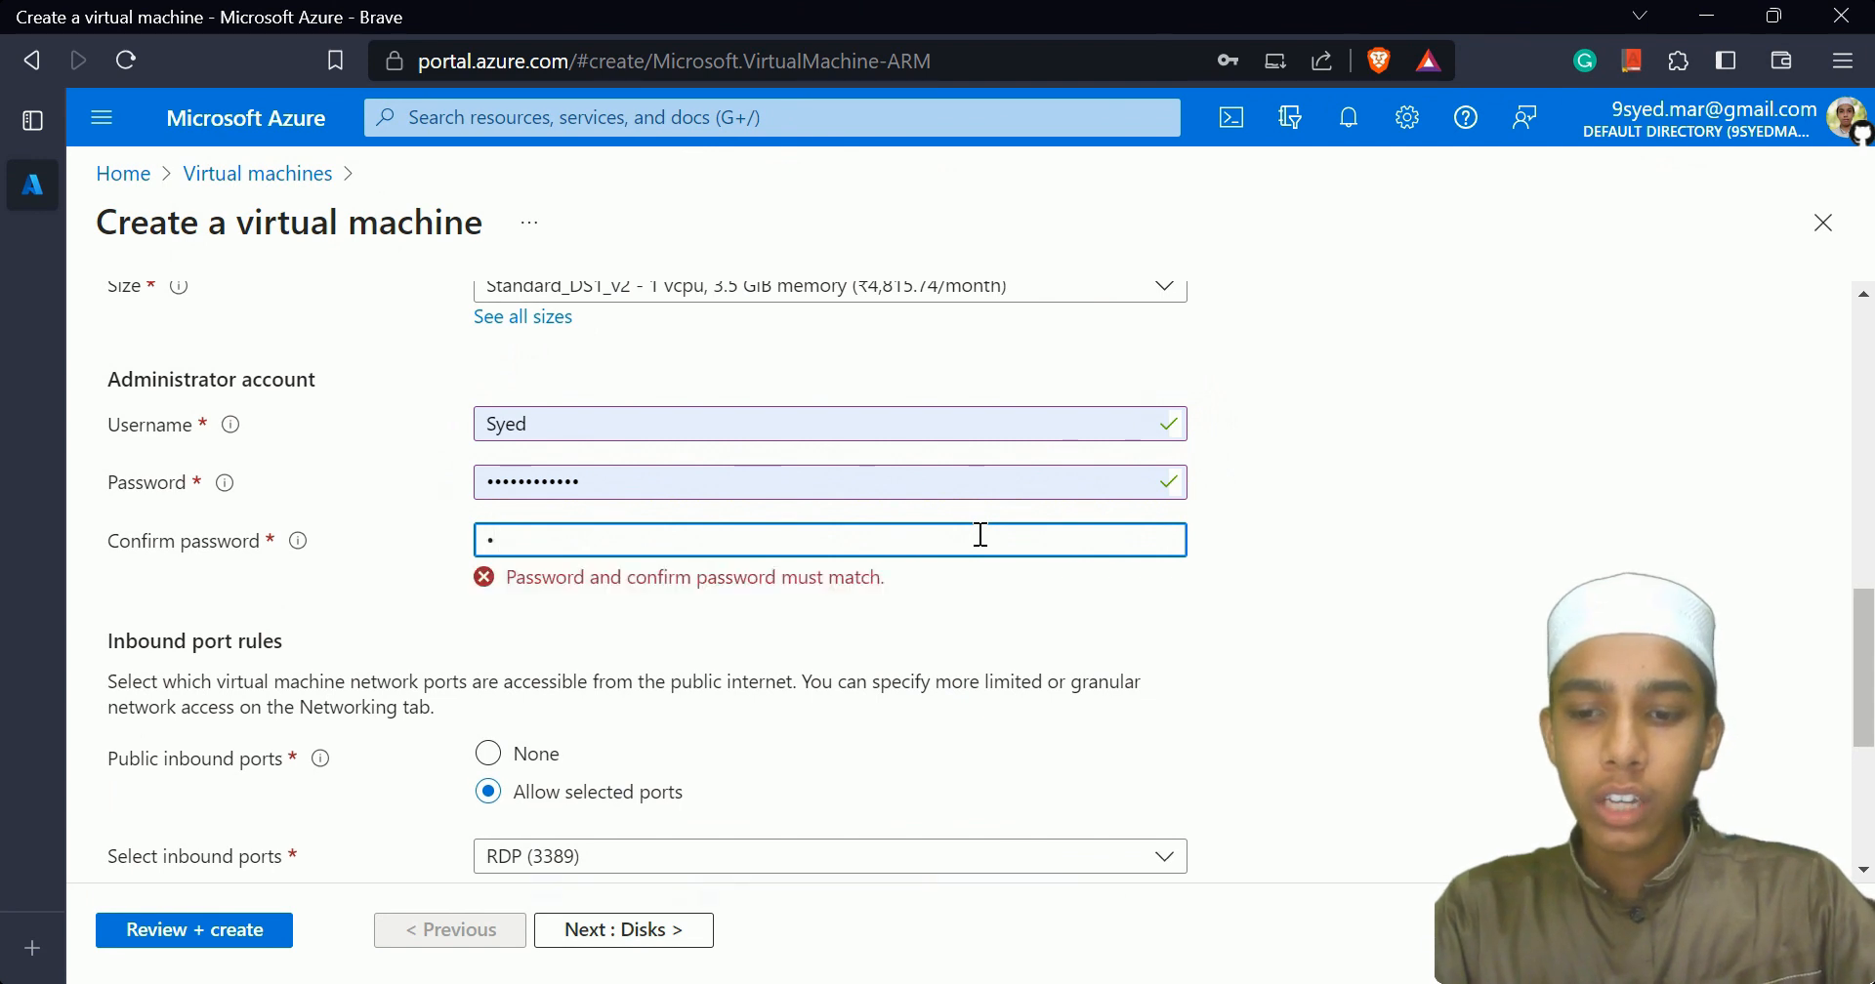
type("•••••")
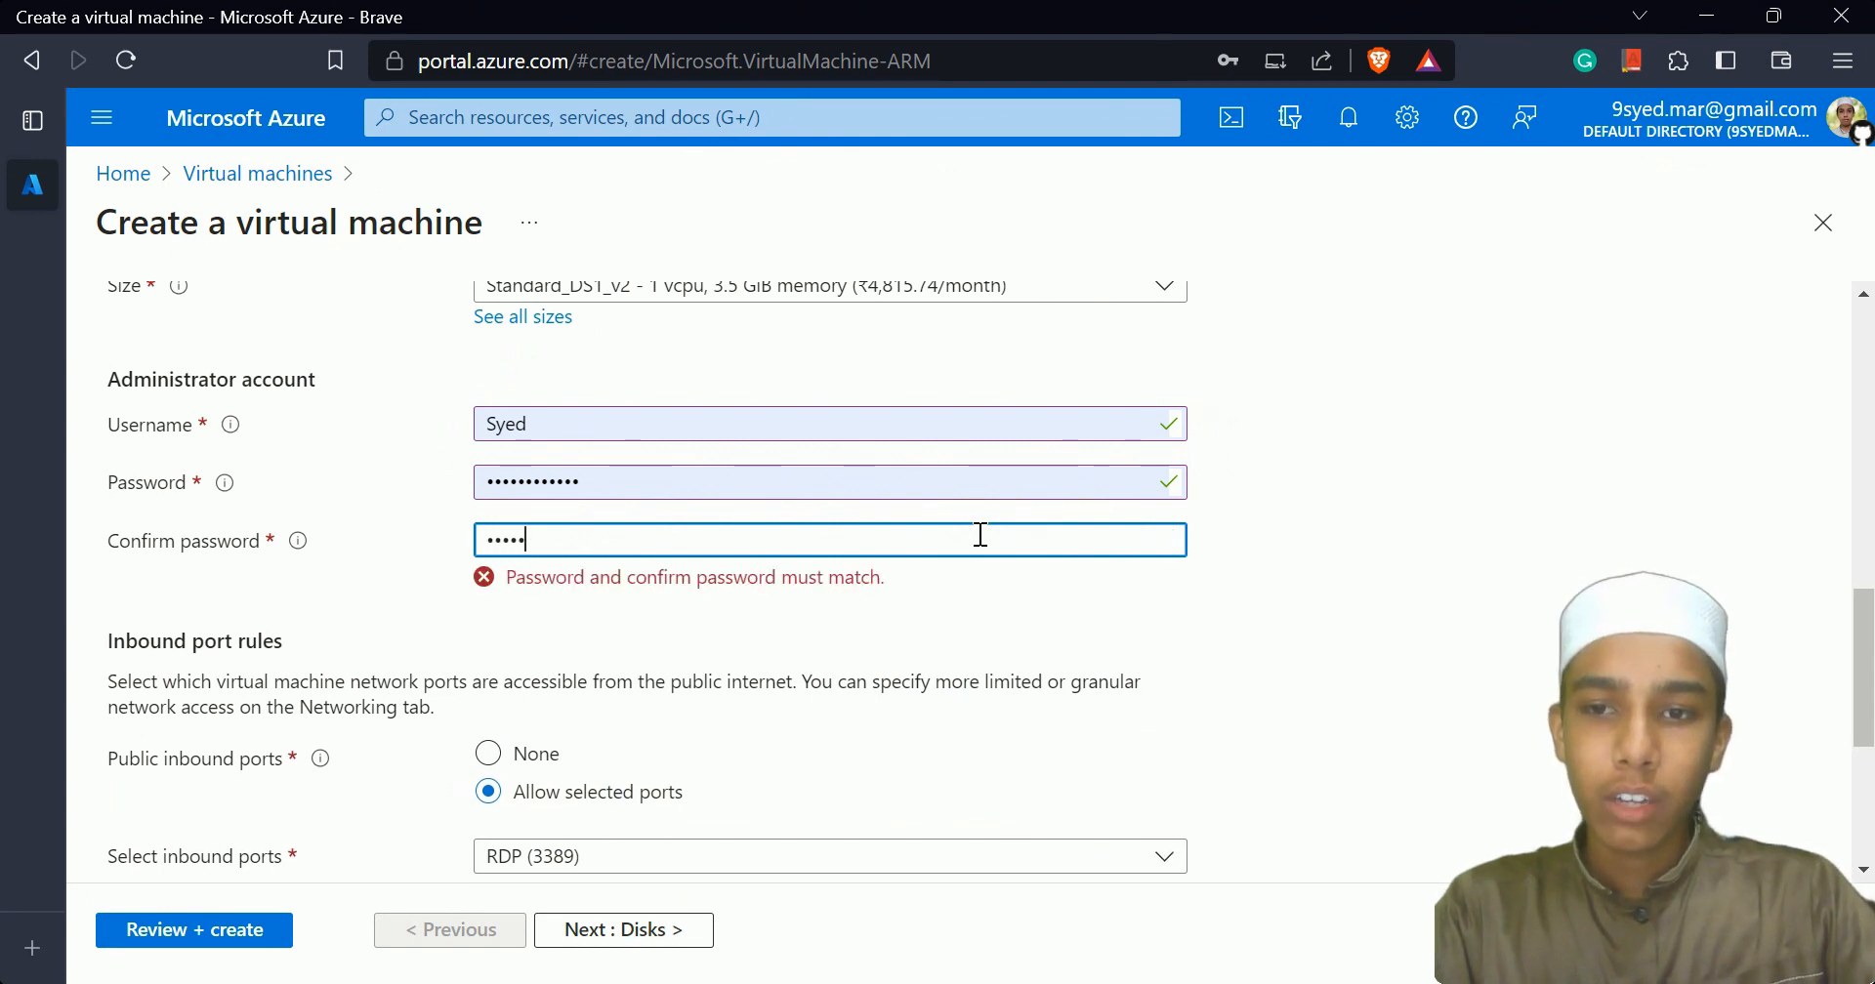
type("•••••")
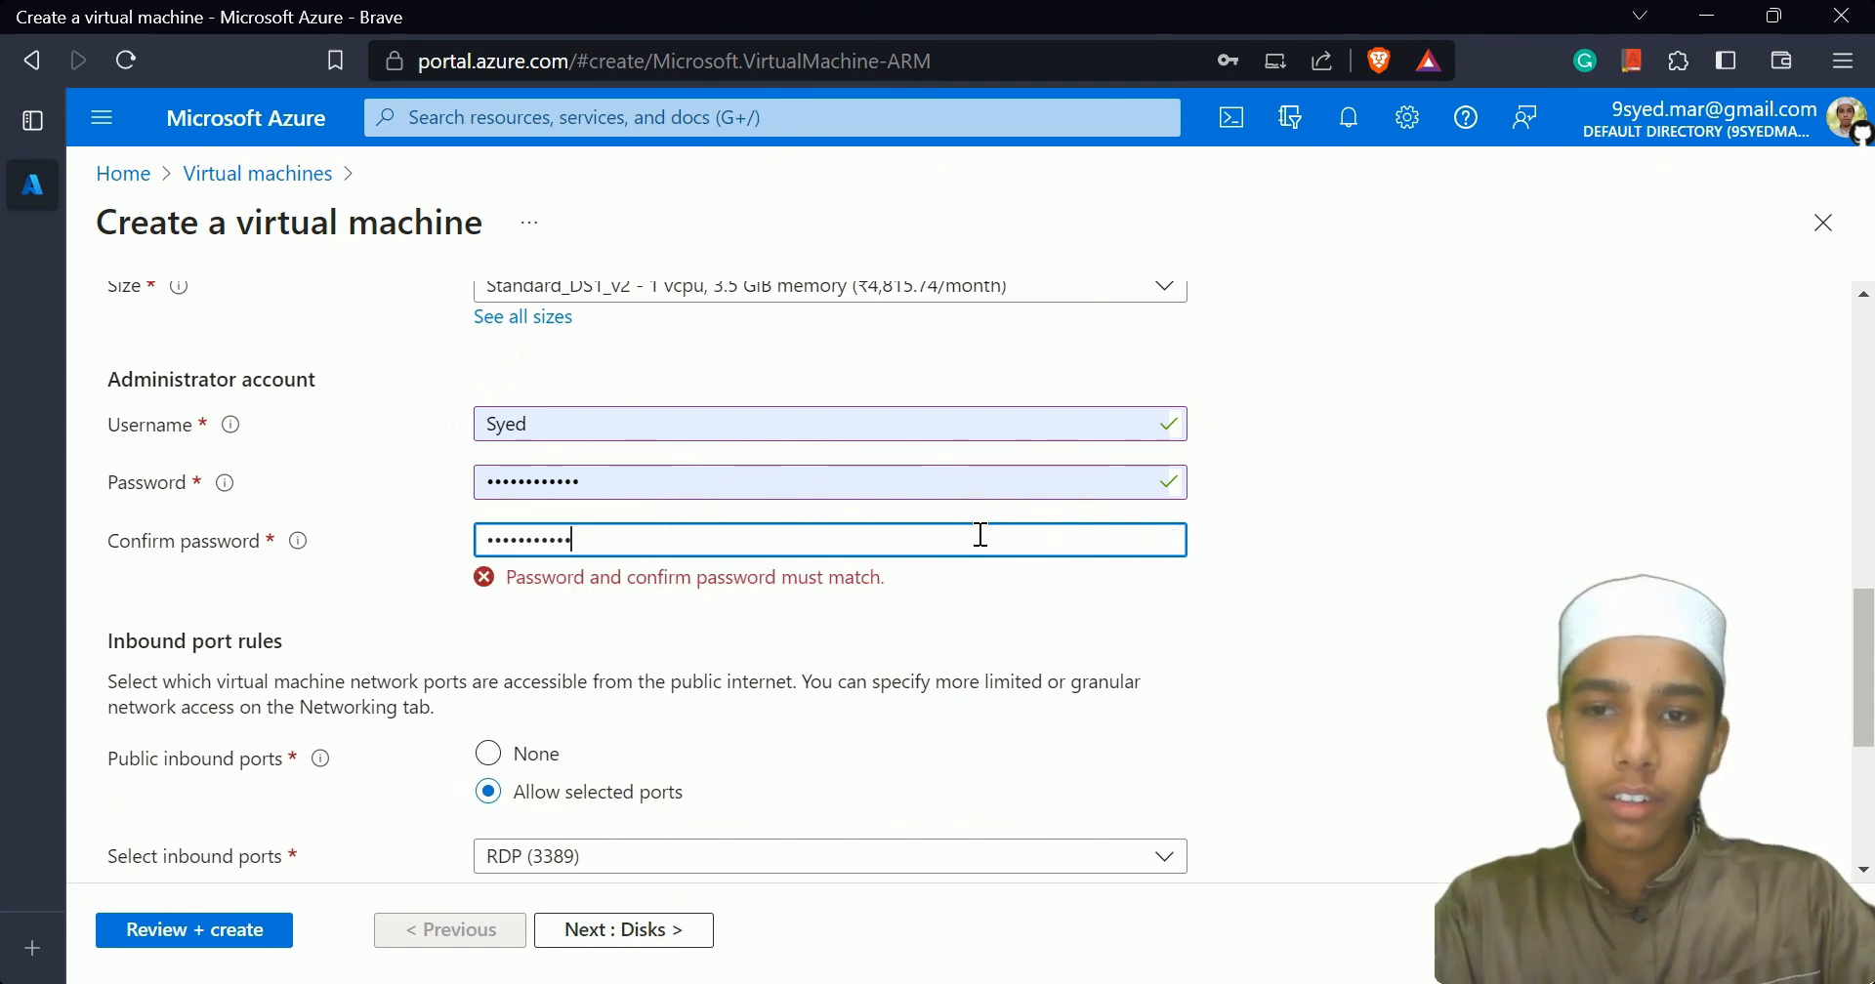
type("•")
key("ctrl+a")
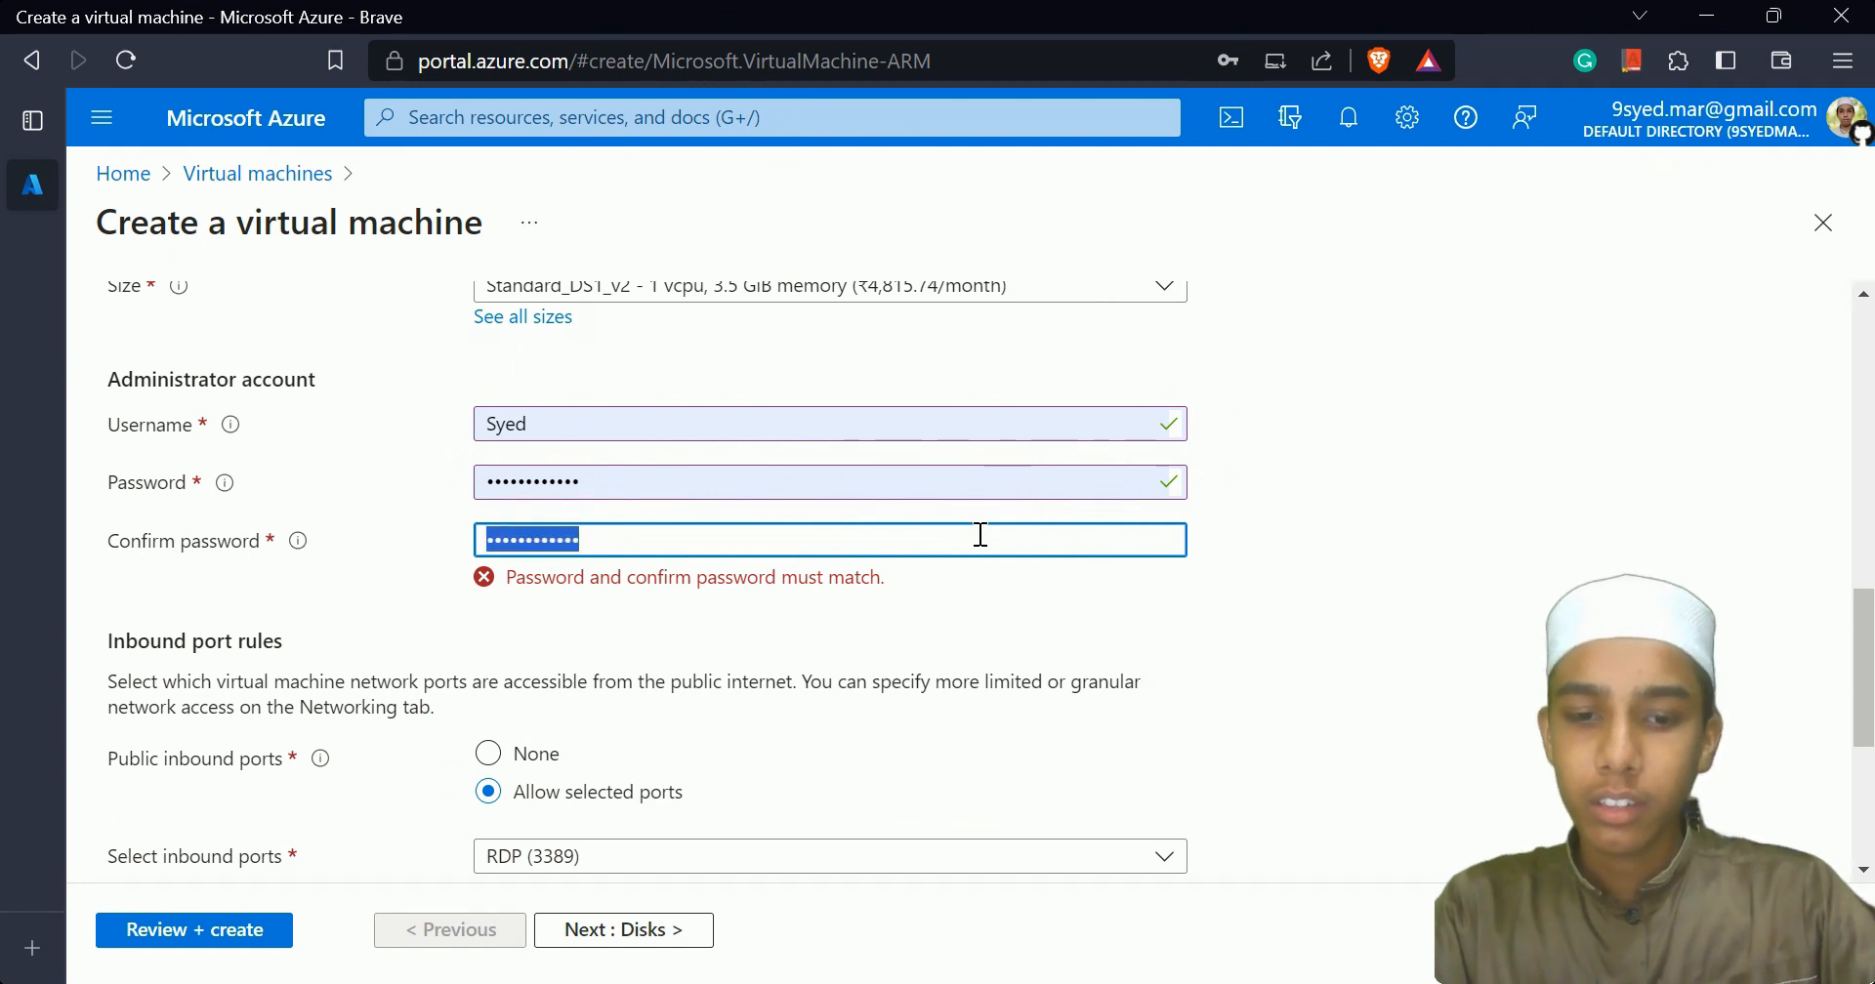
type("•••••••••••")
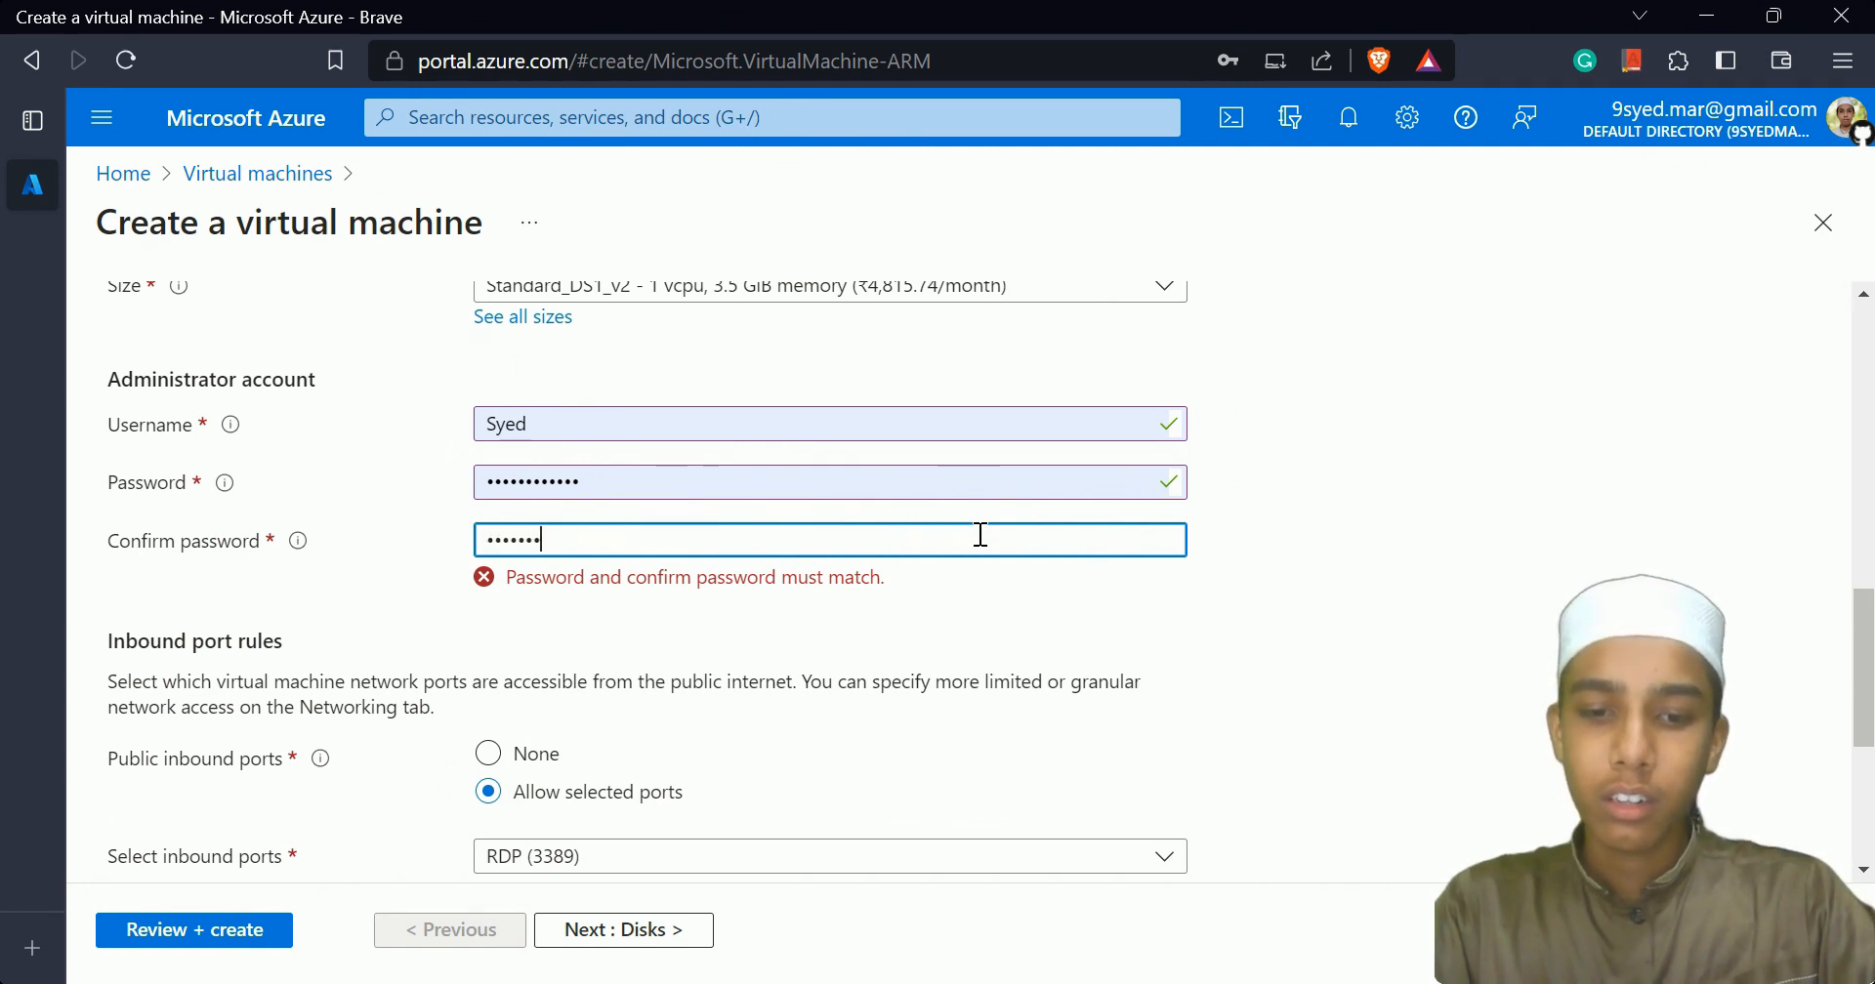
type("•")
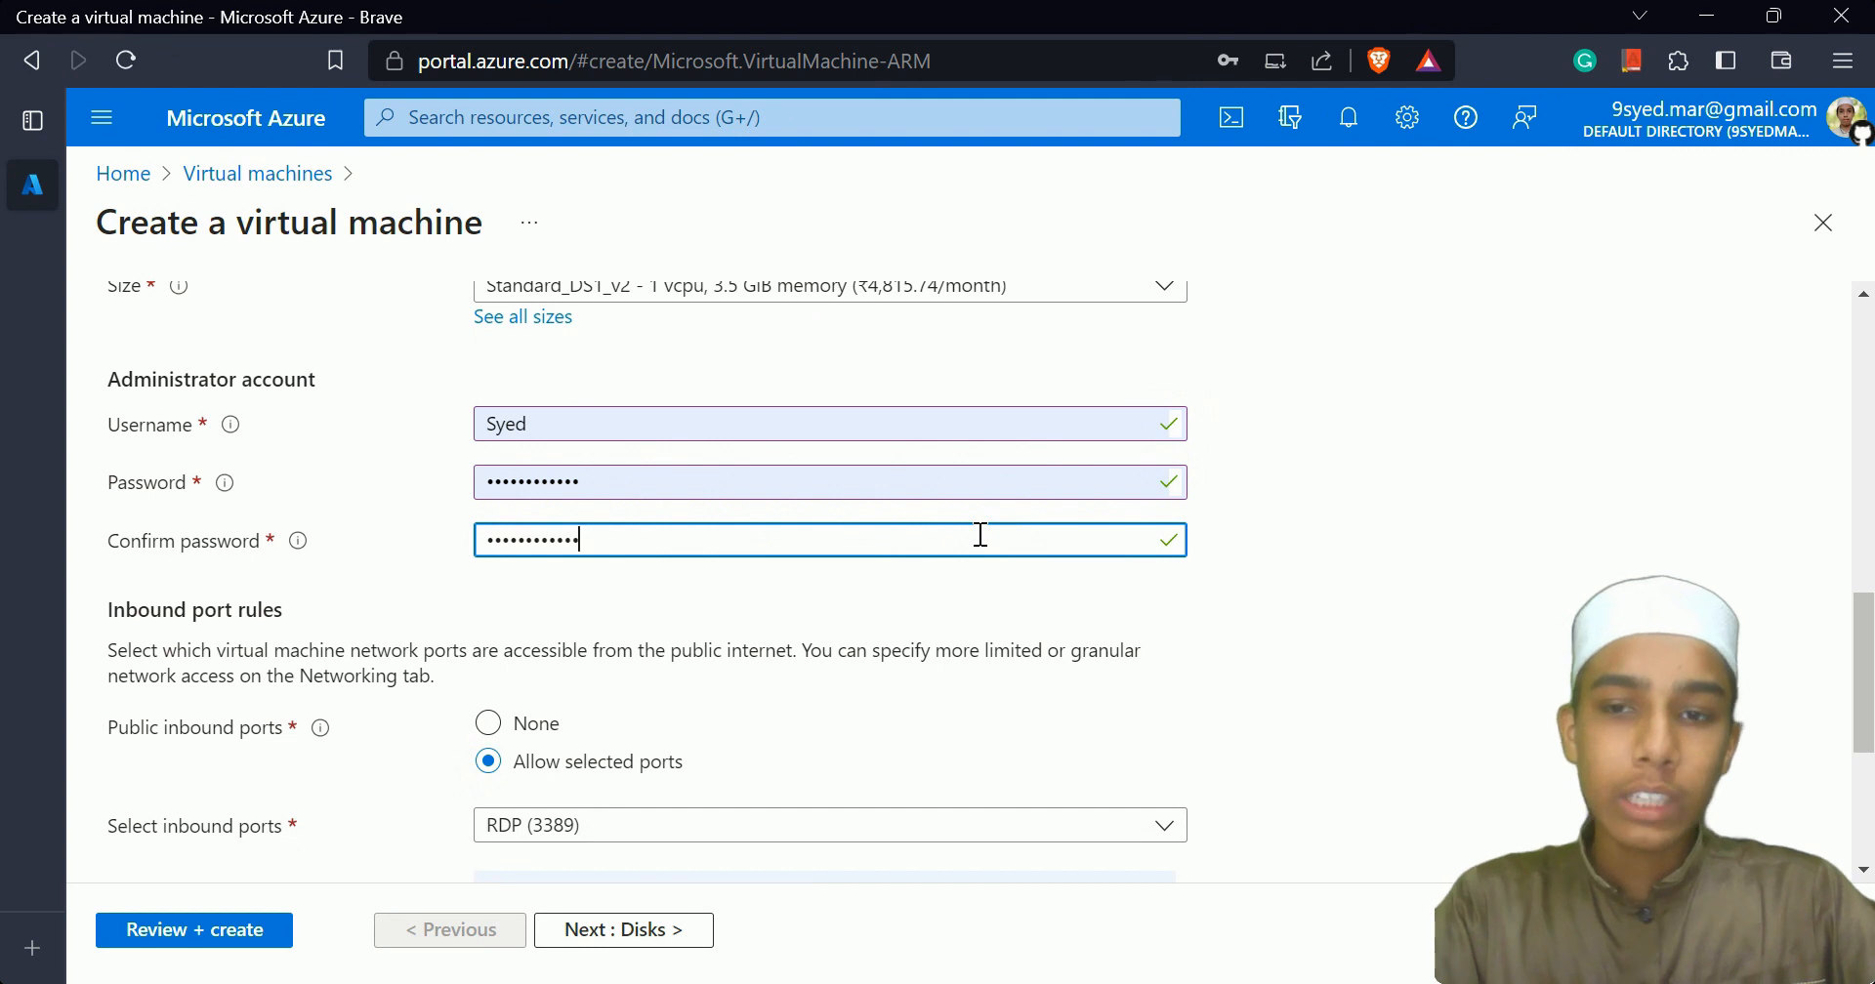
left_click(859, 509)
left_click(546, 535)
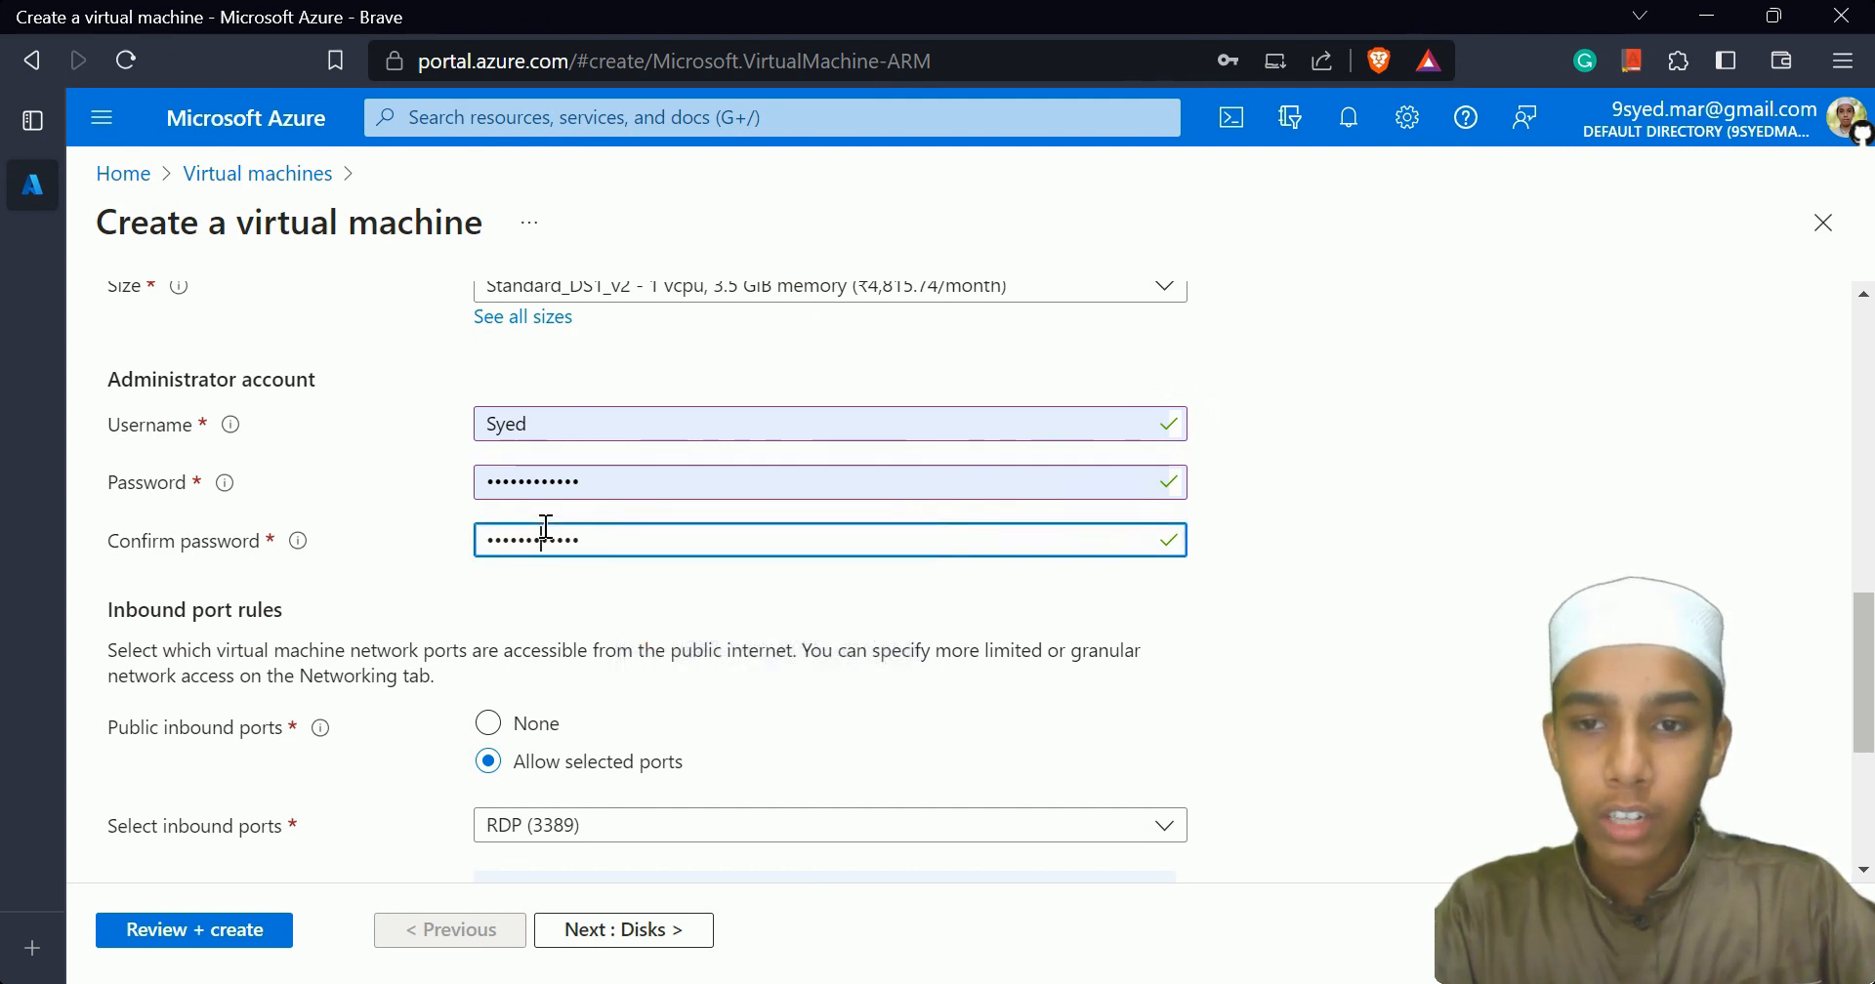
Keep RDP (3389) as the allowed inbound port.
scroll(851, 623, "down", 3)
left_click(505, 451)
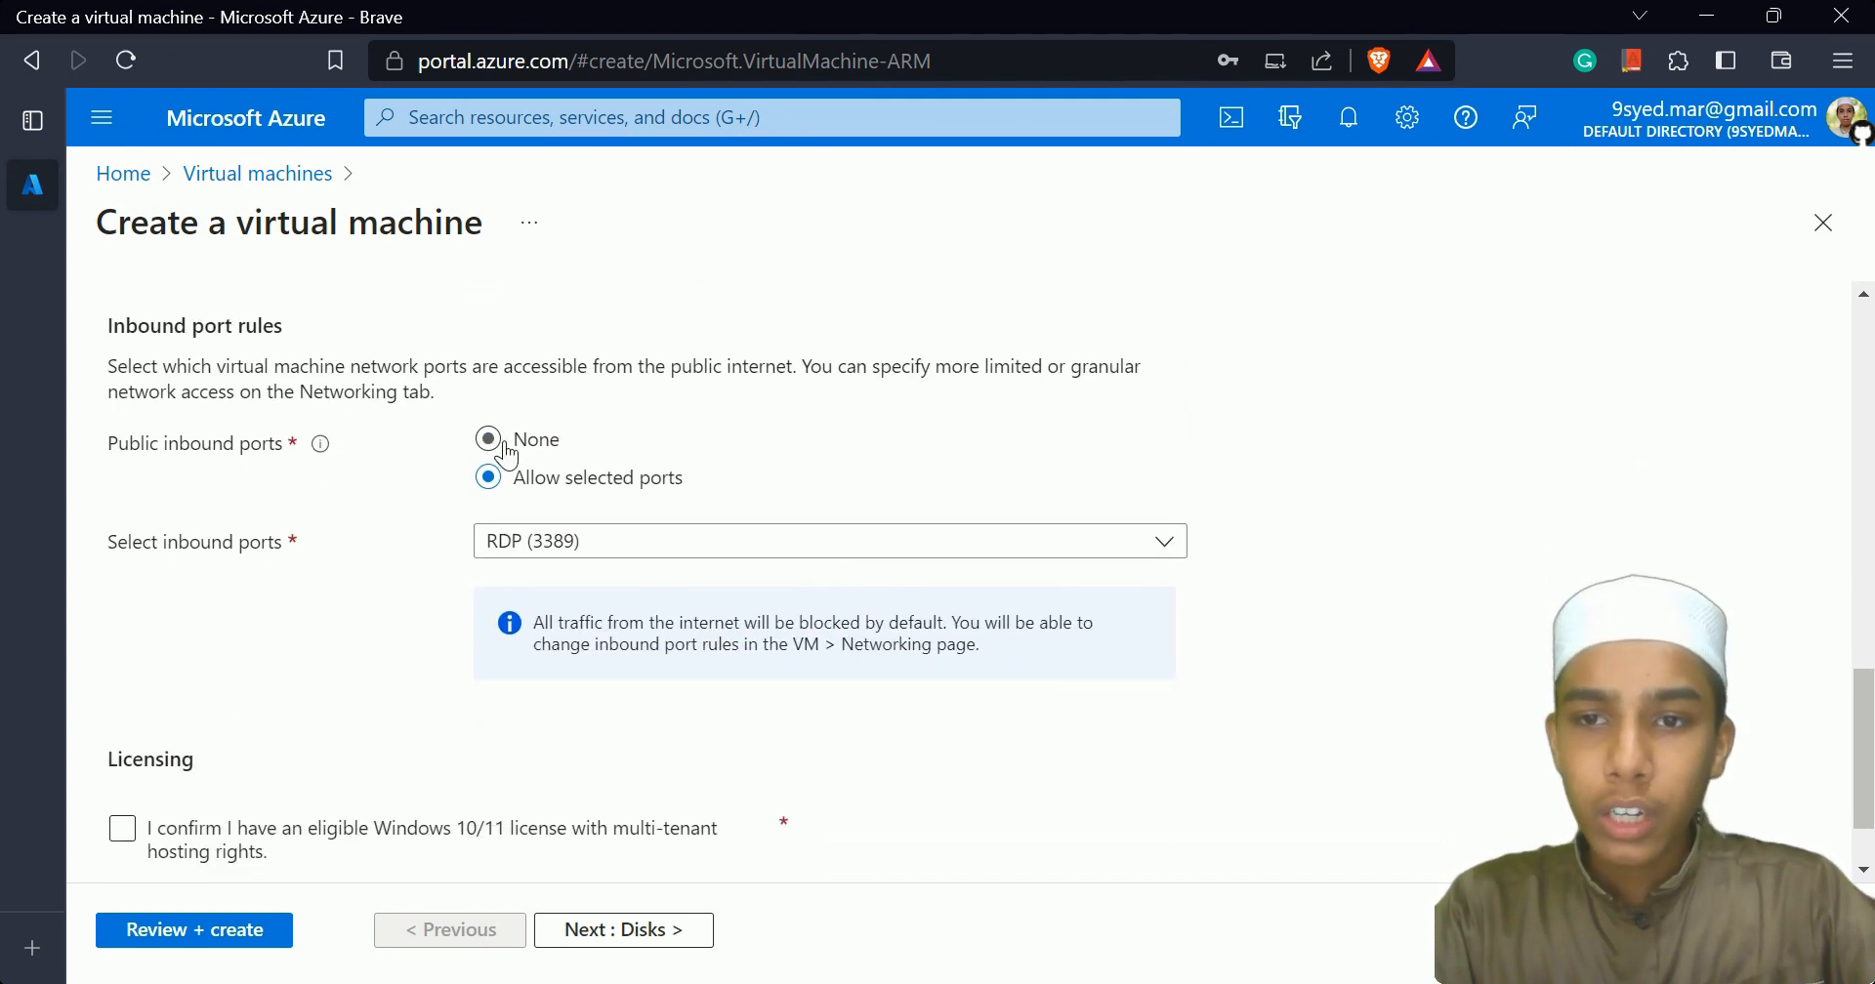
left_click(665, 553)
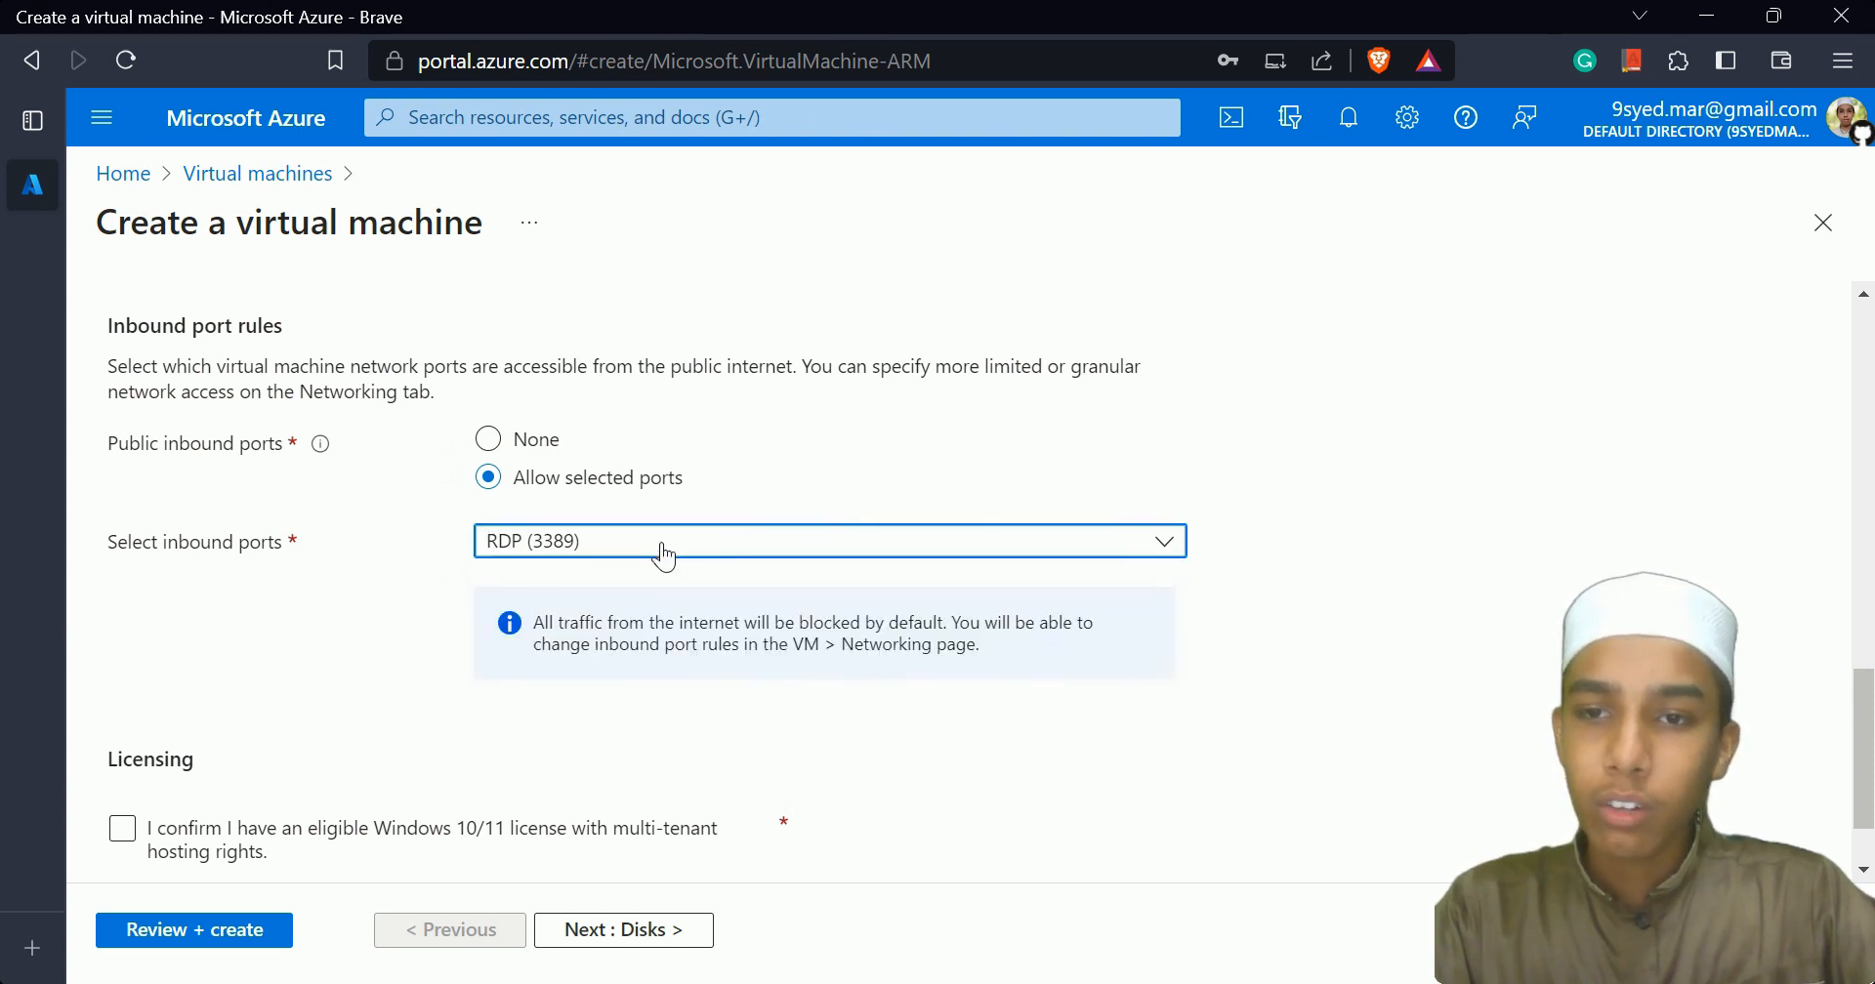
Tick the eligible Windows 10/11 licence confirmation checkbox.
scroll(732, 559, "down", 1)
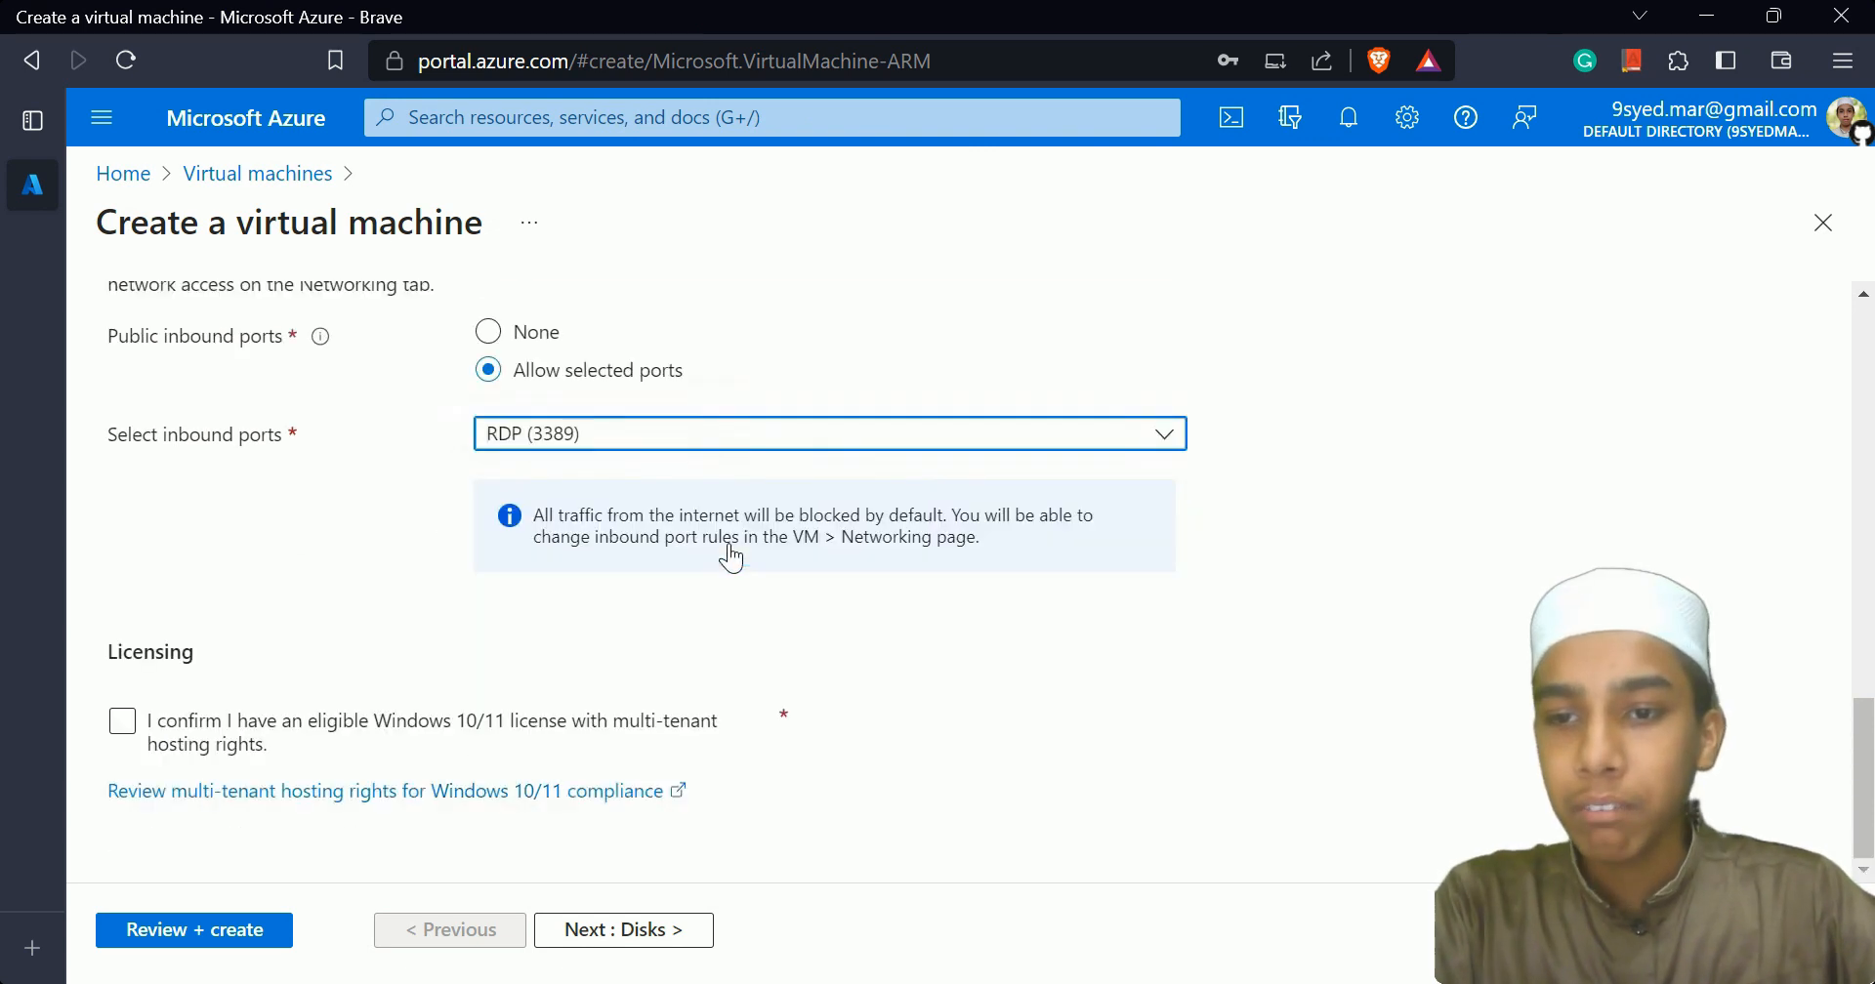
left_click(135, 739)
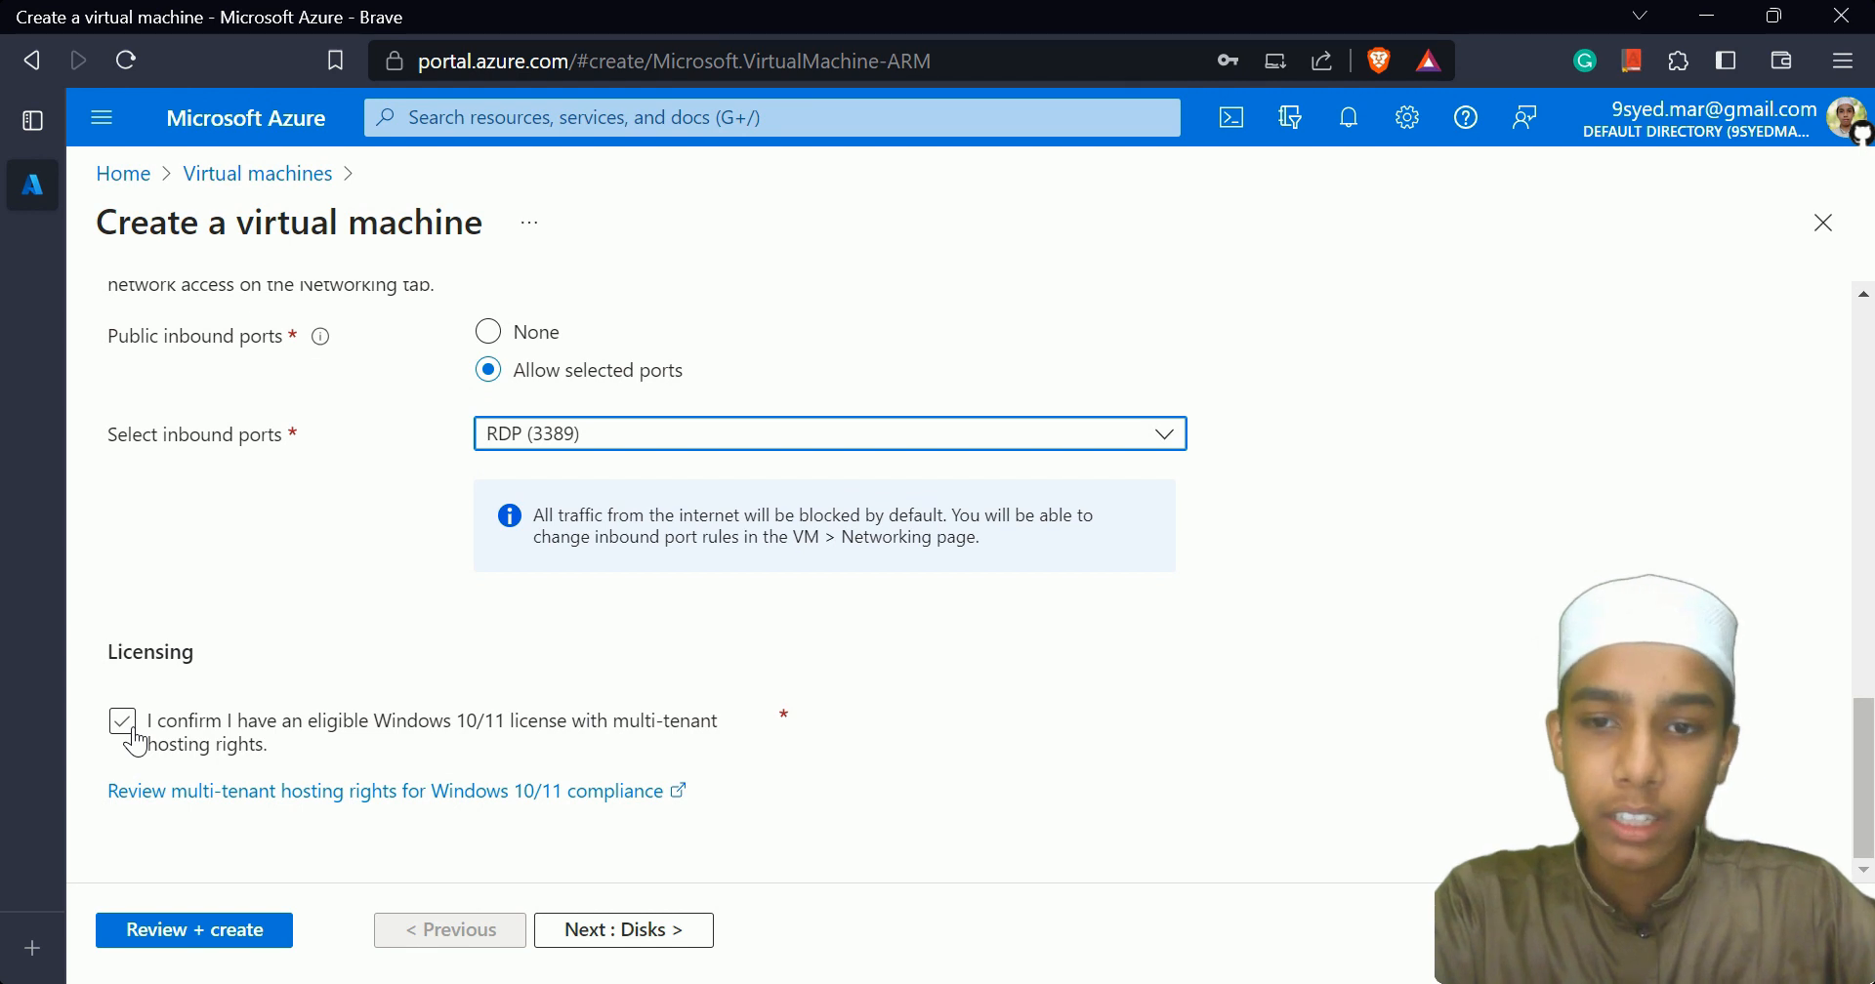
left_click(137, 744)
left_click(127, 725)
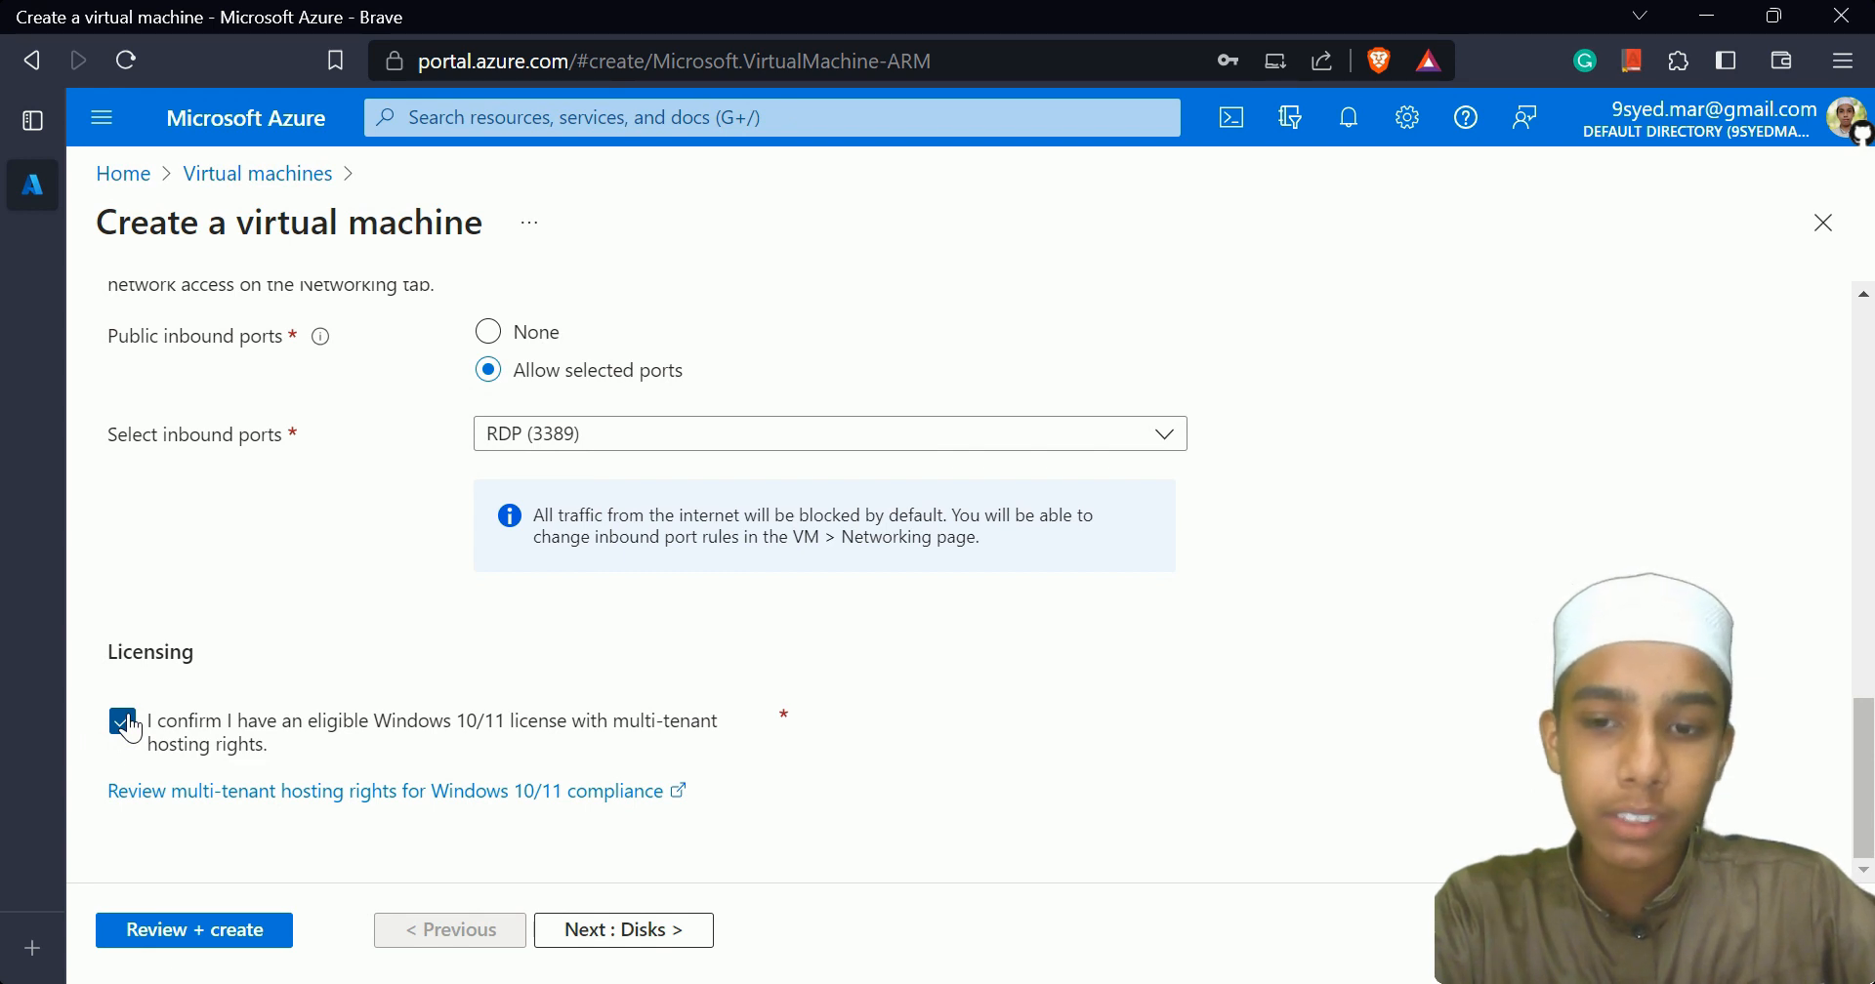
scroll(132, 727, "up", 15)
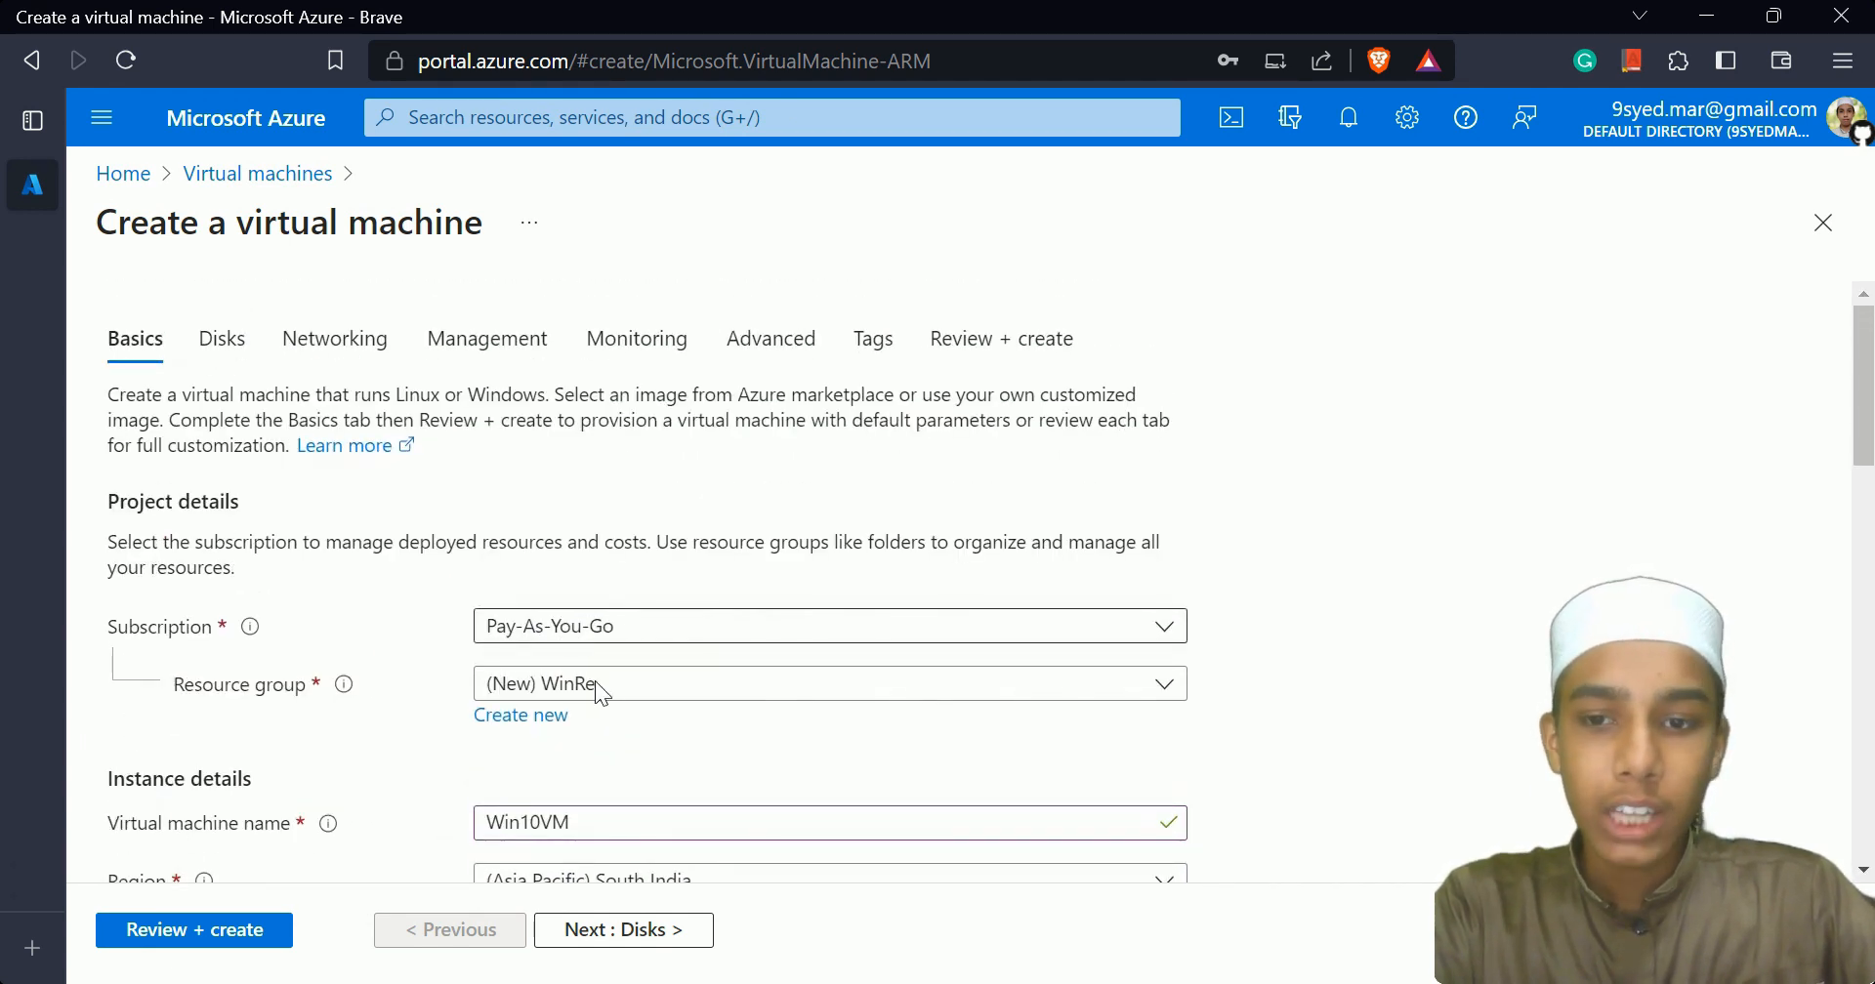
On the Disks tab, keep Premium SSD as the OS disk type.
left_click(630, 928)
scroll(1267, 778, "down", 5)
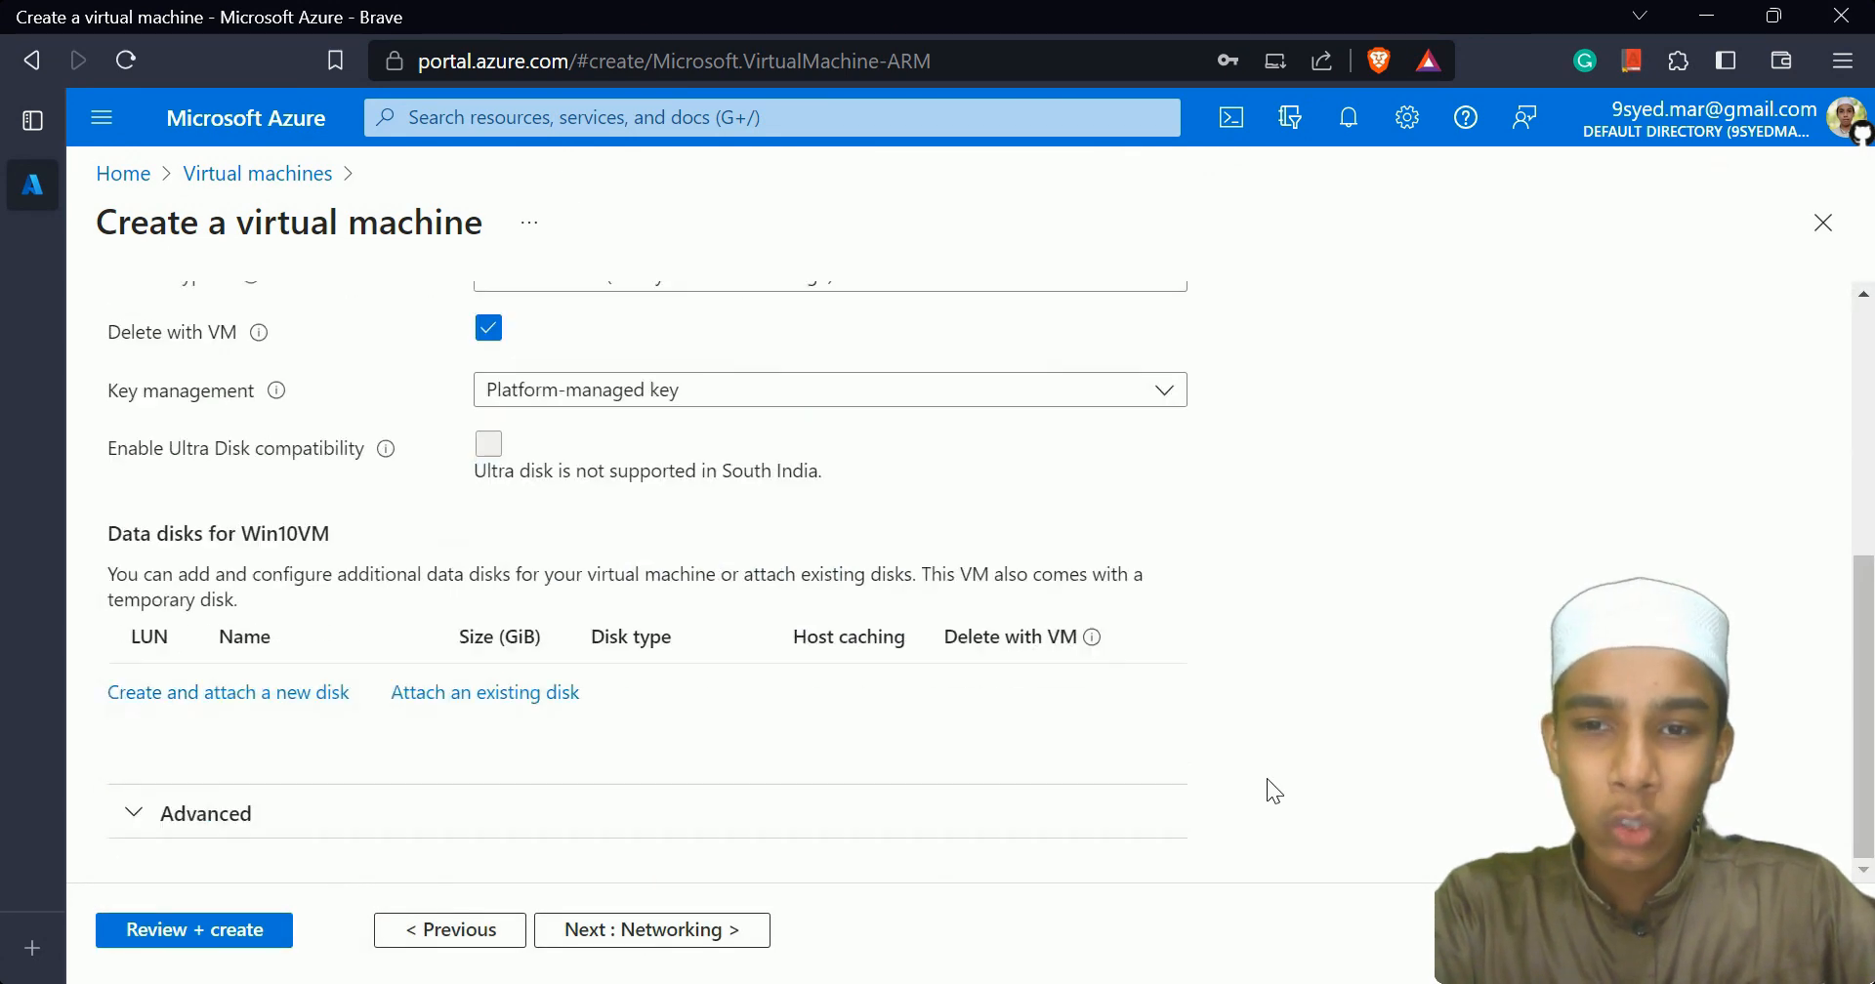
scroll(435, 734, "up", 5)
left_click(698, 779)
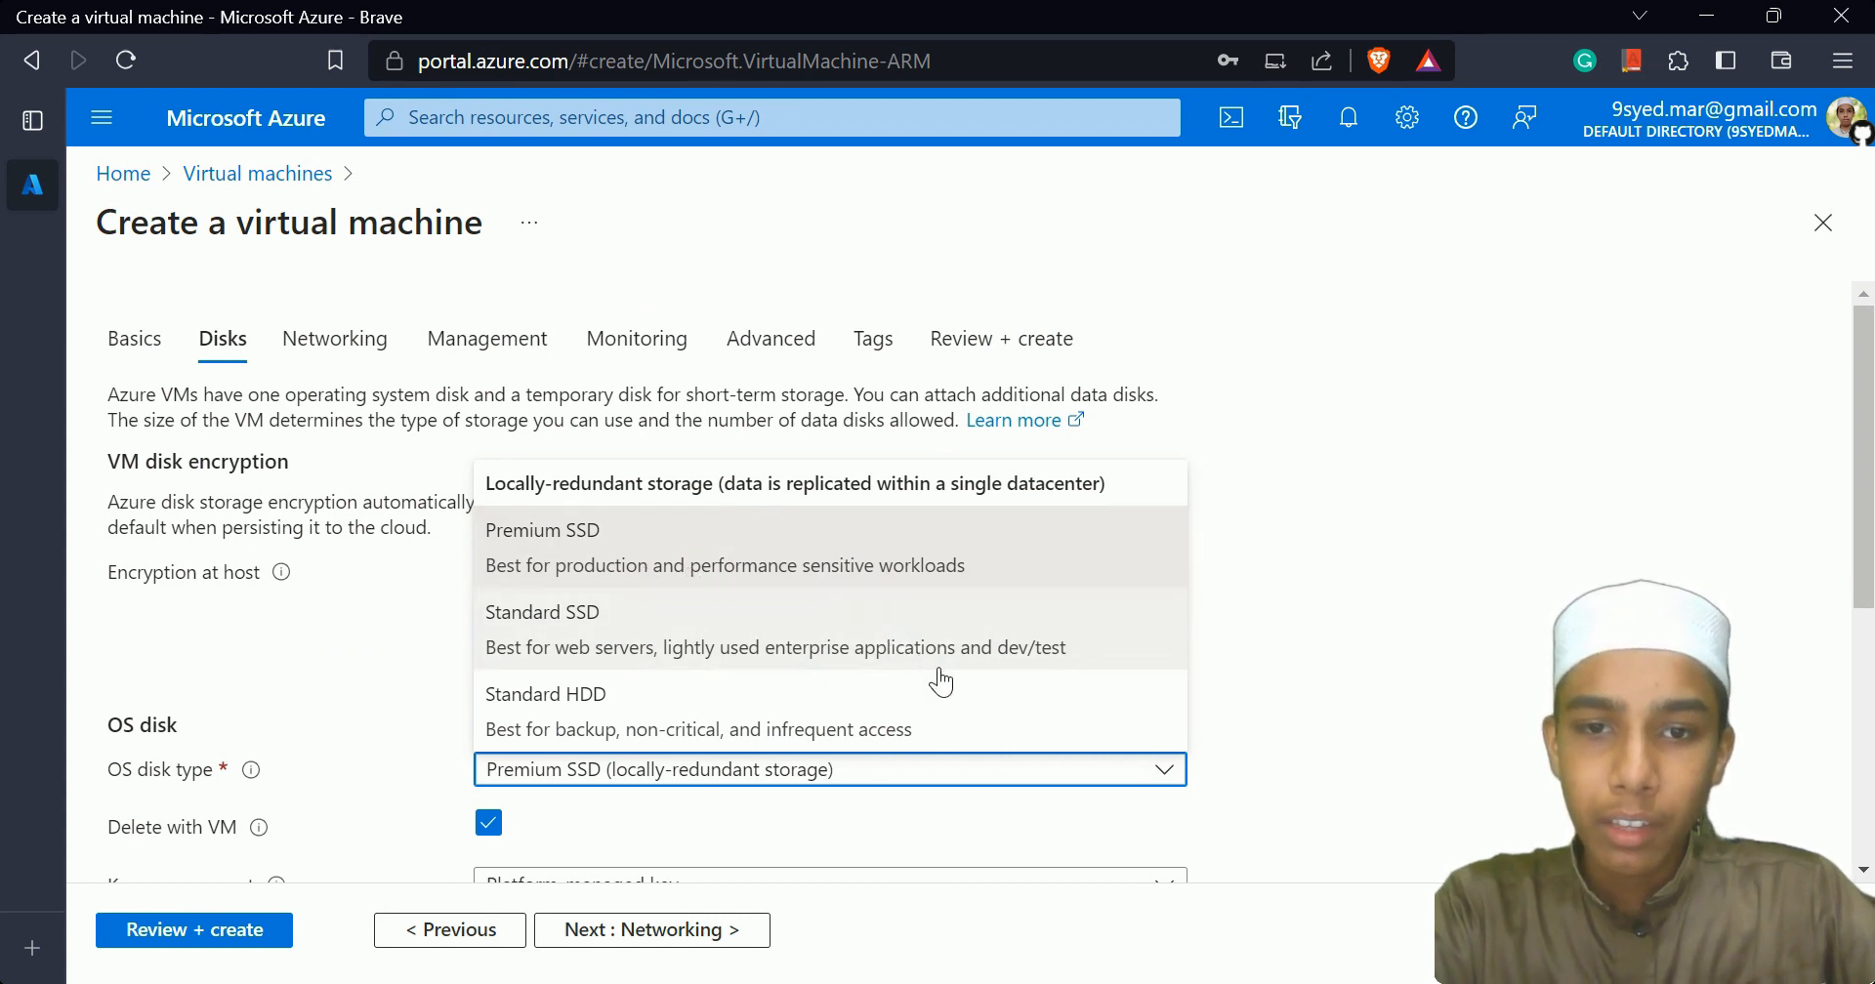
left_click(1285, 707)
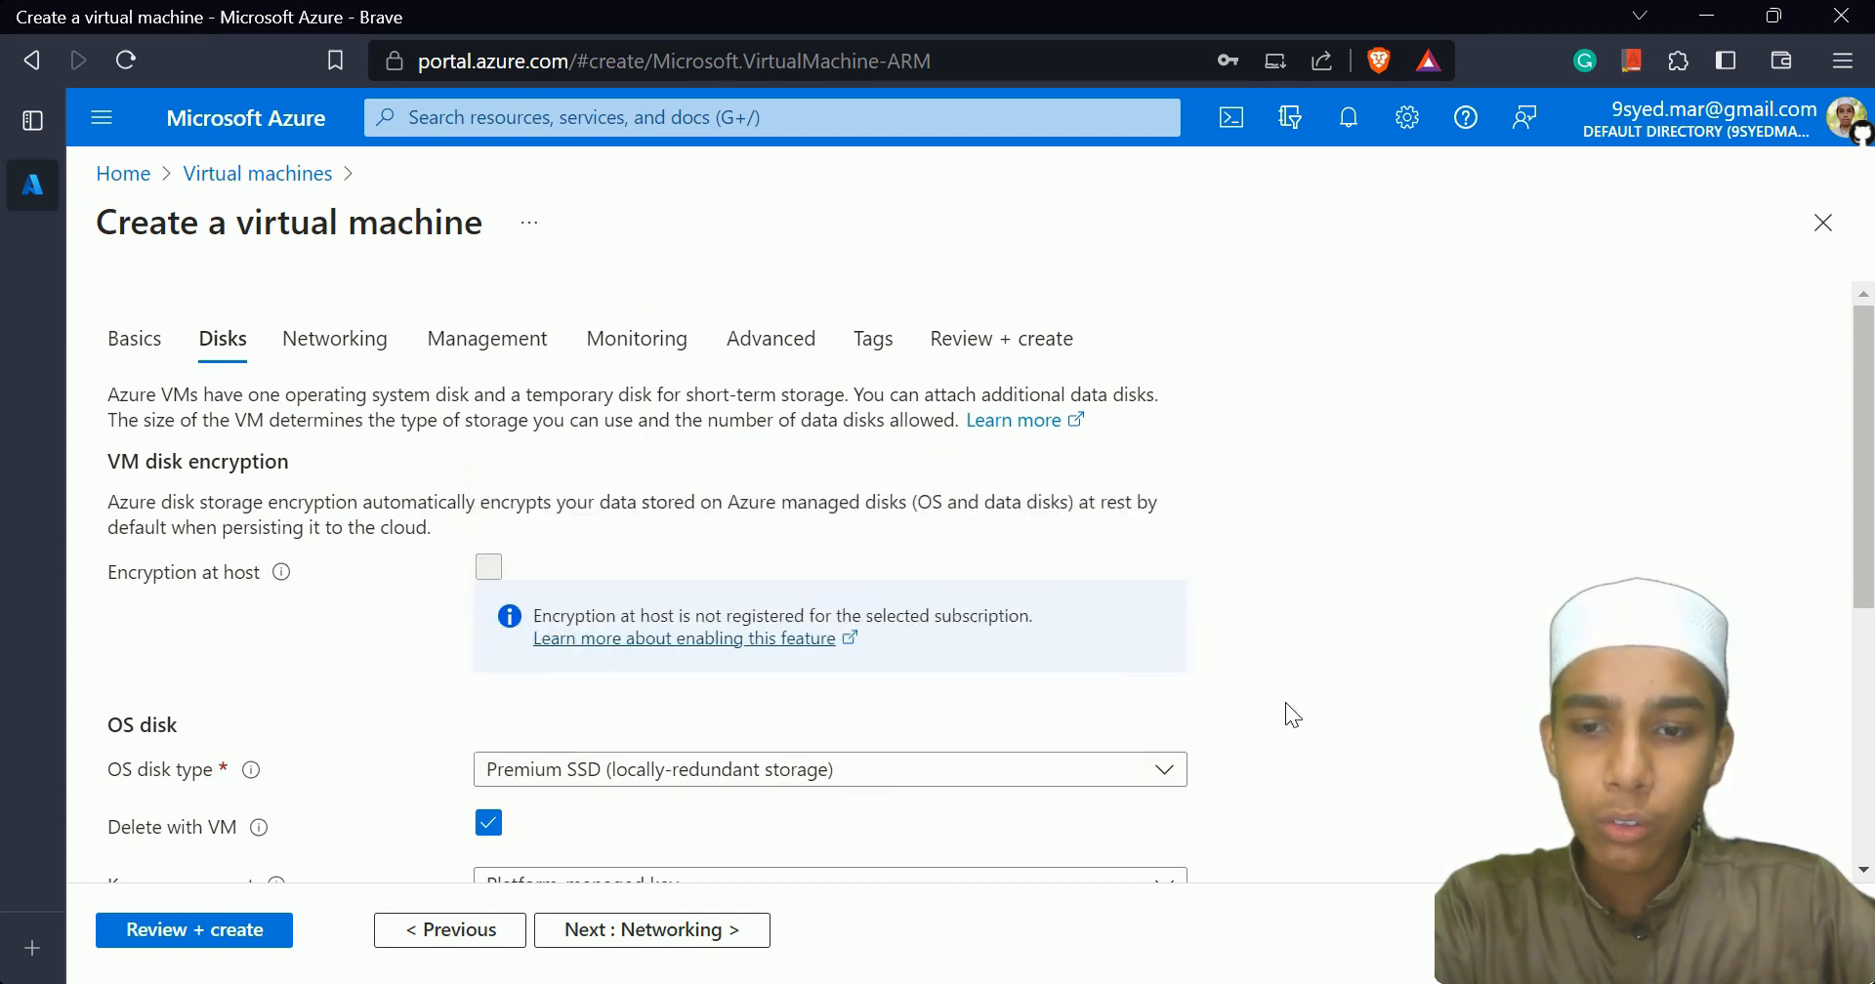
Accept default Networking, Management, Monitoring and Tags settings, then return to Basics.
left_click(712, 932)
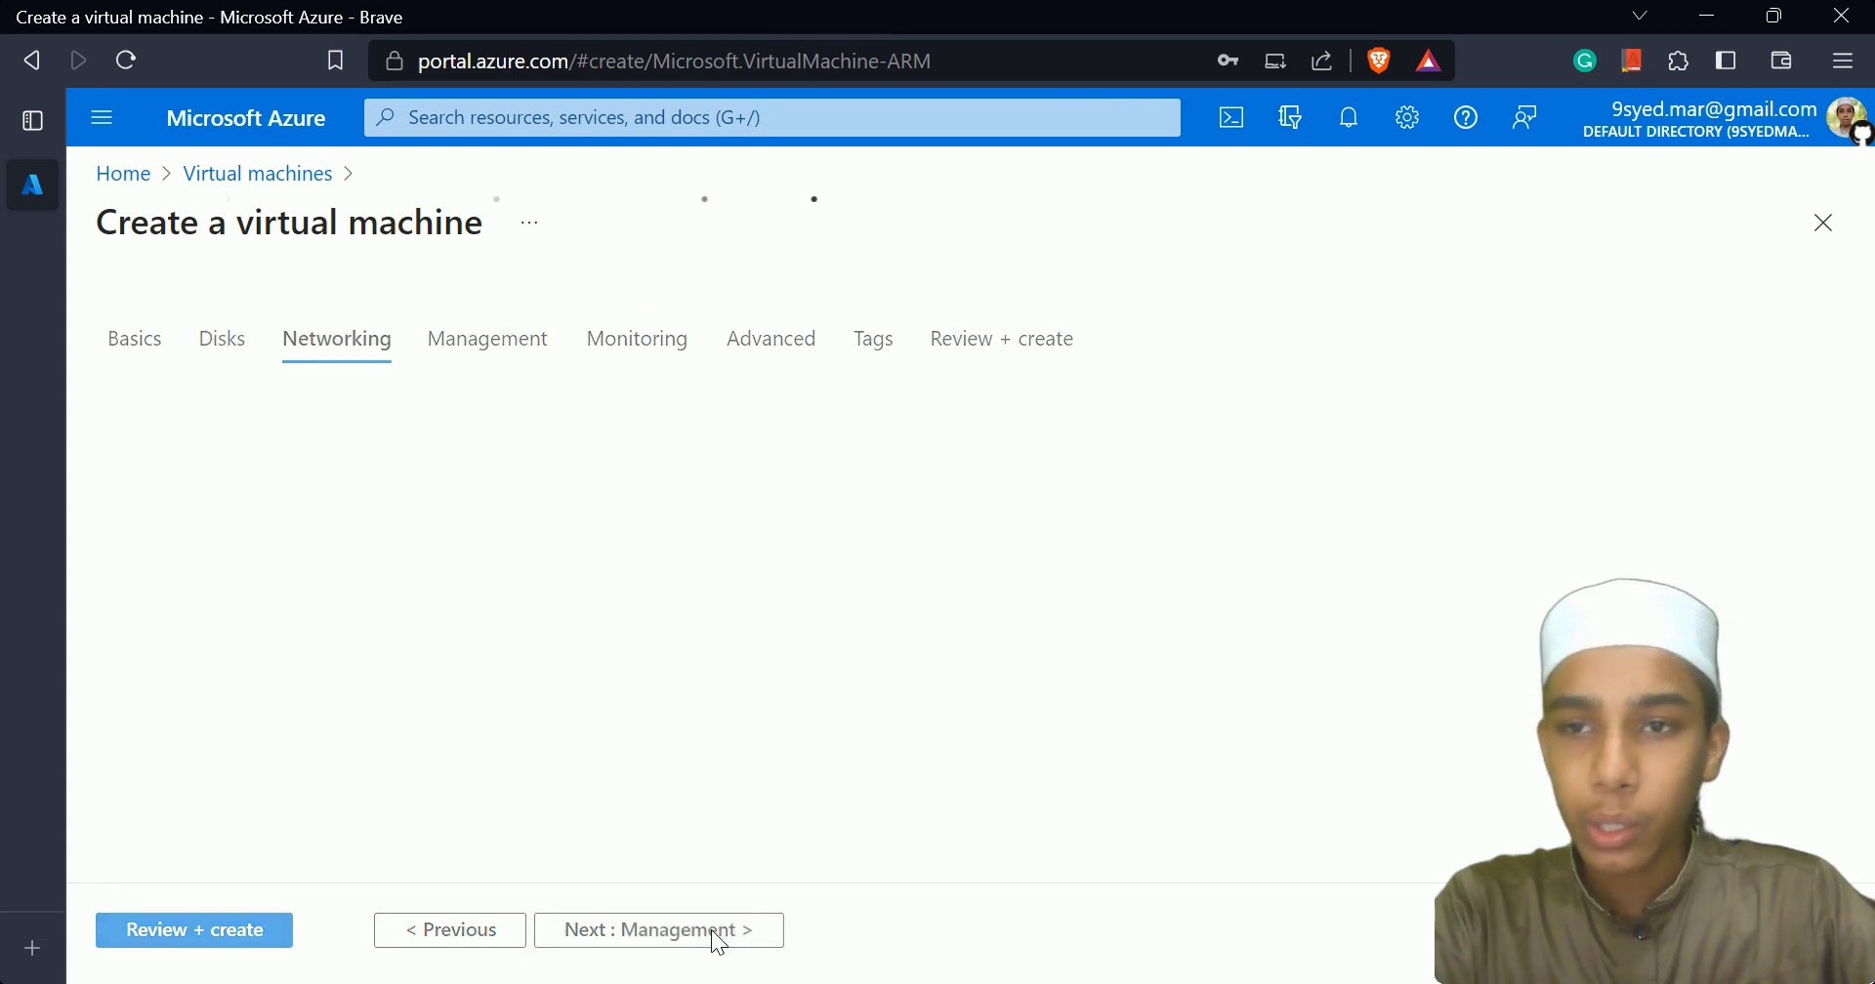
scroll(984, 654, "down", 5)
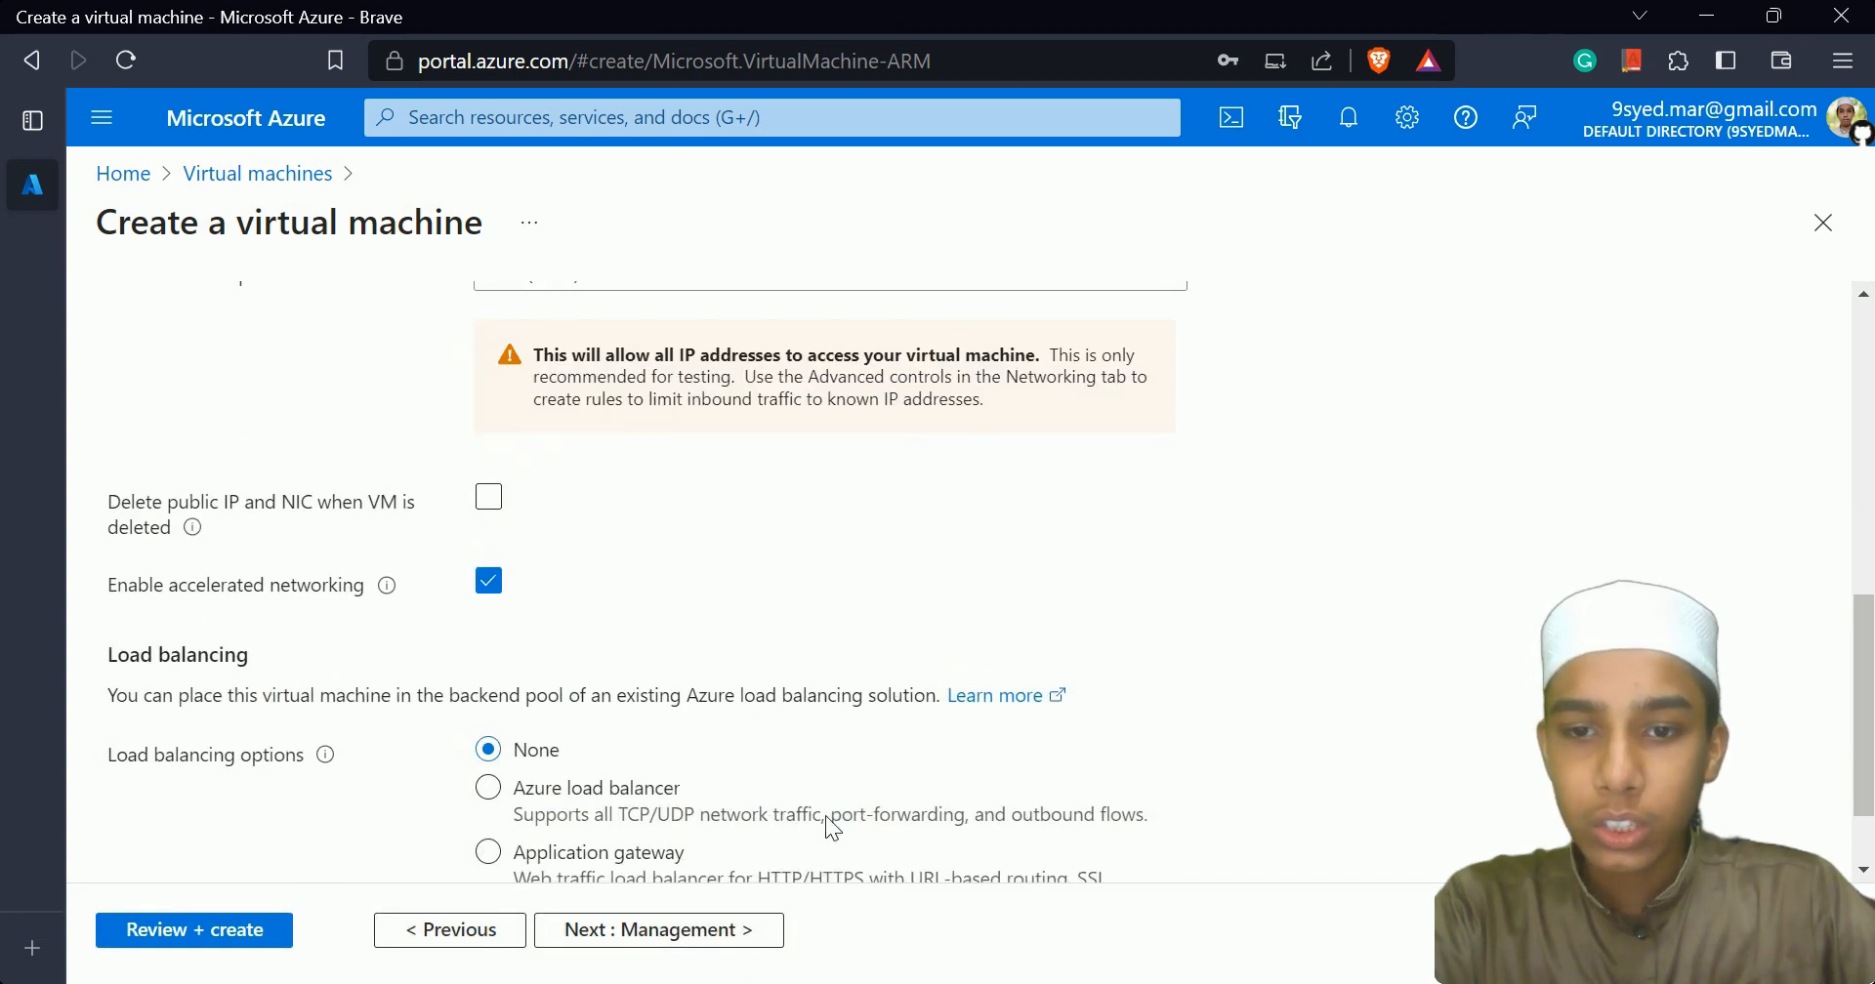
left_click(698, 929)
left_click(700, 939)
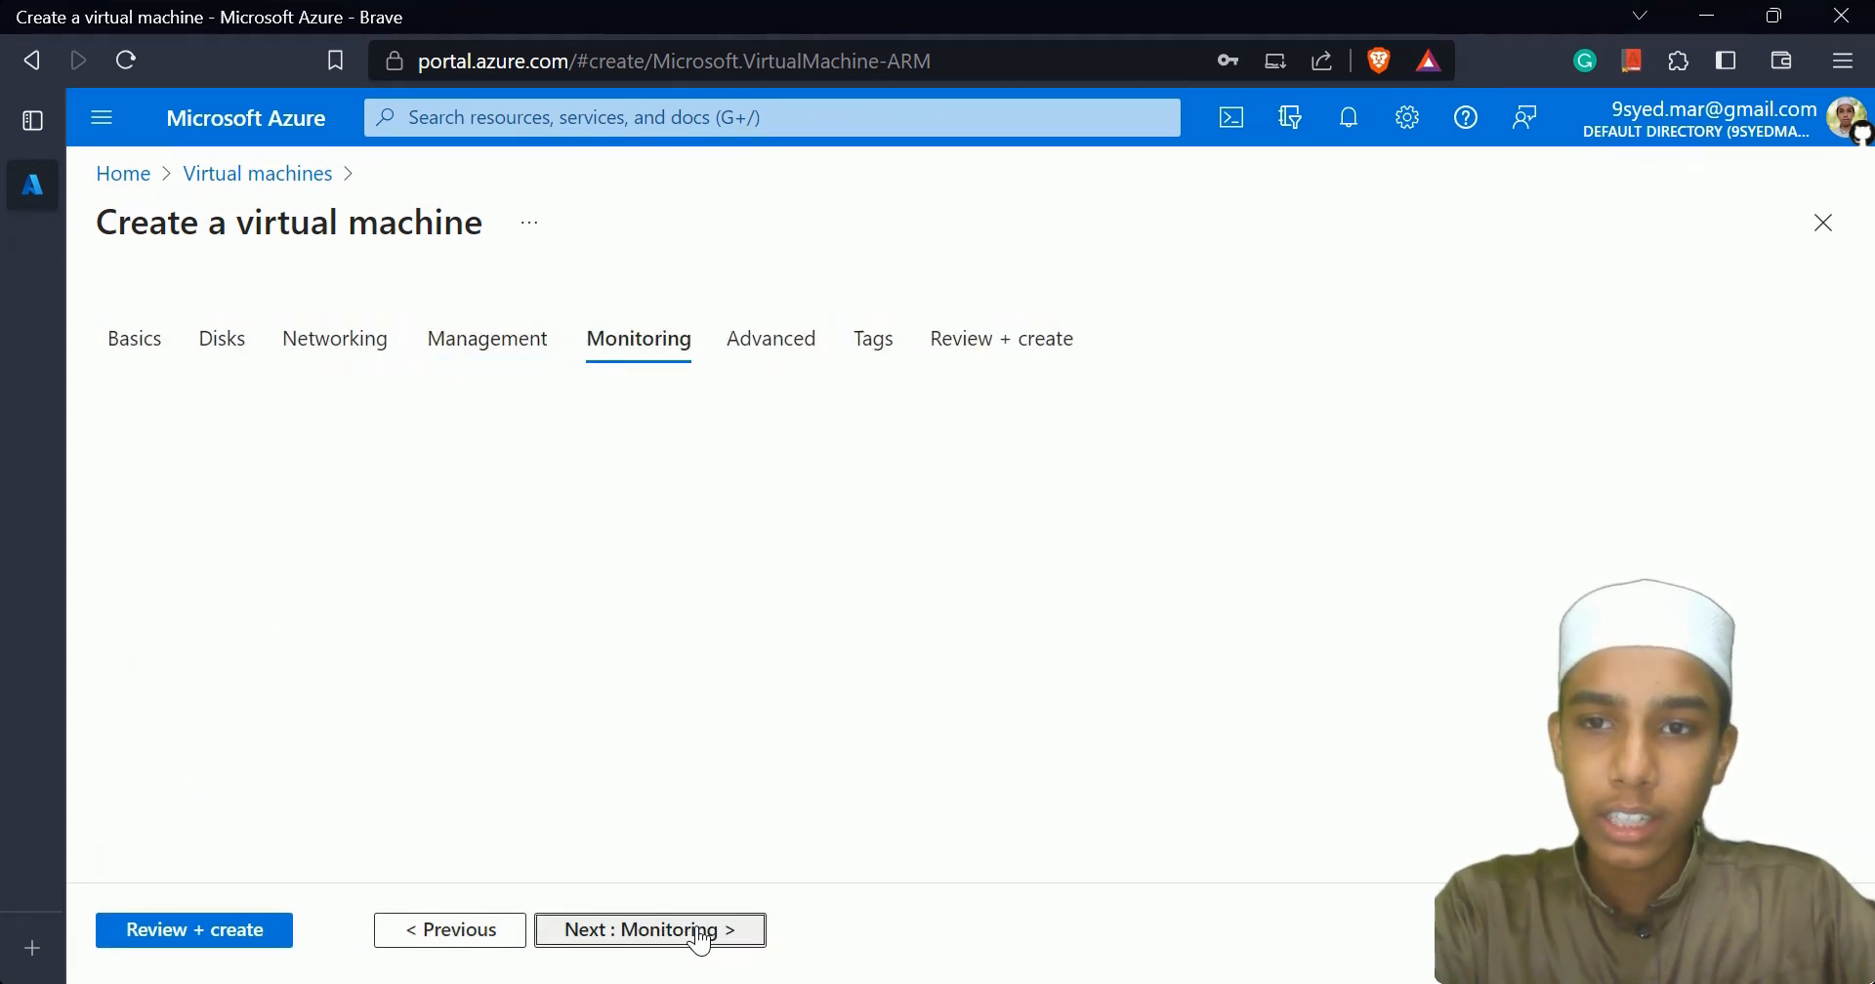
left_click(700, 939)
left_click(700, 939)
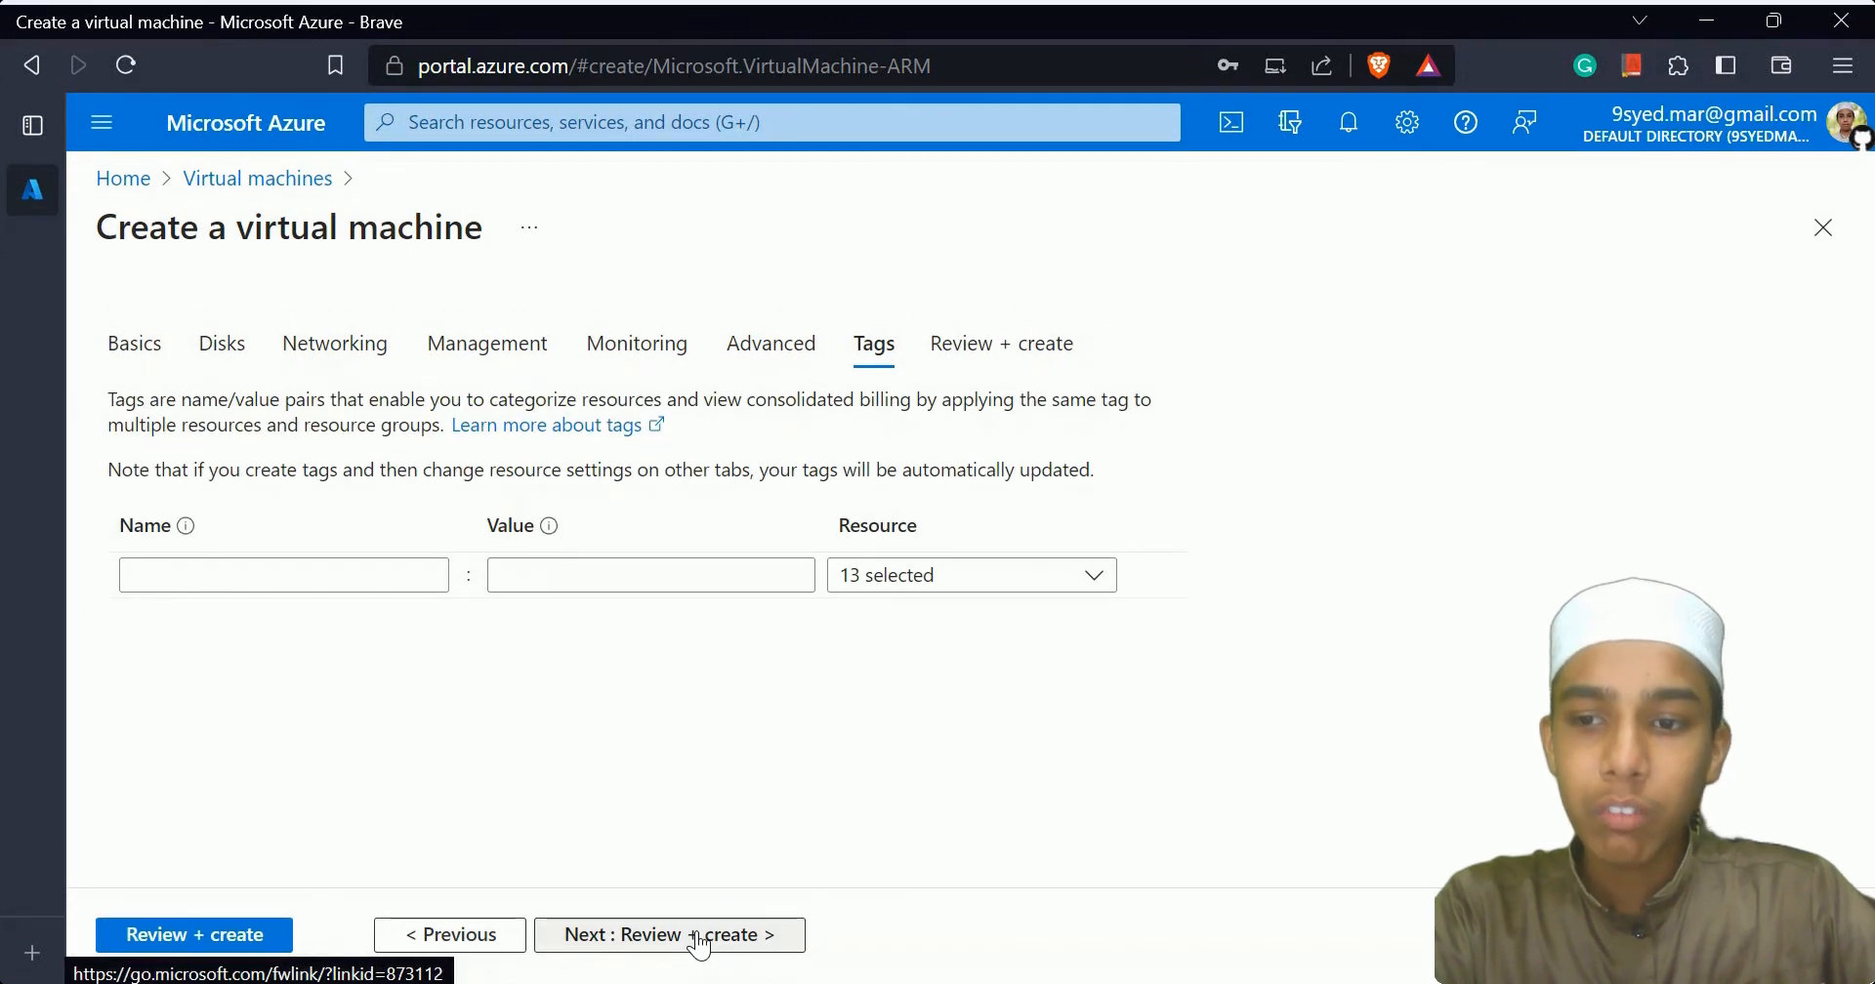
left_click(156, 337)
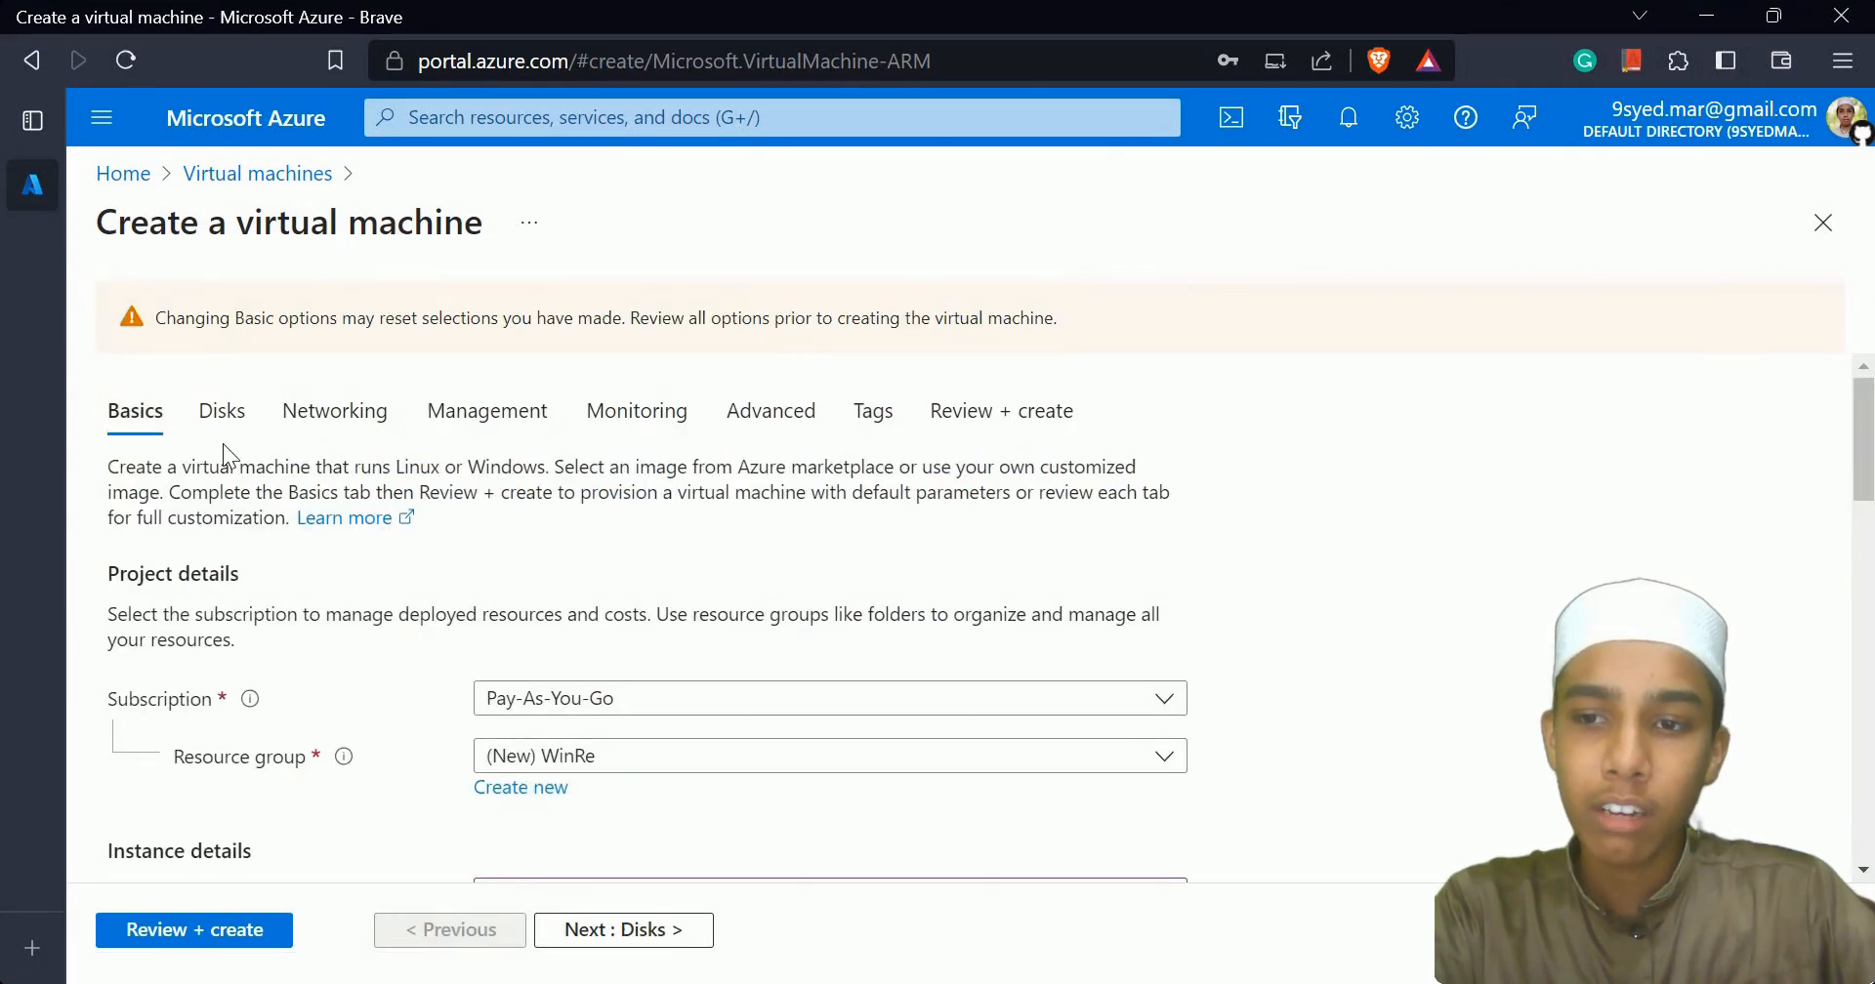
Run Review + create and check the passed validation and Standard DS1 v2 price of 6.5969 INR/hr.
left_click(260, 935)
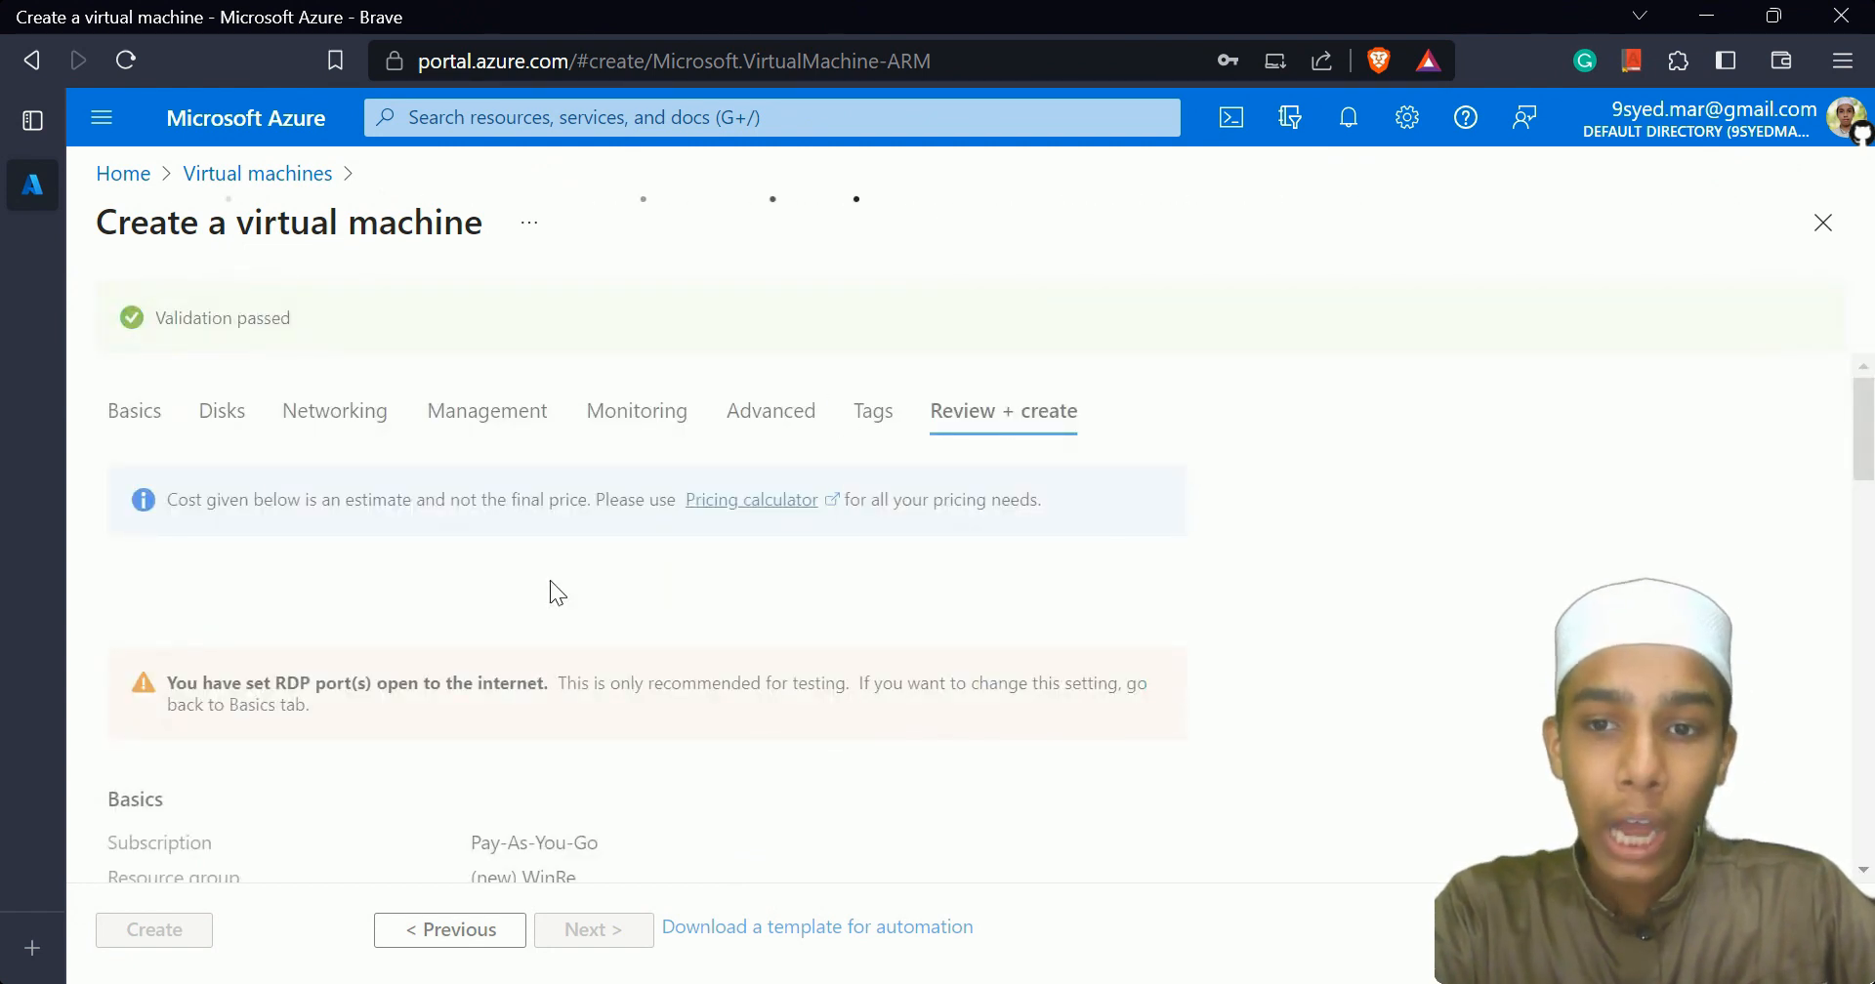
scroll(549, 581, "down", 2)
scroll(550, 583, "up", 2)
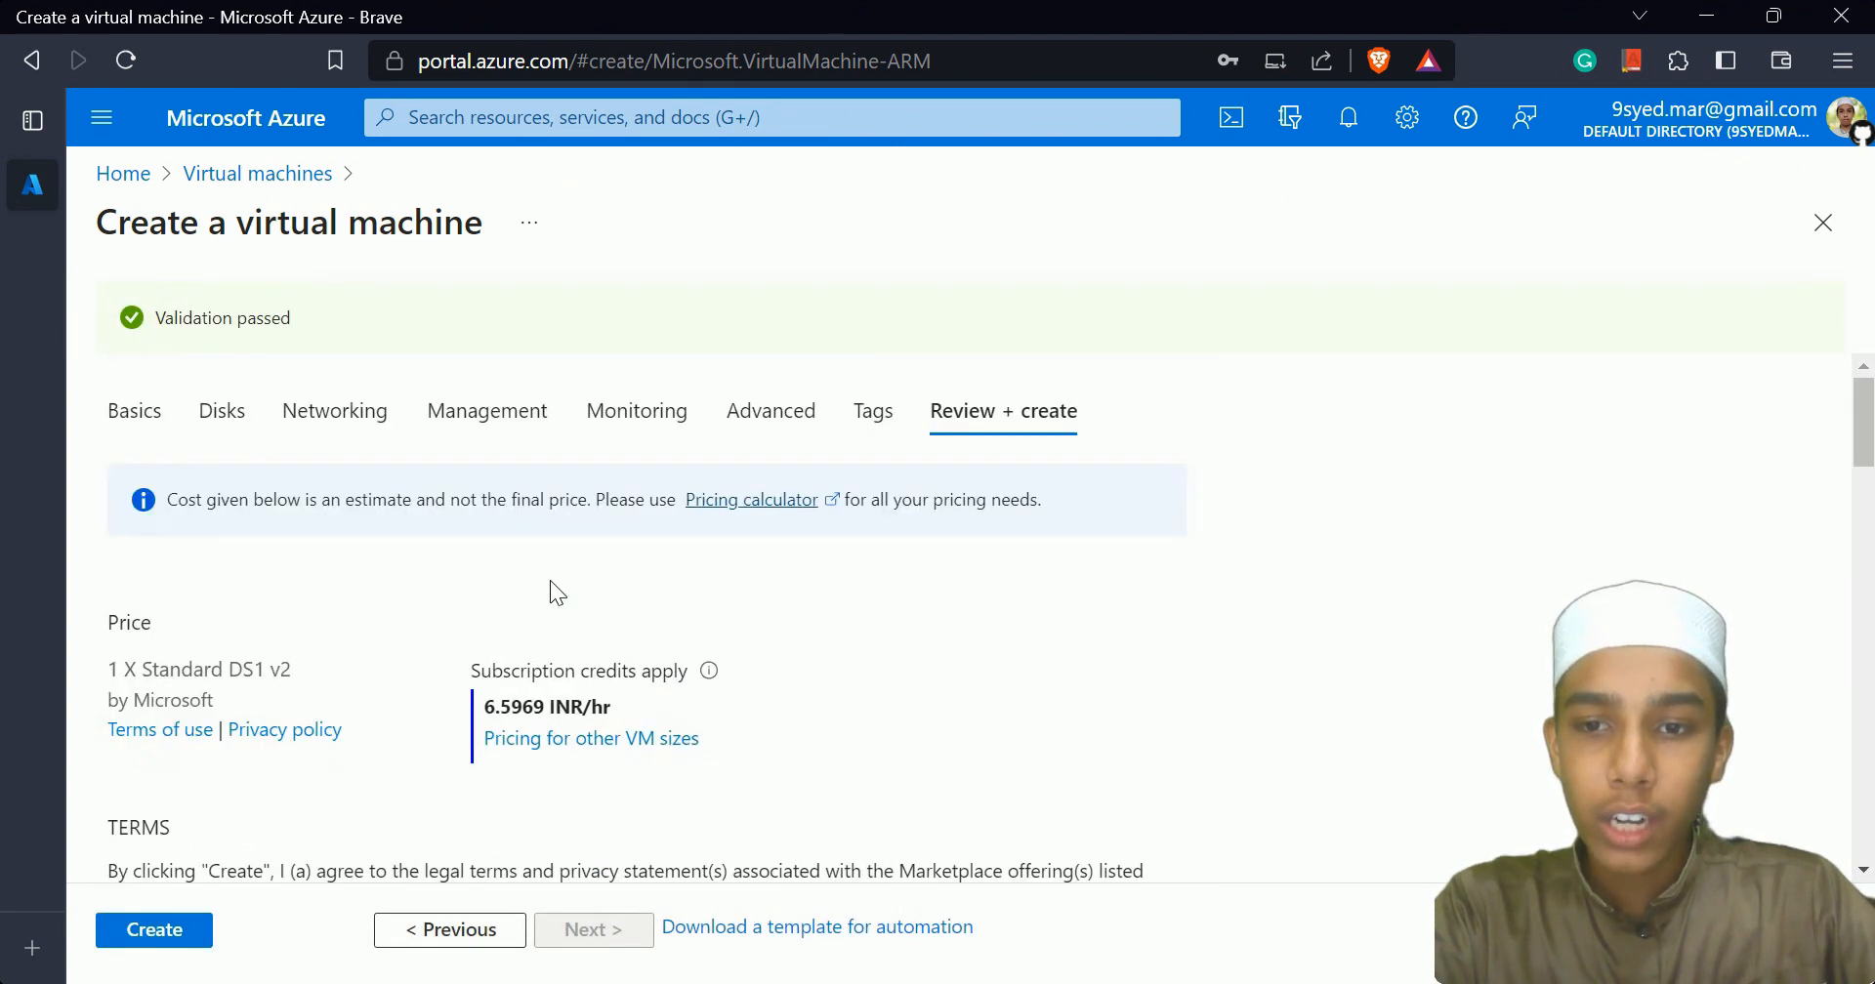
scroll(554, 592, "down", 5)
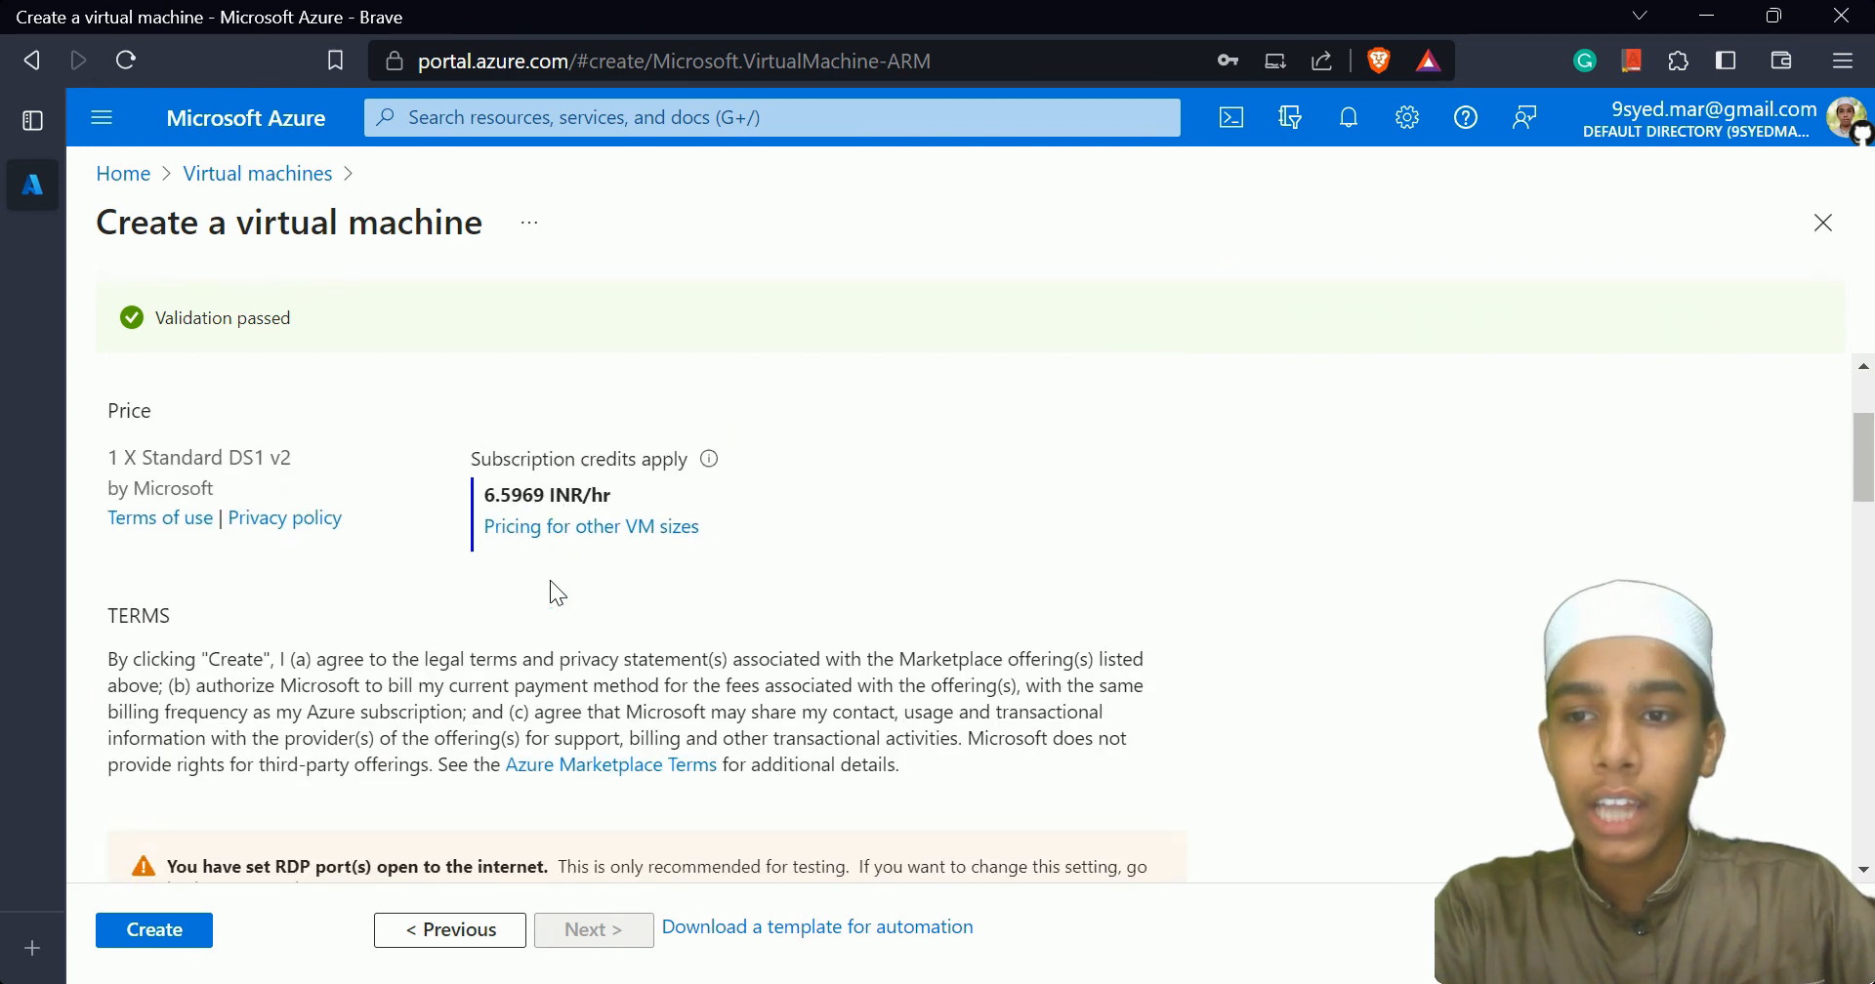
scroll(554, 592, "up", 5)
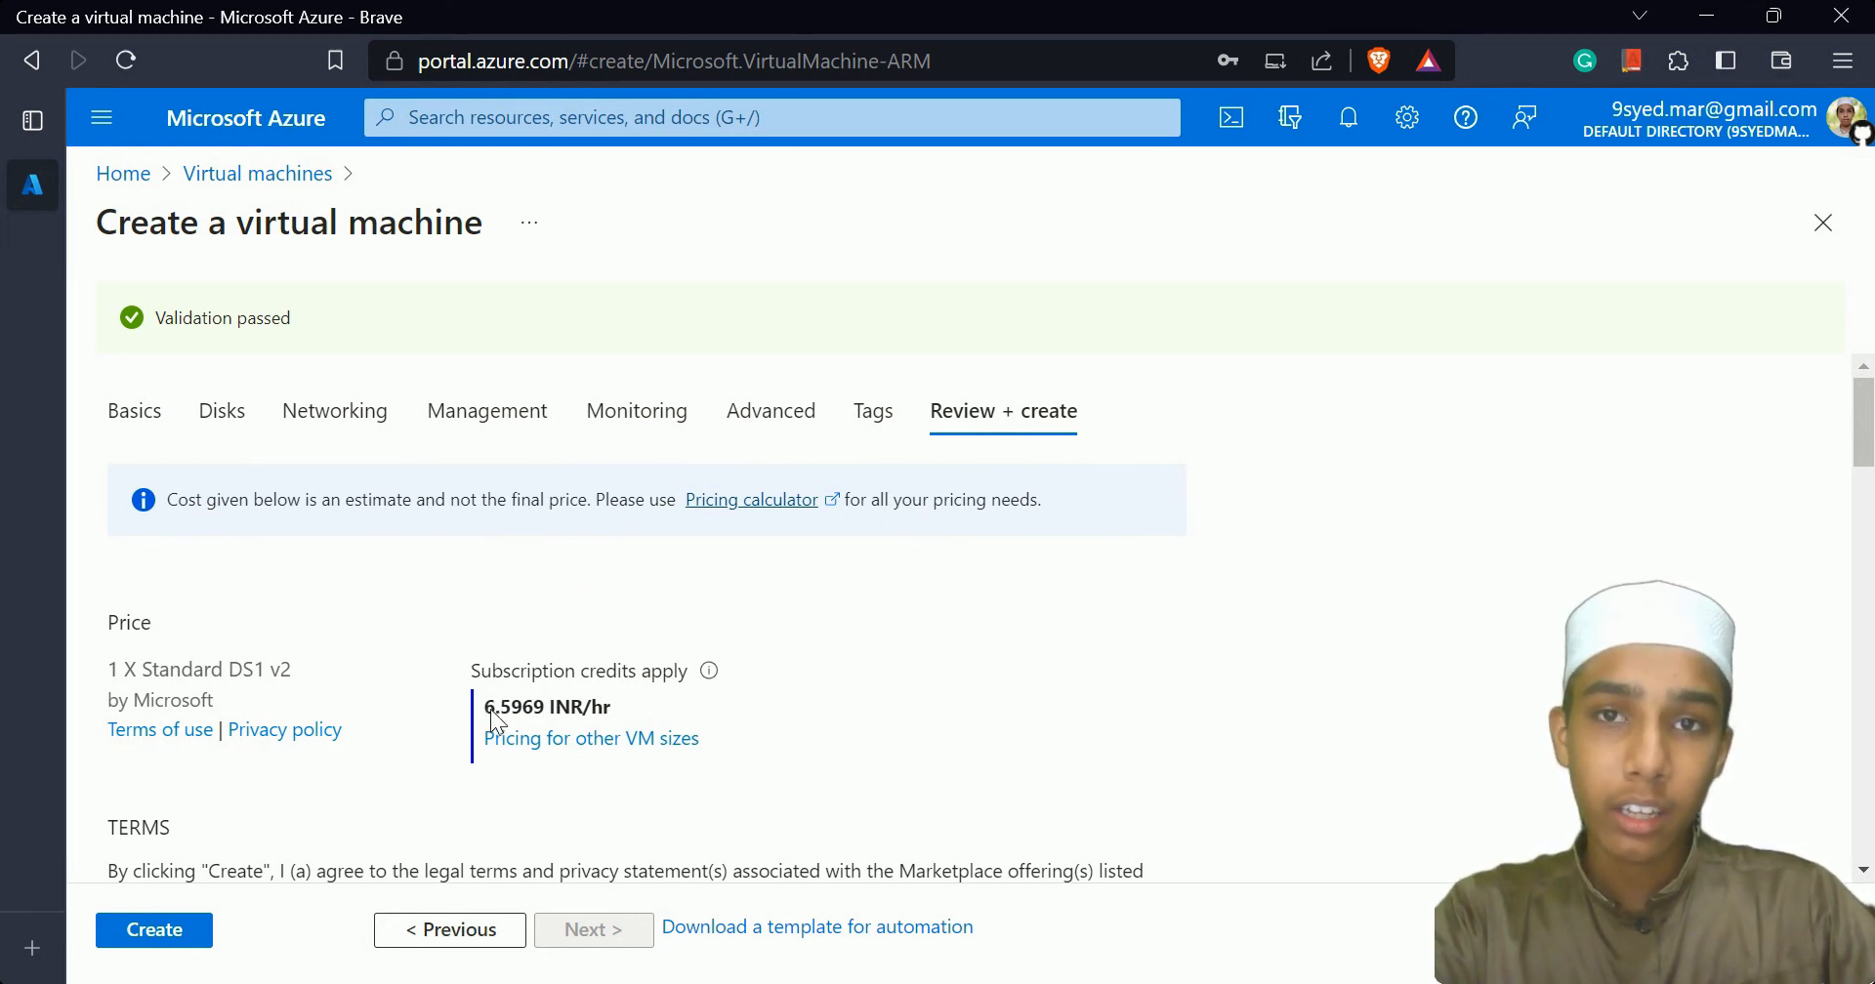
scroll(494, 710, "down", 12)
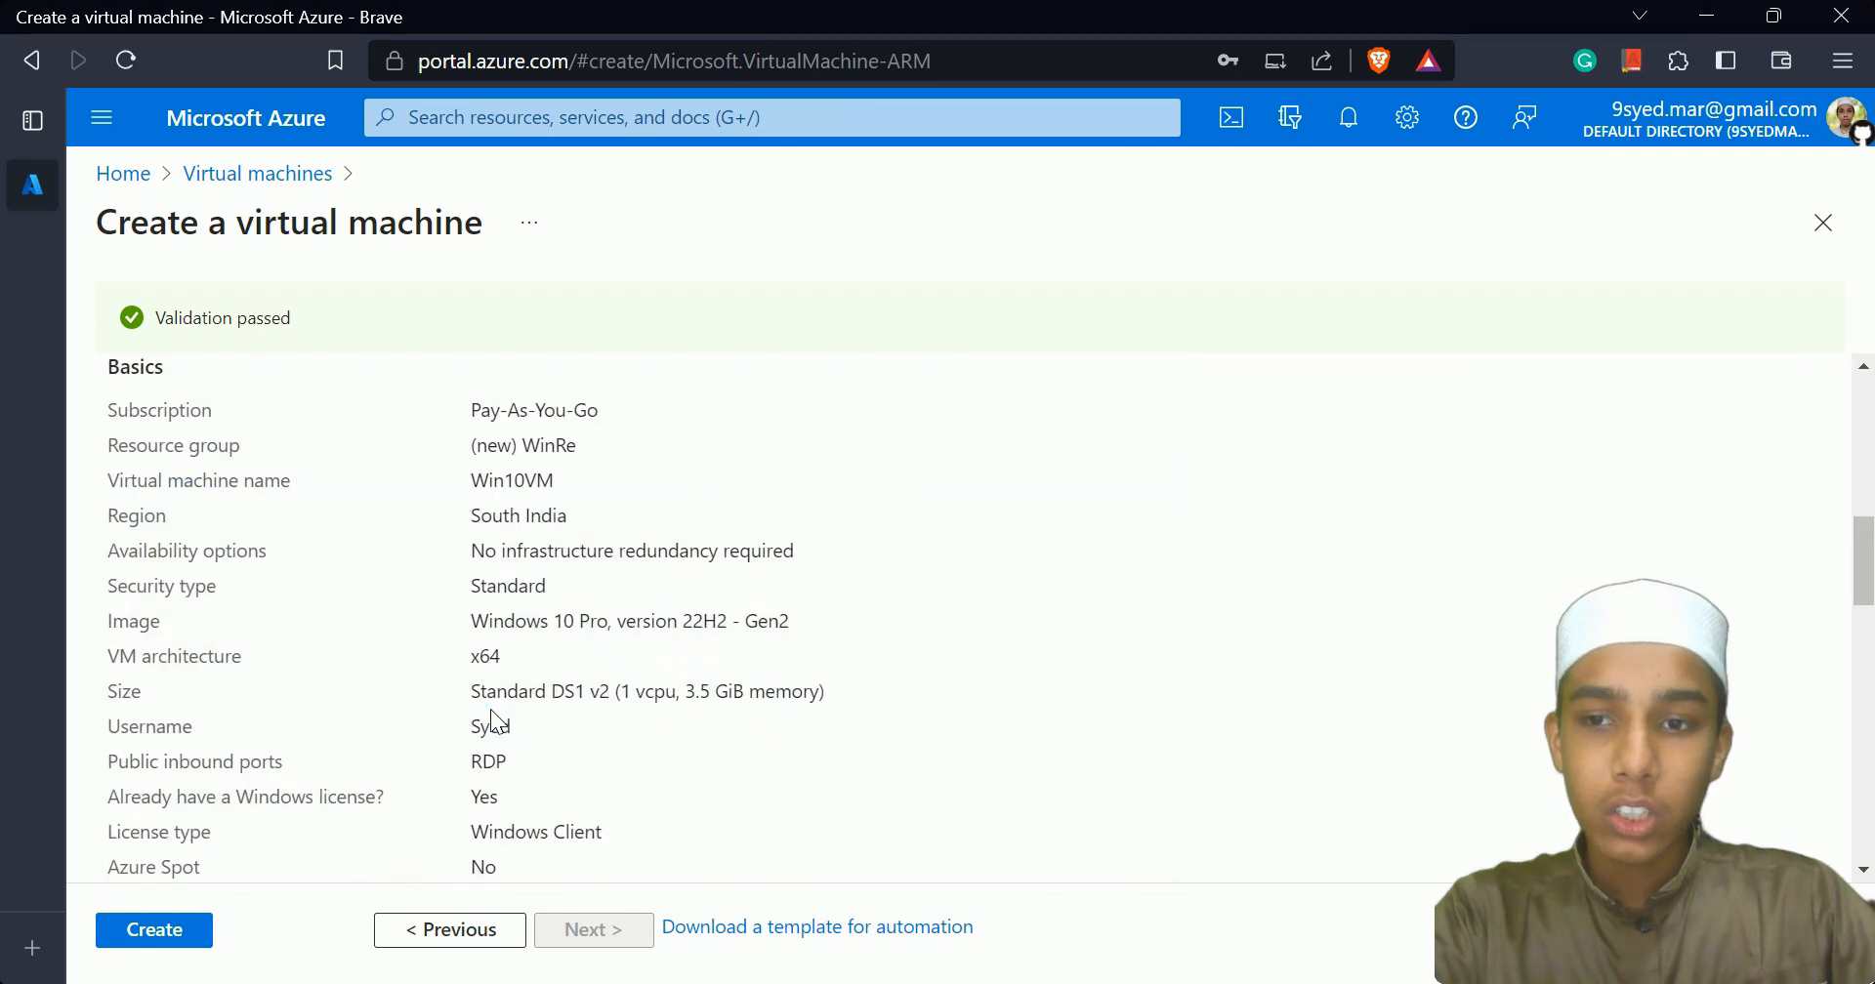
scroll(494, 710, "up", 12)
scroll(494, 710, "down", 5)
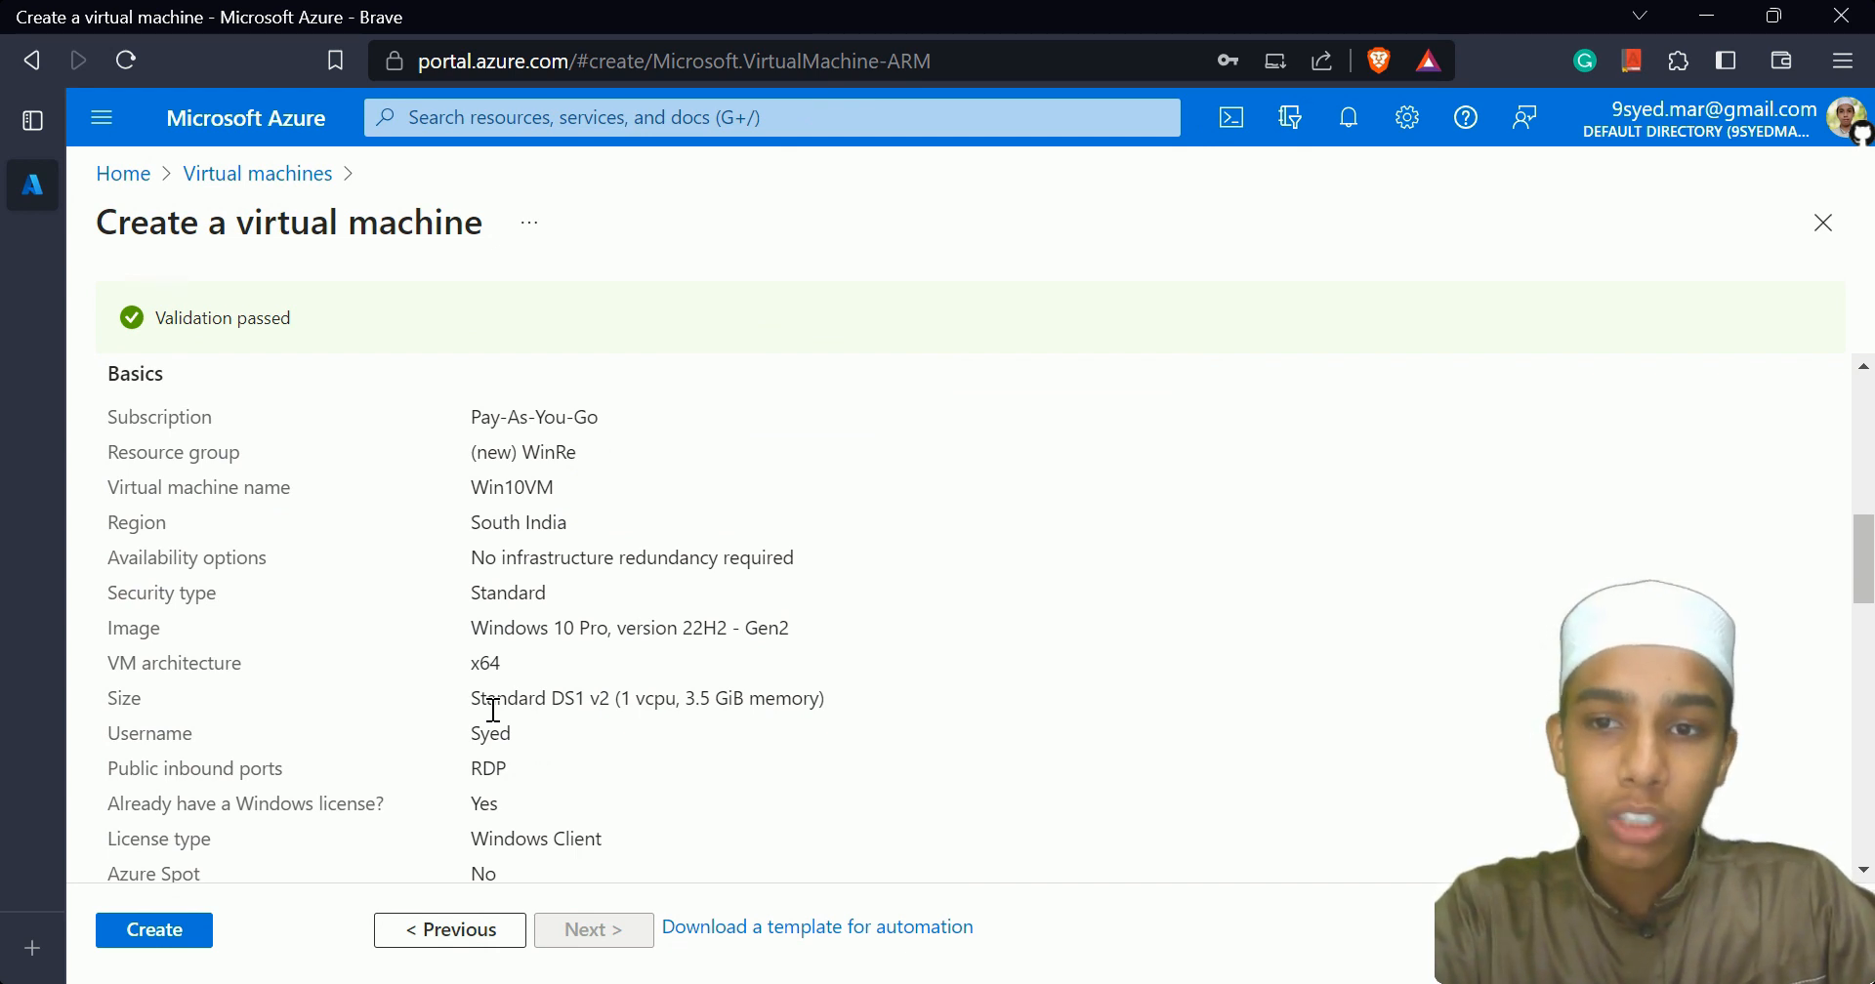
Create Win10VM and, once deployed, open its overview showing public IP 13.71.68.237.
left_click(142, 926)
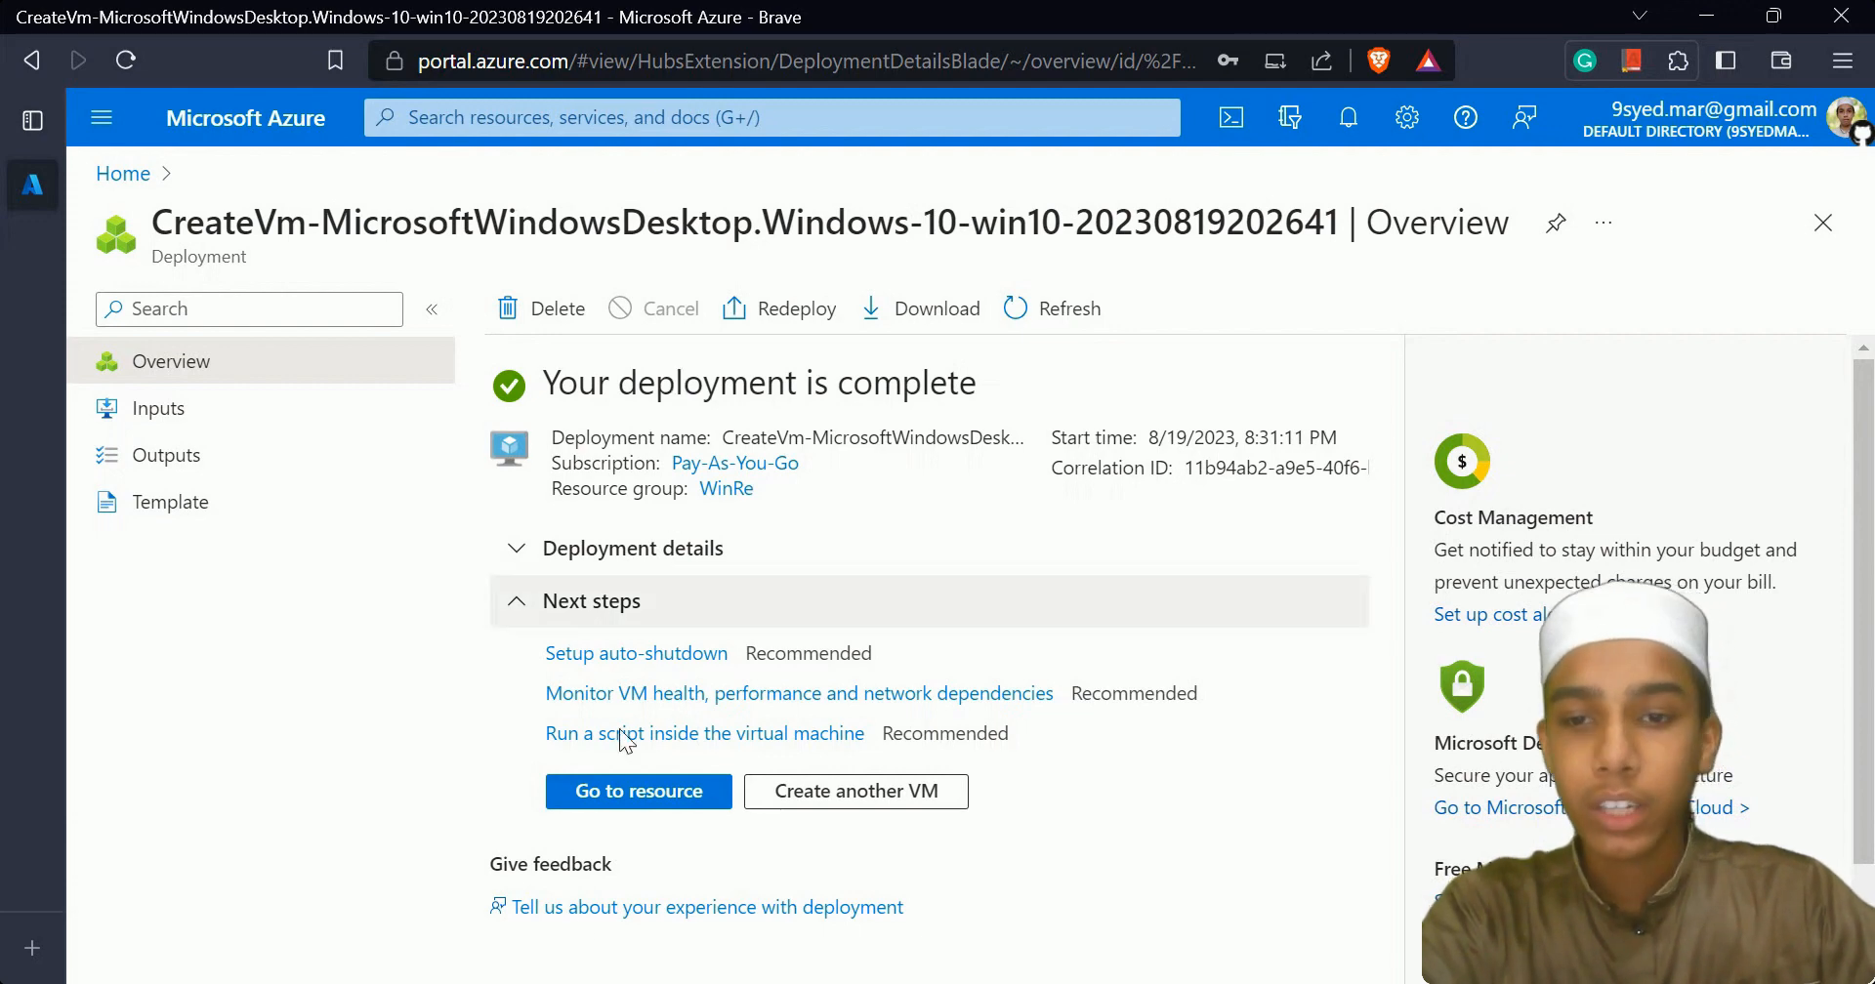
left_click(681, 795)
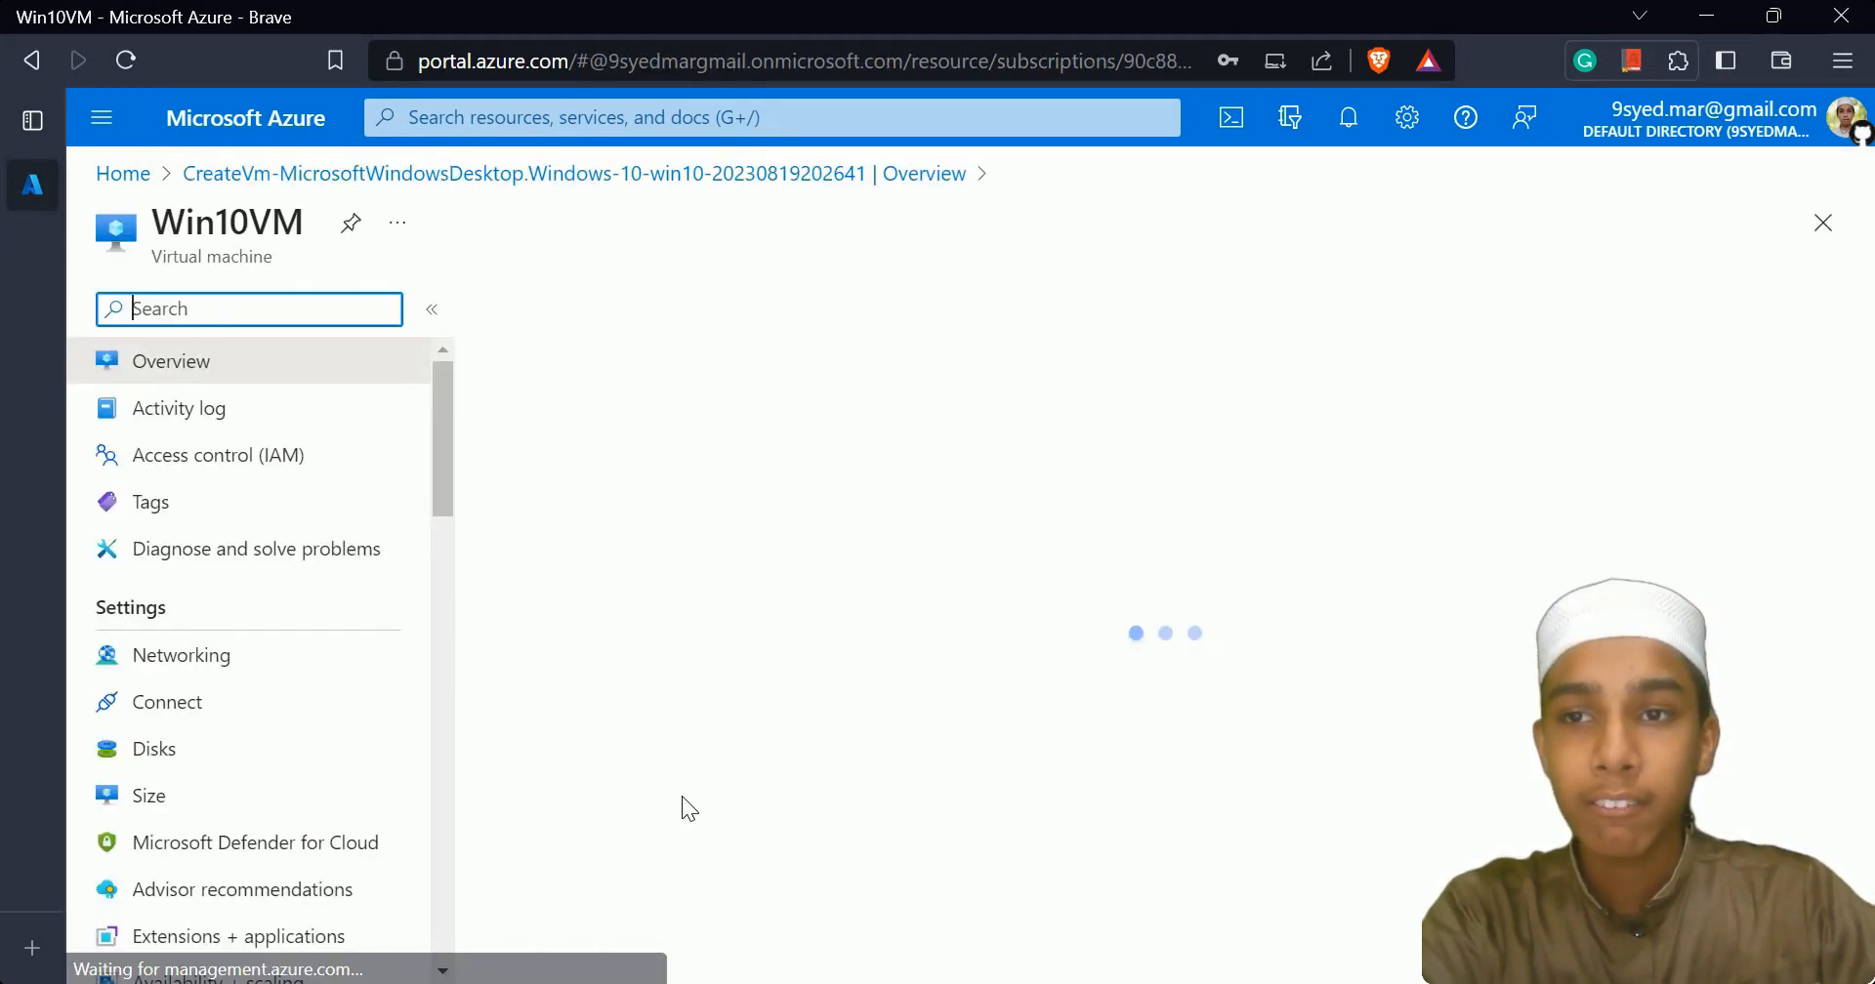
scroll(789, 571, "down", 2)
scroll(791, 572, "up", 2)
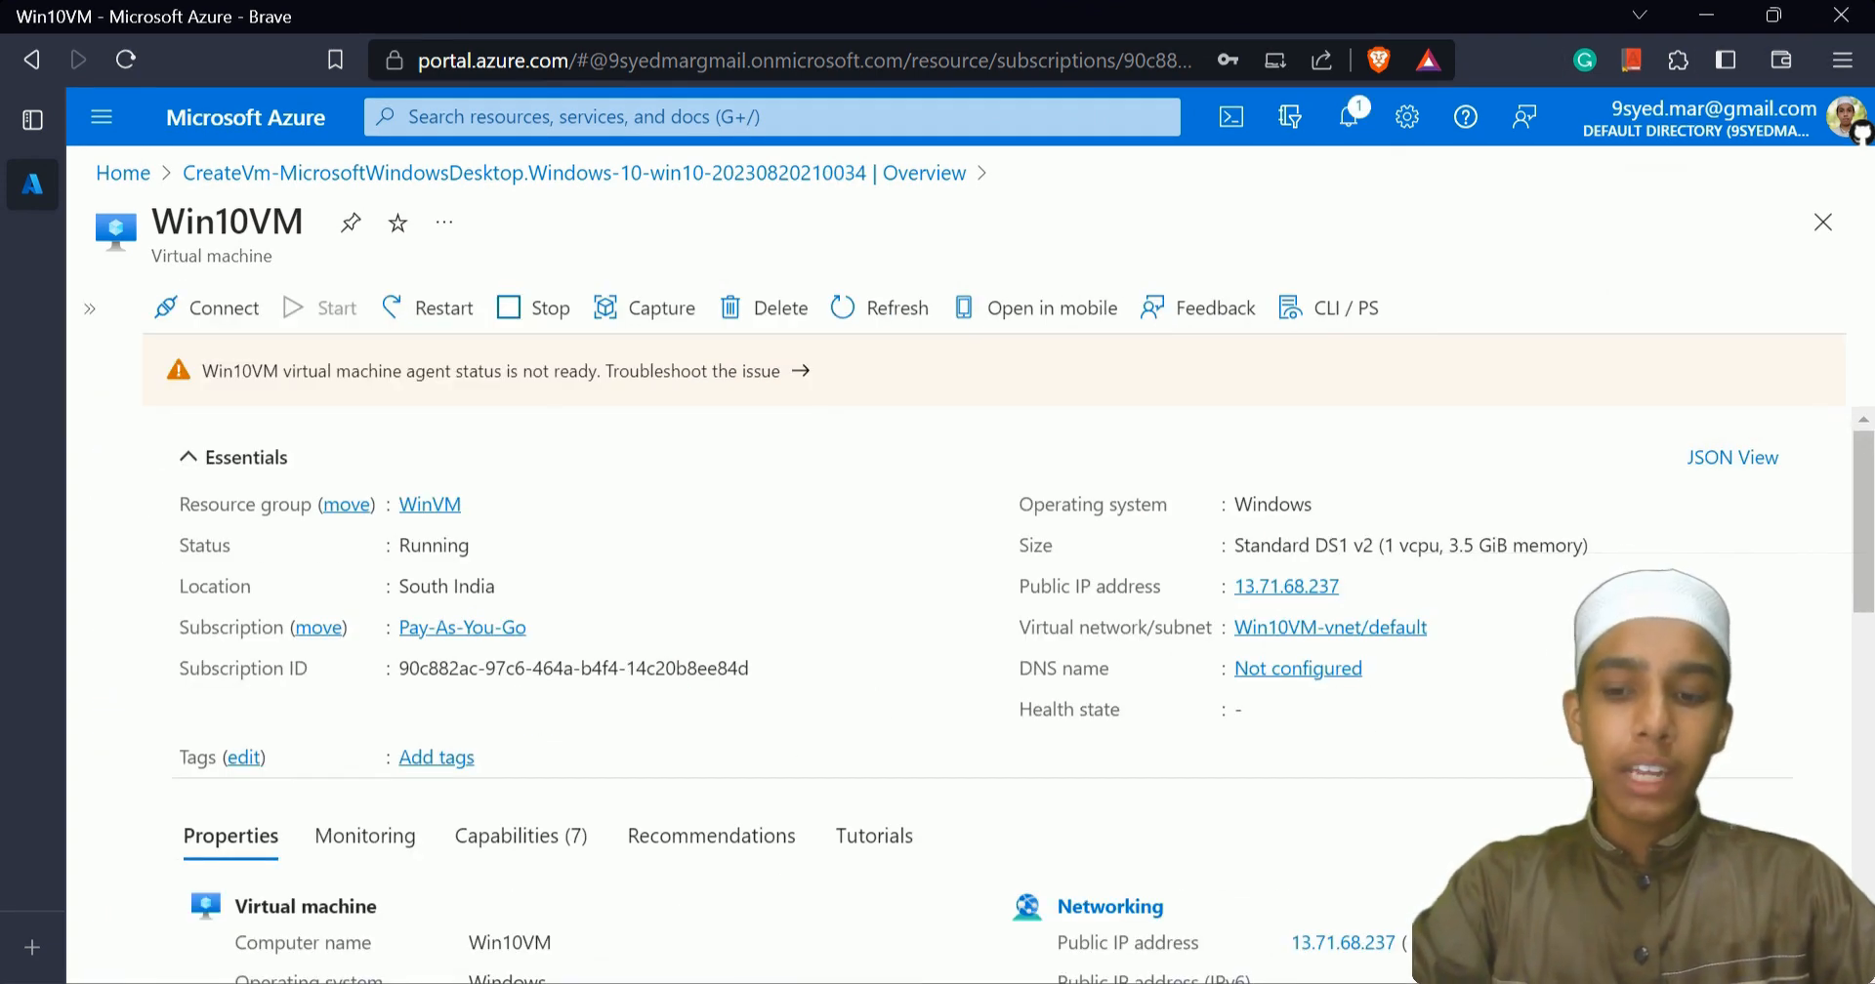
Launch Remote Desktop Connection with mstsc and a Start search for 'remote'.
key("super+r")
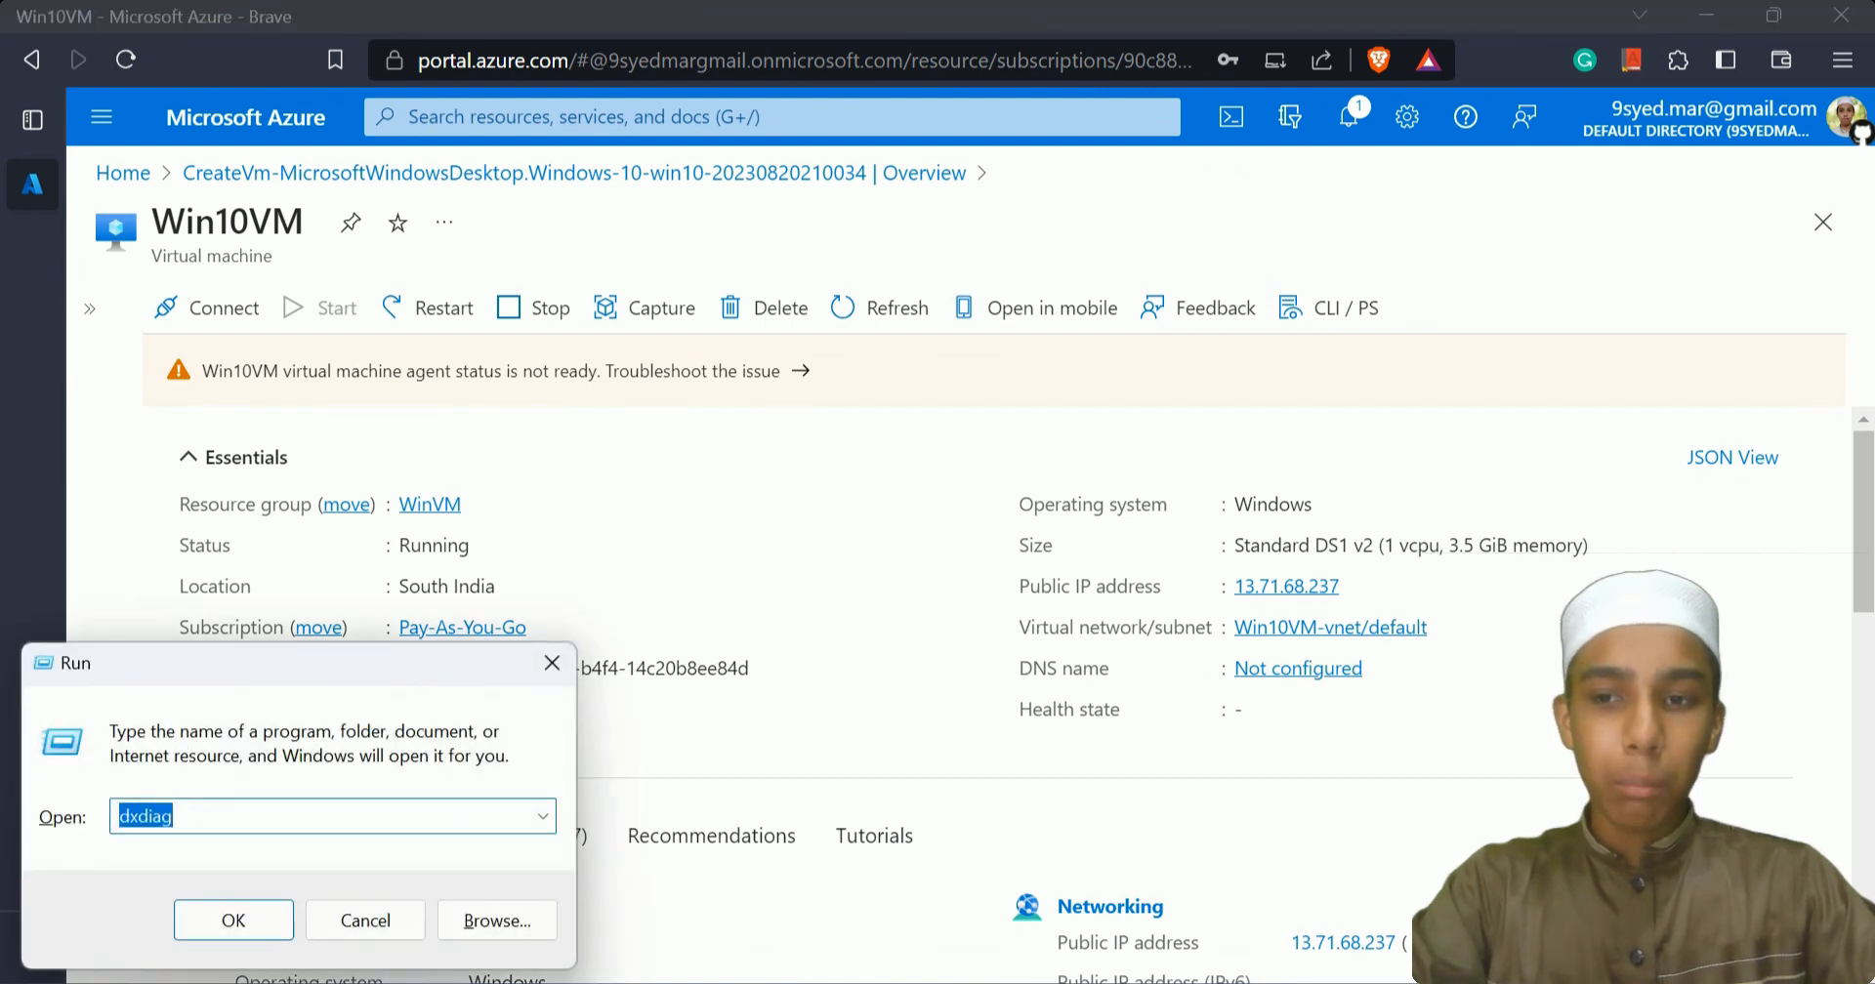
type("ms")
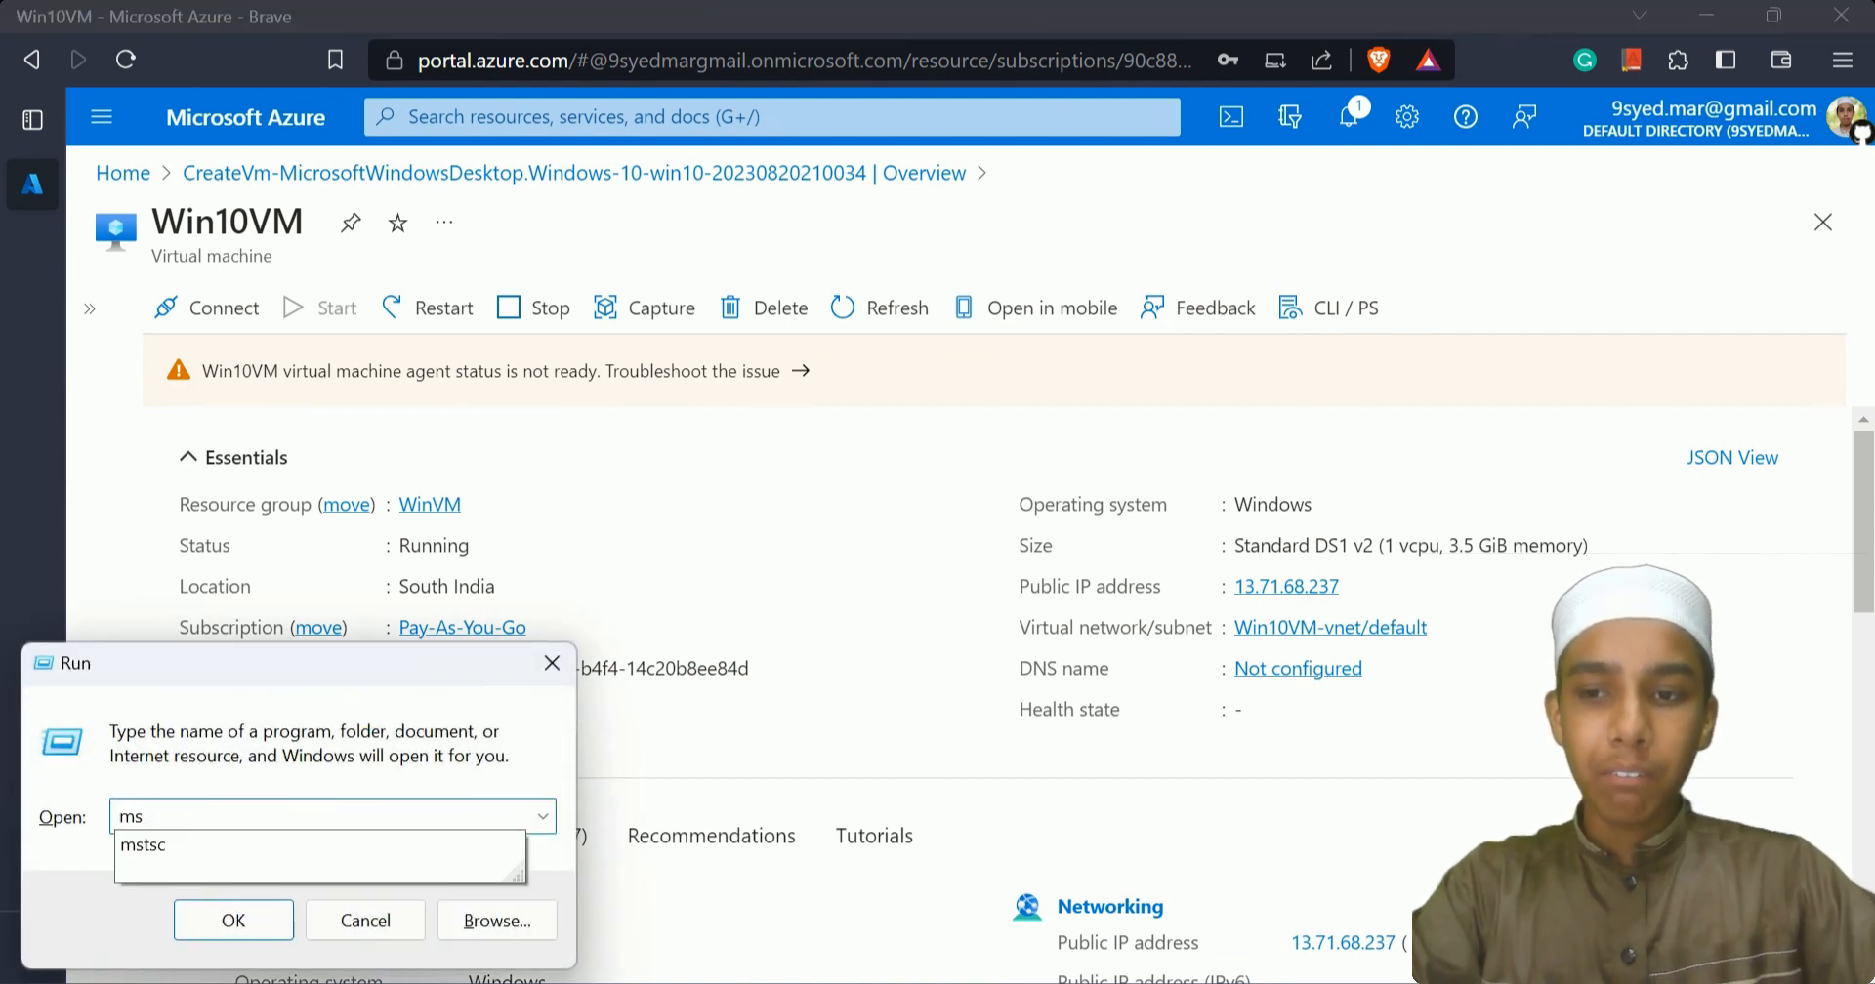
type("tsc")
key("Return")
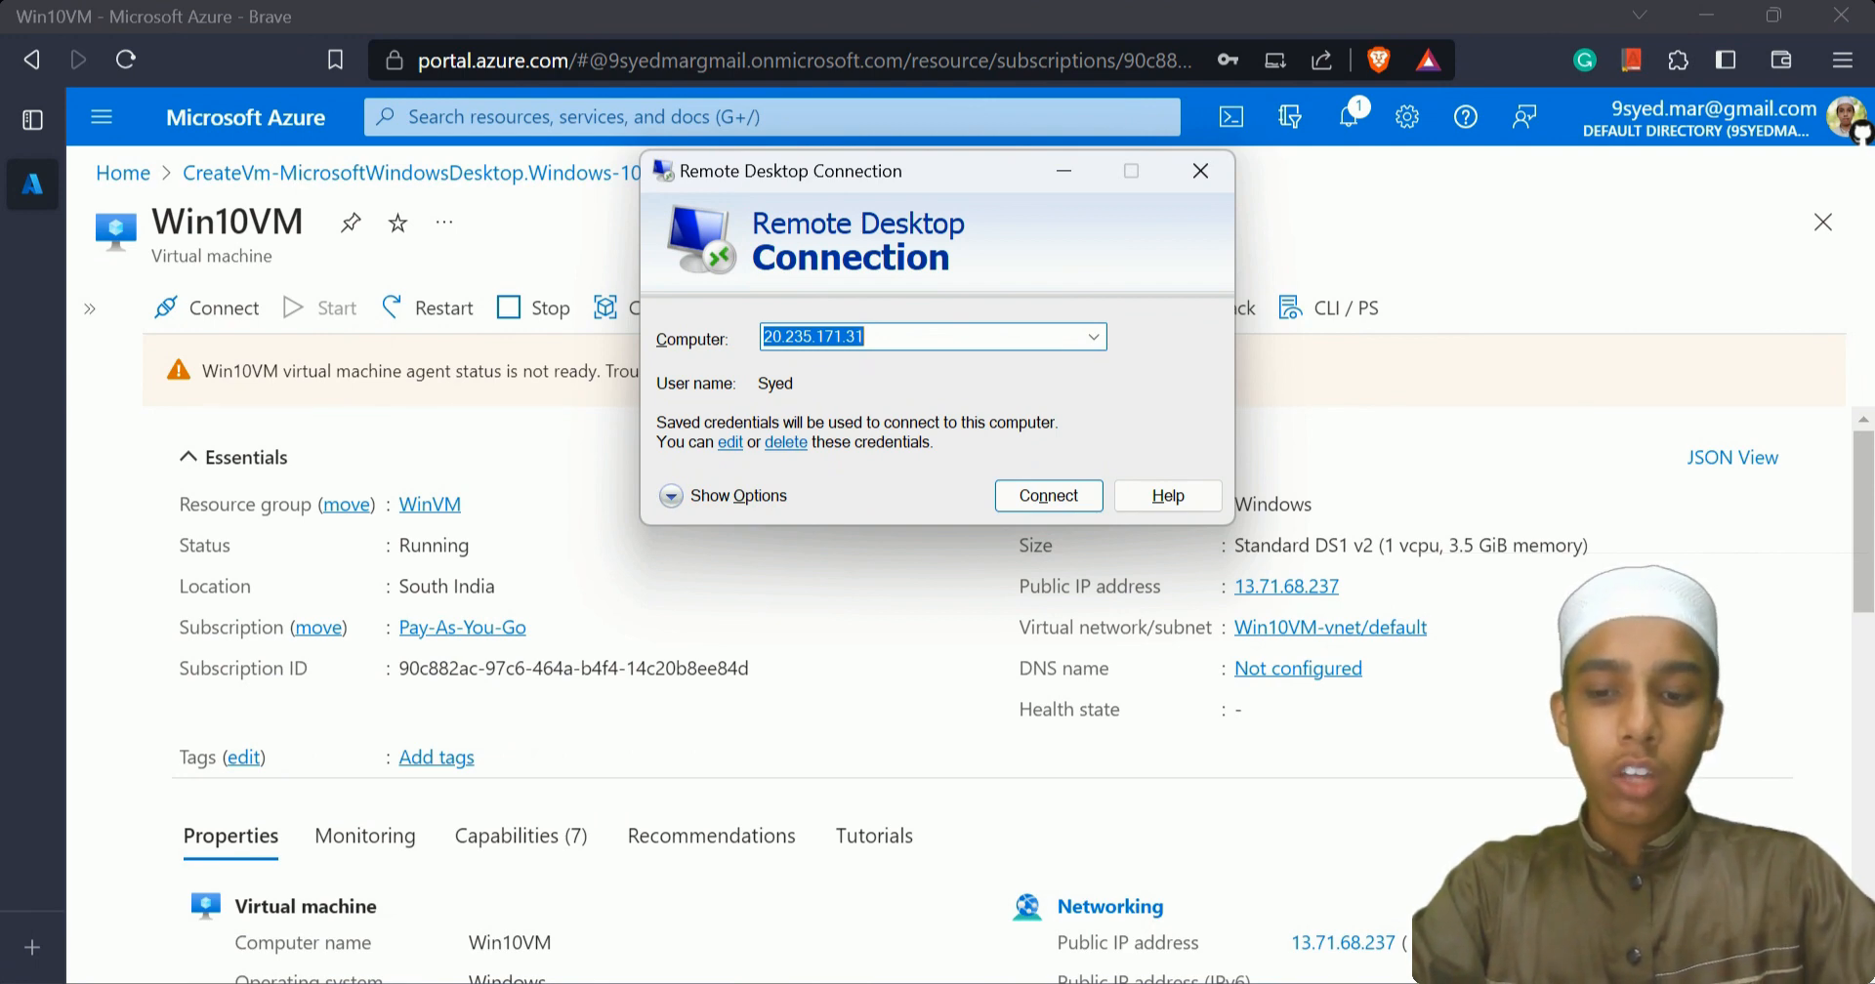
key("super")
type("re")
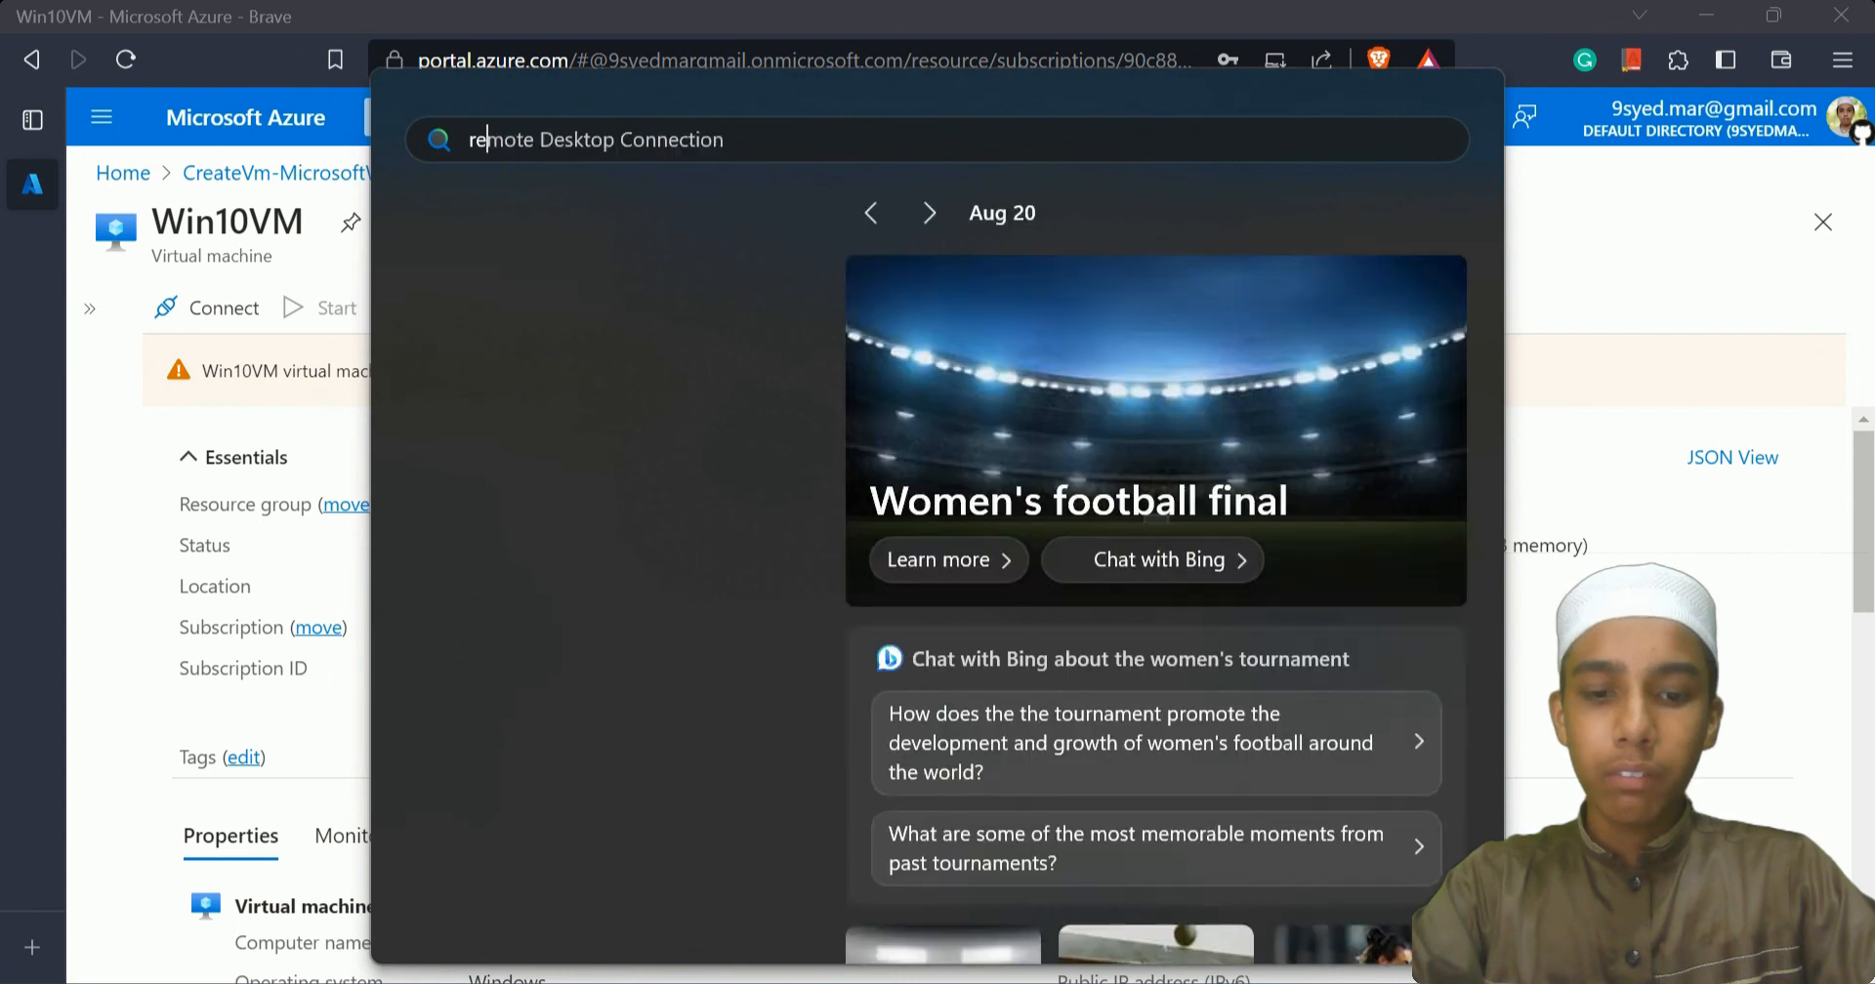
type("mote")
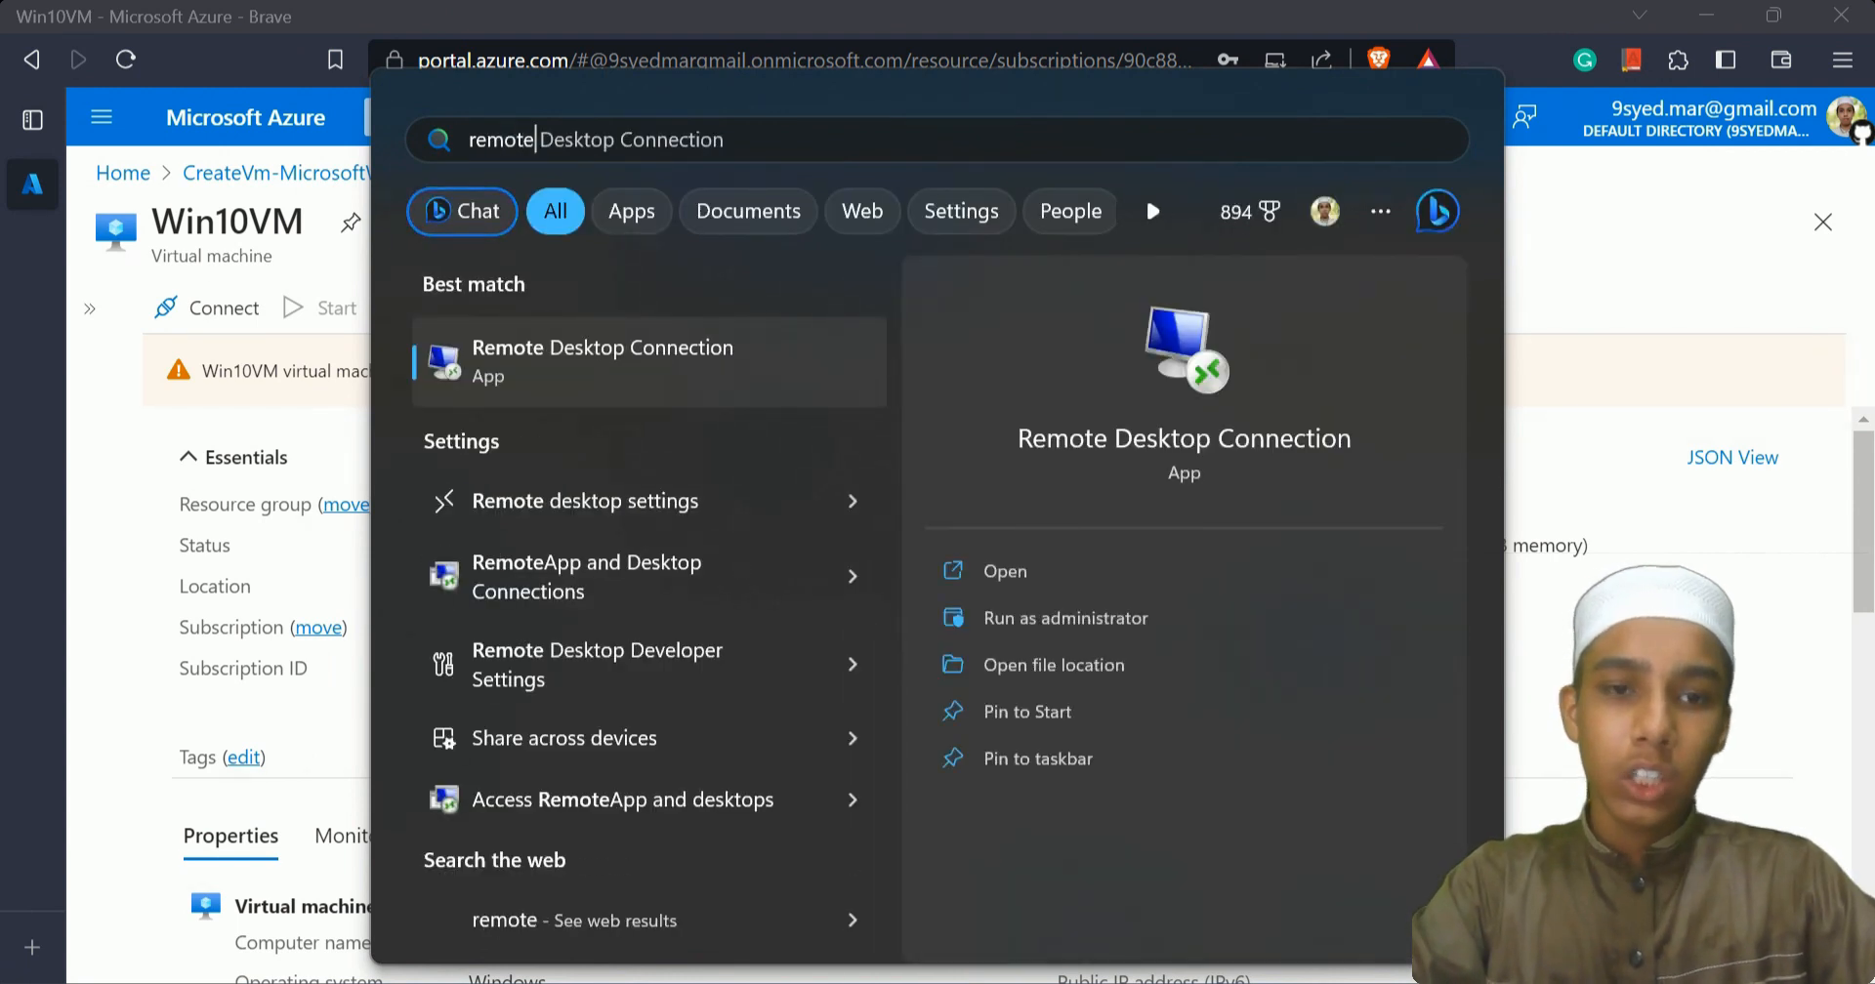
key("Return")
Copy the VM's public IP 13.71.68.237 from the portal into the Computer field.
key("Escape")
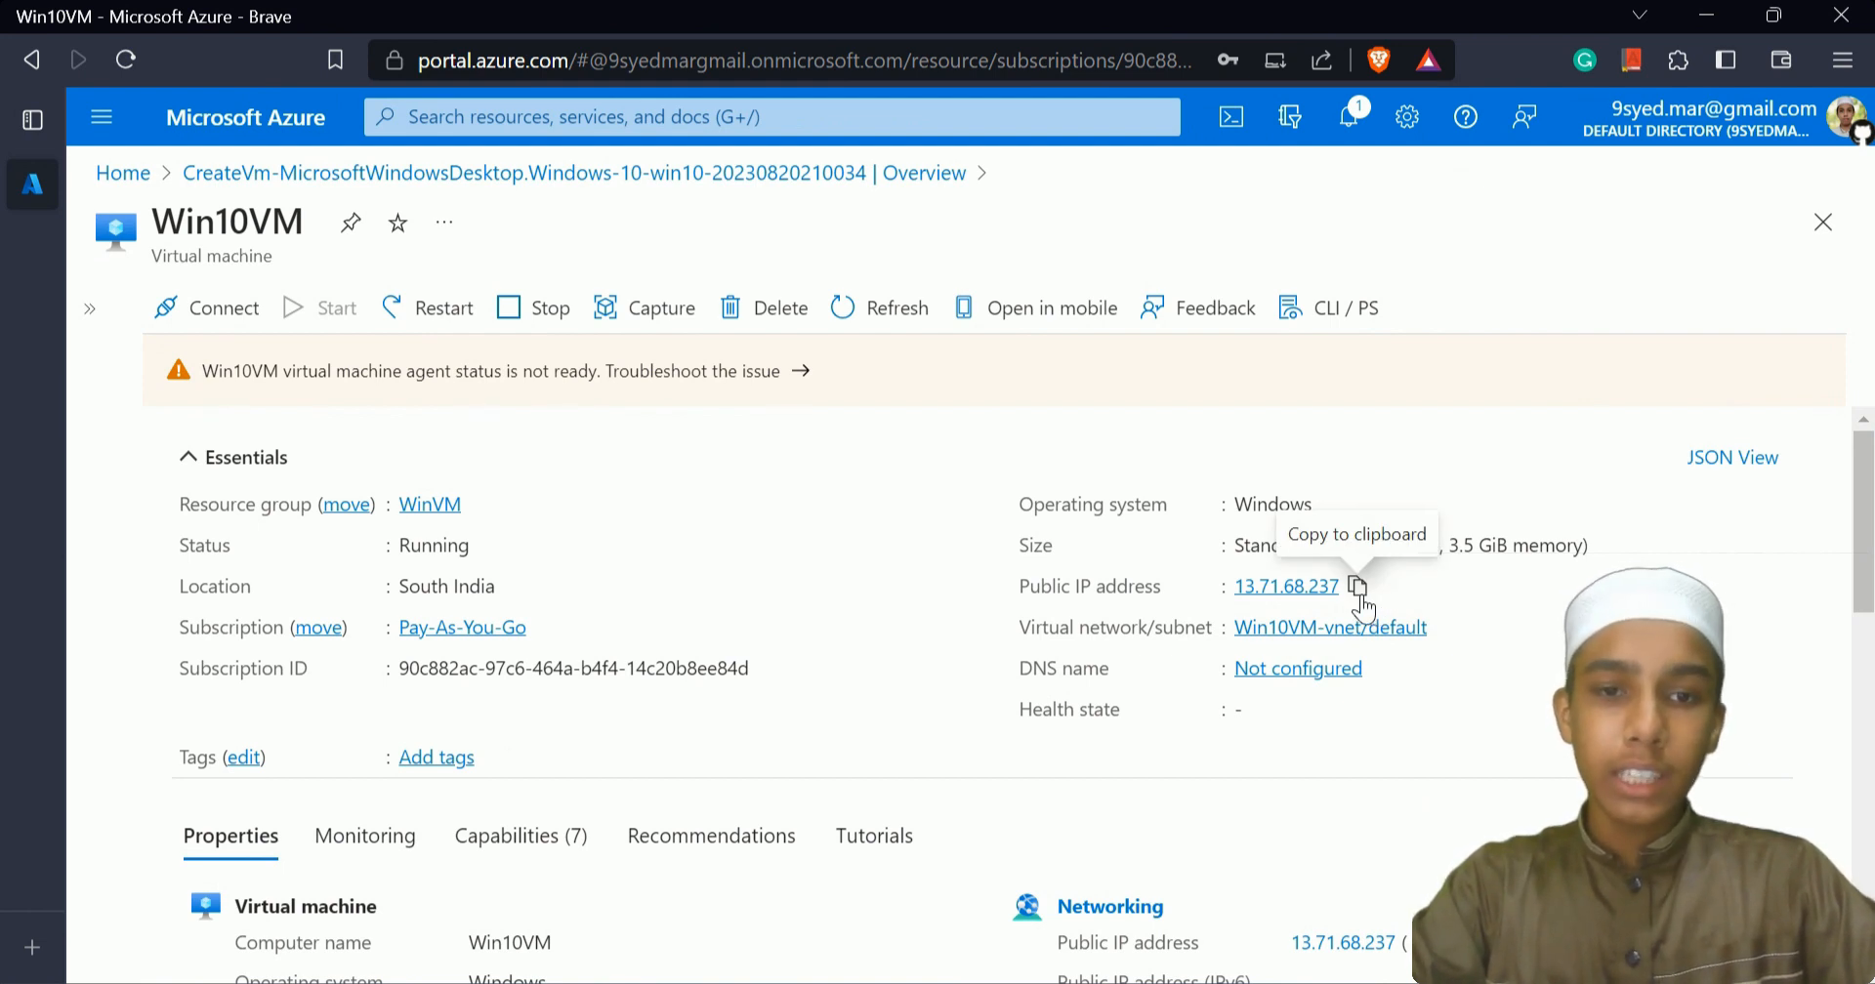
left_click(1358, 587)
key("alt+Tab")
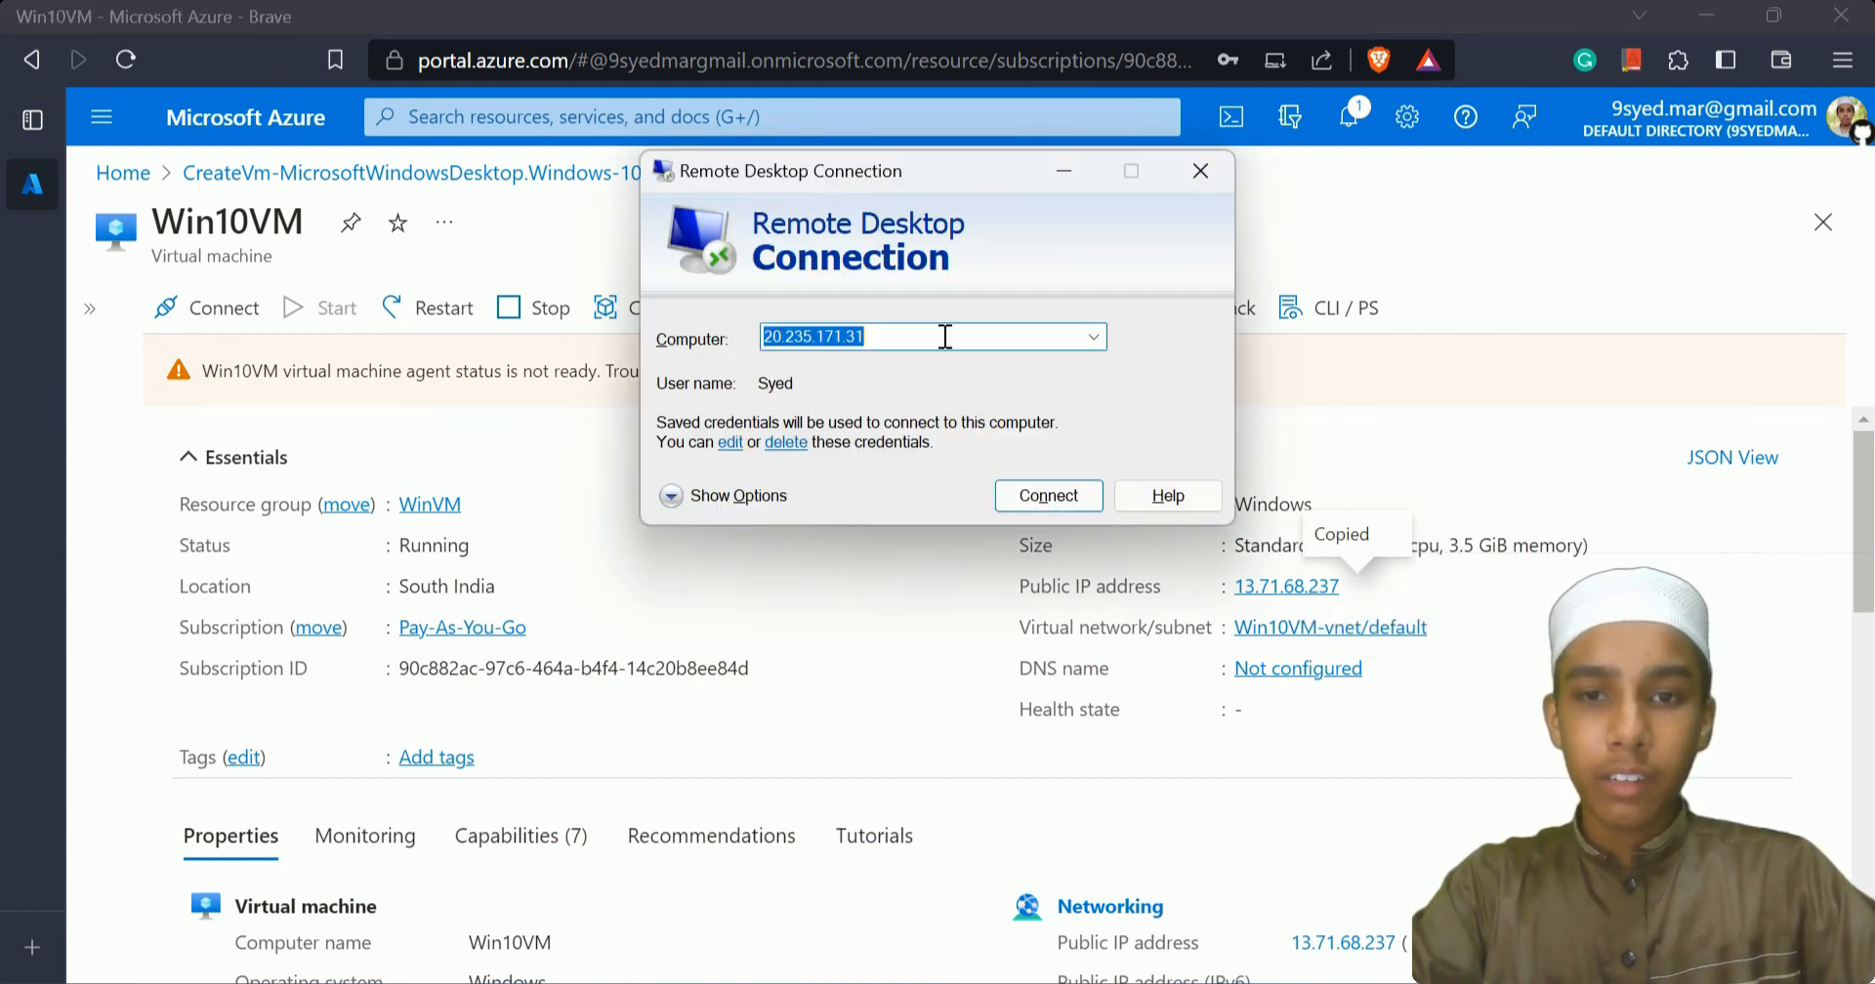
key("ctrl+v")
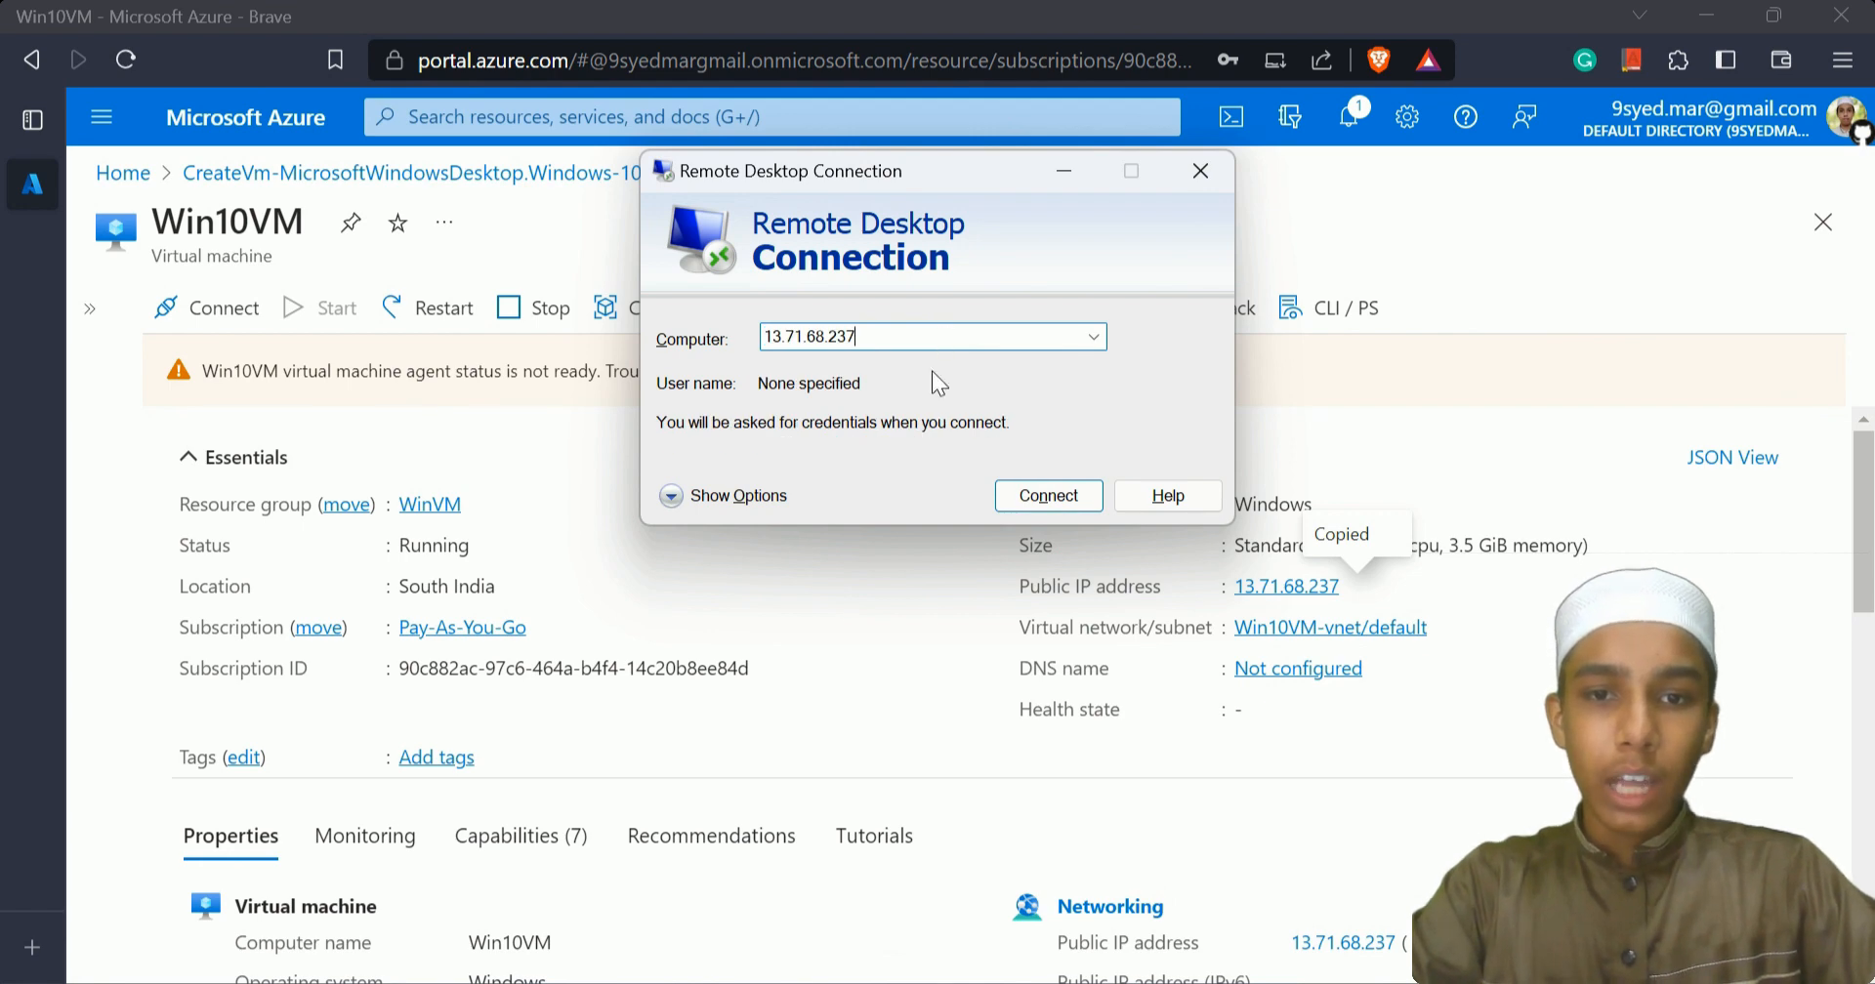
Connect to 13.71.68.237 with the remembered VM password and accept the certificate warning.
left_click(1039, 496)
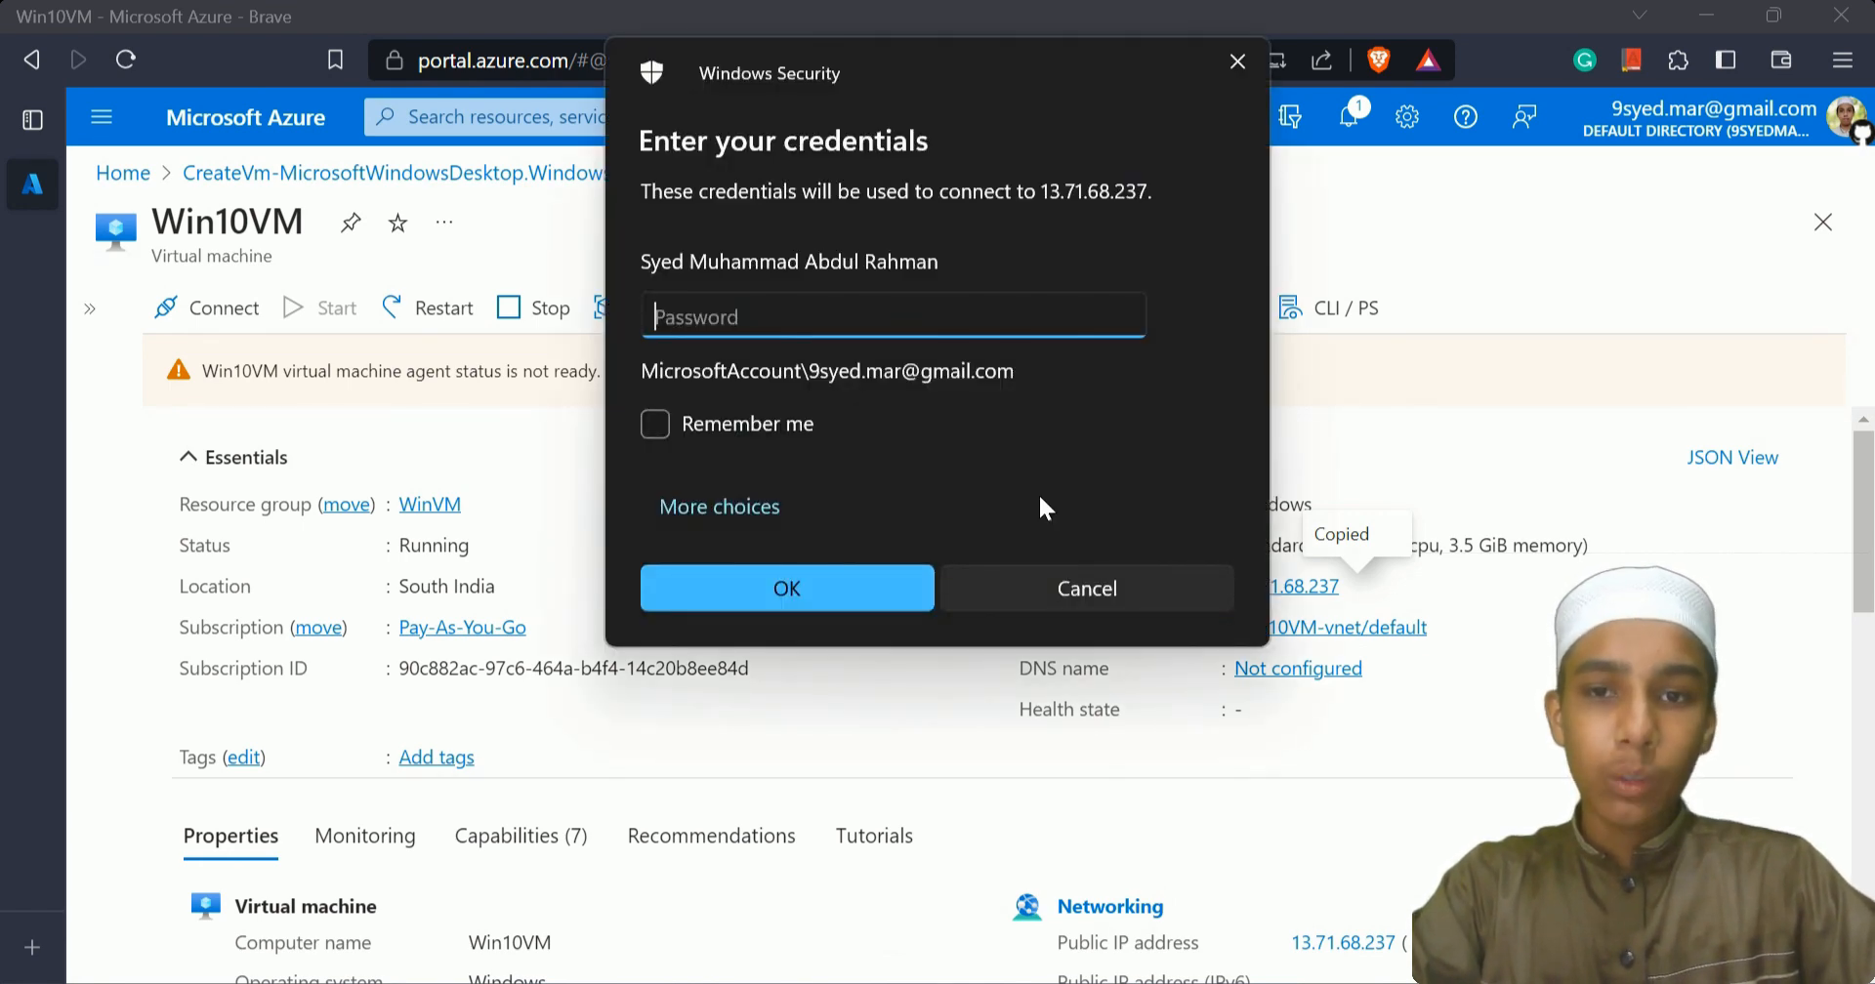
left_click(655, 423)
left_click(821, 327)
type("•••••")
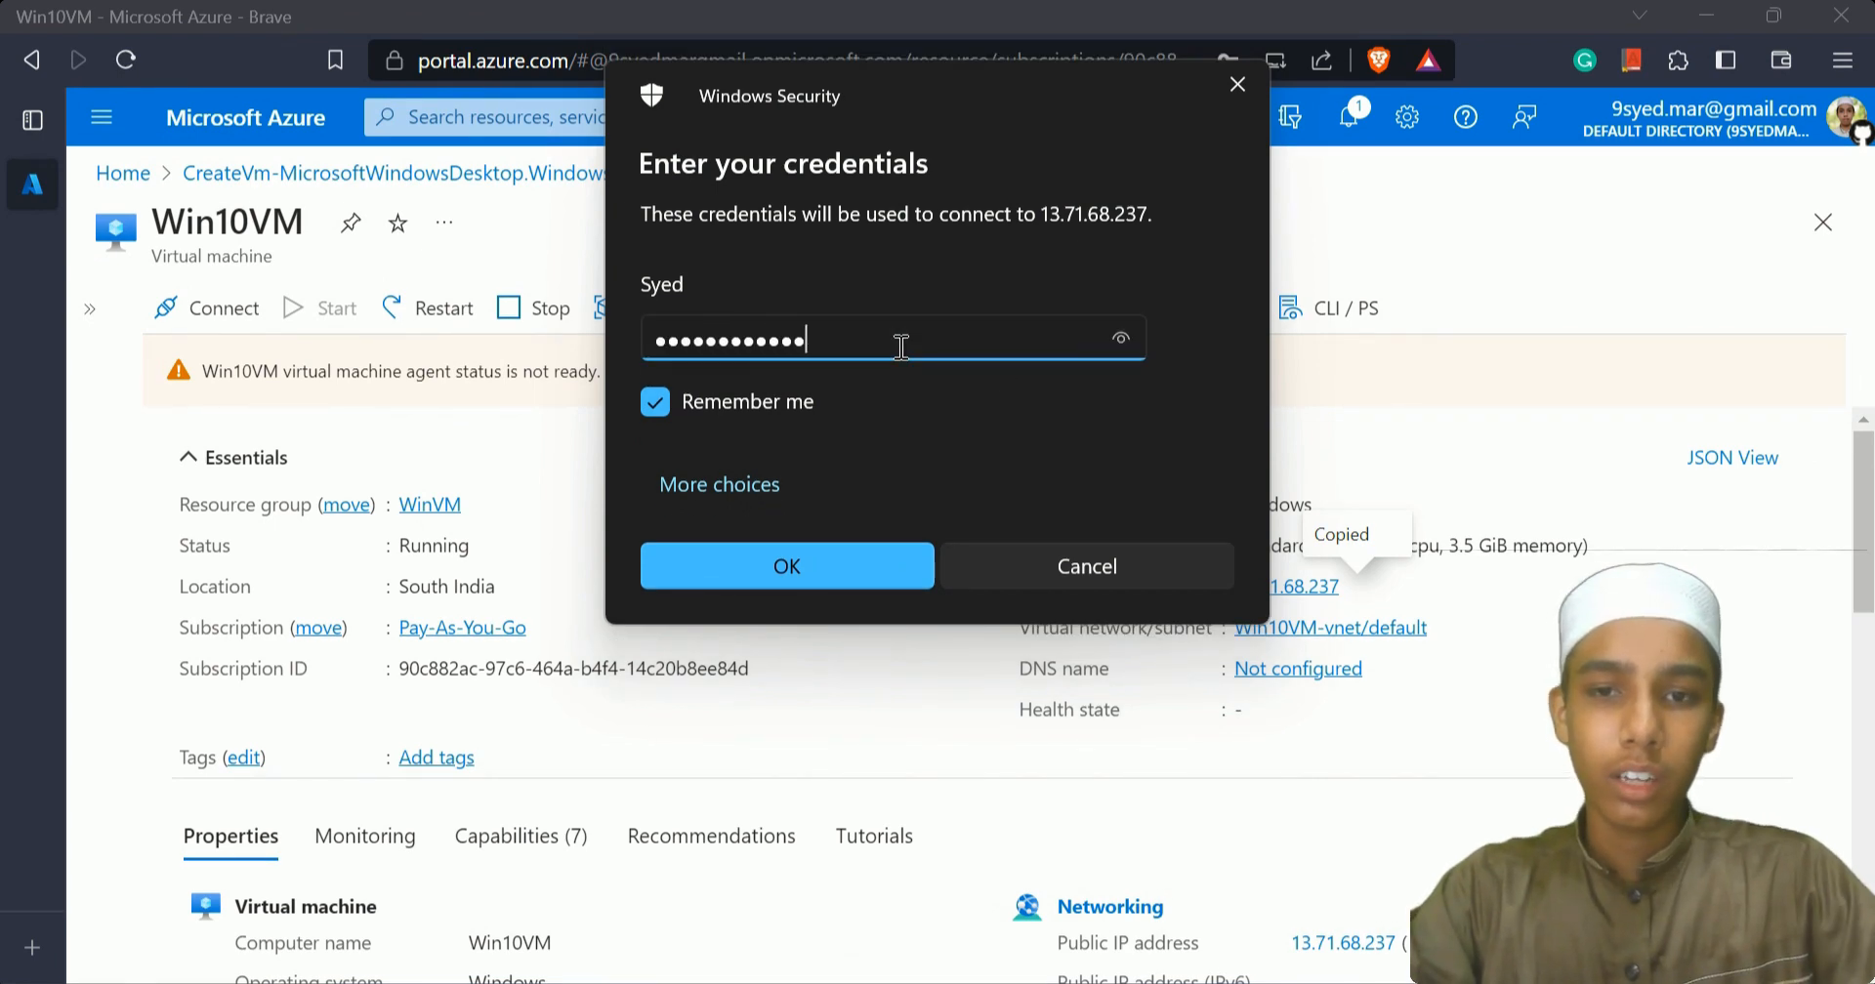
left_click(781, 549)
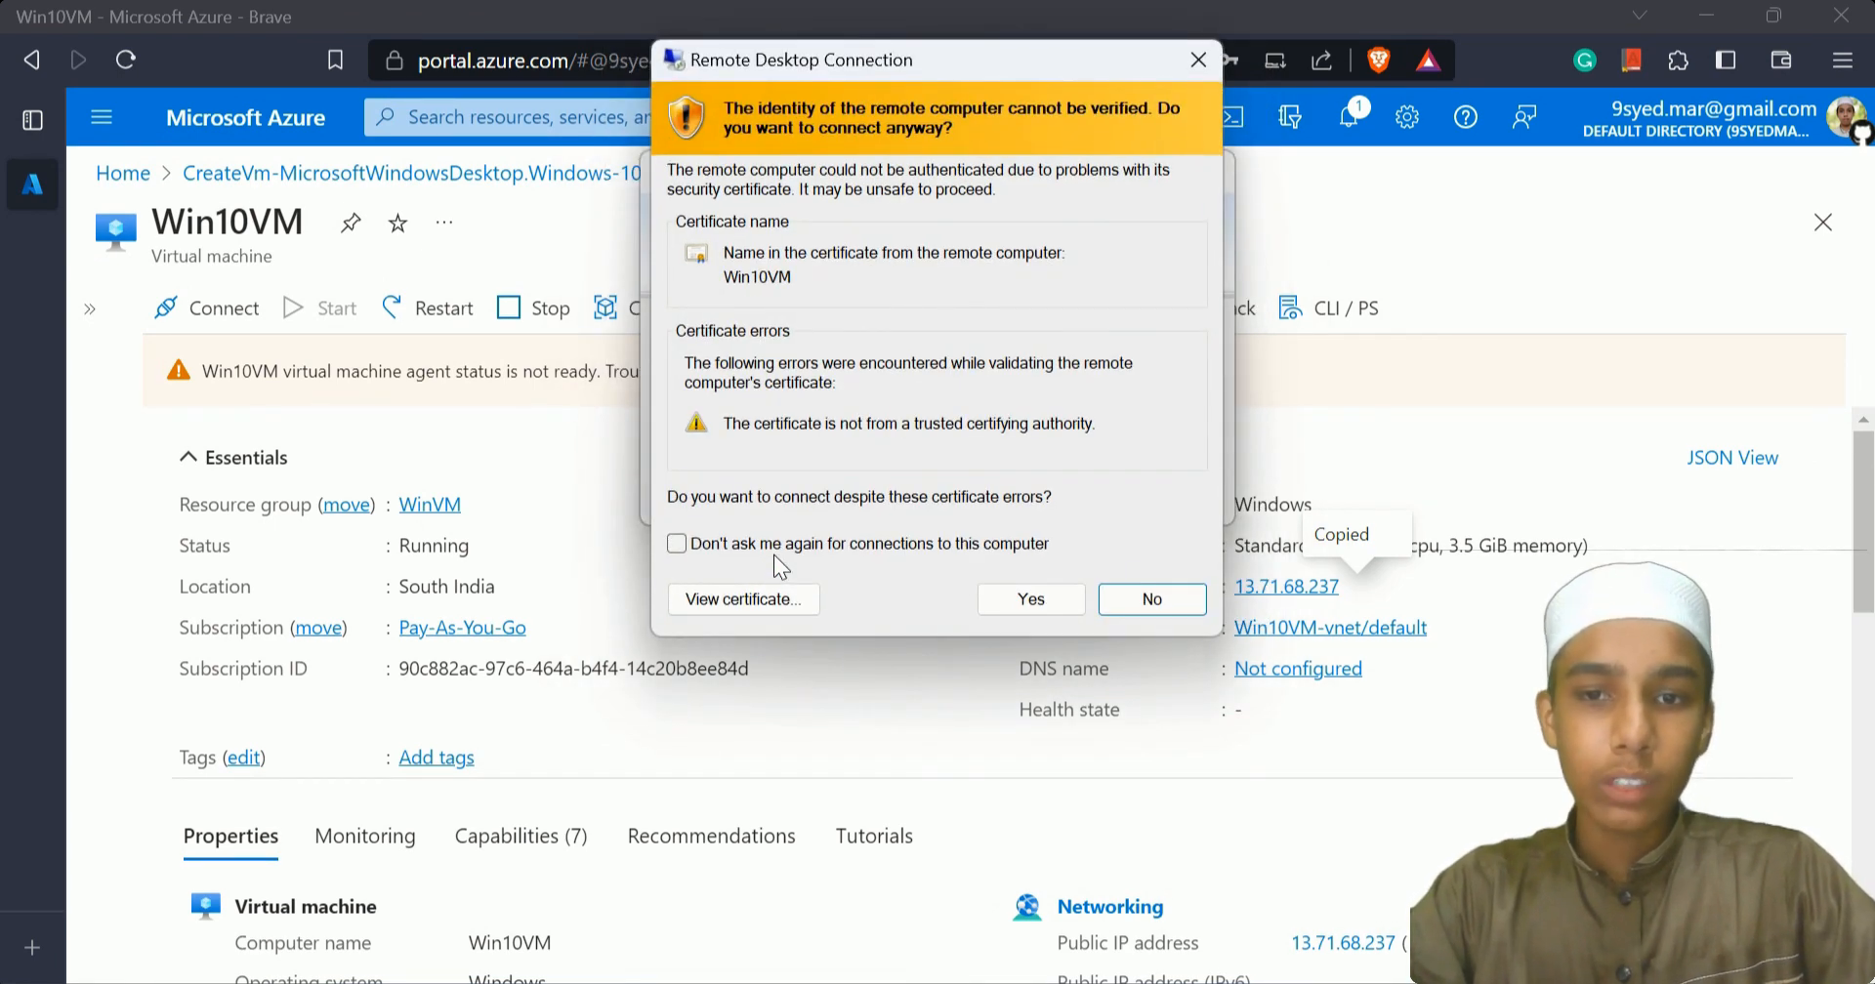
left_click(1033, 602)
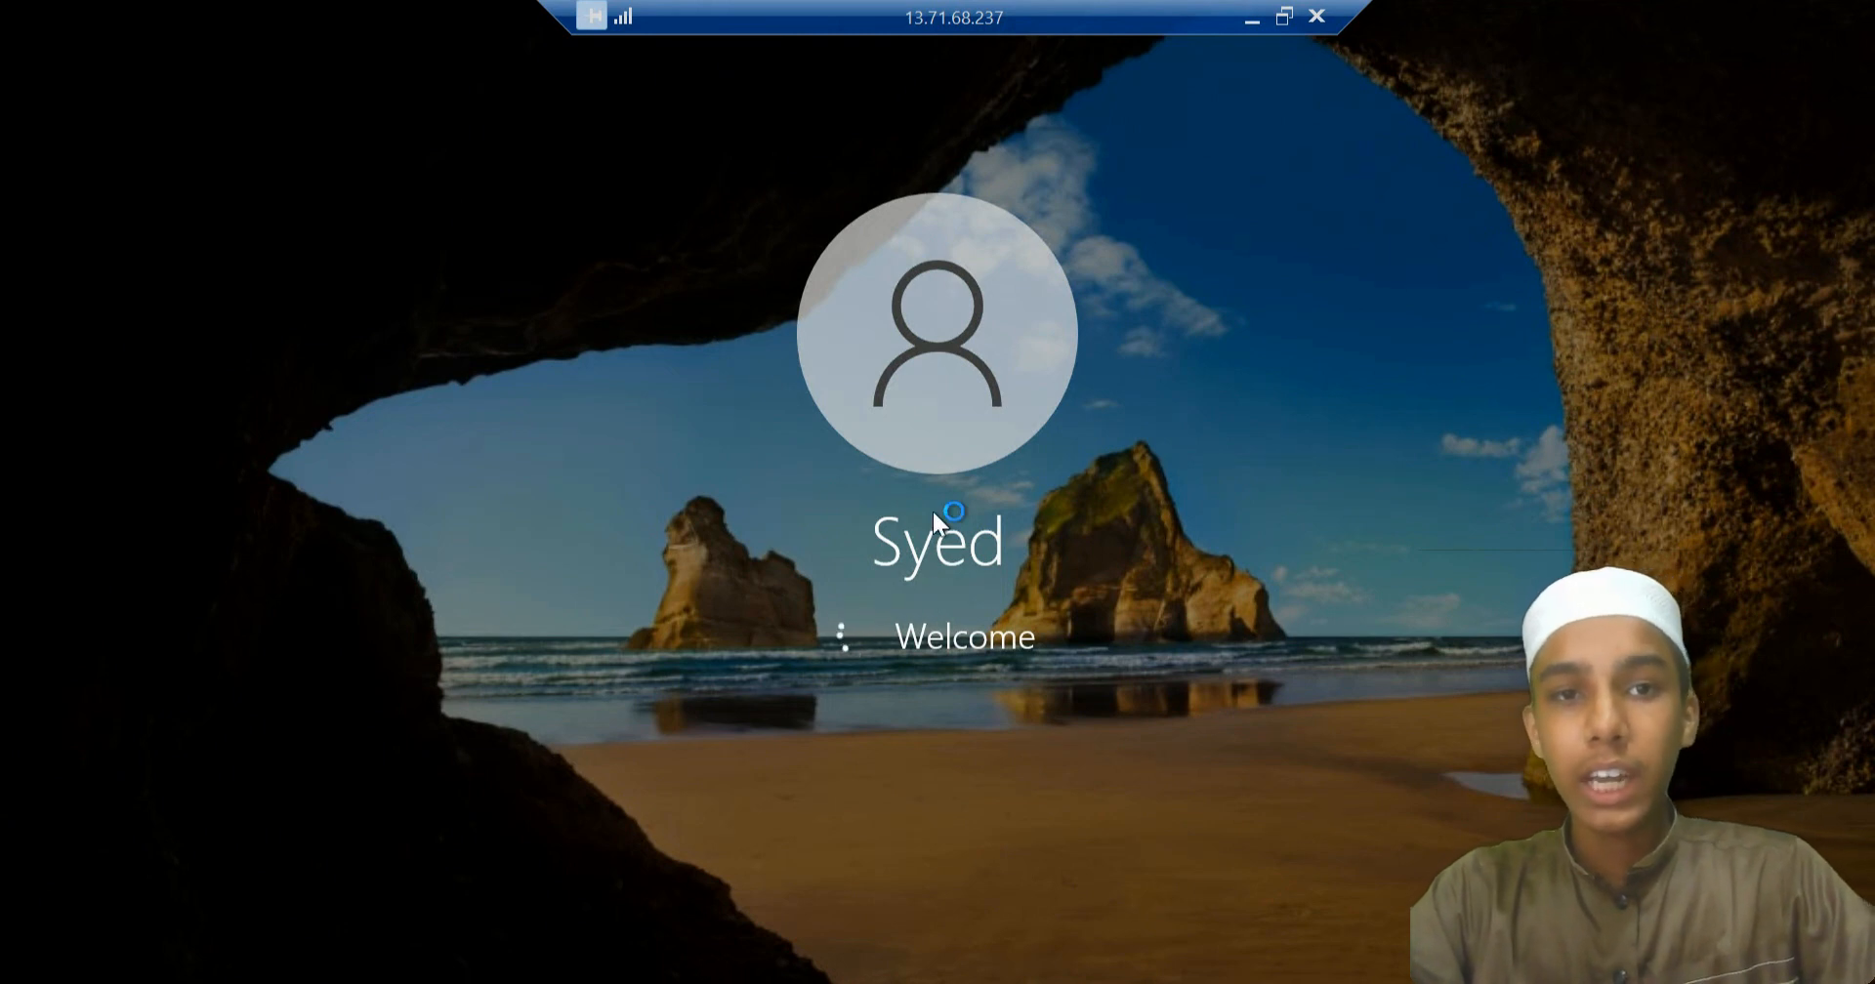
Minimize the remote session and browser windows until the VM's privacy setup page appears.
left_click(1252, 12)
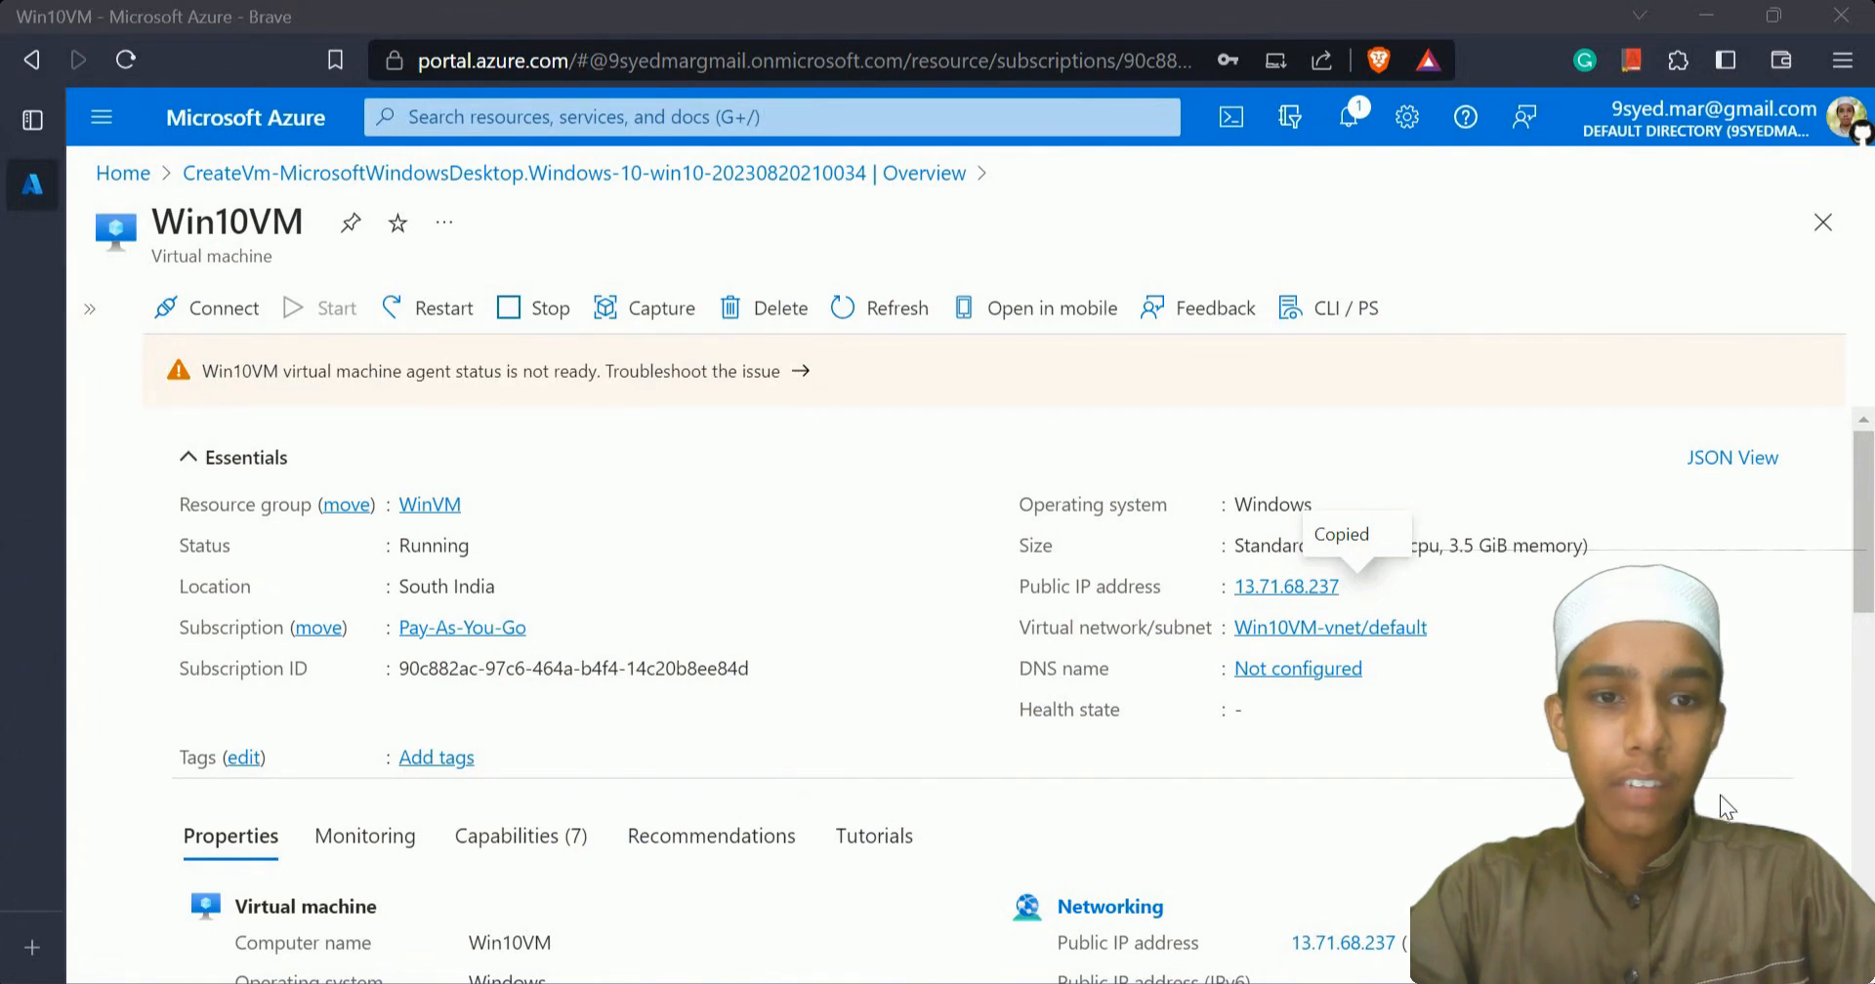
left_click(1704, 14)
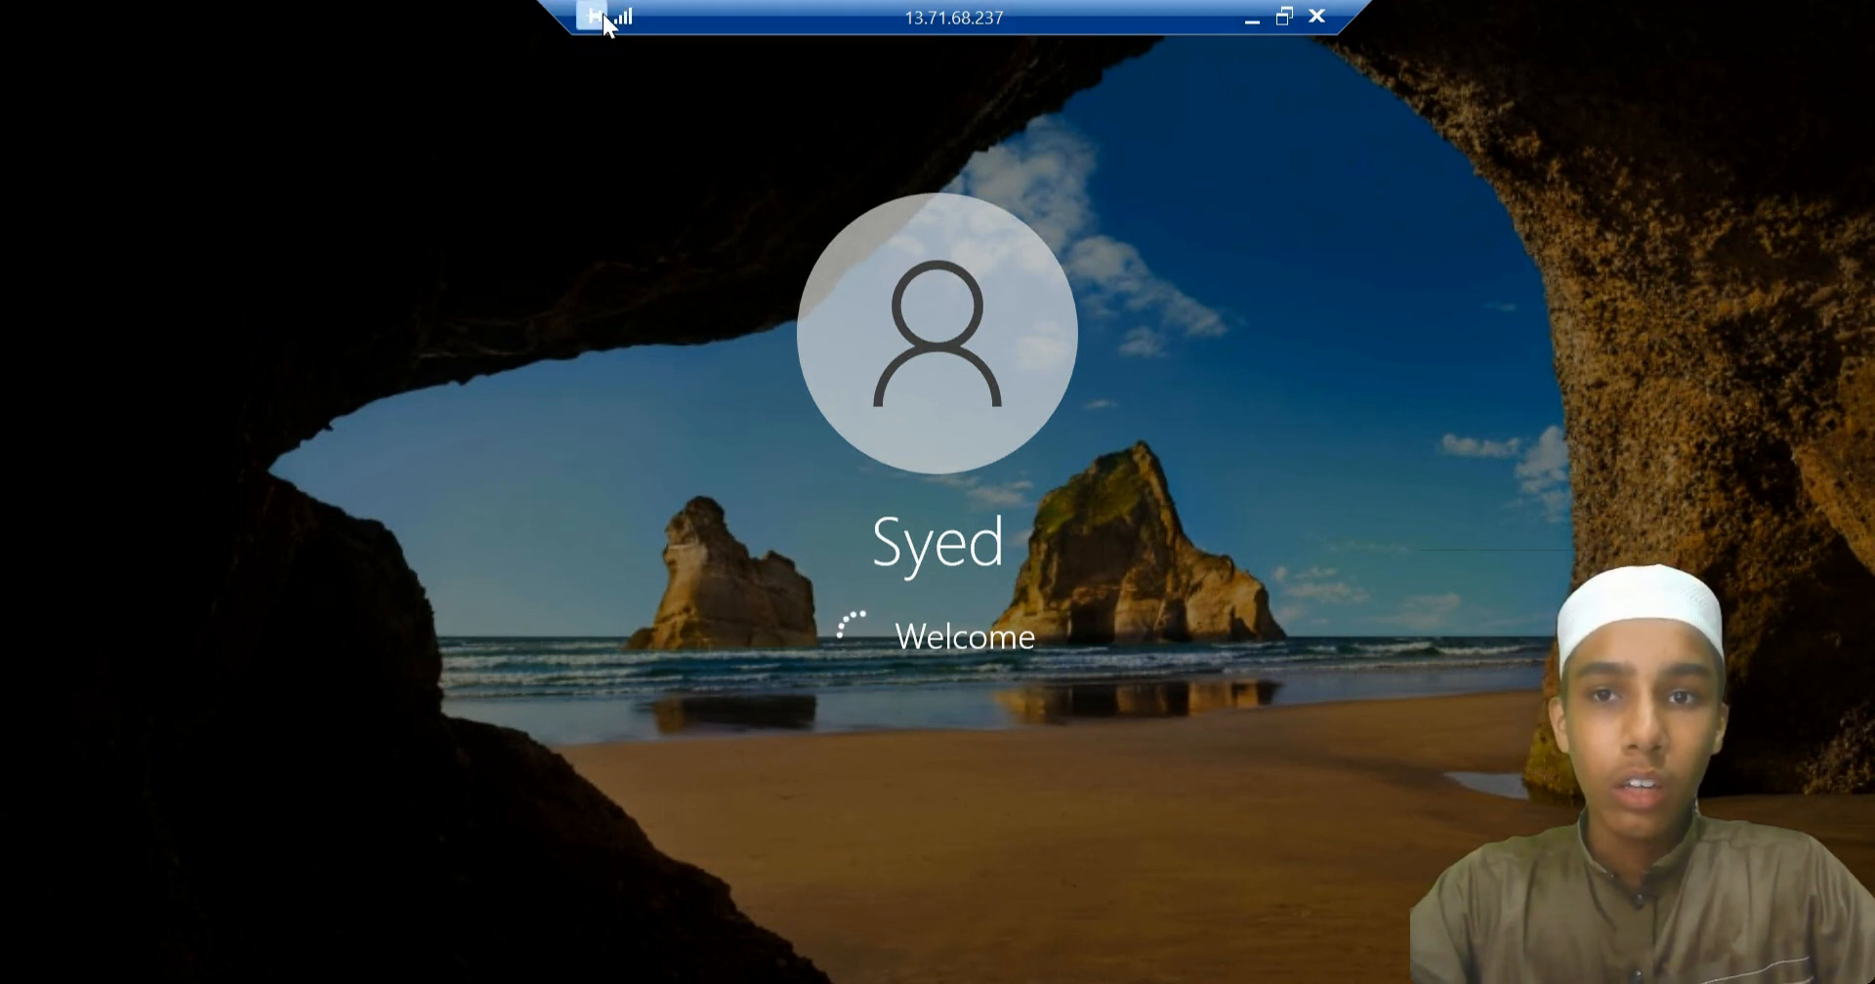
left_click(1248, 19)
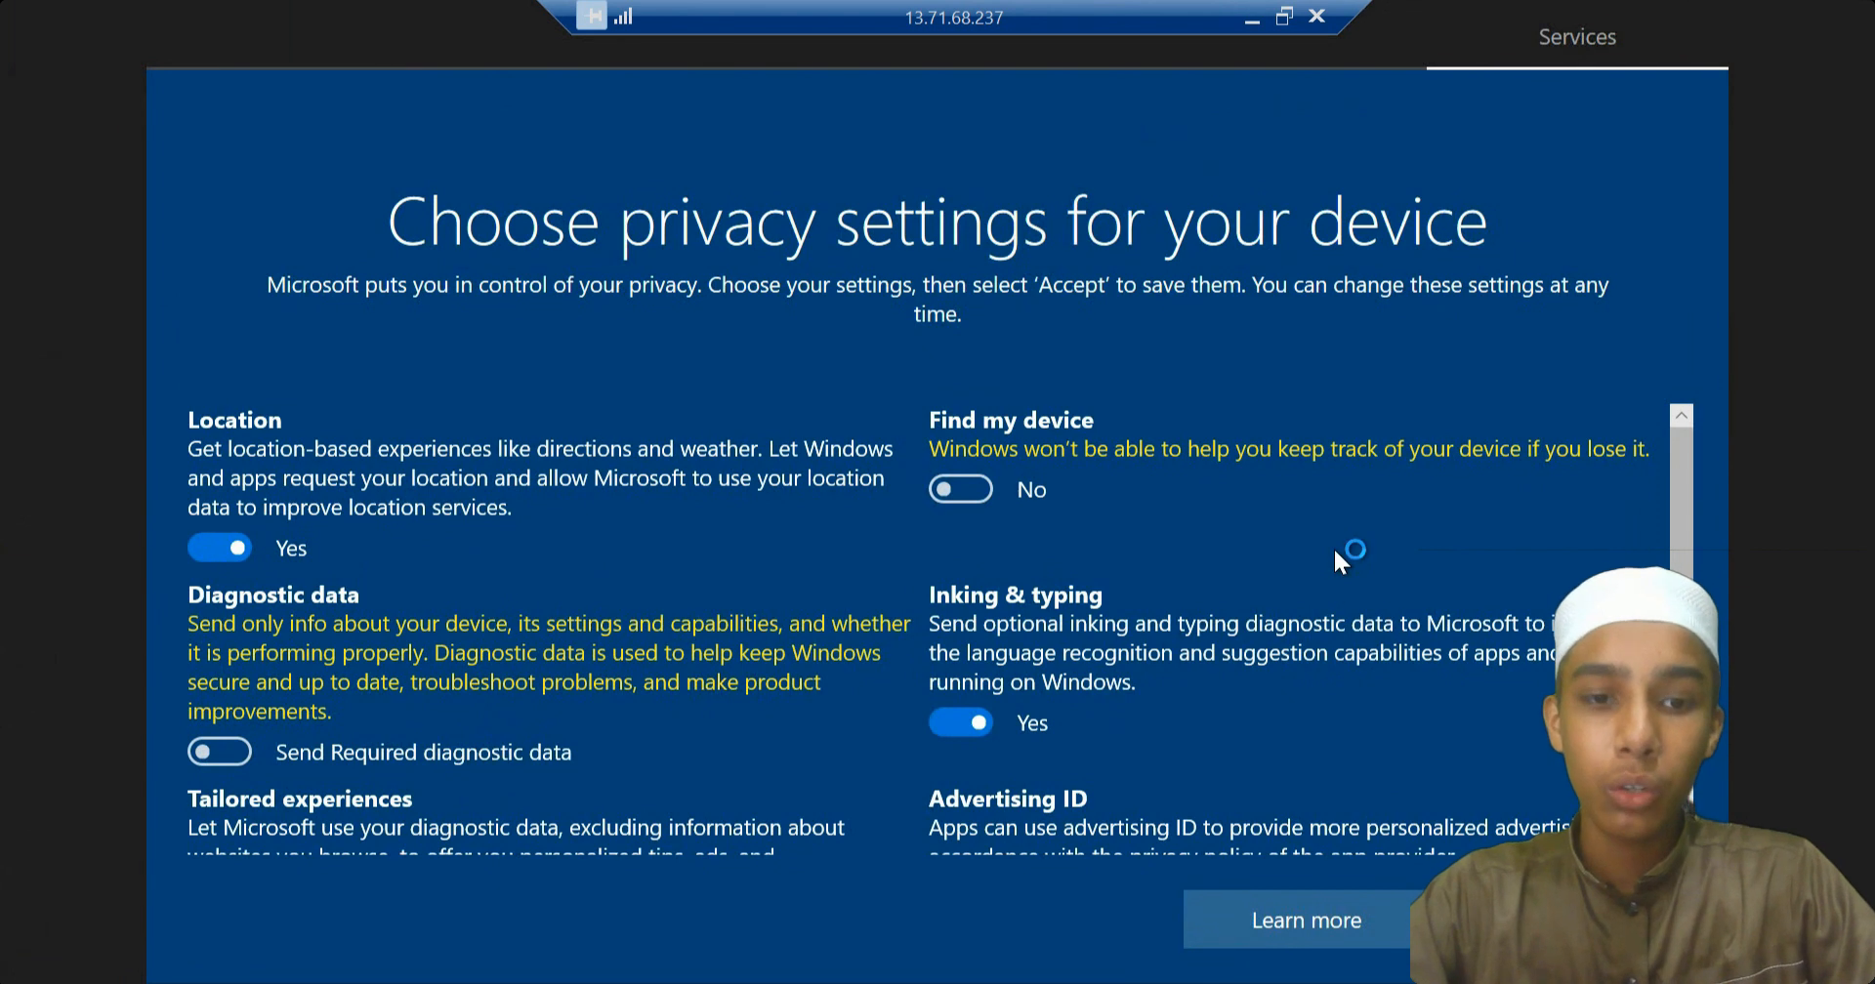
Turn off inking and typing data, then accept the VM's privacy settings.
left_click(961, 722)
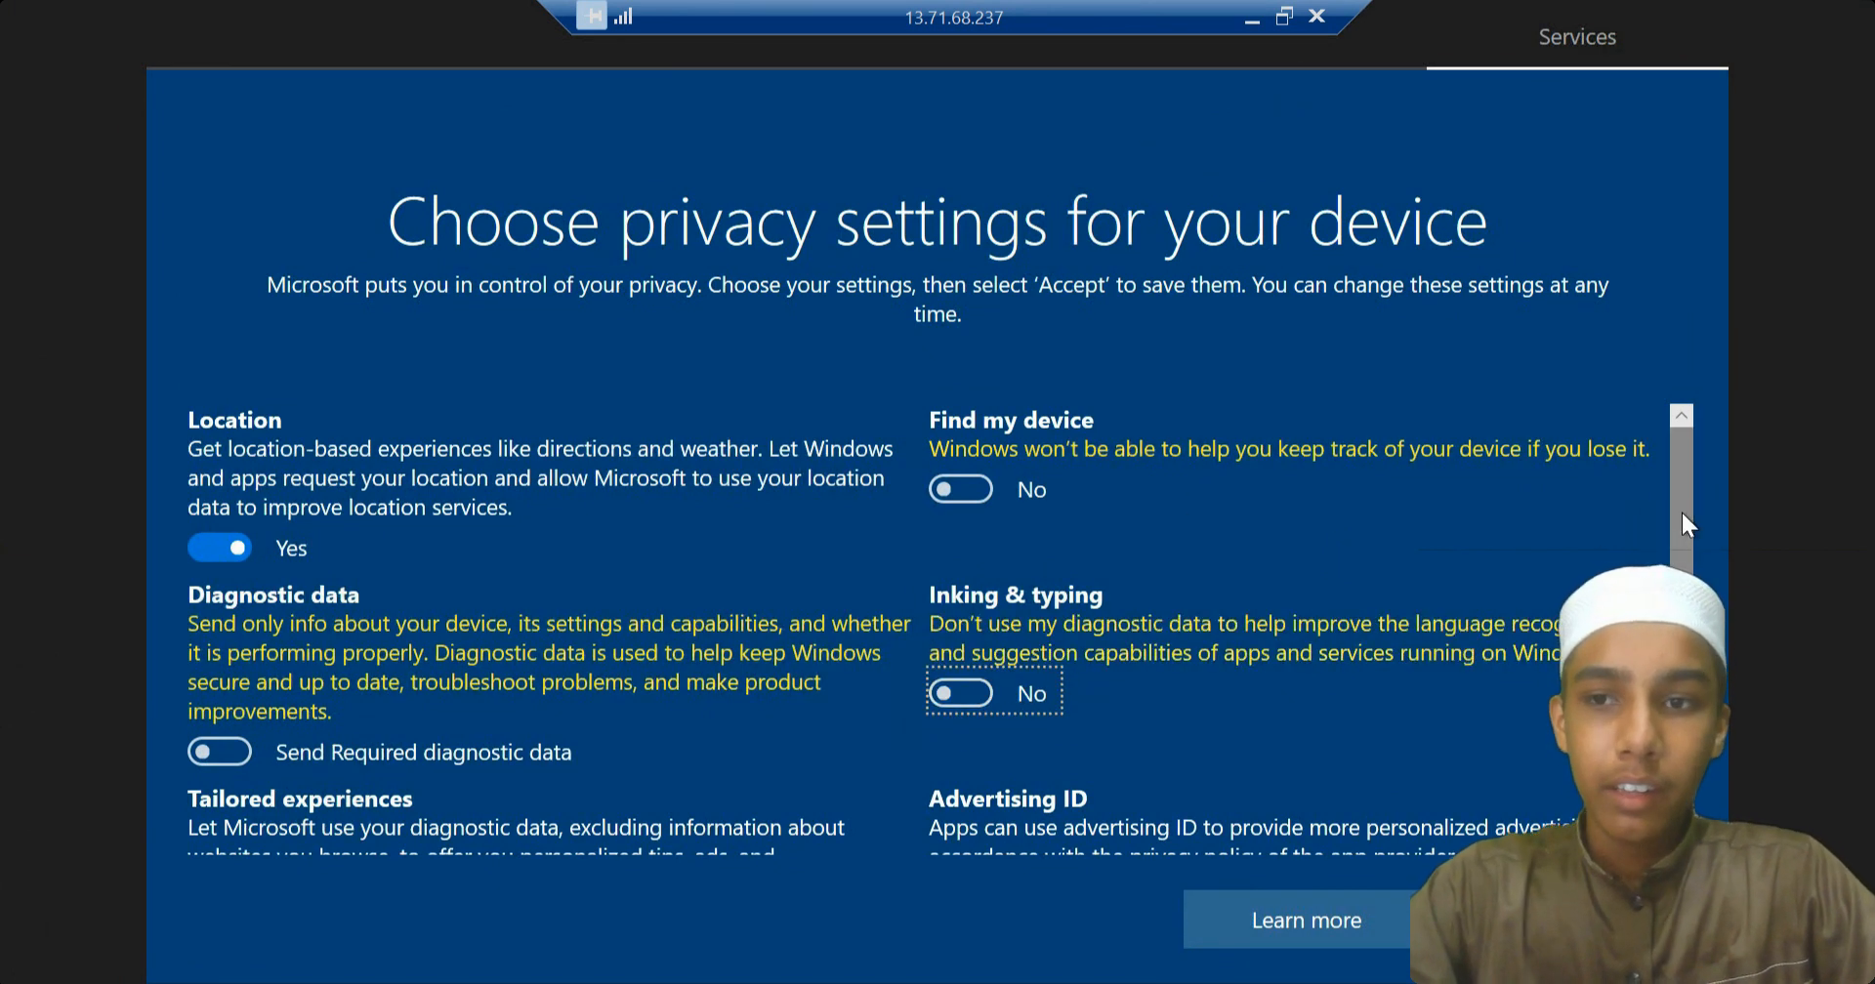
scroll(1681, 513, "down", 2)
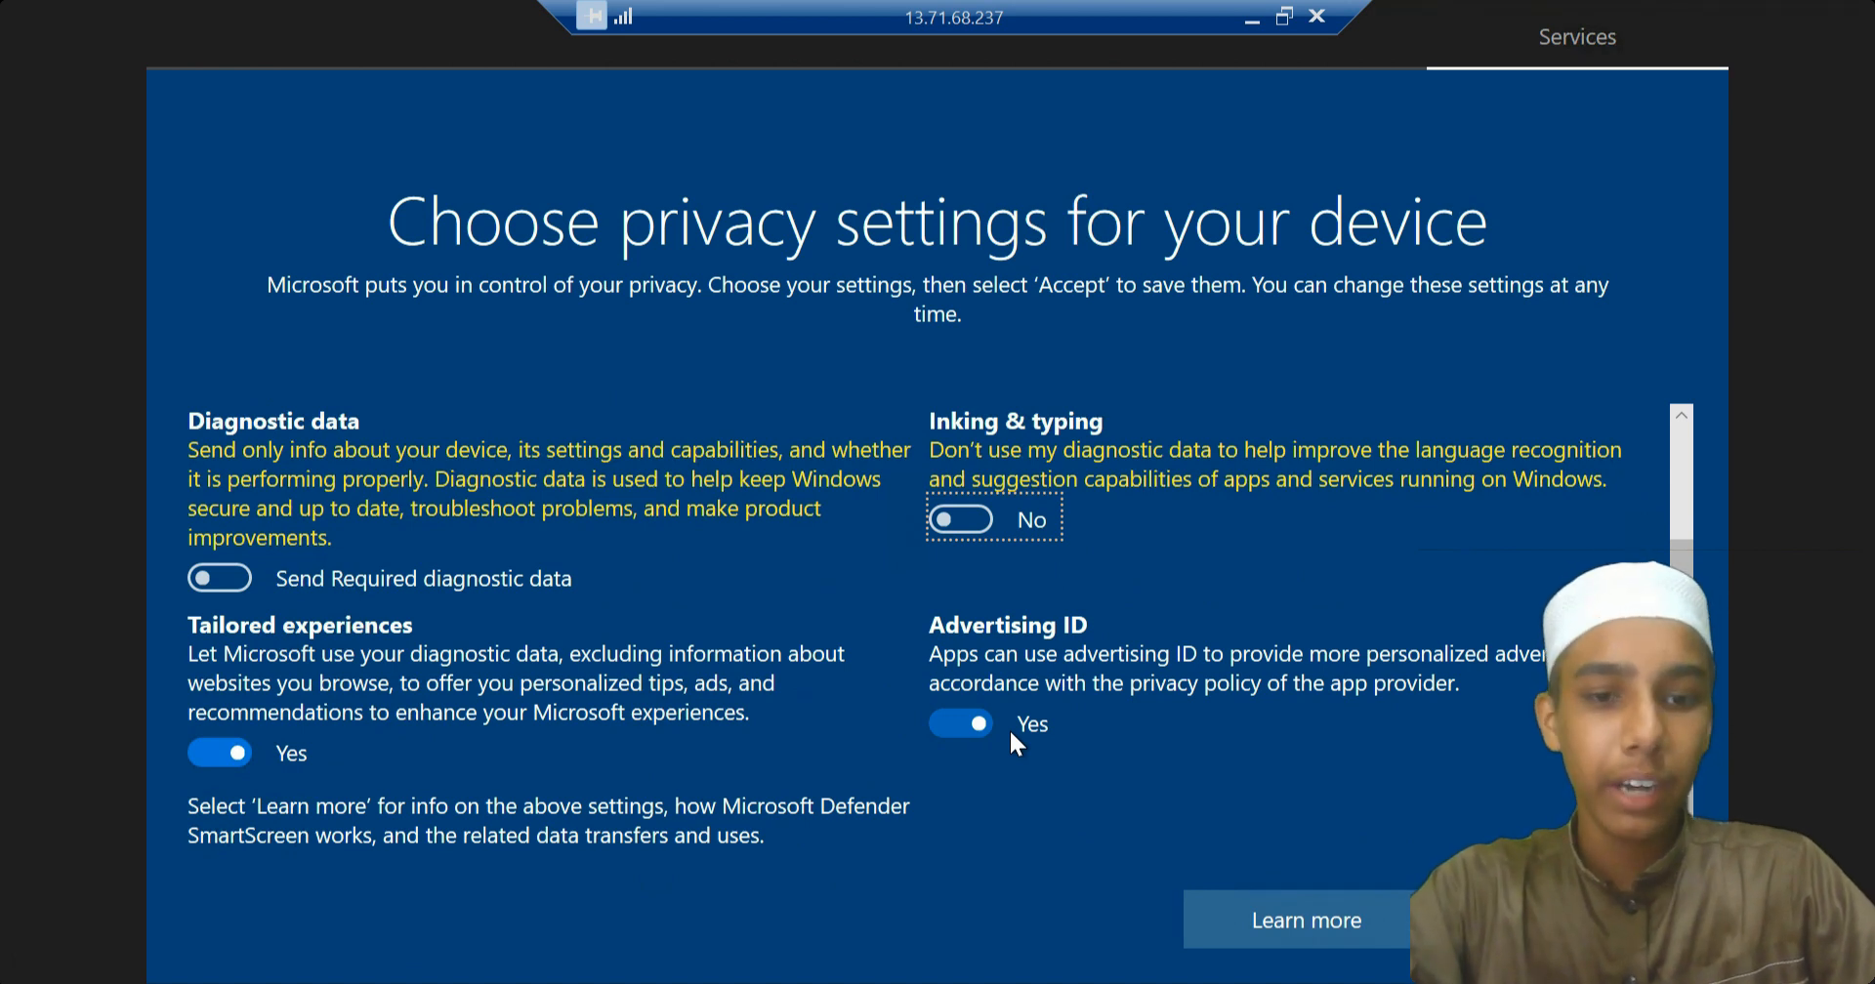
left_click(1564, 919)
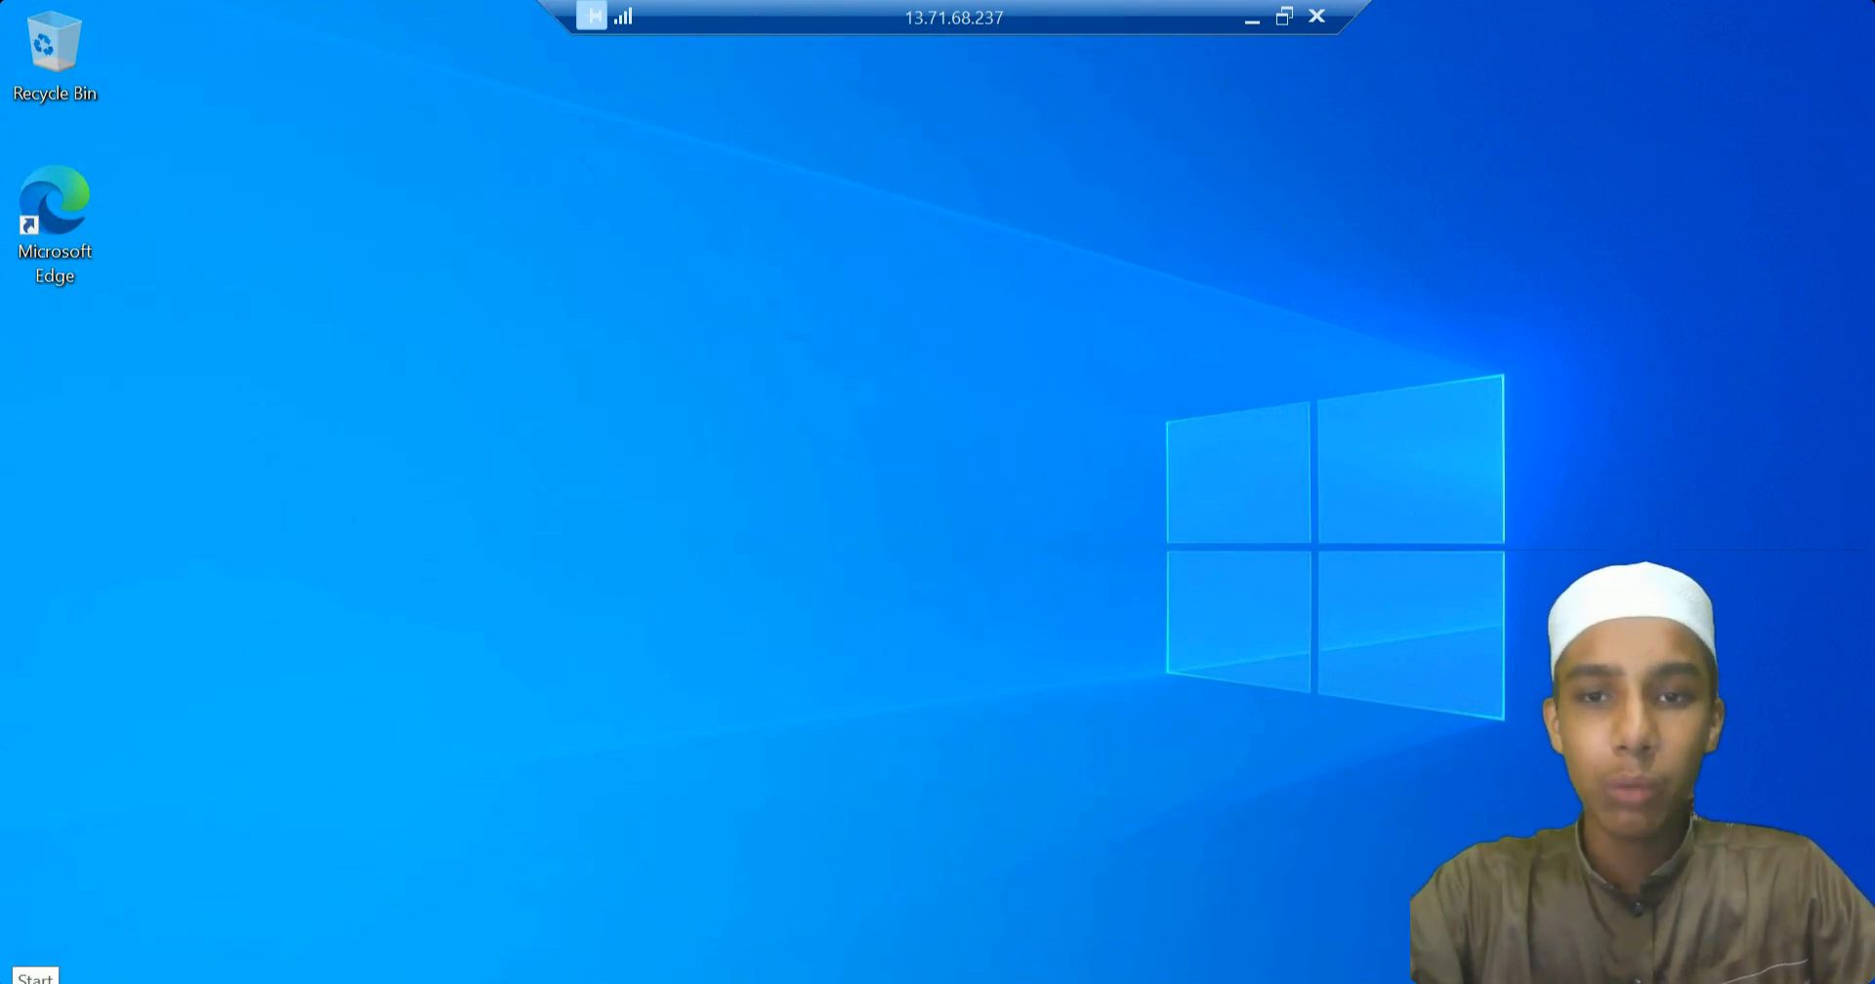
Open Start on the remote machine, answer No to network discoverability, and browse the app list.
left_click(22, 979)
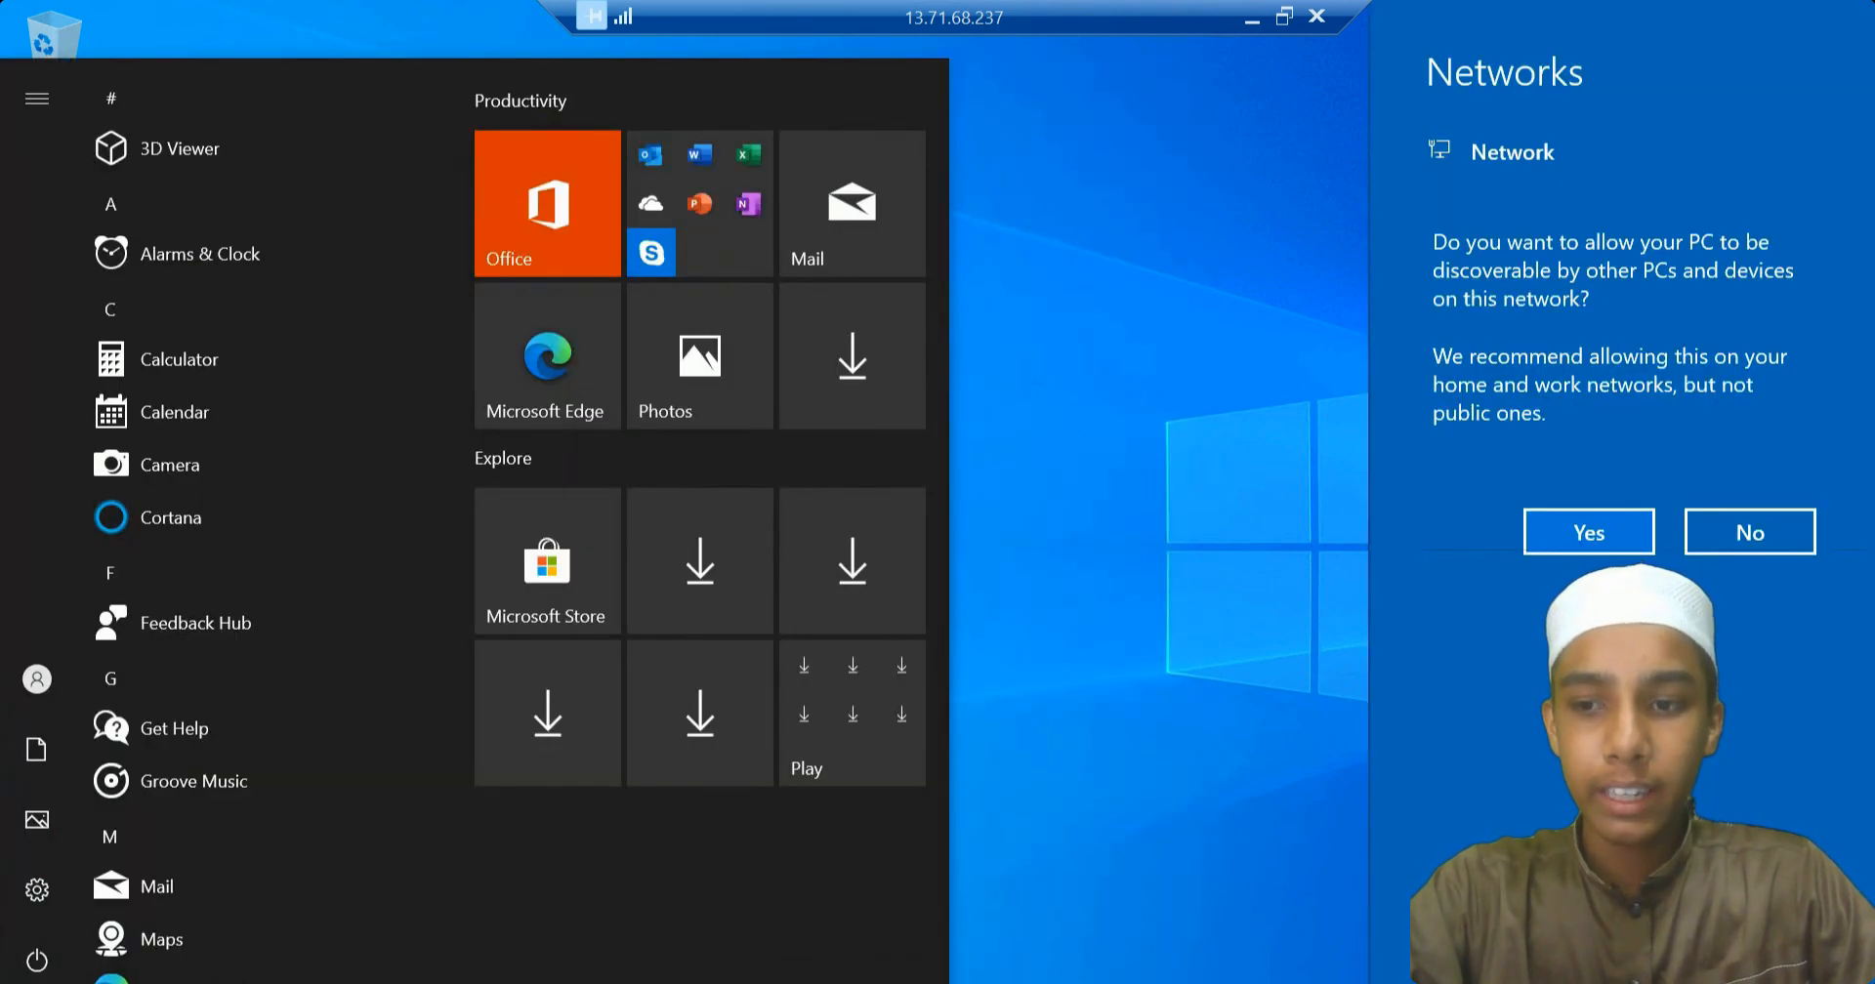
left_click(1588, 533)
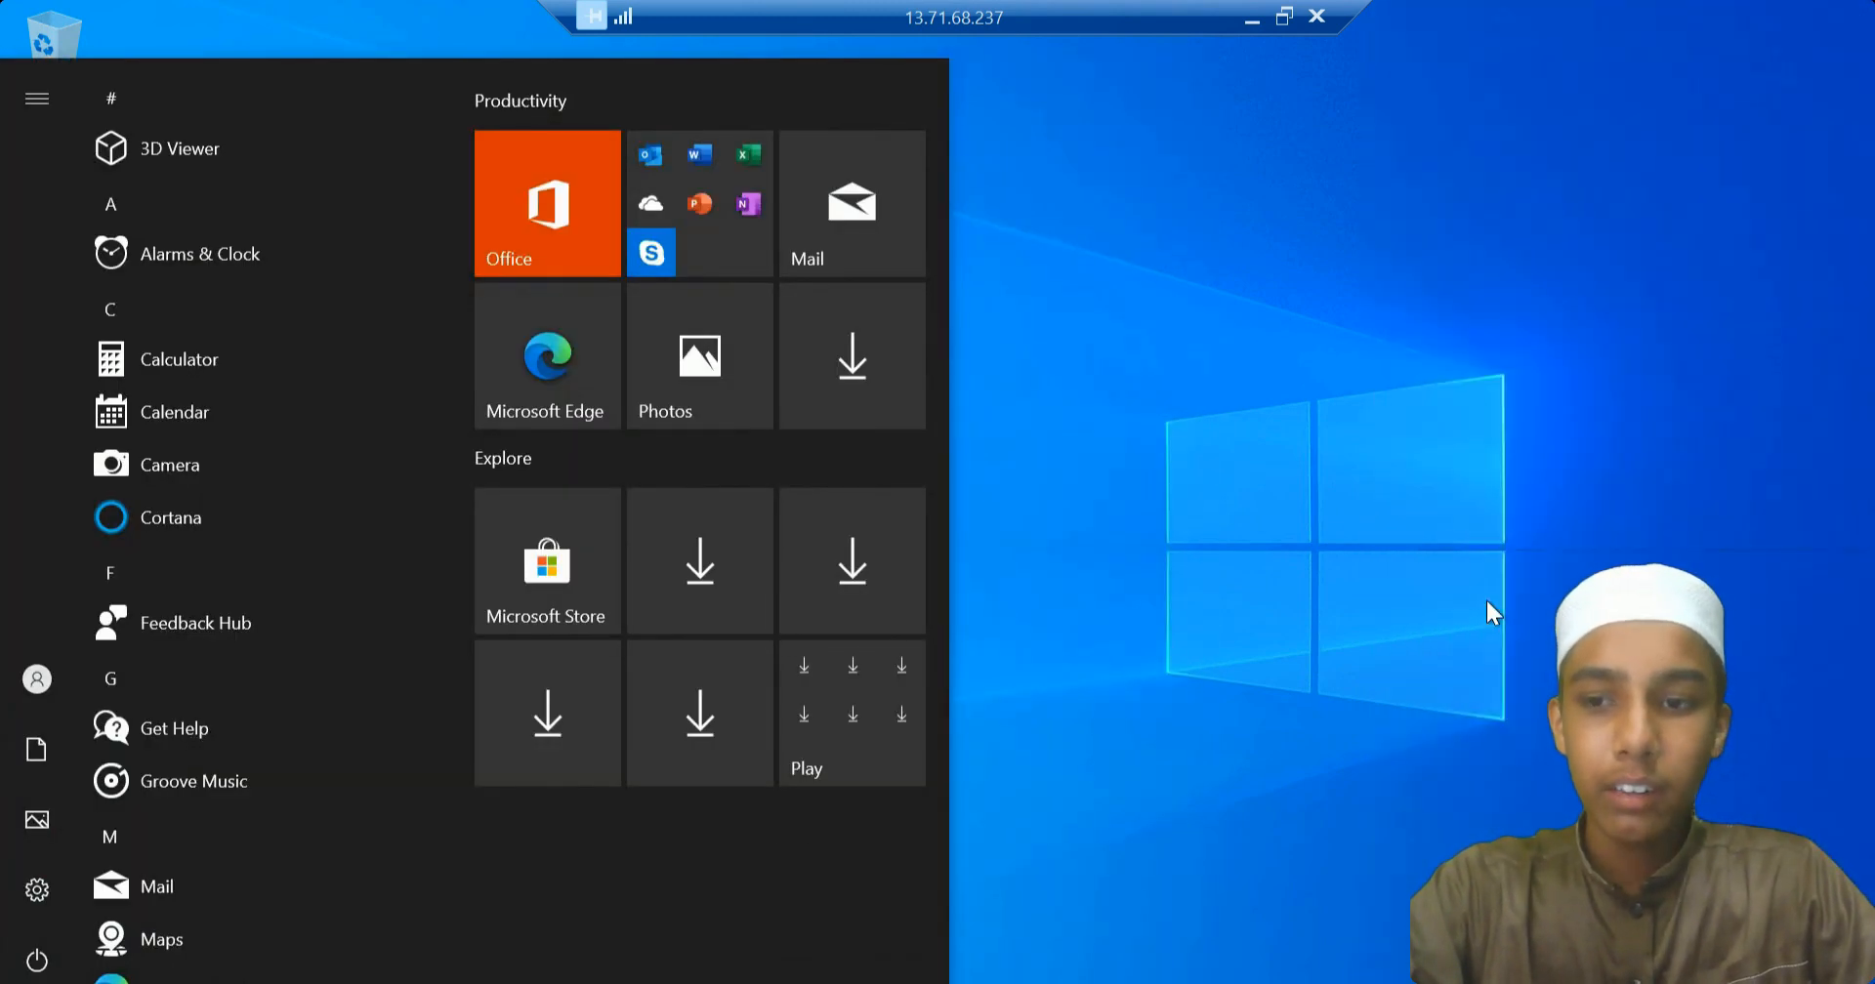
scroll(276, 820, "down", 10)
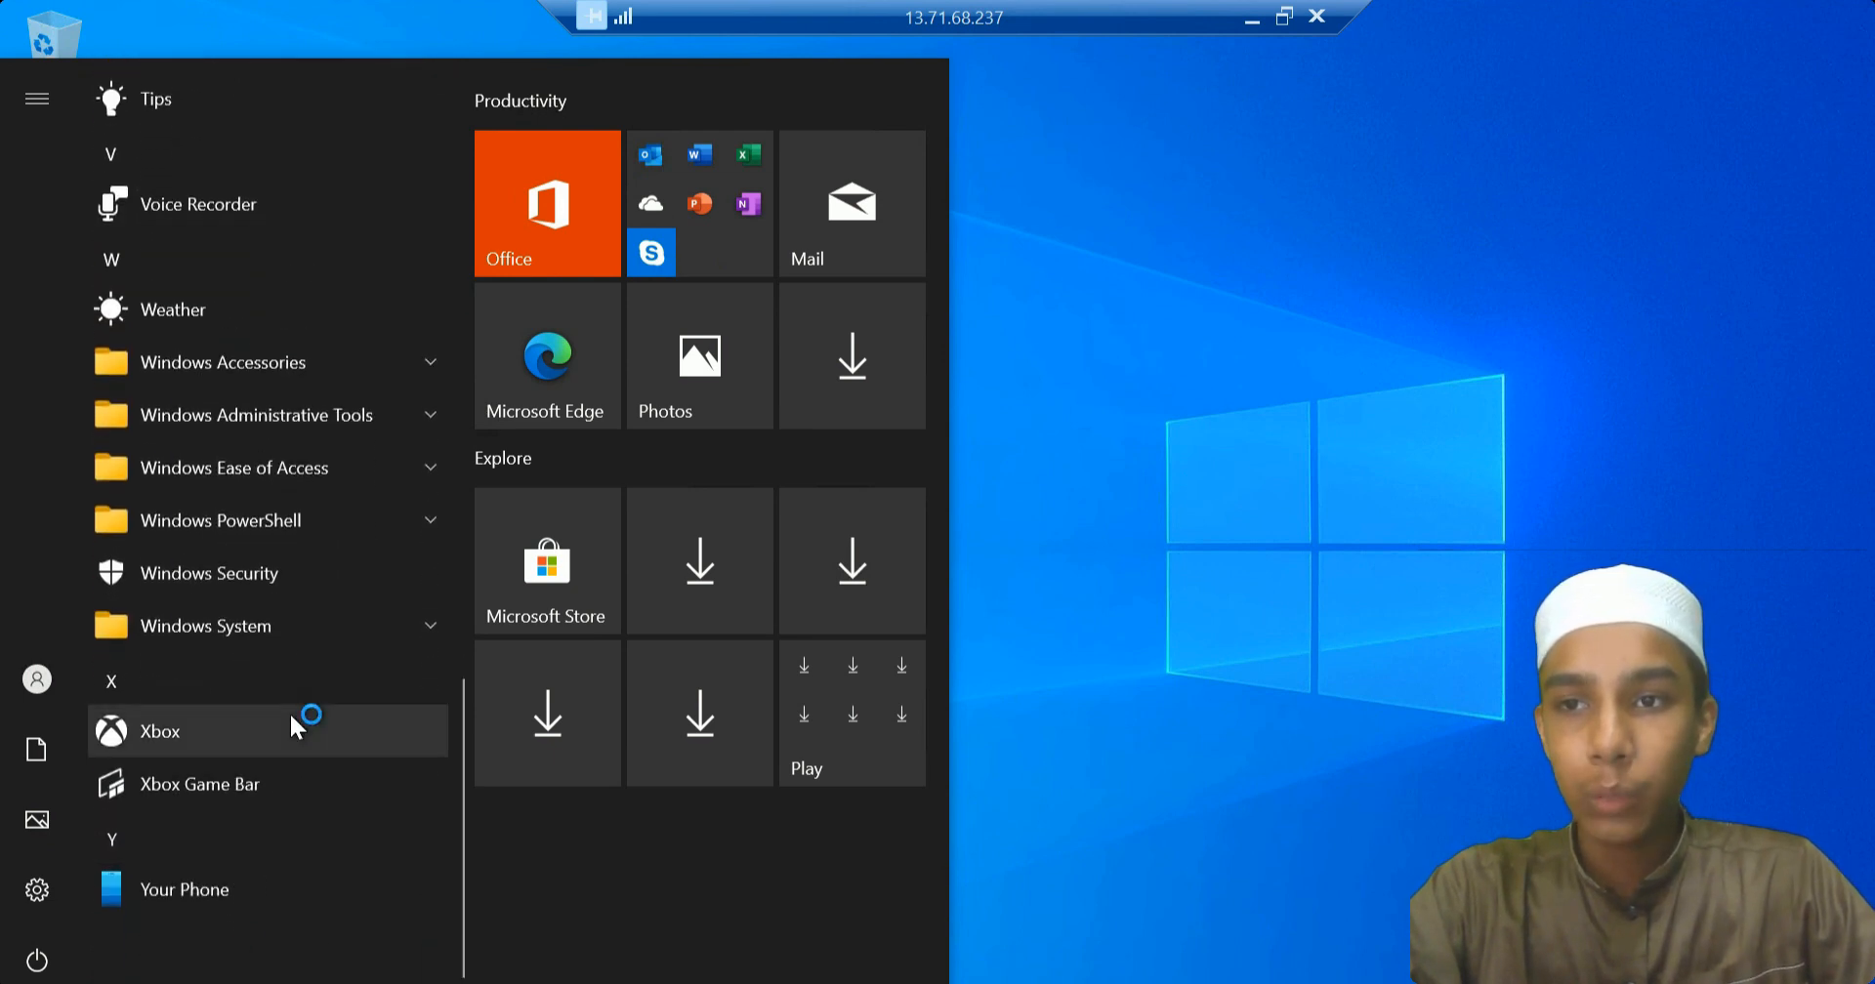
scroll(292, 719, "up", 10)
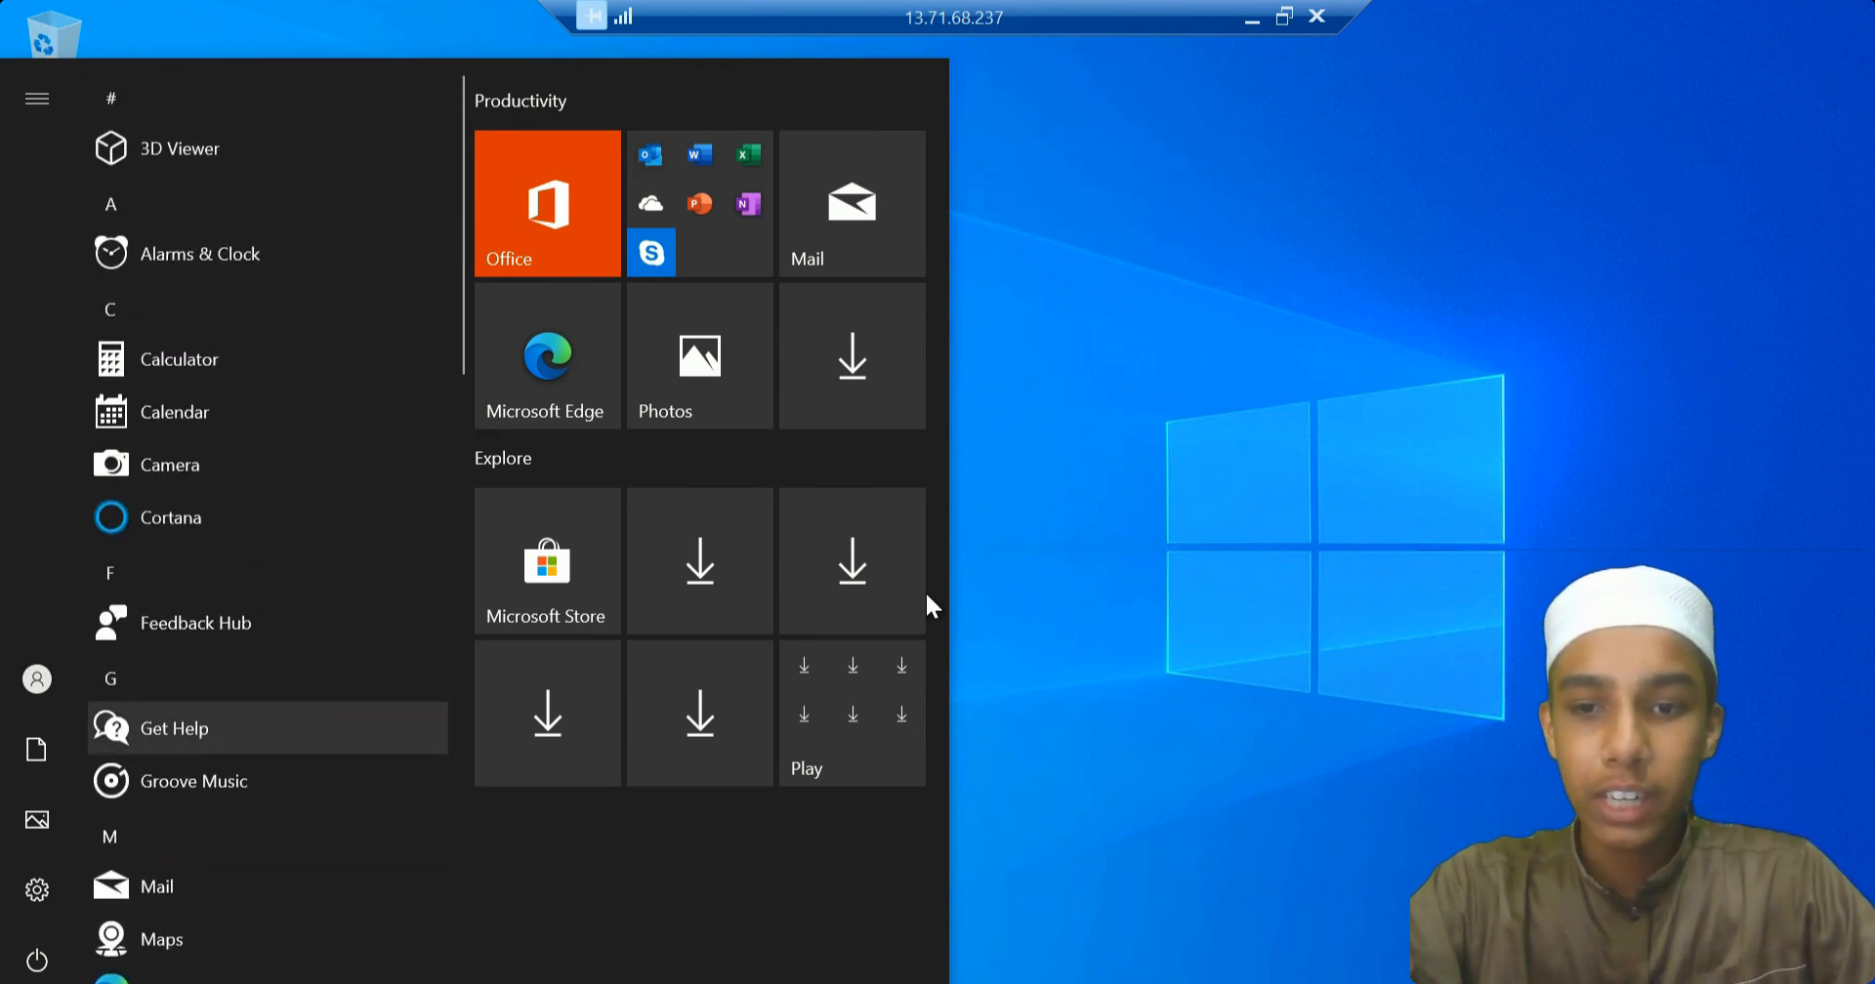
key("Escape")
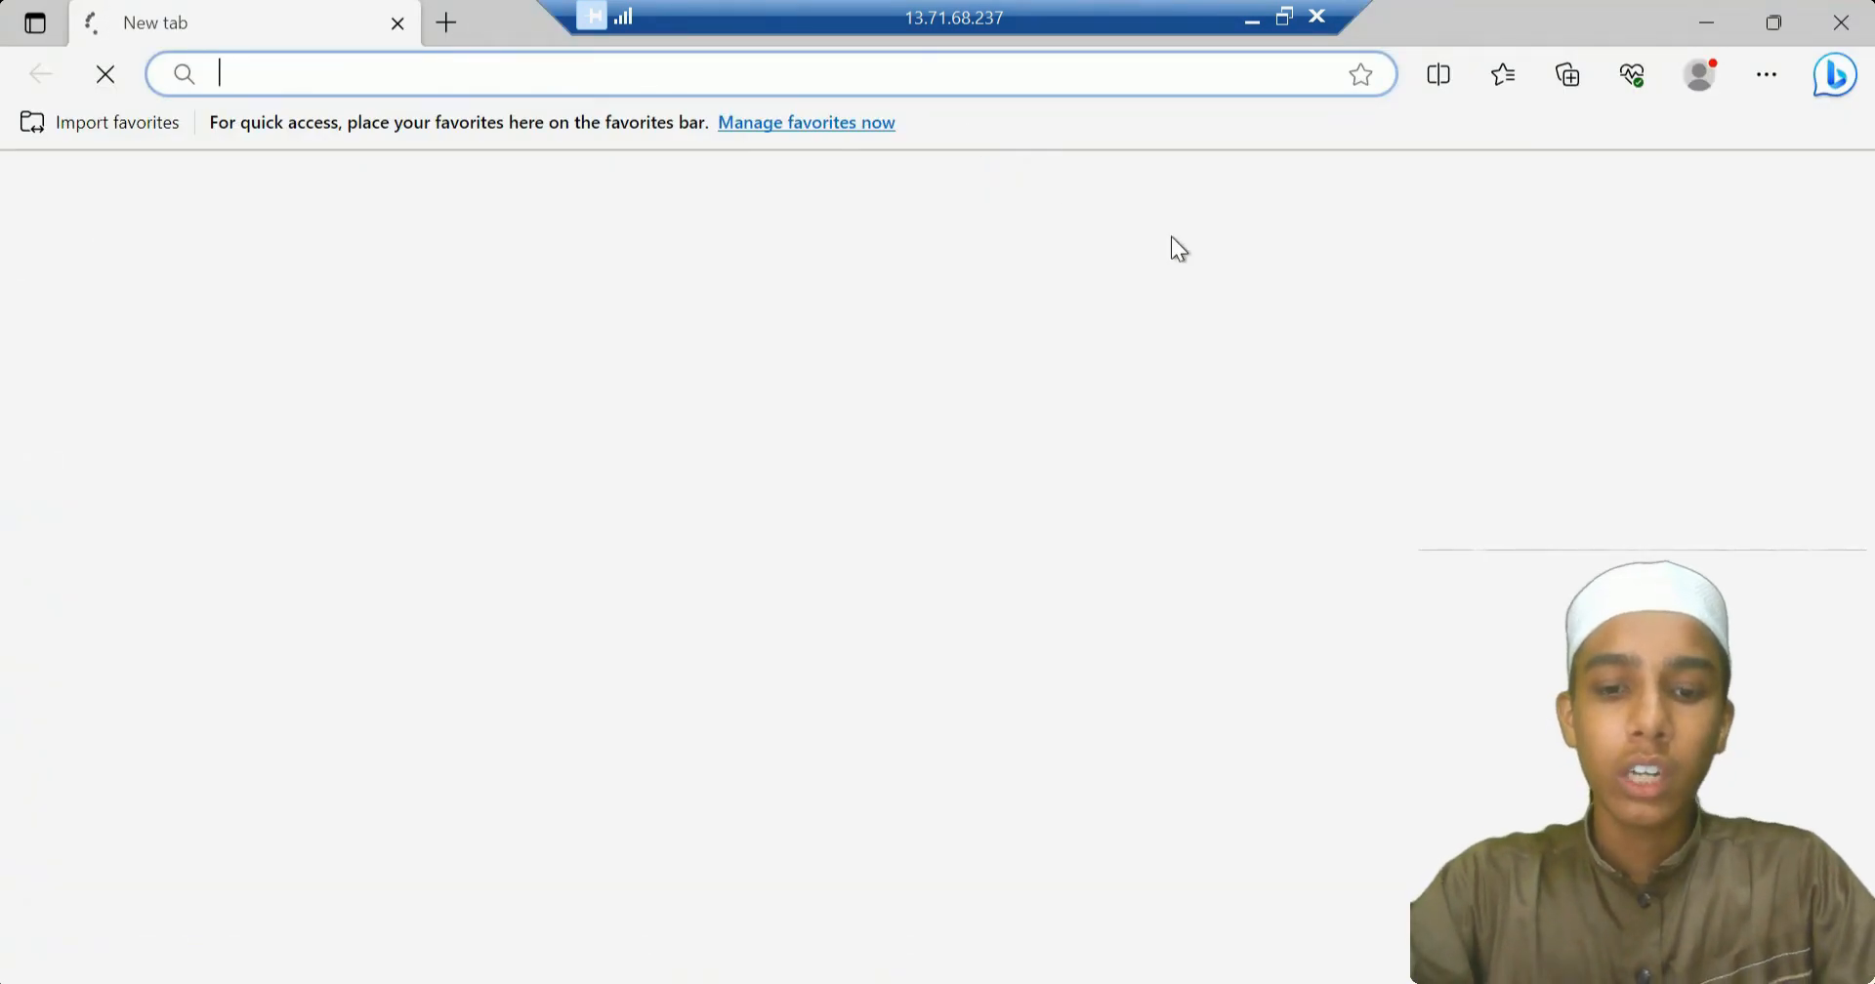
Go to youtube.com and finish Edge's first-run setup without signing in or importing data.
type("youtube.com")
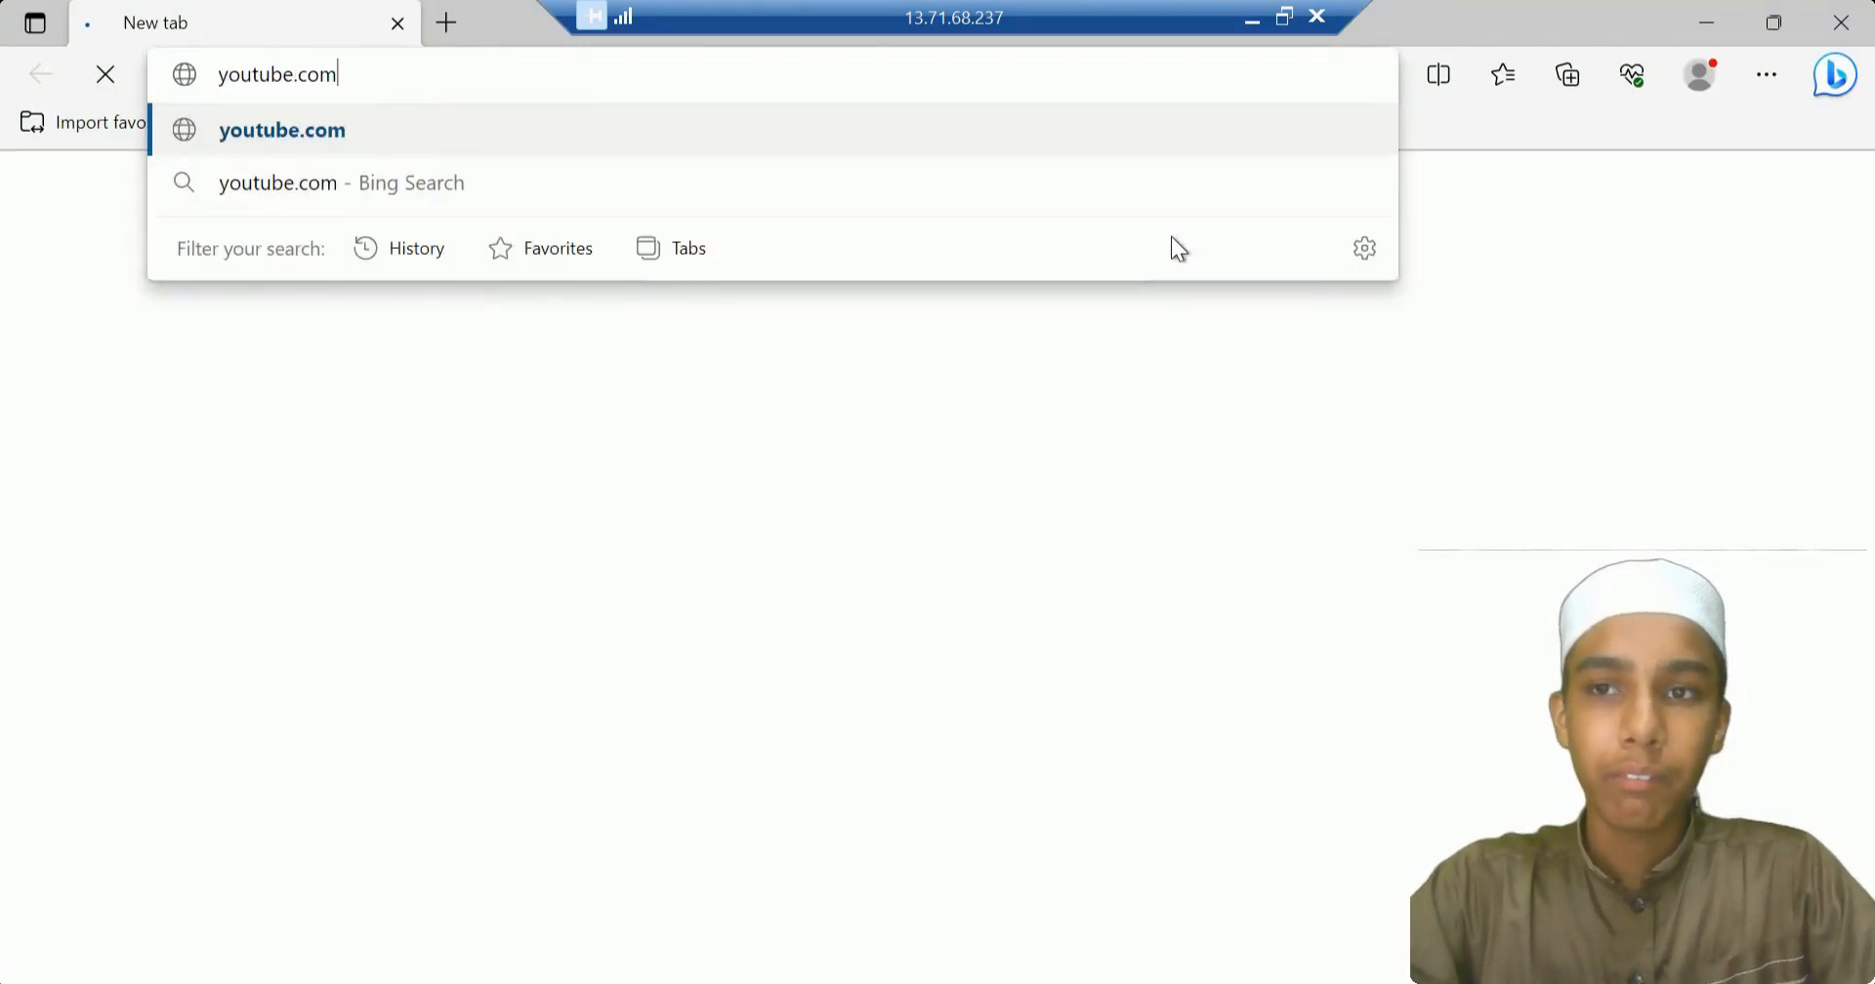
key("Return")
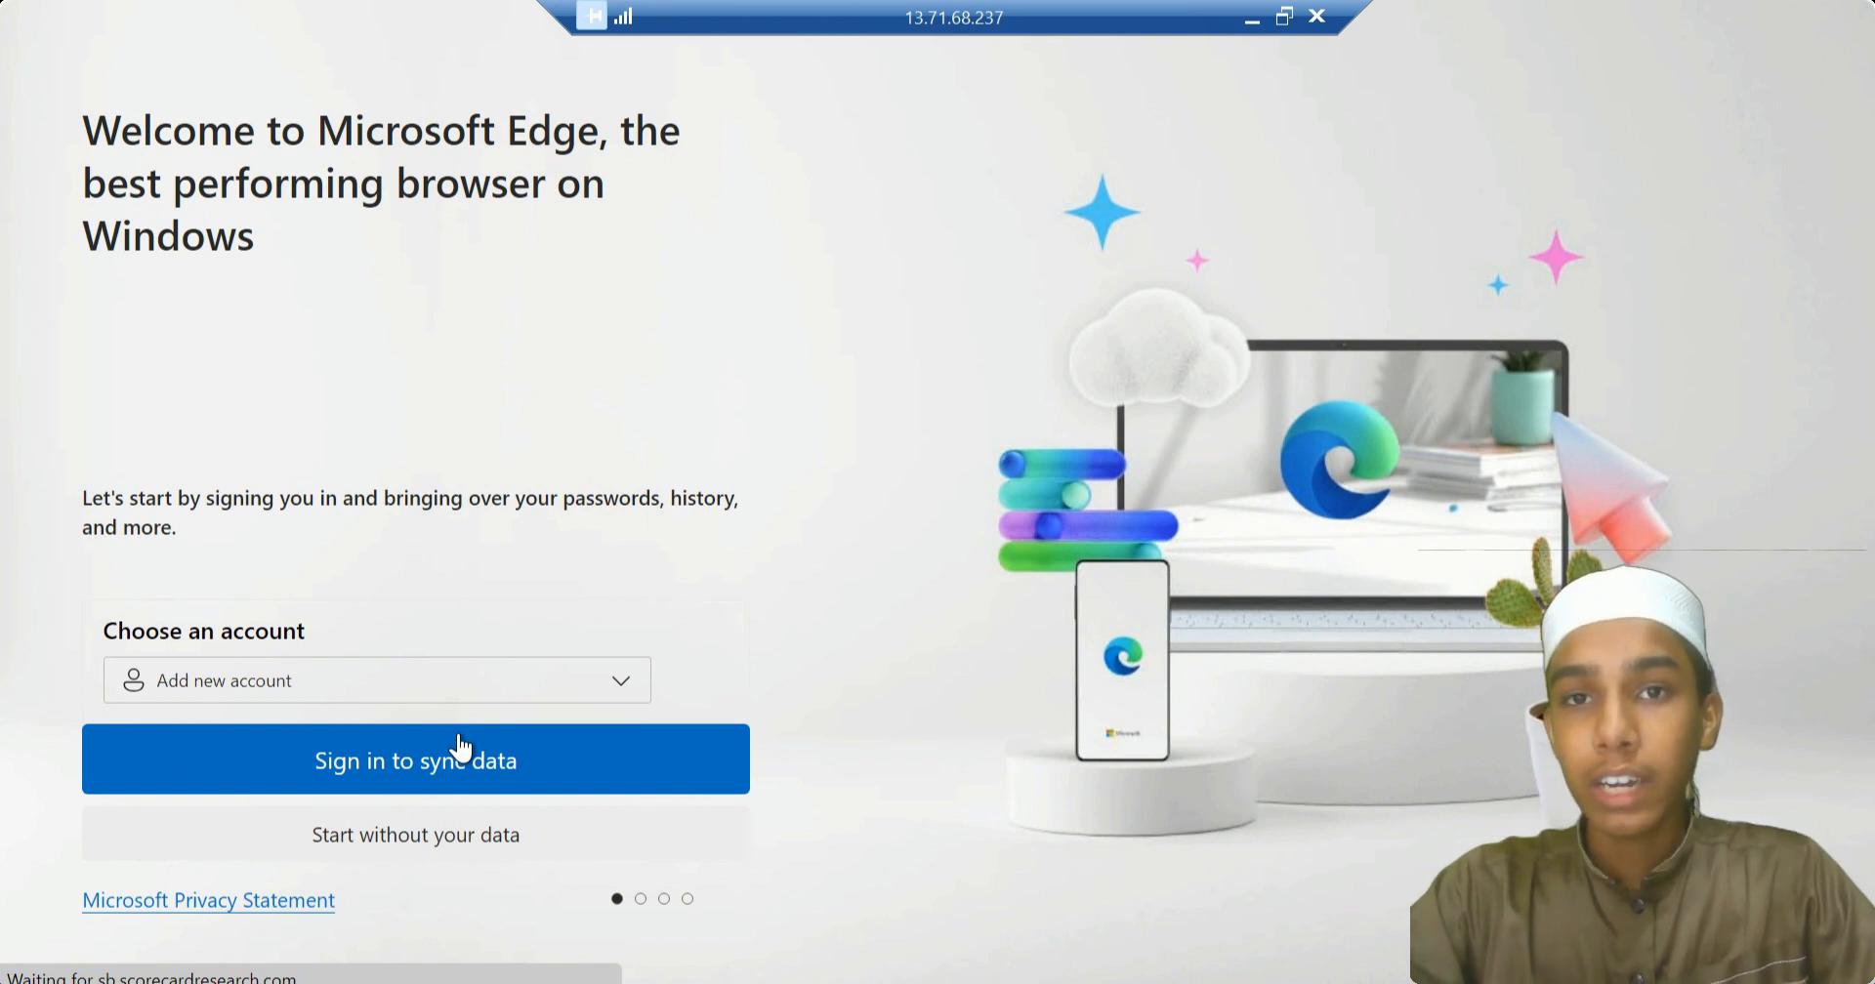
left_click(365, 846)
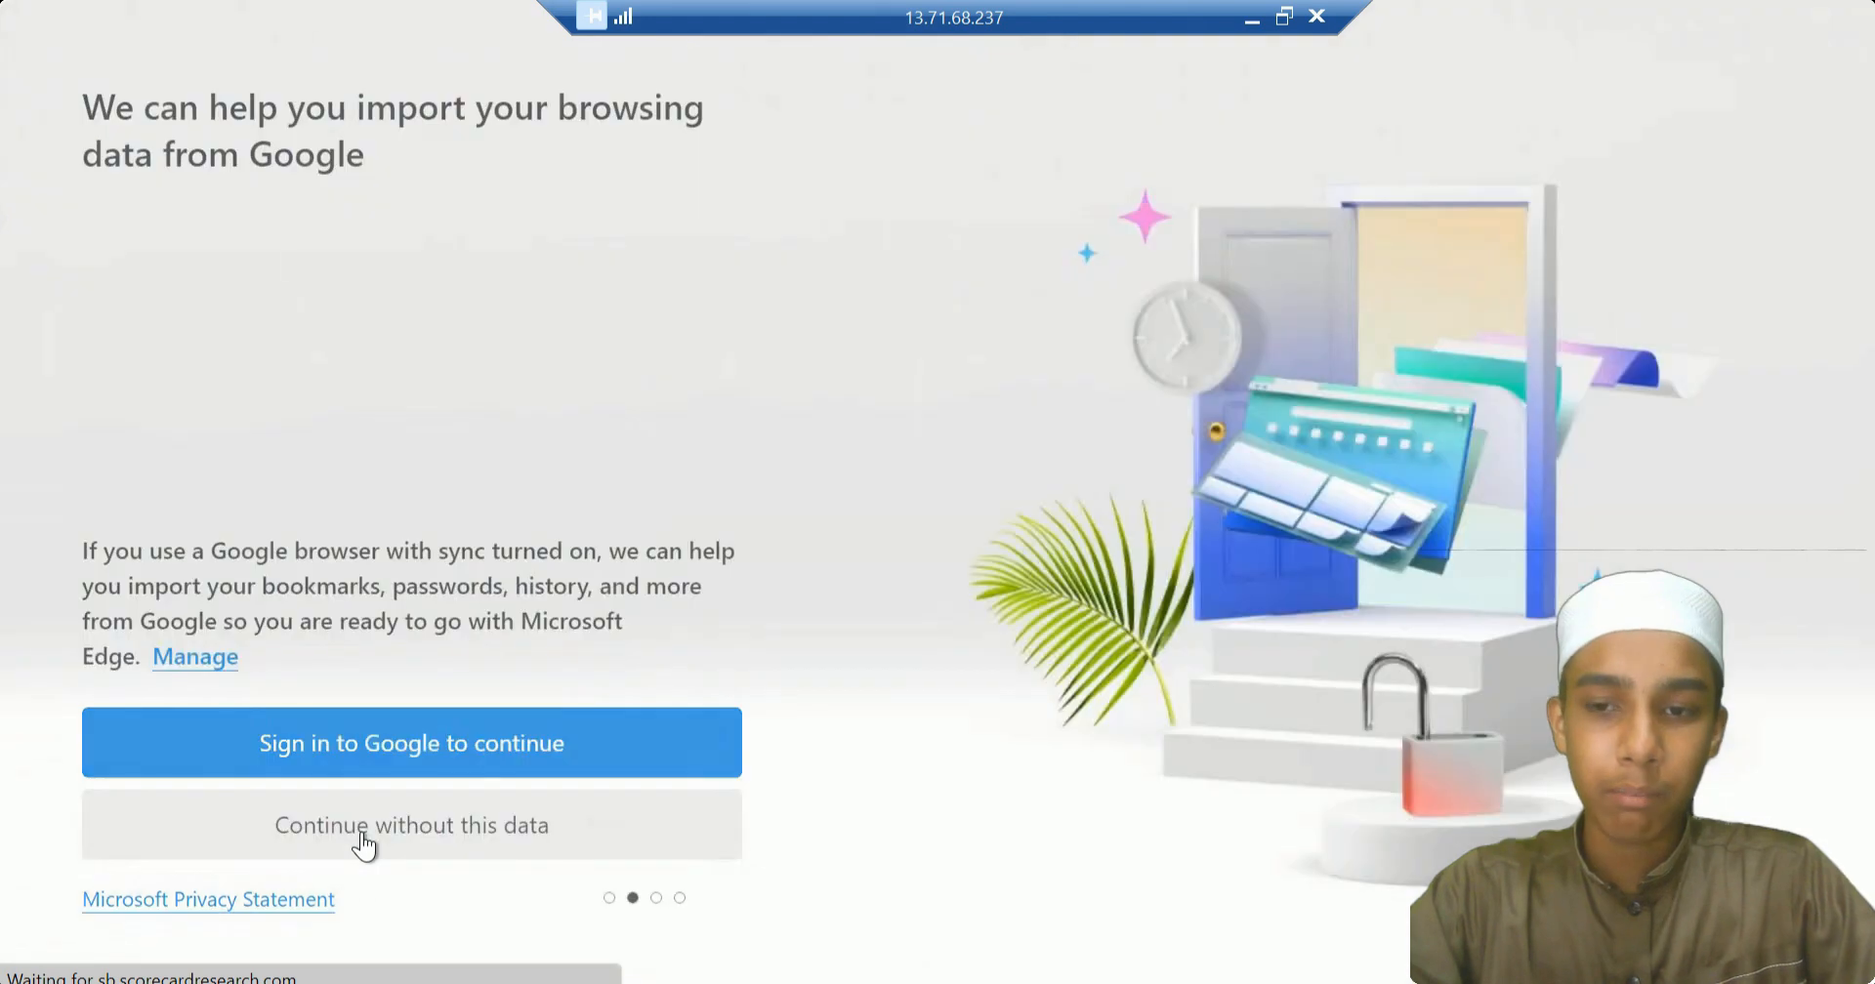
left_click(412, 817)
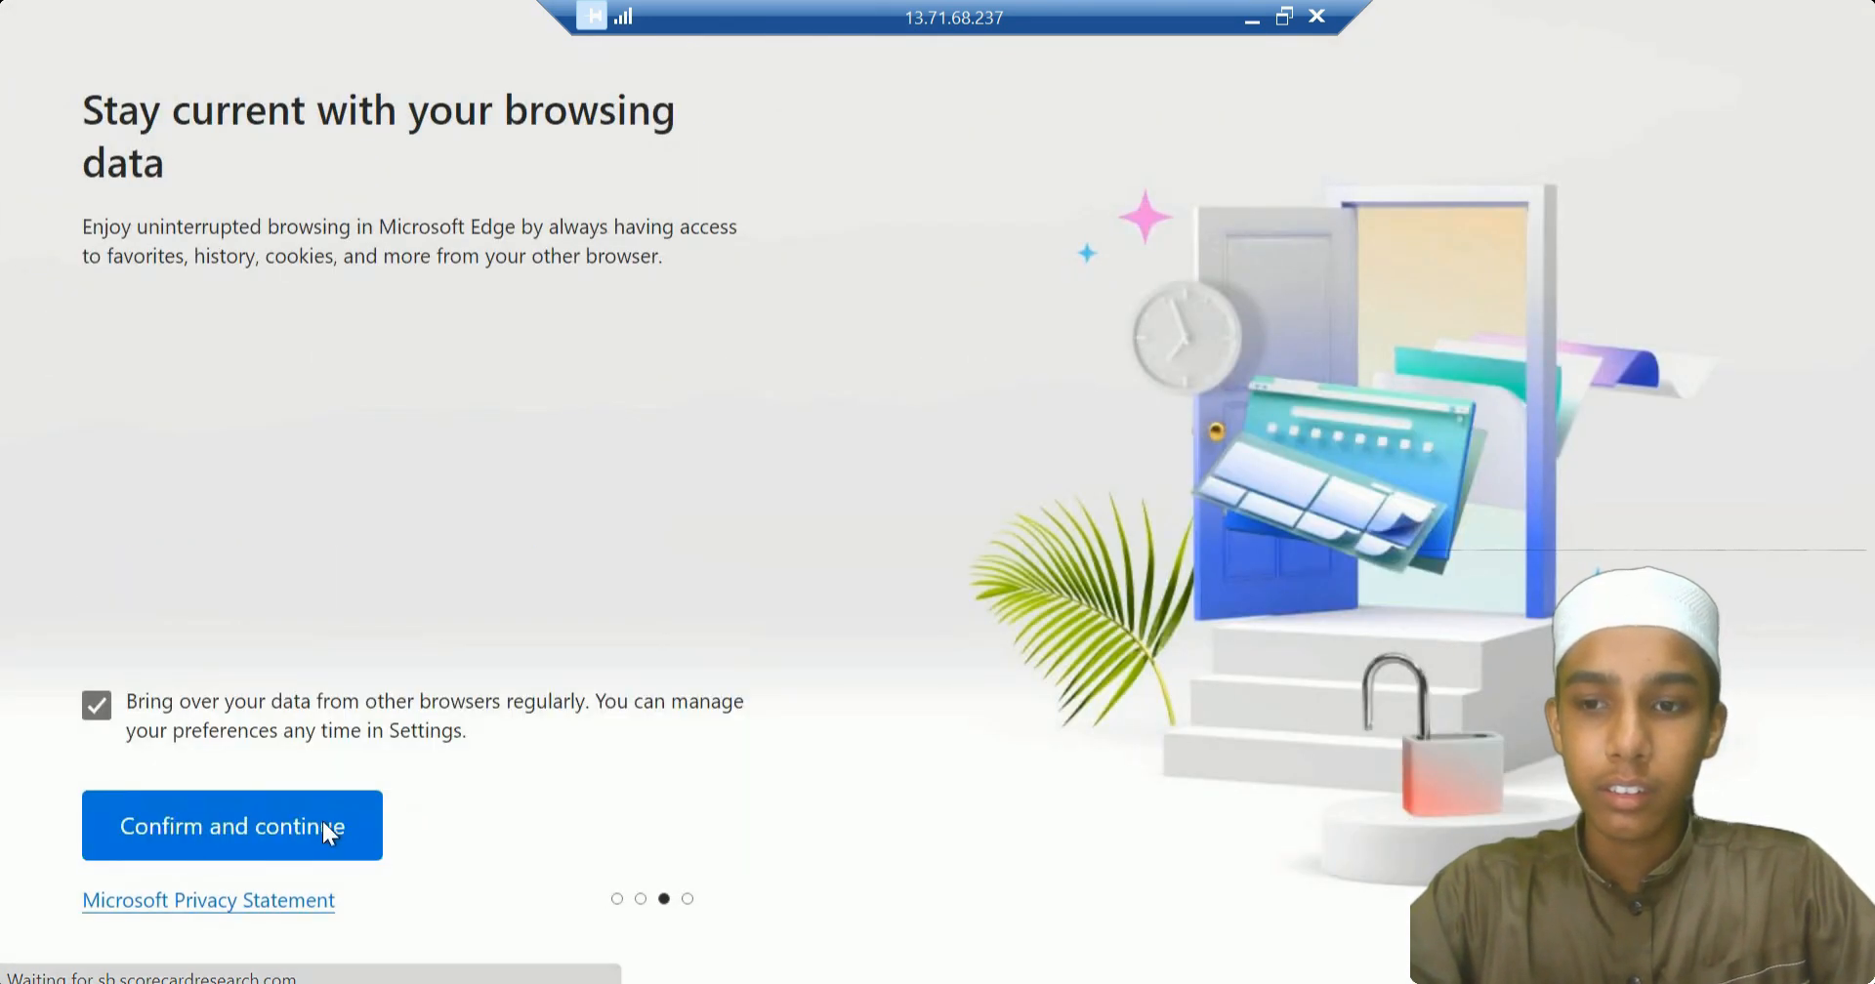
left_click(300, 831)
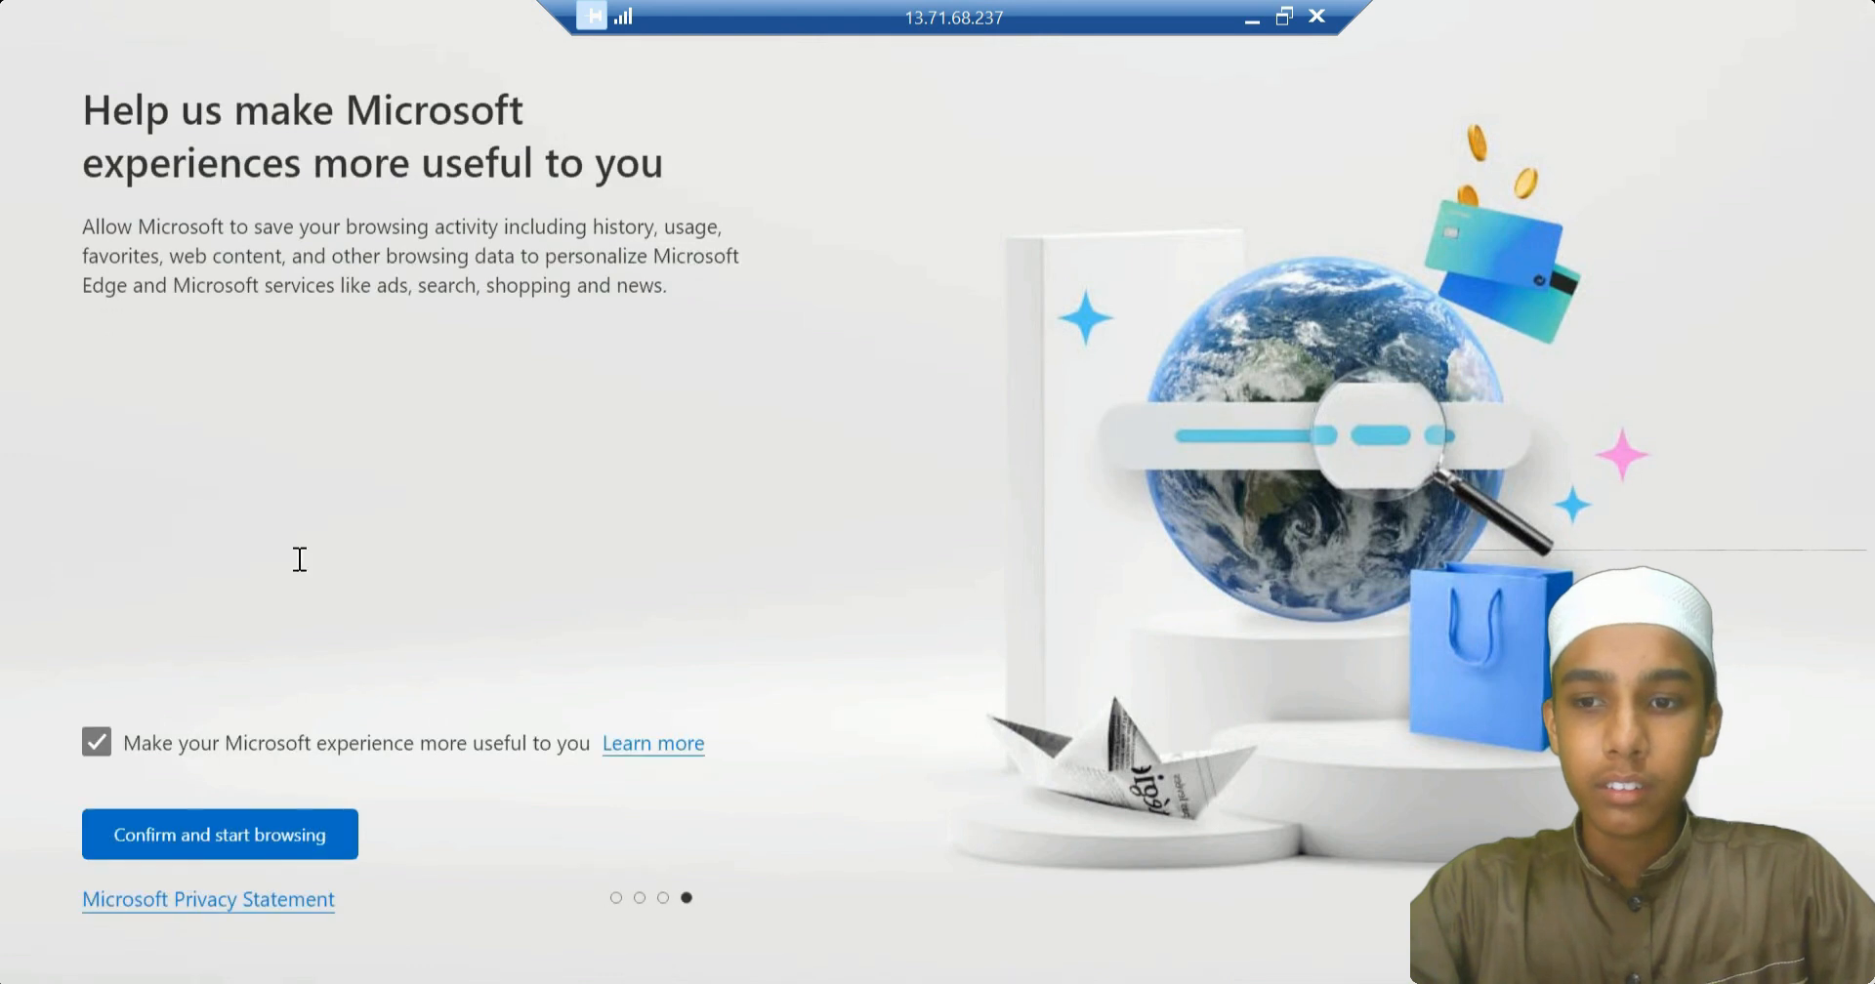
left_click(219, 840)
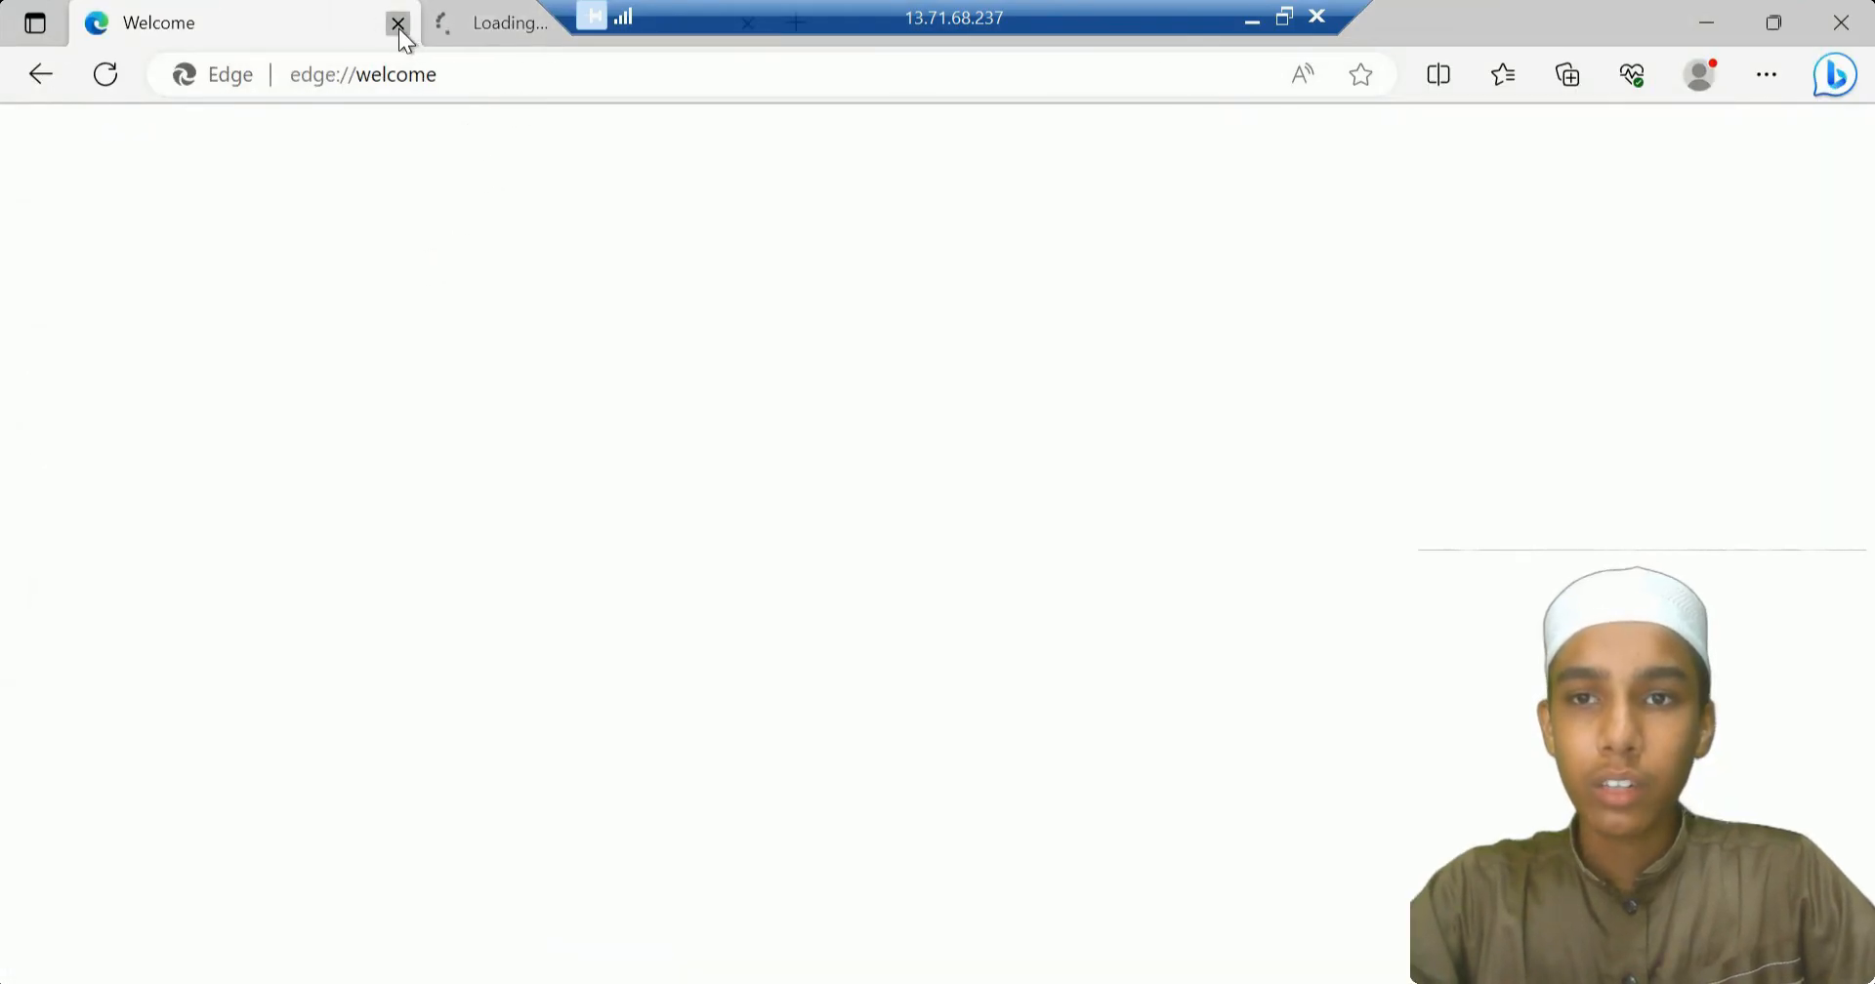
left_click(398, 23)
left_click(442, 24)
left_click(400, 24)
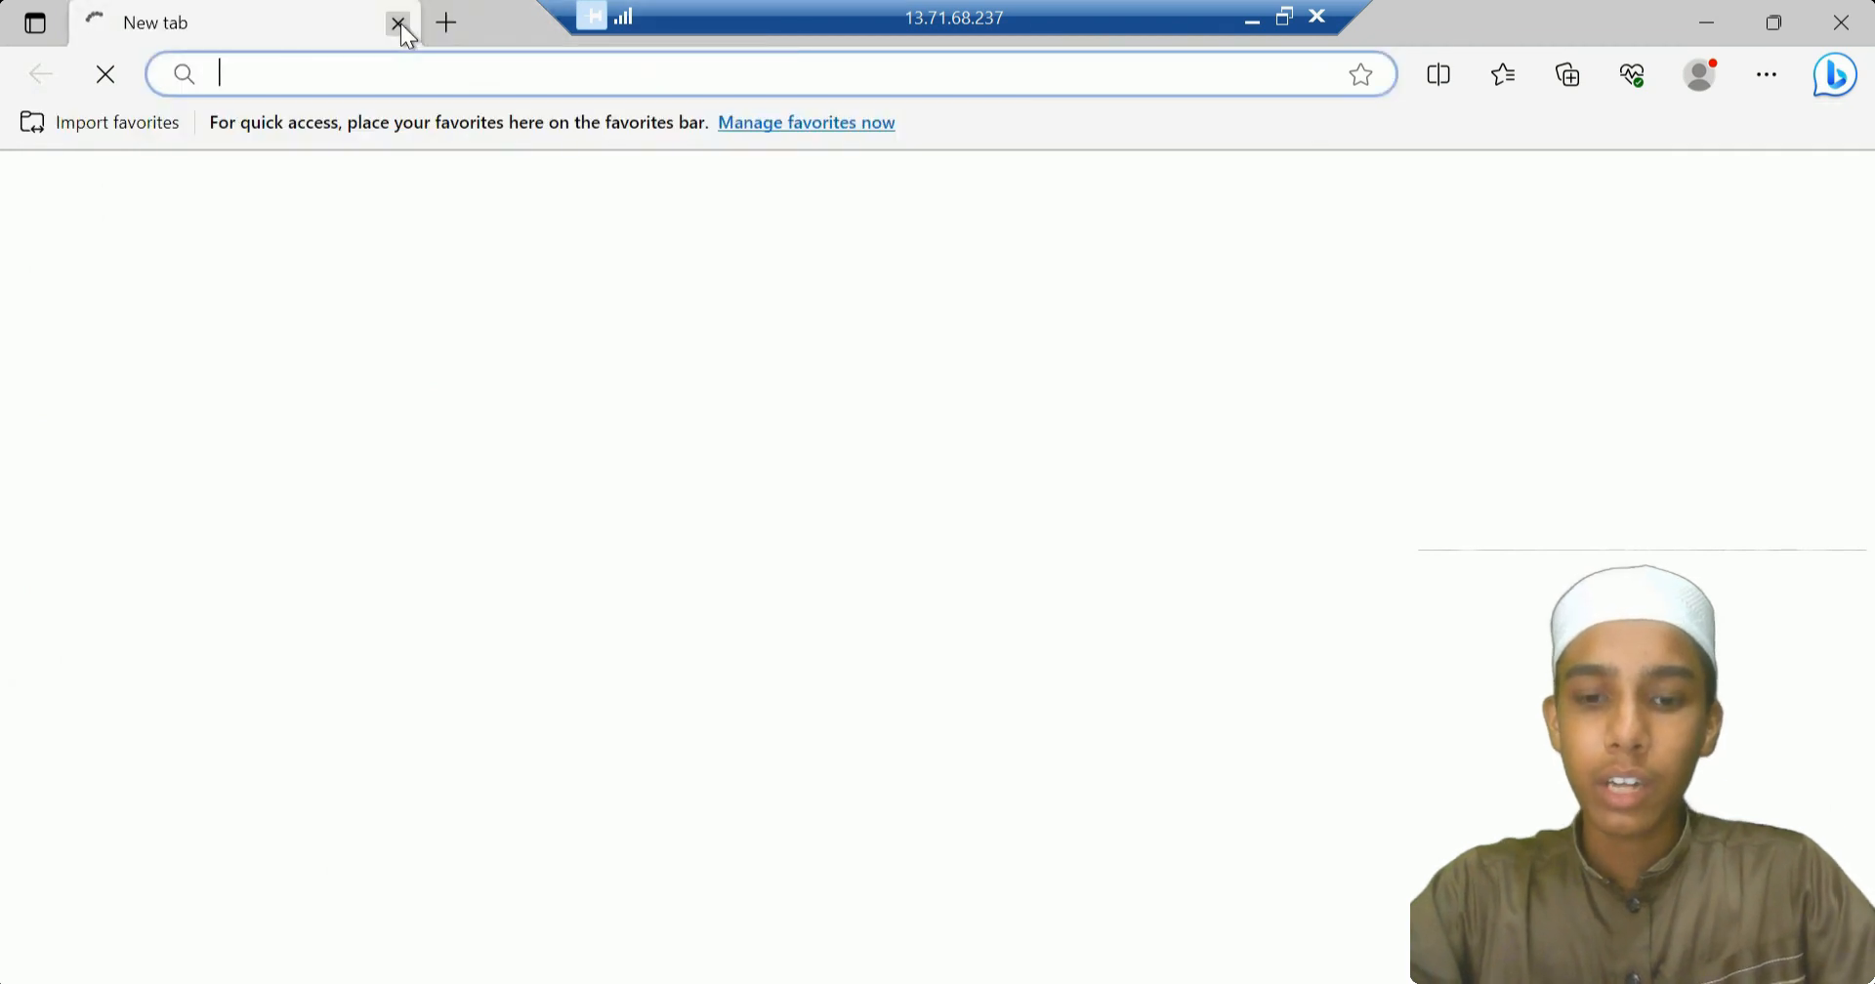
type("y")
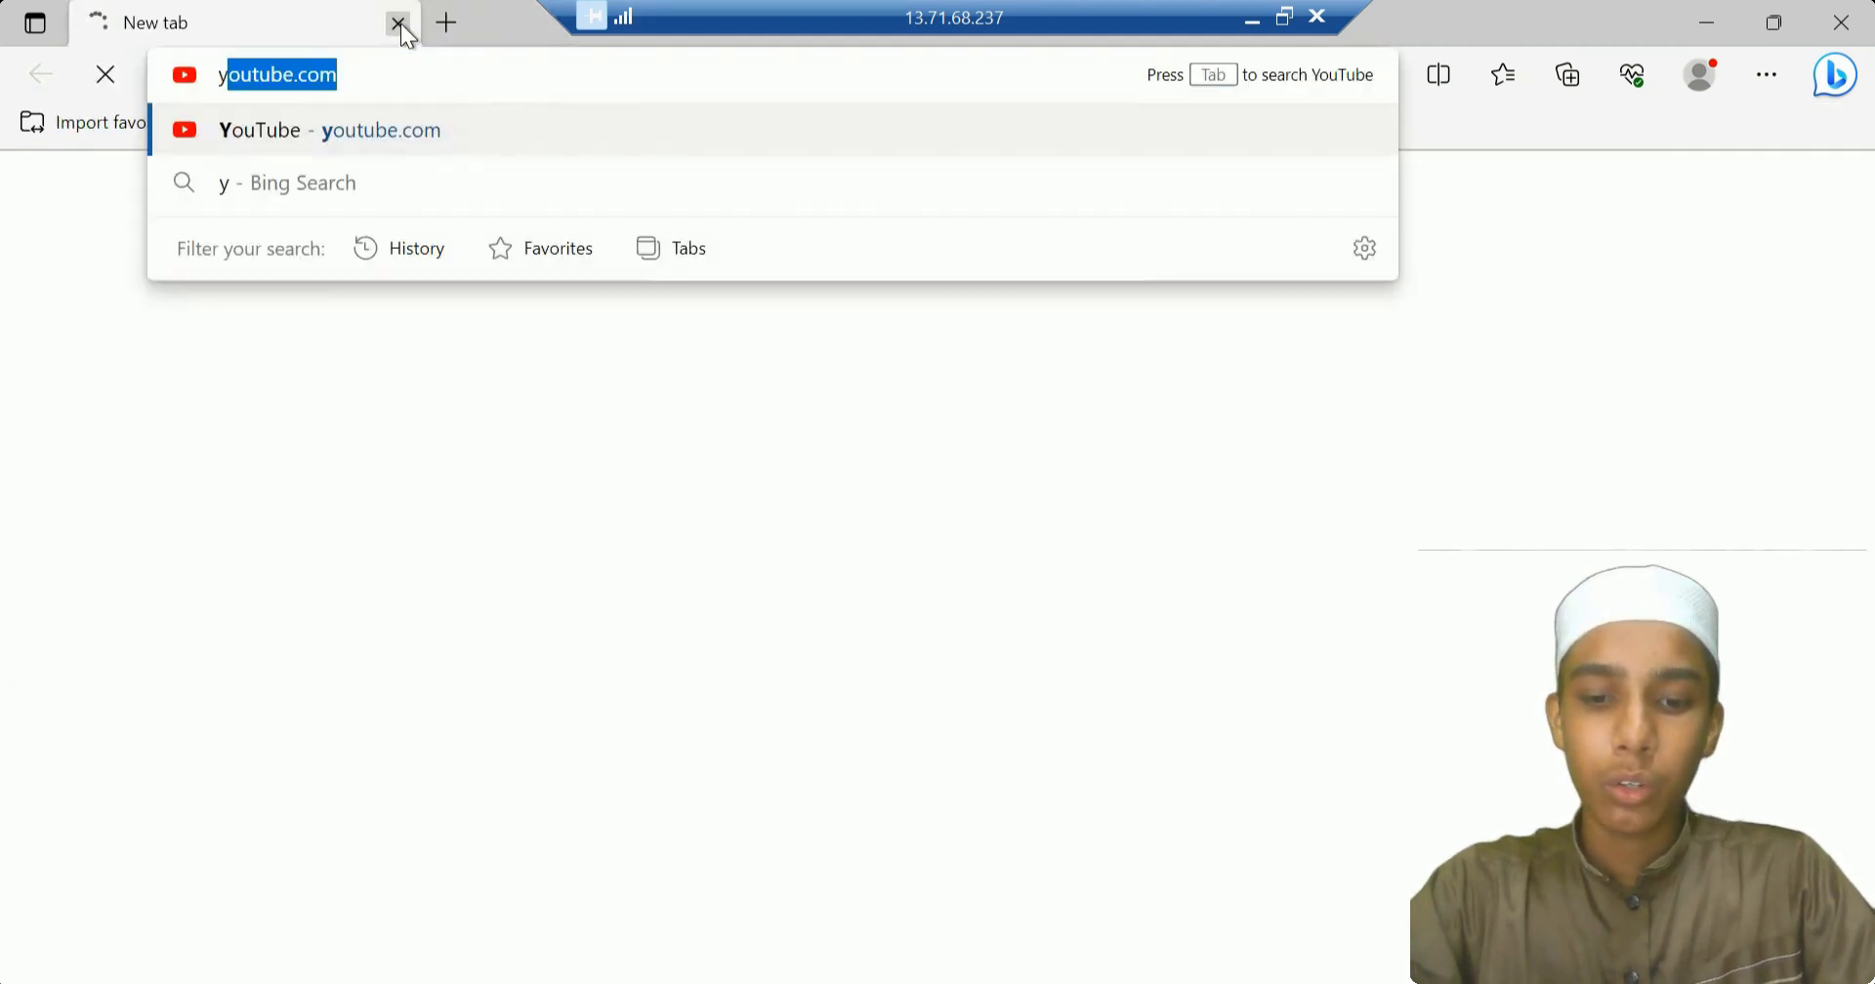
type("outube.com")
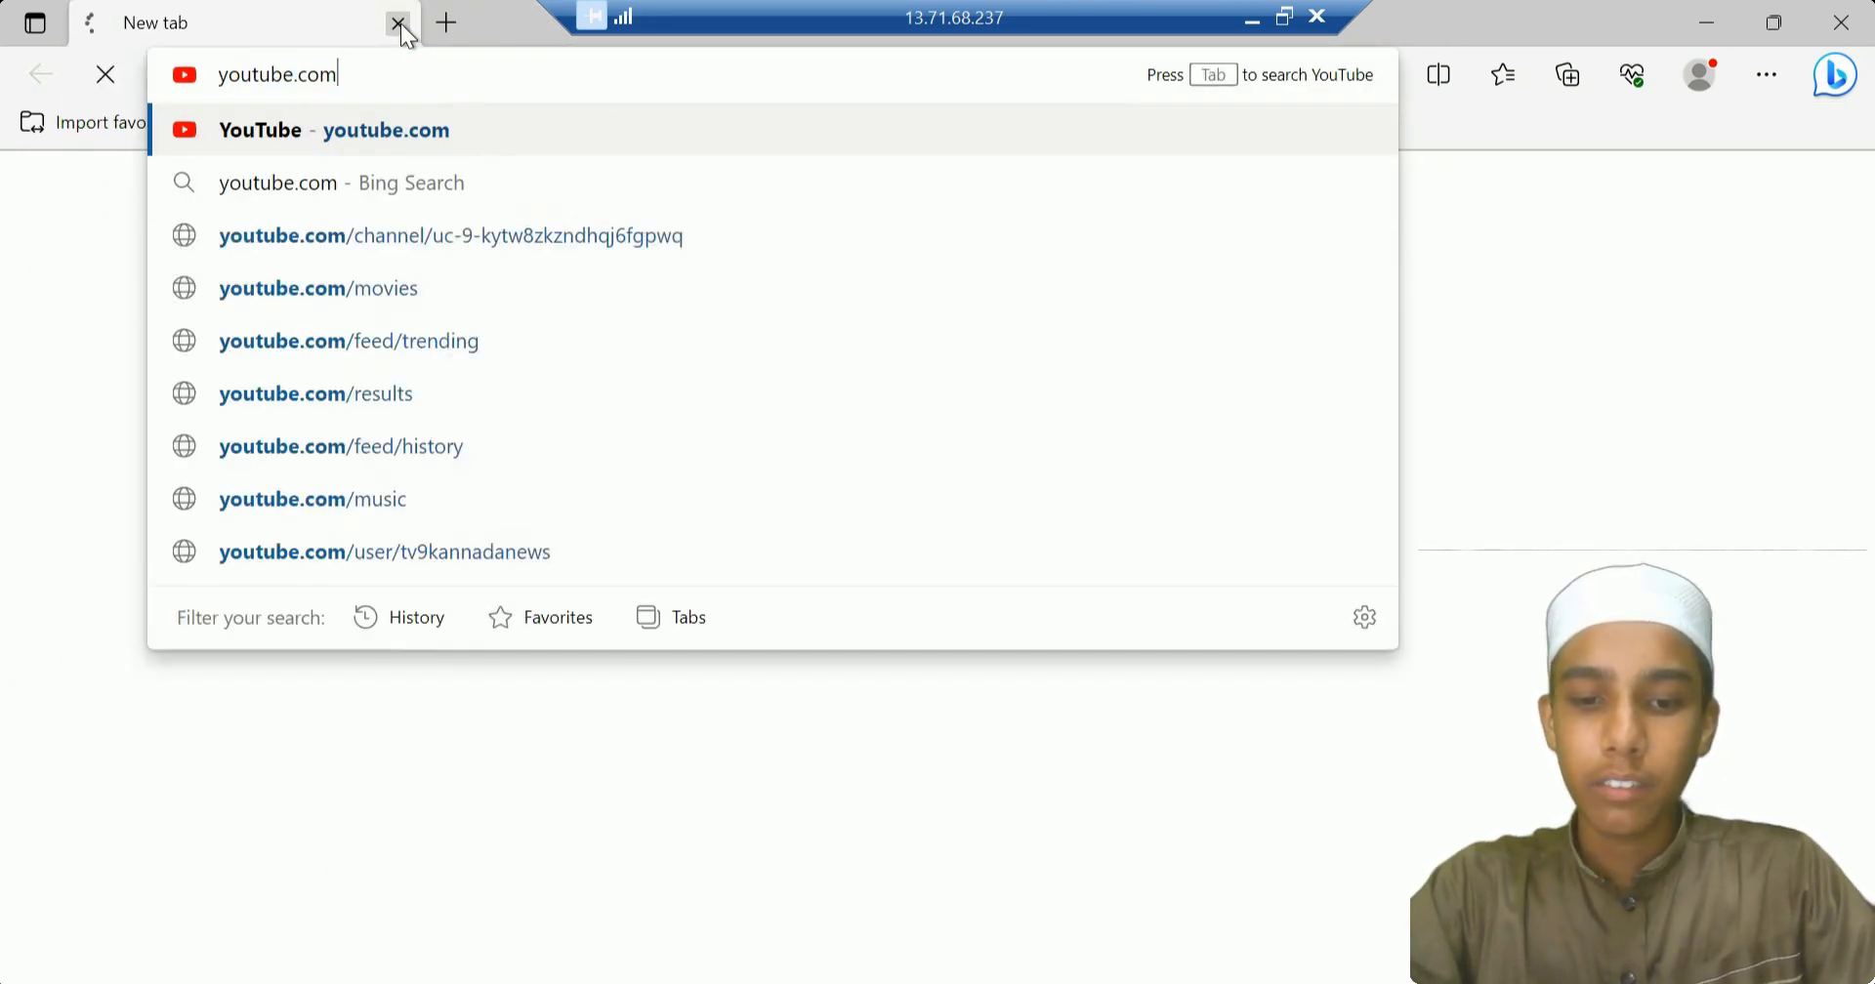
type("/@9syed")
key("Return")
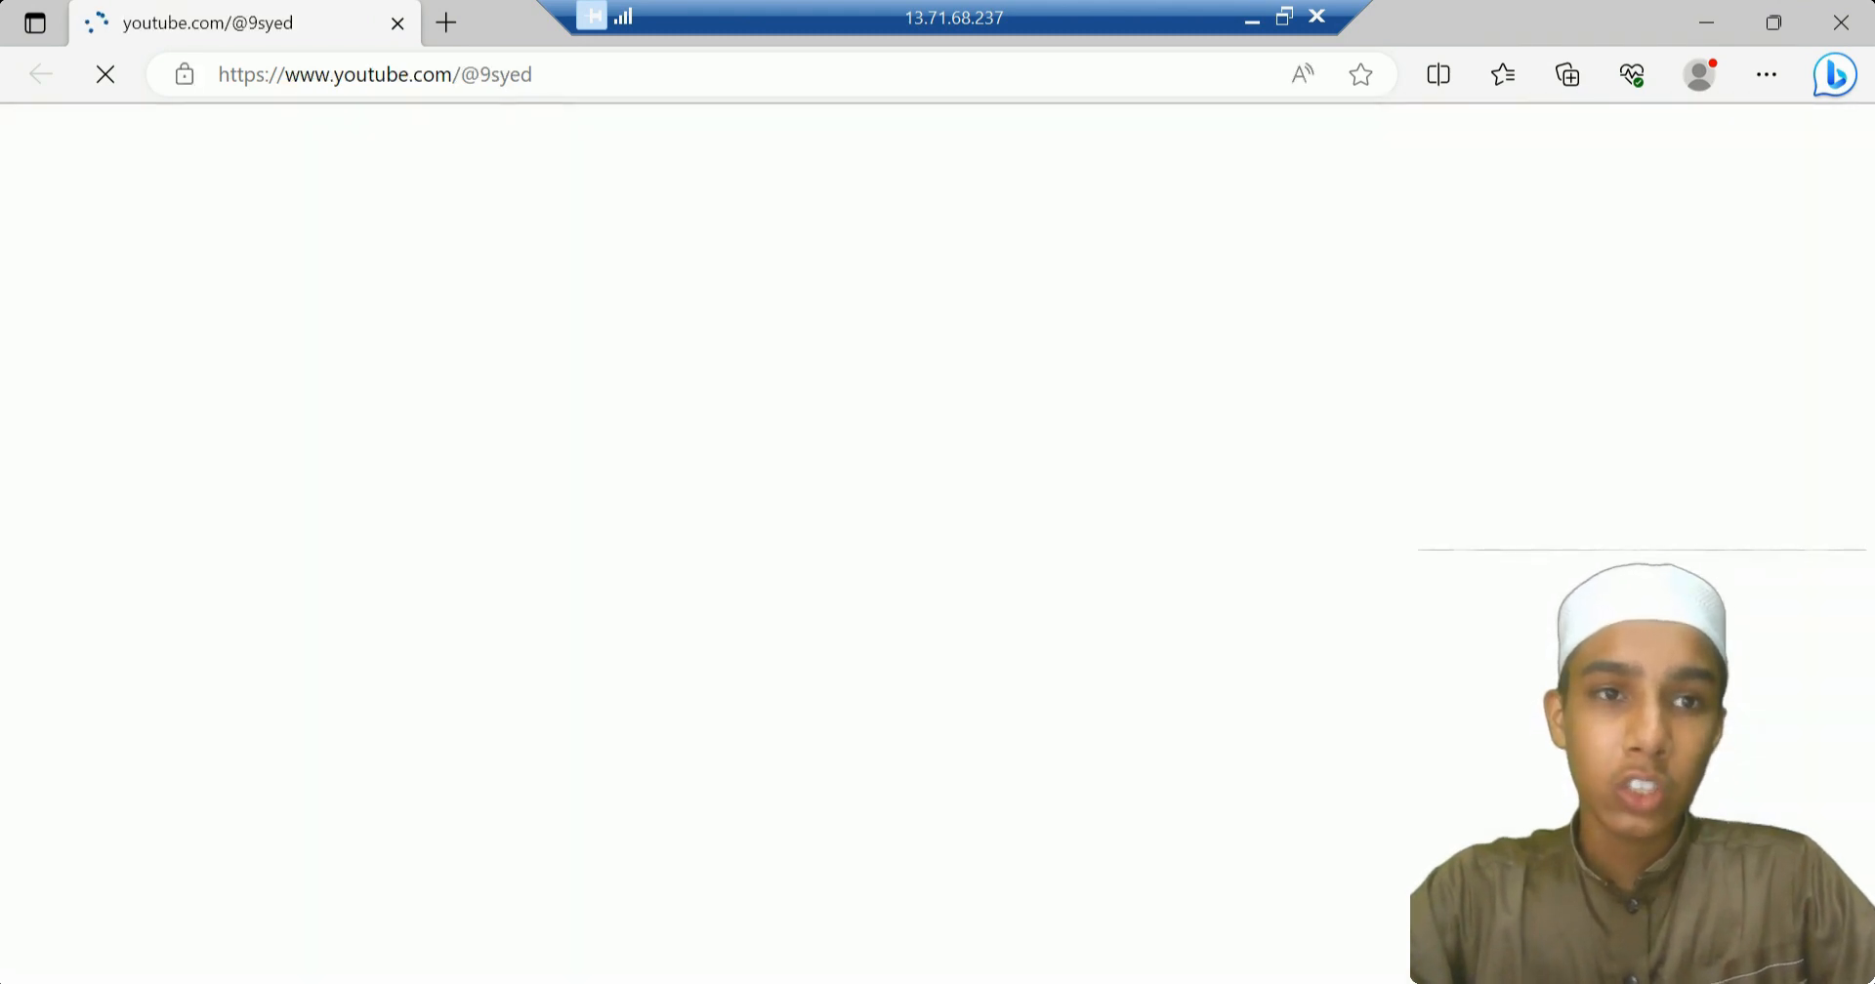
left_click(1253, 19)
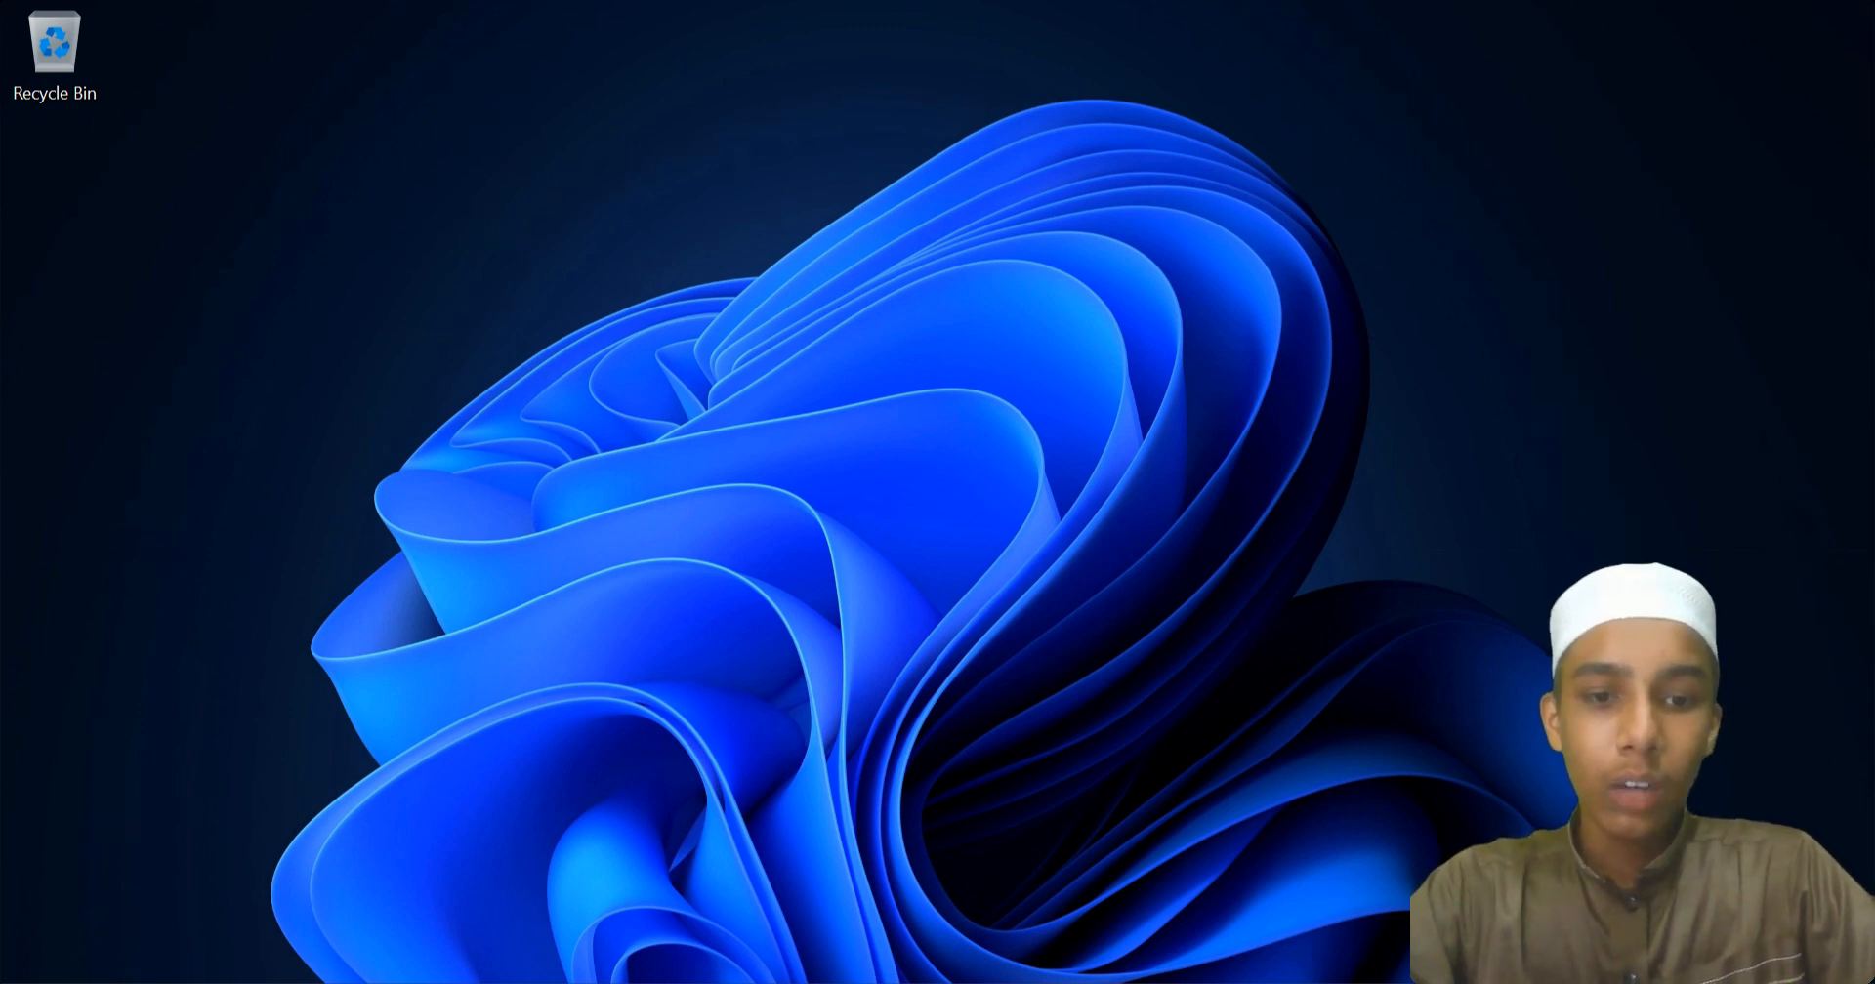
key("alt+Tab")
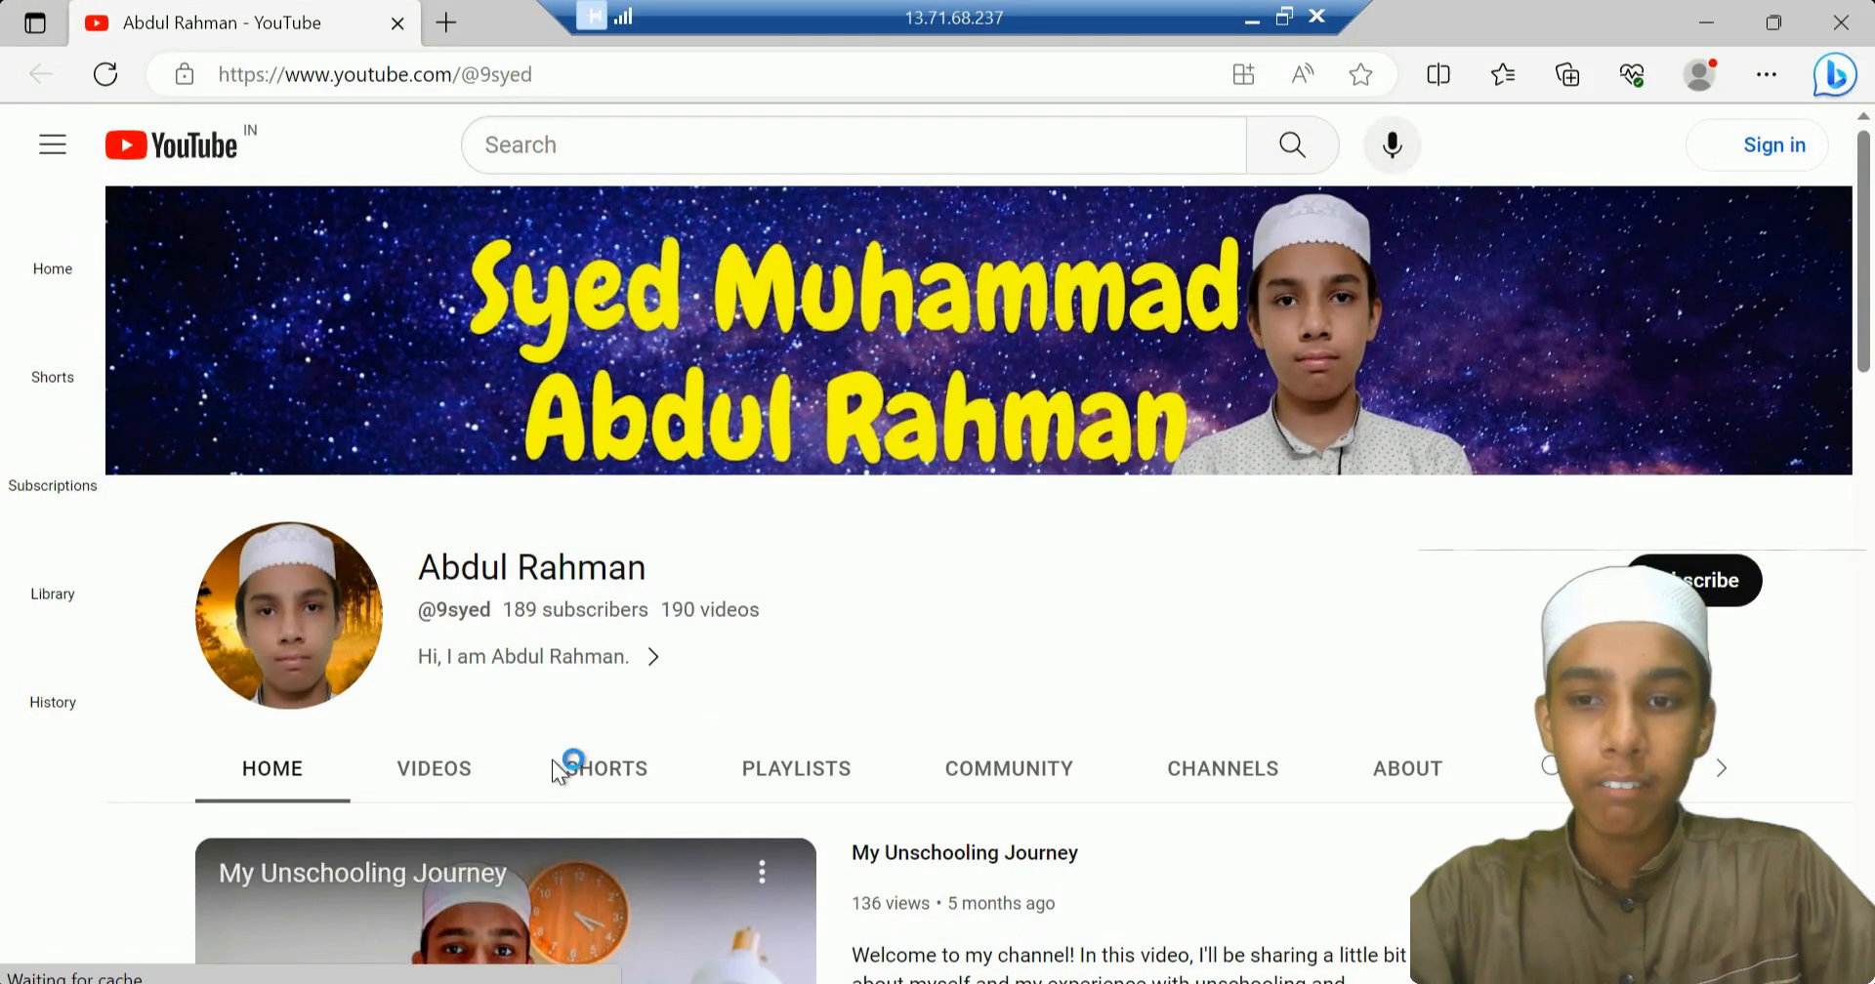
Play 'Creating Azure ML Workspace - MLOPS - Part - 5' from the channel's videos, skip to 2:03, and close Edge.
left_click(418, 779)
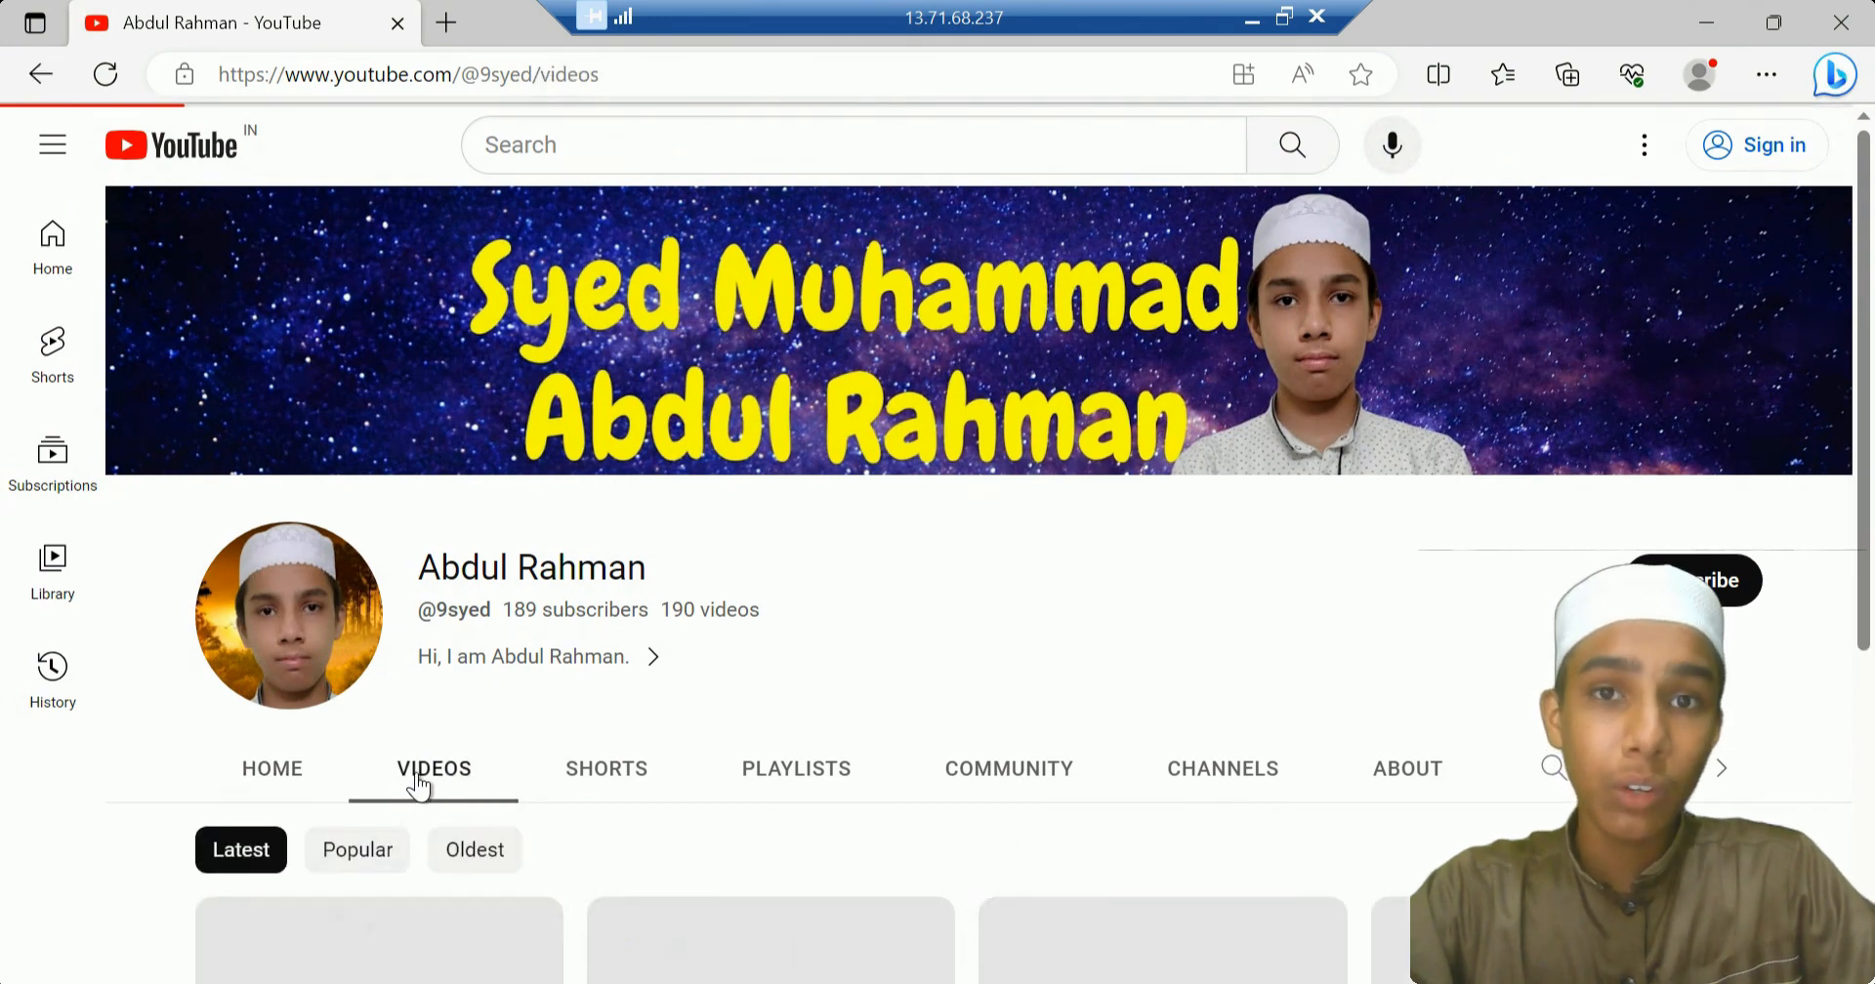
scroll(676, 447, "down", 5)
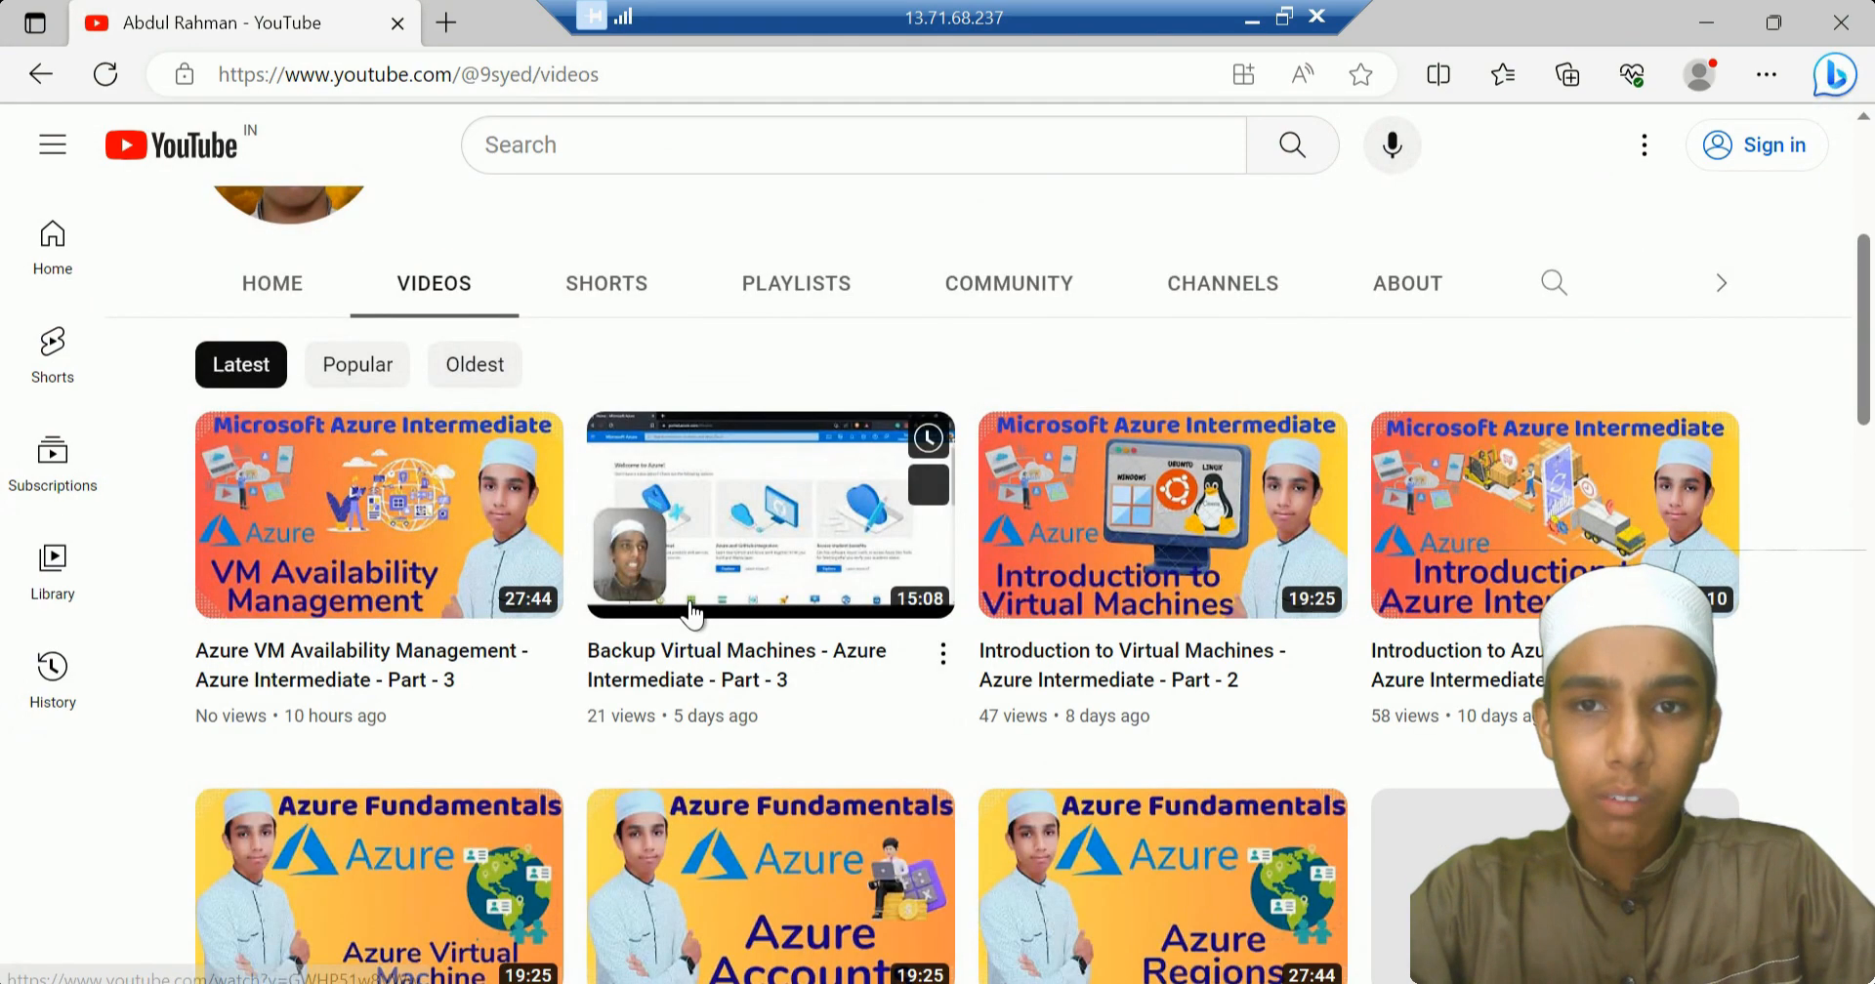
scroll(884, 130, "down", 10)
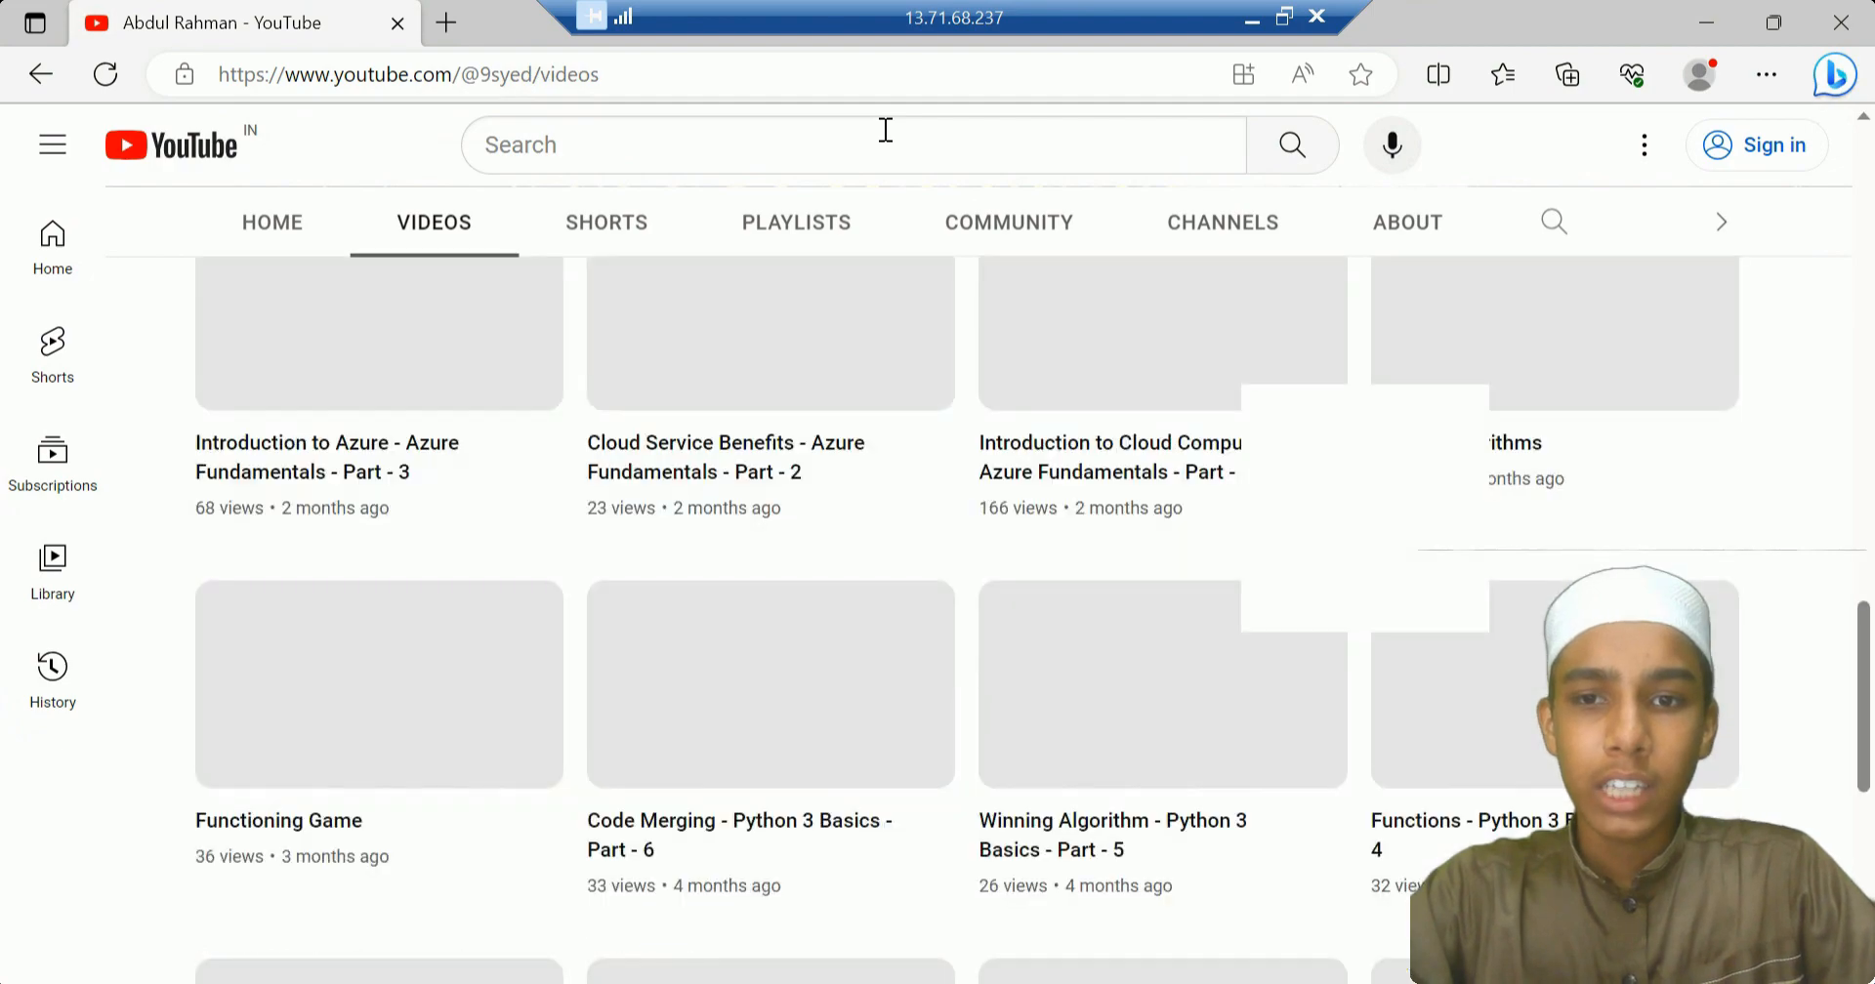
scroll(885, 130, "up", 5)
scroll(886, 130, "down", 12)
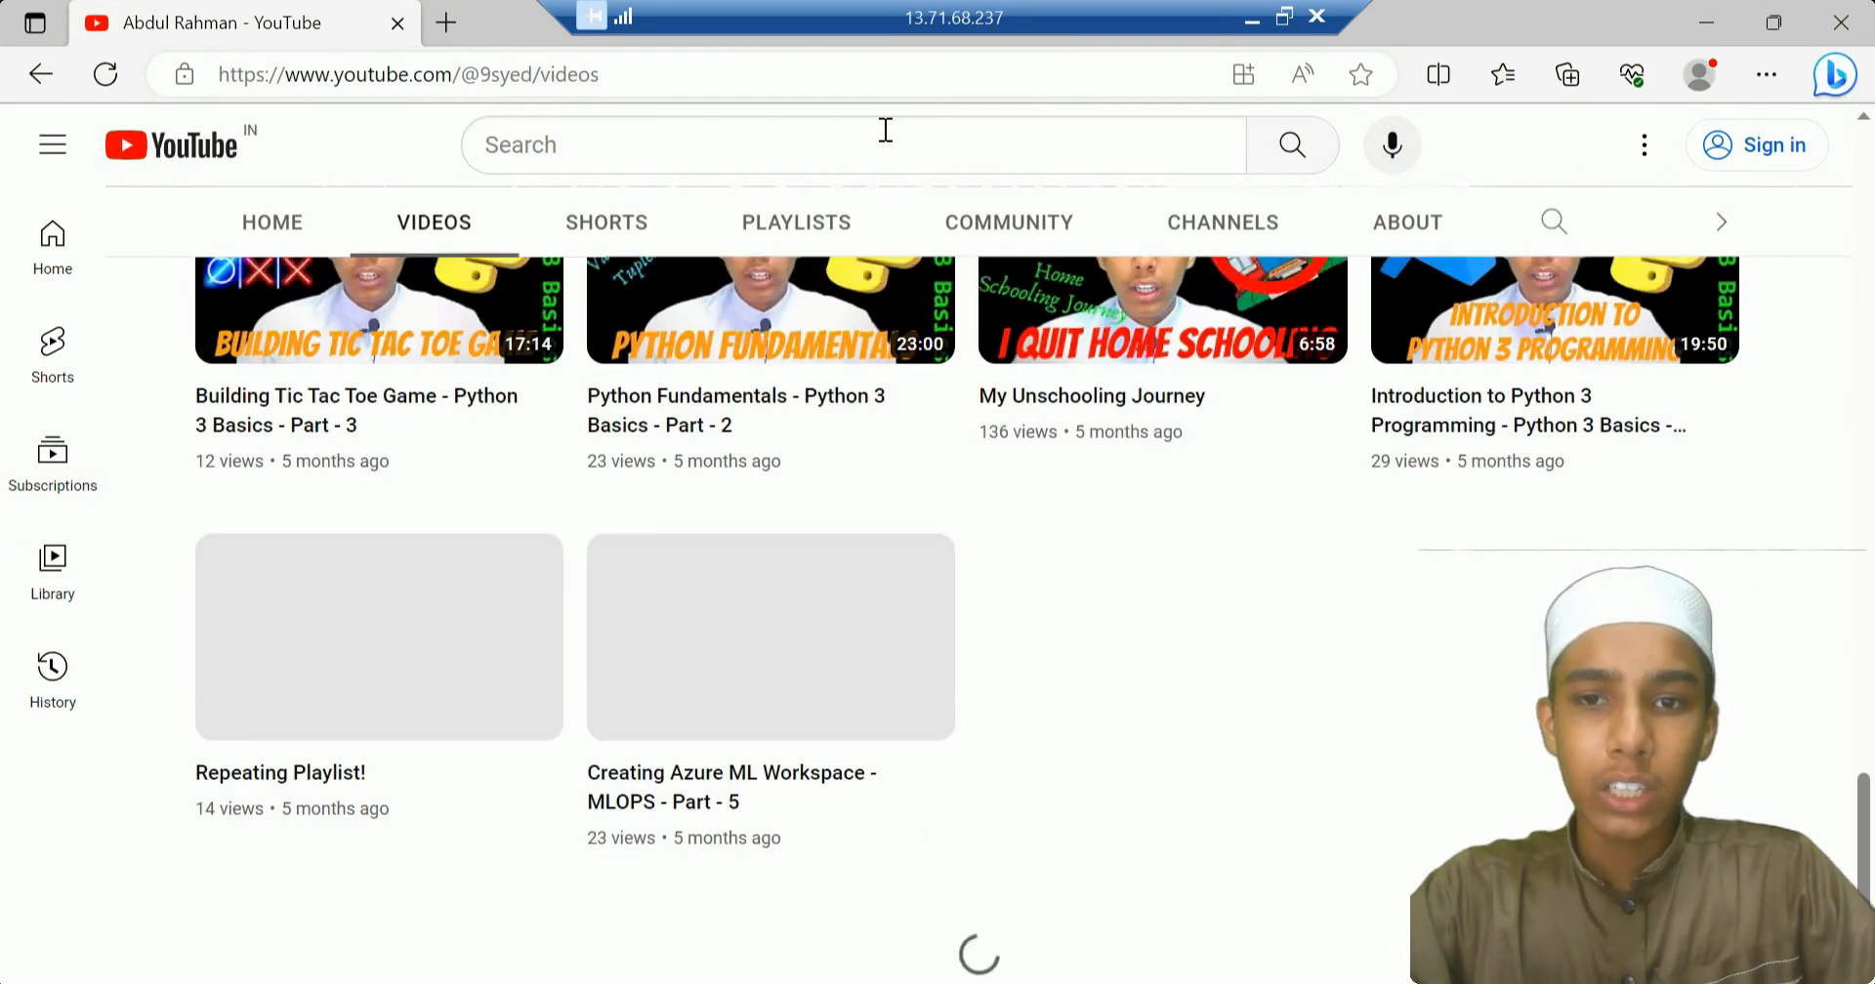
scroll(885, 130, "down", 3)
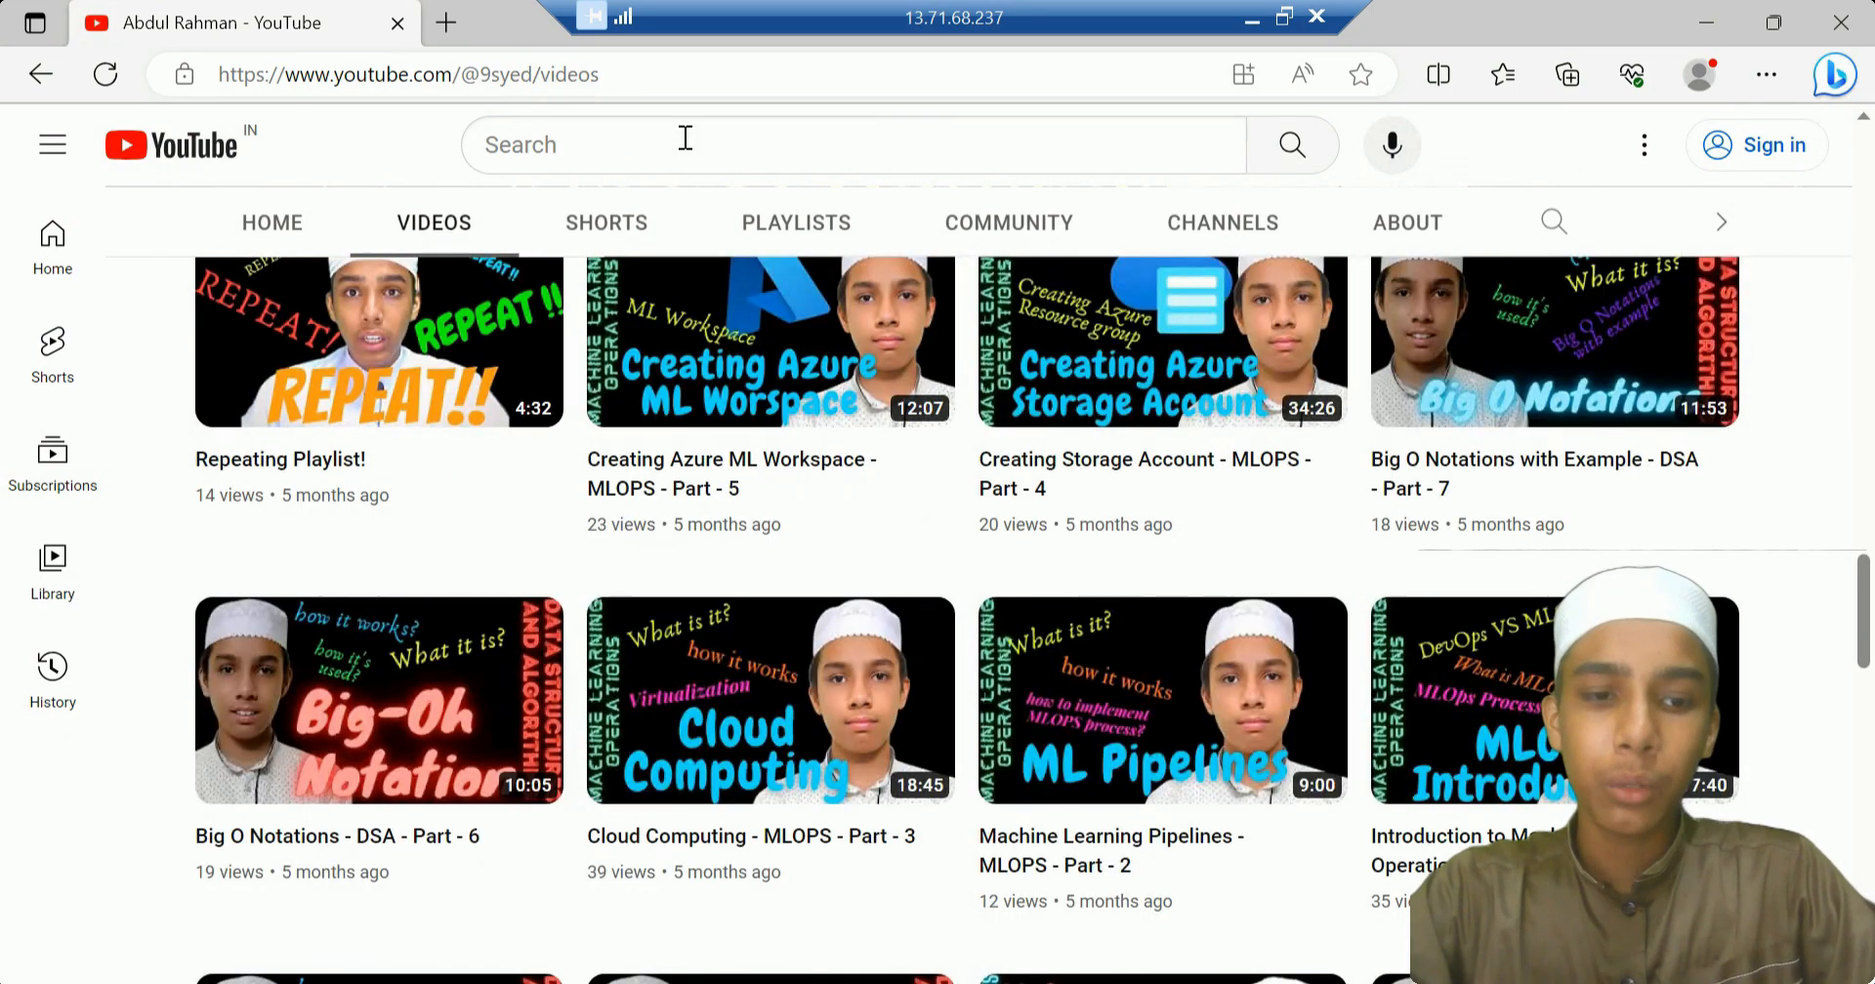
key("XF86AudioRaiseVolume")
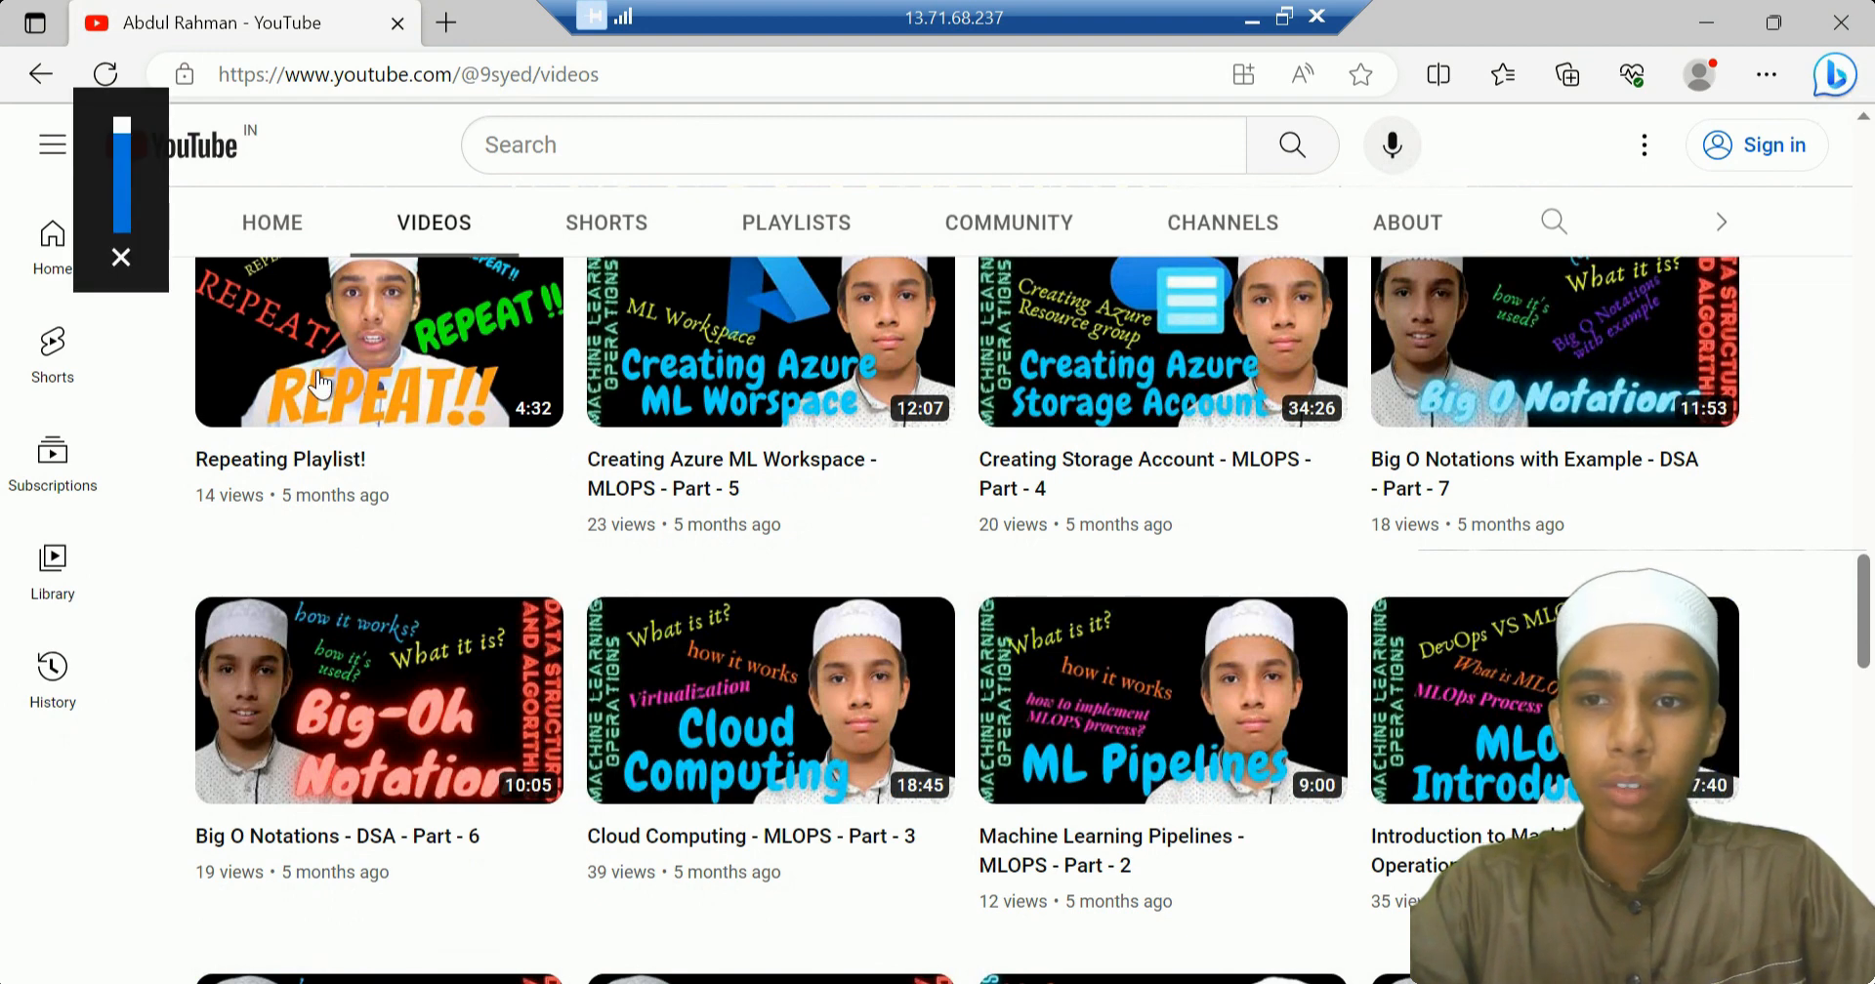
left_click(817, 410)
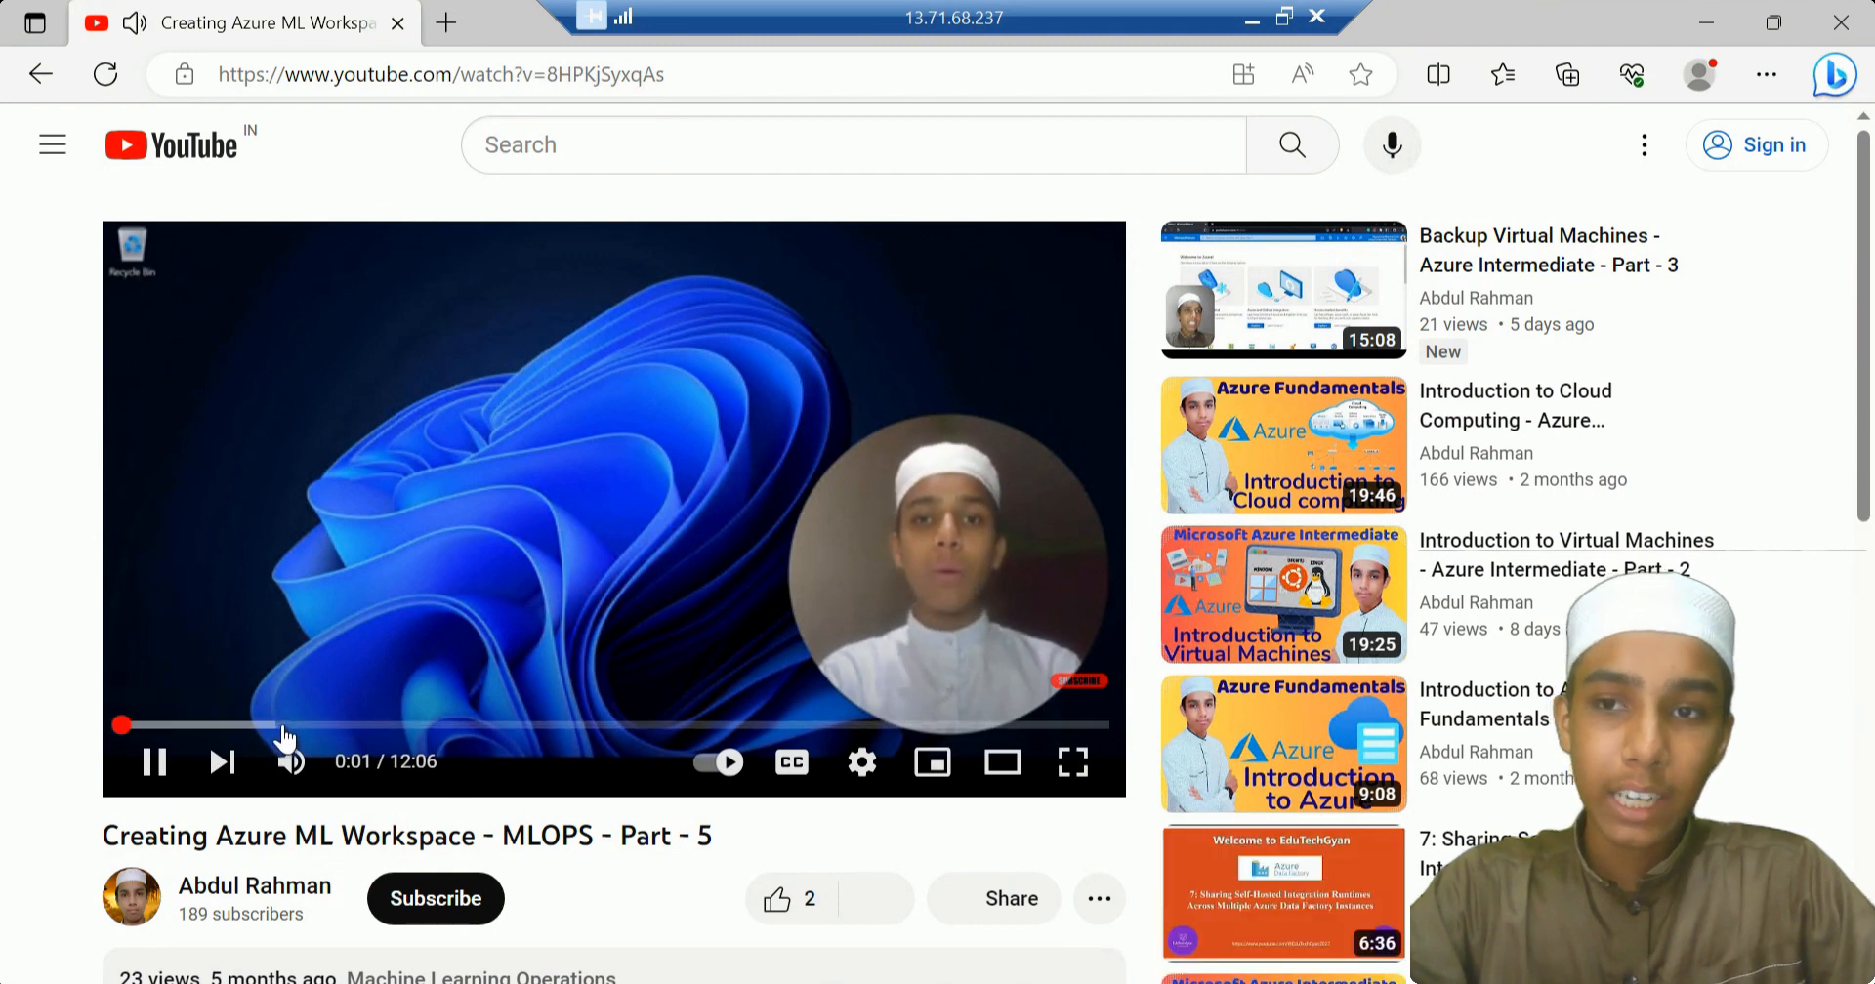
left_click(289, 725)
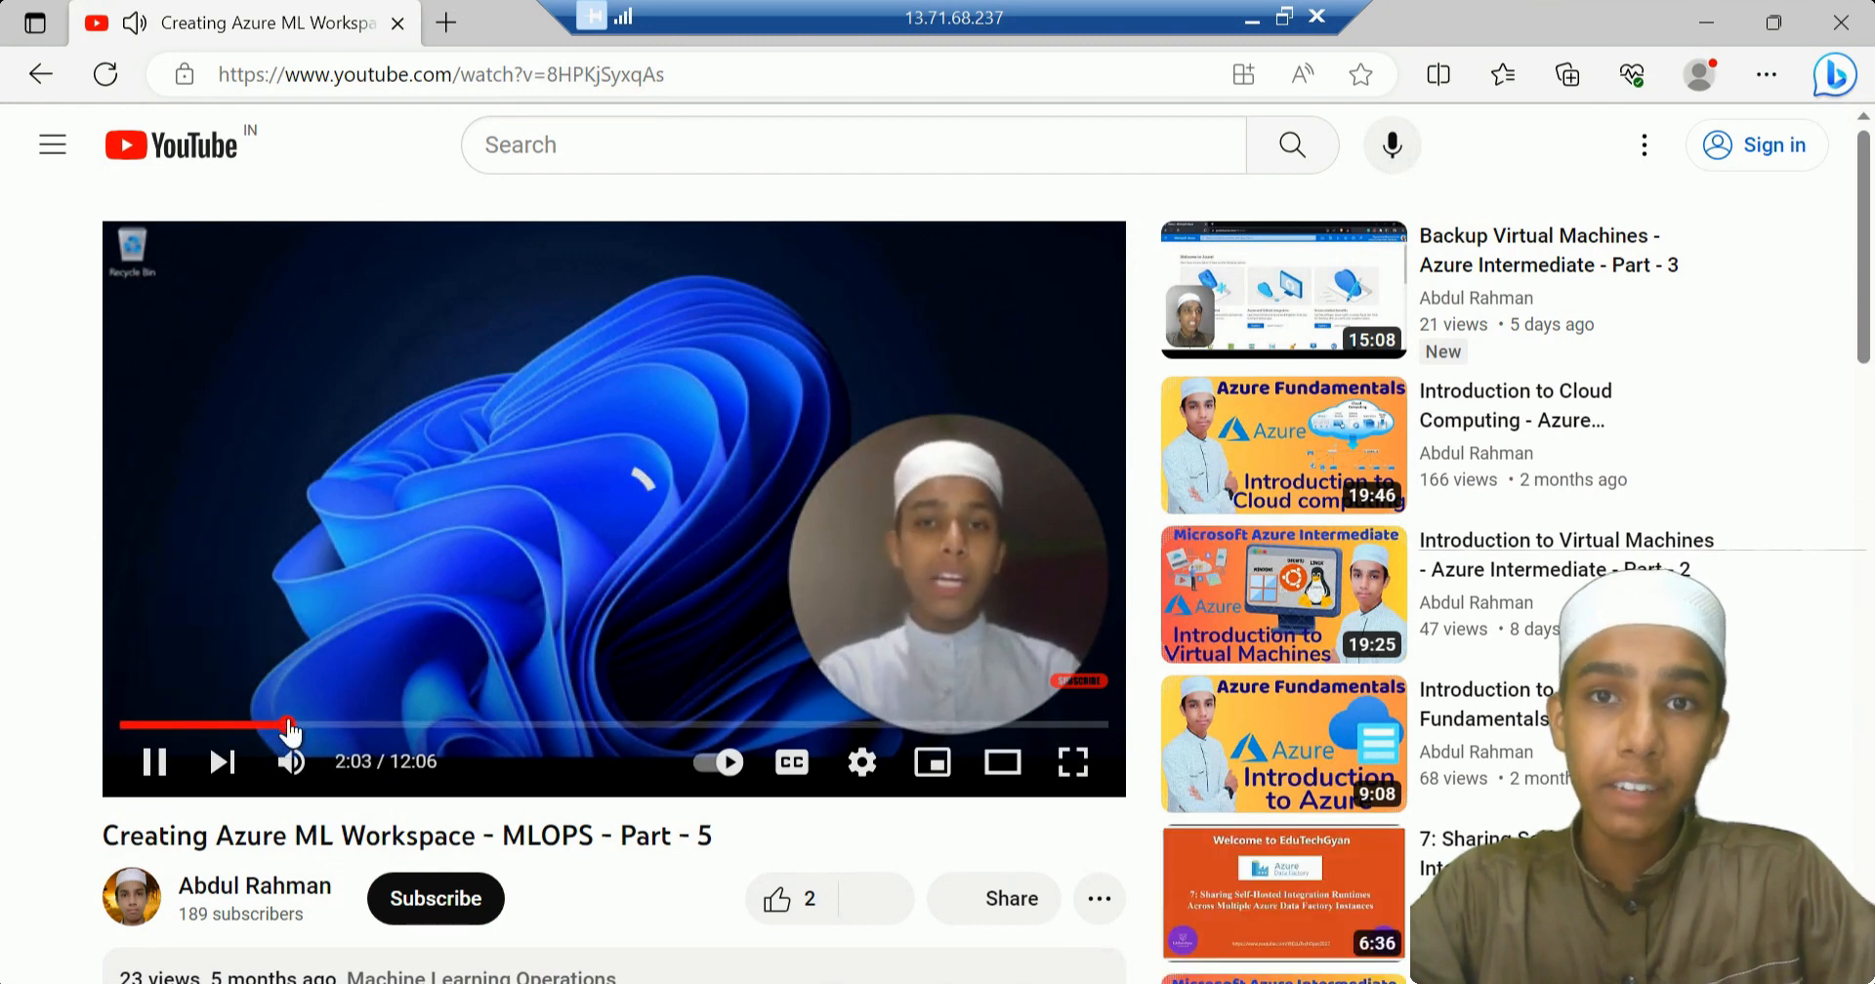
left_click(398, 22)
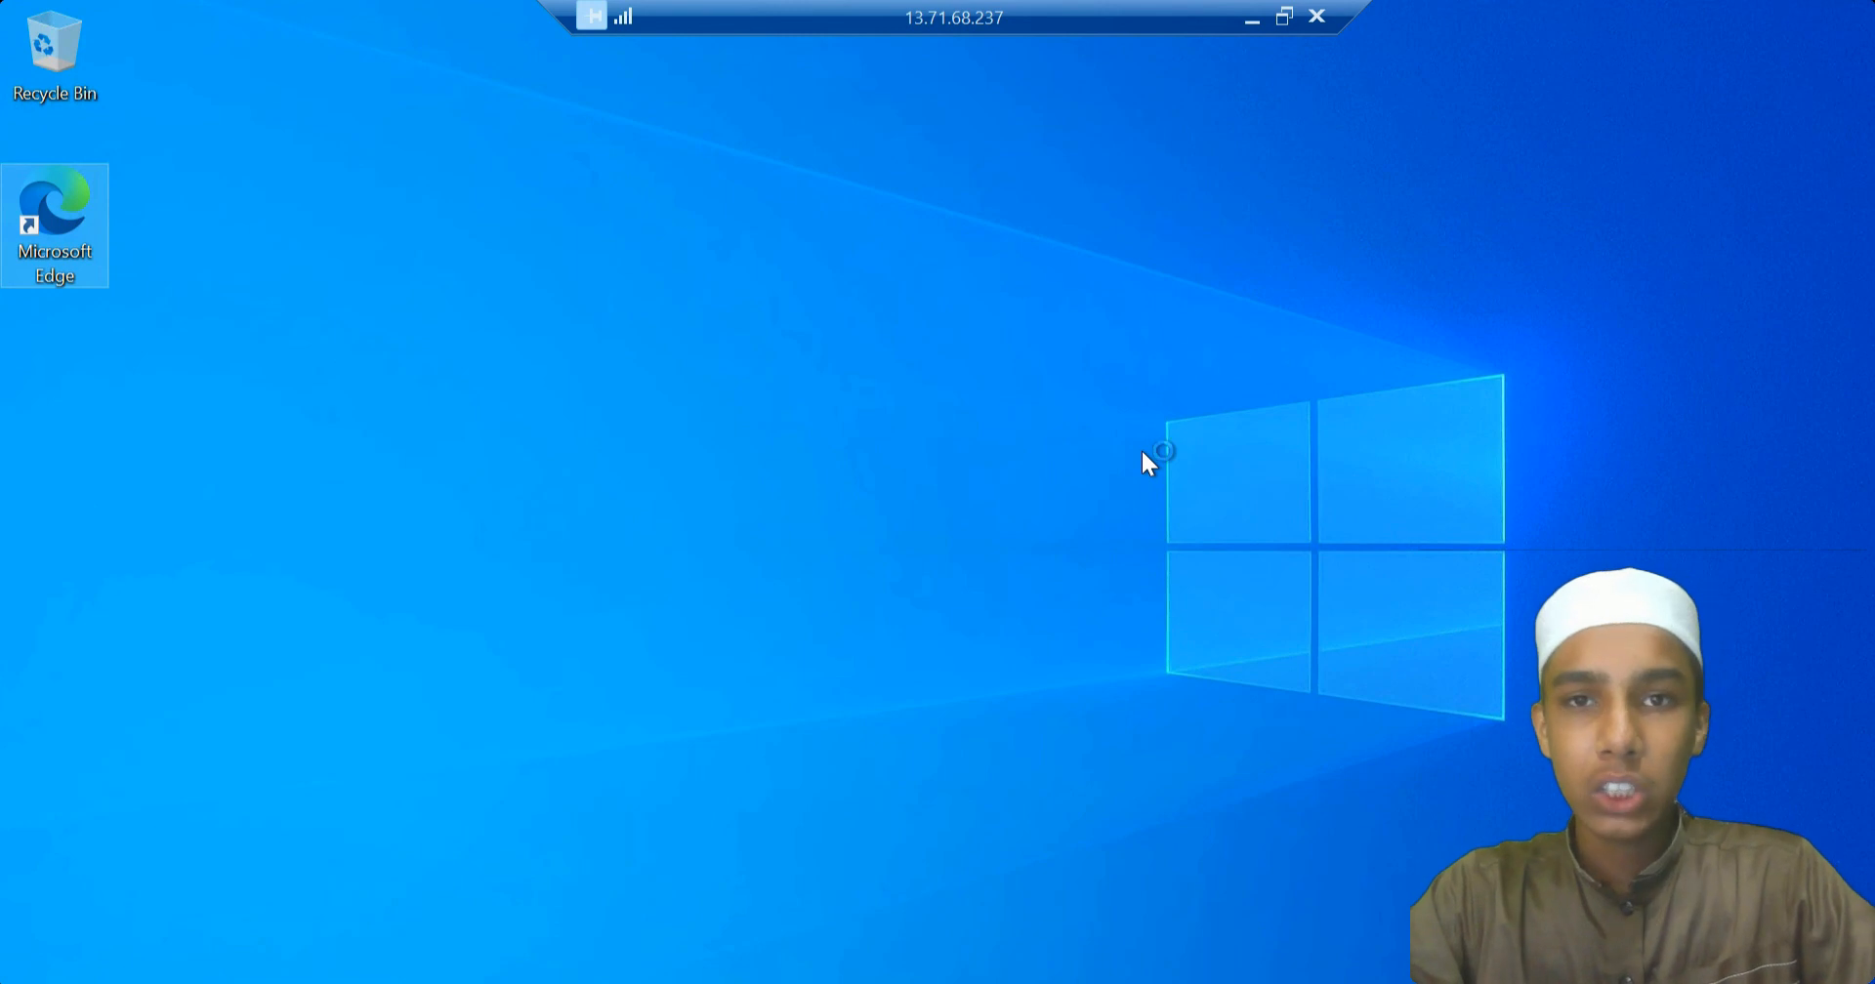
Open and dismiss the search bar options and Start power menu on the remote desktop.
left_click(1232, 311)
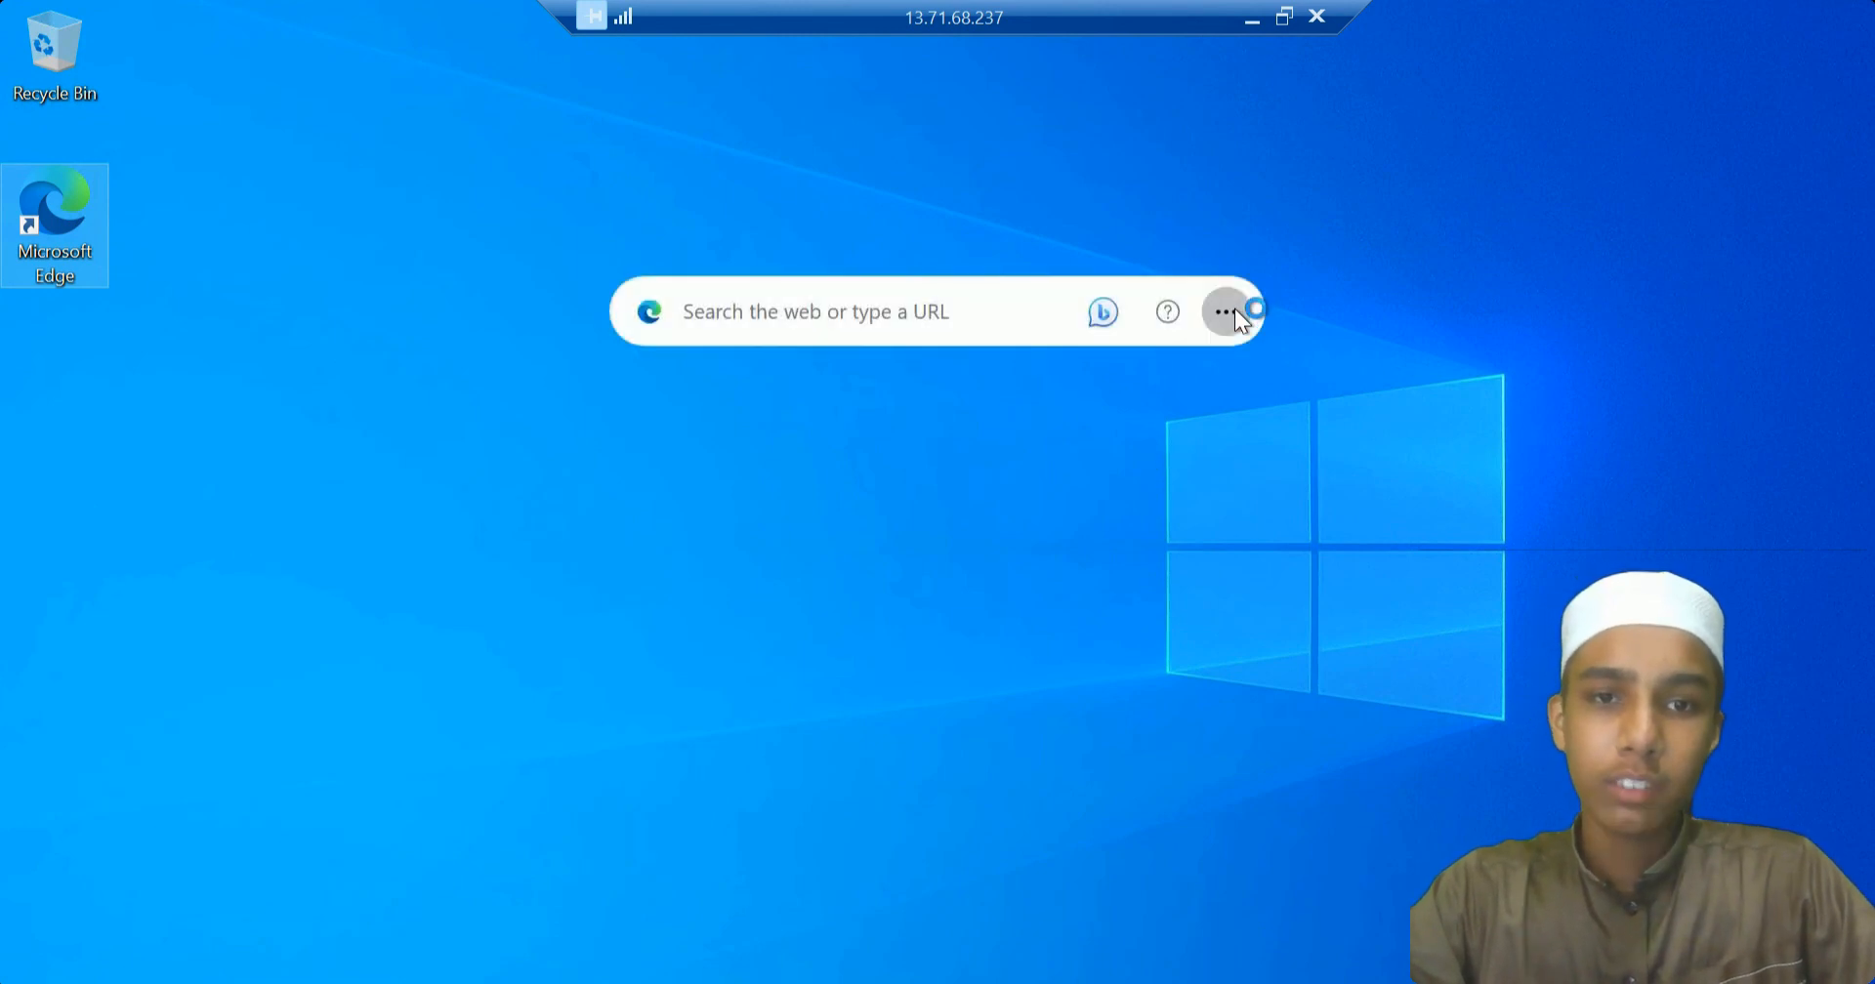
left_click(1299, 256)
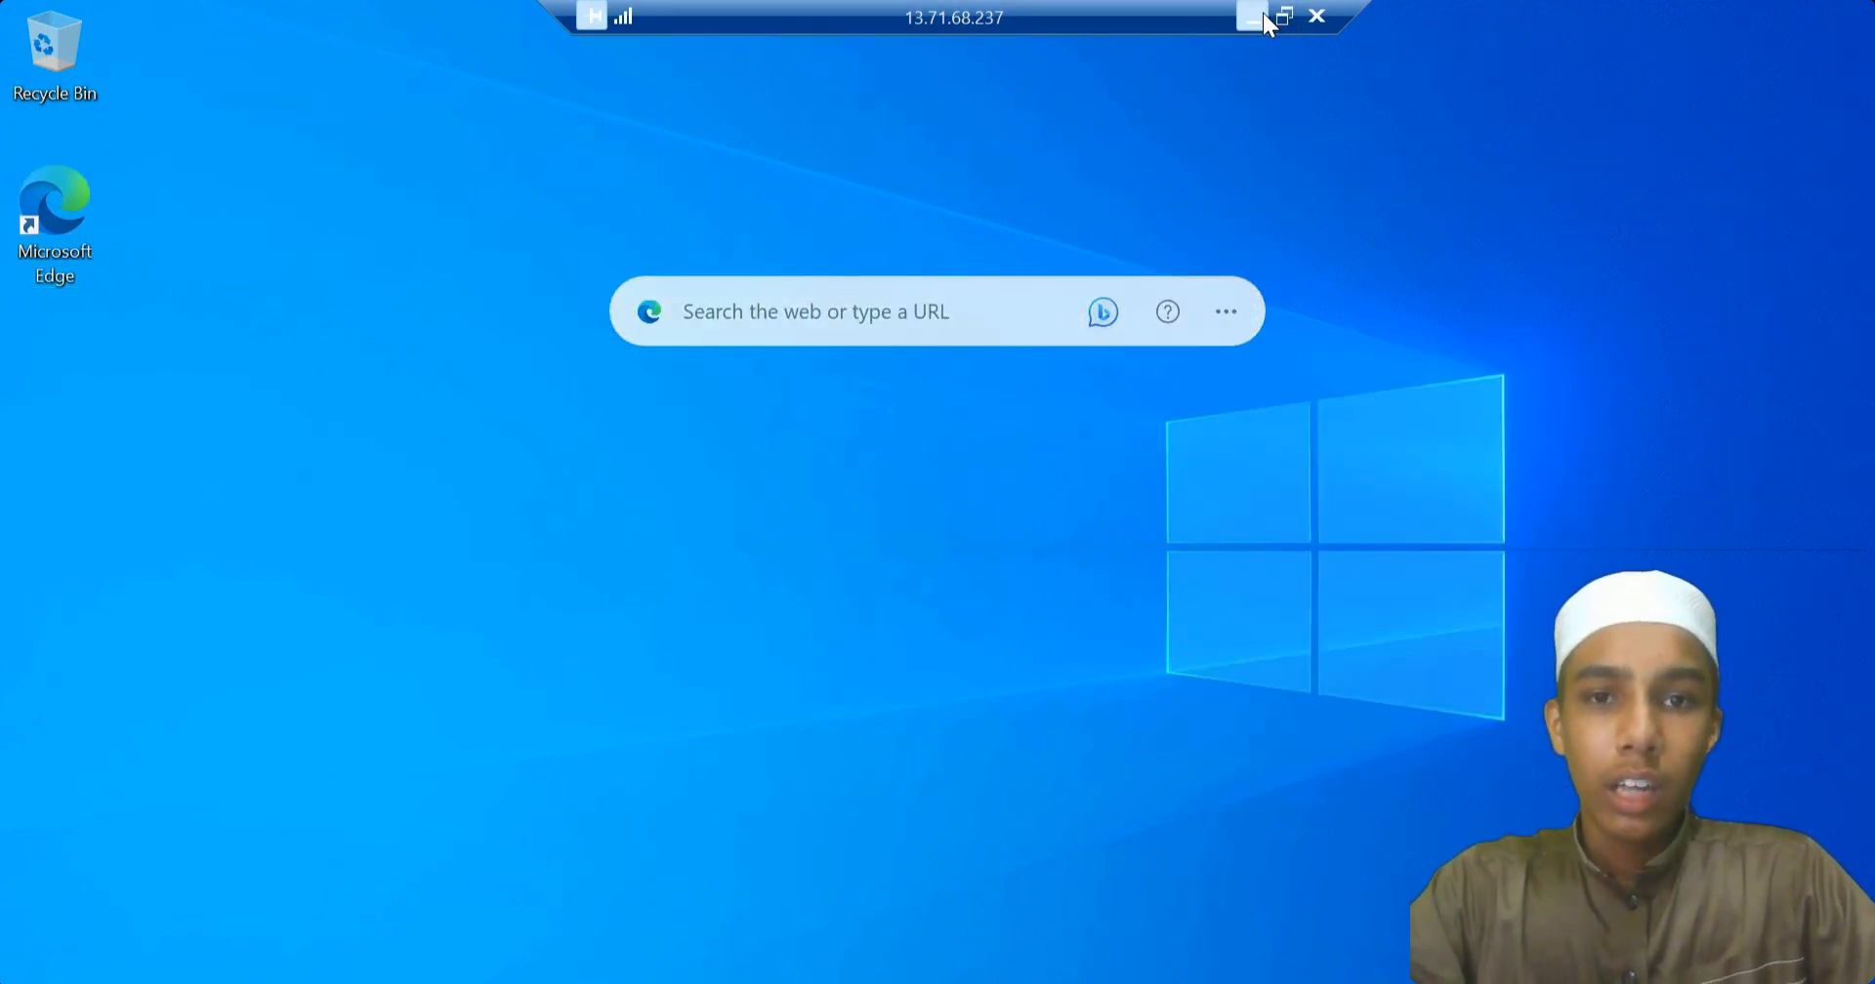
left_click(1253, 17)
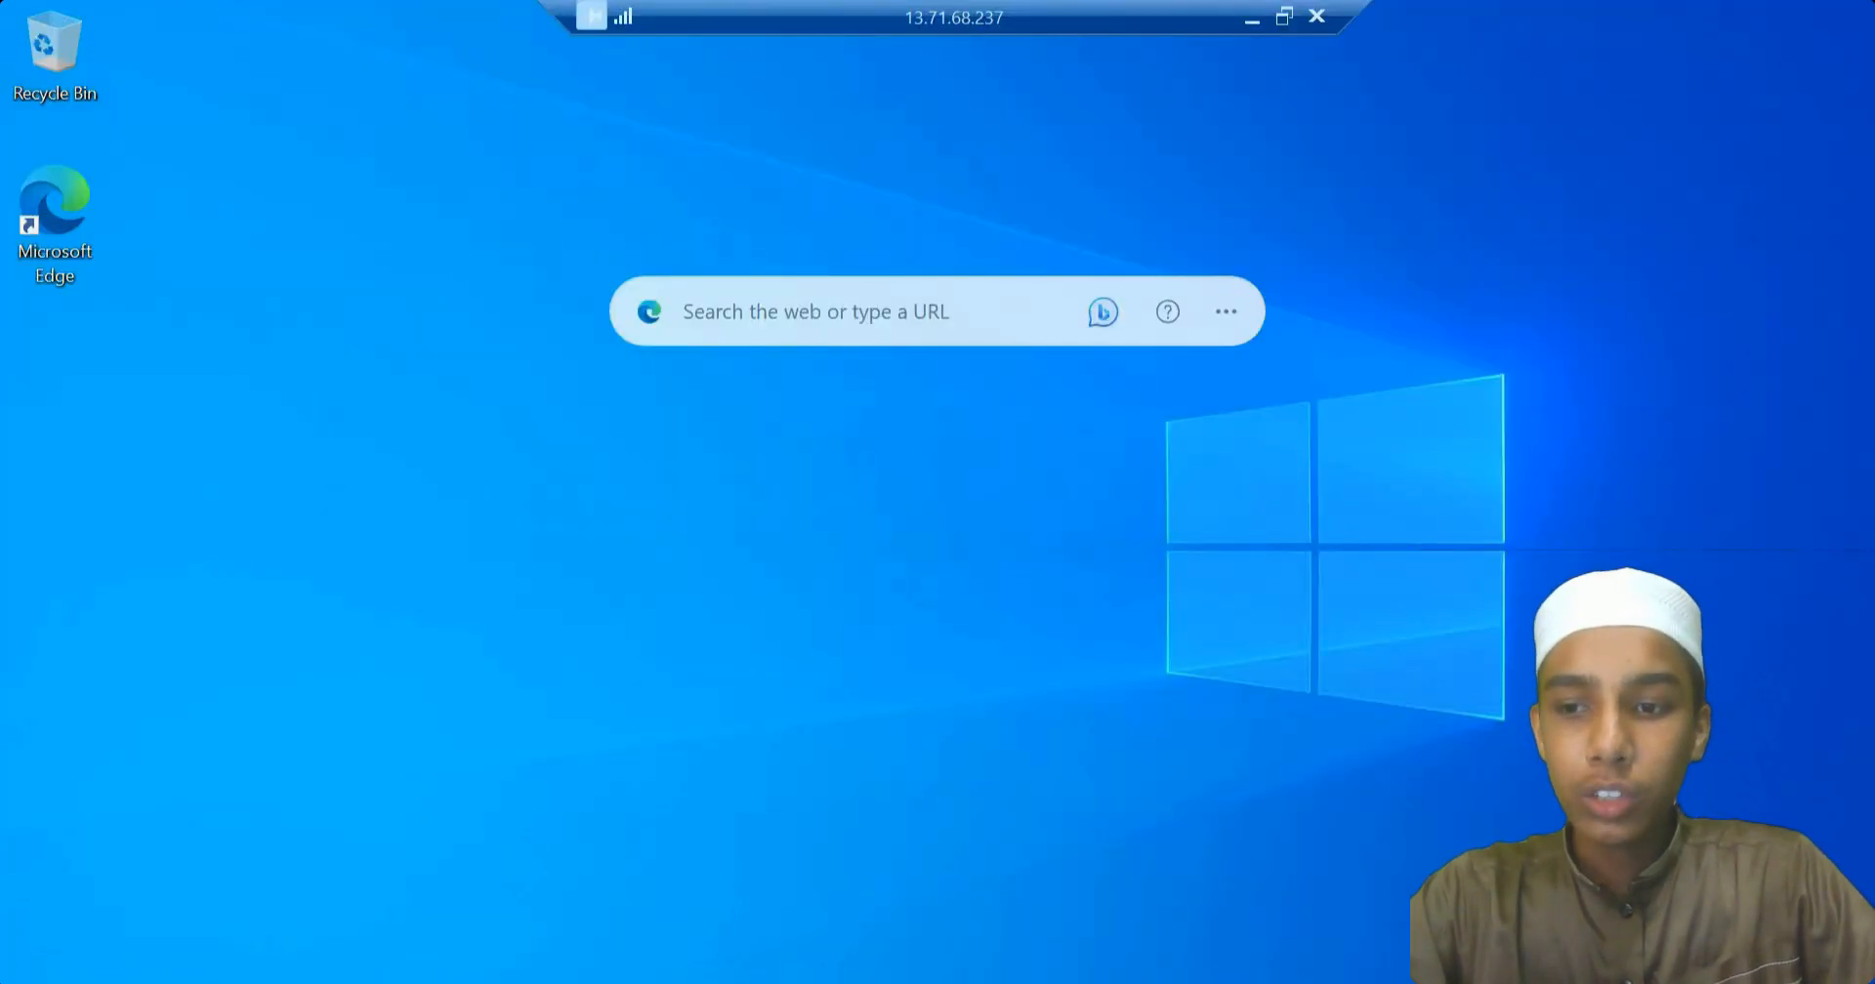
key("super")
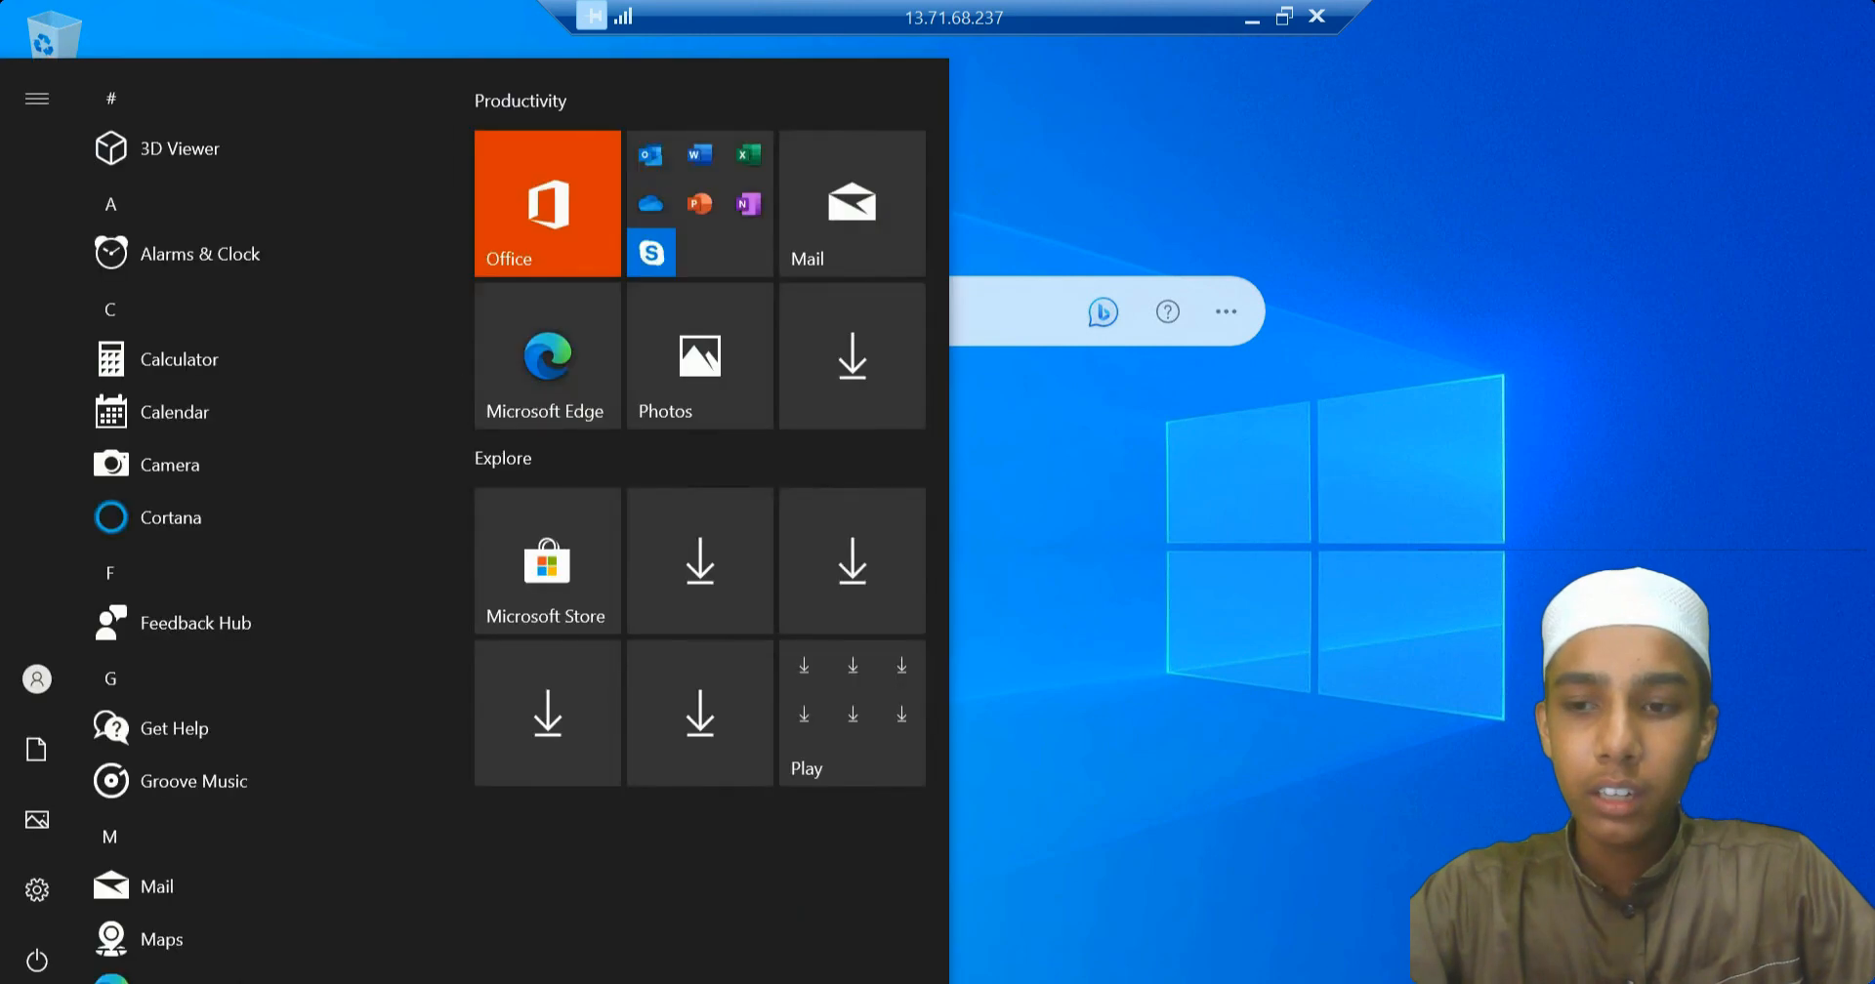
left_click(35, 965)
left_click(35, 967)
left_click(36, 961)
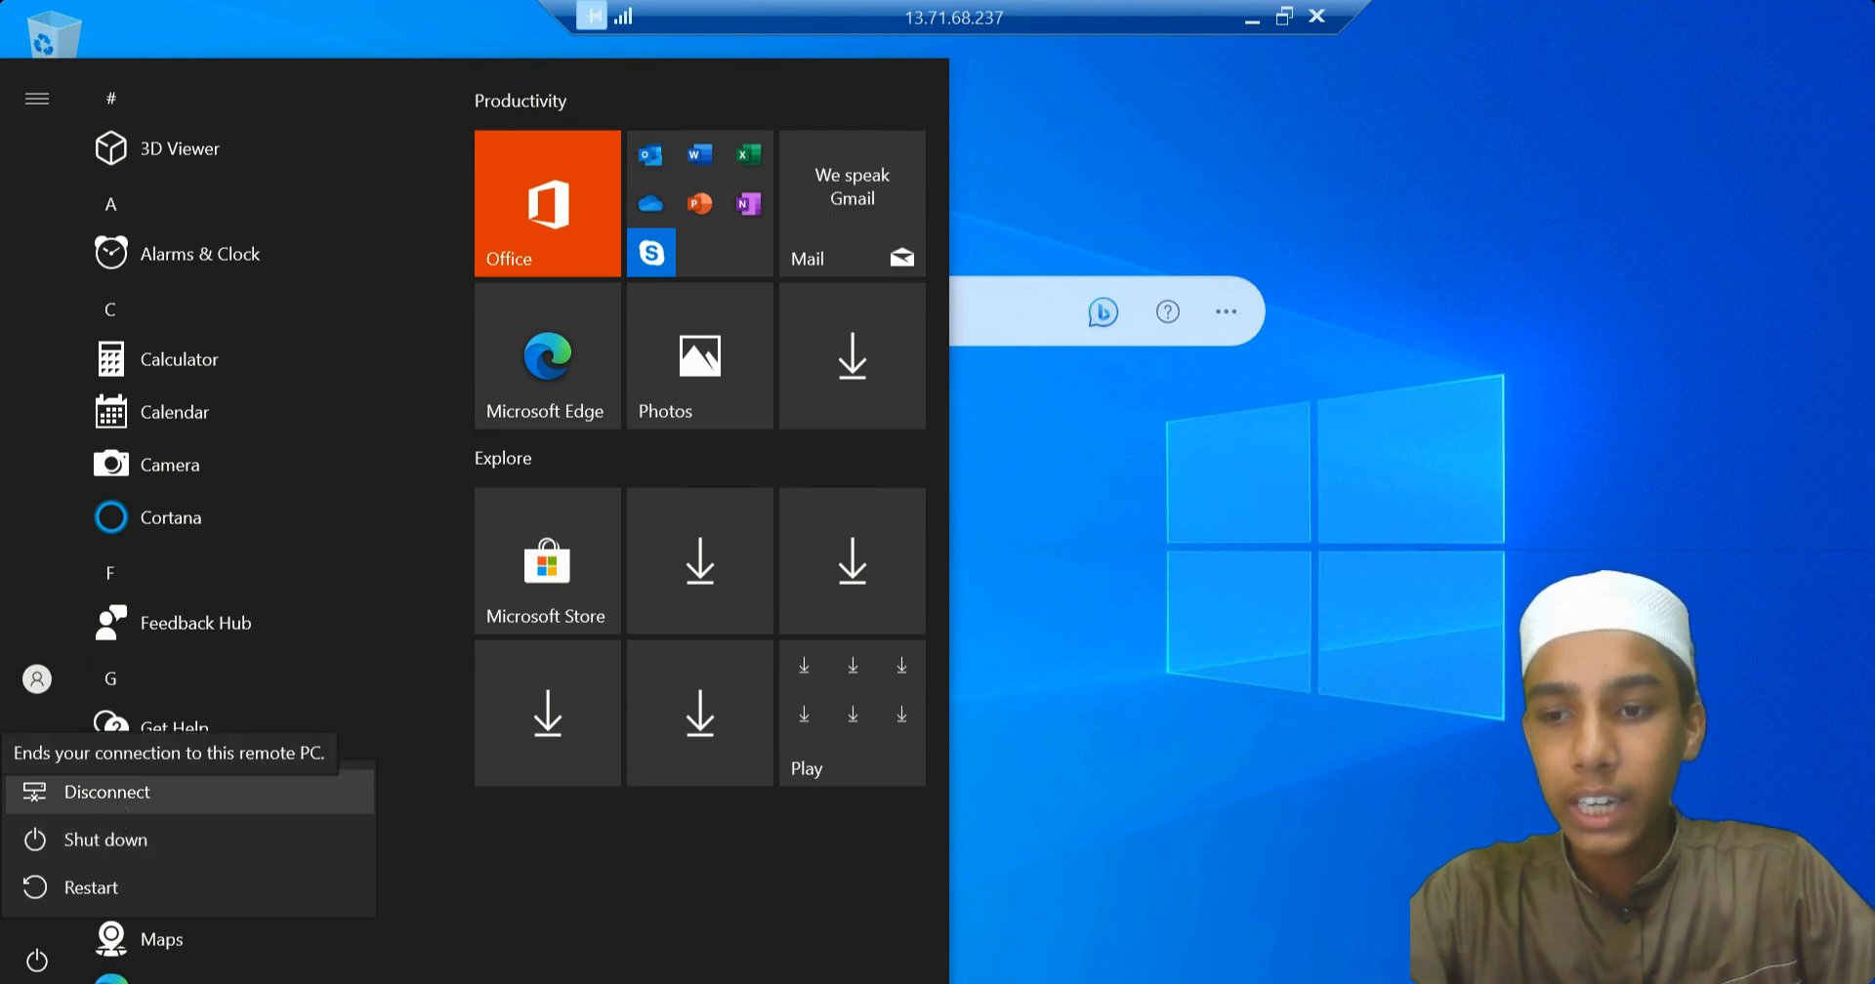
left_click(113, 797)
Disconnect the Remote Desktop session to 13.71.68.237 from the connection bar.
left_click(1250, 20)
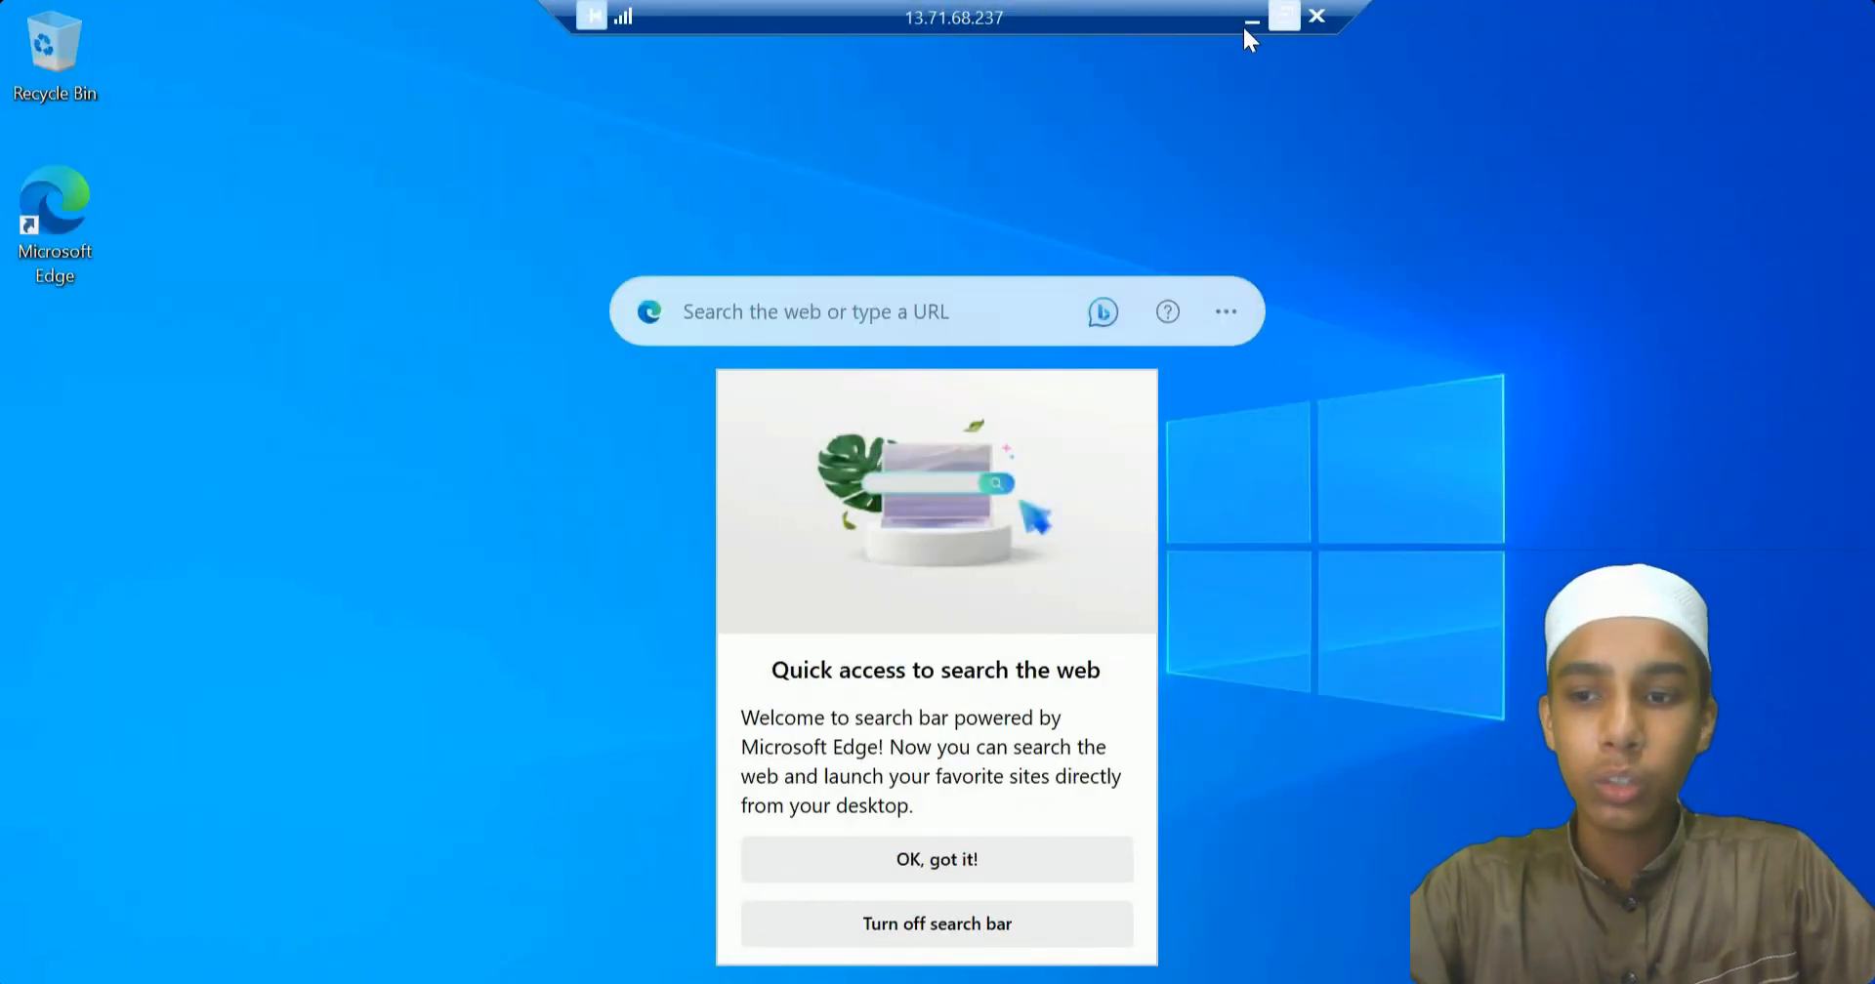
left_click(1316, 16)
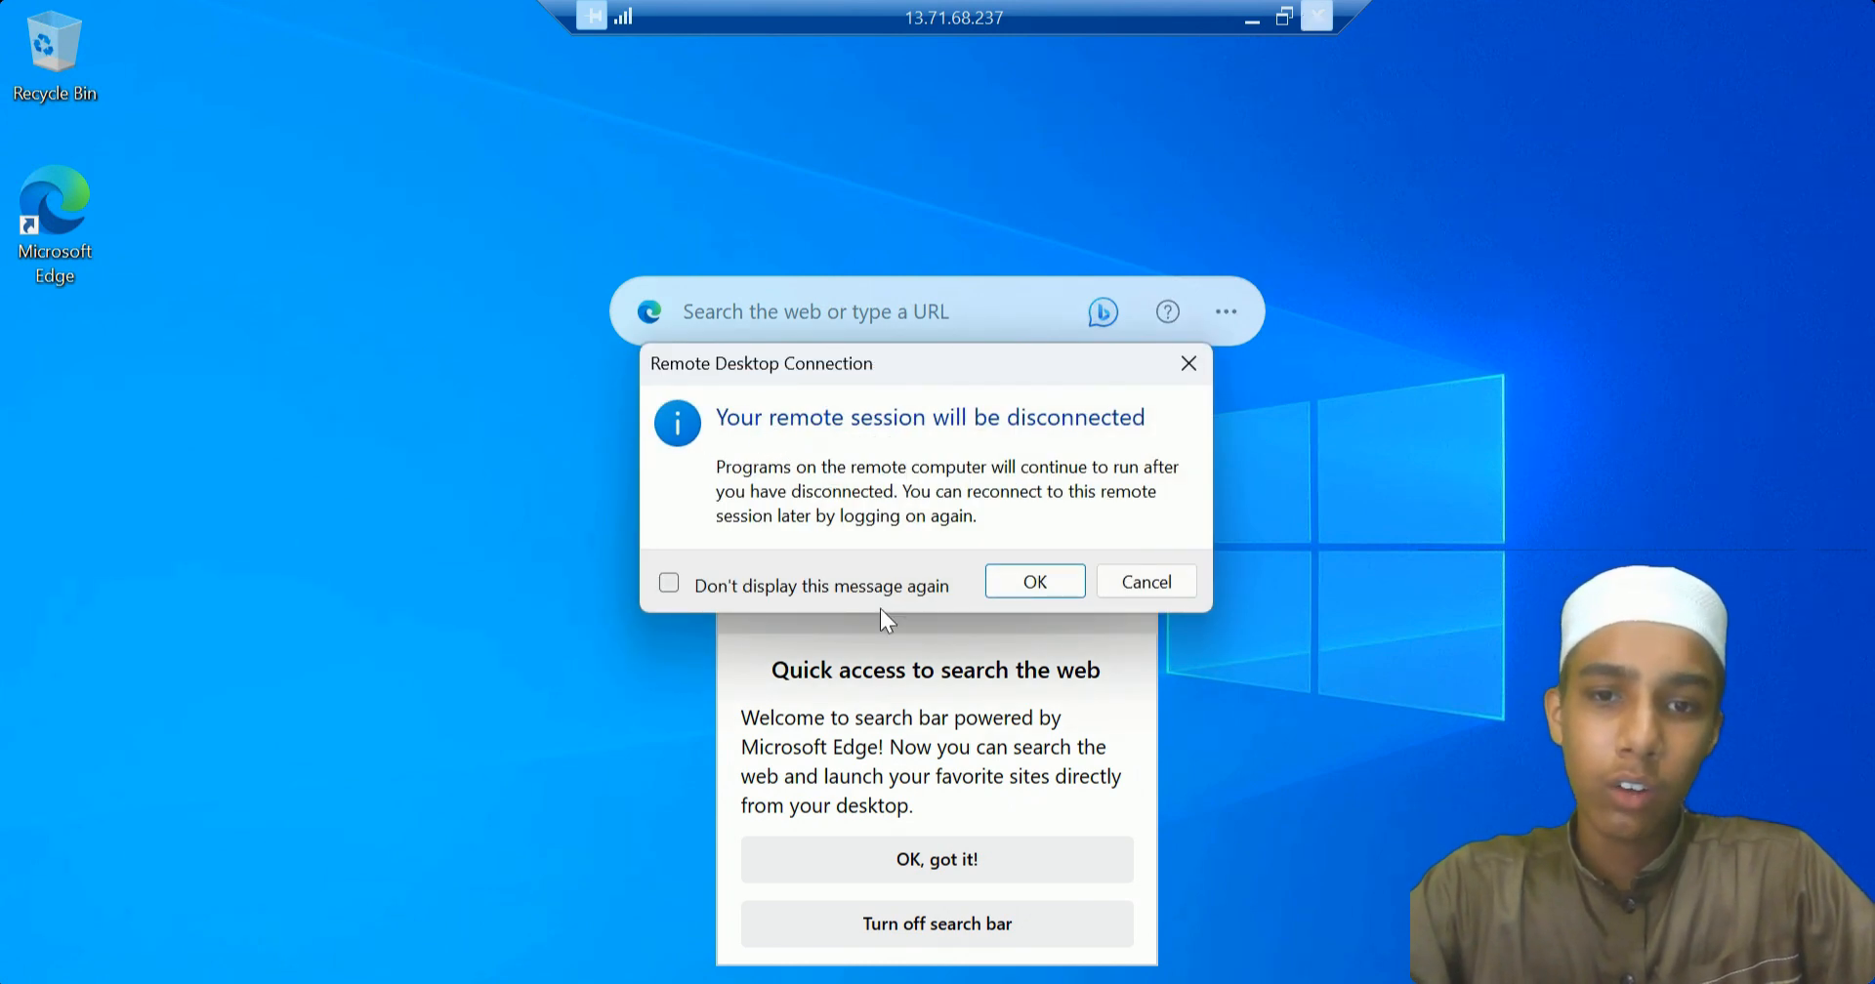
left_click(1037, 582)
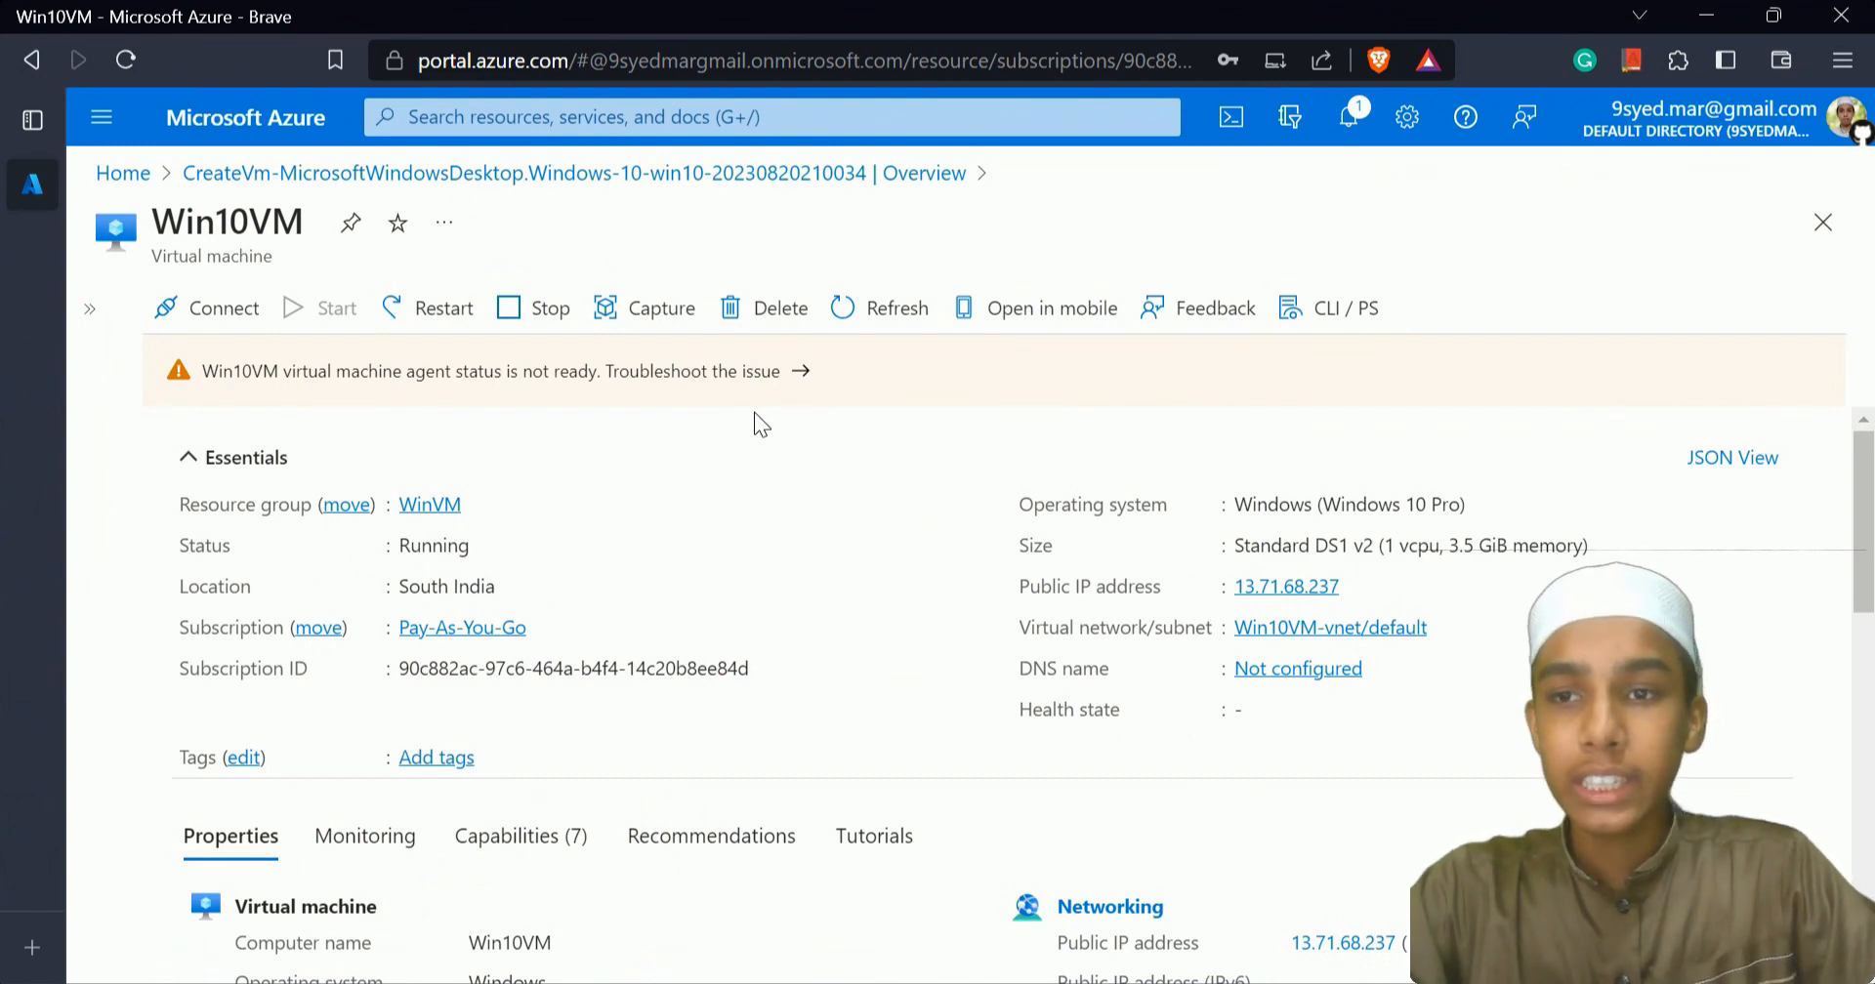
Open portal.azure.com in a new tab and stop Win10VM from its overview.
key("ctrl+t")
type("po")
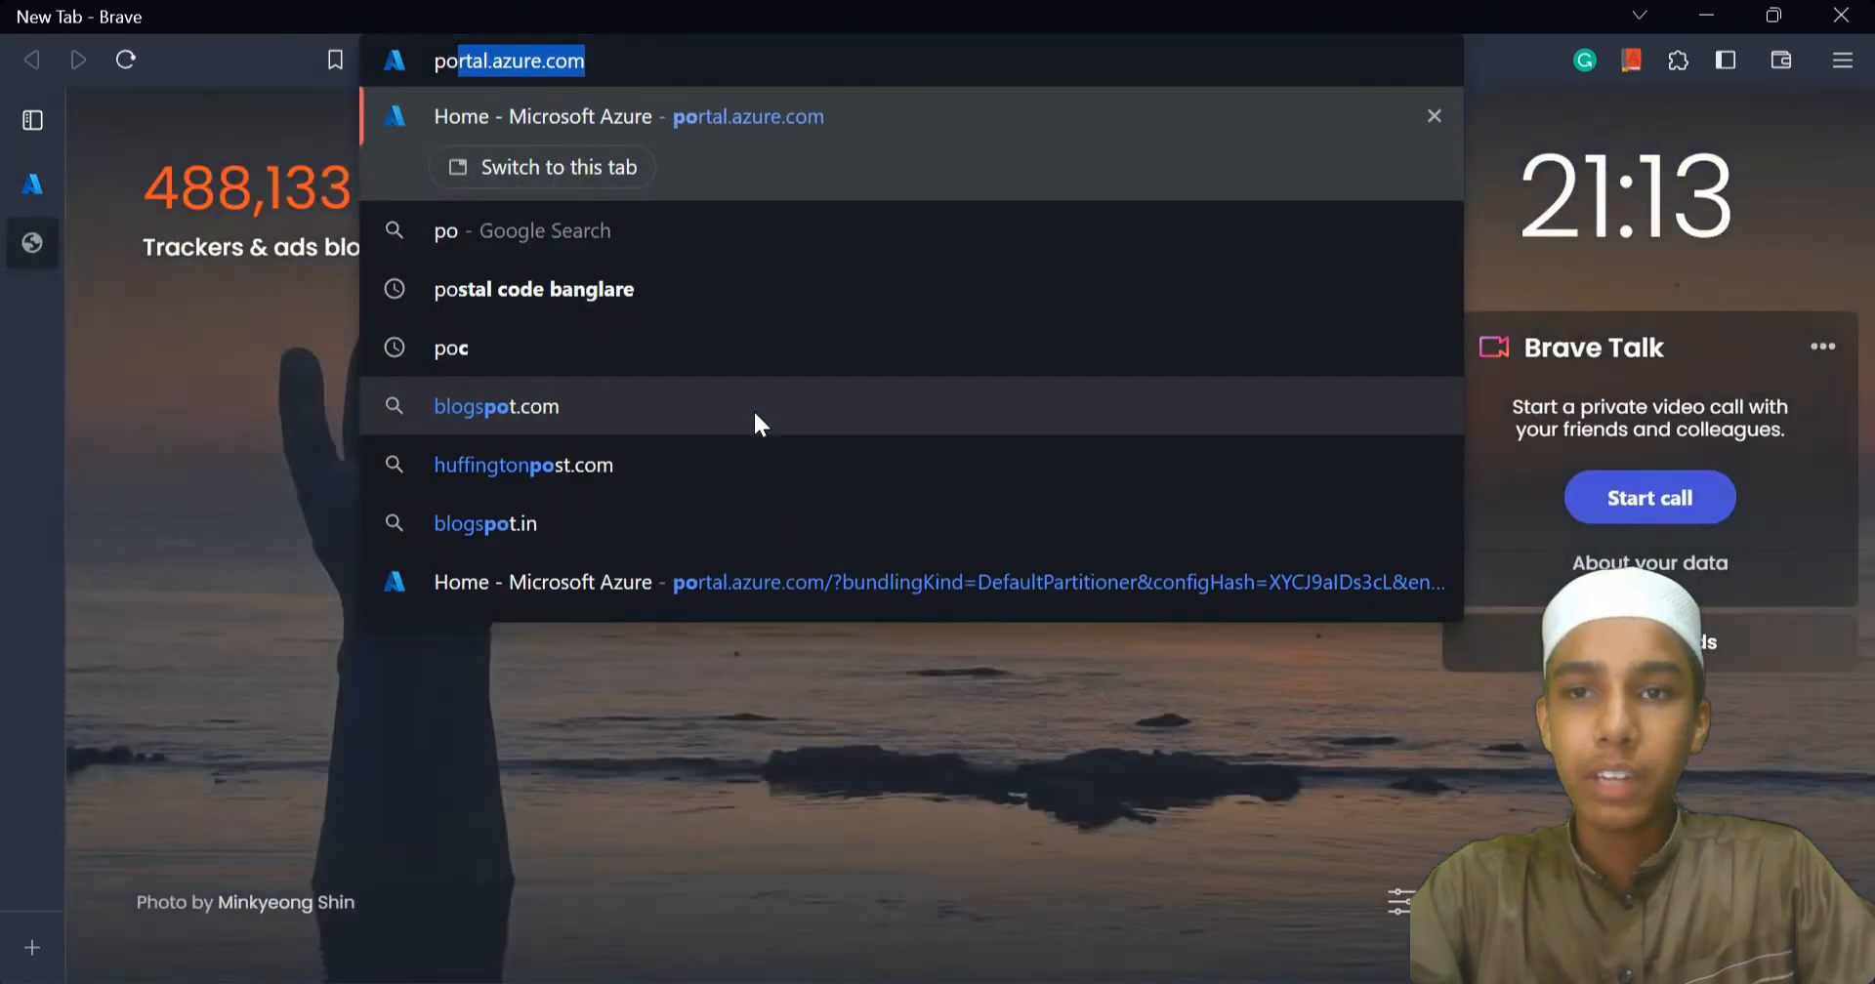
key("Return")
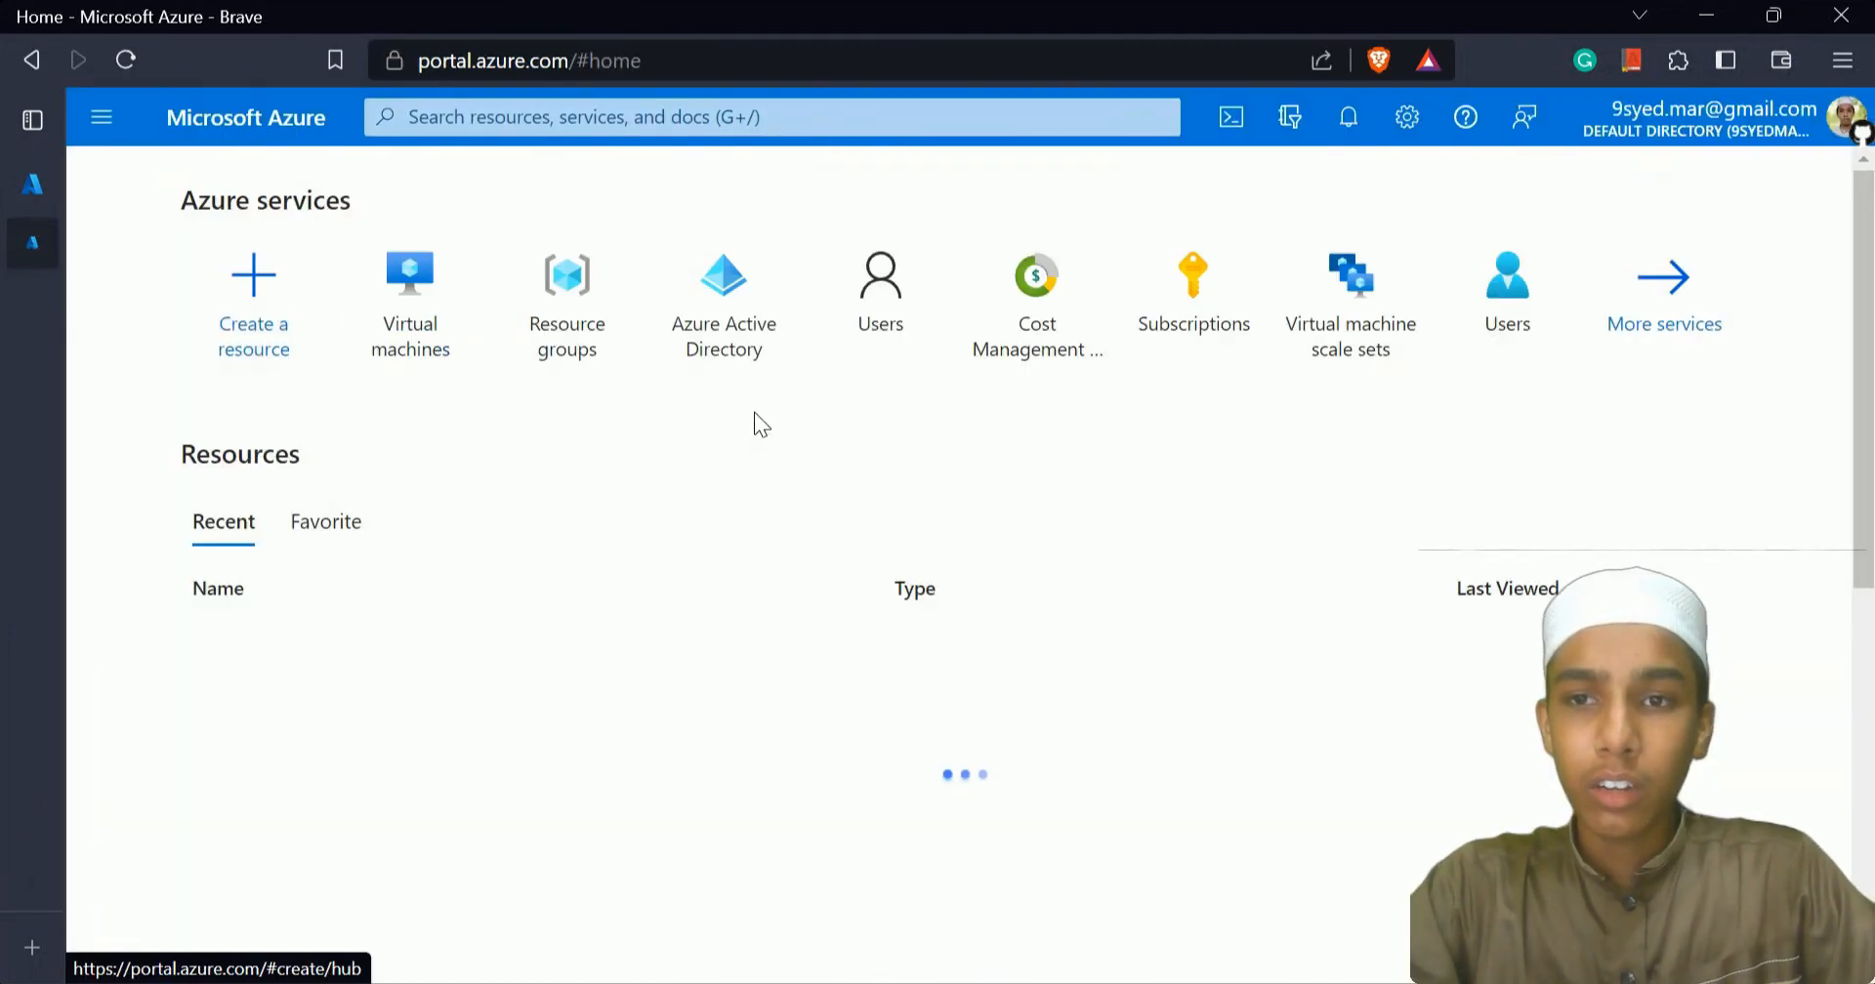
left_click(422, 303)
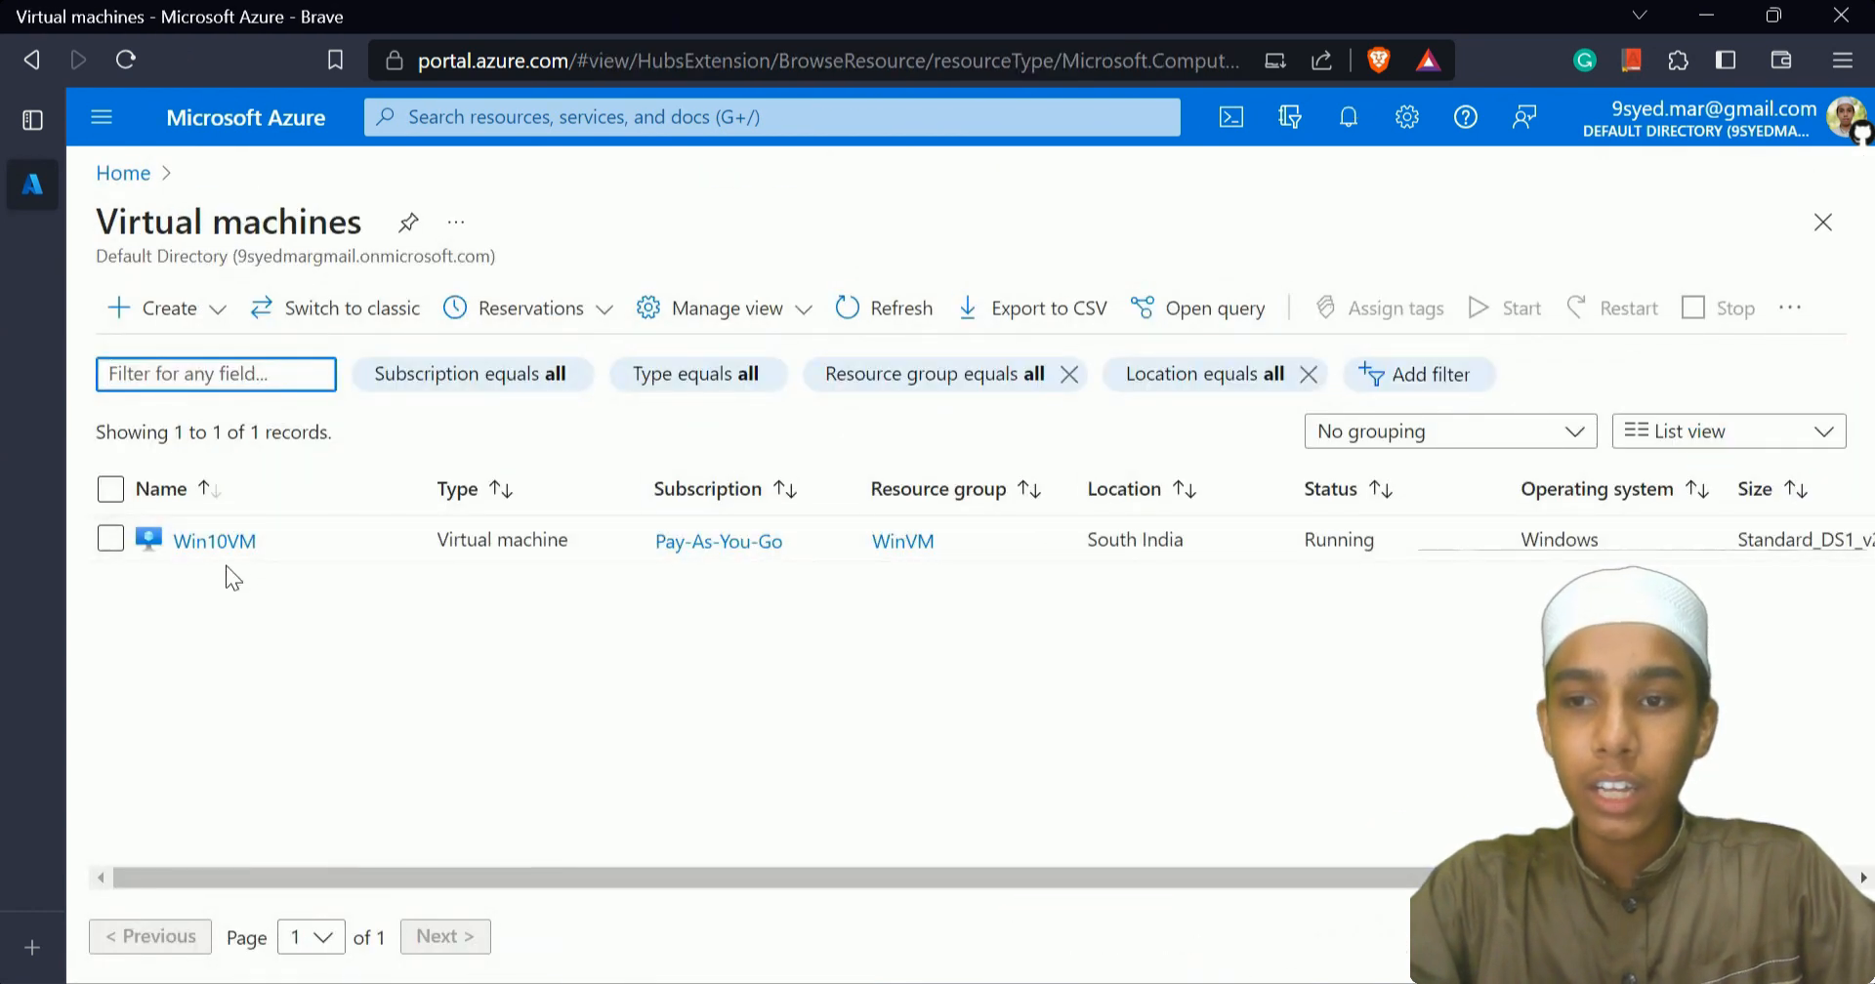
left_click(217, 547)
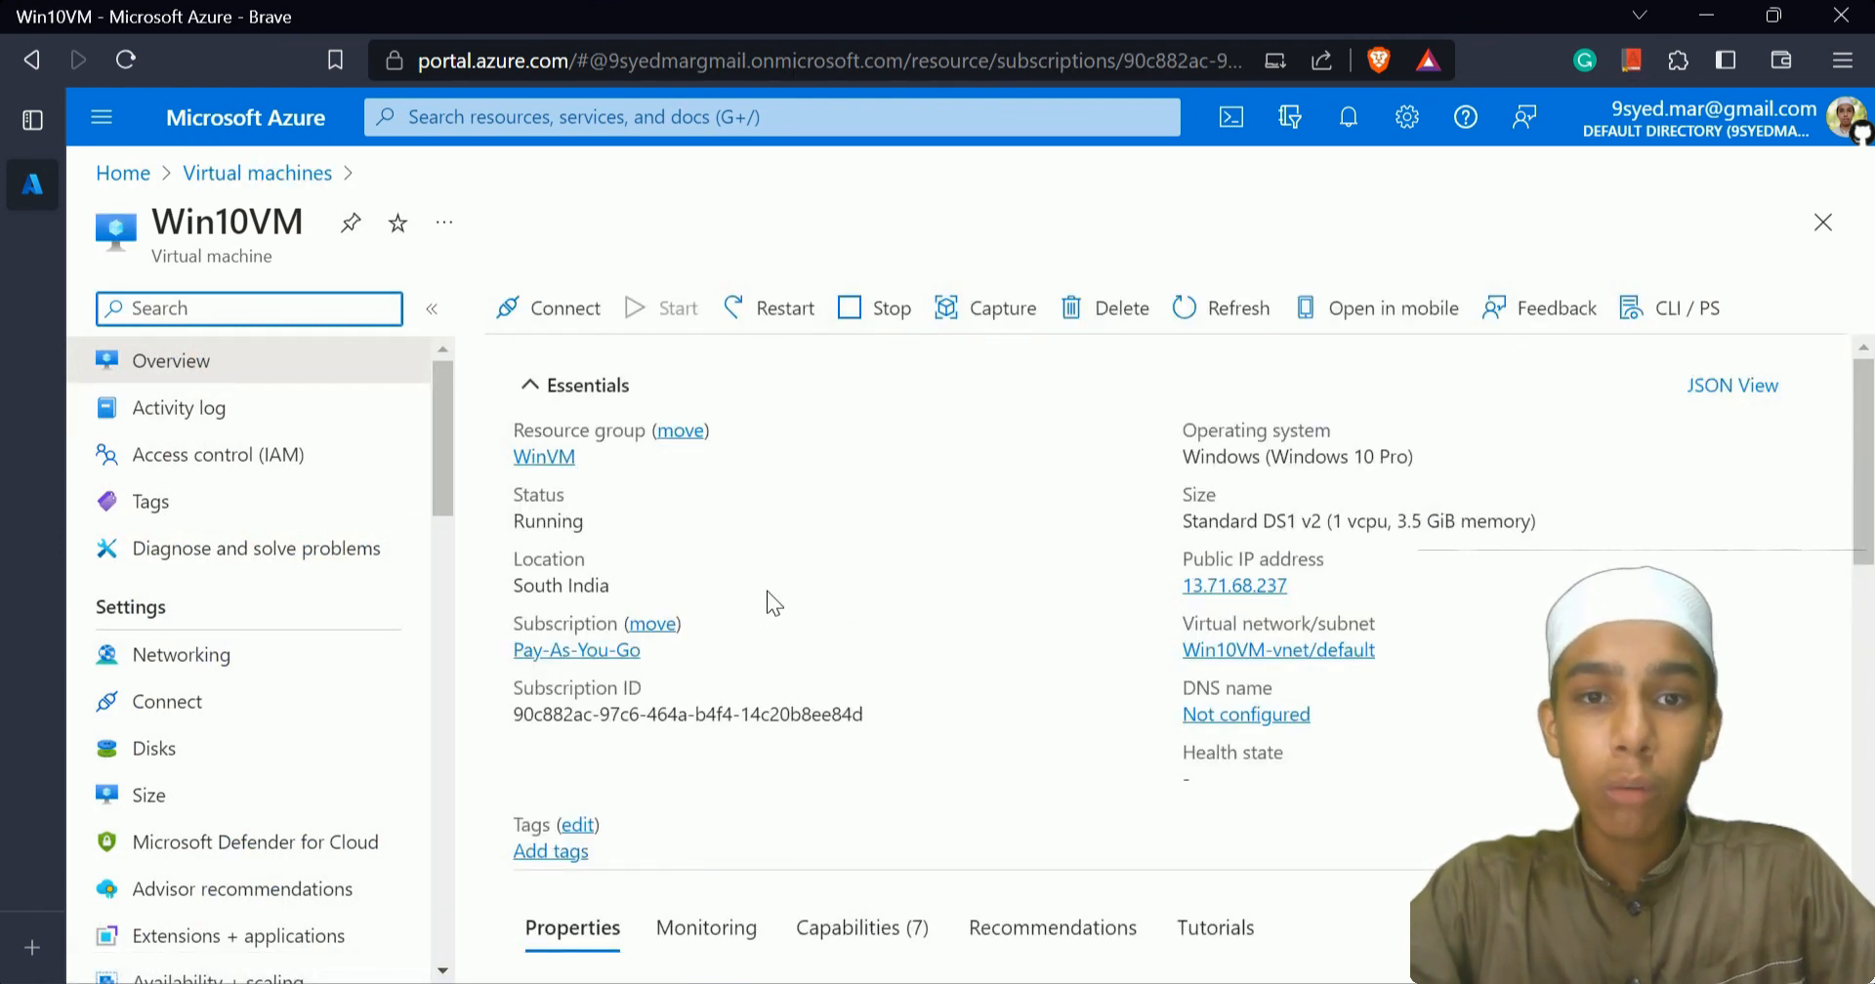
left_click(846, 334)
left_click(533, 469)
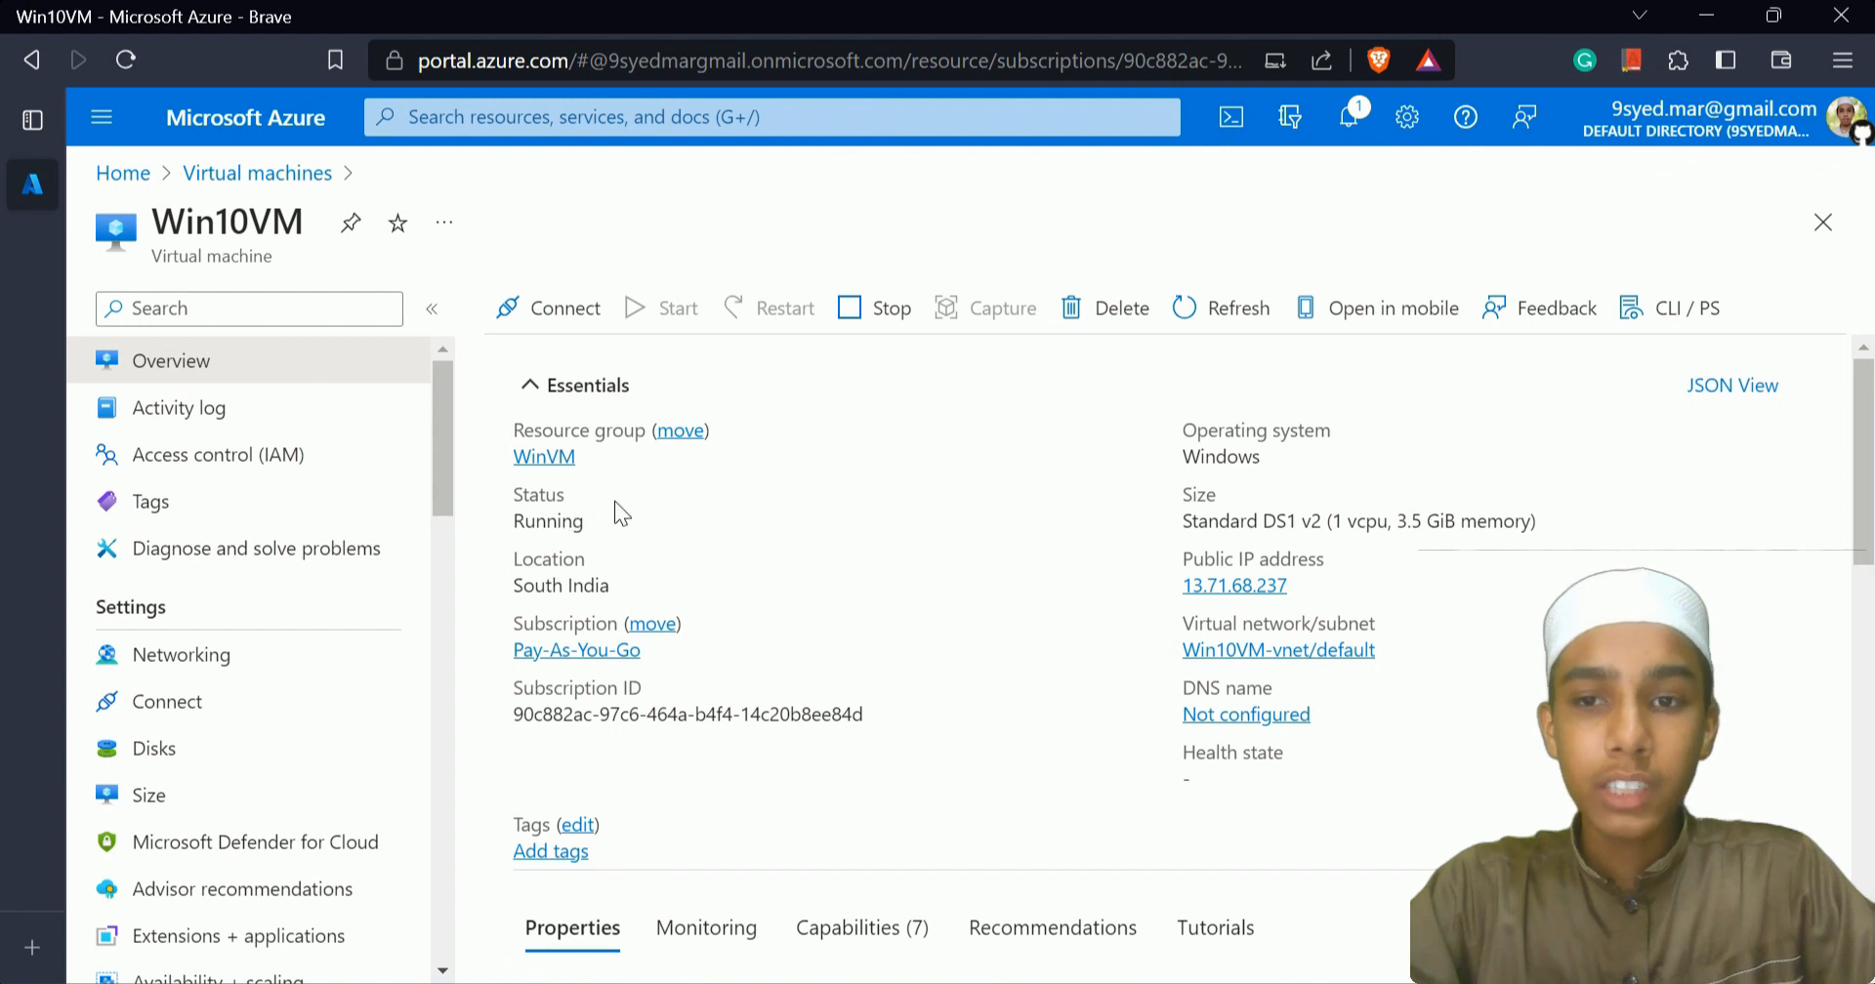
Check Notifications to confirm Win10VM stopped and reads Stopped (deallocated).
double_click(543, 525)
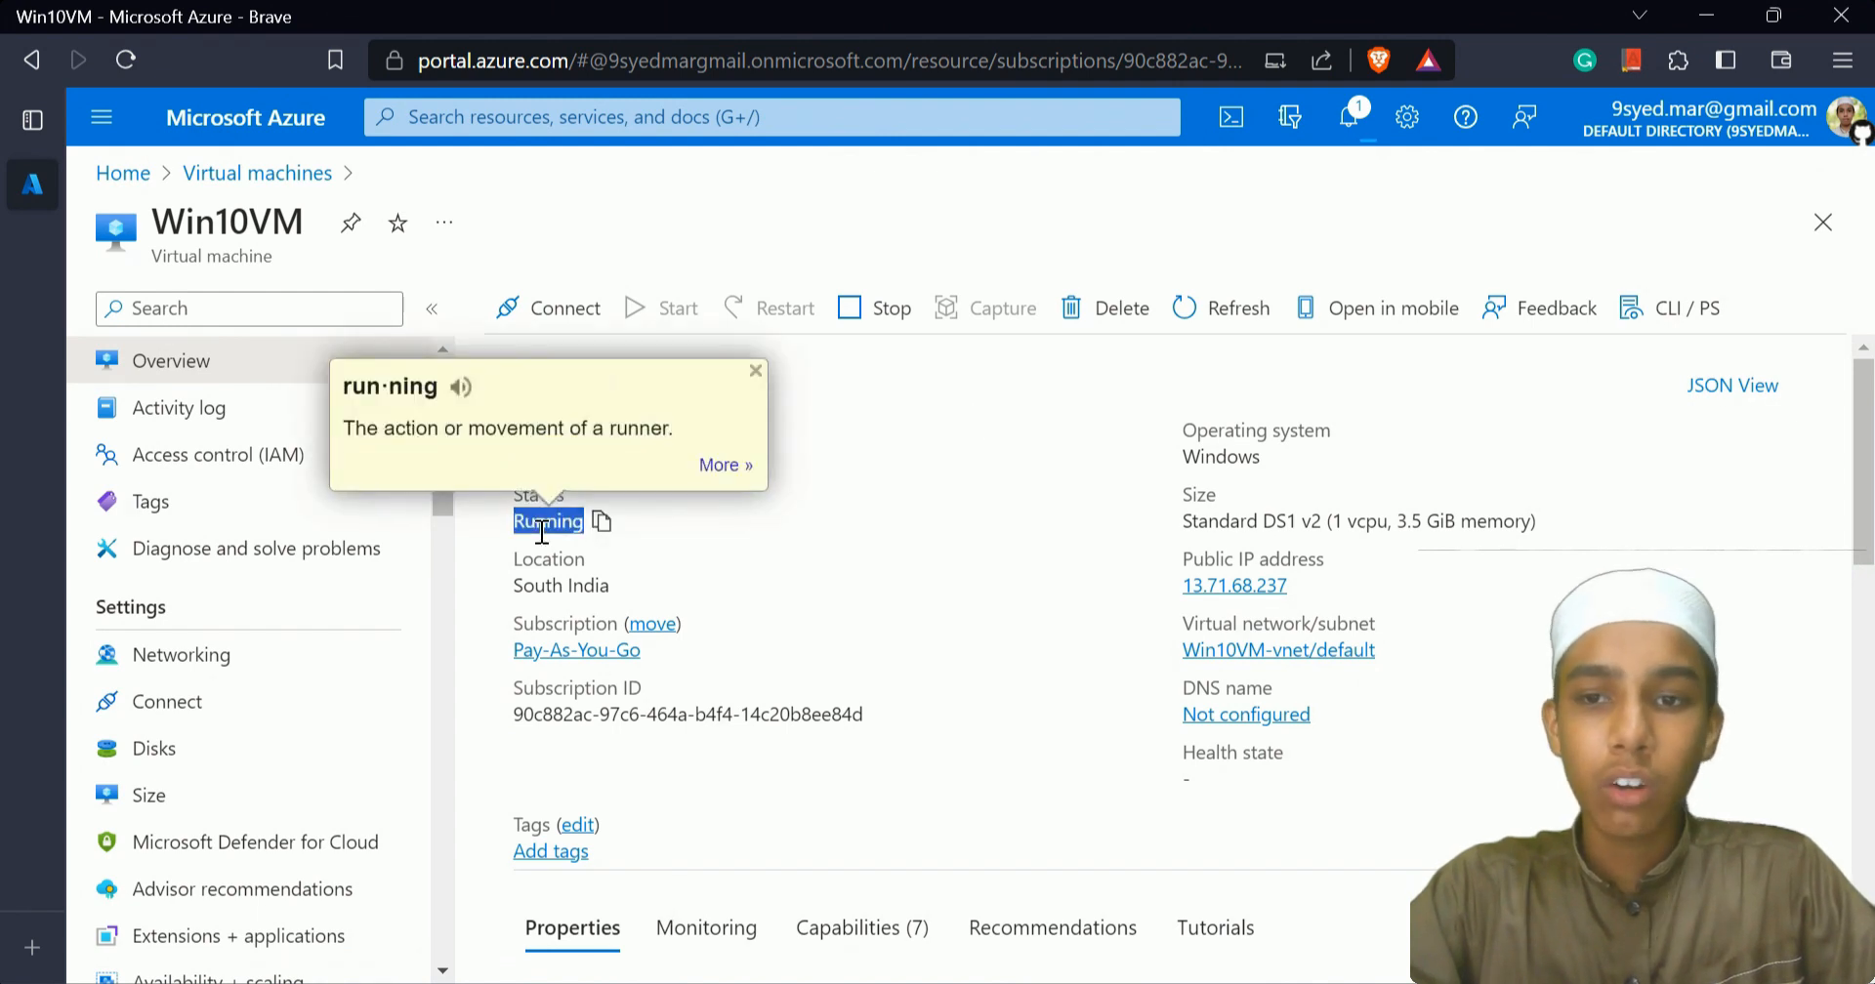
left_click(658, 527)
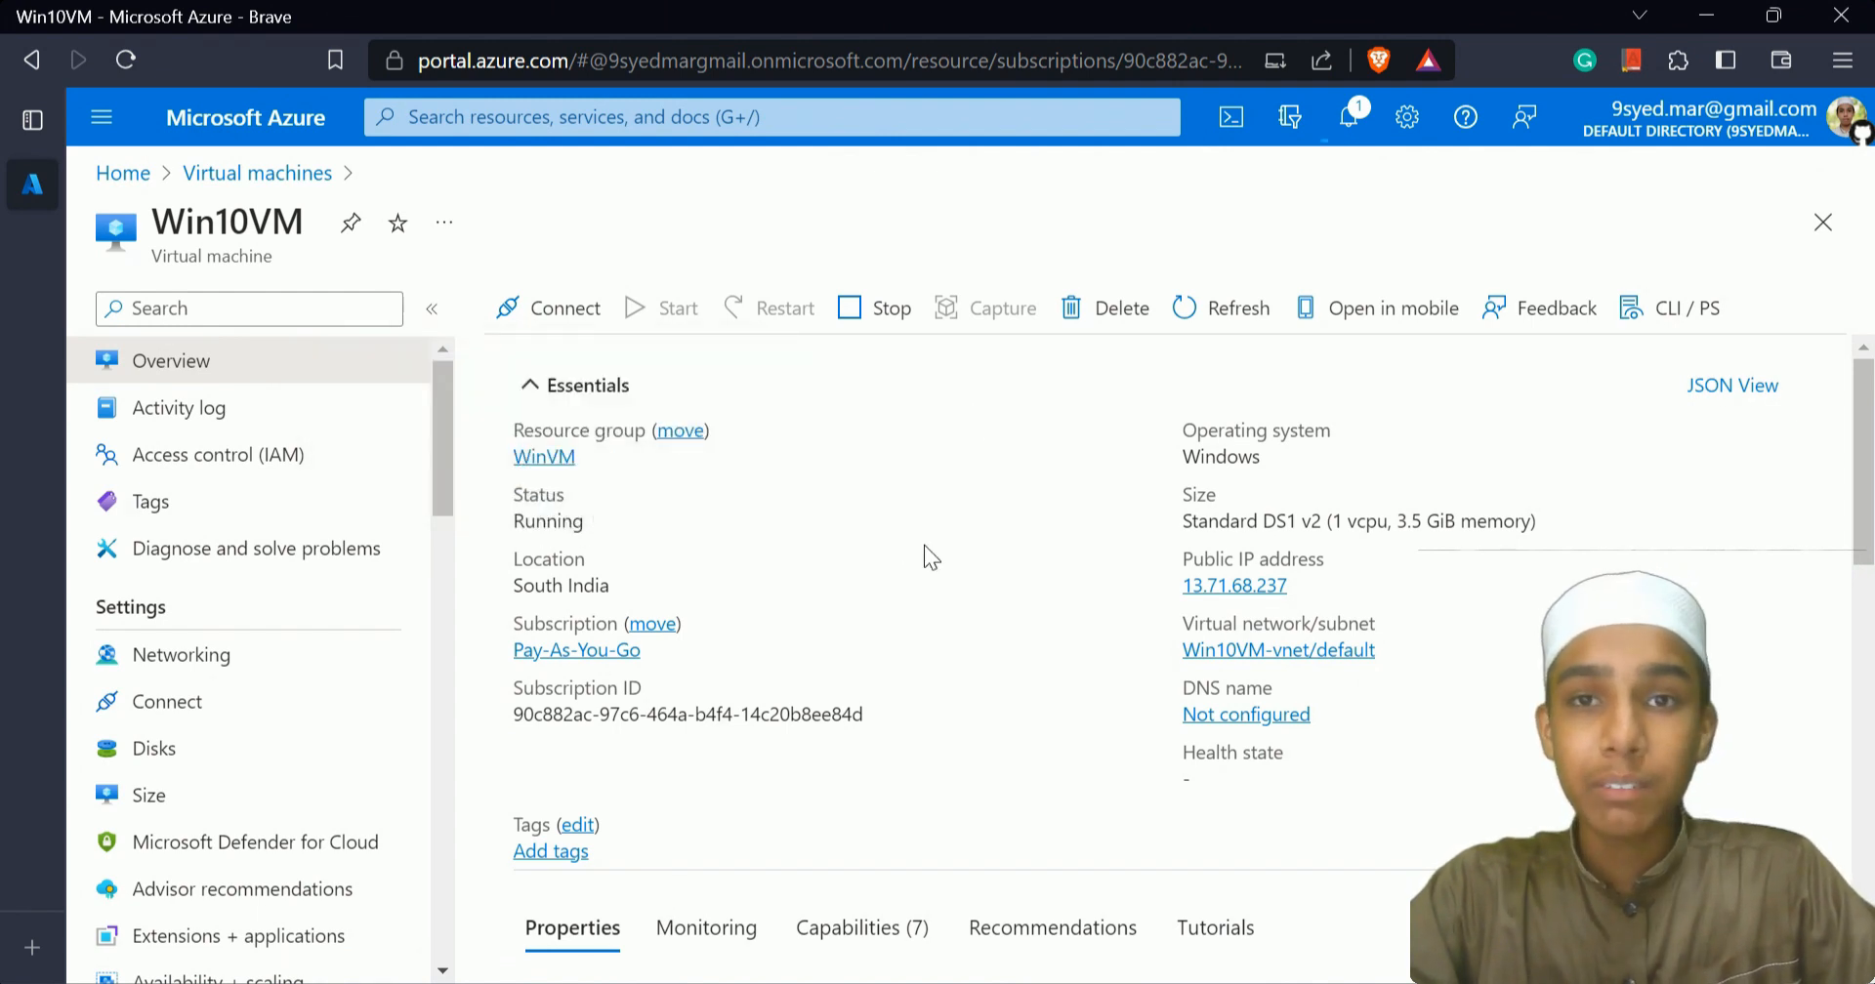
scroll(923, 555, "down", 8)
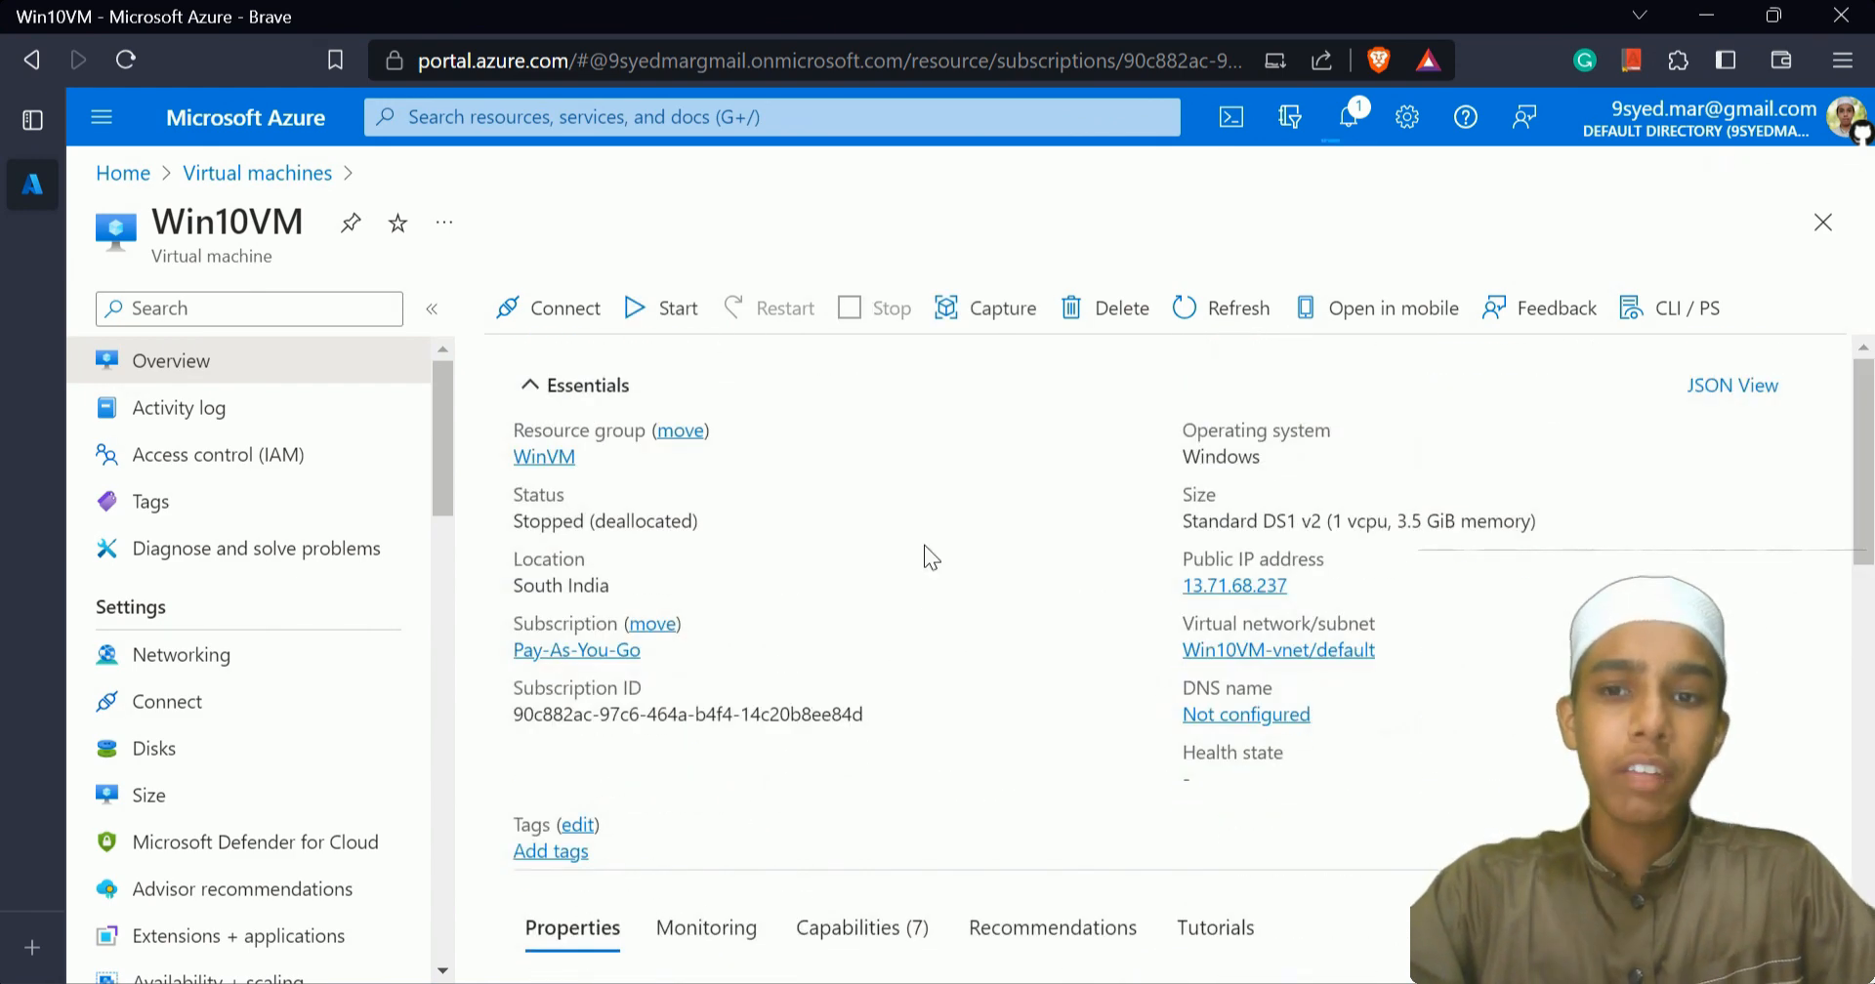
double_click(528, 521)
left_click(527, 521)
left_click(1334, 122)
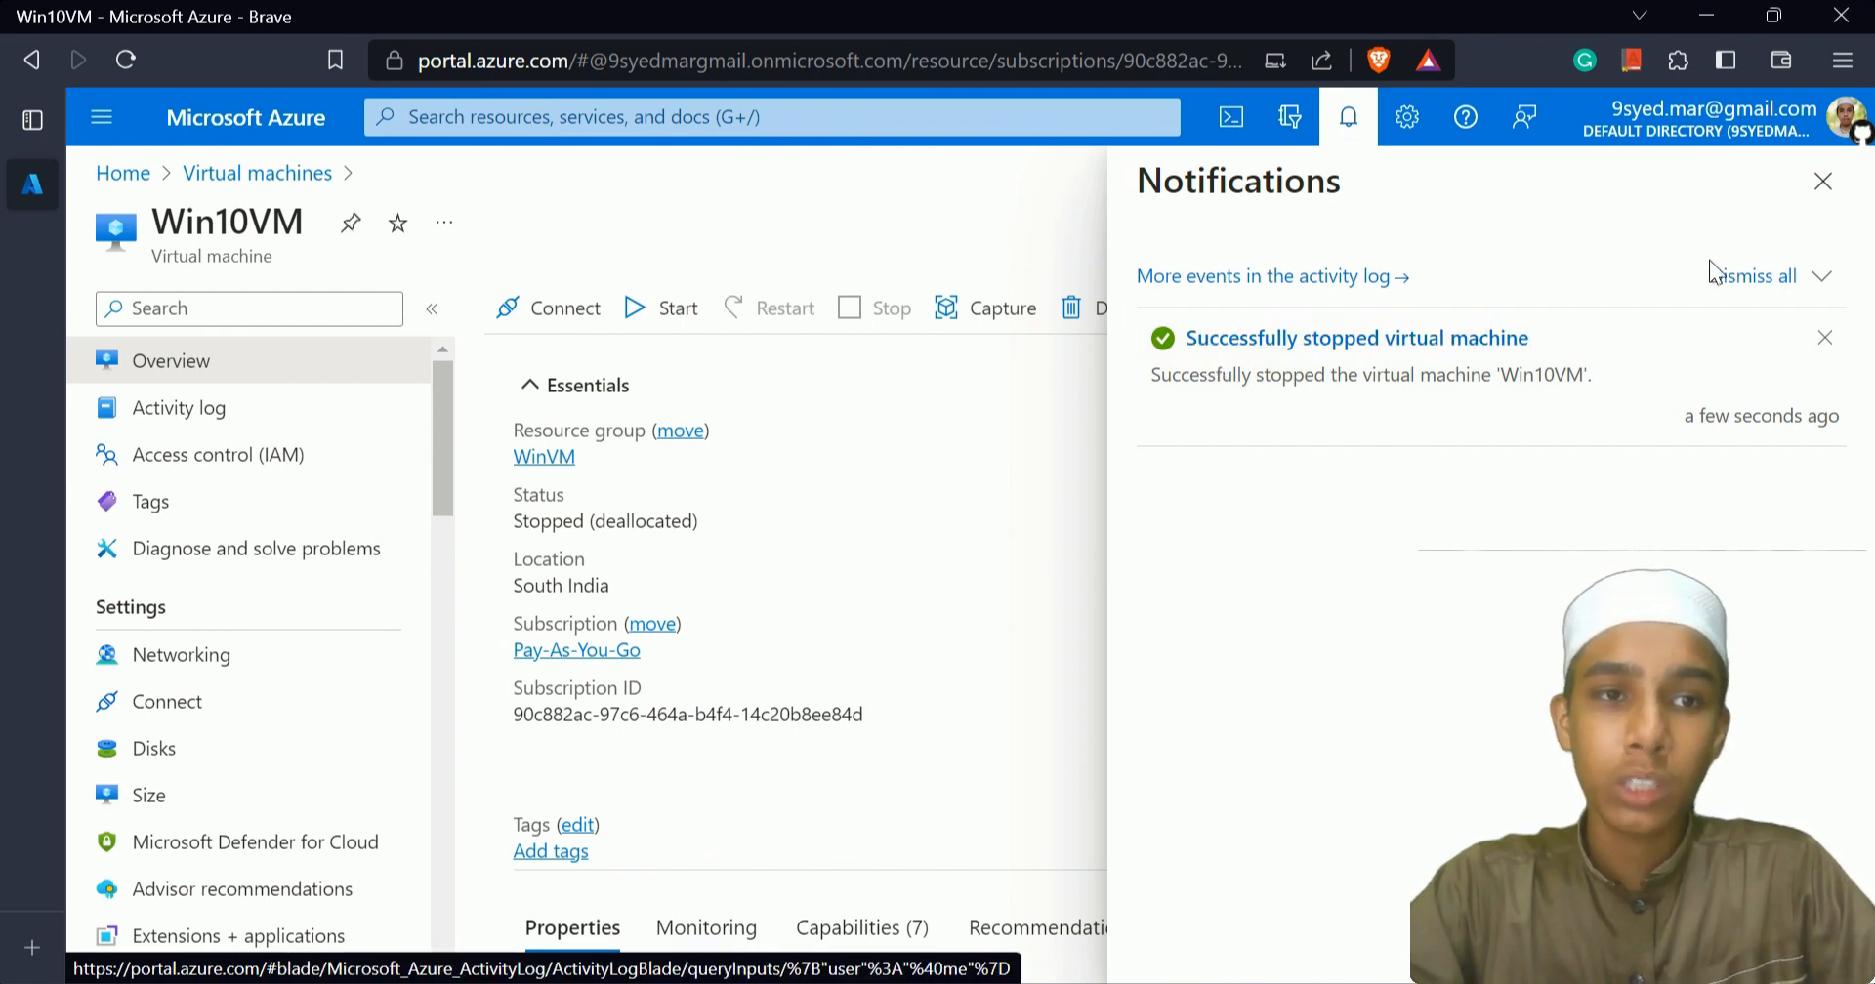
left_click(1822, 182)
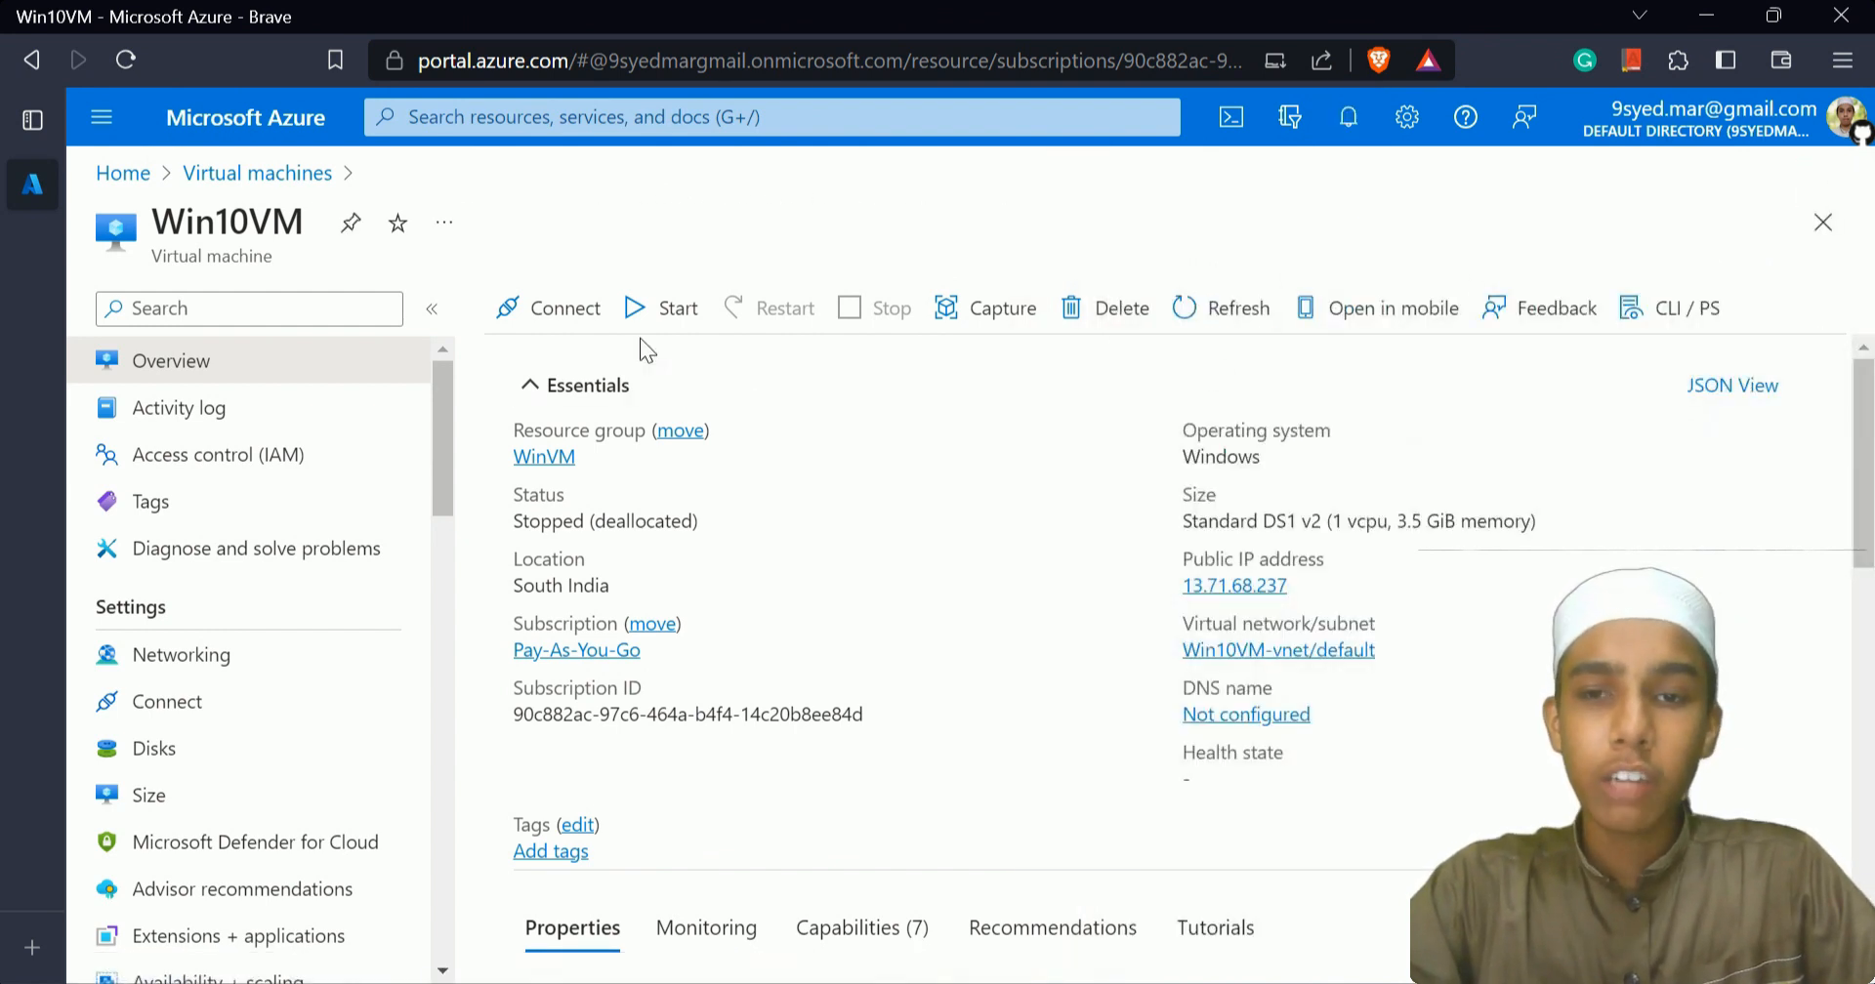
Start Win10VM, confirm in notifications that it is running, and open its Delete panel.
left_click(668, 323)
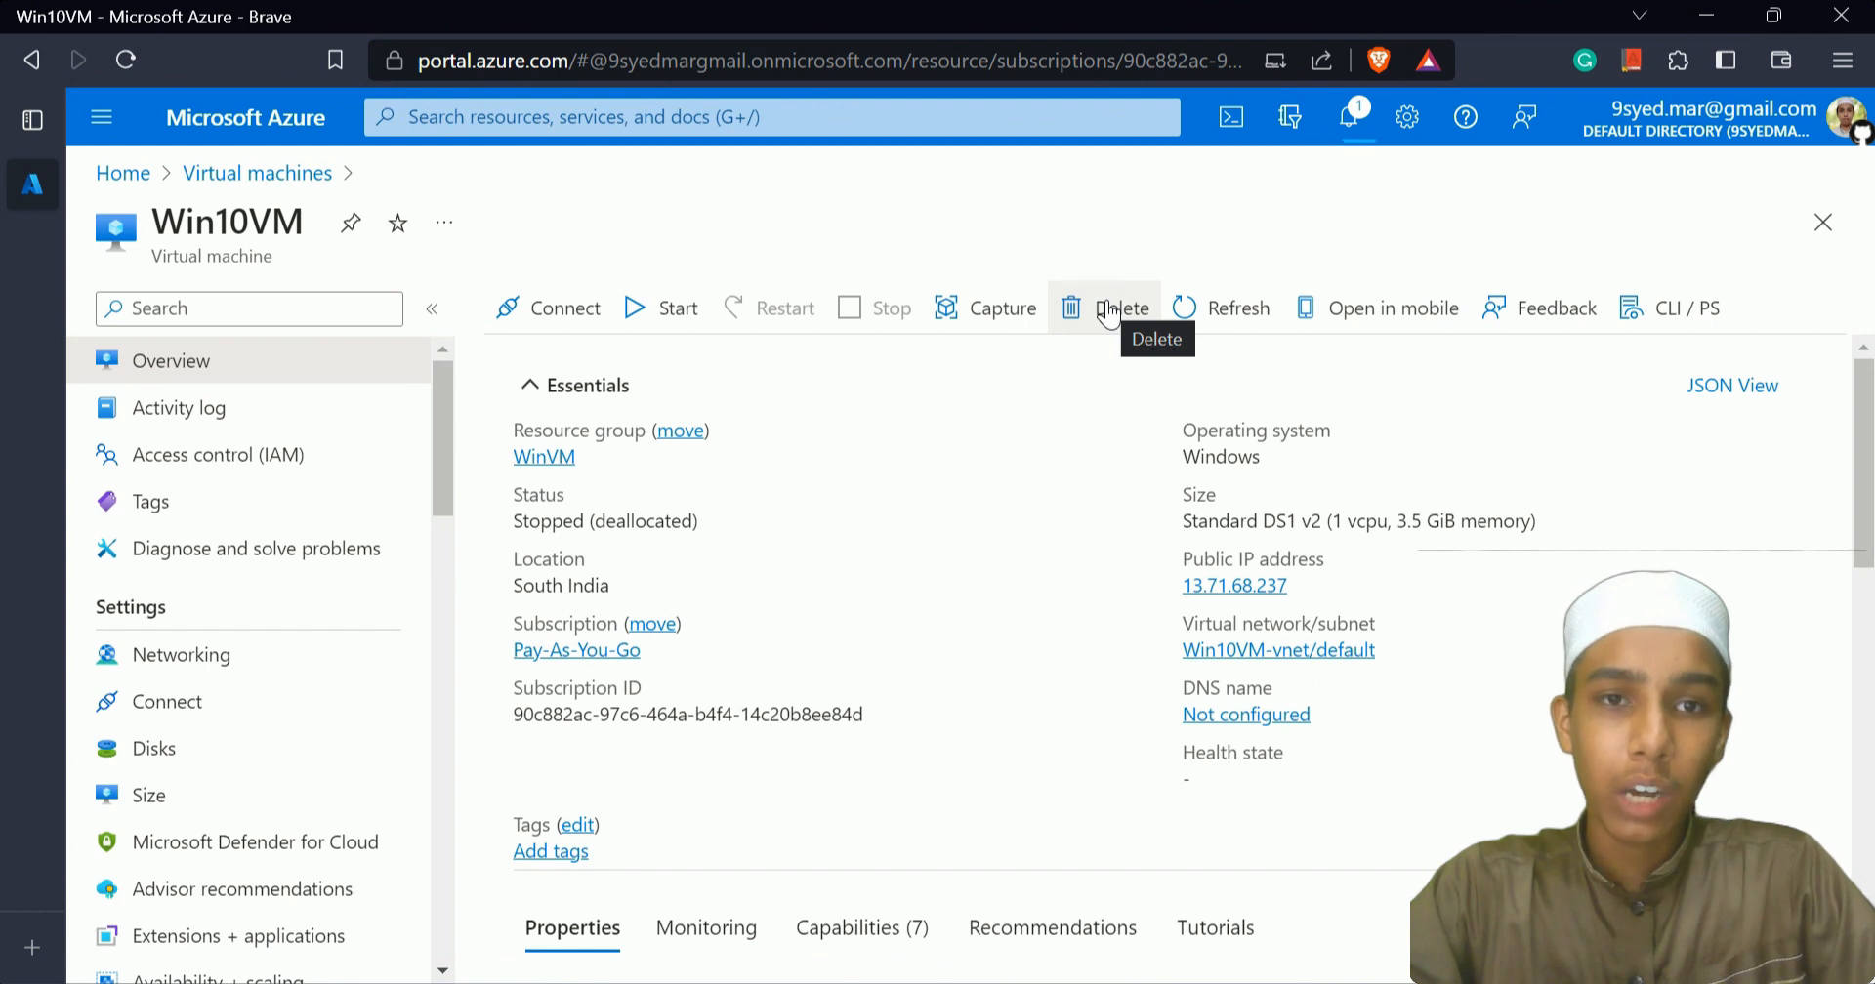
left_click(1350, 119)
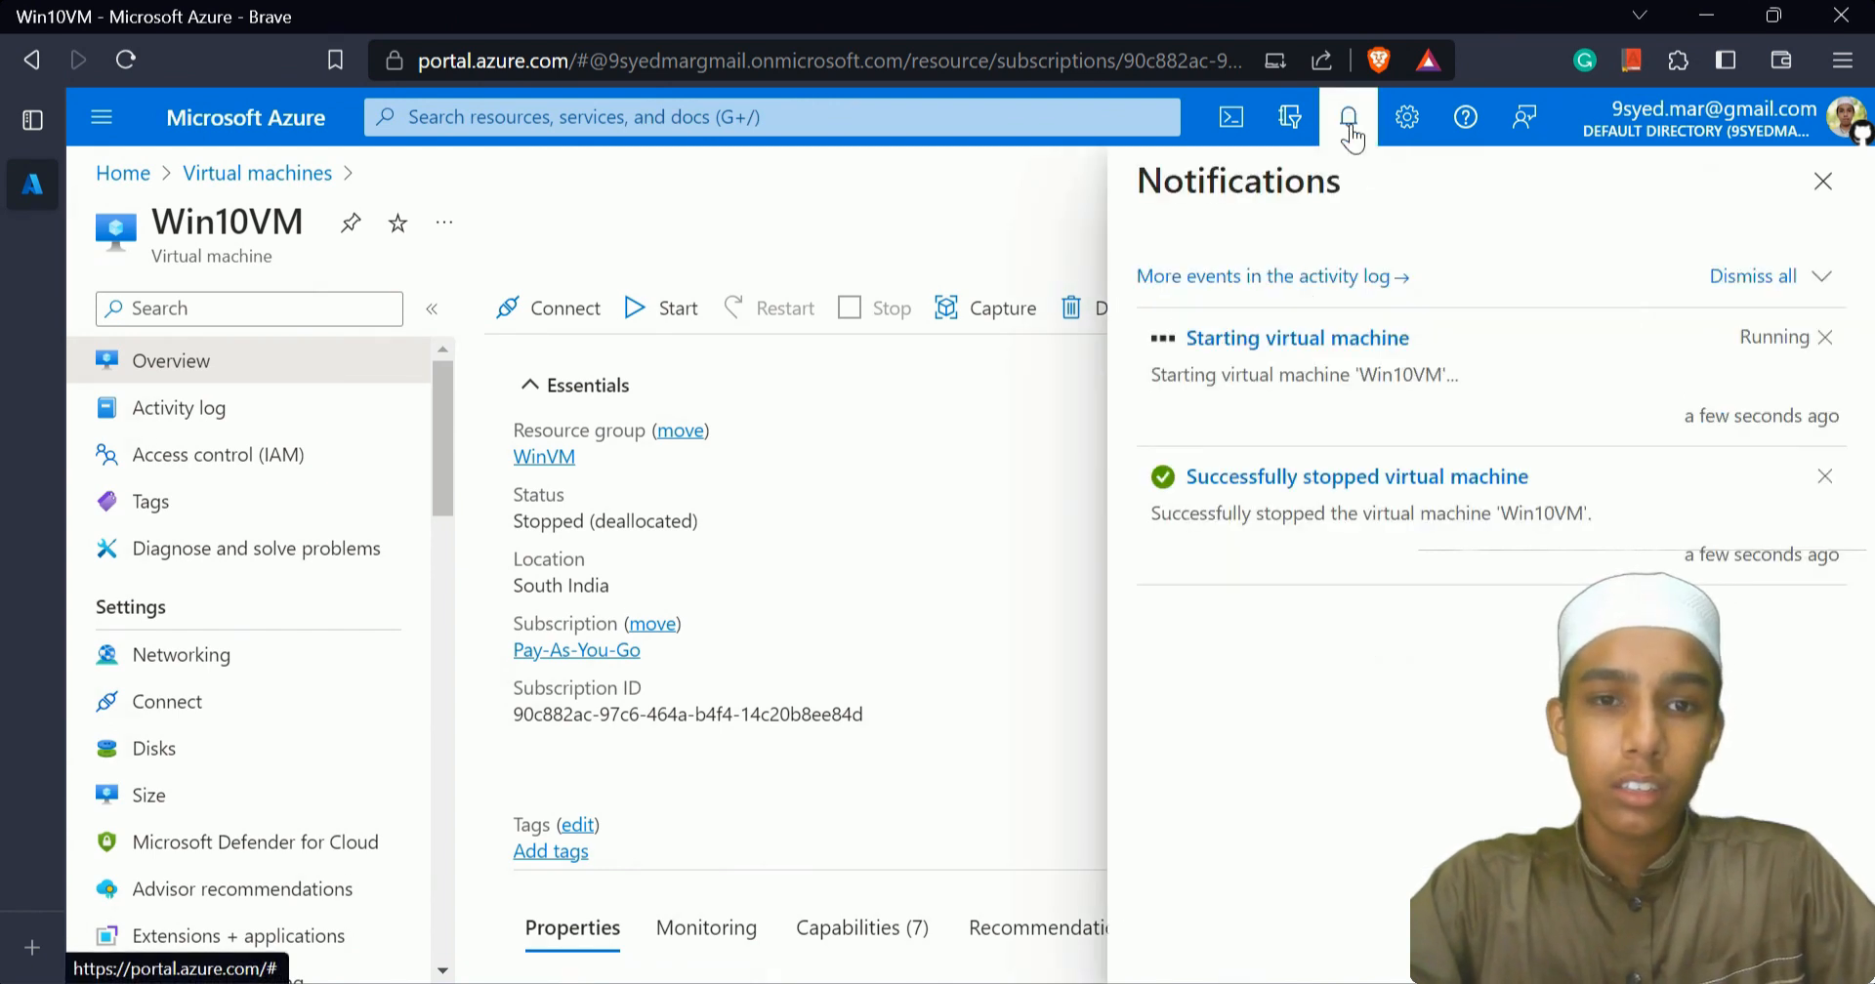
left_click(1350, 125)
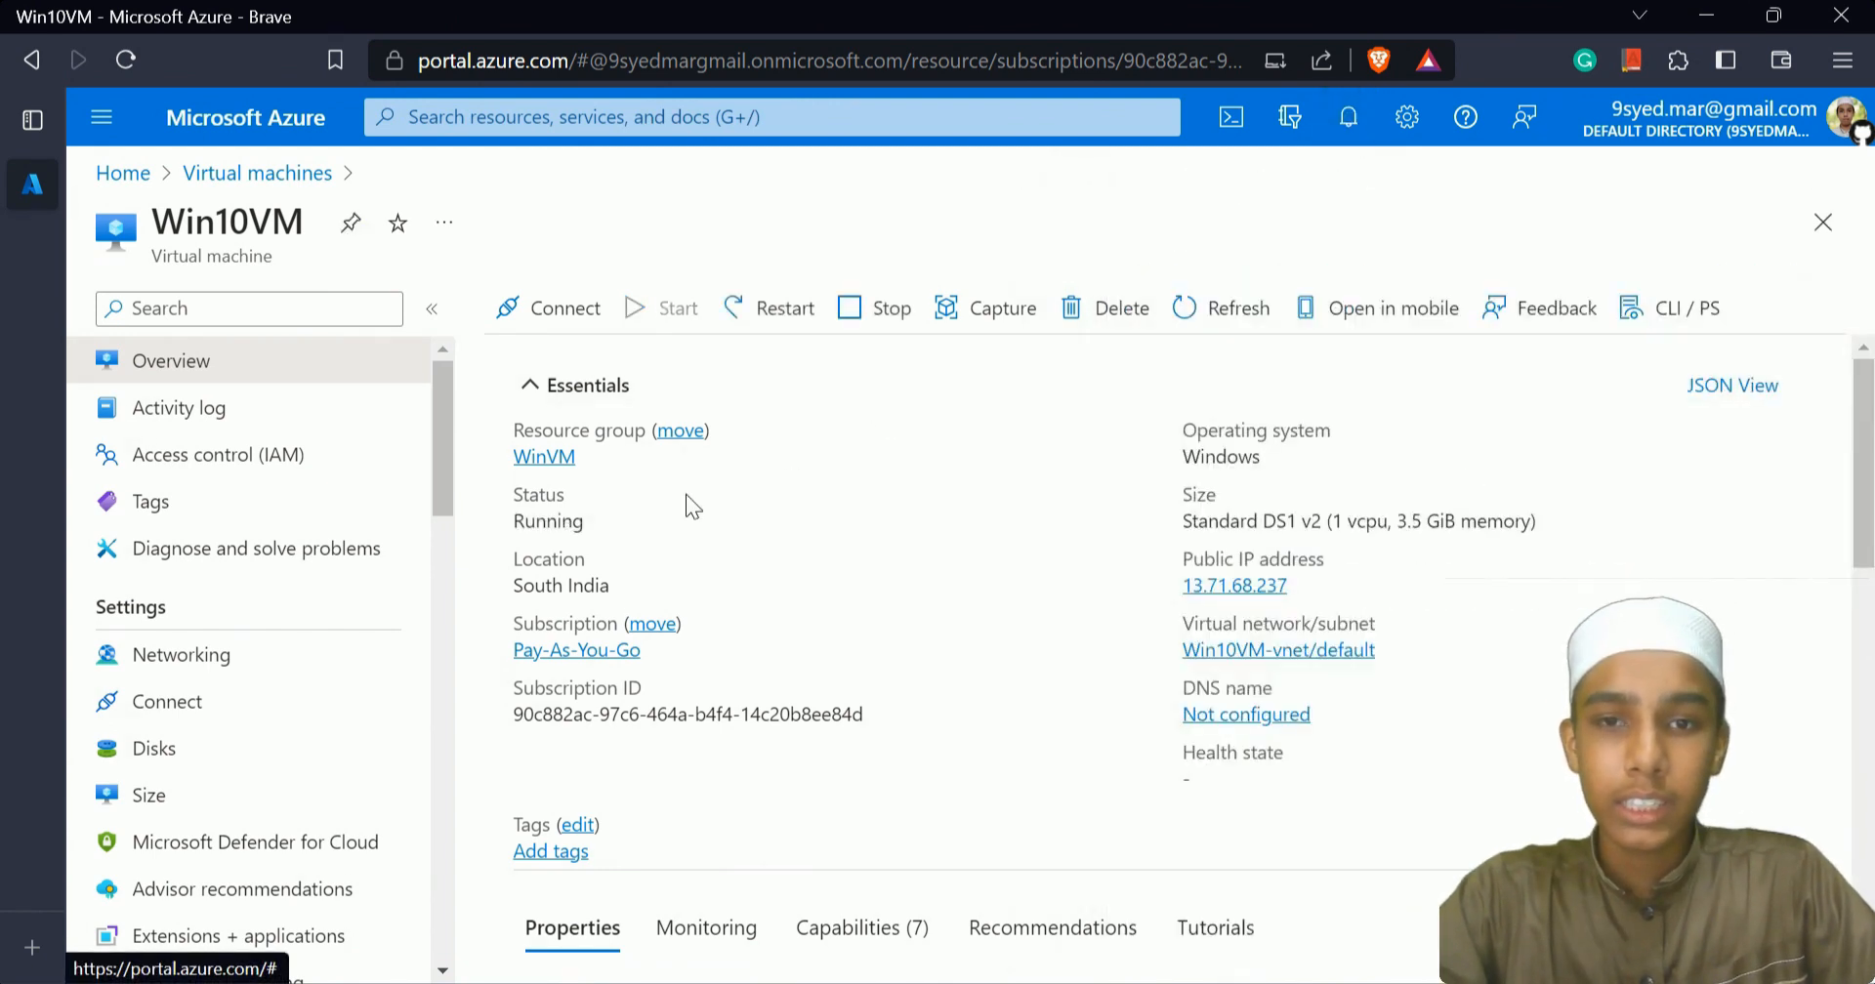
left_click(1355, 133)
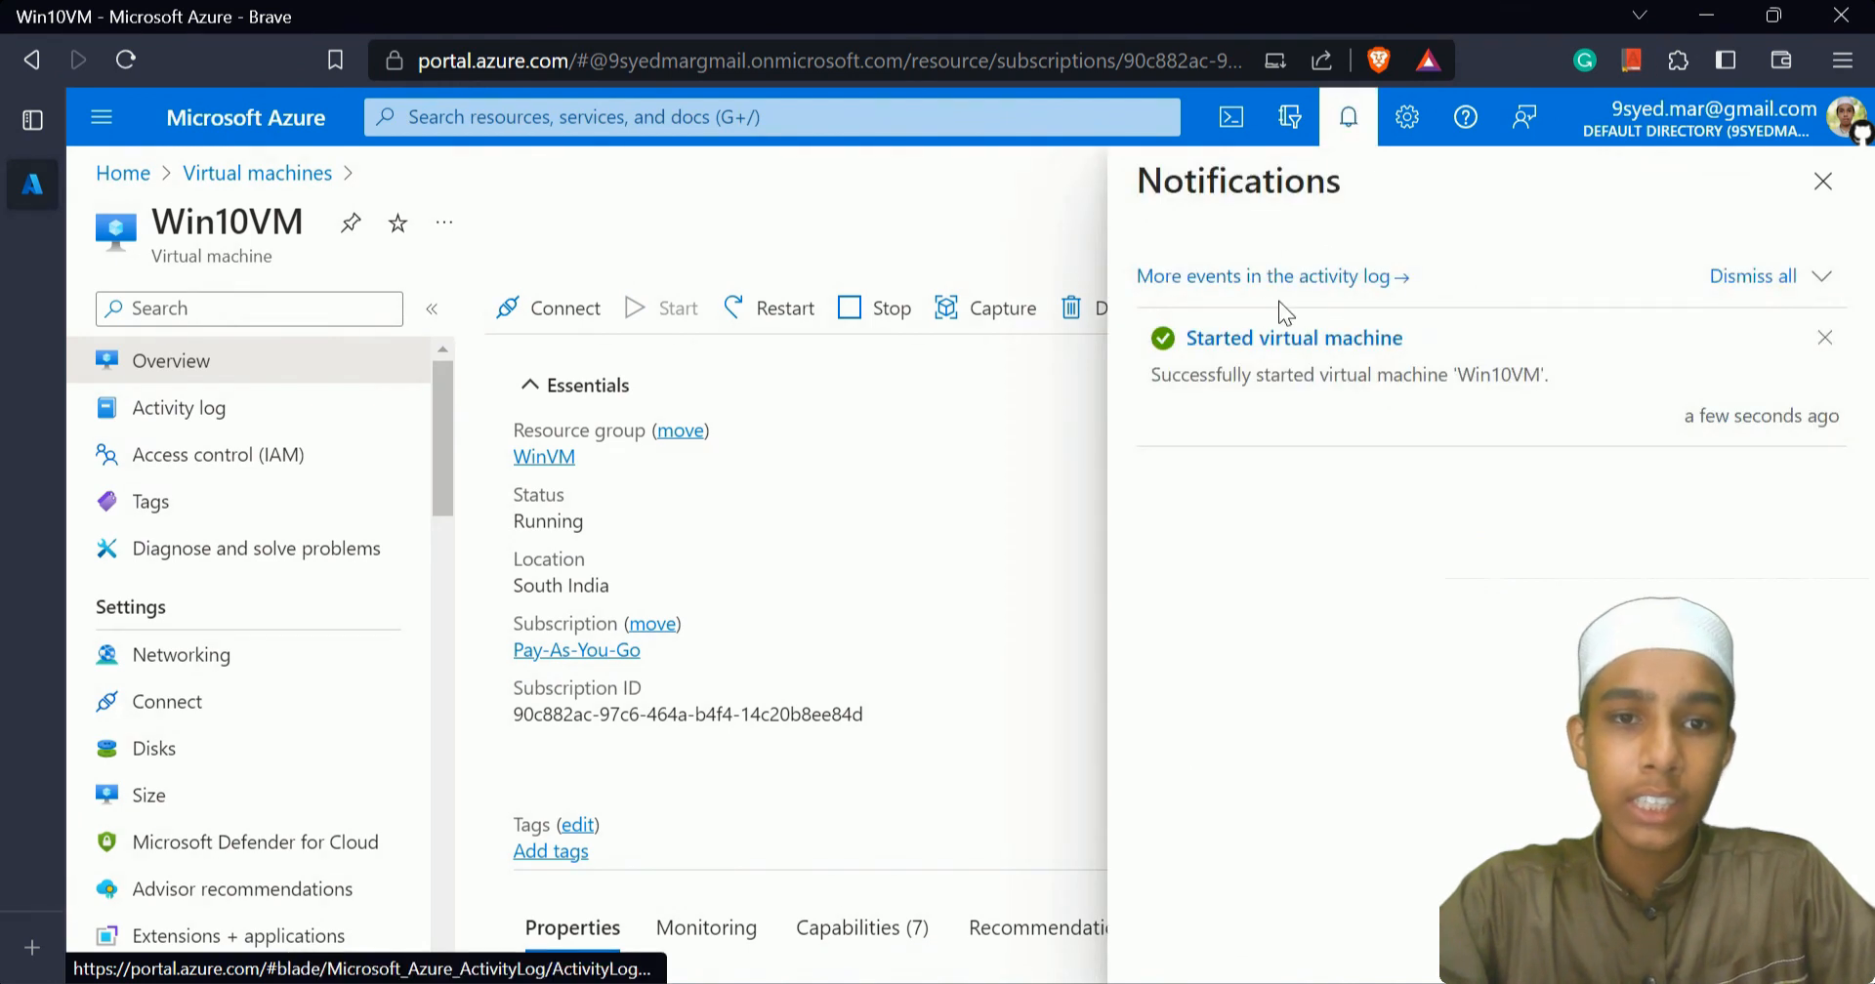
left_click(1349, 121)
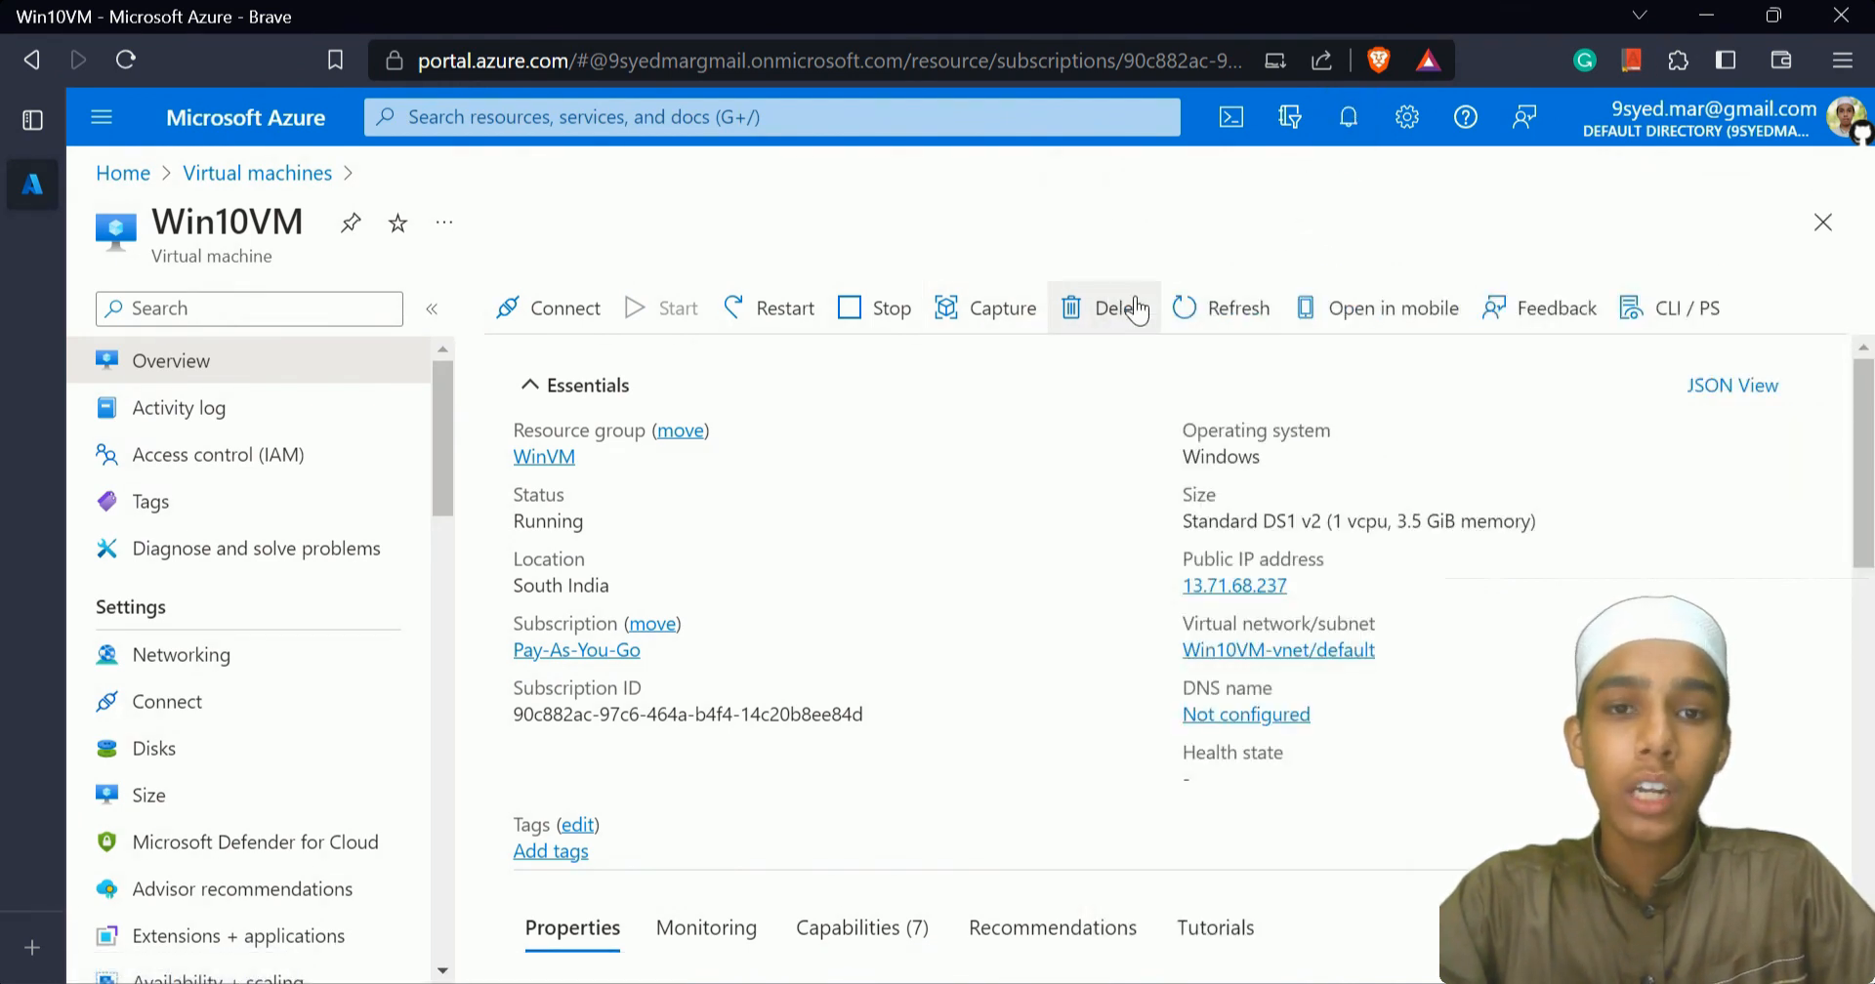
left_click(1108, 312)
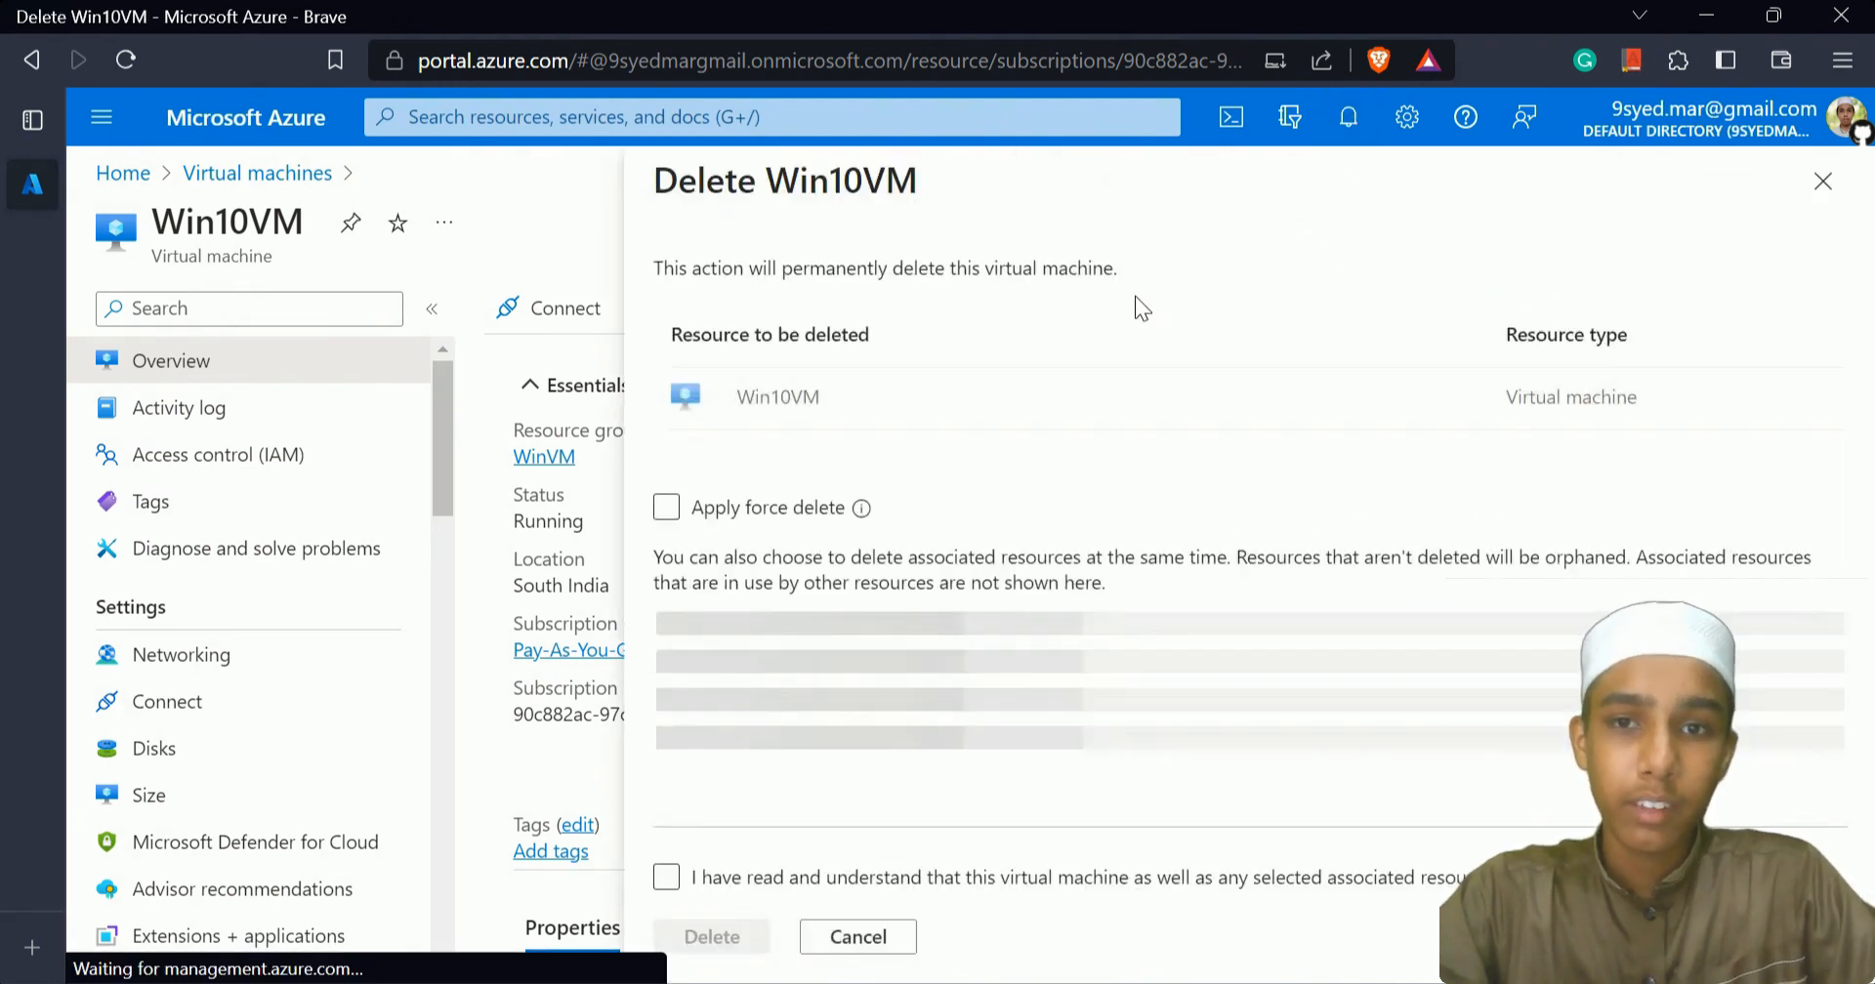
Tick Apply force delete and the permanent-deletion acknowledgement, then confirm deleting Win10VM with its associated resources.
left_click(664, 509)
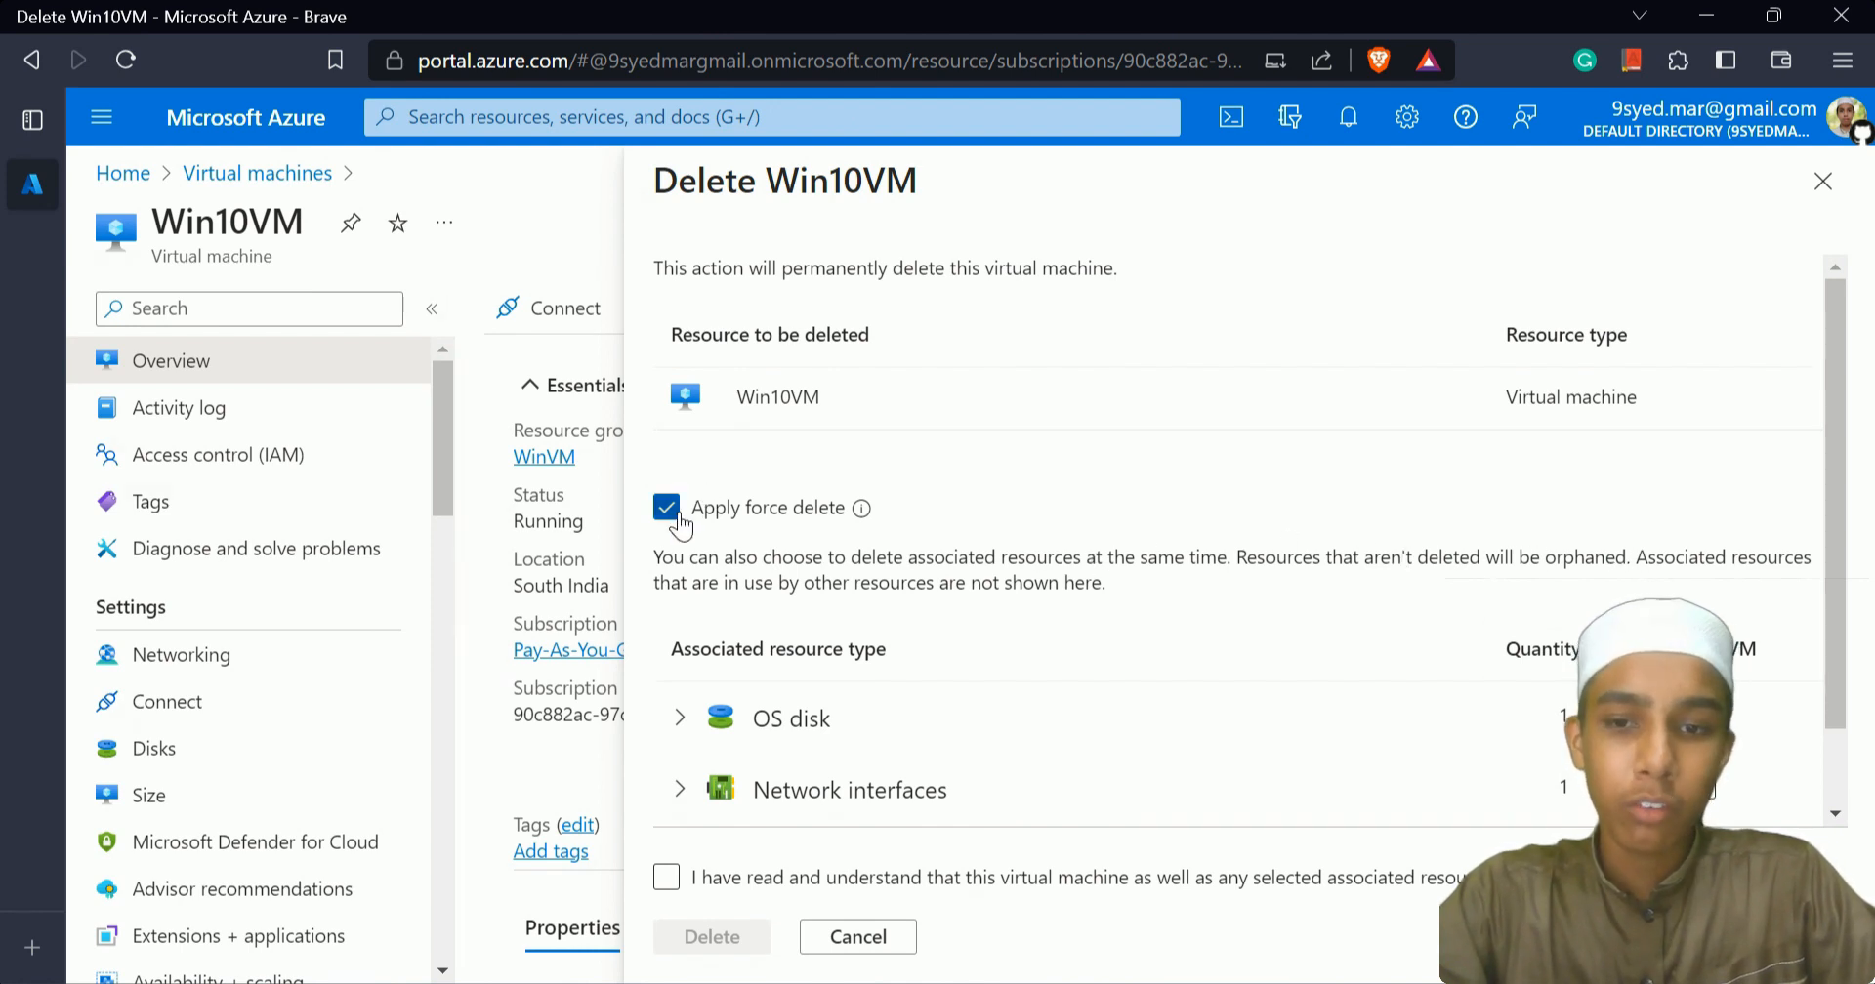
left_click(668, 878)
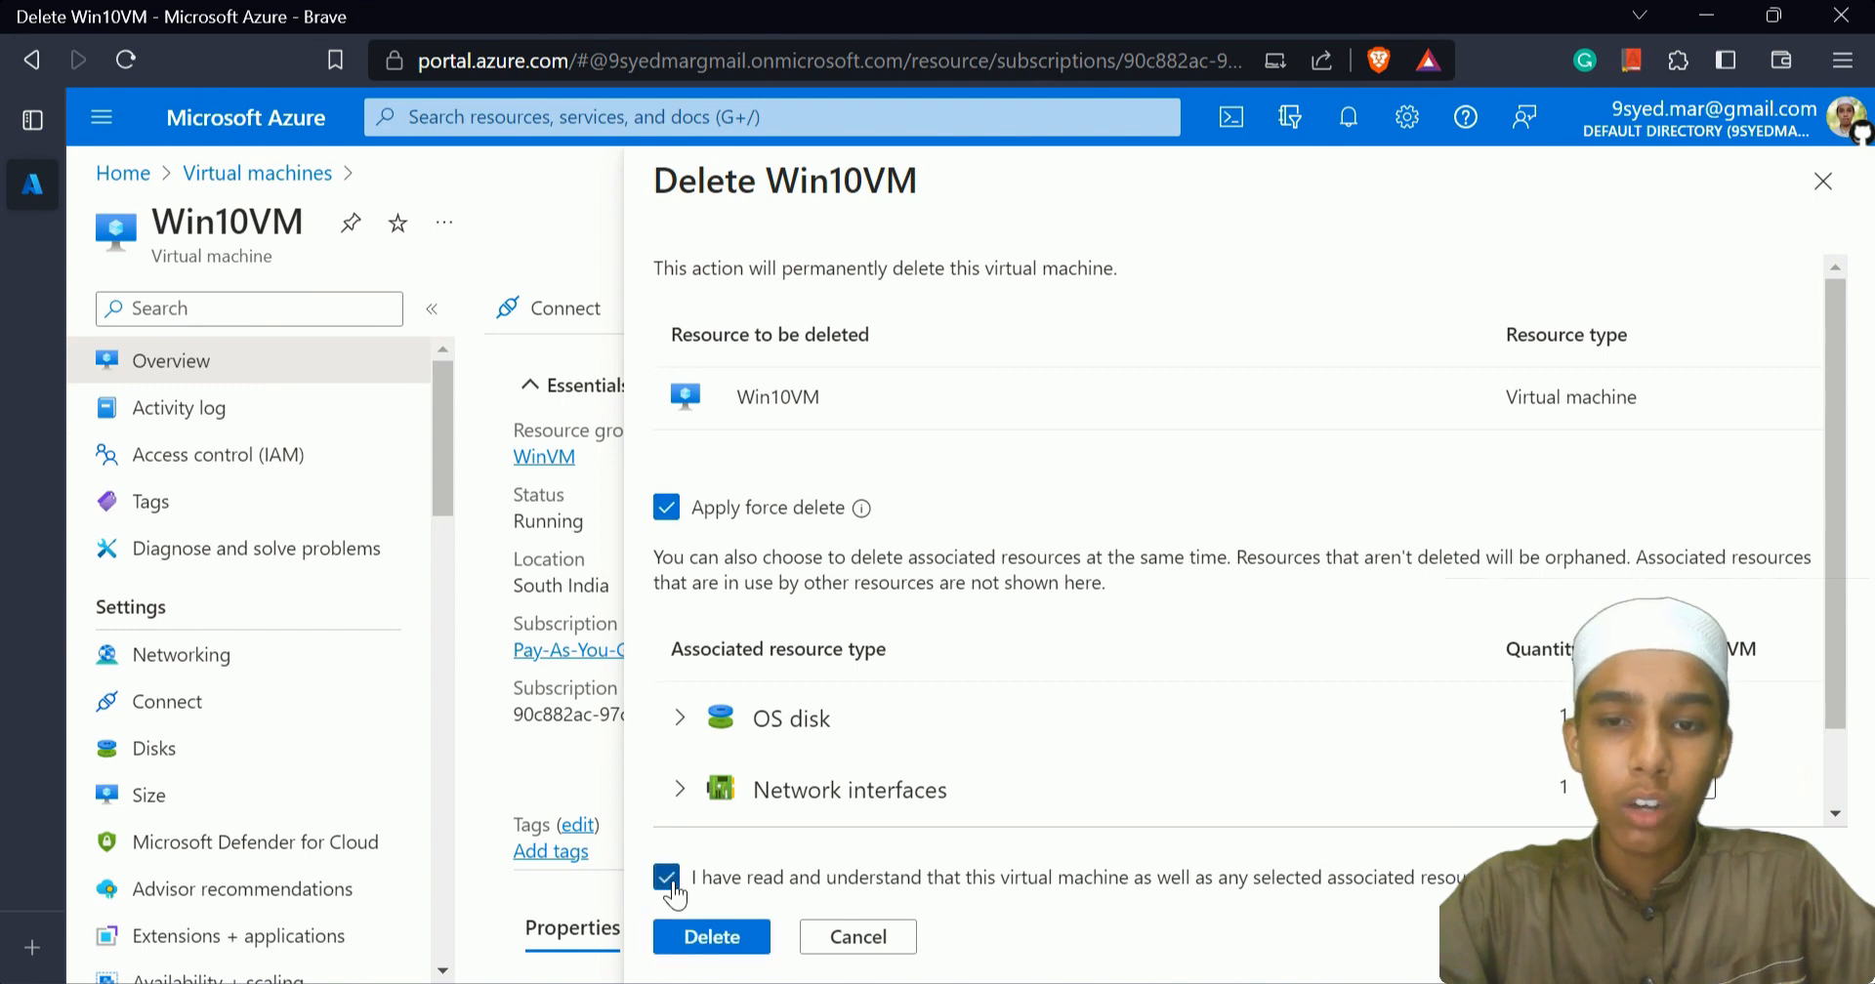
scroll(908, 625, "down", 1)
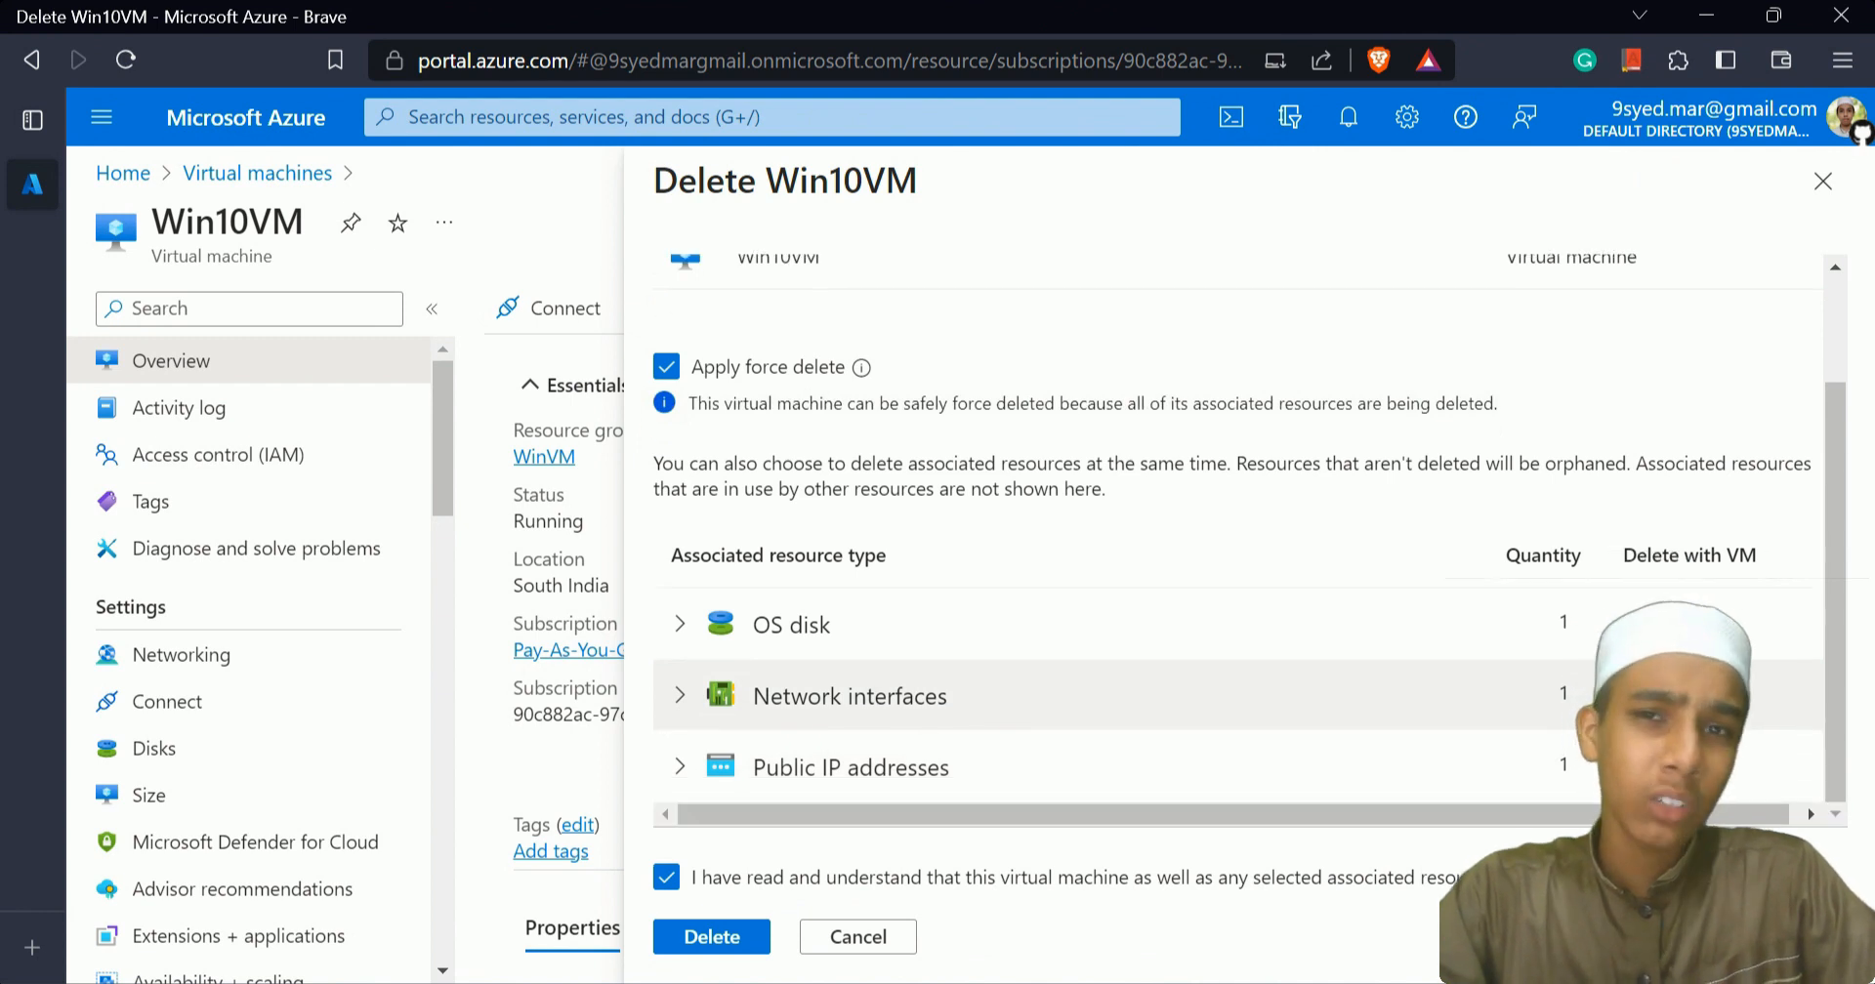
left_click(723, 940)
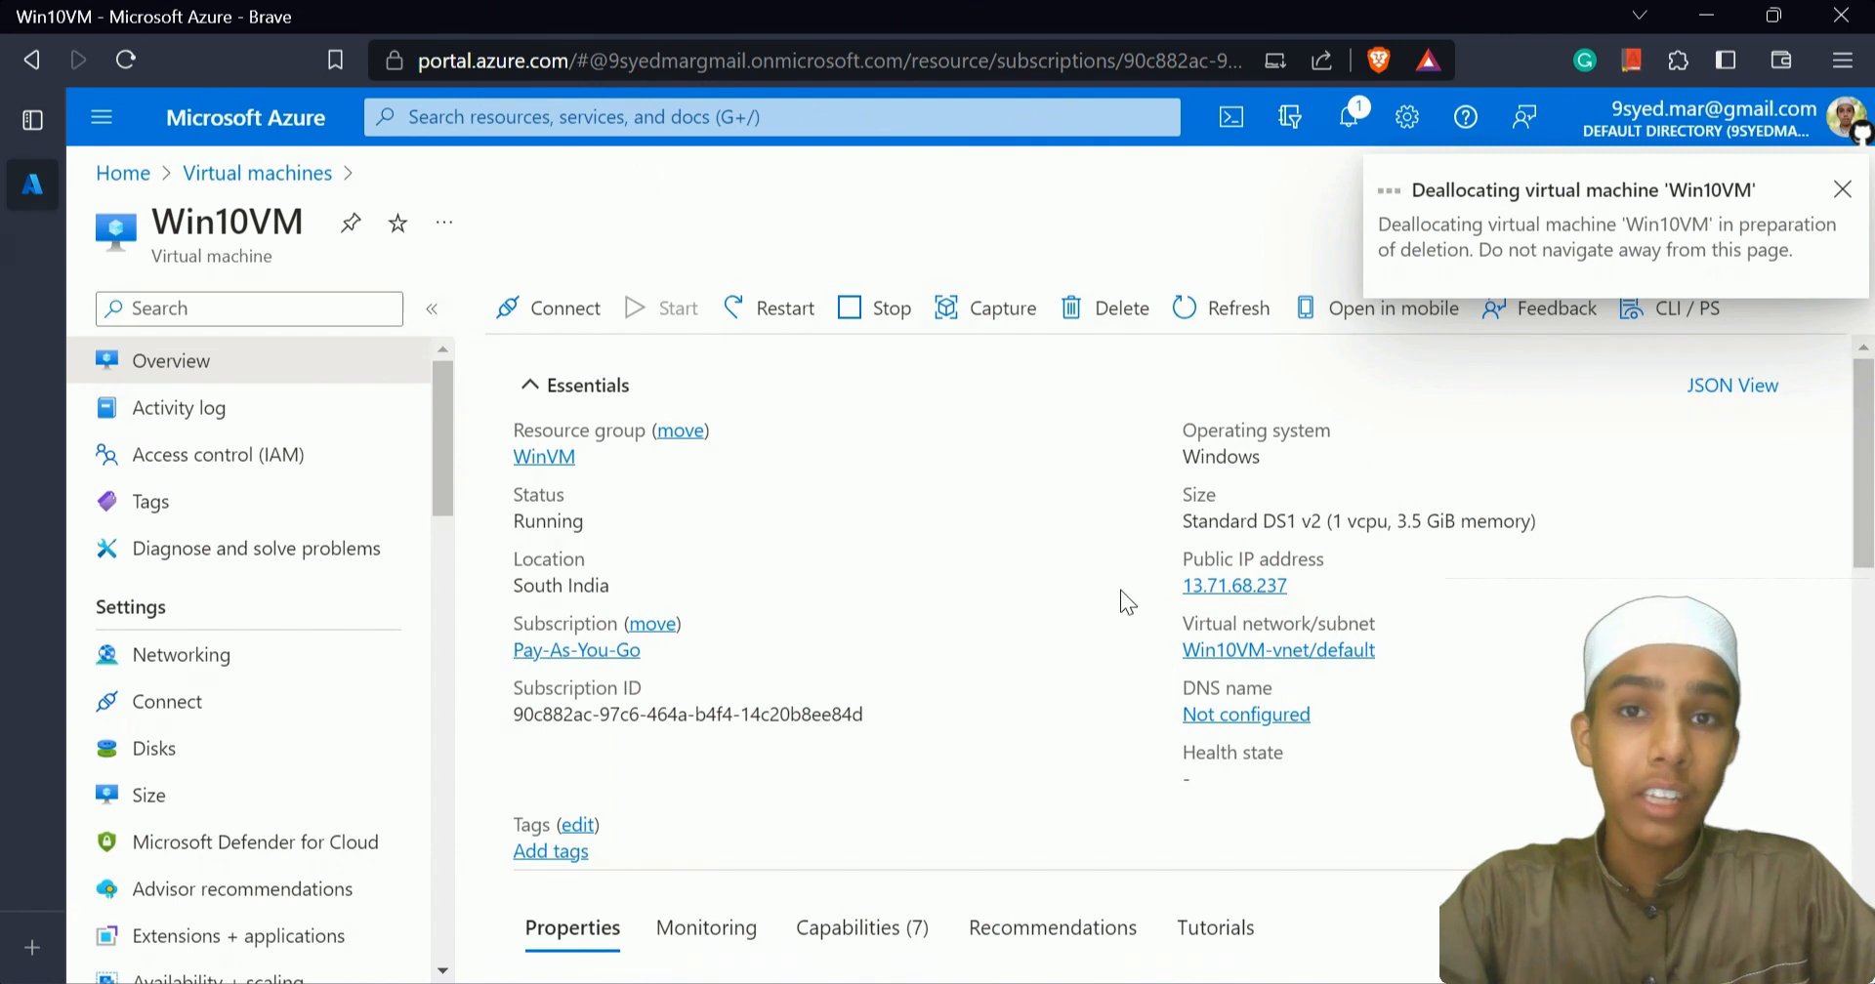